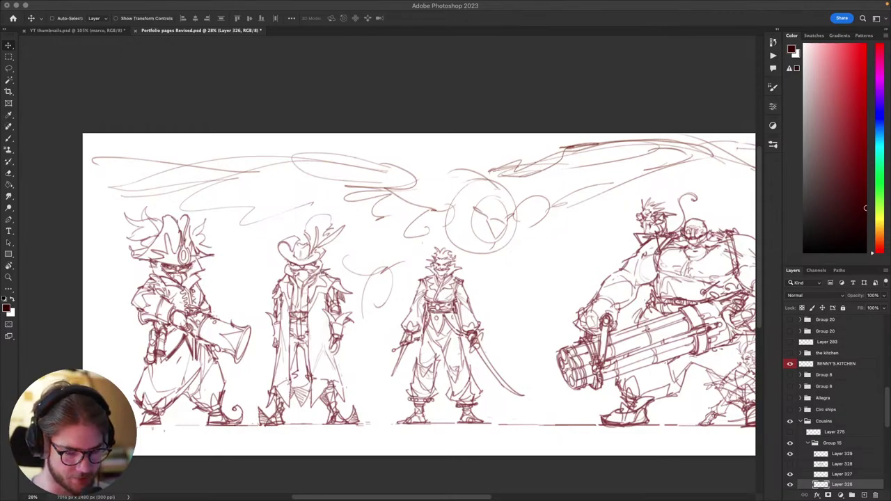
- Examine the line-up of red character sketches from the hatted gunner across to the swordsman at the far end
left_click(322, 236)
scroll(335, 272, "down", 2)
scroll(373, 275, "up", 1)
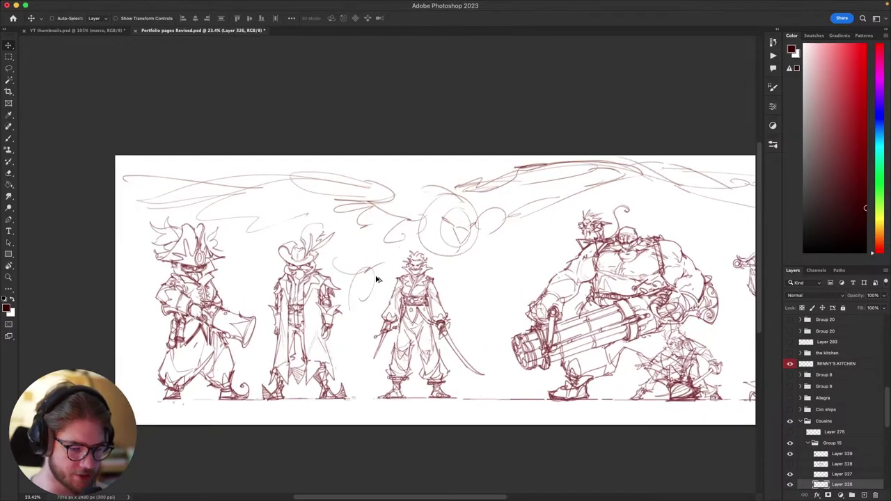
scroll(375, 272, "up", 1)
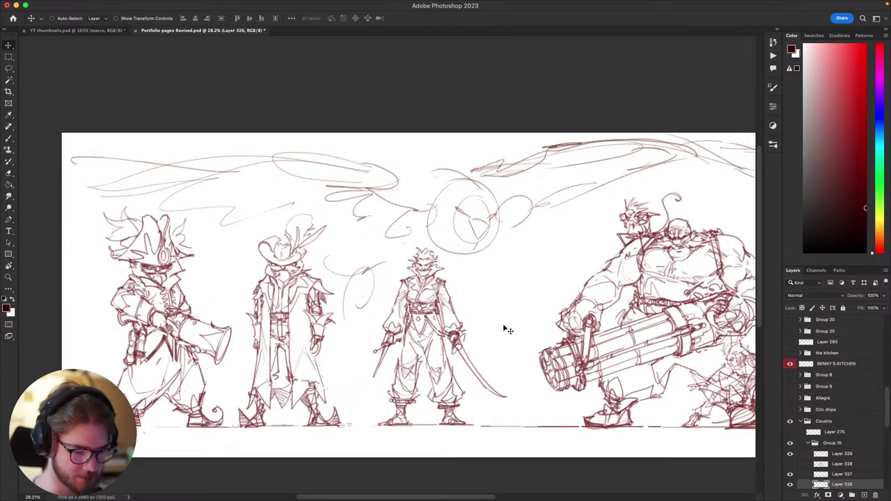
scroll(505, 328, "up", 1)
scroll(464, 315, "down", 2)
scroll(465, 315, "right", 2)
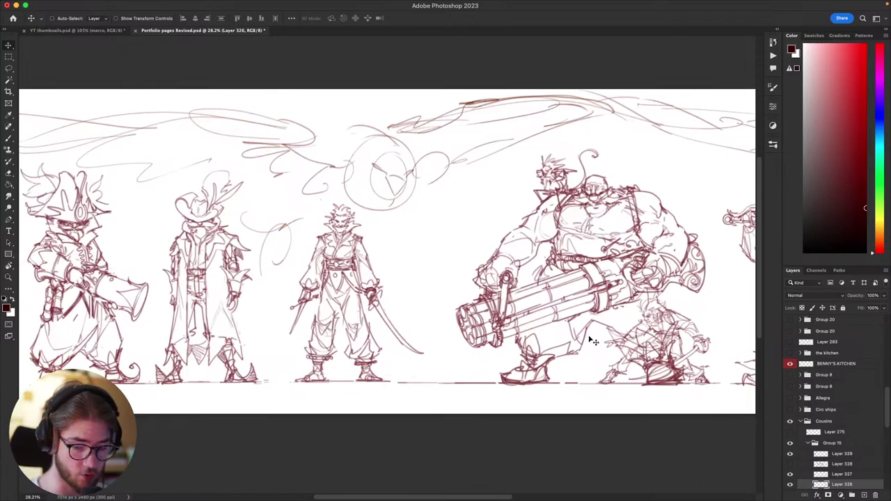
scroll(589, 339, "right", 1)
left_click_drag(532, 337, 520, 344)
left_click_drag(579, 279, 496, 288)
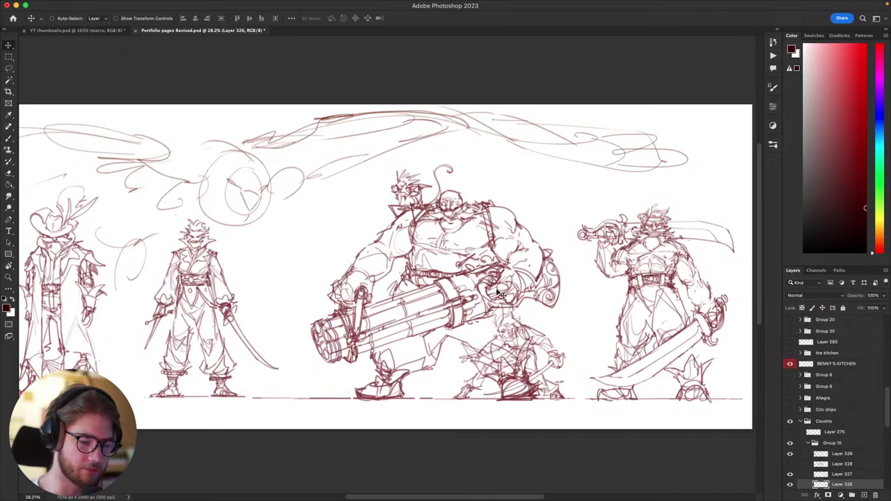
scroll(492, 275, "right", 1)
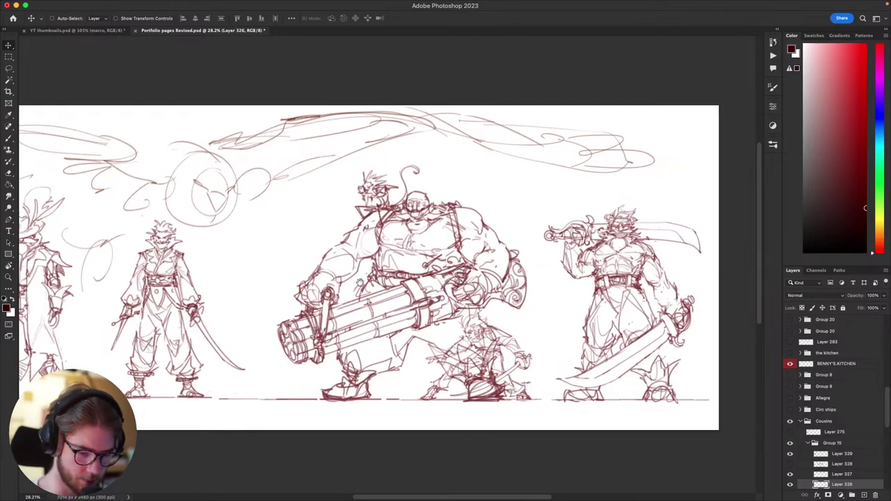
scroll(359, 281, "left", 5)
scroll(362, 278, "up", 3)
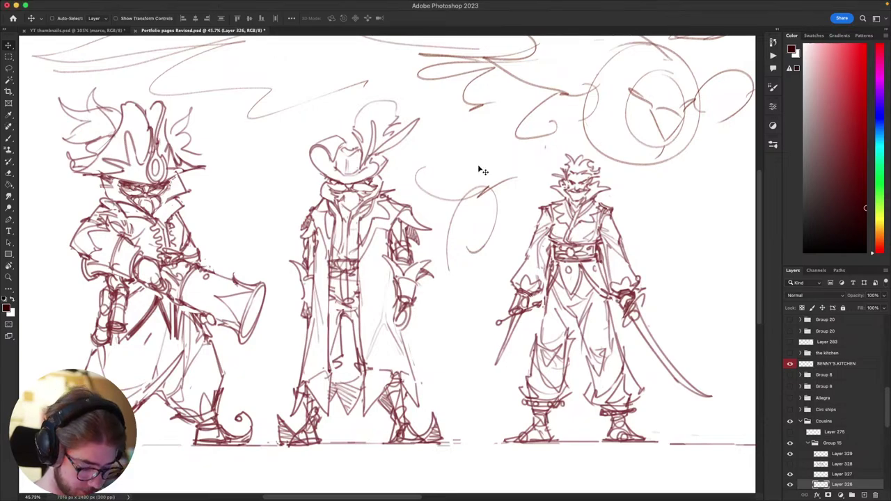
- Activate the Brush tool with black as the foreground colour and look over the complete sketch line-up at reduced zoom
key("super+minus")
key("super+minus")
key("super+minus")
key("super+plus")
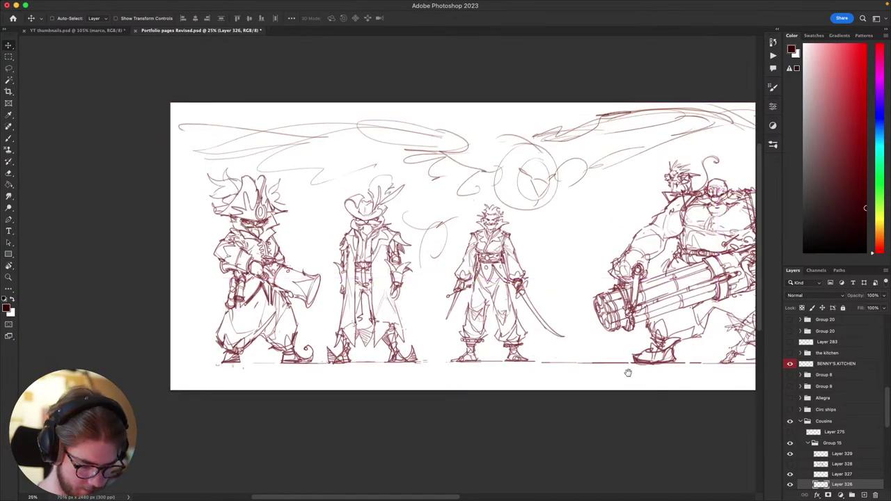
left_click_drag(628, 374, 410, 384)
key("b")
left_click_drag(550, 387, 486, 392)
left_click_drag(555, 379, 601, 383)
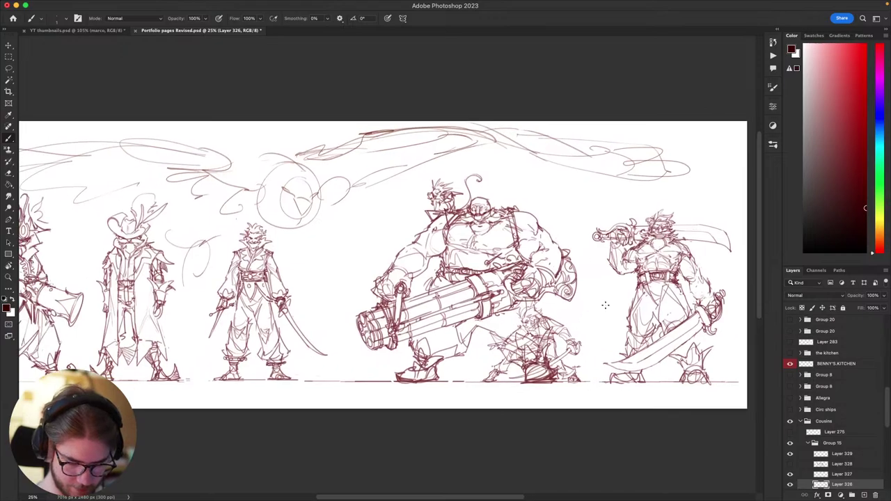
scroll(603, 392, "left", 3)
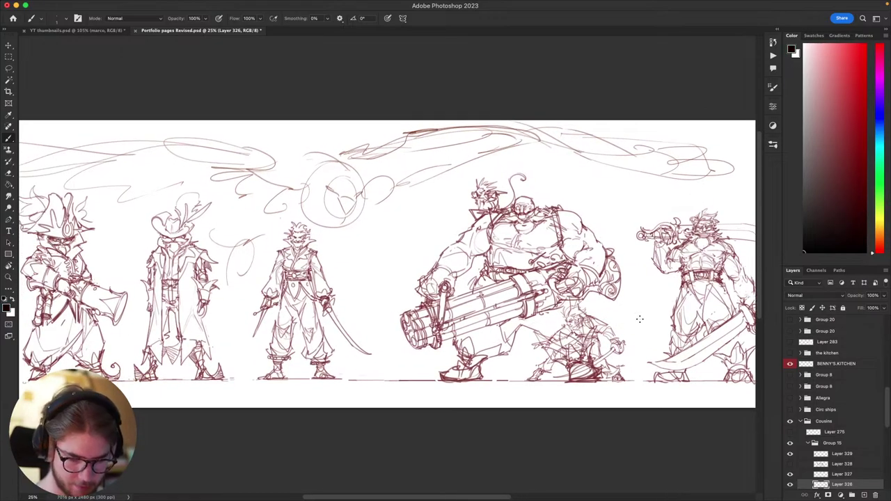
scroll(566, 396, "right", 3)
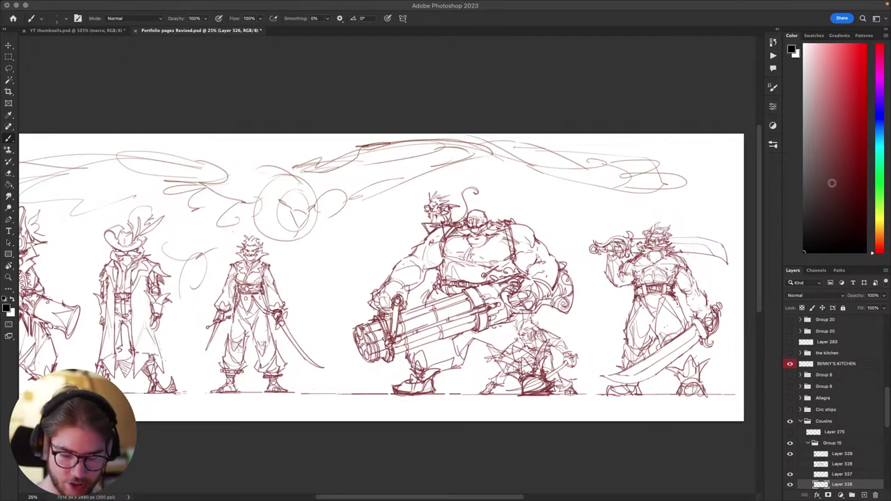
- Show the Jumper layer and hide the Cousins group of character sketches
scroll(821, 391, "down", 5)
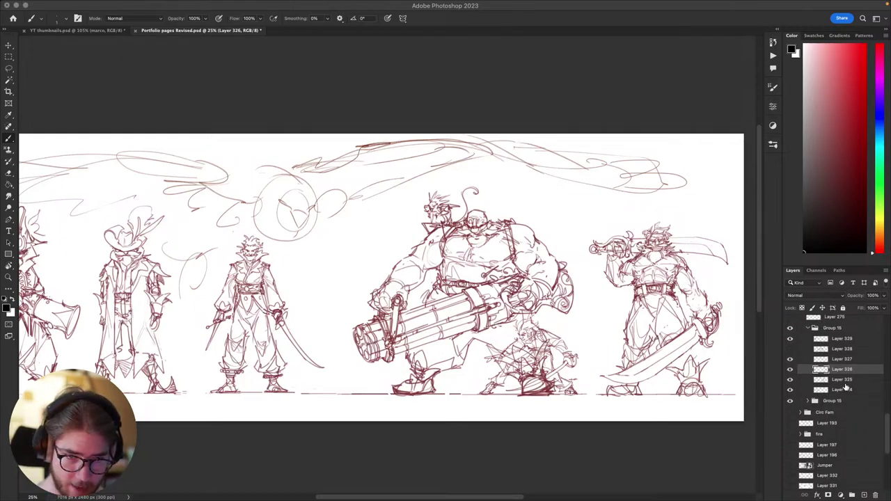
scroll(846, 386, "down", 2)
scroll(847, 386, "up", 3)
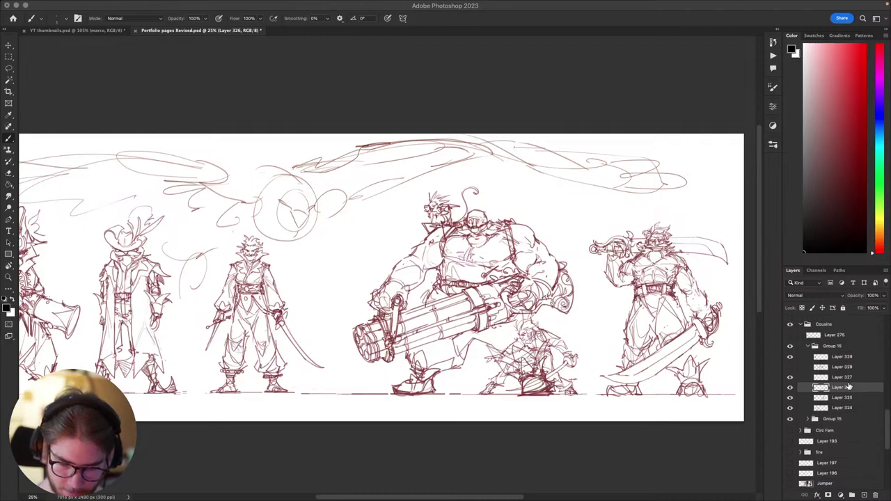
scroll(843, 383, "up", 1)
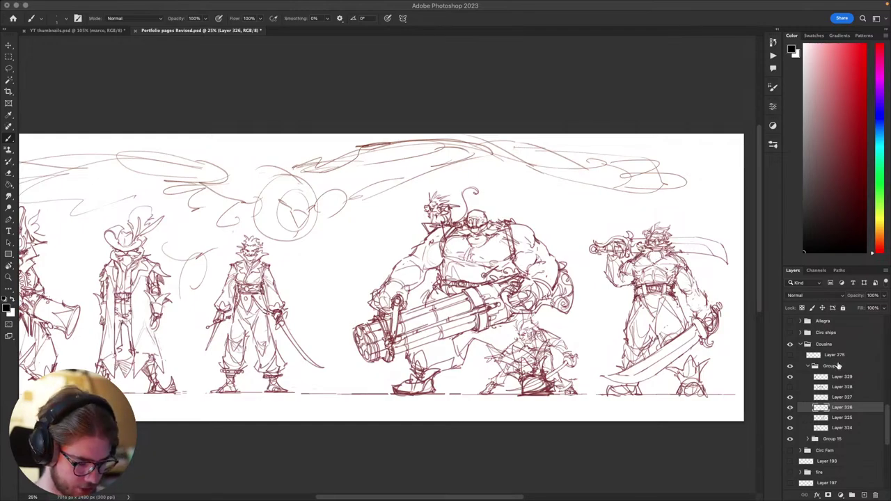
scroll(832, 383, "down", 5)
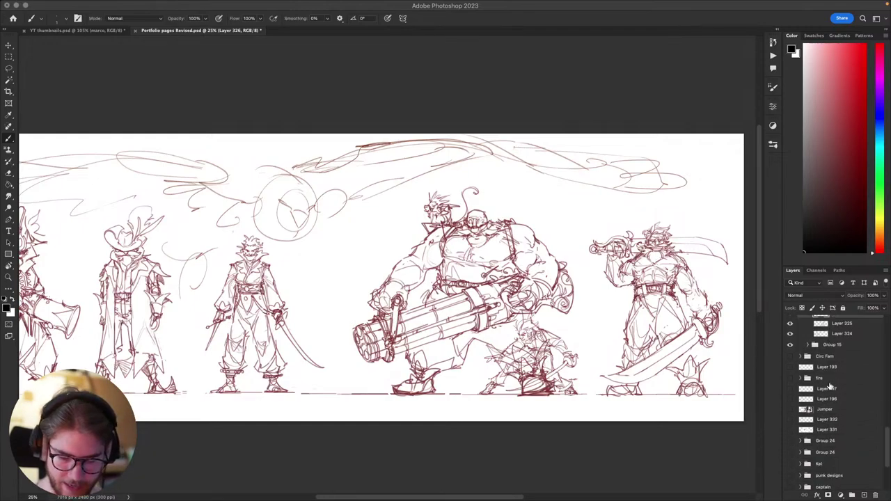
scroll(830, 385, "down", 1)
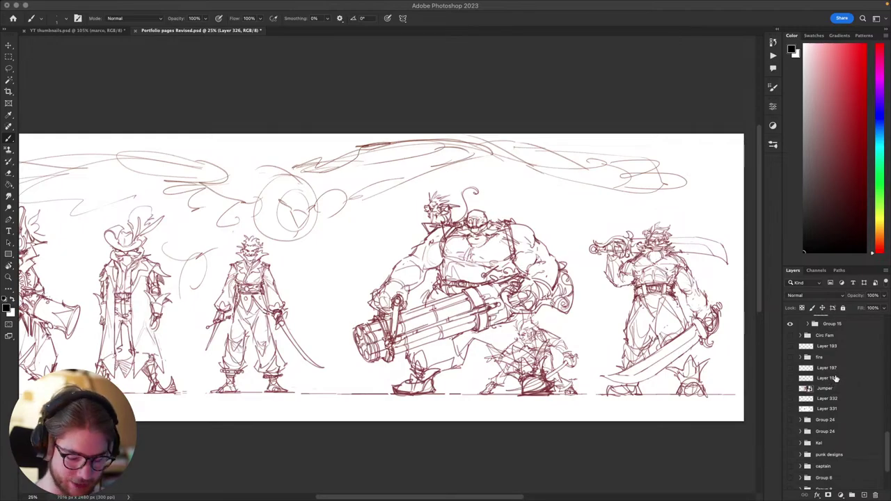
scroll(837, 382, "down", 3)
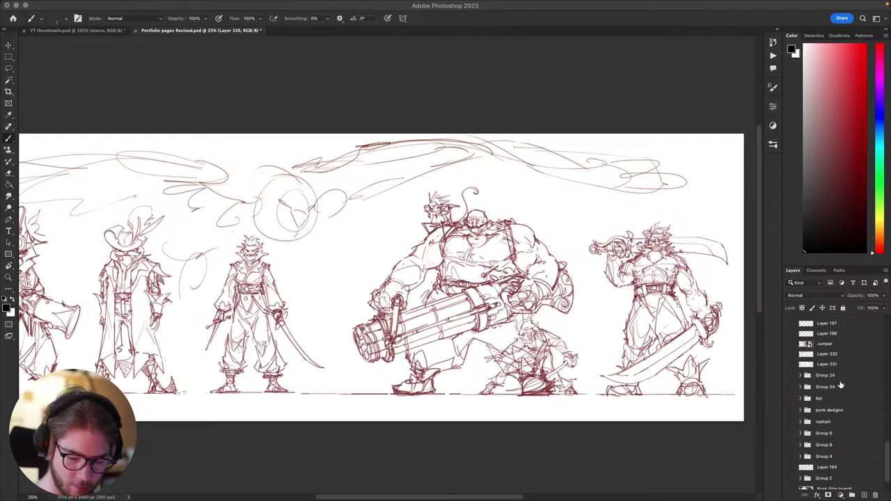
scroll(838, 385, "up", 2)
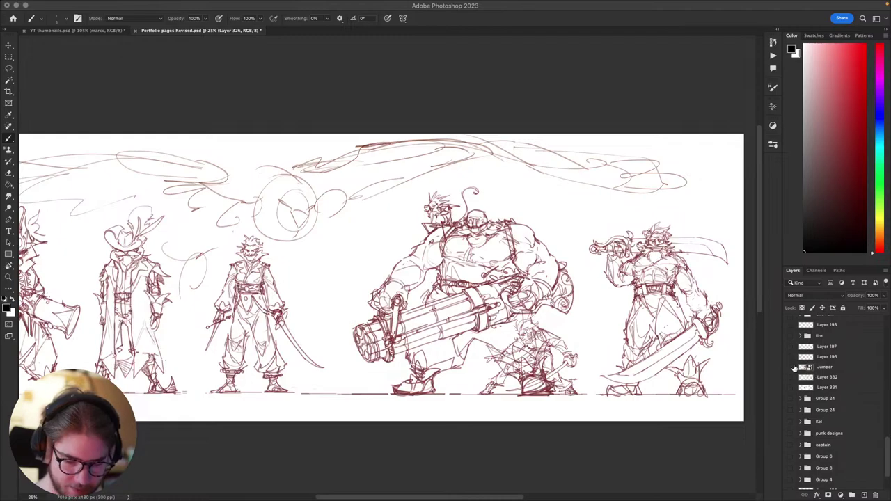
left_click(790, 367)
scroll(792, 367, "up", 3)
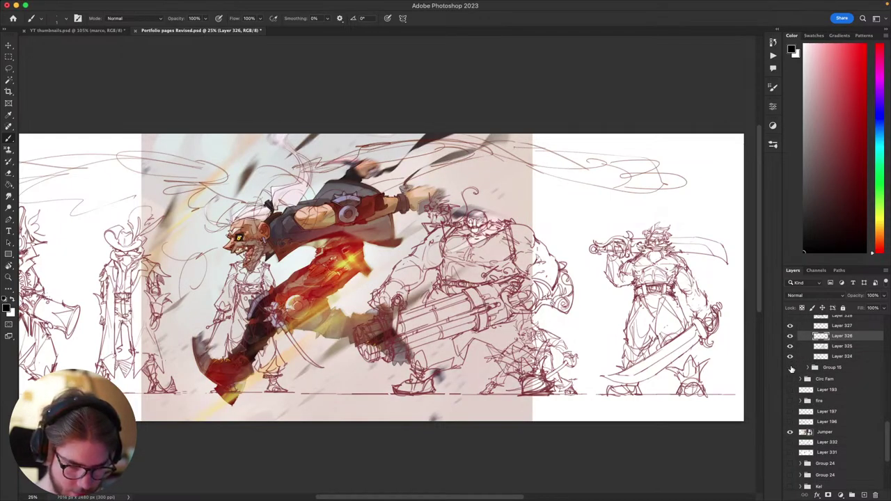
scroll(791, 369, "up", 5)
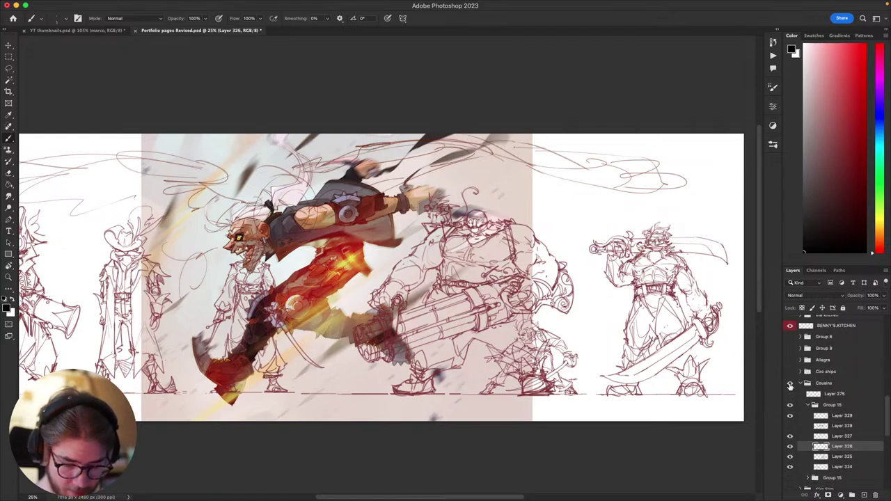
left_click(789, 384)
- Select the Jumper layer and scale it down proportionally to about 23.66% so the whole picture fits inside the canvas
left_click_drag(671, 383, 773, 383)
mouse_move(483, 260)
left_mouse_down()
mouse_move(490, 259)
mouse_move(488, 272)
left_mouse_up()
left_click(488, 272, "super")
key("super+t")
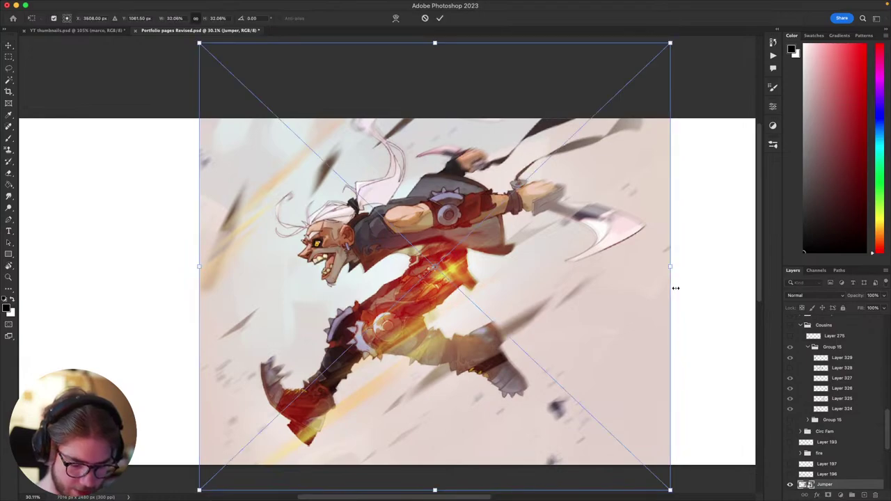
left_click_drag(667, 267, 537, 309)
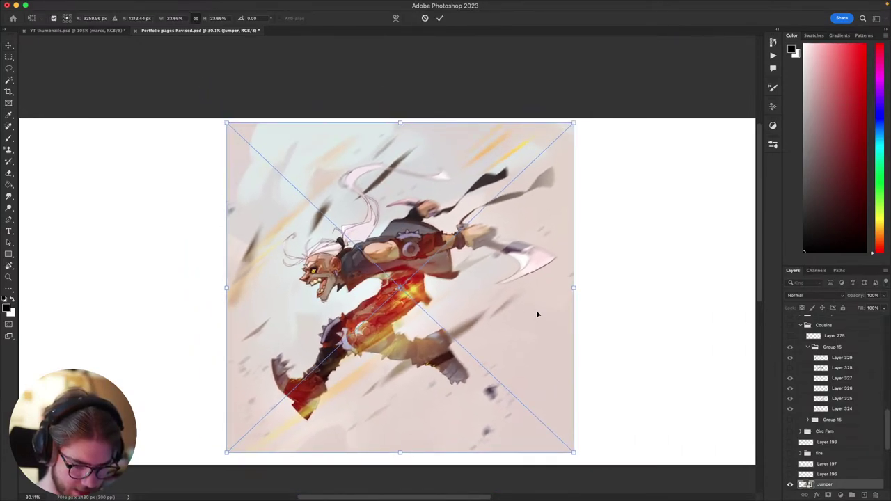
key("Return")
key("c")
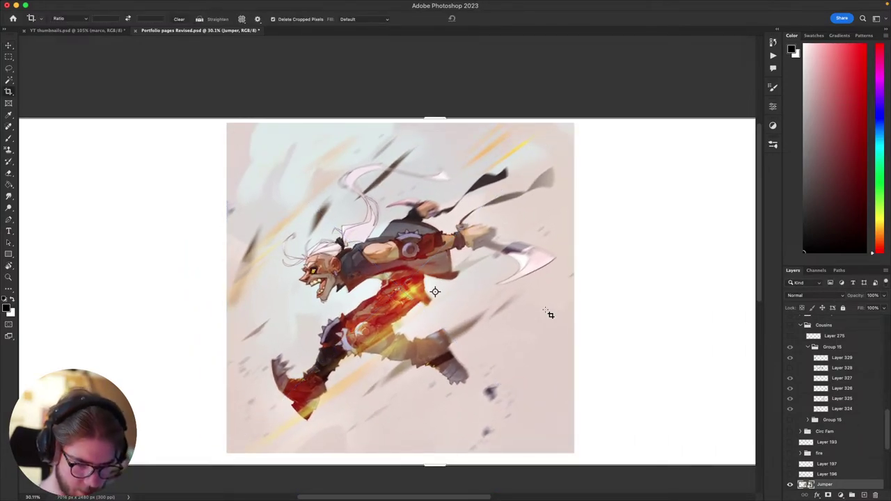
left_click(547, 311)
key("Escape")
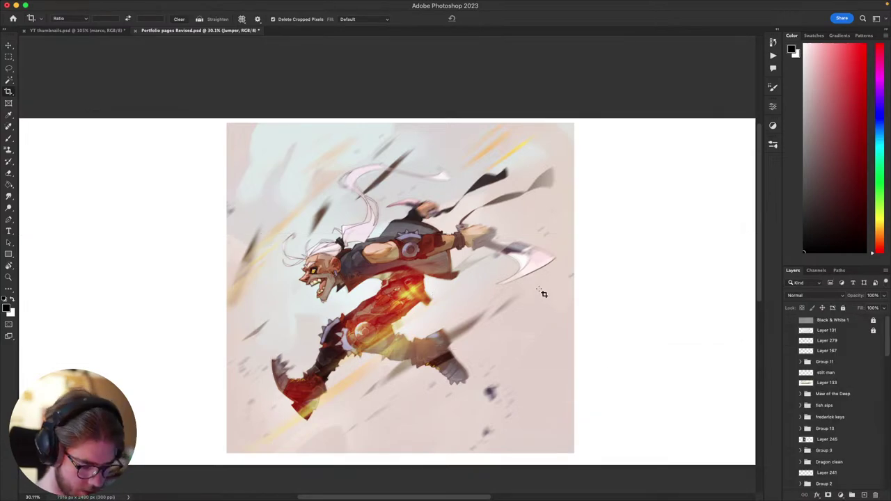
key("v")
- Examine the pose, lighting and motion effects of the leaping figure in the Jumper illustration
left_click_drag(544, 295, 519, 281)
left_click_drag(457, 303, 487, 309)
left_click_drag(368, 259, 383, 255)
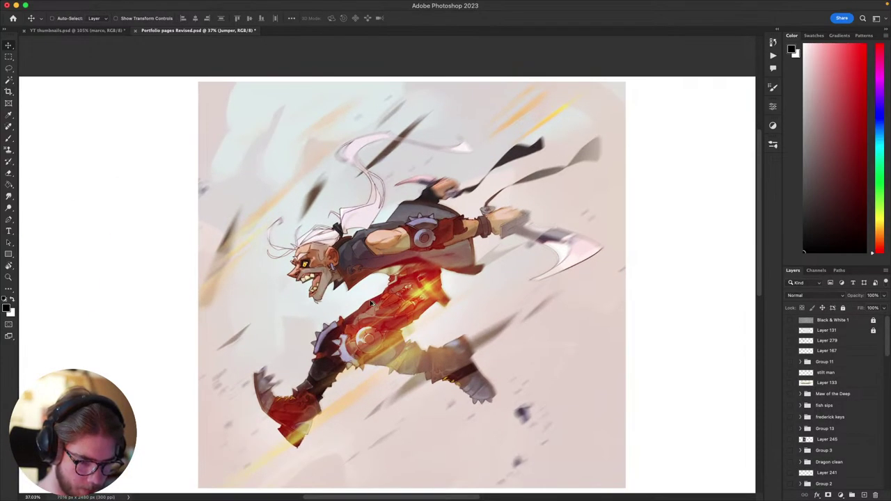
left_click_drag(338, 278, 334, 285)
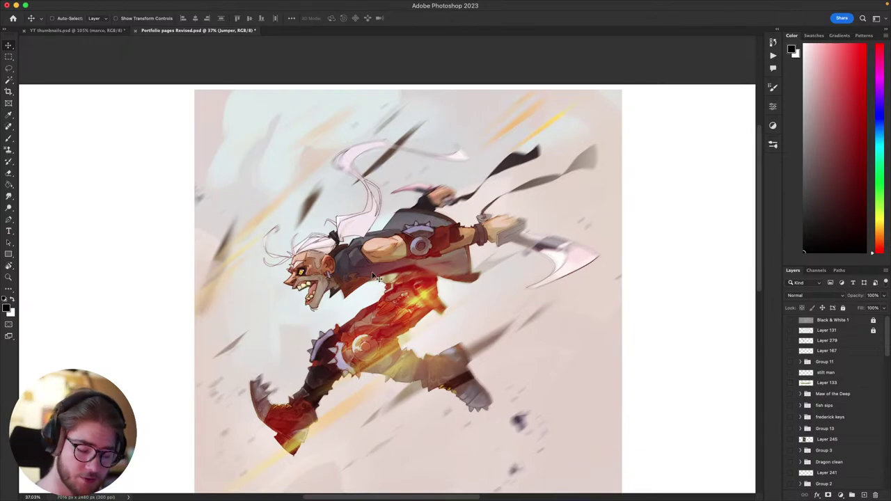
scroll(376, 278, "down", 1)
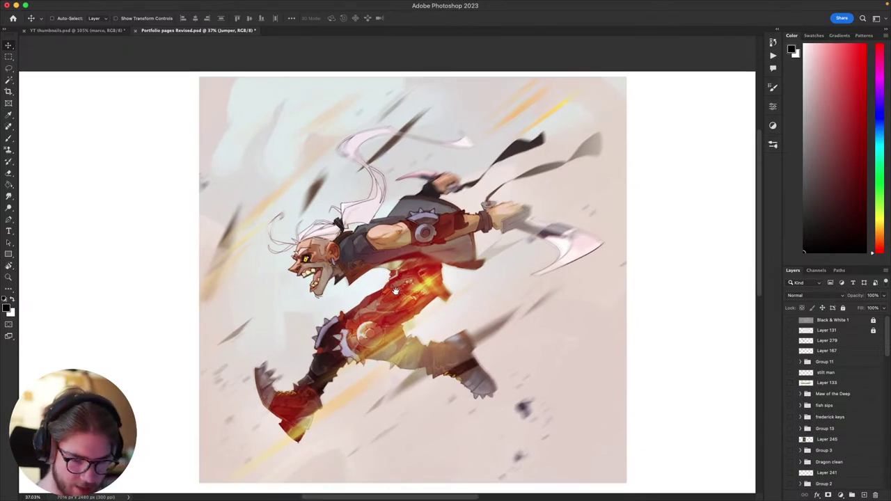
scroll(397, 296, "down", 2)
scroll(401, 300, "up", 1)
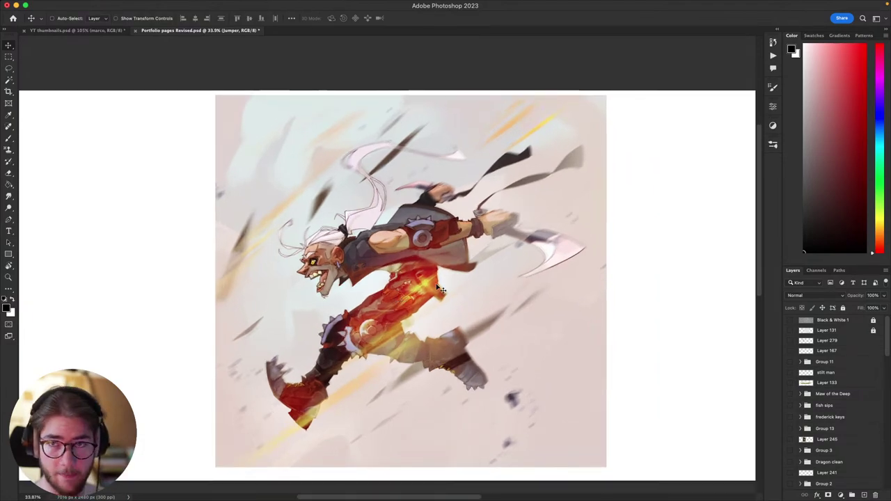
scroll(440, 287, "down", 1)
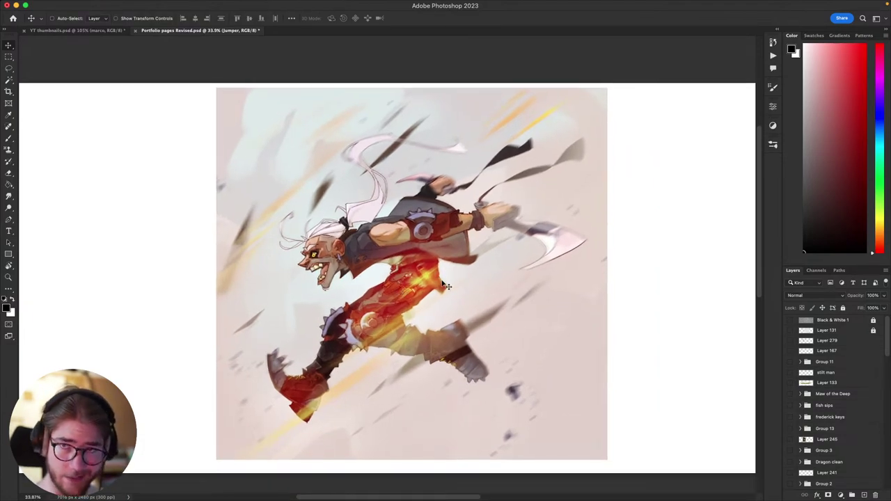
scroll(495, 303, "right", 1)
- Hide the Jumper layer, show the Kel group, and view its coloured running character up close
scroll(806, 439, "down", 4)
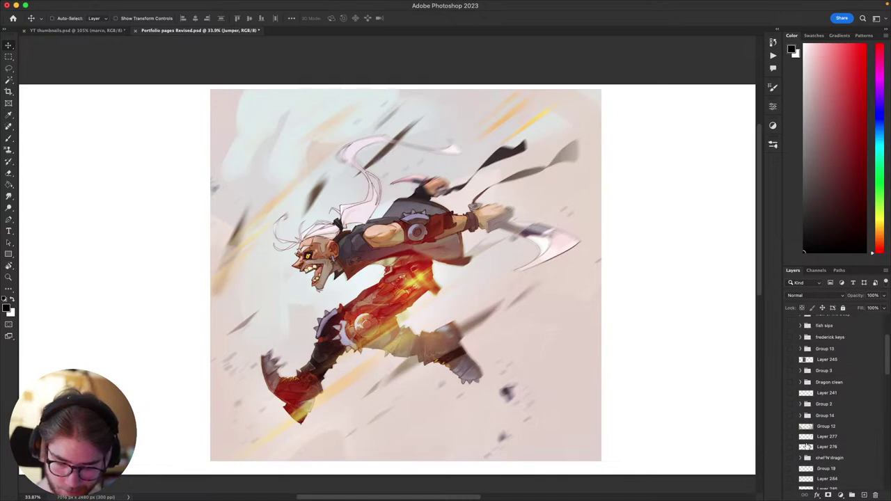
scroll(806, 442, "down", 10)
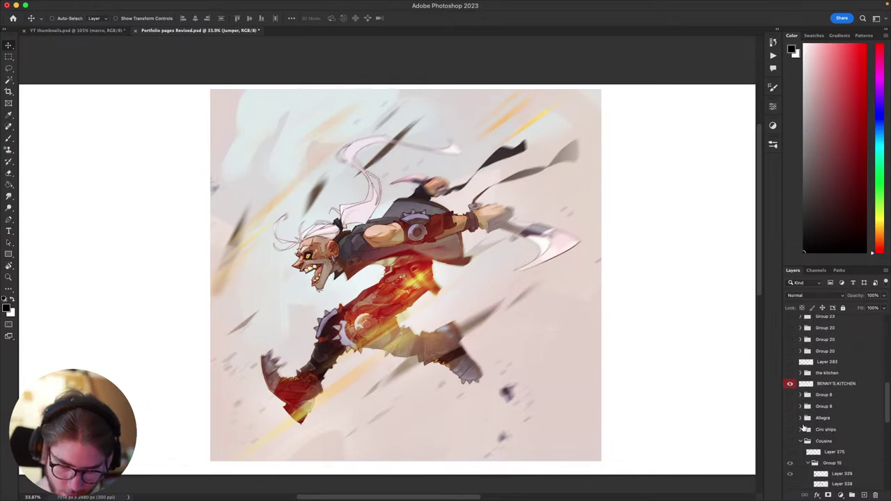
scroll(804, 429, "down", 6)
scroll(802, 429, "down", 5)
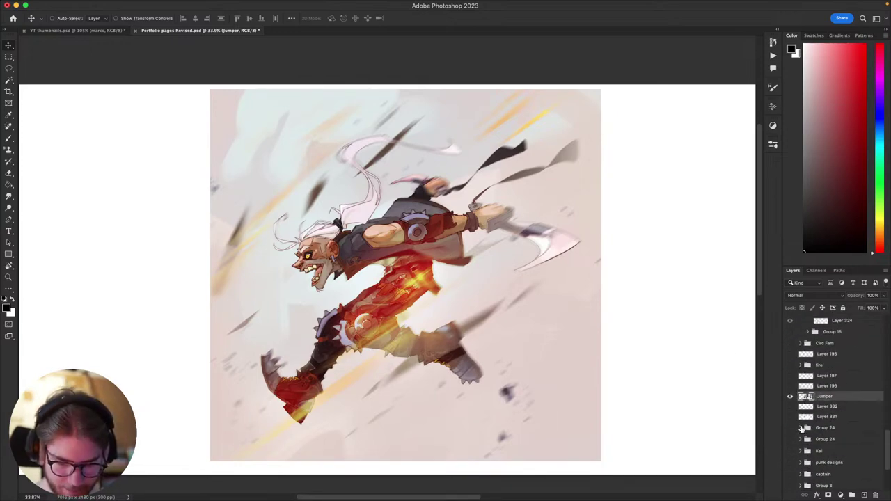
scroll(812, 412, "down", 3)
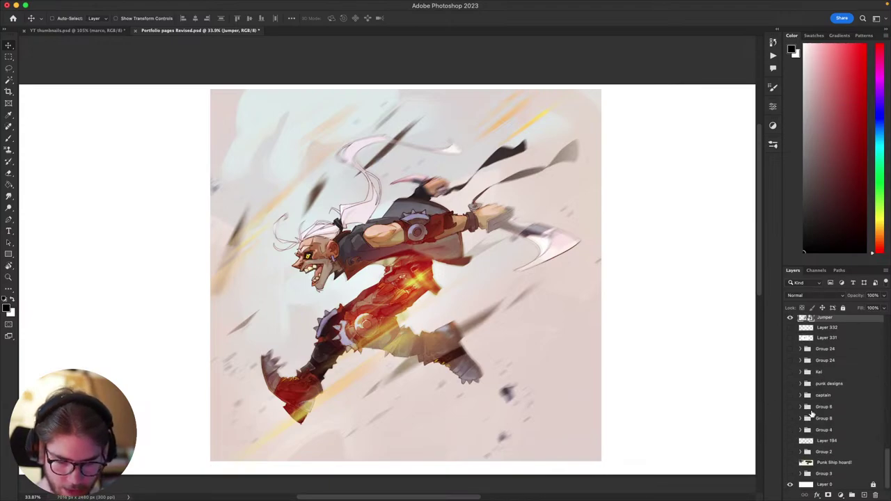
scroll(811, 414, "up", 1)
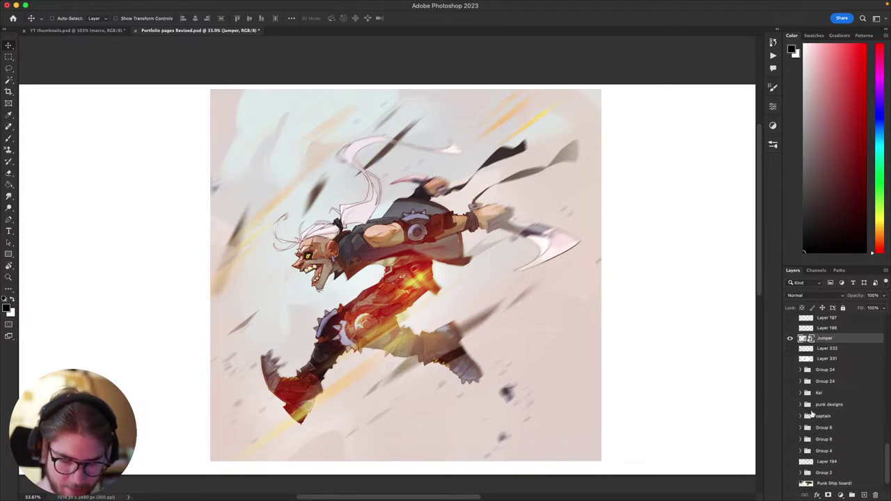
left_click(790, 339)
left_click(790, 393)
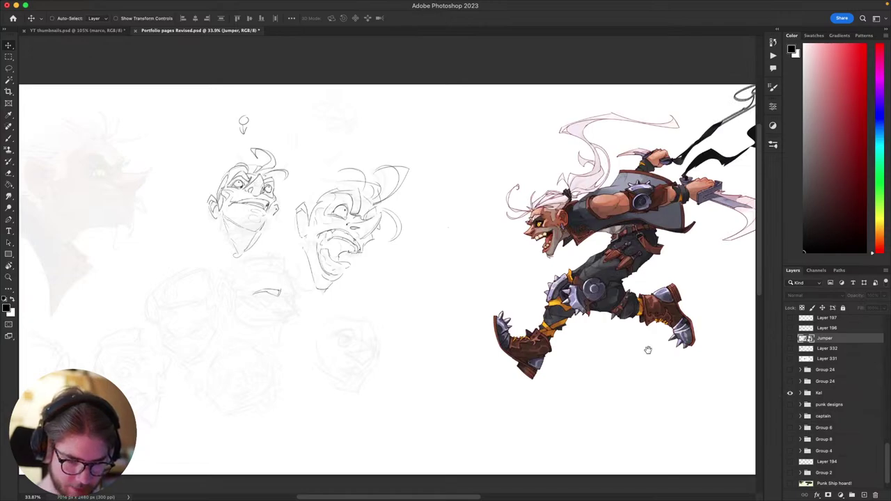
left_click_drag(646, 350, 435, 413)
left_click_drag(363, 334, 491, 264)
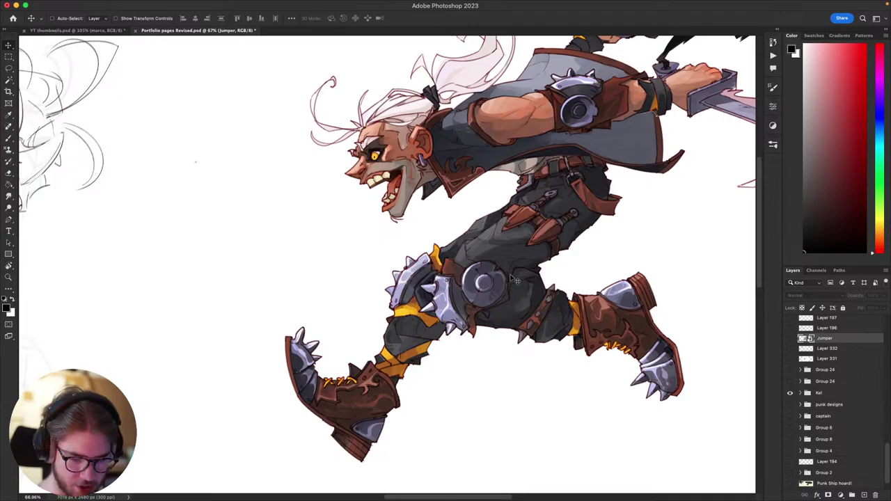
- Examine the coloured running character and the expressive head sketches in the Kel group, overall and up close
left_click_drag(570, 144, 540, 203)
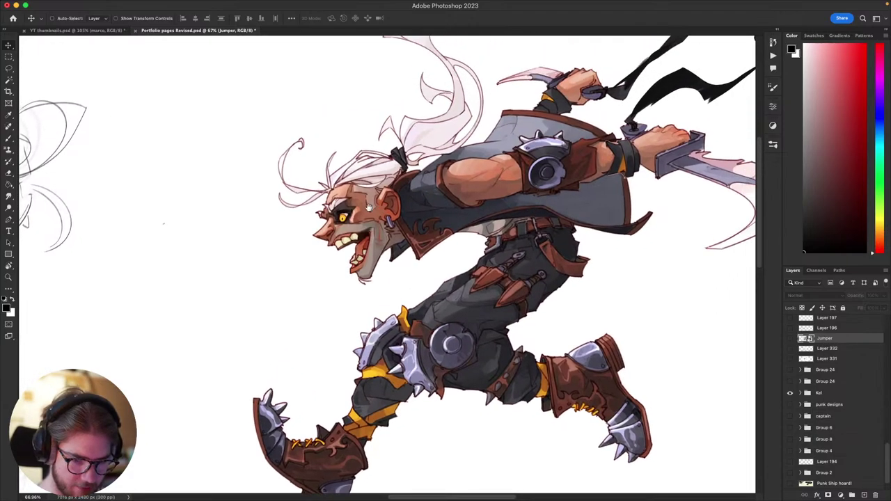
left_click_drag(399, 238, 391, 252)
scroll(390, 252, "down", 6)
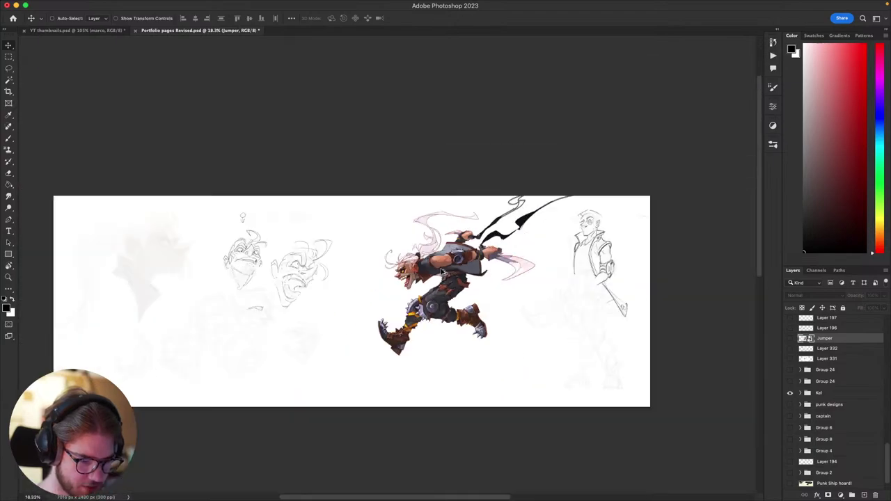
scroll(655, 300, "left", 5)
scroll(478, 231, "right", 2)
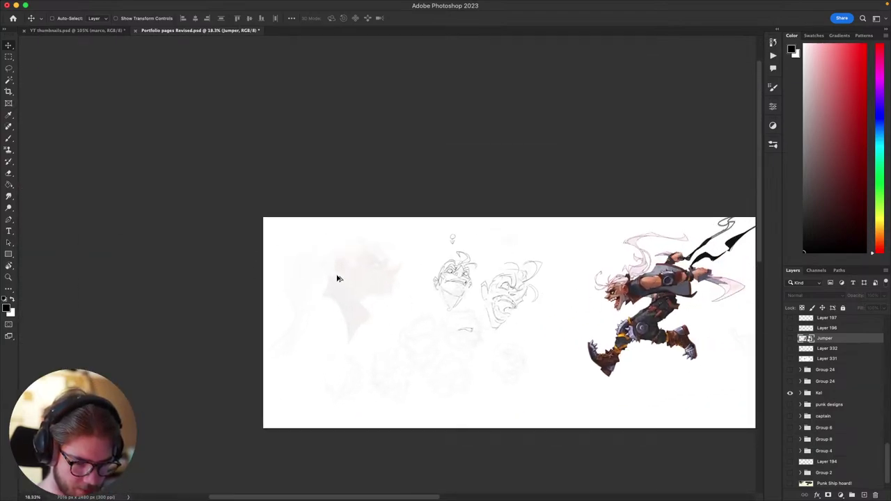
scroll(484, 278, "up", 6)
scroll(498, 327, "down", 5)
scroll(497, 327, "right", 2)
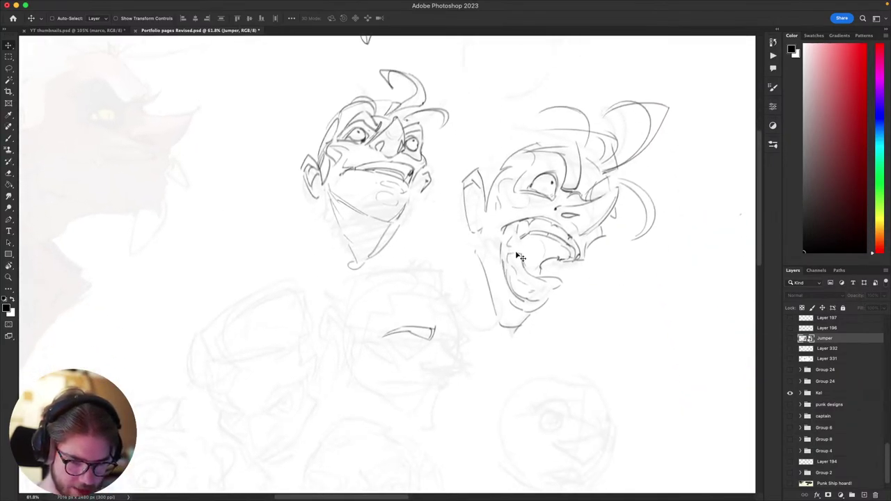
scroll(597, 167, "up", 2)
scroll(598, 167, "right", 2)
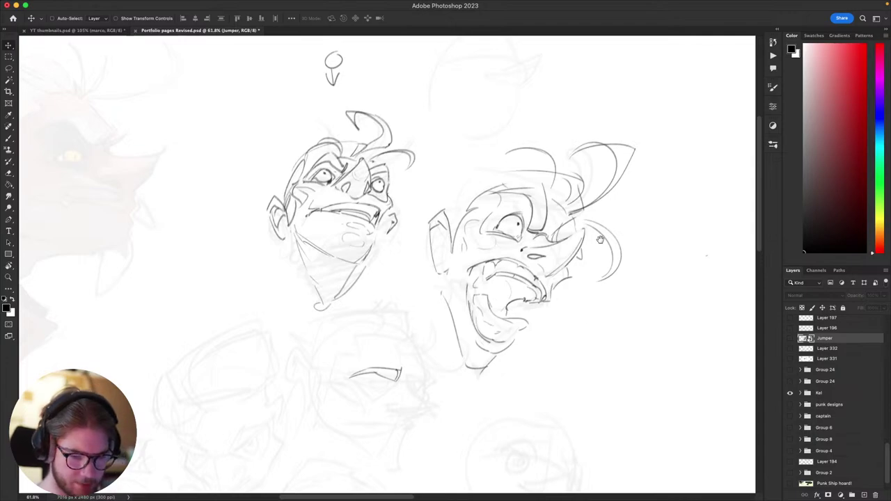
scroll(557, 265, "right", 2)
scroll(557, 265, "up", 1)
scroll(536, 278, "down", 5)
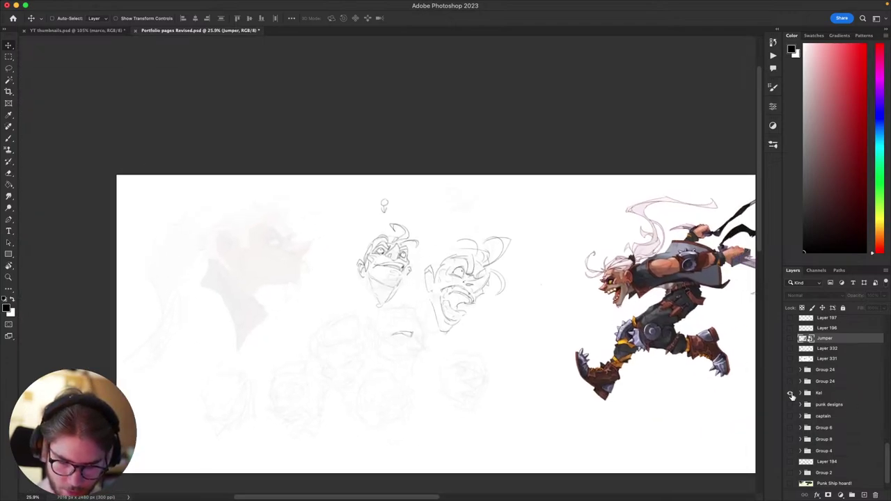
- Hide the Kel group and show the lower Group 24 to view its whole greyscale battle composition
left_click(792, 395)
left_click(791, 383)
left_click(791, 383)
left_click_drag(711, 367, 566, 350)
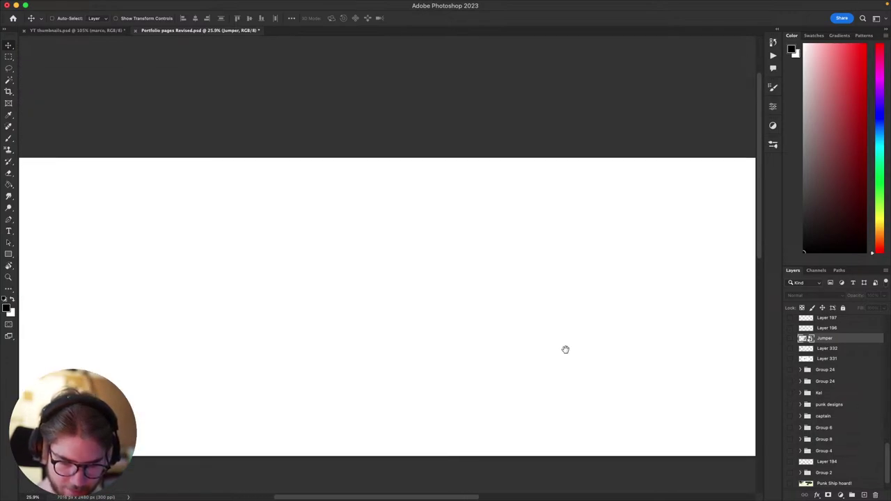
scroll(566, 350, "down", 1)
left_click(791, 383)
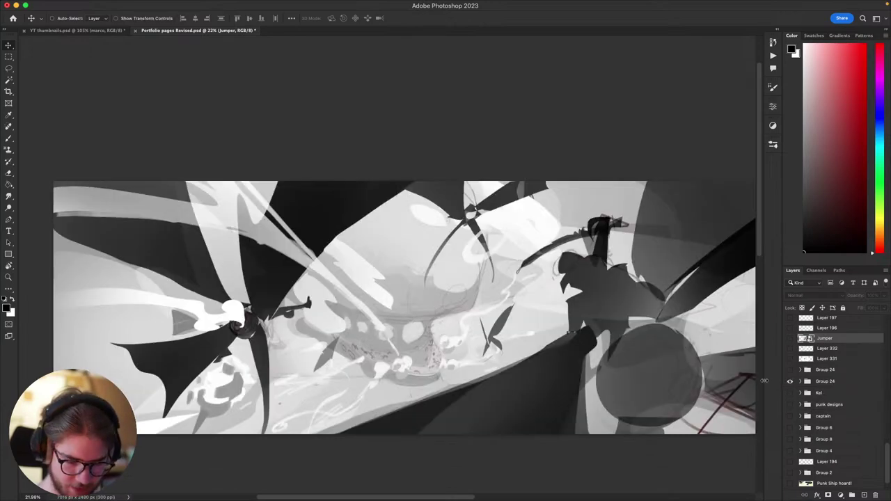
left_click_drag(642, 366, 588, 333)
scroll(632, 338, "down", 1)
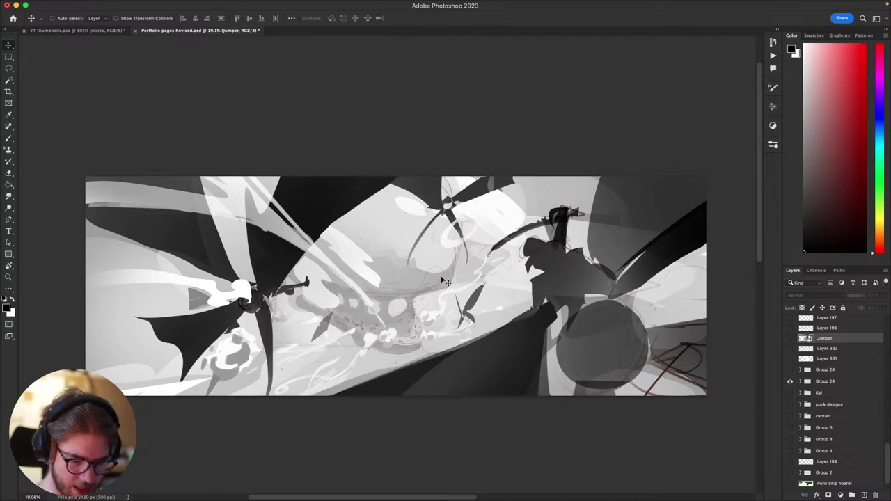
- Hide the greyscale Group 24, then briefly show and hide the upper Group 24 with the blue airship
left_click(790, 382)
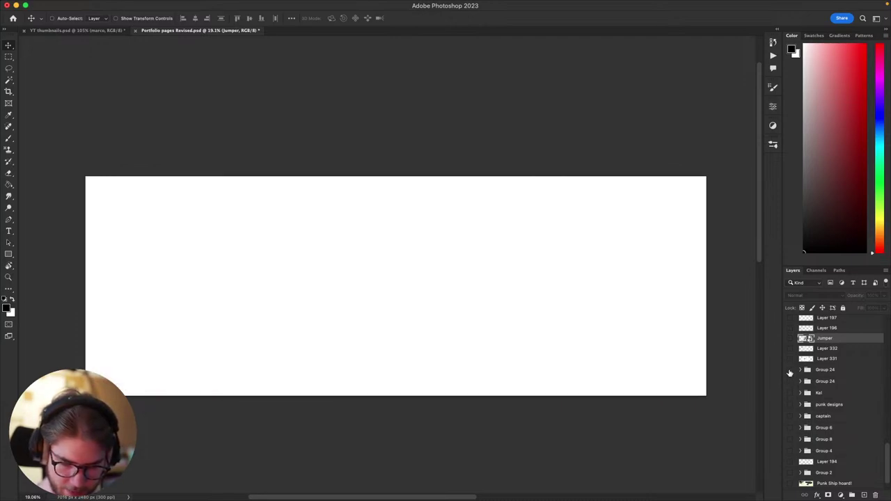
left_click(789, 370)
scroll(360, 276, "up", 2)
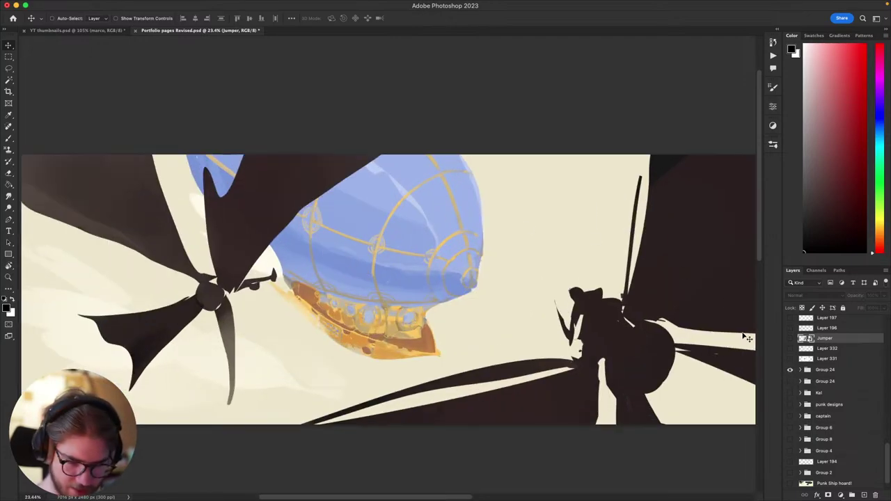
left_click(790, 370)
- Show the upper Group 15 character lineup within Cousins, hide Layer 275, and collapse that group
scroll(829, 335, "up", 3)
scroll(829, 335, "up", 5)
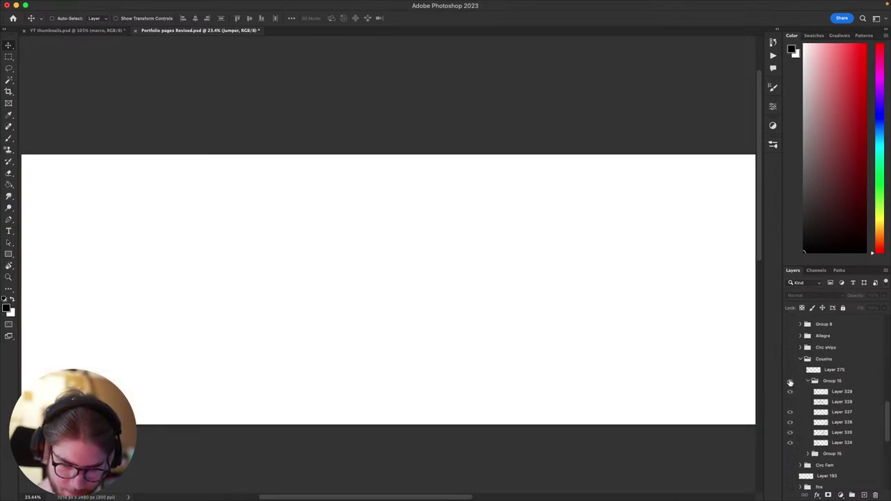
left_click(789, 381)
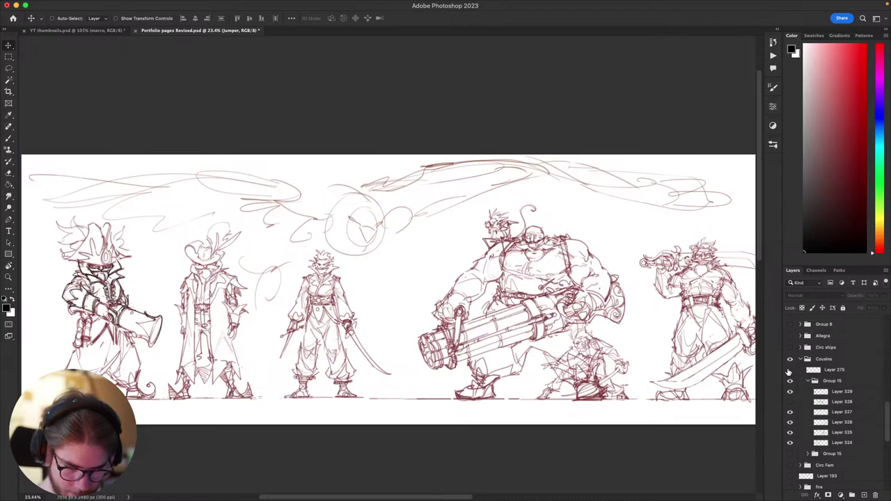
left_click(789, 370)
scroll(800, 370, "down", 2)
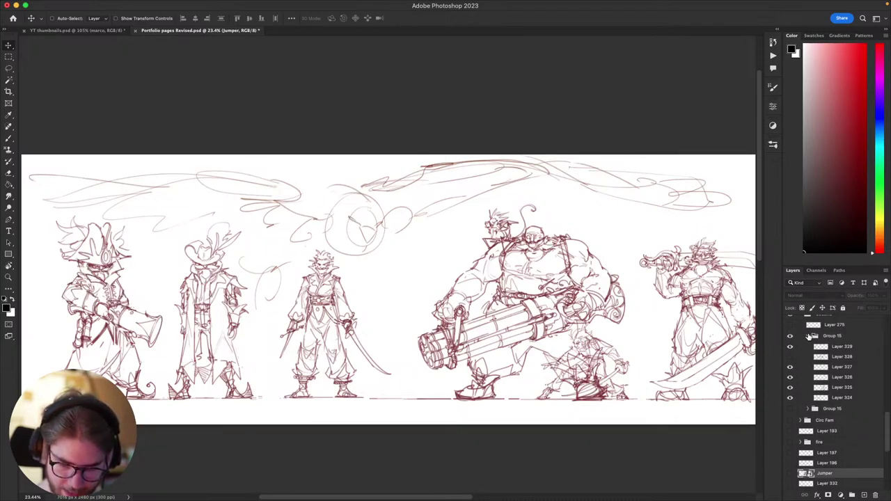
left_click(808, 335)
- Compare the two Group 15 versions by toggling their visibility, leaving only the upper one shown
left_click(789, 336)
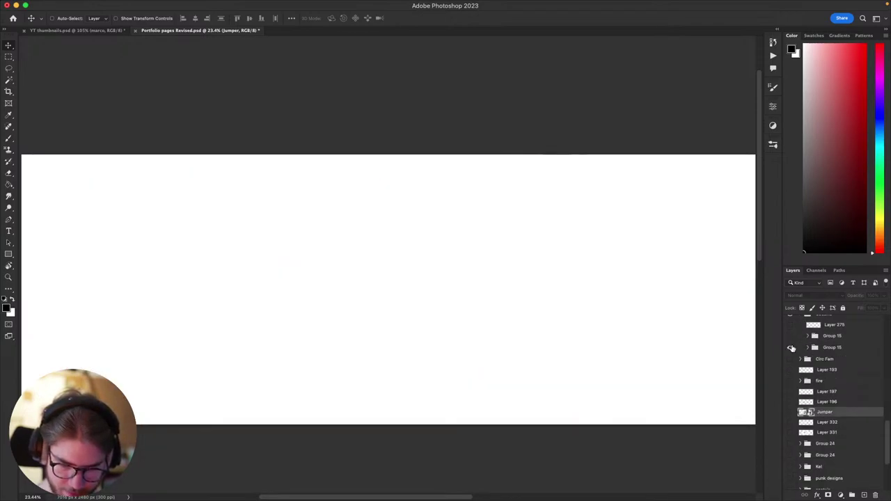
left_click(790, 348)
left_click(791, 348)
left_click(790, 337)
- Examine the hulking gunner and neighbouring characters in the red lineup sketch up close
left_click_drag(641, 345, 438, 357)
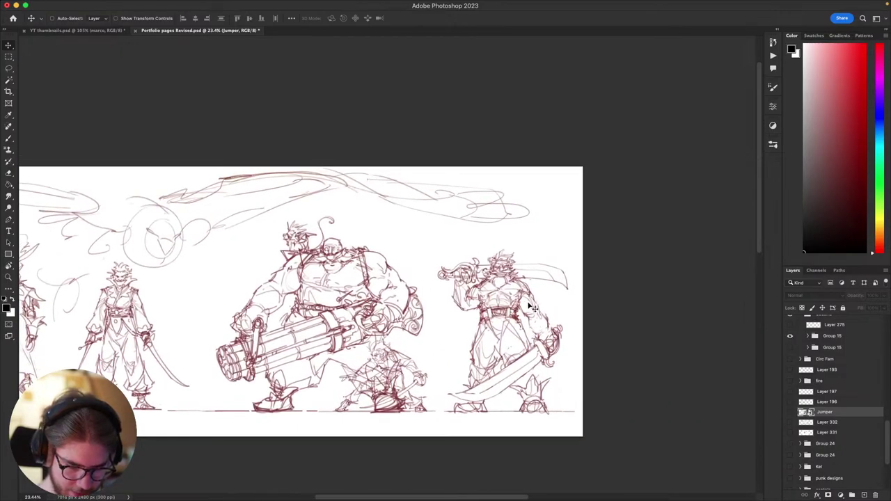
left_click_drag(424, 320, 528, 322)
scroll(521, 324, "up", 4)
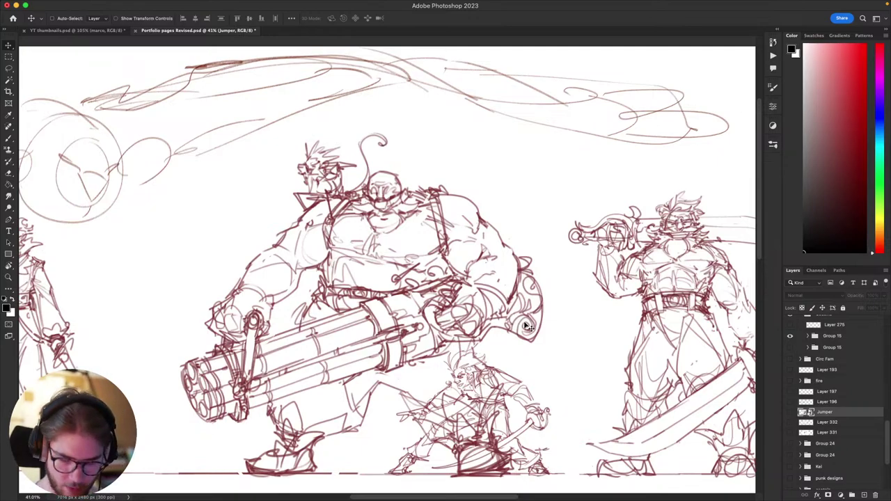
left_click_drag(475, 346, 510, 340)
scroll(442, 338, "up", 2)
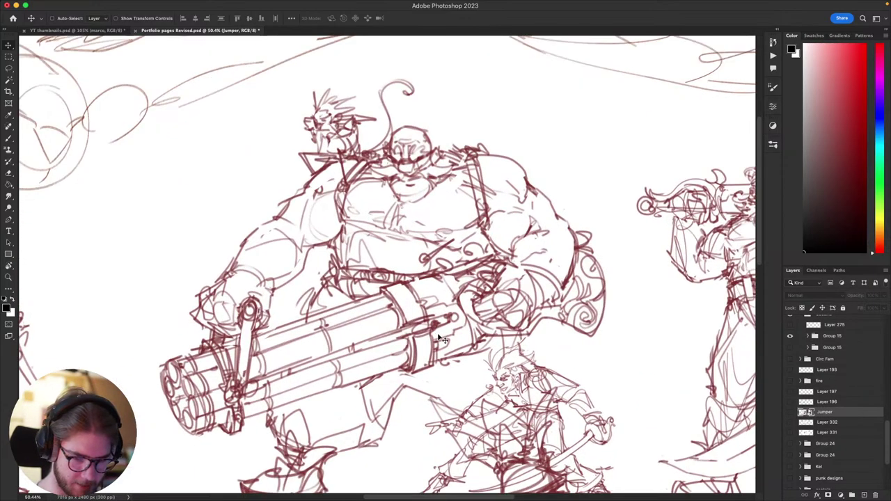
left_click_drag(398, 323, 502, 316)
left_click_drag(142, 310, 510, 298)
scroll(509, 297, "down", 4)
left_click_drag(354, 275, 151, 275)
scroll(148, 274, "down", 4)
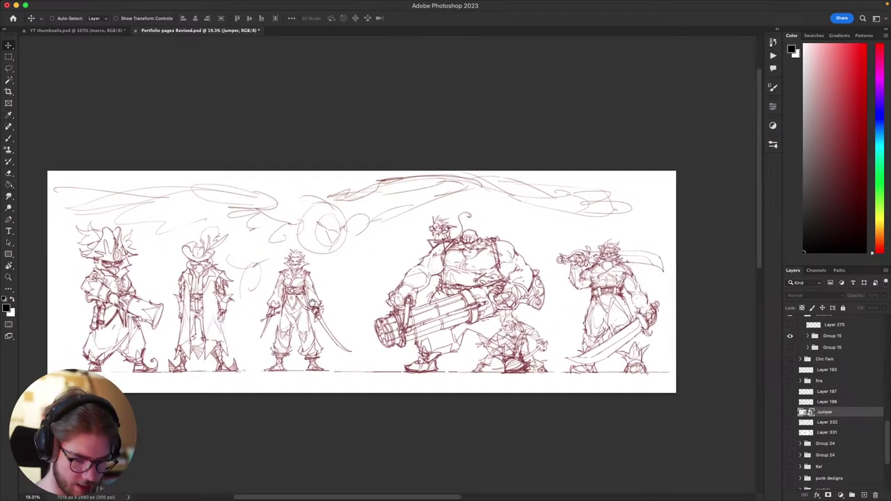
- Switch to the Brush tool while examining the whole lineup and its hat-wearing and sword-bearing figures
left_click_drag(313, 304, 446, 335)
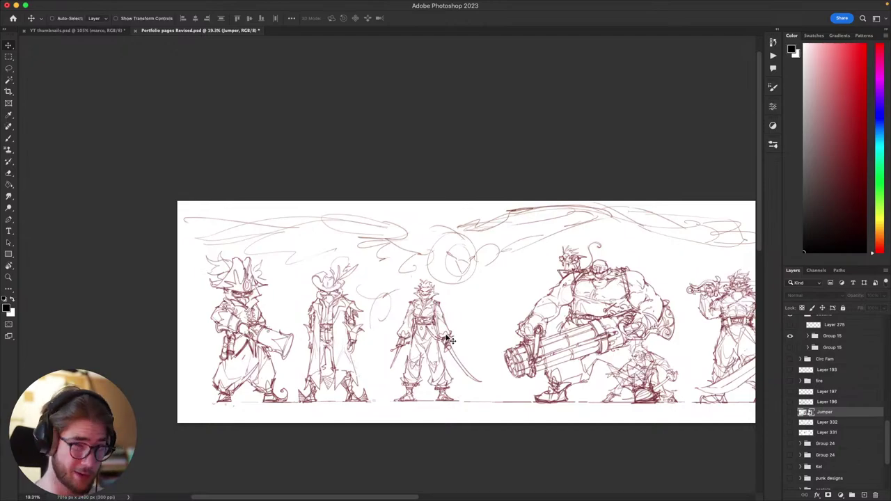
scroll(490, 348, "up", 4)
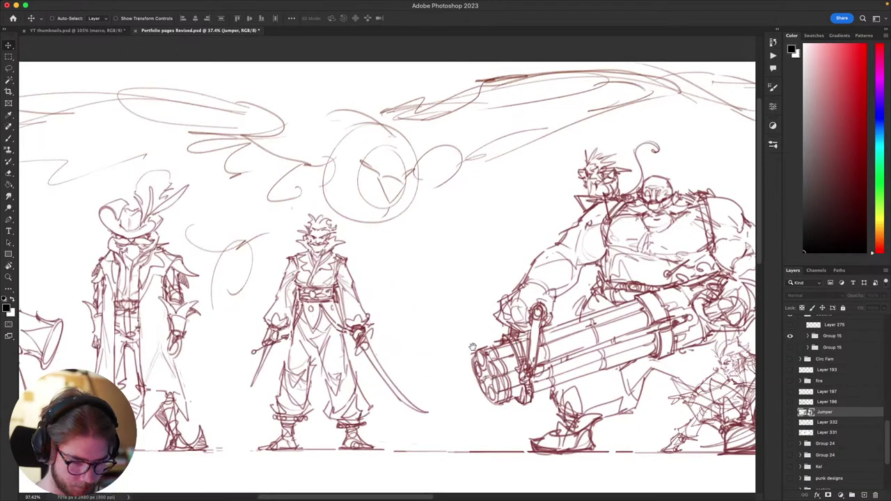
scroll(472, 346, "down", 5)
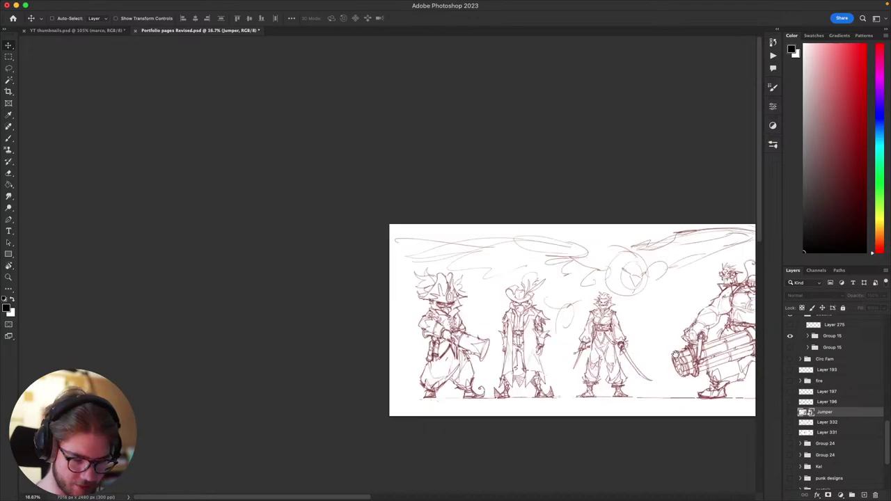
left_click_drag(676, 354, 438, 325)
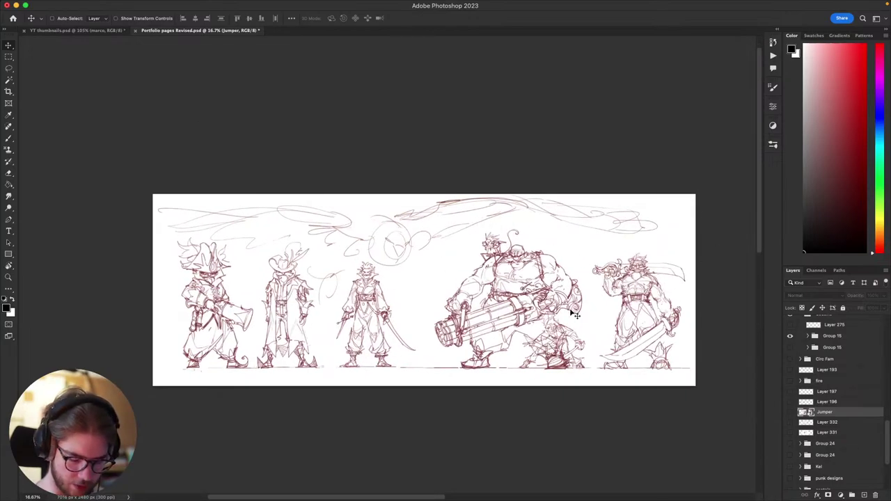
mouse_move(416, 298)
left_mouse_down()
mouse_move(577, 294)
mouse_move(520, 298)
left_mouse_up()
key("b")
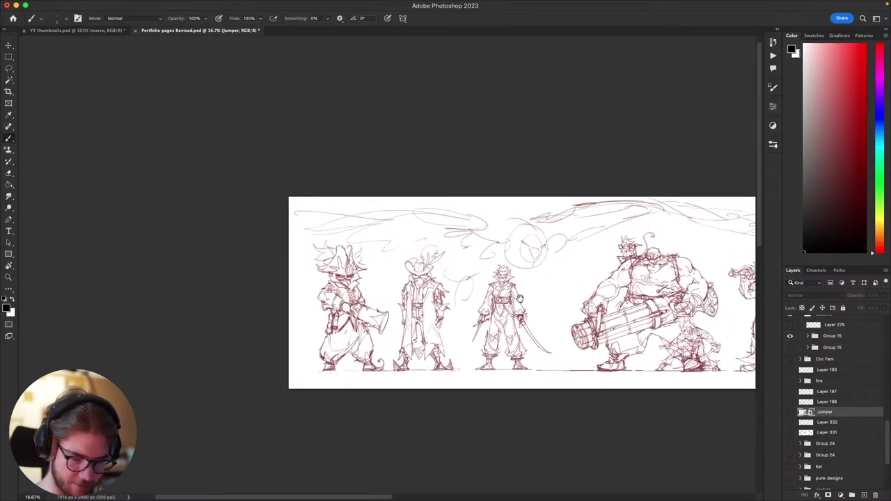
scroll(425, 303, "up", 5)
scroll(812, 337, "up", 2)
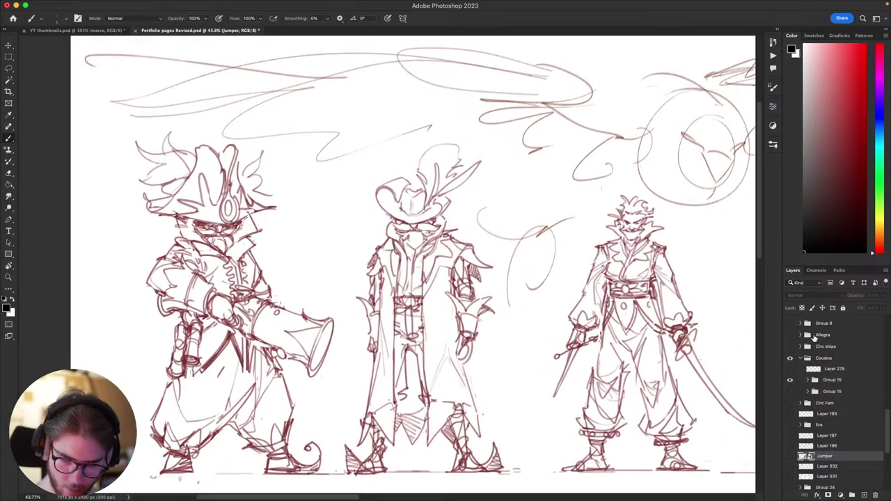
- Select Layer 275 and show its line art over the faded lower Group 15, hiding the upper Group 15
left_click(815, 370)
left_click(792, 381)
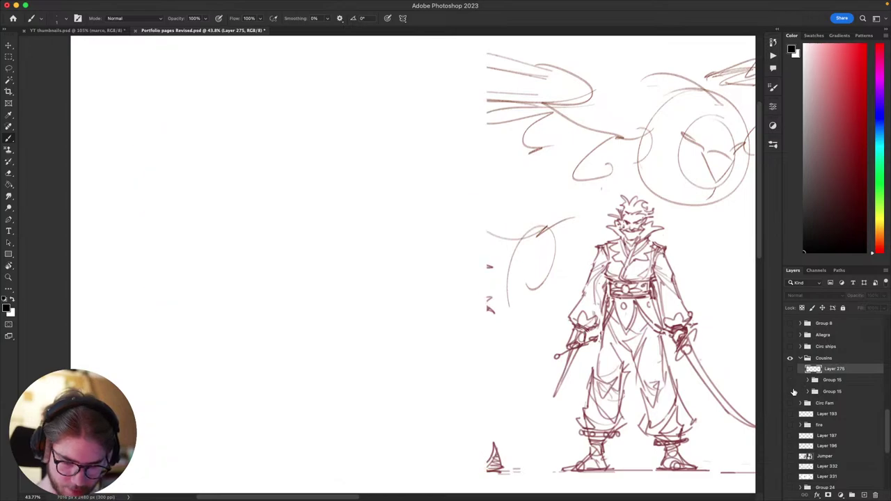
left_click(792, 391)
left_click(792, 370)
- Examine the black line art over the faded sketch of the blunderbuss pirate, both closely and from a distance
left_click_drag(339, 326, 496, 328)
scroll(334, 296, "up", 2)
scroll(337, 293, "up", 4)
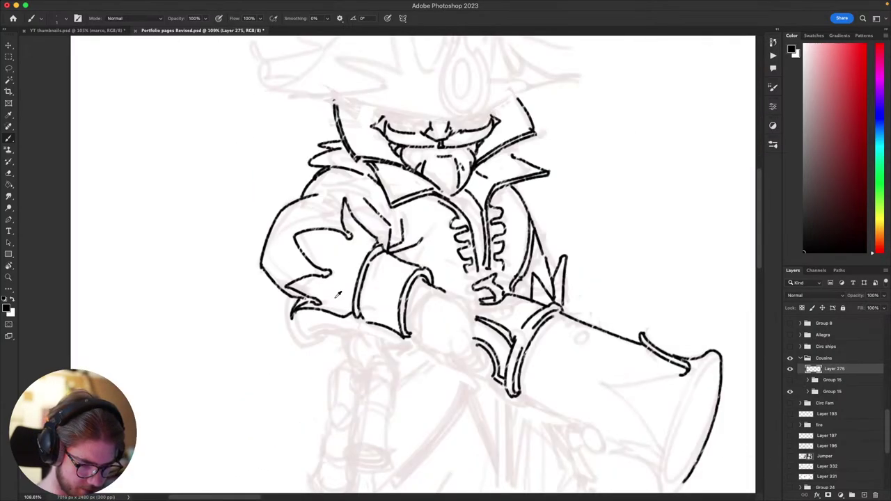
scroll(452, 279, "down", 5)
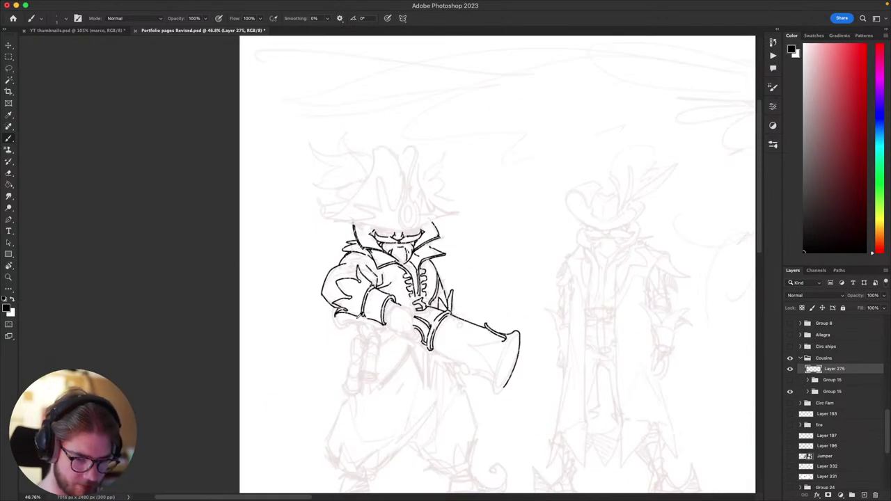
scroll(385, 278, "down", 3)
scroll(392, 284, "up", 6)
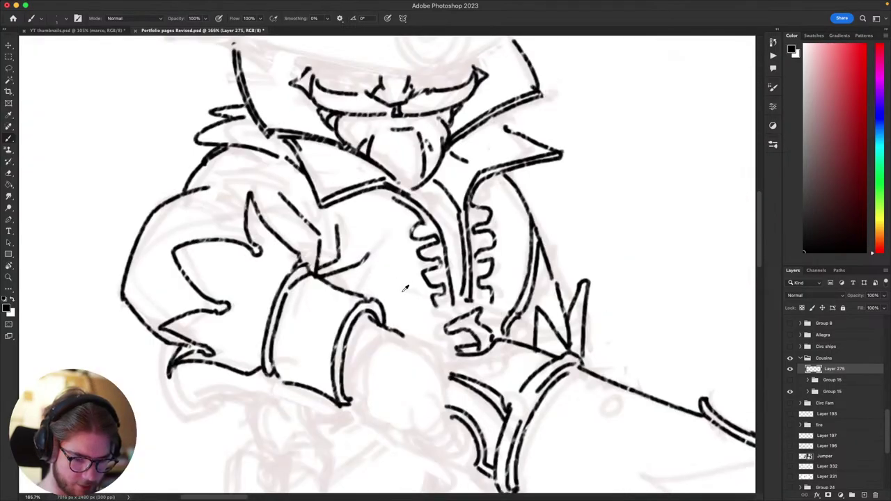
scroll(404, 289, "down", 4)
scroll(402, 291, "down", 4)
left_click_drag(446, 298, 403, 265)
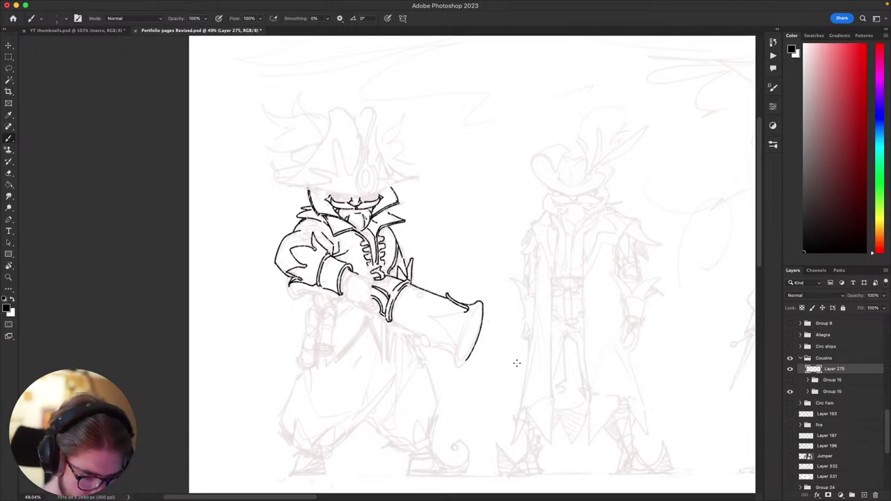
- Try loose freehand brush strokes on Layer 275 in the space above the blunderbuss barrel, undoing unwanted attempts
left_click_drag(460, 345, 478, 357)
mouse_move(442, 283)
left_mouse_down()
mouse_move(445, 249)
mouse_move(446, 293)
mouse_move(452, 248)
mouse_move(455, 296)
mouse_move(440, 251)
mouse_move(464, 291)
mouse_move(441, 238)
mouse_move(470, 260)
mouse_move(469, 300)
left_mouse_up()
key("super+z")
key("super+z")
key("super+z")
key("super+z")
key("super+z")
key("super+z")
key("super+z")
mouse_move(454, 299)
left_mouse_down()
mouse_move(446, 276)
mouse_move(482, 253)
mouse_move(483, 274)
mouse_move(469, 289)
left_mouse_up()
key("super+z")
key("super+z")
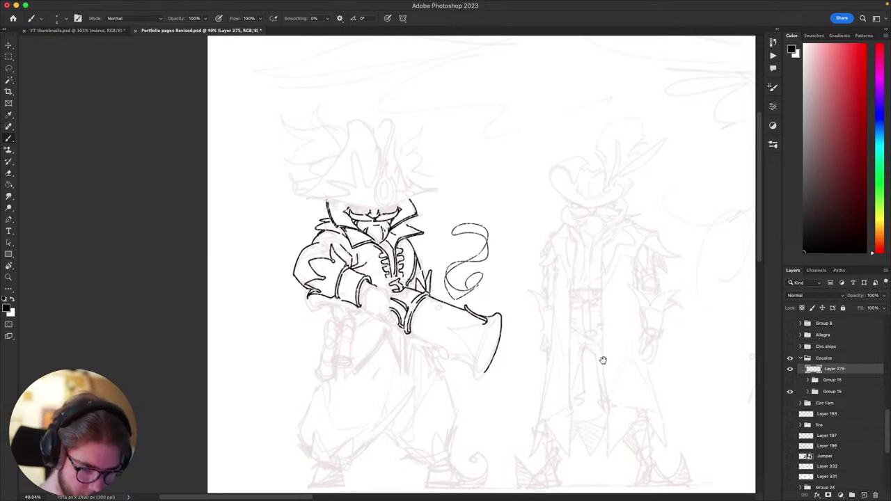
- Undo the curly test strokes beside the blunderbuss pirate
mouse_move(611, 368)
left_mouse_down()
mouse_move(603, 362)
mouse_move(607, 373)
left_mouse_up()
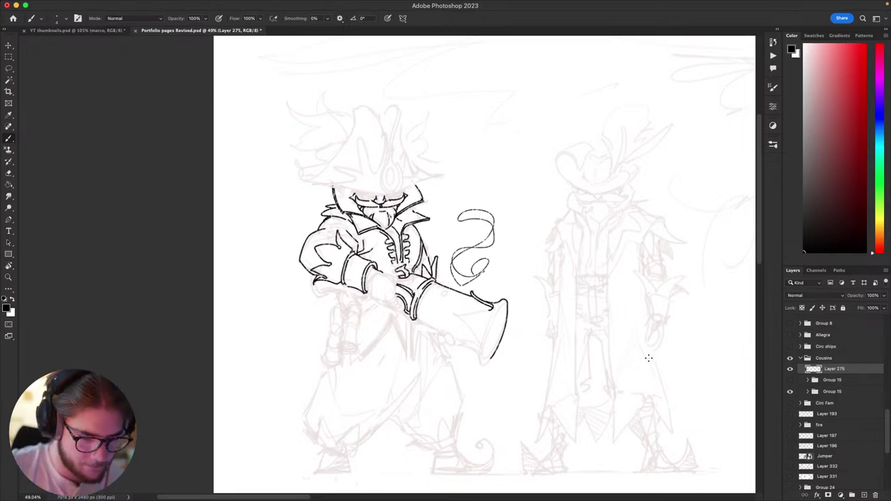
mouse_move(631, 317)
left_mouse_down()
mouse_move(587, 340)
mouse_move(609, 334)
left_mouse_up()
key("super+z")
key("super+z")
key("super+z")
scroll(550, 335, "left", 2)
scroll(550, 335, "up", 1)
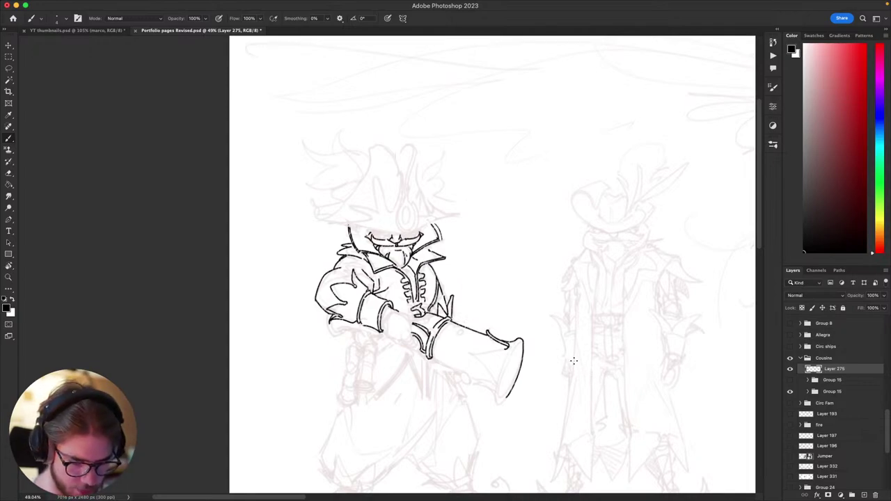
- Hide Layer 275 and add a new blank layer directly above the upper Group 15 in Cousins
scroll(607, 403, "down", 1)
scroll(608, 403, "left", 1)
left_click(790, 371)
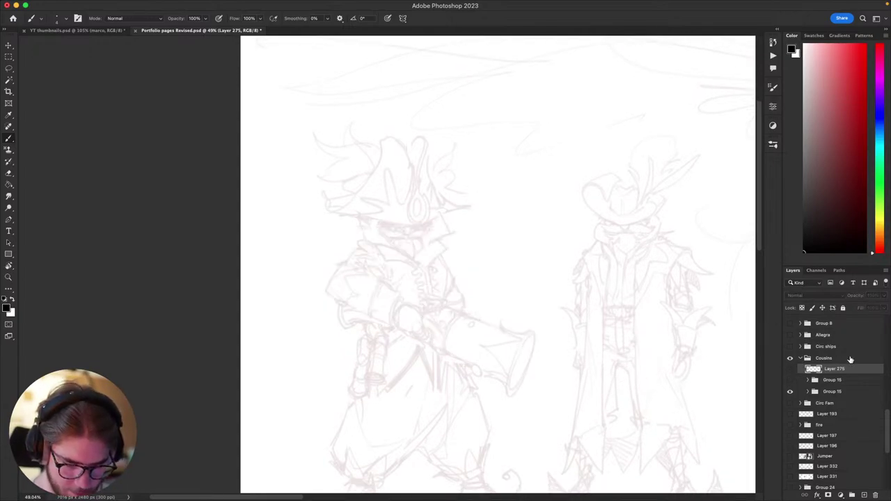
left_click(835, 379)
key("alt+shift+super+n")
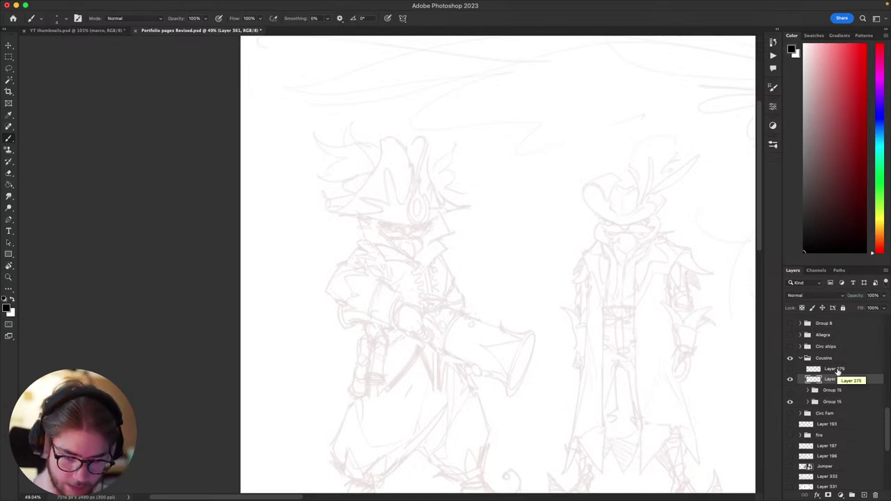
- Try freehand brush strokes on the lineart layer around the blunderbuss pirate, undoing each attempt
key("super+z")
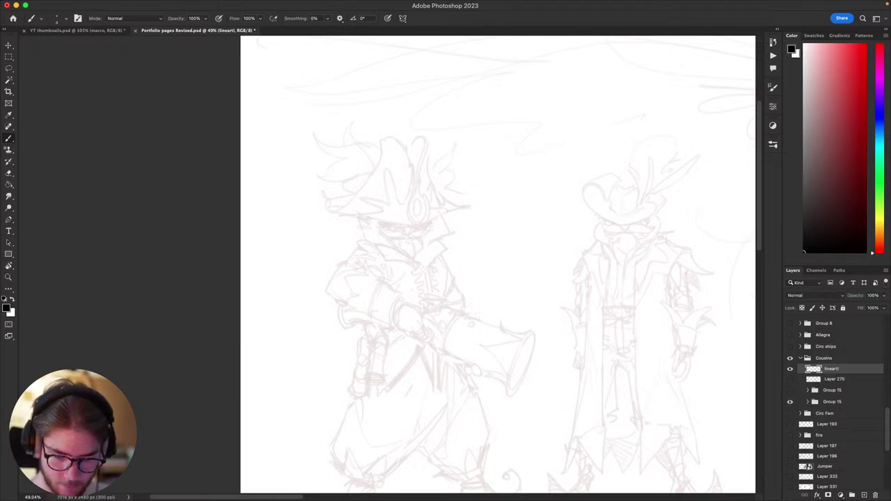
mouse_move(483, 318)
left_mouse_down()
mouse_move(501, 422)
mouse_move(449, 457)
left_mouse_up()
key("super+z")
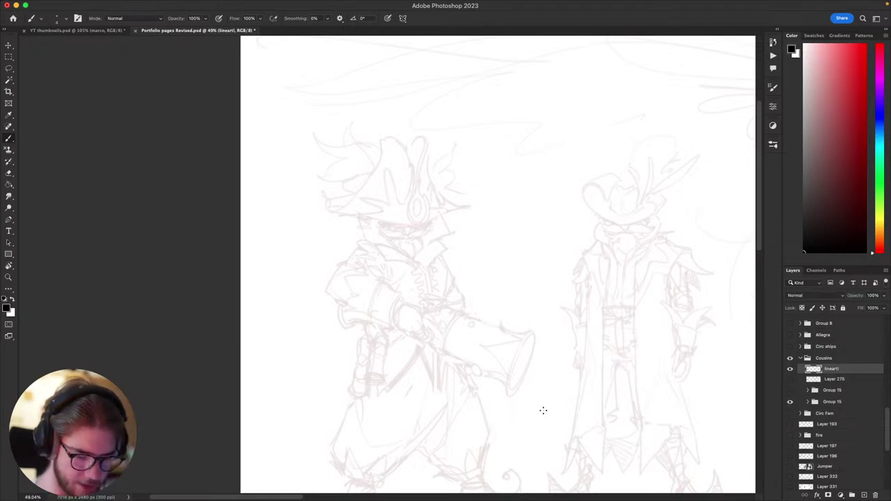
left_click_drag(541, 410, 547, 415)
key("super+z")
- Examine the faded Cousins lineup from the blunderbuss pirate across to the giant with the rotary gun
mouse_move(597, 395)
left_mouse_down()
mouse_move(617, 337)
mouse_move(671, 285)
left_mouse_up()
left_click_drag(626, 327, 573, 383)
left_click_drag(603, 356, 607, 379)
key("super+equal")
key("super+equal")
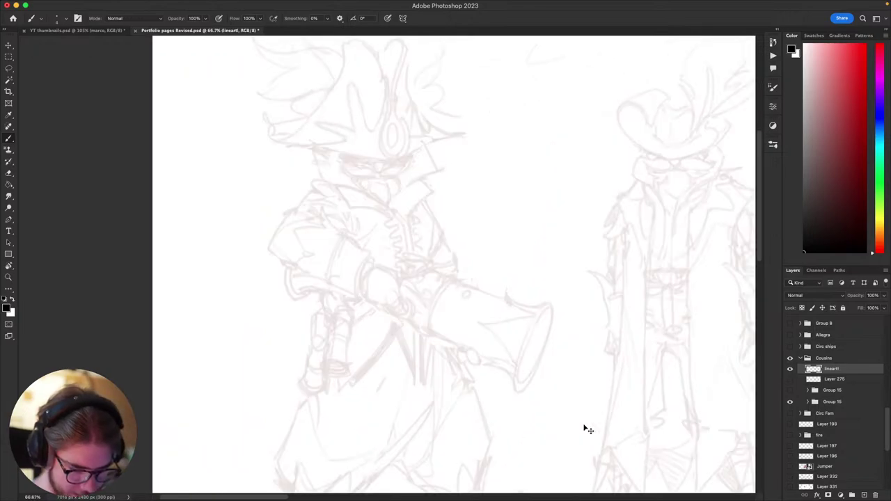
key("super+minus")
key("super+minus")
key("super+equal")
key("super+minus")
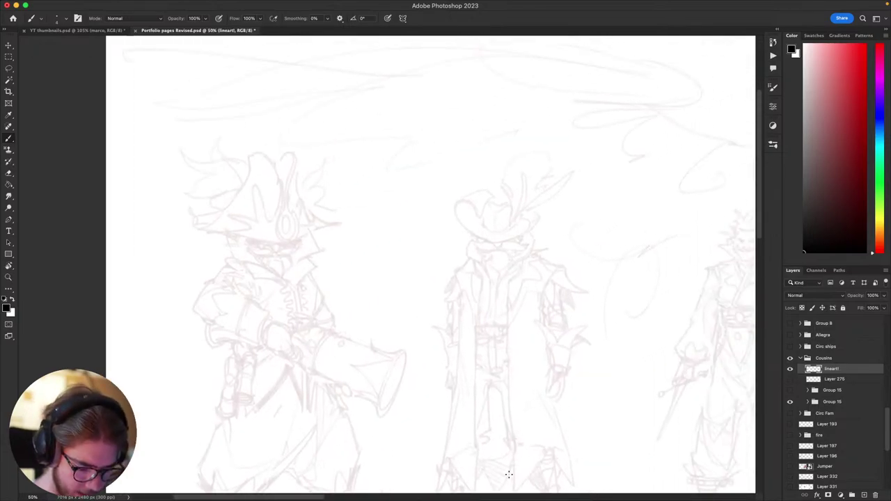
left_click_drag(623, 384, 244, 359)
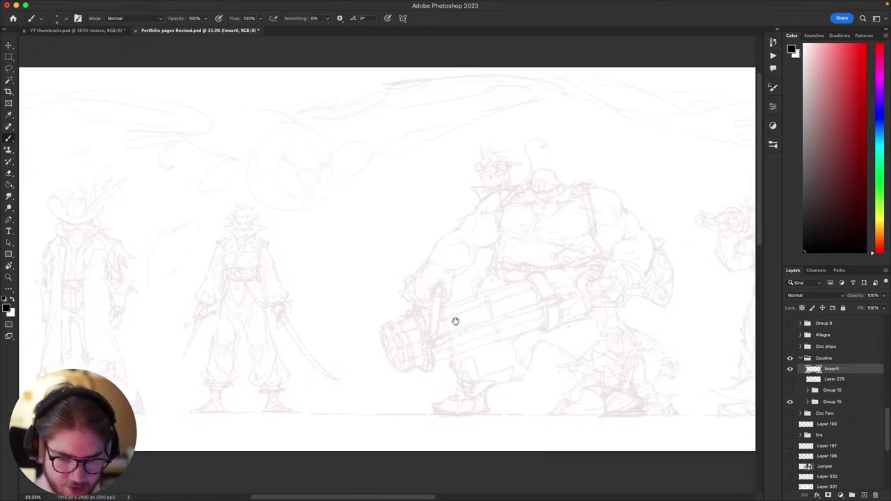
- Handwrite the label "twins" between the blunderbuss pirate and the long-coated pirate on the lineart layer
left_click_drag(267, 318, 473, 366)
left_click_drag(246, 266, 399, 262)
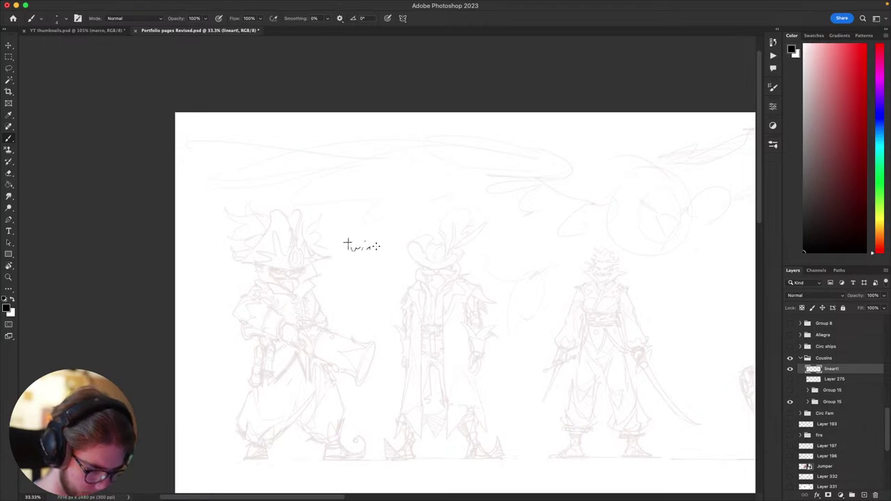
left_click_drag(381, 245, 384, 252)
- Handwrite the label "uncle" beside the head of the slim two-sword fighter
left_click_drag(529, 332, 453, 296)
left_click_drag(594, 298, 494, 307)
left_click_drag(635, 364, 599, 370)
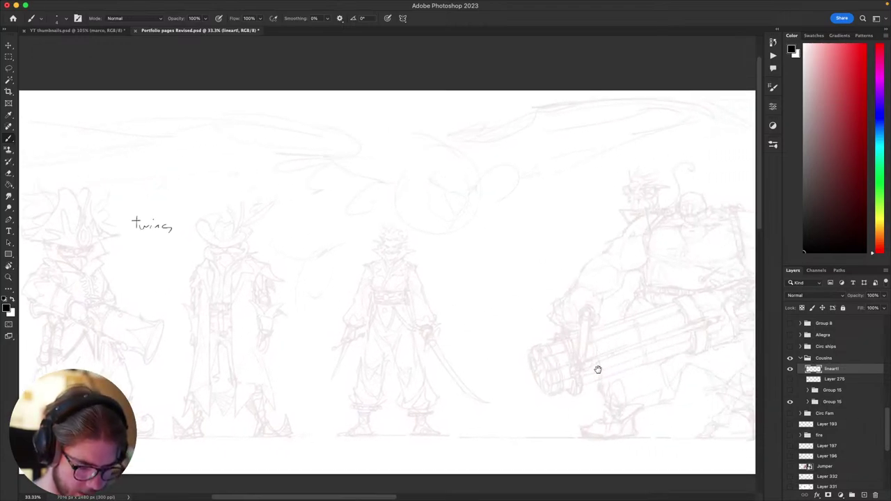
scroll(597, 369, "left", 3)
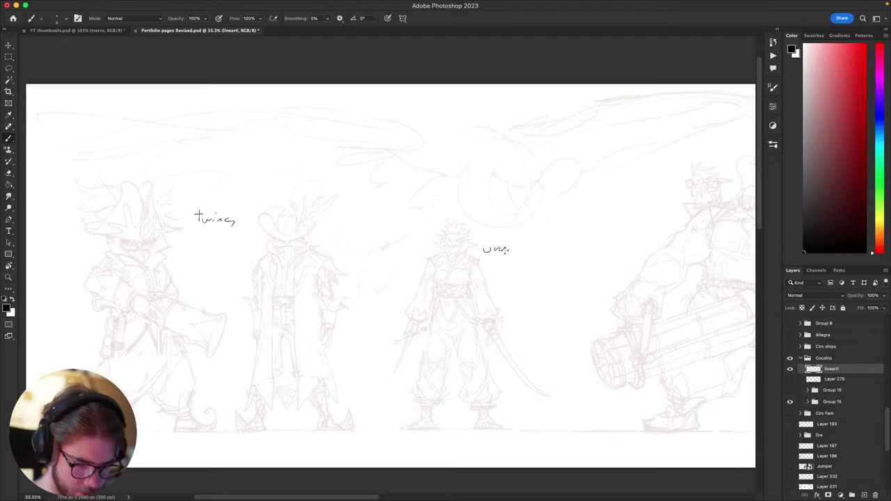
- Handwrite the label "Great uncle" above the shoulder of the giant holding the rotary gun
scroll(513, 248, "right", 10)
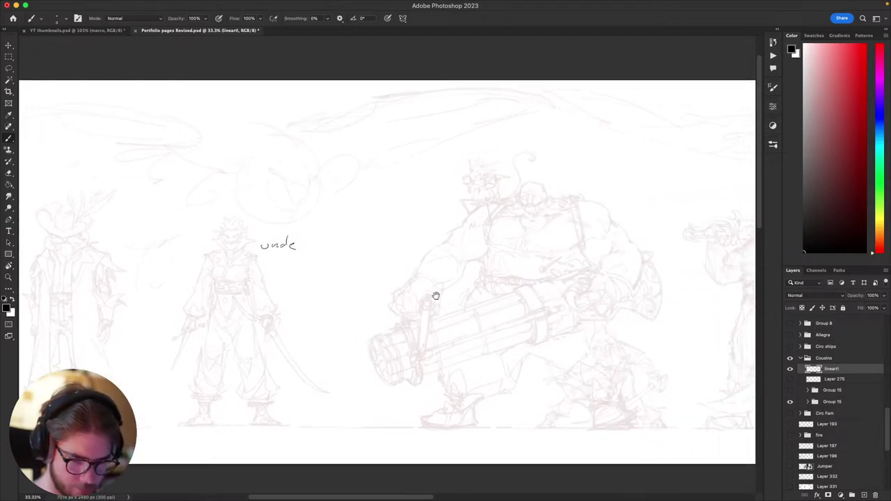
scroll(685, 312, "down", 5)
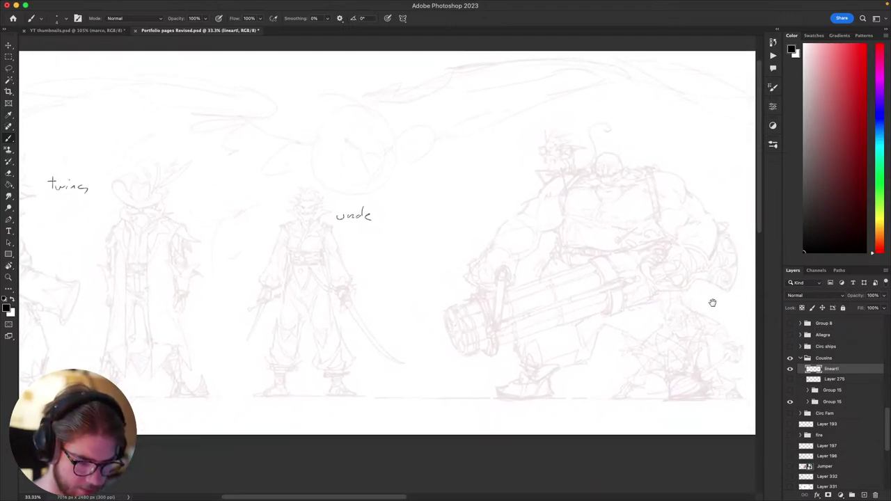
scroll(673, 295, "up", 5)
scroll(673, 295, "right", 3)
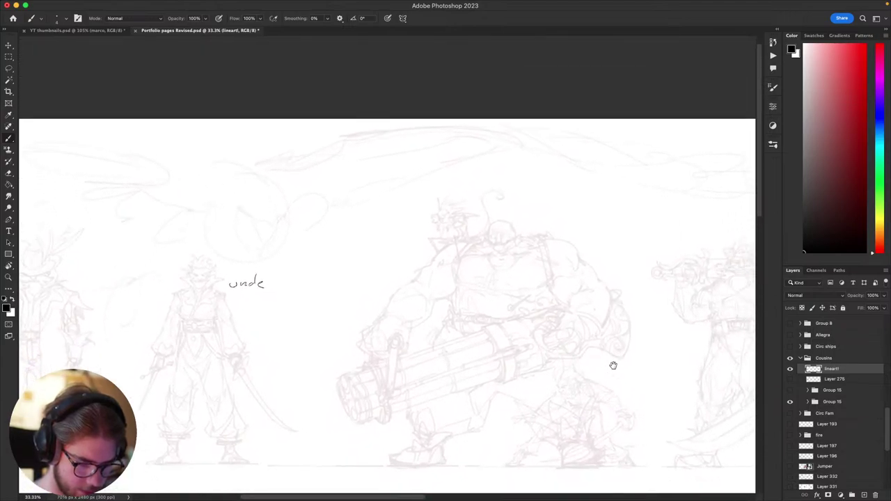
mouse_move(540, 204)
left_mouse_down()
mouse_move(535, 213)
mouse_move(542, 210)
left_mouse_up()
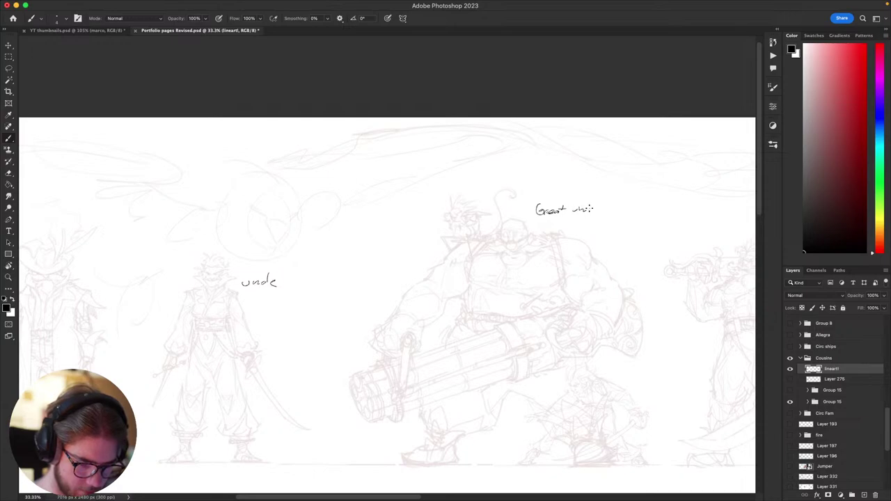
left_click_drag(590, 210, 610, 214)
- Handwrite the label "cousin marco" on two lines above the small crouching figure beside the giant
scroll(456, 308, "right", 6)
scroll(456, 308, "down", 1)
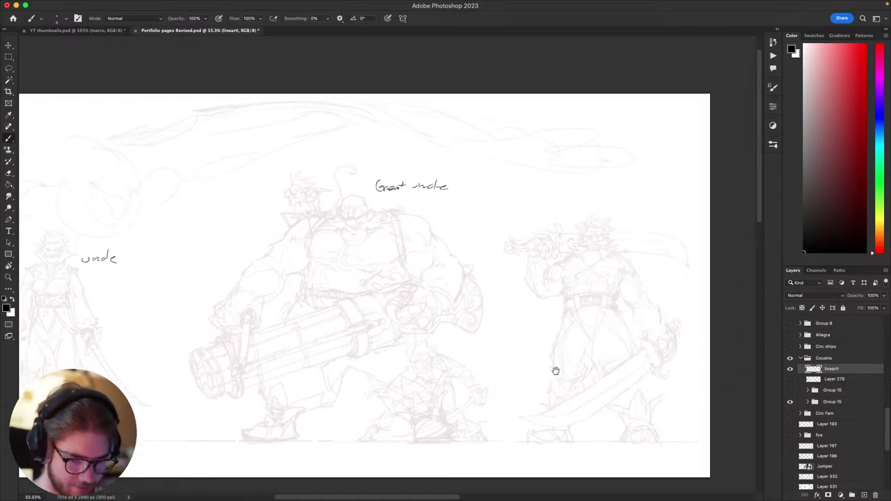
scroll(556, 370, "left", 3)
scroll(556, 370, "down", 1)
left_click_drag(496, 331, 508, 330)
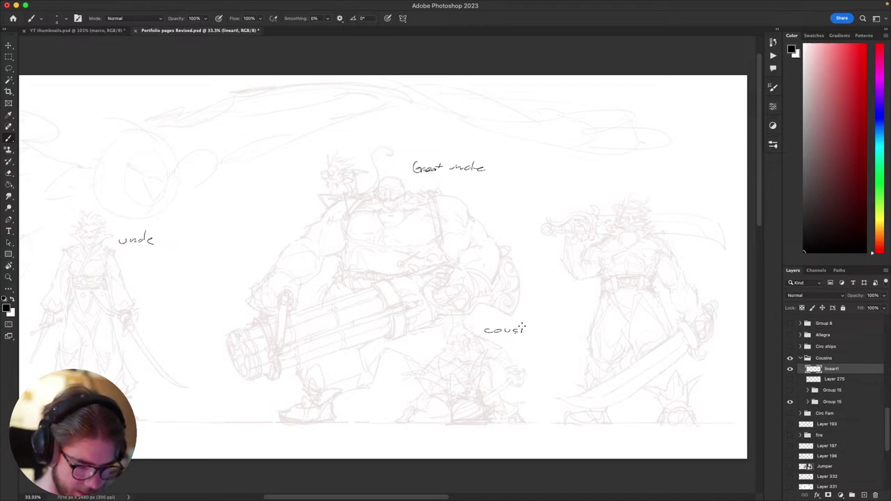
scroll(597, 338, "left", 3)
scroll(598, 338, "down", 1)
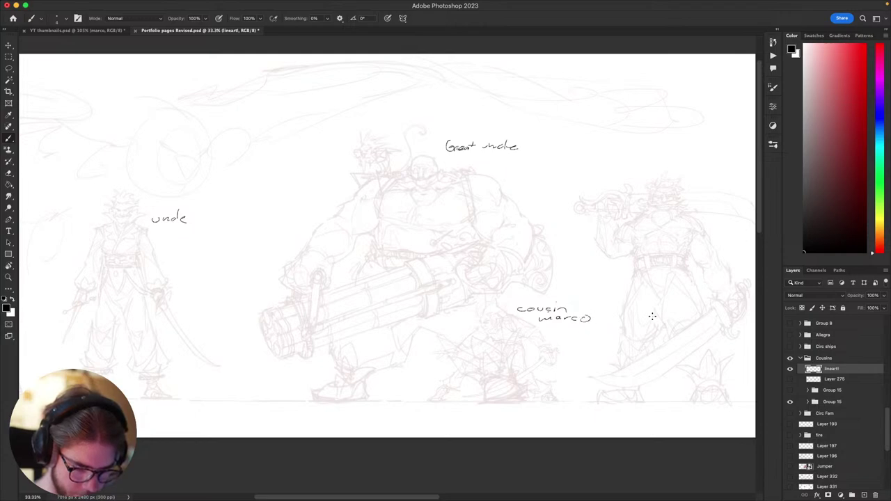
- Try handwritten strokes around the broad-sword fighter at the far end of the lineup, undoing each attempt
key("super+z")
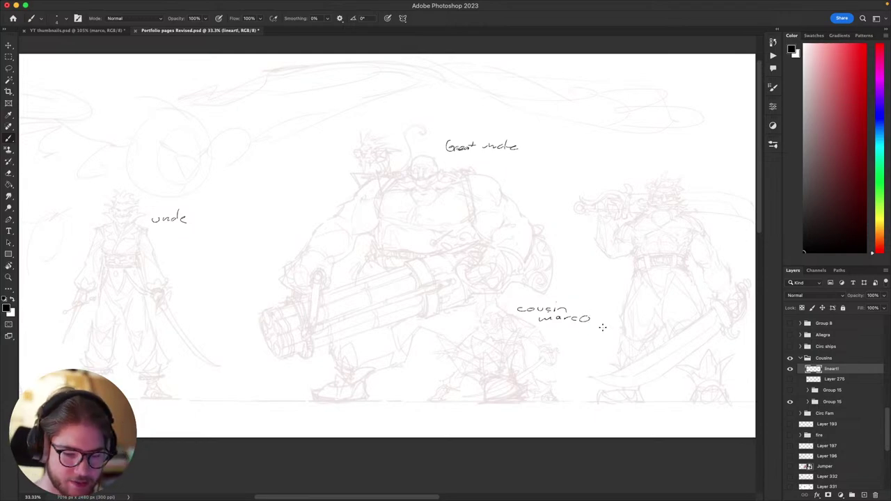
scroll(606, 327, "right", 5)
scroll(605, 327, "up", 1)
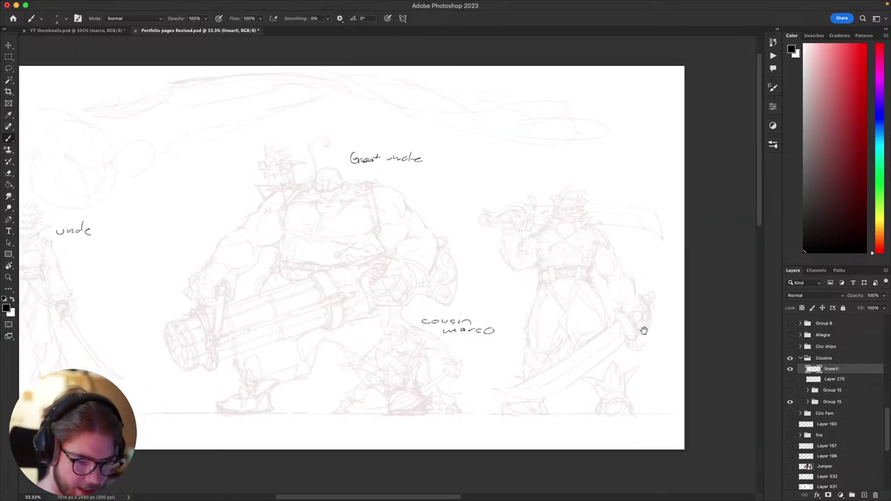
scroll(644, 331, "left", 2)
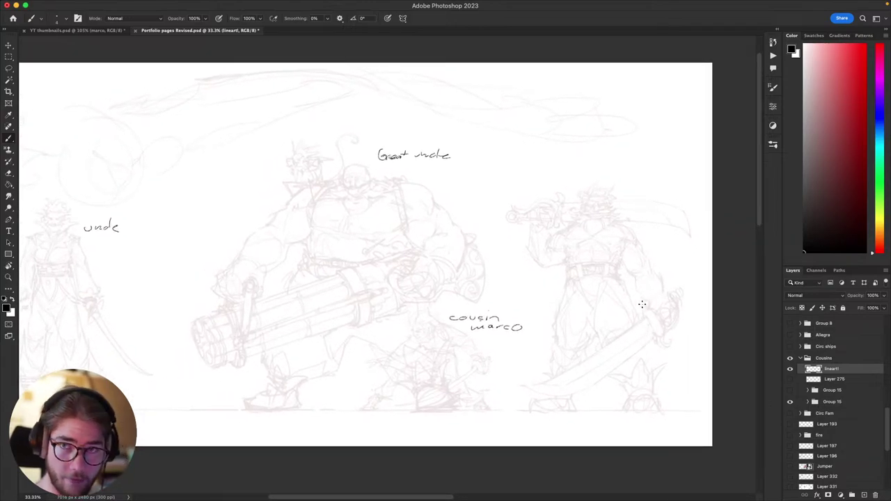
mouse_move(648, 328)
left_mouse_down()
mouse_move(590, 325)
mouse_move(664, 332)
left_mouse_up()
mouse_move(594, 166)
left_mouse_down()
mouse_move(679, 166)
mouse_move(662, 166)
left_mouse_up()
key("super+z")
key("super+z")
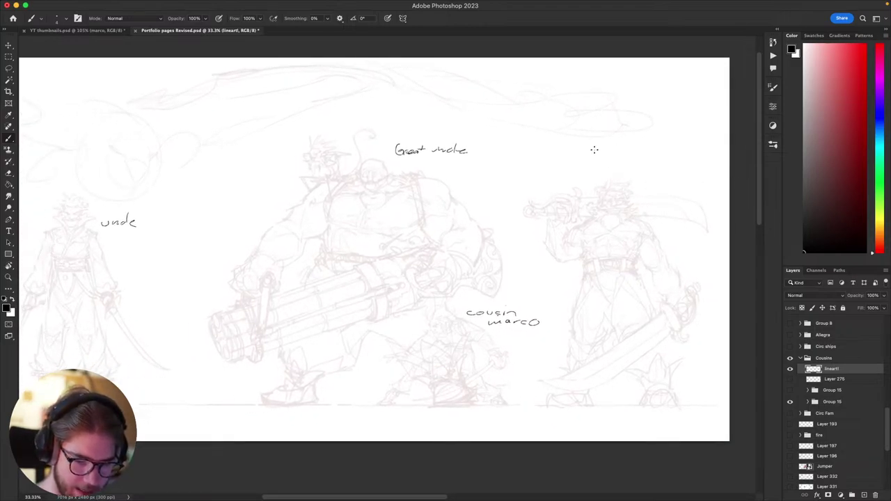
mouse_move(588, 160)
left_mouse_down()
mouse_move(597, 238)
mouse_move(589, 198)
left_mouse_up()
left_click_drag(588, 190, 637, 193)
key("super+z")
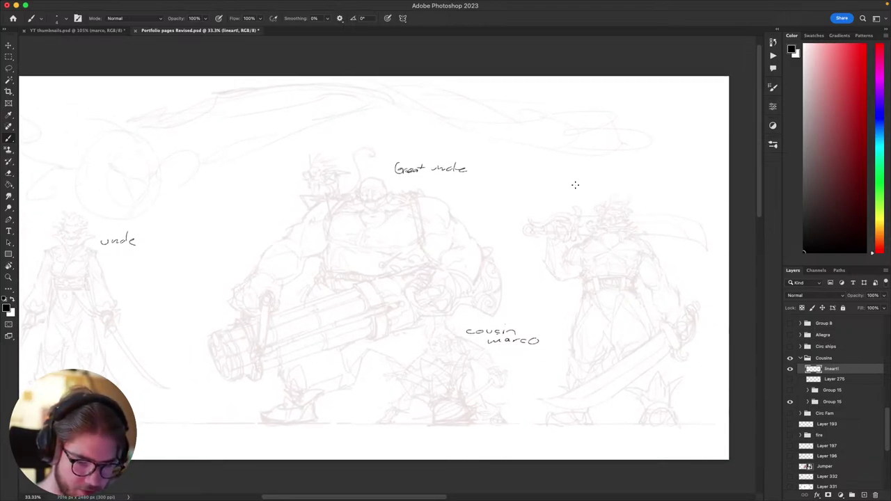
- Handwrite the label "uncle" above the head of the broad-sword fighter at the end of the lineup
left_click_drag(572, 183, 583, 184)
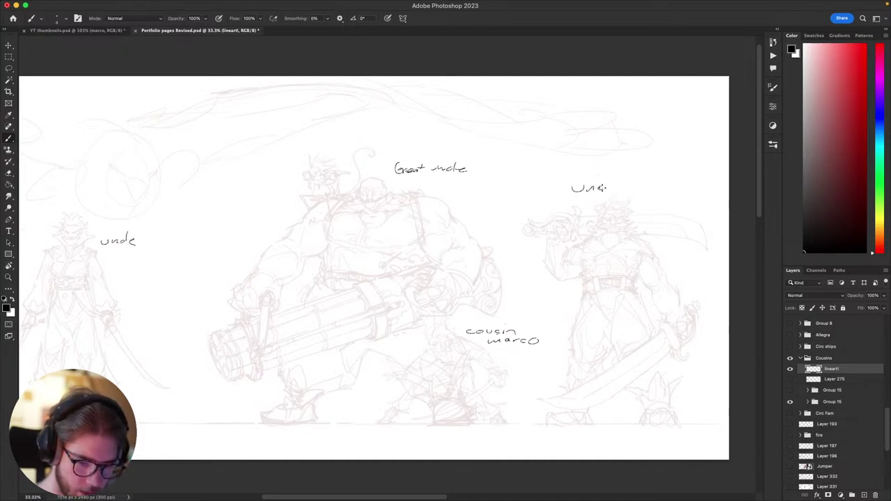
left_click_drag(603, 187, 629, 191)
left_click_drag(692, 178, 642, 196)
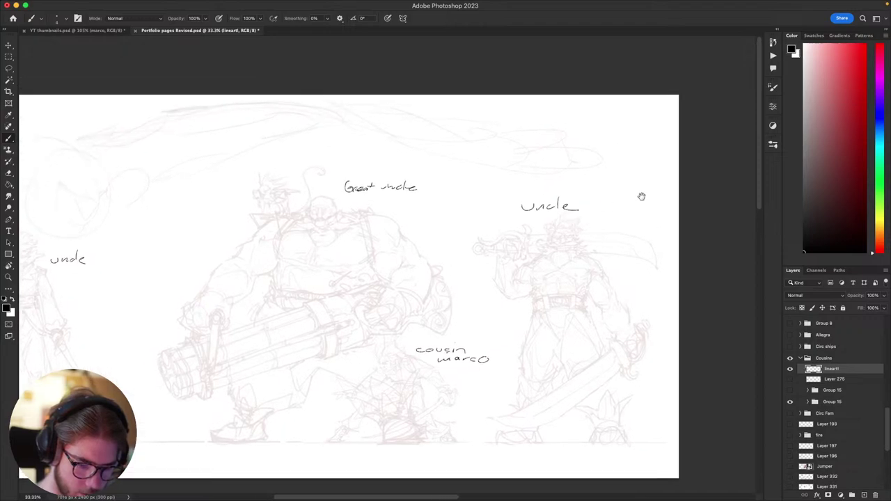
- Try adding a handwritten name after the broad-sword fighter's "uncle" label, and undo its strokes
scroll(641, 196, "down", 2)
scroll(641, 196, "left", 1)
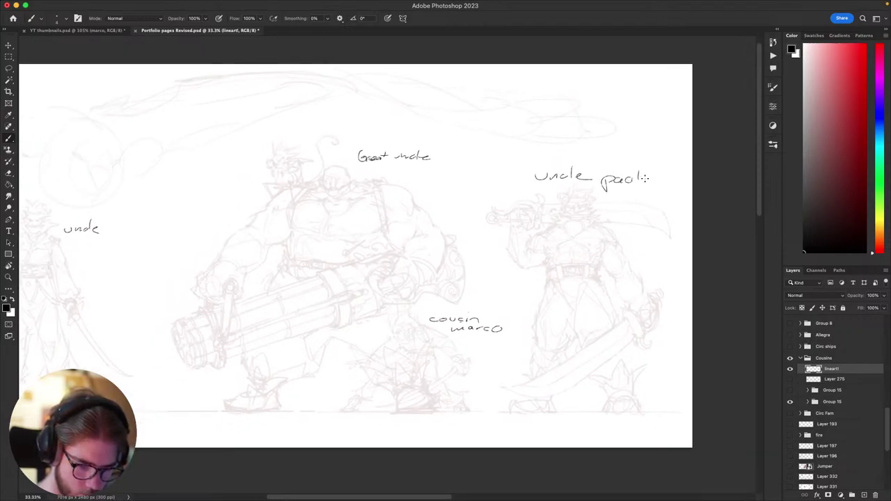
key("ctrl+z")
key("ctrl+z")
key("ctrl+z")
key("ctrl+z")
- Handwrite "cousins" directly beneath the "twins" label between the first two pirates
scroll(495, 339, "left", 10)
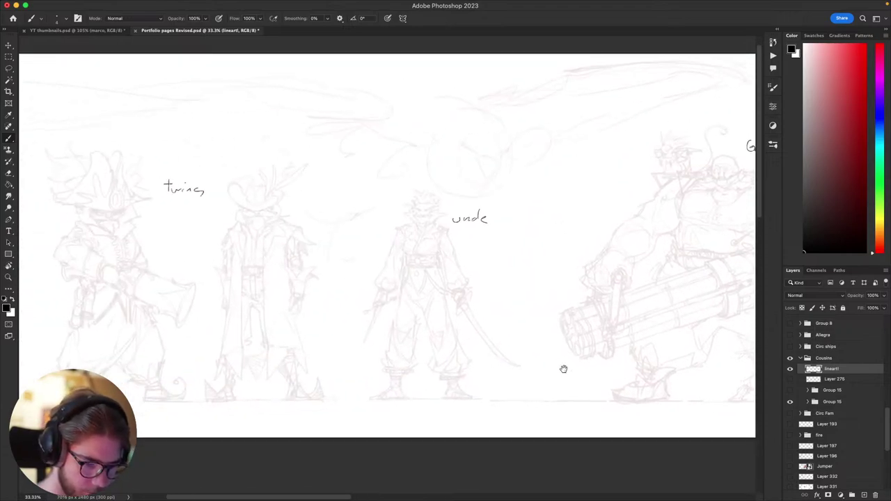
left_click_drag(564, 370, 688, 356)
scroll(478, 296, "left", 3)
scroll(478, 296, "up", 1)
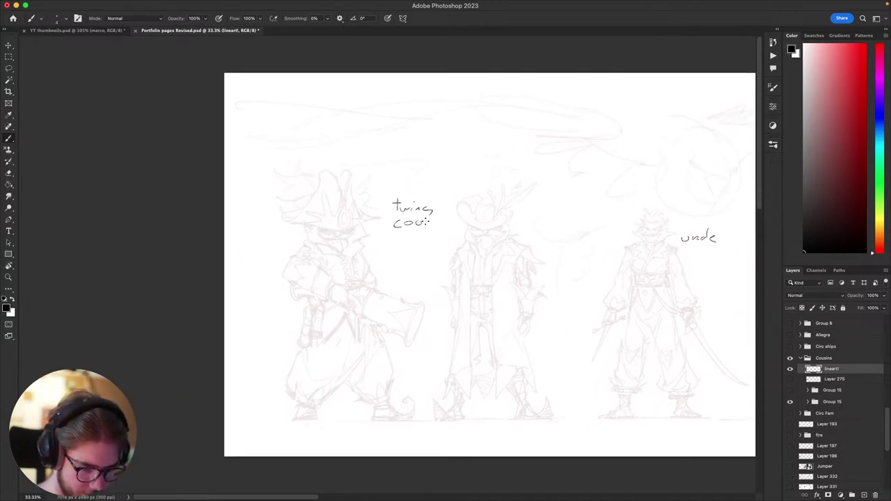
left_click_drag(429, 222, 440, 222)
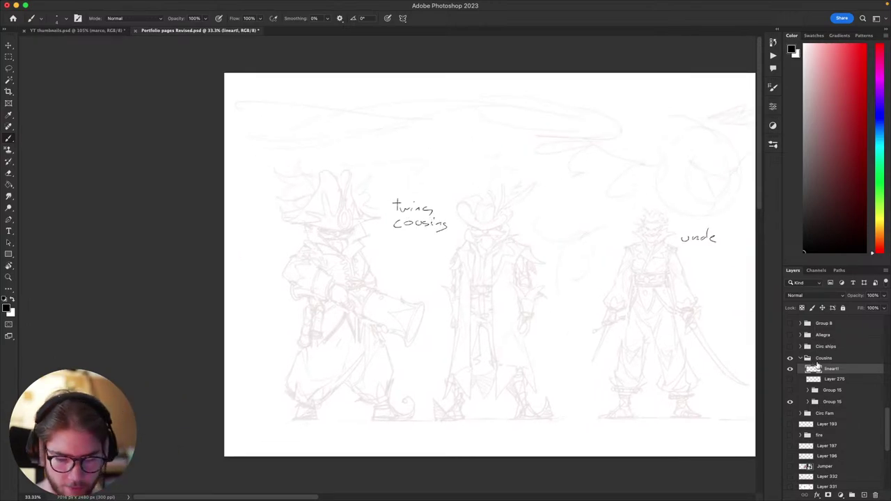
- Collapse and hide the Cousins group, and show the Circ ships group instead
left_click(800, 359)
left_click(790, 358)
left_click(790, 347)
left_click_drag(715, 332, 458, 339)
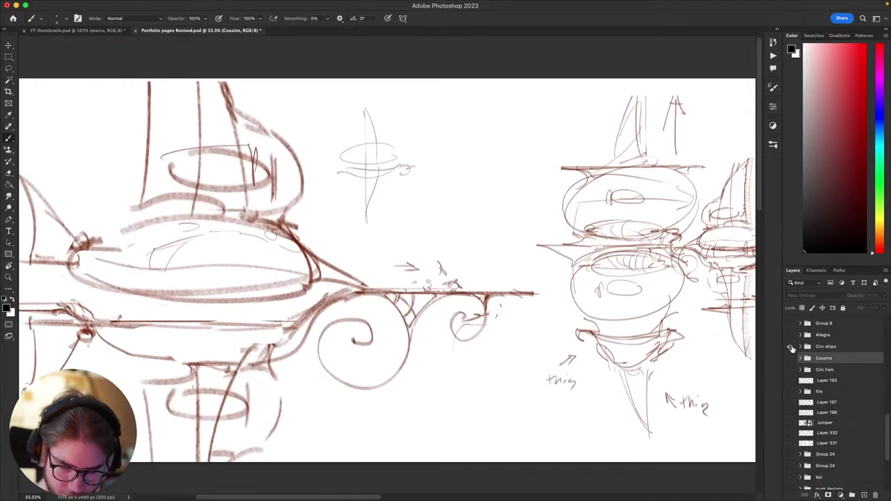
- Hide the Circ ships group and show the Circ Fam group to view its large male figure
left_click(791, 347)
left_click(792, 346)
left_click(791, 371)
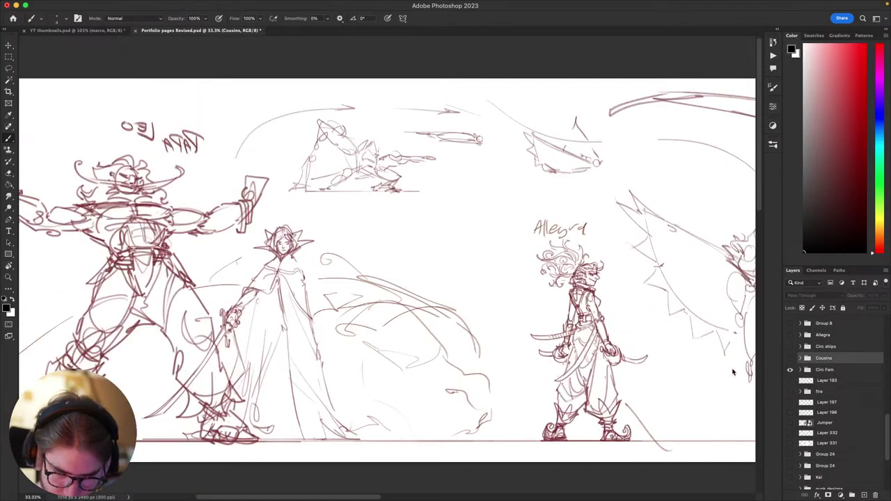
mouse_move(707, 371)
left_mouse_down()
mouse_move(531, 374)
mouse_move(812, 366)
left_mouse_up()
left_click_drag(440, 345, 568, 356)
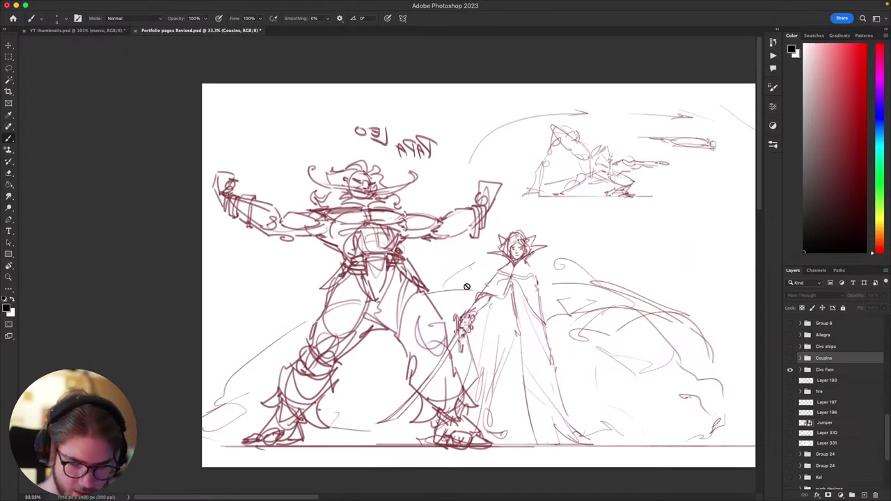
- Lasso the mirrored PAPA LEO lettering on Layer 162, flip it horizontally, and reposition it above the large figure's head
left_click(428, 154, "super")
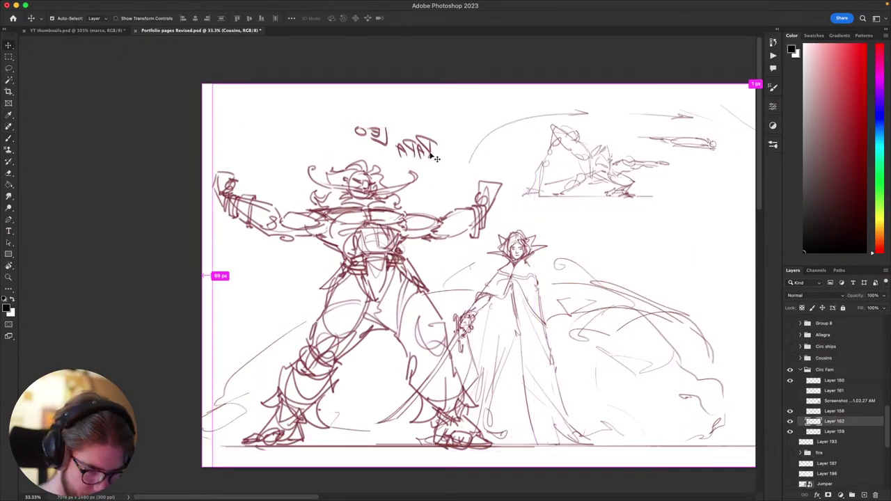
key("l")
mouse_move(444, 128)
left_mouse_down()
mouse_move(408, 162)
mouse_move(453, 120)
left_mouse_up()
key("super+t")
right_click(403, 129)
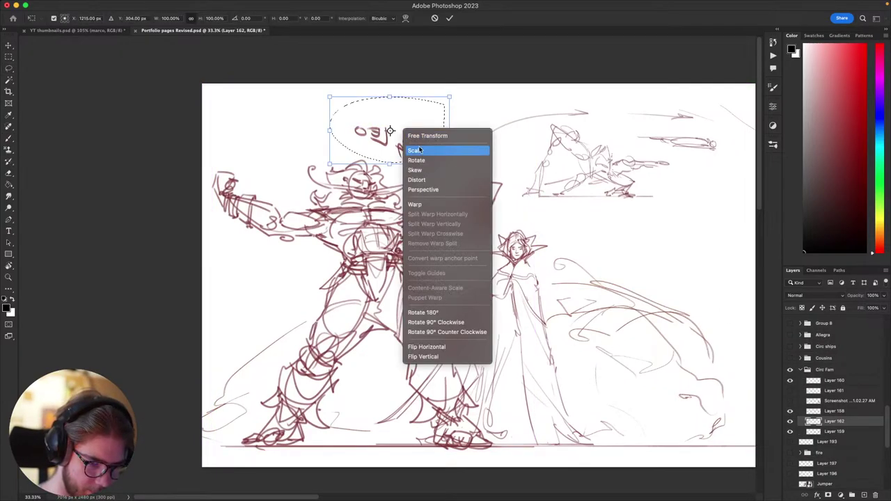
left_click(435, 347)
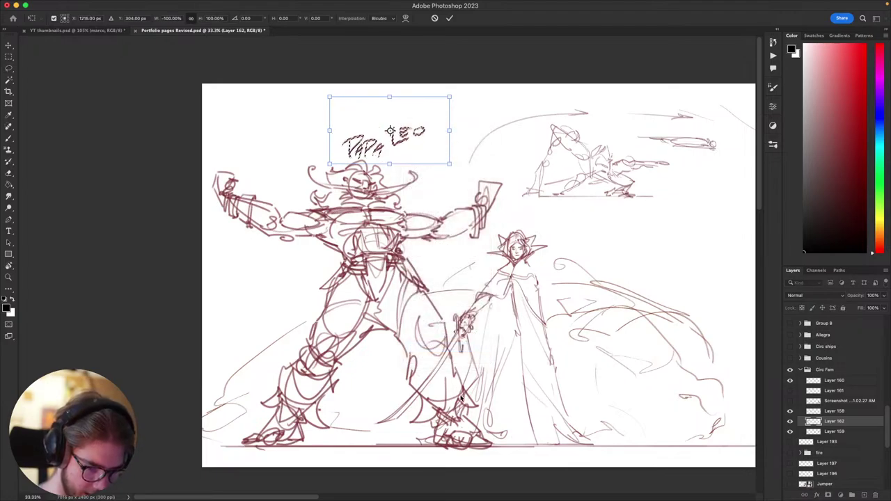
left_click_drag(420, 129, 384, 122)
key("Return")
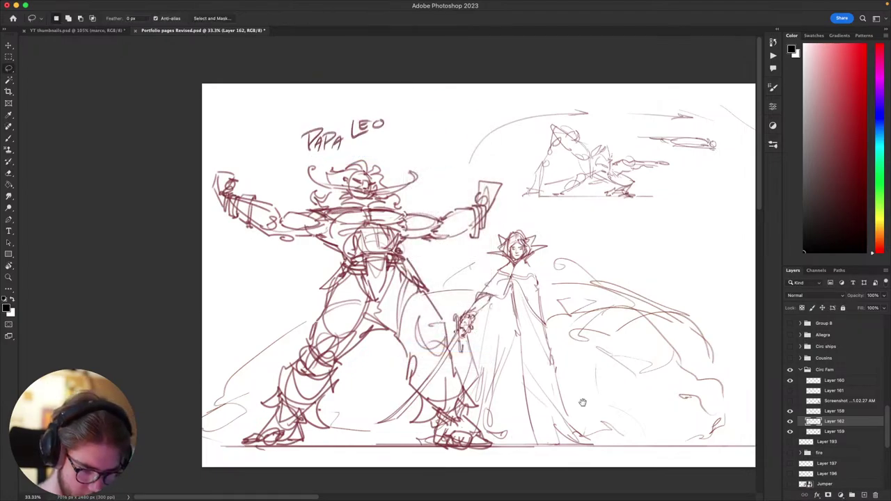
- Examine the Circ Fam lineup from the PAPA LEO figure across to the large dual-sword figure at the far end
scroll(603, 266, "right", 5)
key("b")
scroll(599, 292, "right", 7)
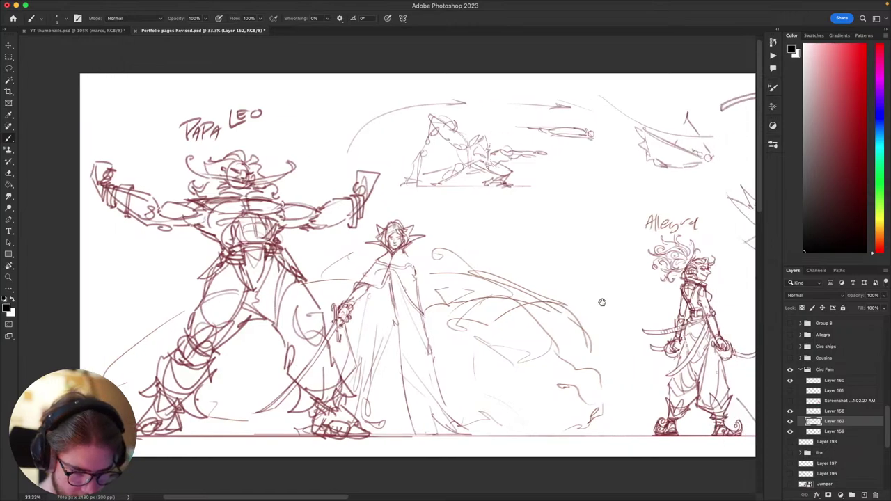
scroll(543, 349, "up", 4)
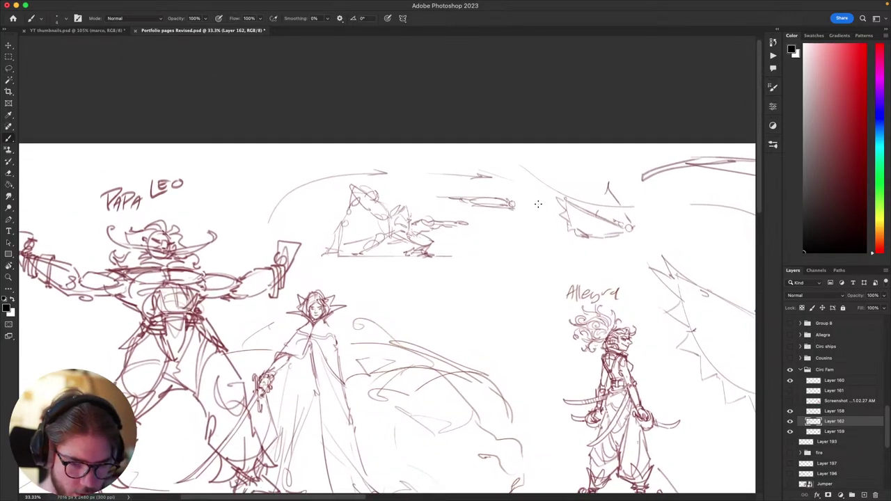
scroll(527, 265, "down", 6)
scroll(474, 232, "right", 12)
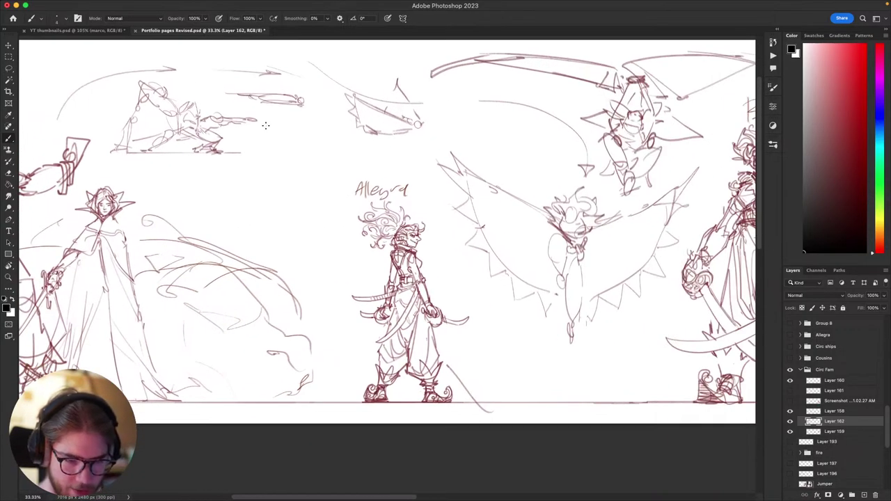
scroll(392, 91, "right", 10)
scroll(391, 91, "up", 2)
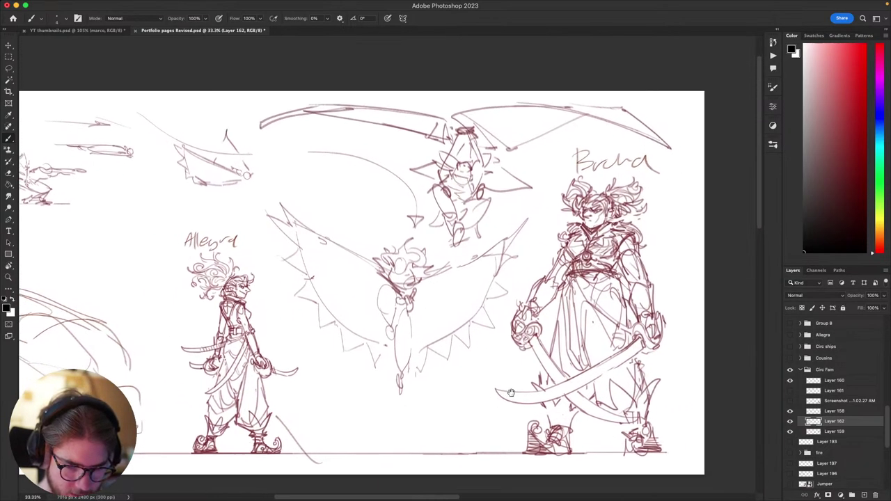
- Review the Circ Fam figures back from the dual-sword character past Allegra to the caped woman and PAPA LEO
scroll(362, 359, "left", 6)
left_click_drag(731, 307, 663, 303)
left_click_drag(670, 313, 667, 333)
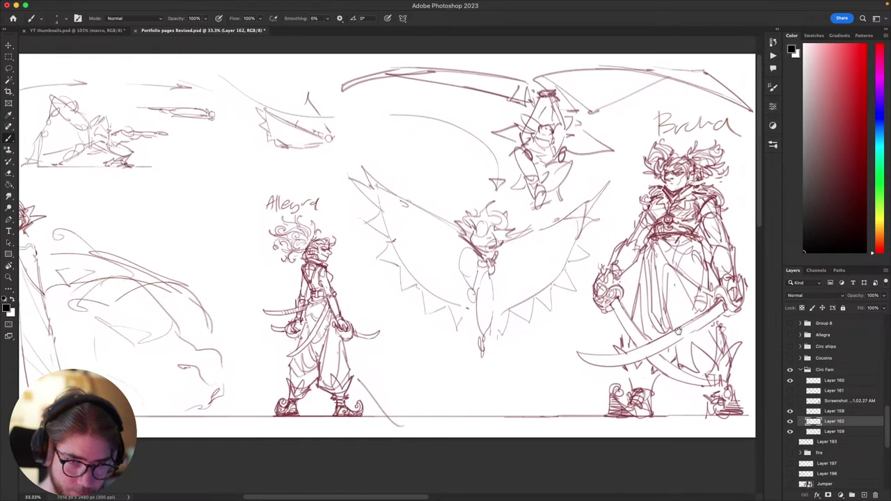
scroll(655, 341, "left", 5)
scroll(639, 348, "left", 8)
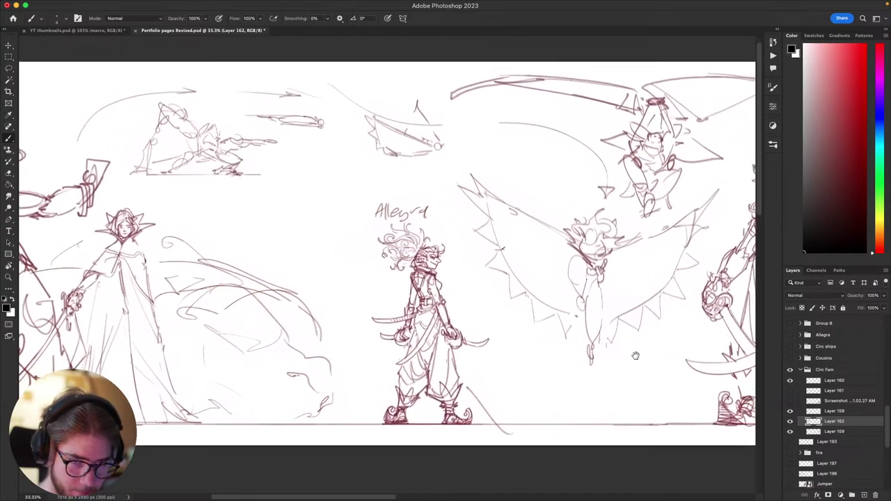
scroll(673, 338, "left", 10)
scroll(665, 351, "up", 2)
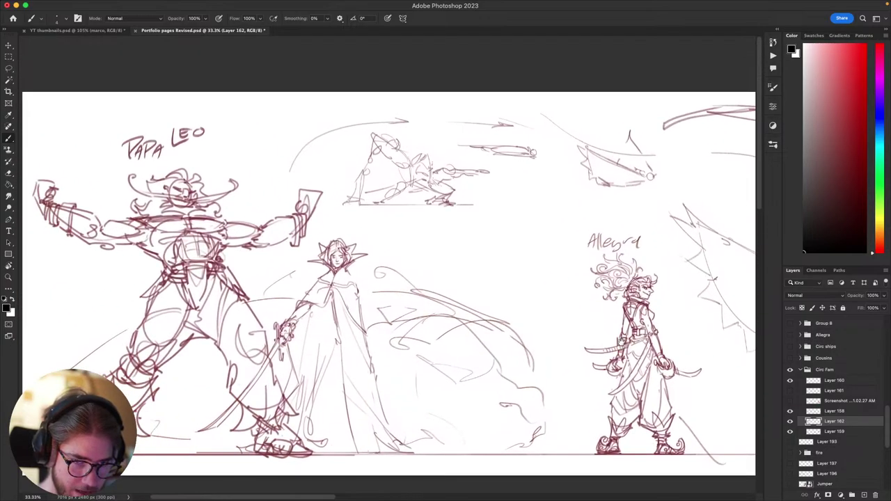
scroll(656, 365, "right", 6)
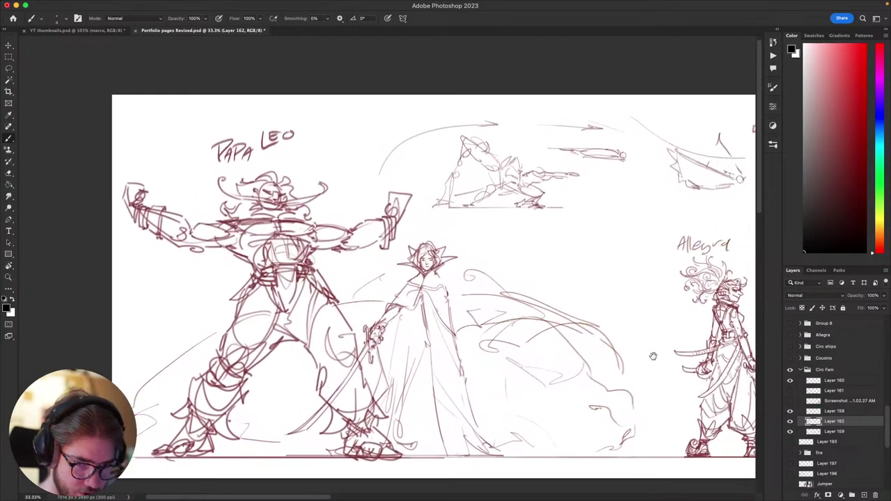
mouse_move(665, 351)
left_mouse_down()
mouse_move(610, 358)
mouse_move(661, 340)
left_mouse_up()
- Collapse and hide the Circ Fam group, and show the Cousins group with its layers expanded
left_click(806, 370)
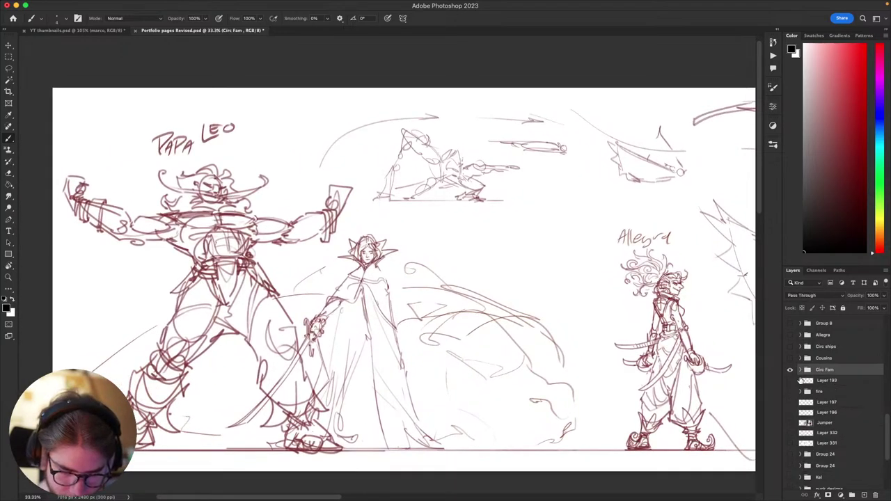
left_click(790, 370)
left_click(811, 360)
left_click(800, 359)
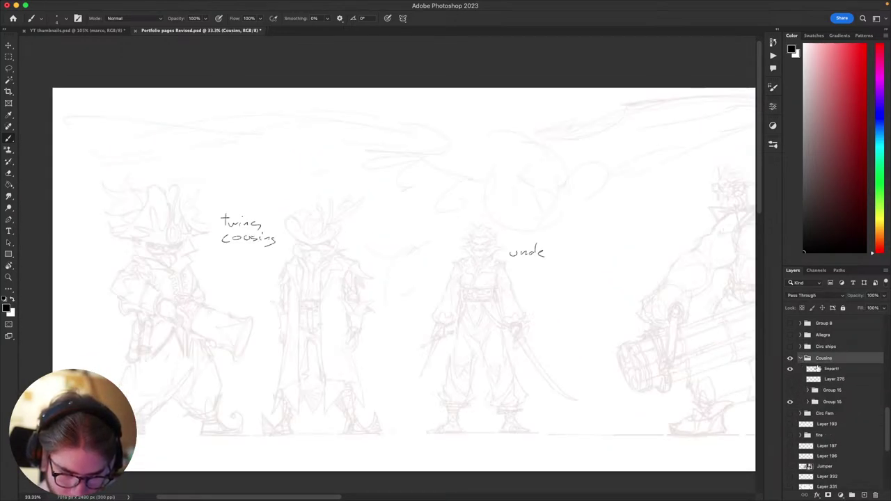
- Check the lineart layer in Cousins by switching its visibility off and on, and collapse the group
left_click(843, 374)
left_click(789, 369)
left_click(789, 369)
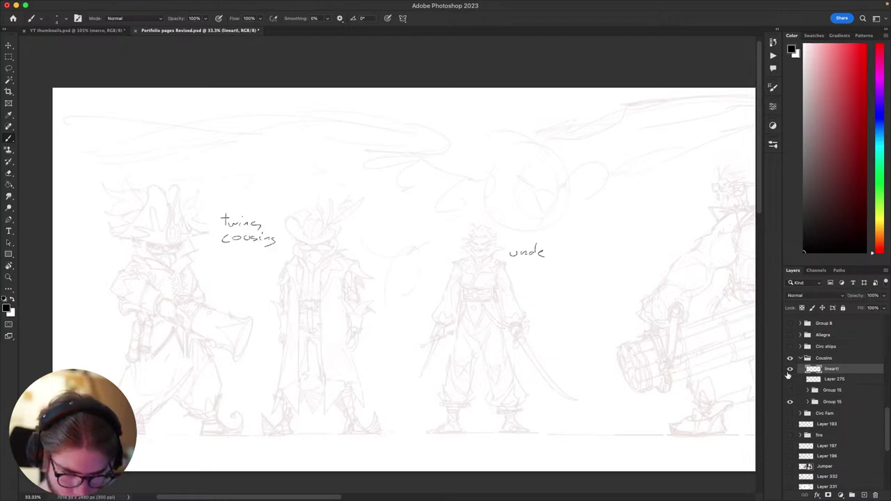
left_click(801, 358)
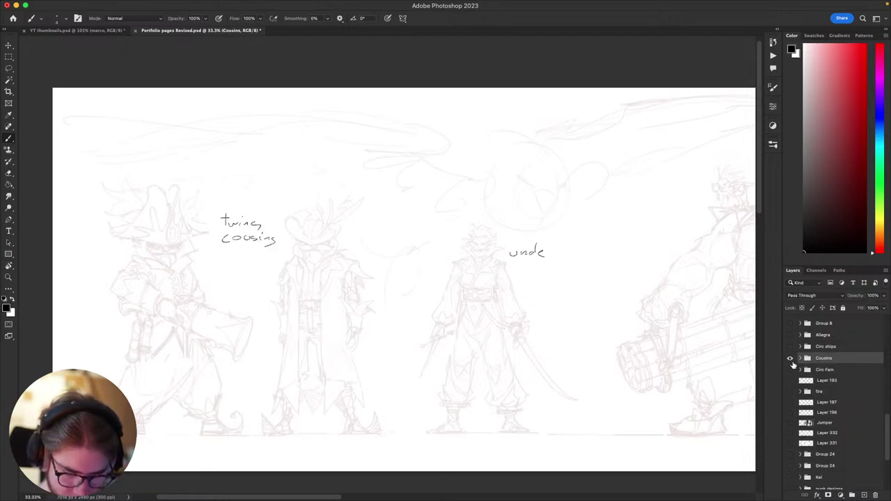
- Hide the Cousins group and briefly preview the captain group and the two groups beneath it
left_click_drag(696, 365, 615, 379)
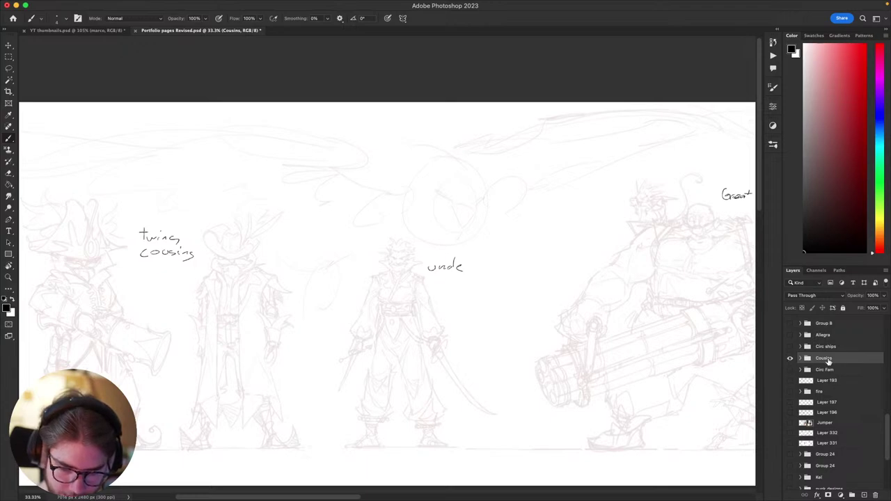
left_click(790, 360)
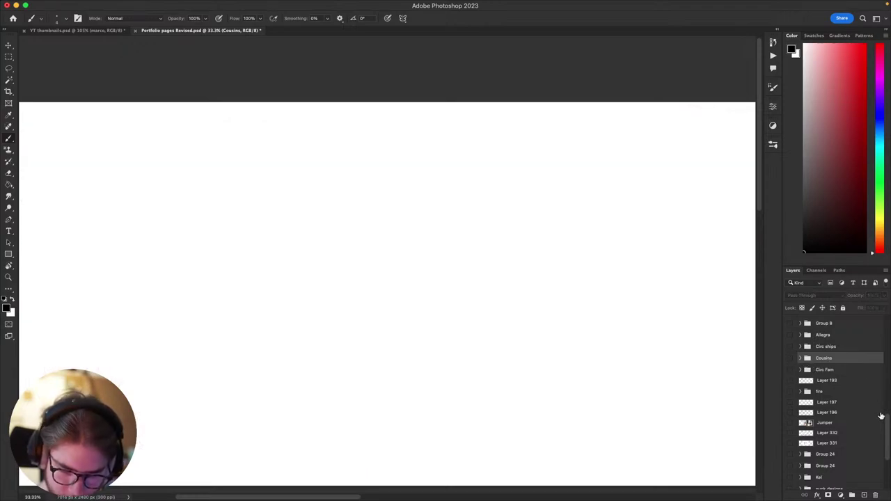
scroll(879, 418, "down", 5)
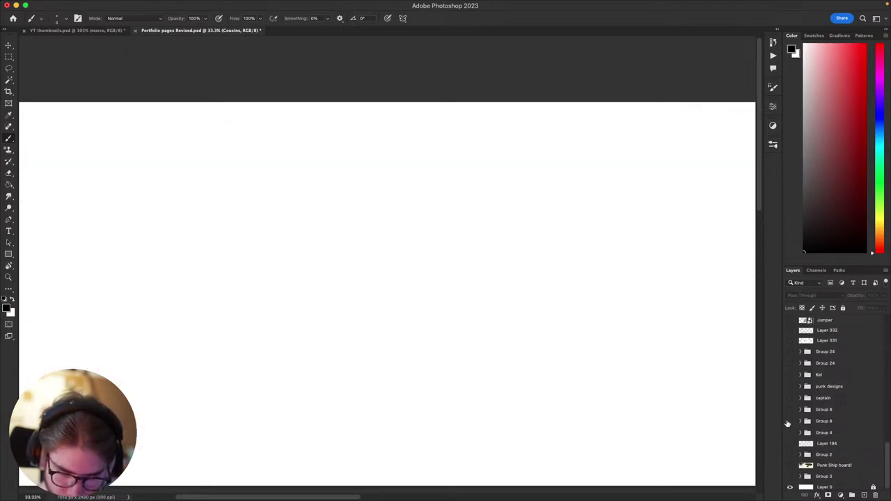
left_click(789, 421)
left_click(790, 422)
left_click(791, 410)
left_click(790, 410)
left_click(791, 399)
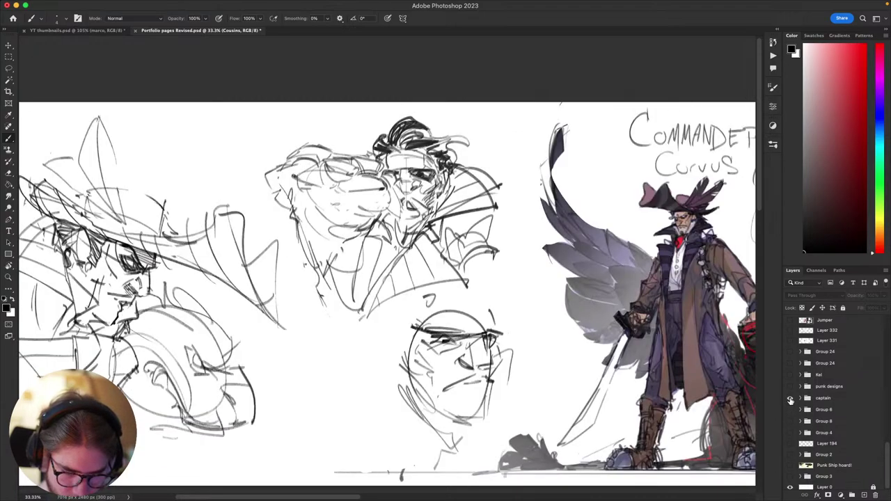
left_click(790, 399)
- Show the punk designs group and survey its whole page of sketches
left_click(790, 388)
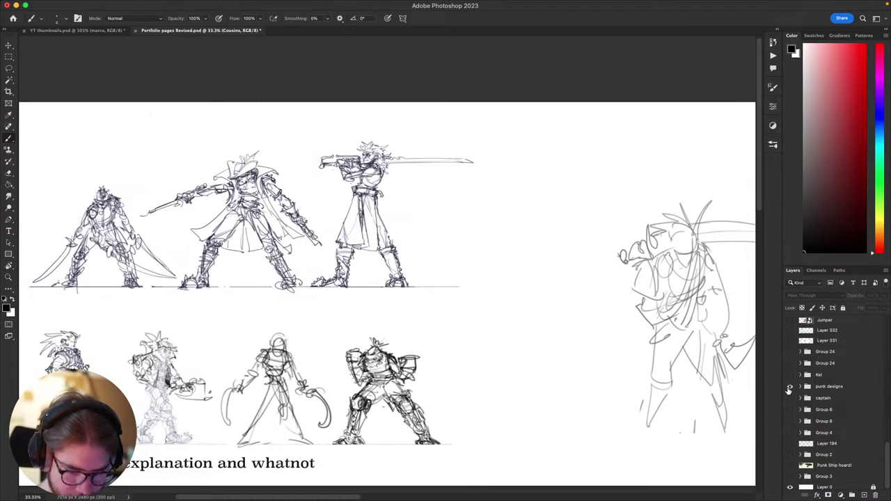
left_click_drag(595, 384, 640, 352)
key("super+equal")
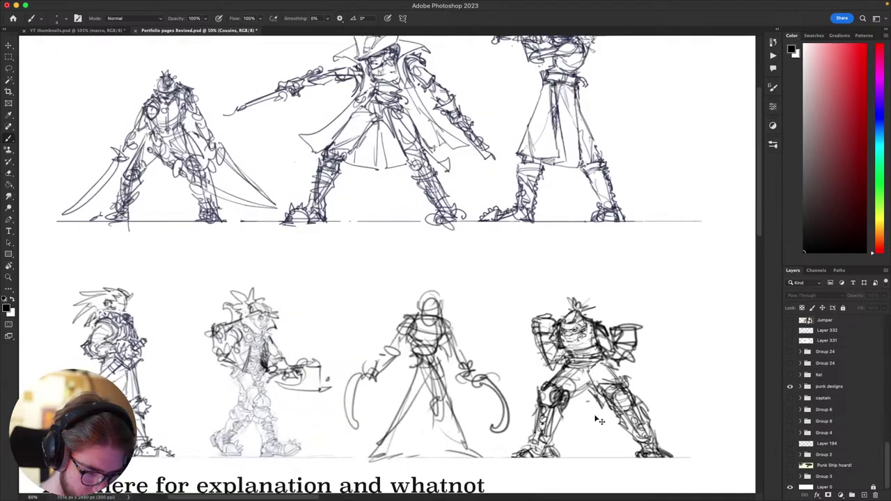
key("super+minus")
key("super+minus")
key("super+minus")
key("super+minus")
key("super+equal")
left_click_drag(583, 406, 508, 422)
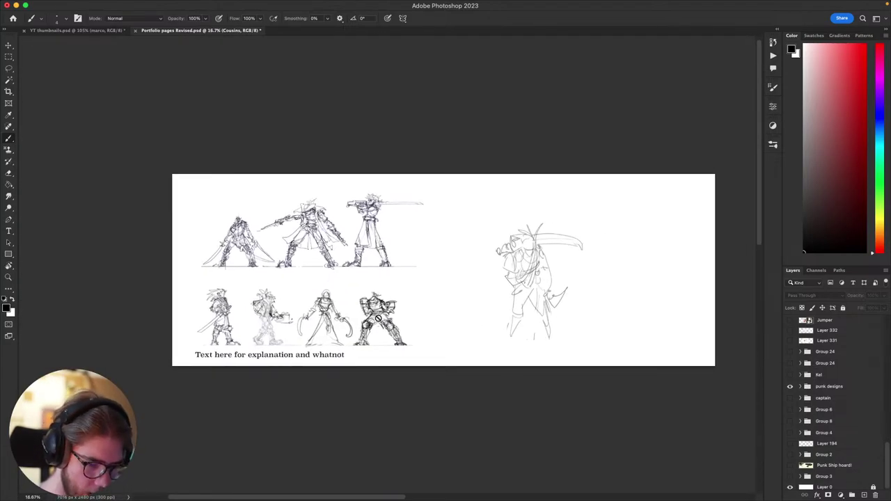
- Examine the three large armed figures in the upper row of the punk designs page up close
scroll(355, 268, "up", 3)
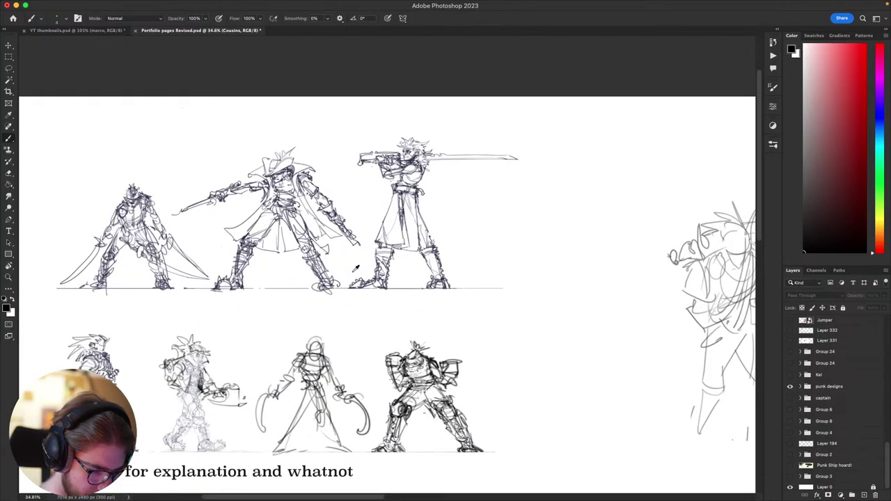
scroll(355, 268, "up", 3)
scroll(449, 292, "down", 3)
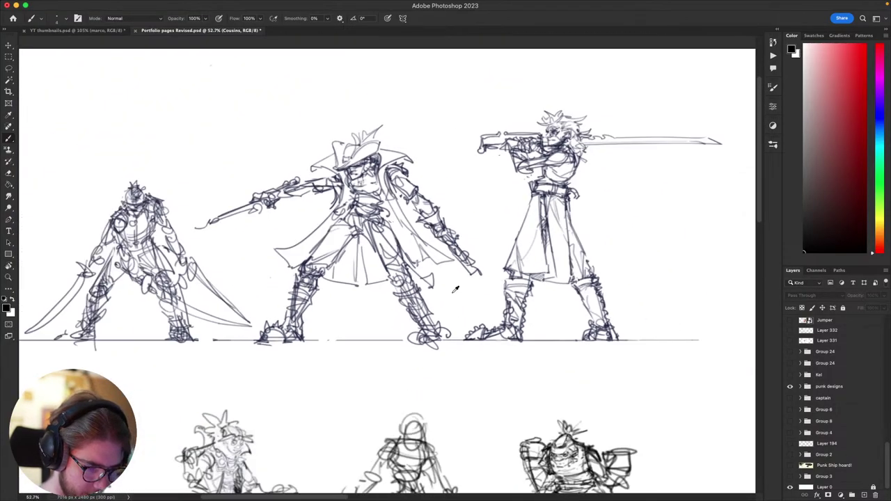
scroll(544, 166, "left", 4)
scroll(544, 166, "up", 1)
scroll(583, 249, "down", 2)
scroll(584, 250, "right", 2)
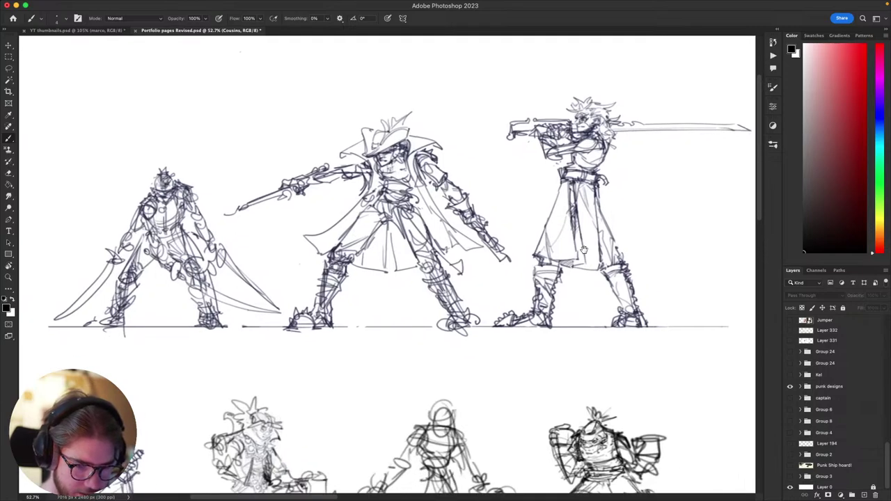
left_click_drag(594, 215, 400, 221)
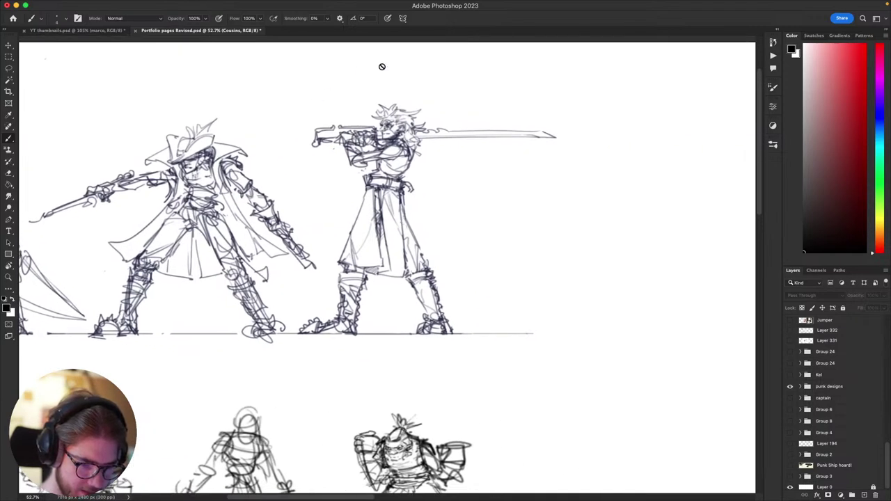
left_click_drag(211, 161, 478, 162)
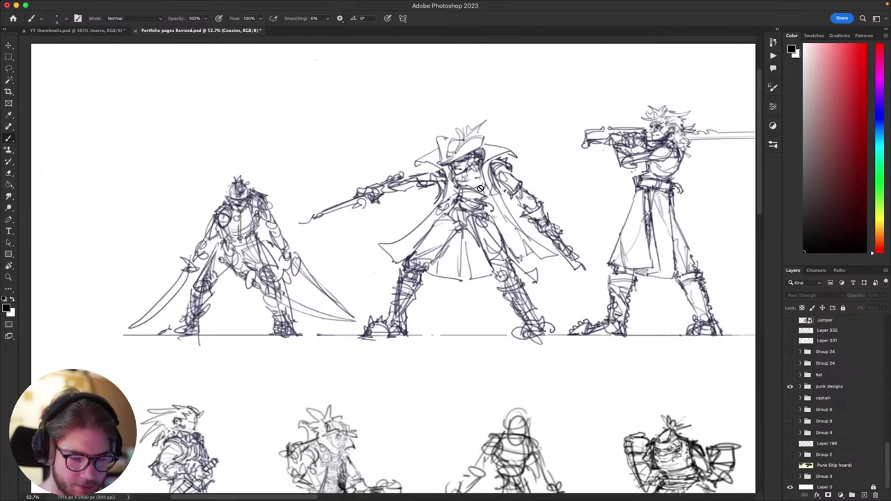
mouse_move(461, 283)
left_mouse_down()
mouse_move(464, 232)
mouse_move(403, 255)
left_mouse_up()
mouse_move(341, 242)
left_mouse_down()
mouse_move(370, 259)
mouse_move(486, 282)
left_mouse_up()
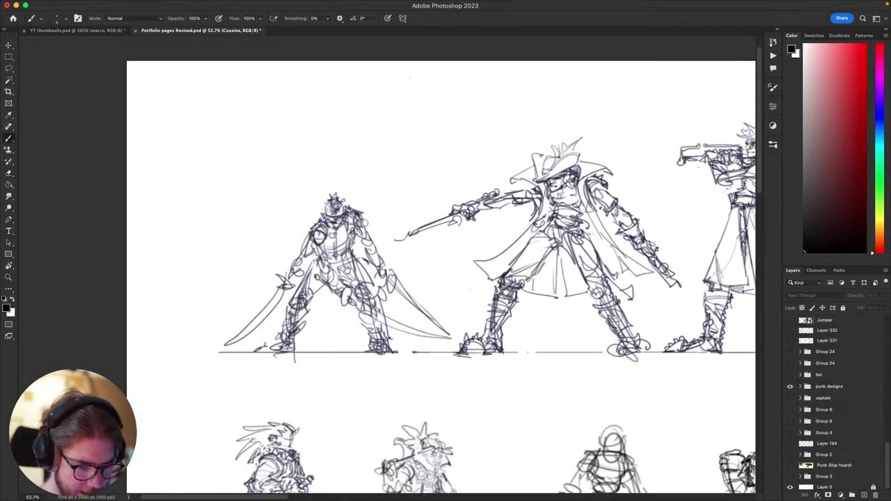
- Examine the four smaller figures in the lower row of punk designs, and review the full page
scroll(346, 270, "down", 5)
scroll(346, 270, "right", 5)
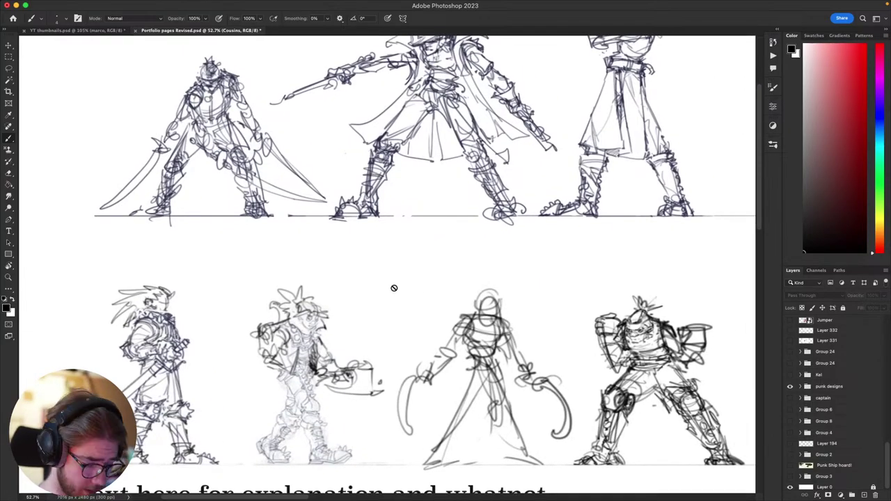
scroll(393, 287, "down", 4)
scroll(393, 287, "left", 3)
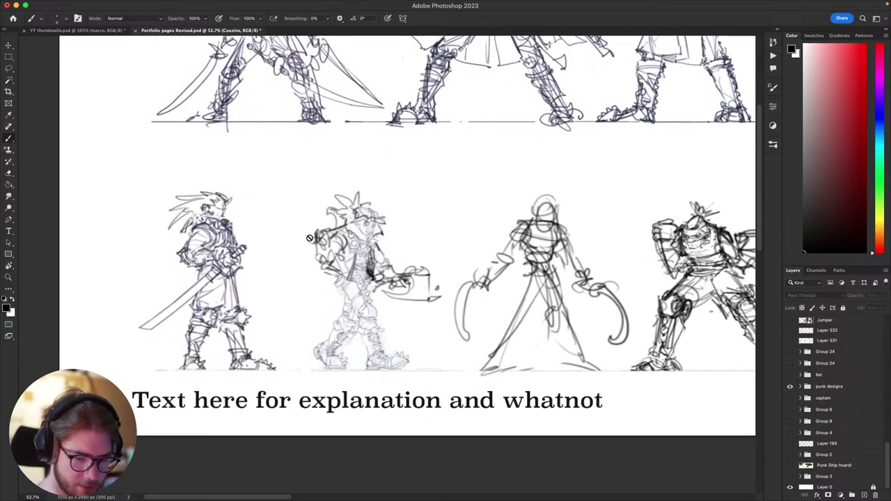
scroll(310, 238, "right", 5)
scroll(338, 267, "down", 6)
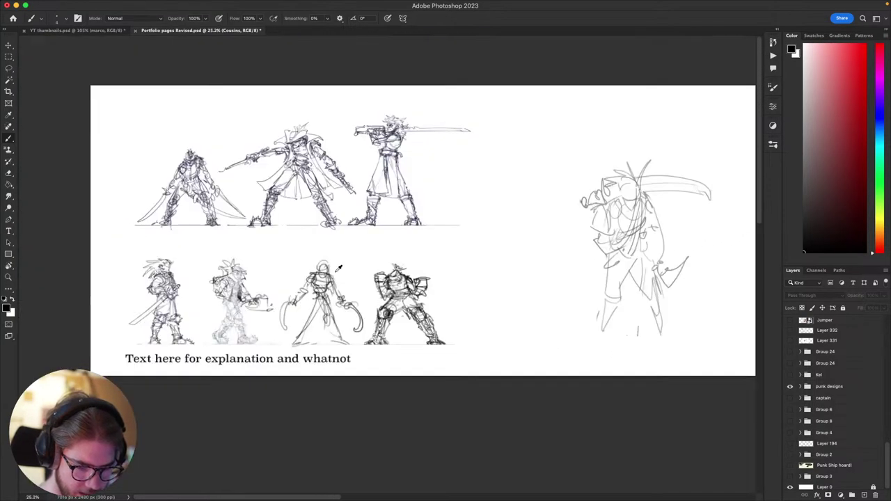
scroll(338, 267, "up", 4)
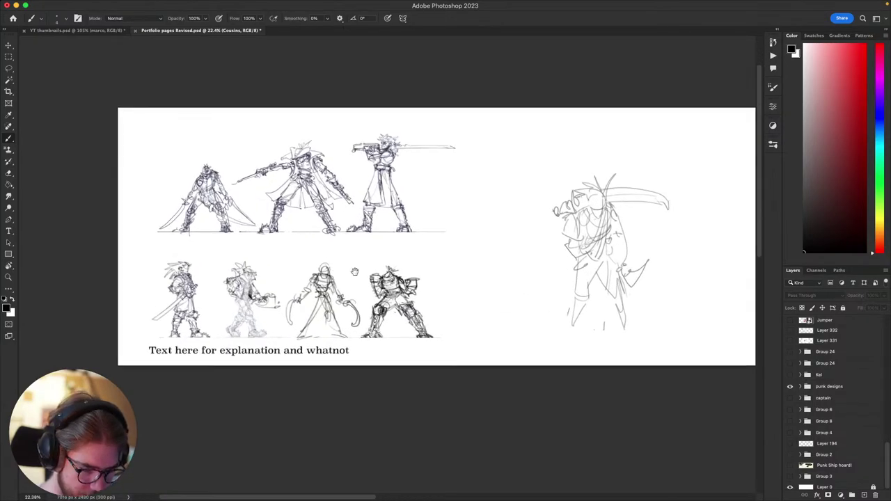
scroll(254, 293, "left", 5)
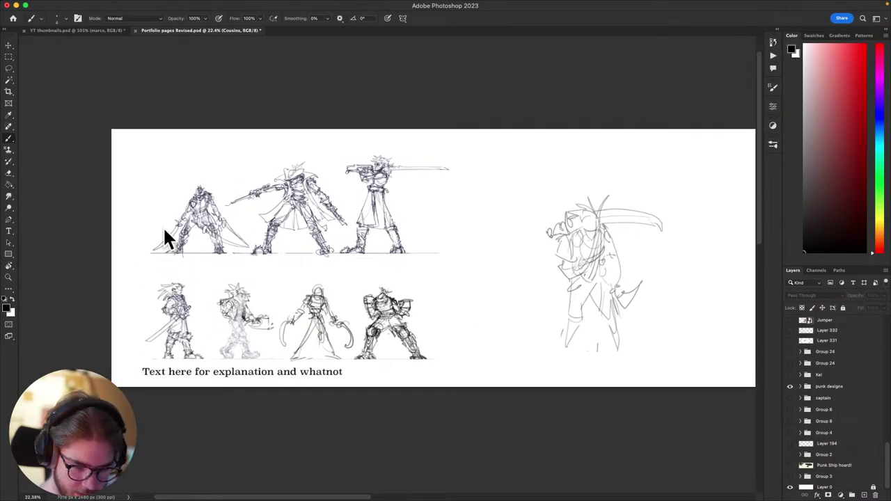
scroll(480, 258, "right", 5)
- Hide the punk designs group and show the Cousins group to compare its full lineup
left_click(790, 388)
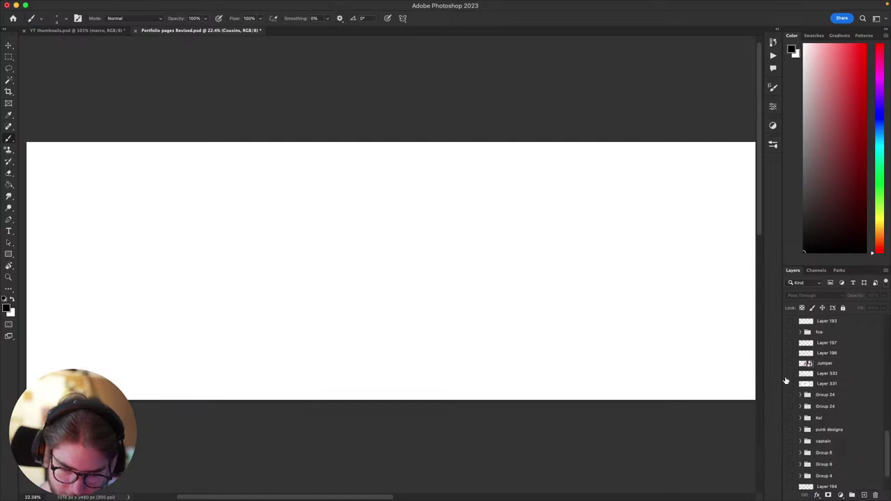
scroll(787, 383, "up", 3)
left_click(790, 427)
scroll(603, 355, "left", 1)
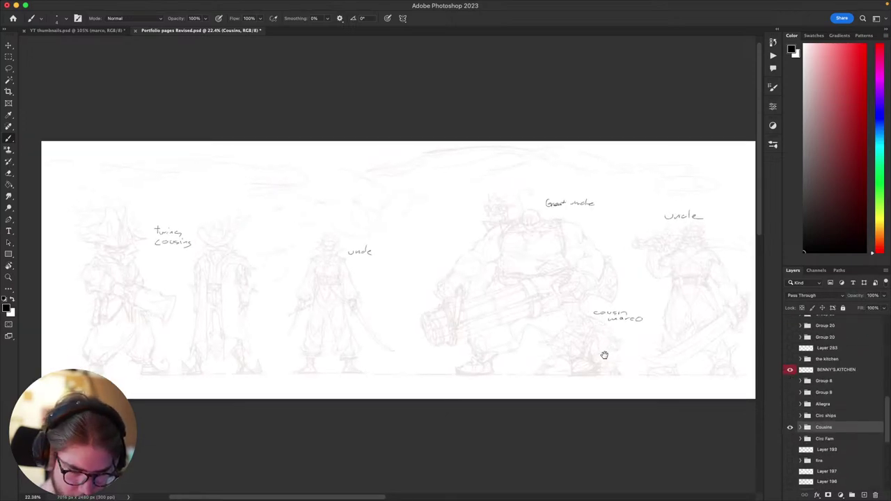
scroll(605, 322, "right", 1)
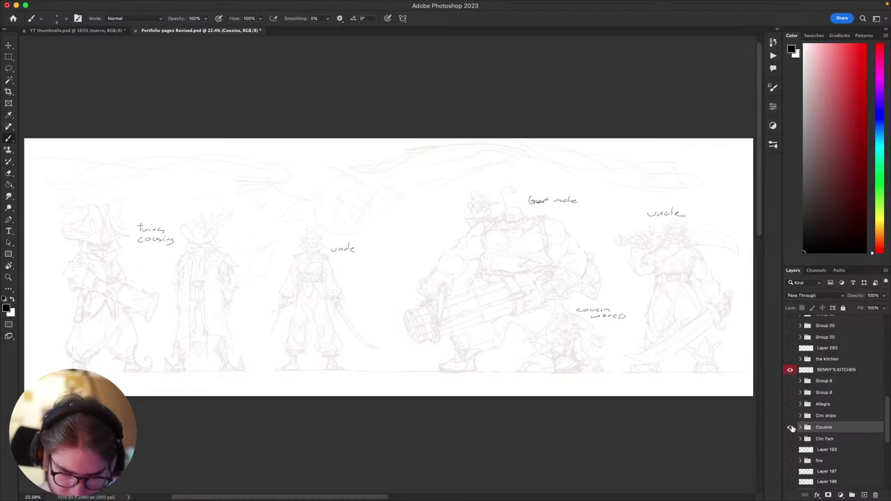
- Hide the Cousins group, briefly preview Circ Fam, and show the punk designs group again
left_click(790, 427)
left_click(791, 439)
left_click(791, 439)
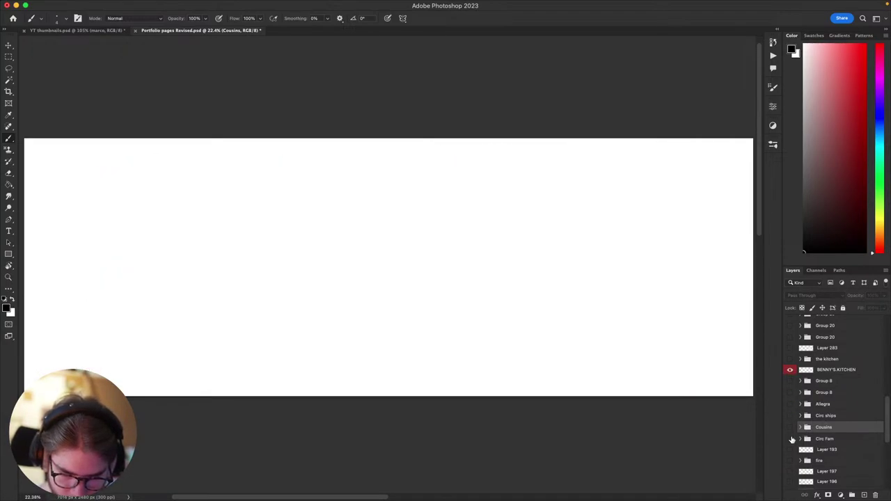
scroll(791, 441, "down", 3)
scroll(787, 446, "down", 2)
left_click(791, 436)
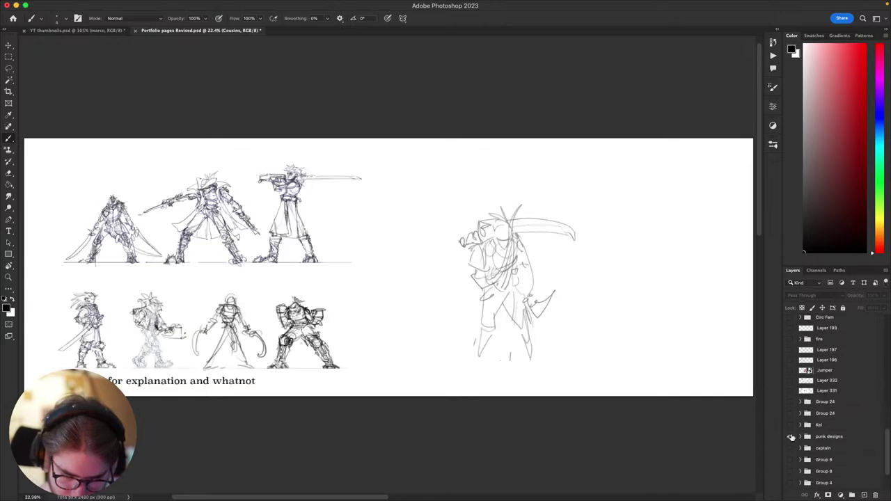
- Select the punk designs group and expand it to list its layers
left_click(832, 438)
scroll(687, 392, "left", 5)
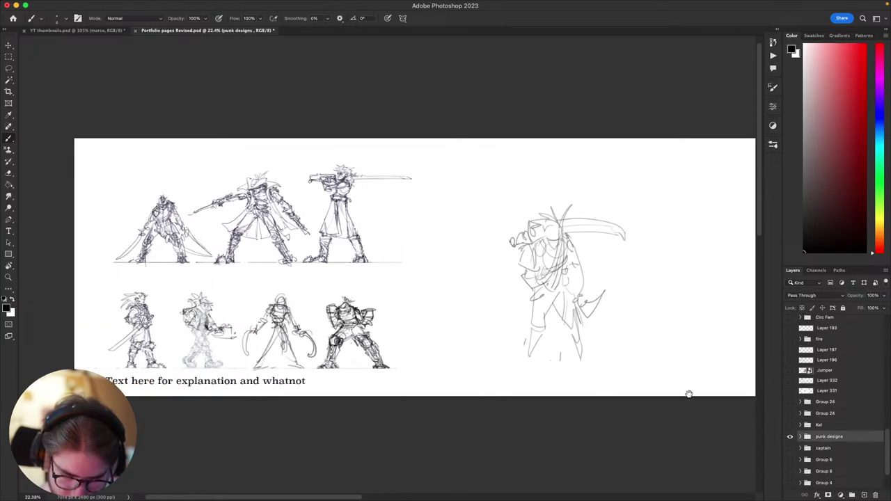
left_click(801, 438)
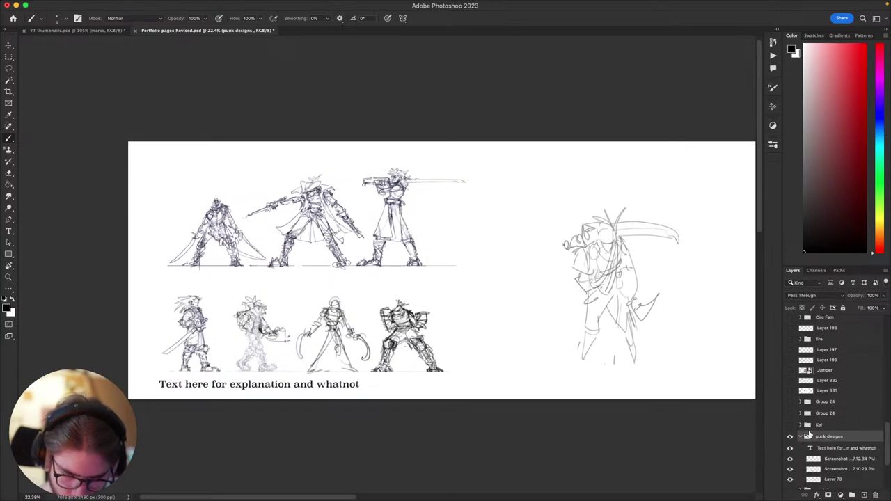
- Show the page-fold shading of Layer 131 over the punk designs spread
scroll(834, 428, "up", 15)
scroll(605, 360, "up", 1)
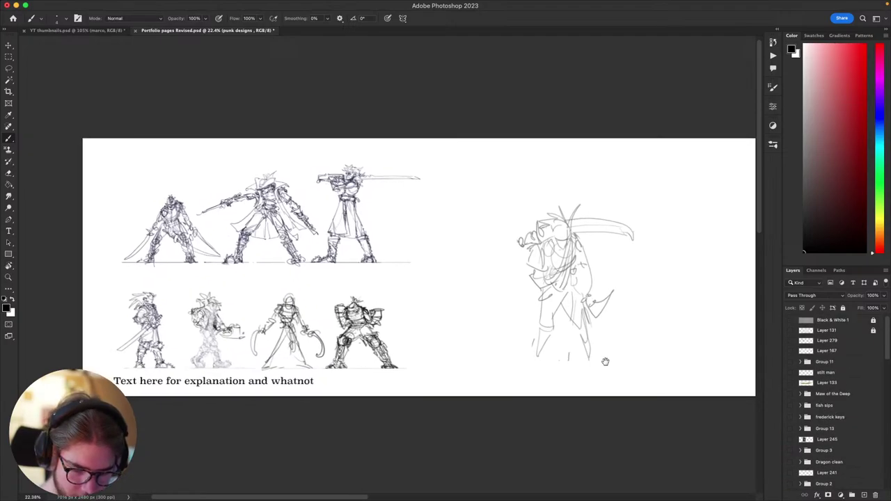
scroll(607, 358, "down", 3)
scroll(597, 354, "up", 6)
key("v")
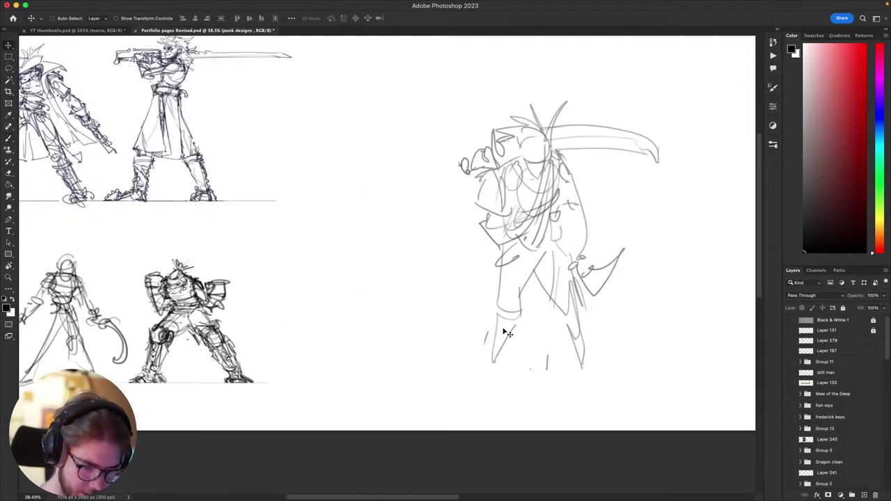
scroll(494, 327, "down", 4)
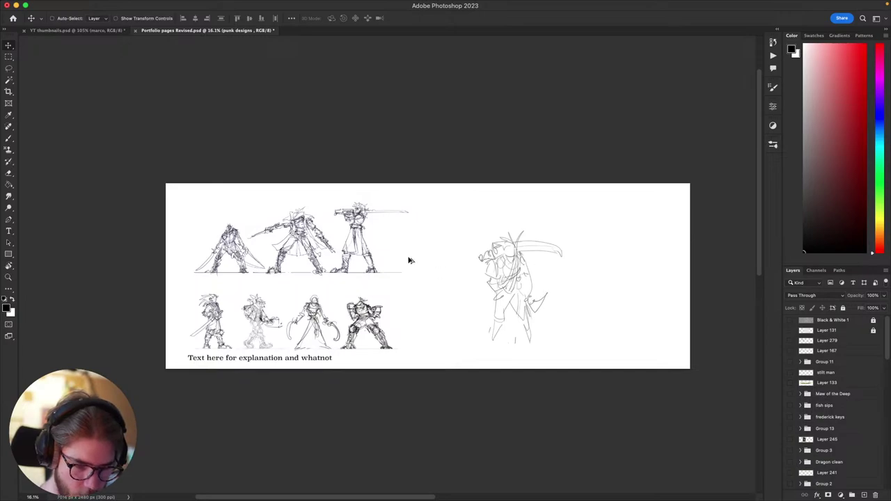
scroll(409, 260, "up", 2)
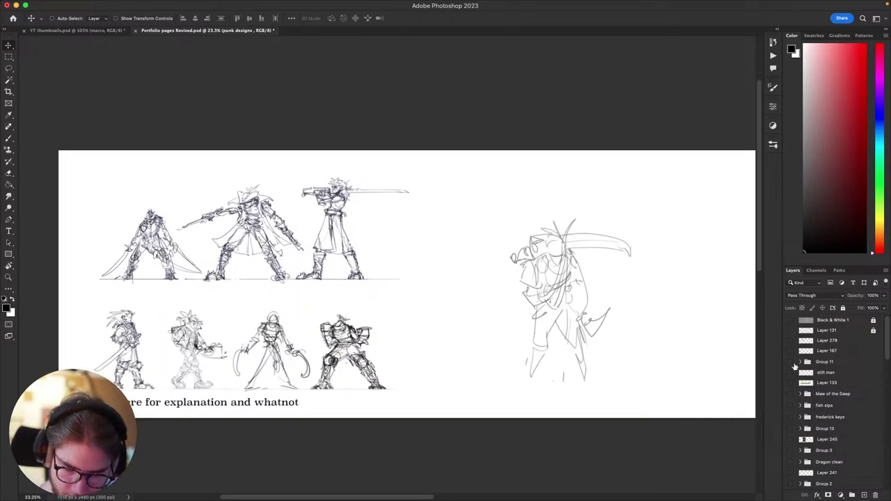
left_click(790, 330)
left_click_drag(576, 339, 536, 330)
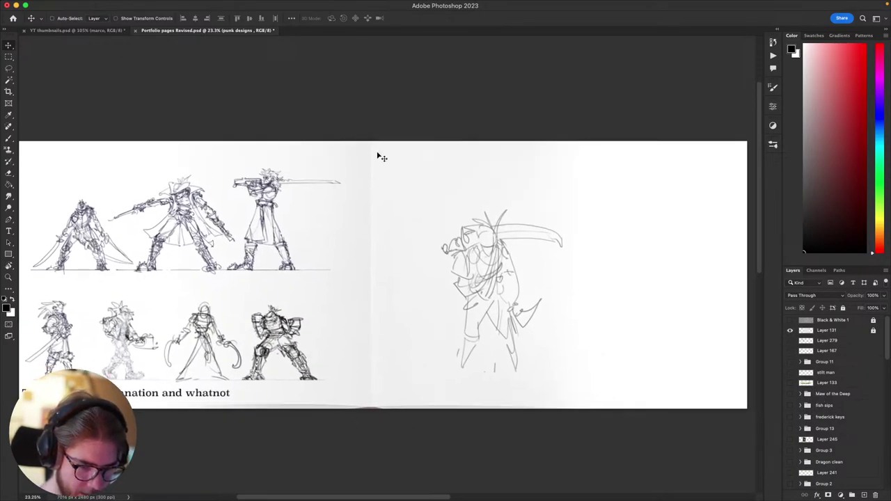
- Examine both rows of punk designs against the page fold, and hide Layer 131 again
scroll(340, 228, "up", 4)
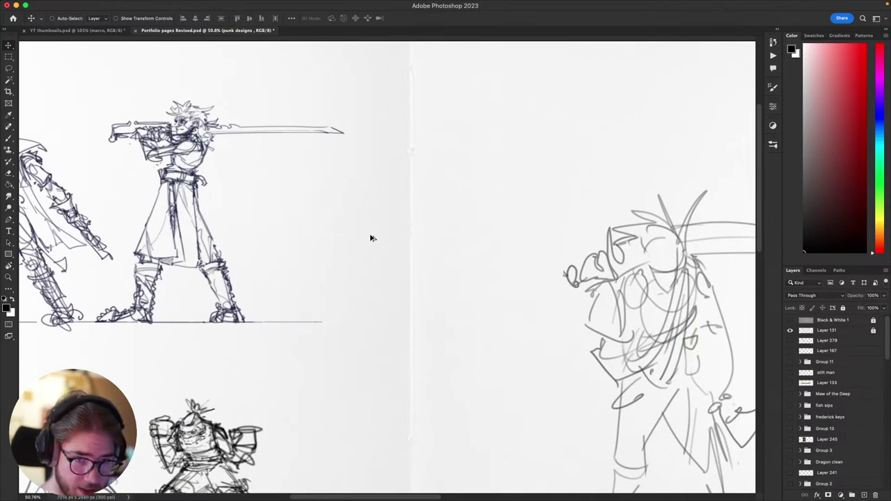
scroll(428, 260, "down", 3)
scroll(277, 231, "down", 1)
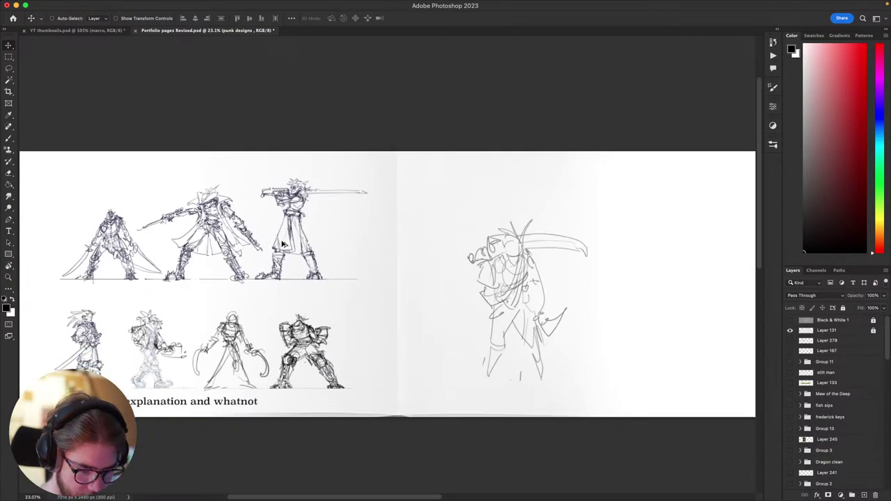
left_click_drag(276, 264, 399, 284)
scroll(401, 287, "up", 1)
scroll(696, 340, "right", 2)
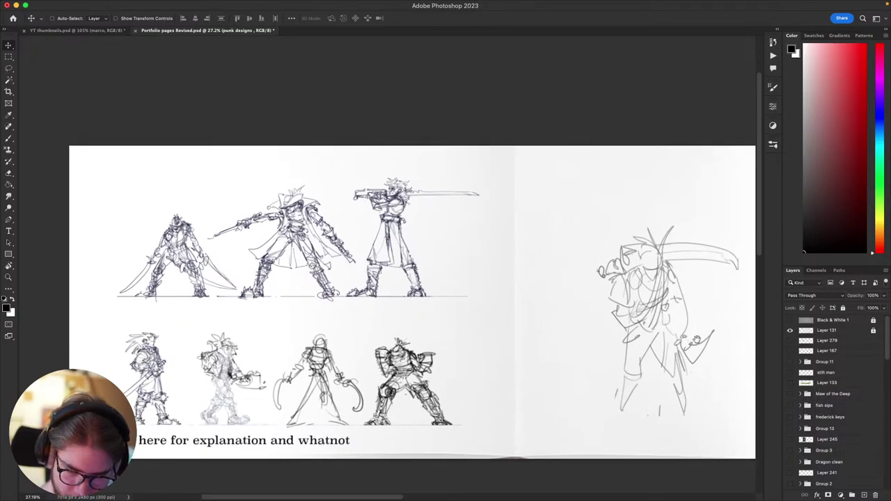
left_click(791, 333)
mouse_move(562, 334)
left_mouse_down()
mouse_move(475, 335)
mouse_move(627, 335)
mouse_move(538, 353)
left_mouse_up()
scroll(545, 354, "right", 3)
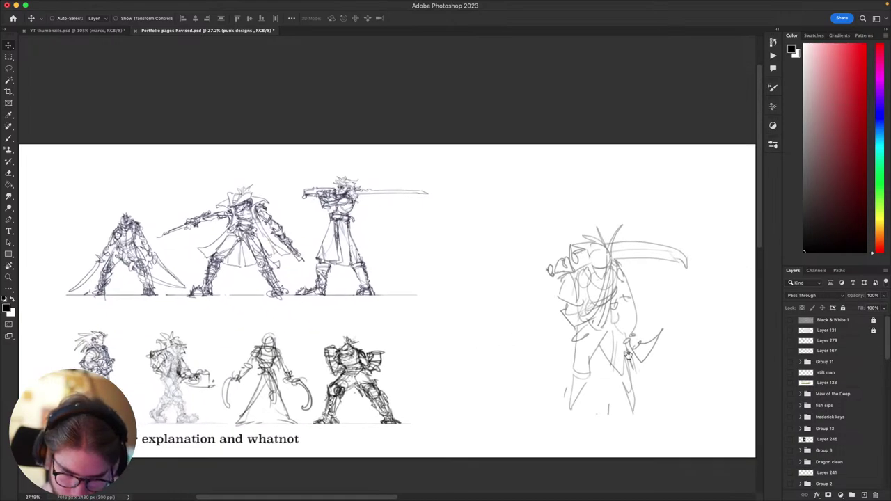
- Select the layer holding the four smaller figures and examine both rows of punk designs up close
left_click(363, 354)
scroll(363, 354, "left", 4)
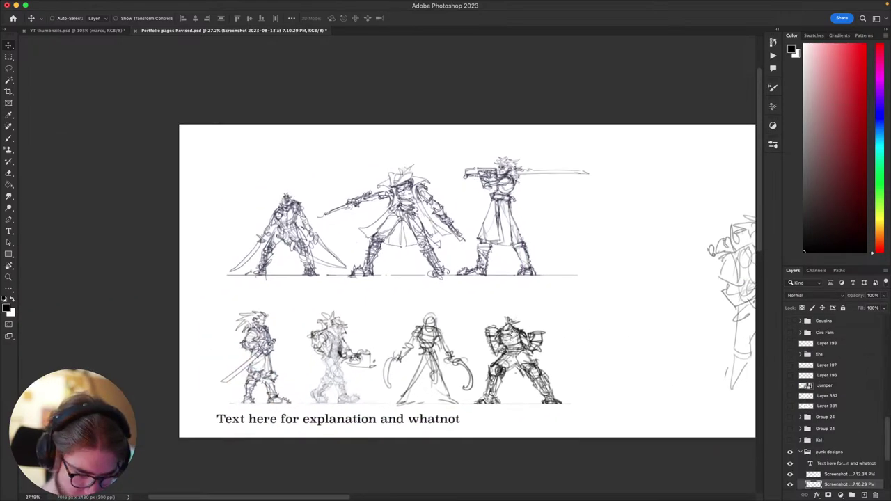
scroll(420, 320, "up", 3)
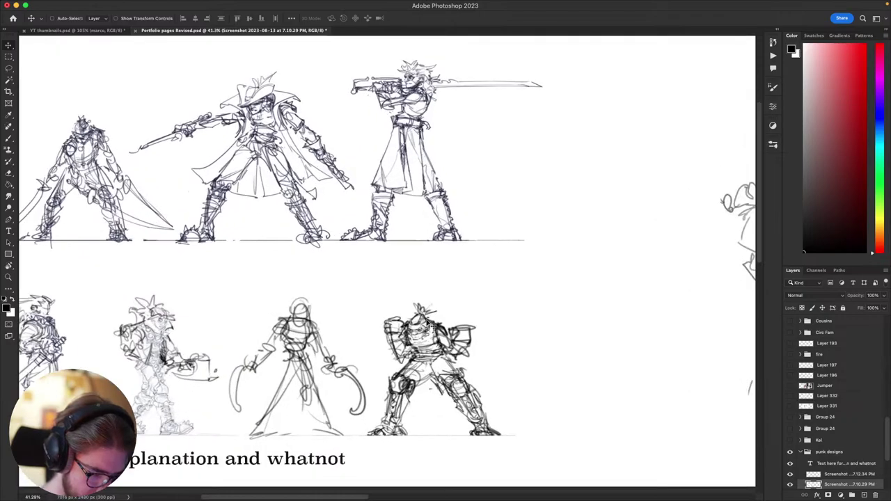
scroll(655, 285, "left", 4)
scroll(655, 284, "down", 3)
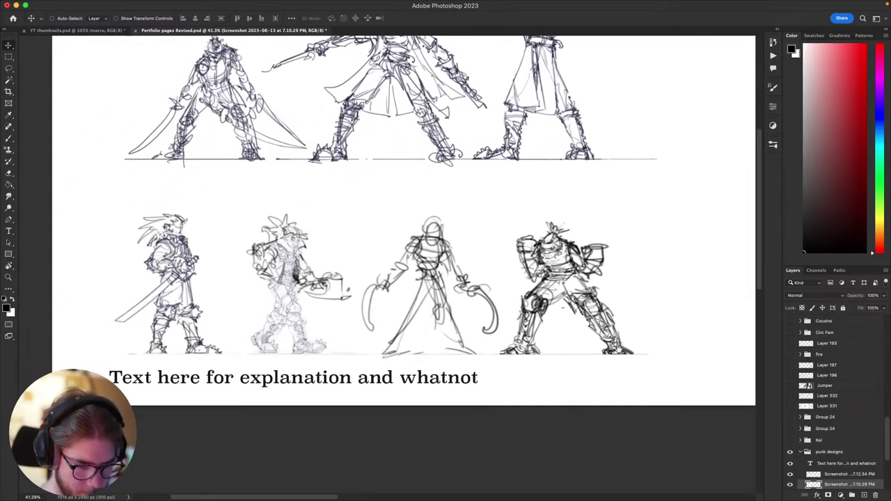
scroll(617, 348, "left", 2)
scroll(619, 362, "up", 2)
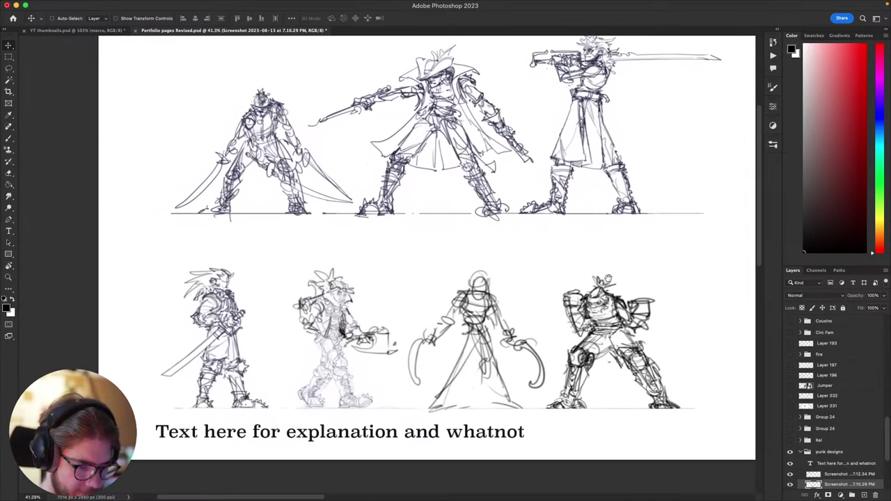
key("b")
scroll(637, 304, "right", 4)
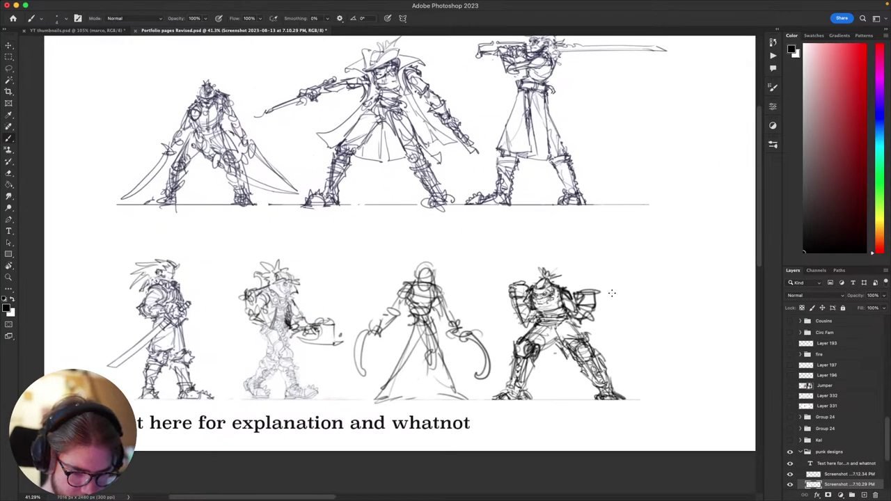
mouse_move(565, 323)
left_mouse_down()
mouse_move(561, 311)
mouse_move(543, 336)
mouse_move(575, 313)
left_mouse_up()
key("ctrl+z")
key("ctrl+z")
- Lasso the crouching twin-blade figure in the upper row and cut it from the large figures' layer
mouse_move(630, 297)
left_mouse_down()
mouse_move(634, 328)
mouse_move(654, 302)
mouse_move(620, 297)
mouse_move(605, 248)
mouse_move(672, 358)
left_mouse_up()
key("l")
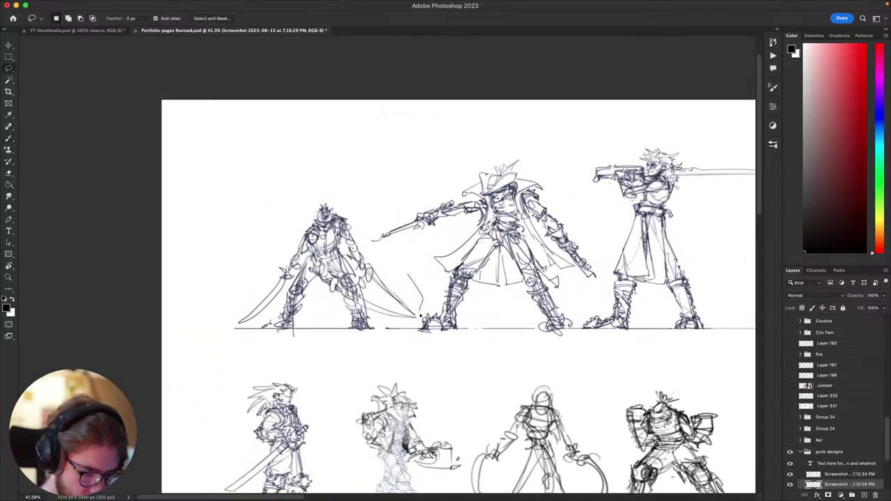
key("v")
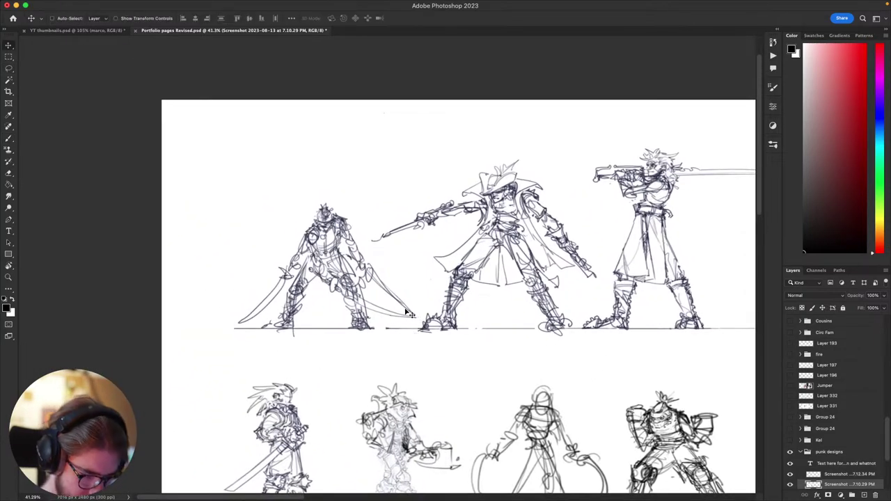
left_click(352, 279, "super")
key("l")
mouse_move(416, 291)
left_mouse_down()
mouse_move(411, 331)
mouse_move(222, 348)
mouse_move(294, 180)
mouse_move(352, 215)
mouse_move(374, 256)
mouse_move(398, 273)
mouse_move(419, 309)
left_mouse_up()
key("super+x")
left_click_drag(388, 274, 363, 253)
key("super+x")
left_click_drag(503, 331, 408, 277)
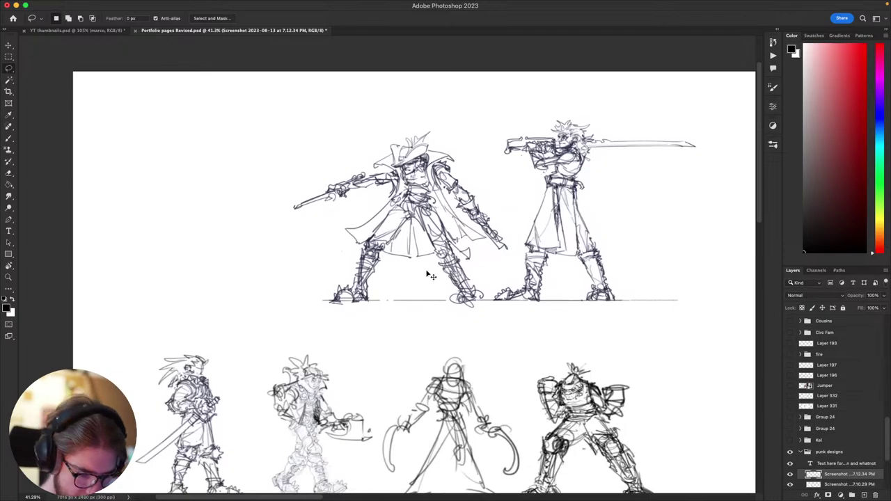
- Move the two remaining large figures down onto the ground line of the smaller figures
key("super+minus")
key("super+minus")
key("super+plus")
key("super+minus")
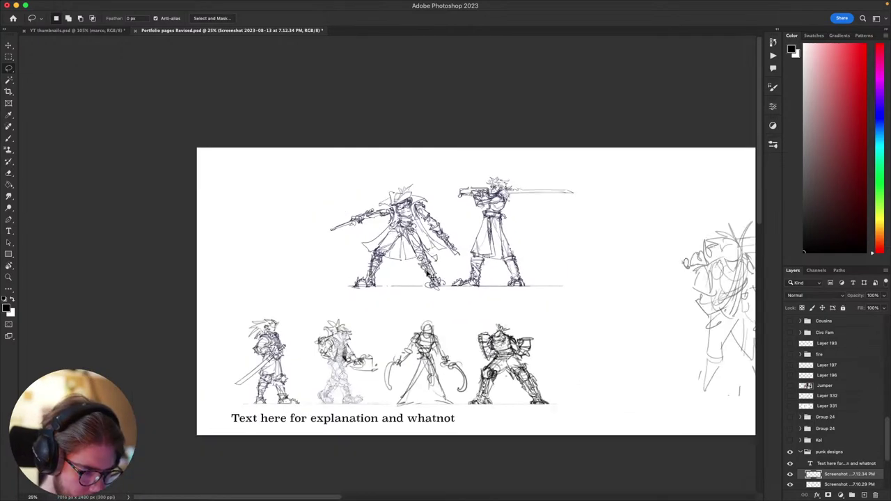
key("super+plus")
key("v")
mouse_move(653, 323)
left_mouse_down()
mouse_move(673, 290)
mouse_move(645, 346)
mouse_move(628, 336)
mouse_move(539, 327)
mouse_move(452, 329)
left_mouse_up()
left_click_drag(539, 334, 583, 241)
left_click_drag(606, 269, 601, 387)
- Delete the large rough sword-bearer sketch from the other half of the spread
scroll(571, 383, "right", 2)
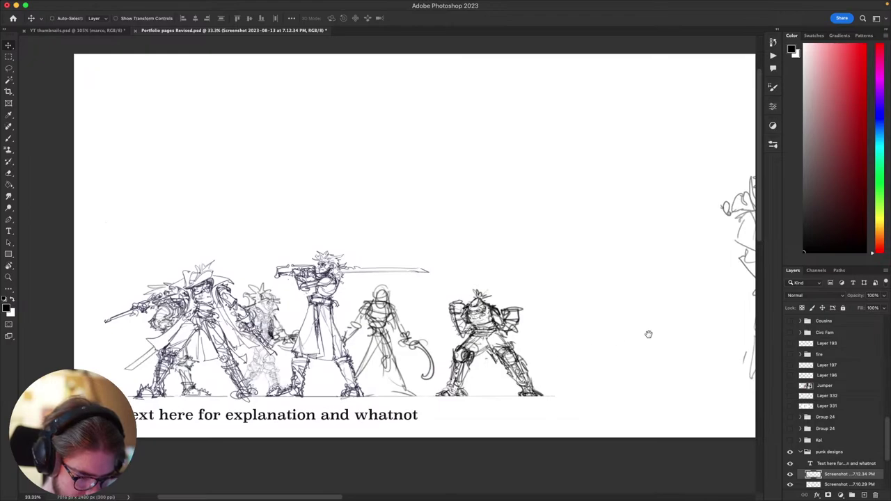
scroll(649, 334, "right", 7)
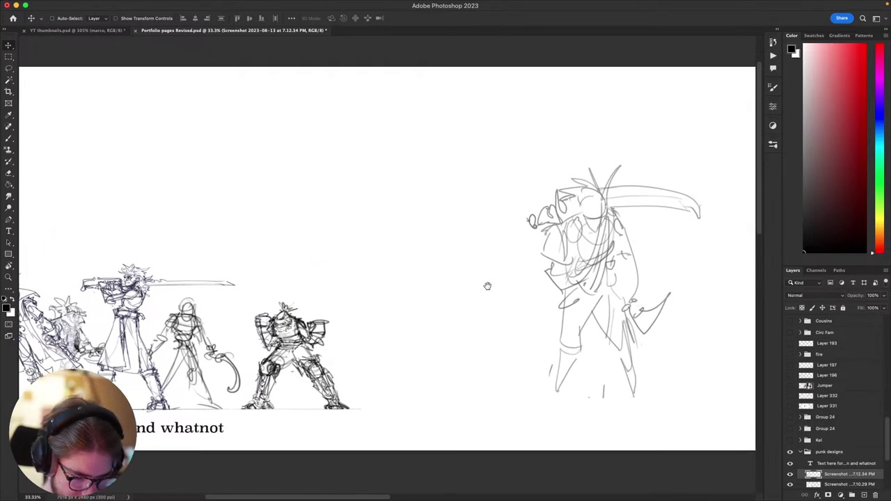
left_click(559, 219, "super")
key("Delete")
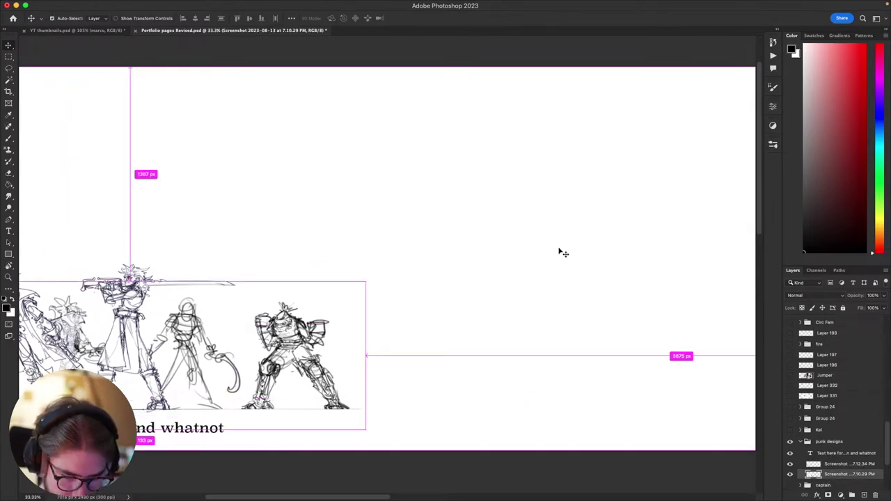
- Scale both figure layers together to about 169% and align them with the page's left edge
key("super+minus")
left_click_drag(574, 373, 600, 377)
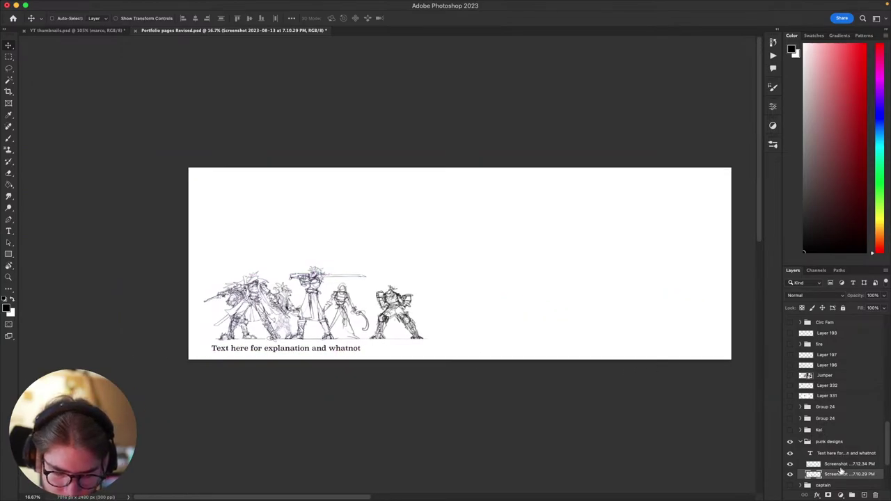
left_click(843, 463)
key("super+t")
key("Escape")
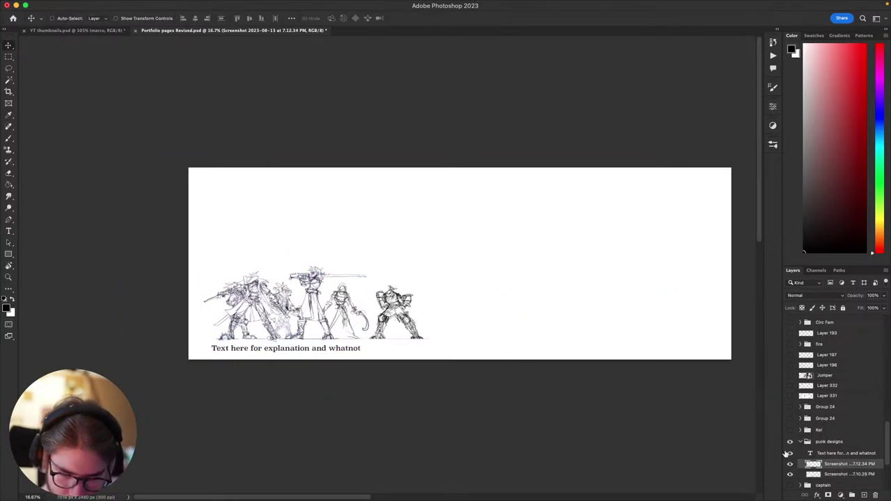
left_click(846, 474, "shift")
key("super+t")
mouse_move(433, 253)
left_mouse_down()
mouse_move(546, 197)
mouse_move(630, 169)
left_mouse_up()
left_click_drag(603, 211, 553, 242)
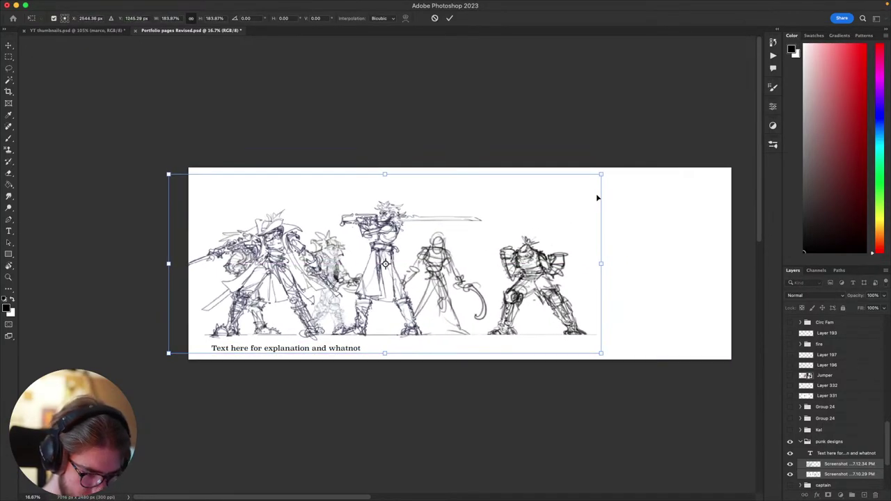
left_click_drag(600, 176, 575, 207)
left_click_drag(526, 245, 547, 241)
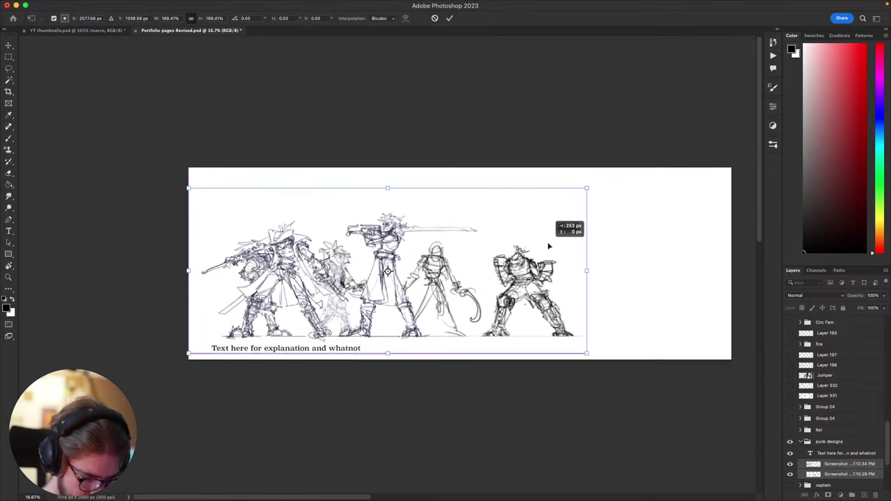
key("Return")
- Move only the smaller figures' layer sideways to spread its characters across the empty right half of the page
left_click_drag(579, 352, 524, 367)
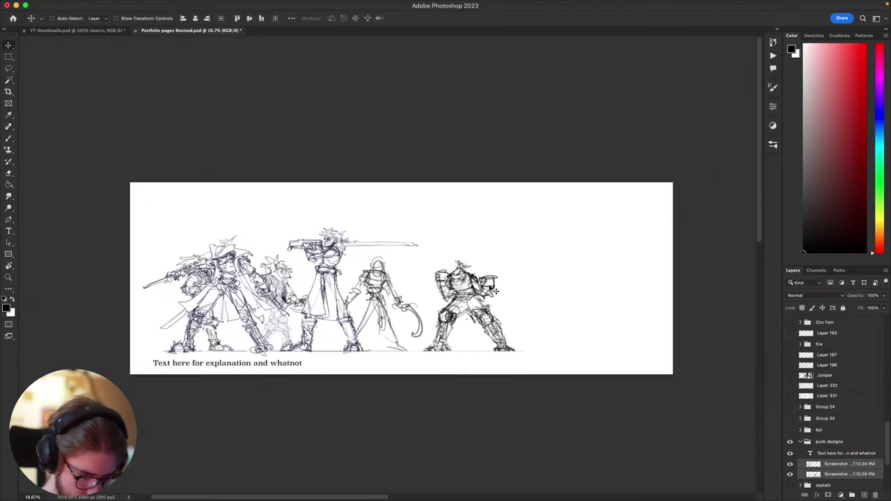
left_click_drag(470, 282, 607, 282)
key("super+z")
left_click(822, 476)
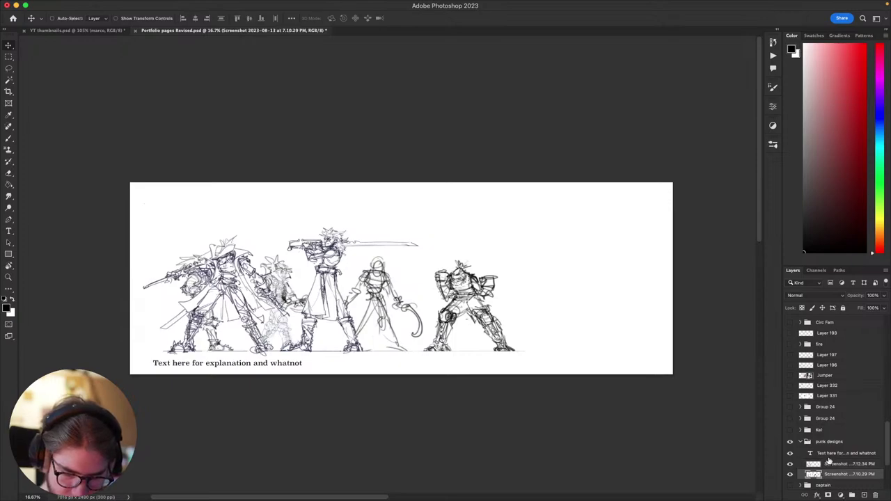
mouse_move(474, 296)
left_mouse_down()
mouse_move(625, 299)
mouse_move(626, 315)
mouse_move(607, 323)
left_mouse_up()
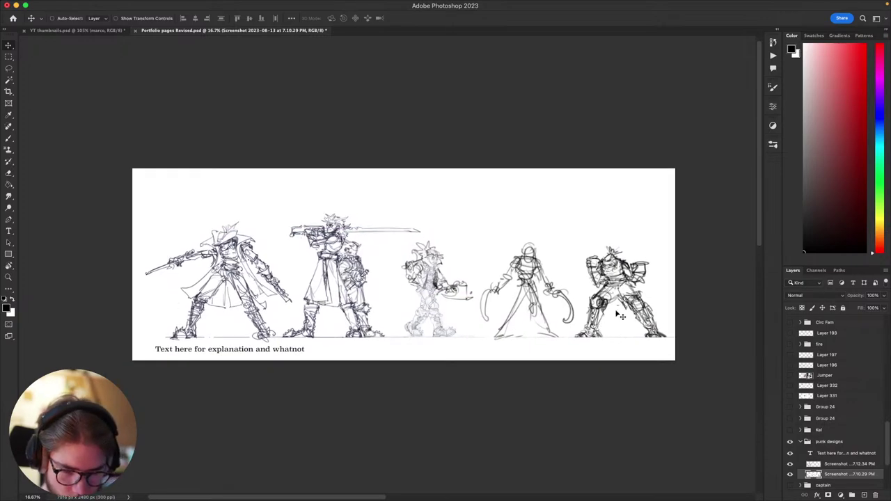
- Show the Cousins group over the enlarged punk figures to compare the two lineups
left_click_drag(882, 442, 886, 390)
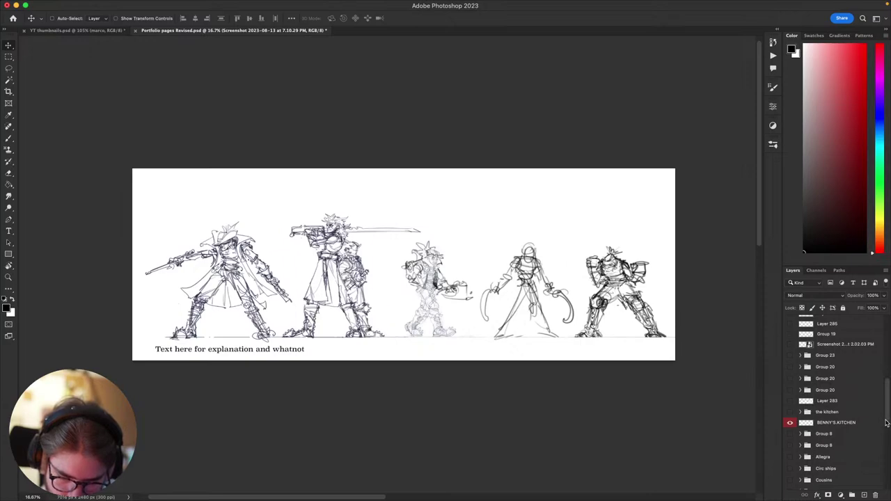
left_click_drag(886, 414, 887, 433)
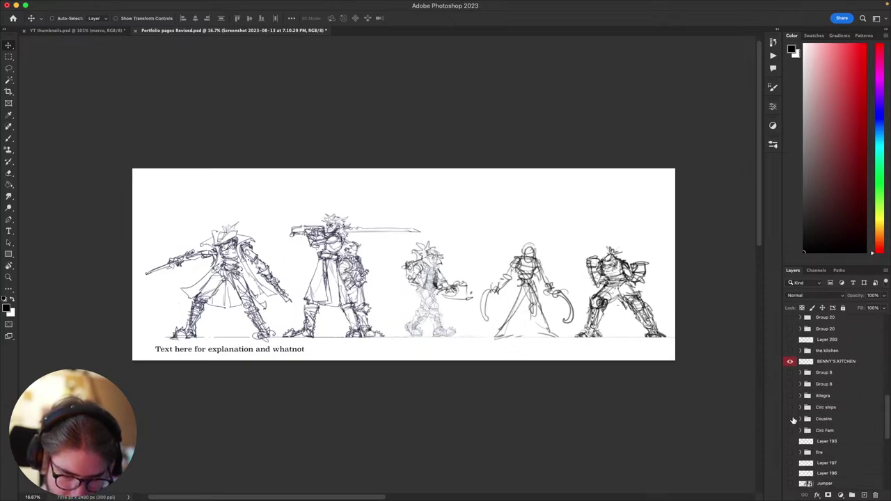
left_click(790, 419)
left_click_drag(613, 386, 642, 382)
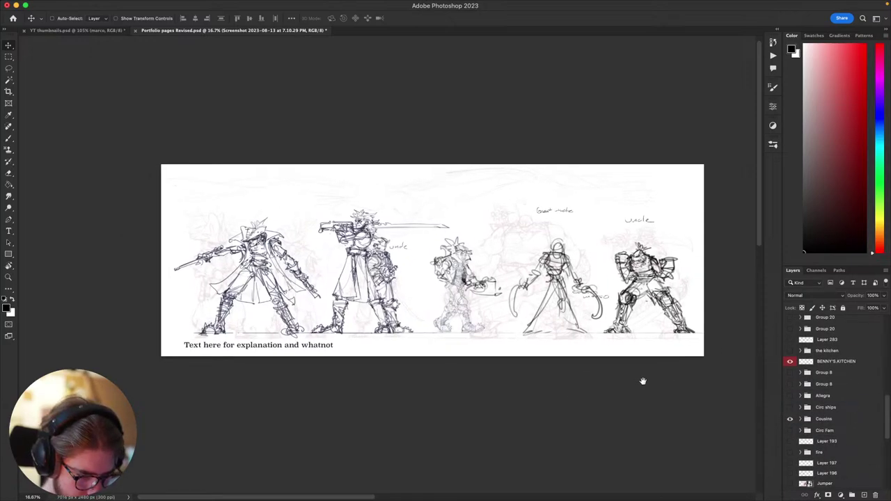
left_click_drag(613, 408, 638, 395)
scroll(638, 394, "right", 3)
scroll(638, 395, "up", 2)
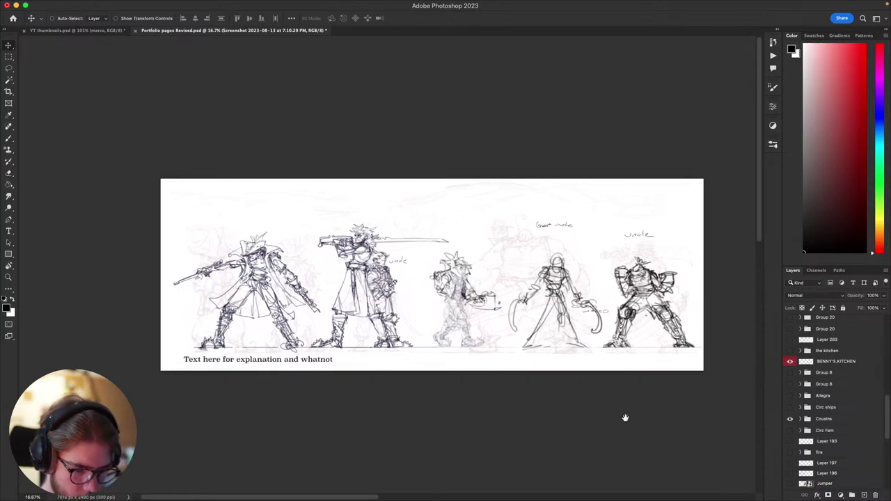
- Scale down the punk figures' layer on the spread's left half slightly so its characters match the other figures' size
left_click_drag(287, 276, 275, 249)
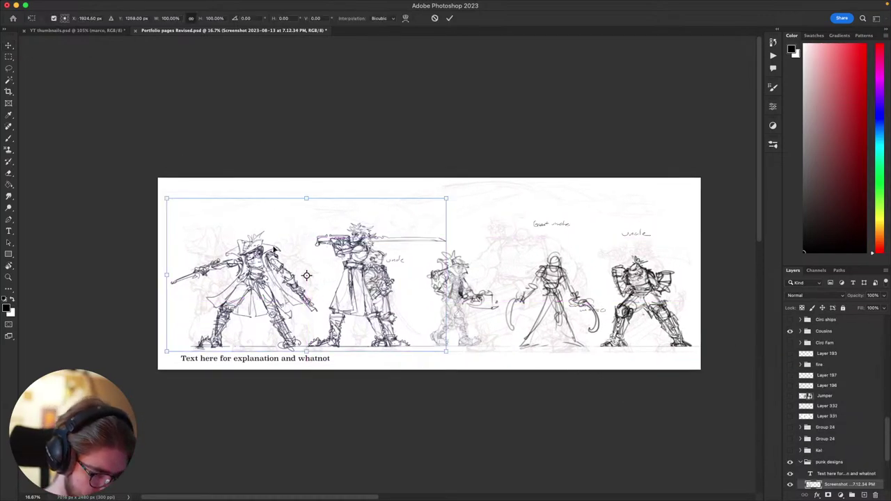
left_click_drag(305, 200, 305, 212)
key("Return")
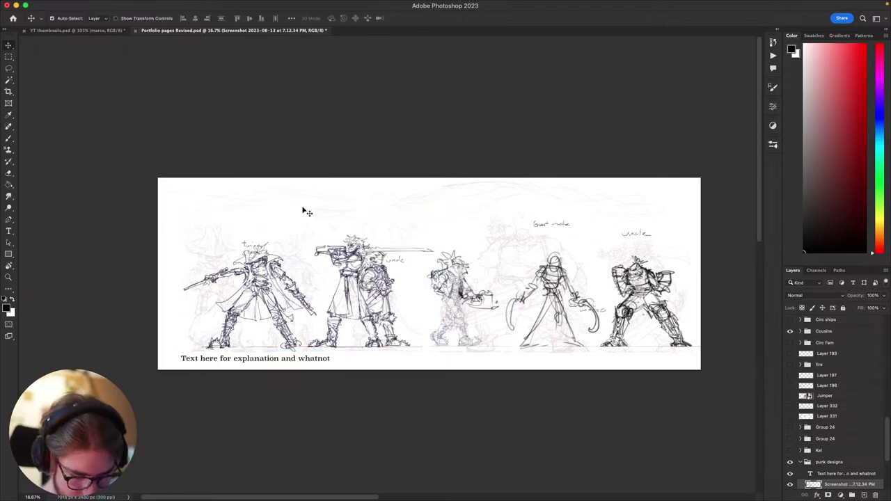
key("super+minus")
key("super+equal")
key("super+equal")
key("super+minus")
key("super+minus")
key("super+equal")
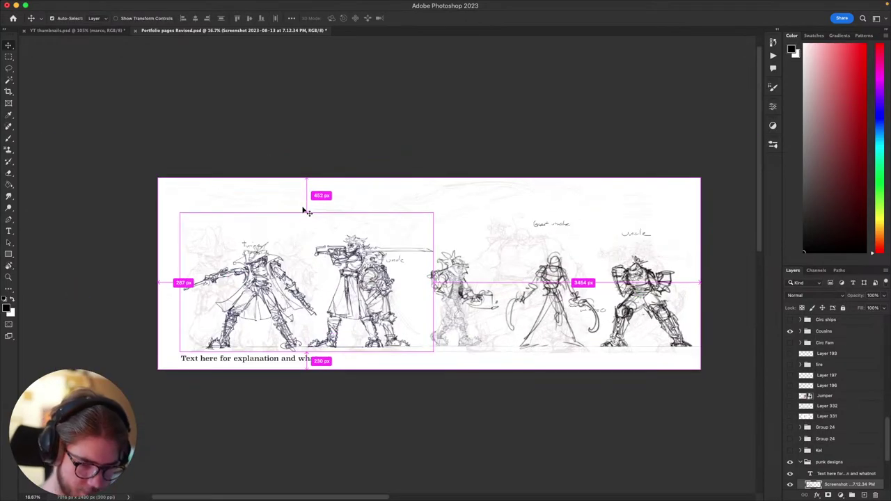
key("super+minus")
key("super+equal")
key("super+minus")
key("super+equal")
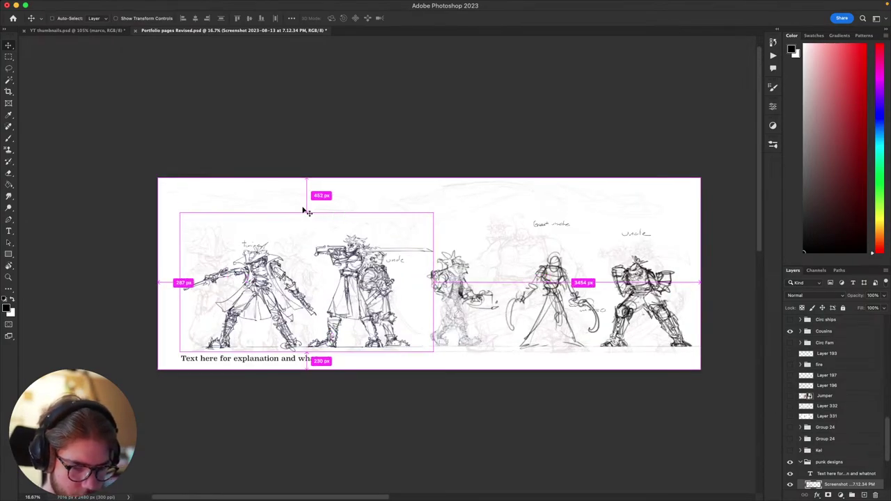
left_click_drag(628, 268, 571, 291)
key("super+equal")
left_click_drag(610, 390, 521, 377)
left_click(606, 302, "super")
key("l")
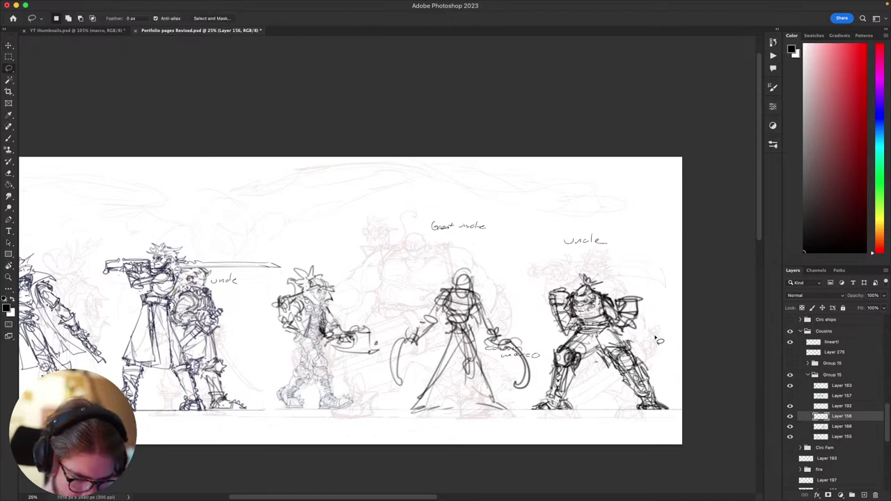
mouse_move(659, 341)
left_mouse_down()
mouse_move(540, 432)
mouse_move(534, 379)
mouse_move(654, 261)
mouse_move(665, 313)
left_mouse_up()
key("super+t")
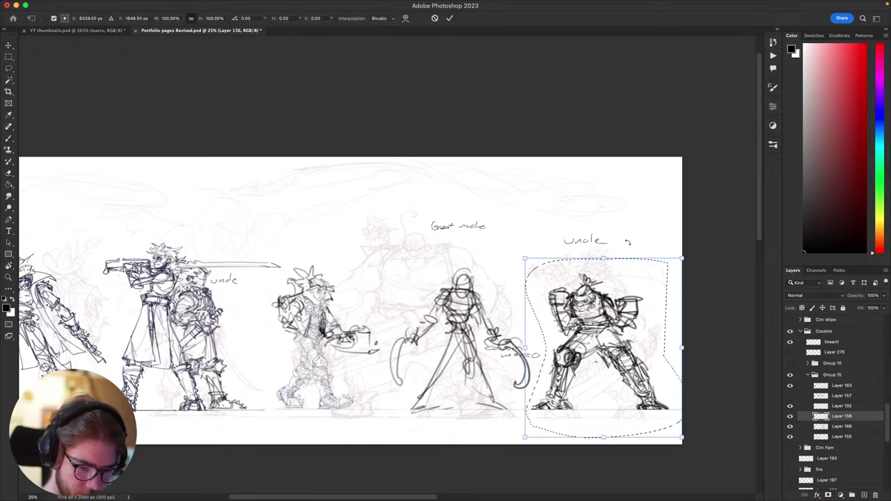
left_click_drag(609, 215, 610, 199)
key("Escape")
key("super+d")
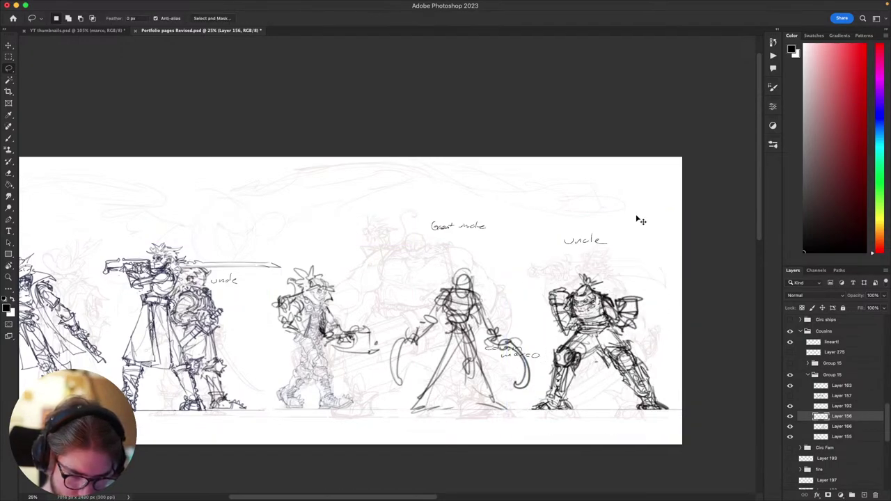
scroll(613, 295, "left", 5)
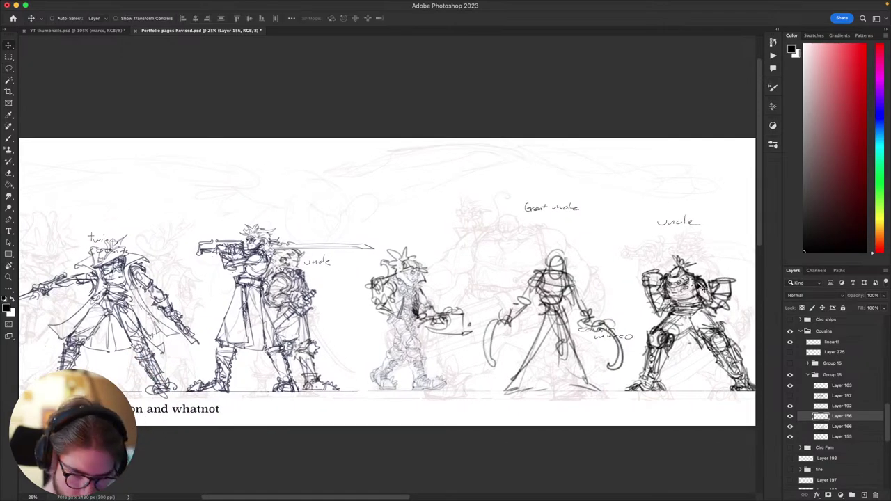
scroll(682, 261, "right", 6)
mouse_move(643, 263)
left_mouse_down()
mouse_move(514, 276)
mouse_move(526, 321)
mouse_move(510, 365)
mouse_move(683, 332)
left_mouse_up()
left_click_drag(580, 221, 580, 177)
key("Escape")
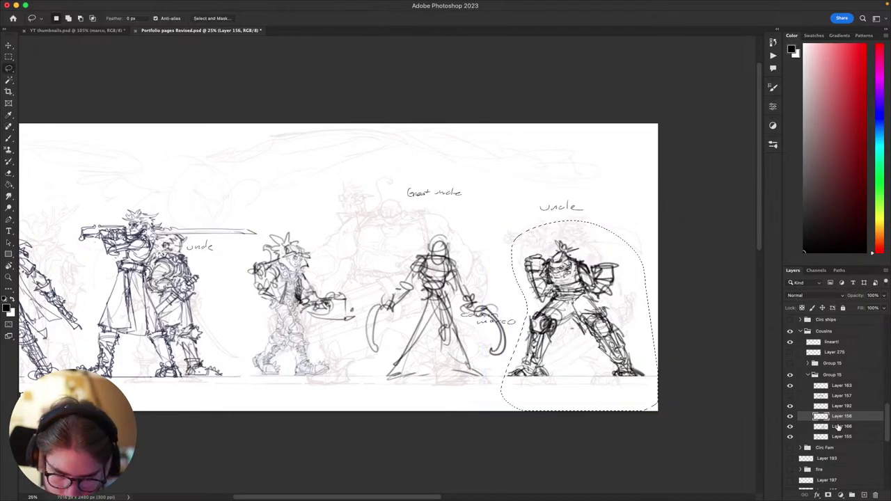
- Collapse the faded Cousins sketch group, activate the right-half figures' layer in punk designs, and check its contents by toggling its visibility
left_click(810, 376)
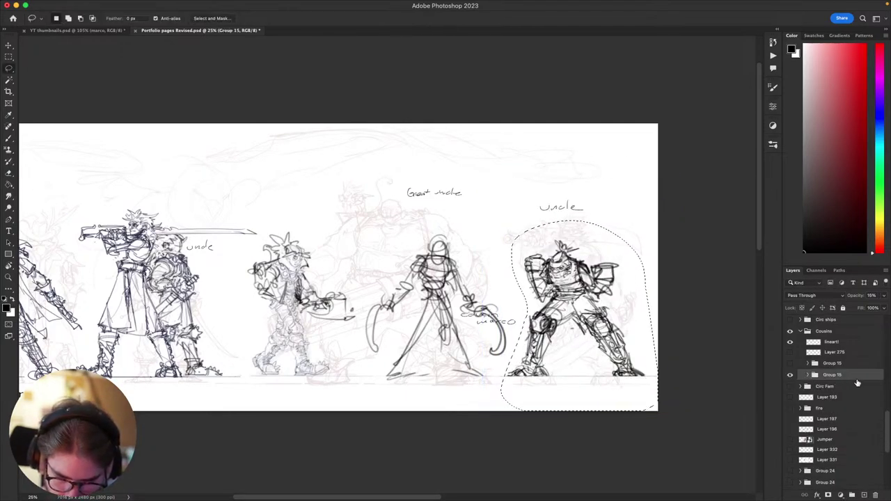
scroll(876, 414, "down", 5)
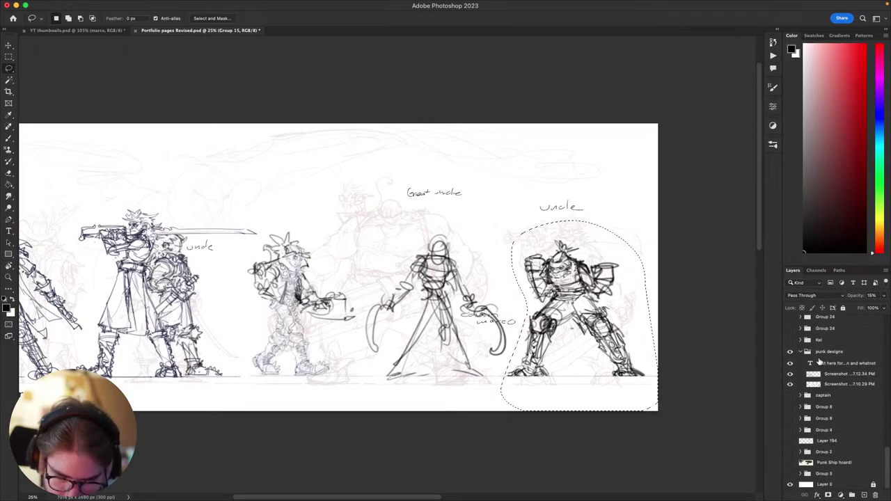
left_click(826, 374)
left_click(825, 384)
key("super+t")
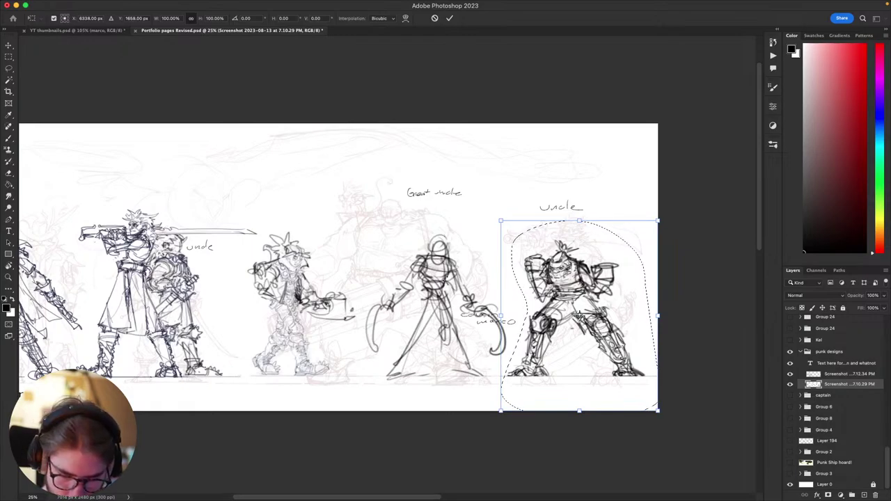
key("Return")
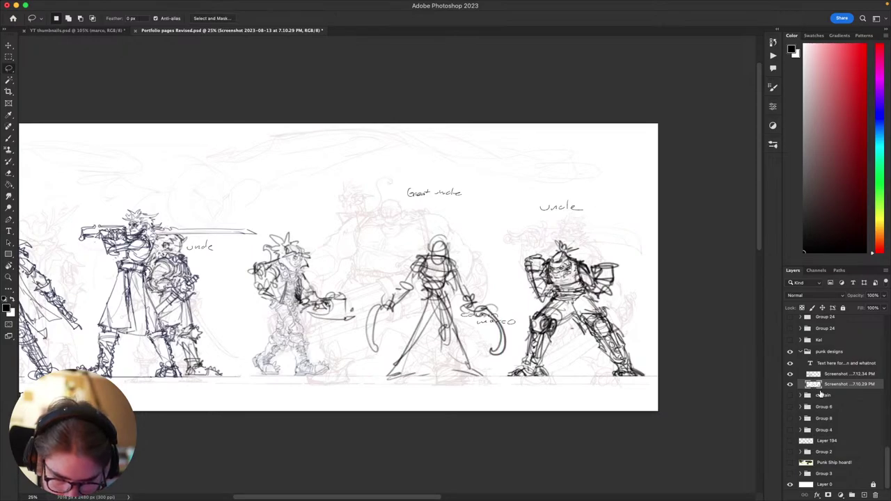
left_click(789, 385)
left_click(790, 385)
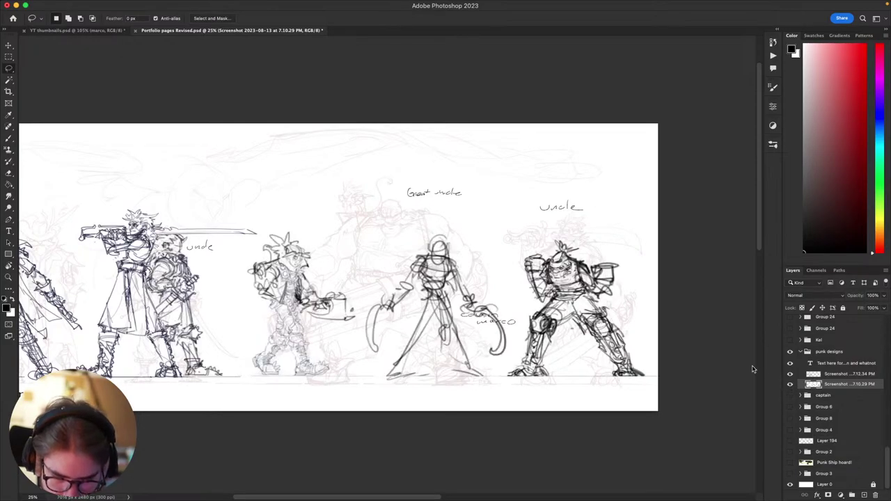
key("w")
left_click(640, 317)
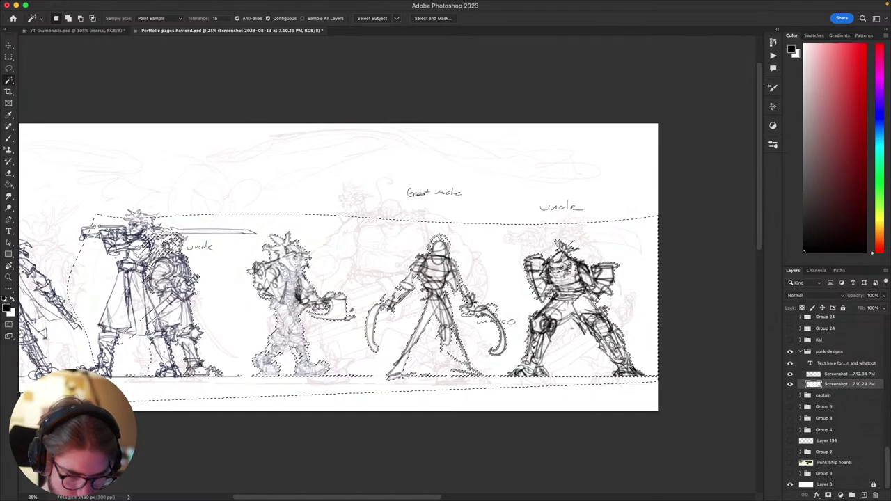
key("ctrl+d")
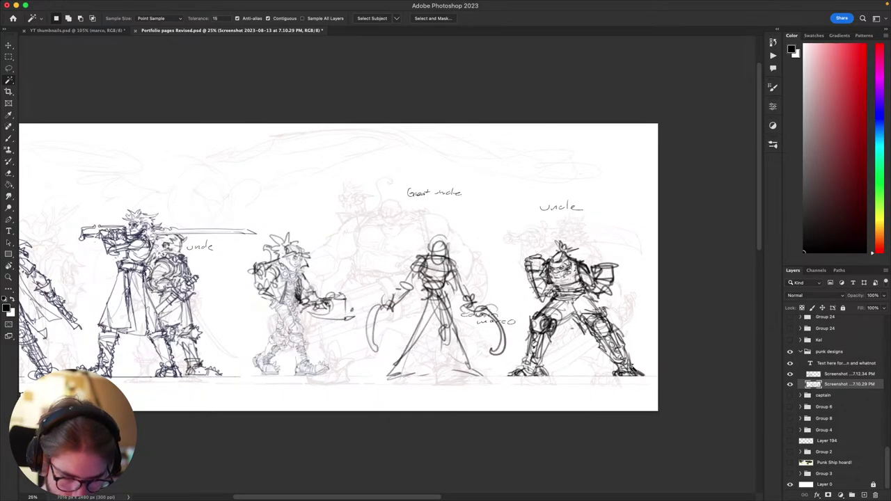
left_click_drag(684, 371, 666, 387)
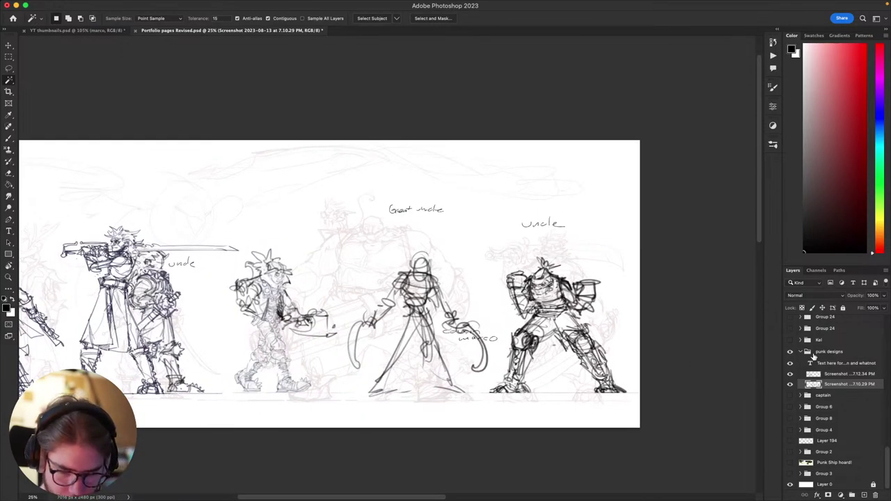
- Nudge the right-half punk figures' layer down slightly toward the Cousins lineup's ground line
key("l")
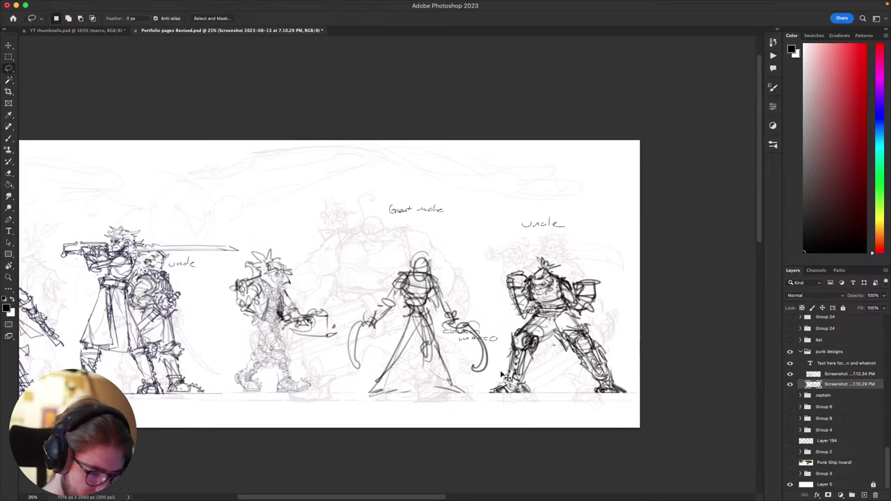
mouse_move(561, 368)
left_mouse_down()
mouse_move(700, 337)
mouse_move(703, 314)
left_mouse_up()
key("v")
key("Down")
key("Down")
key("Down")
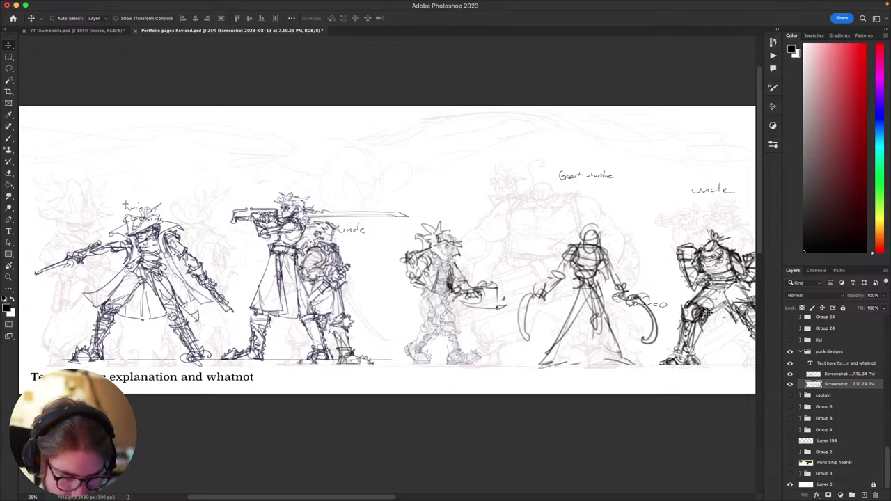
- Nudge the left-half punk figures' layer down until its ground line meets that of the right-half characters
left_click(845, 375)
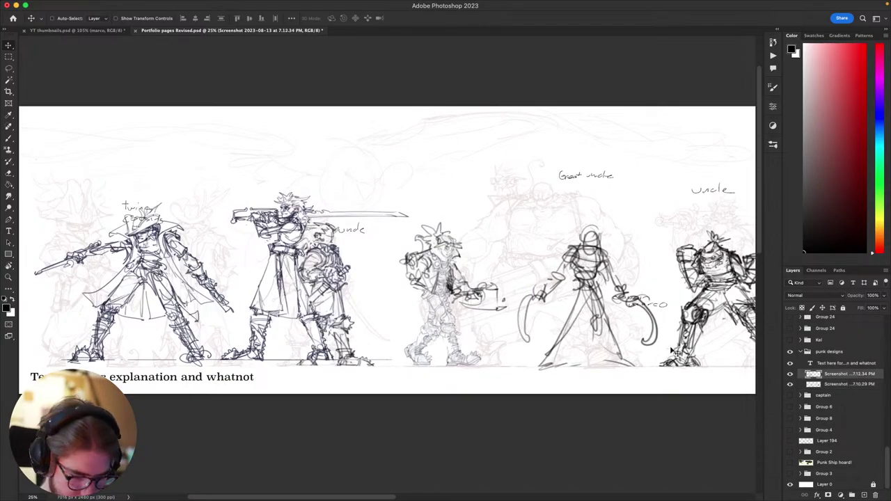
key("super+Down")
key("super+Down")
key("super+Down")
key("super+Down")
key("super+Down")
key("super+Down")
key("super+Down")
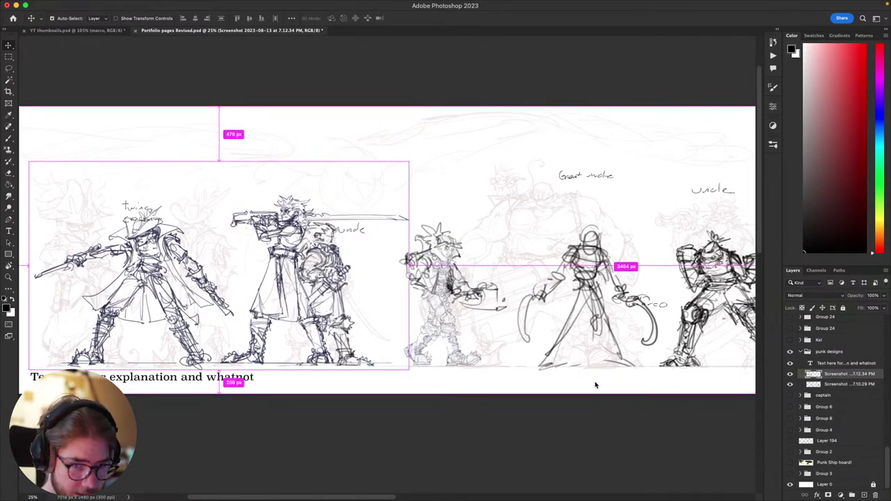
key("Down")
key("Down")
key("Down")
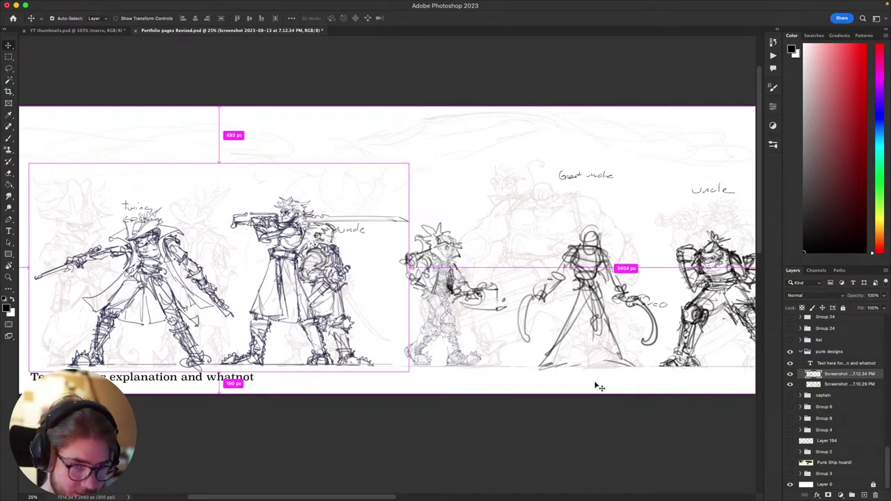
key("Down")
key("Down")
key("Down")
key("Down")
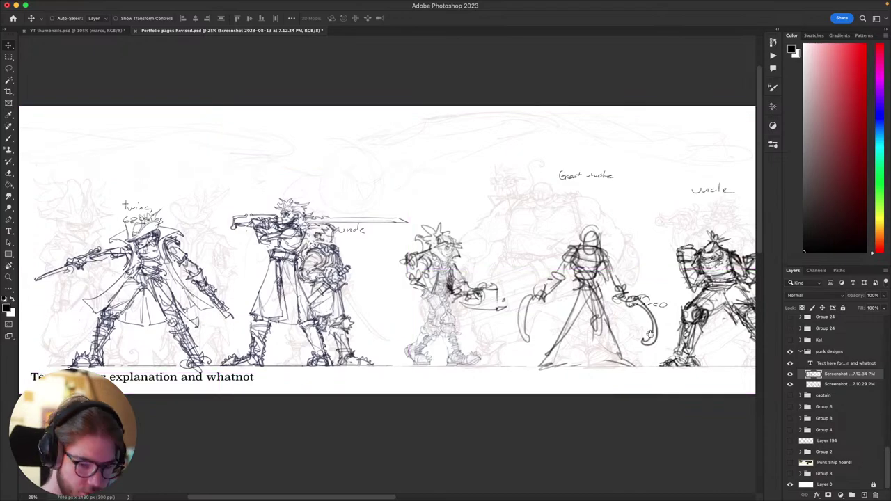
- Lasso the stocky armored uncle at the right end of the lineup and enlarge him to about 133%, feet on the ground line
scroll(595, 385, "right", 10)
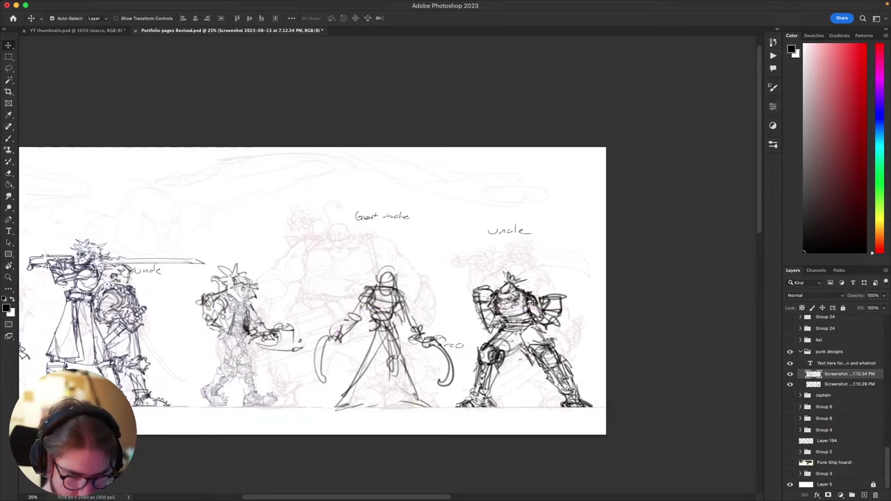
left_click(530, 306, "super")
scroll(526, 310, "down", 1)
scroll(606, 293, "left", 2)
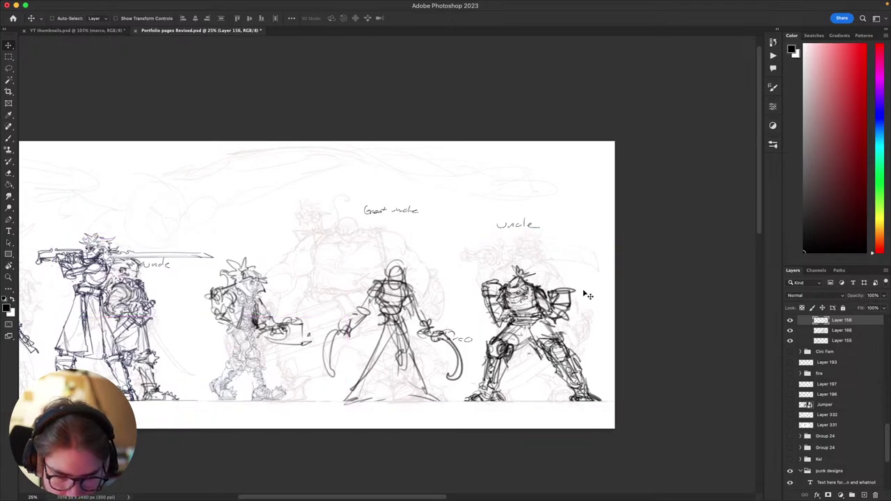
left_click(555, 363, "super")
scroll(624, 305, "left", 2)
key("l")
mouse_move(625, 307)
left_mouse_down()
mouse_move(620, 409)
mouse_move(496, 420)
mouse_move(470, 394)
mouse_move(491, 355)
mouse_move(486, 309)
mouse_move(566, 228)
mouse_move(630, 304)
left_mouse_up()
key("super+t")
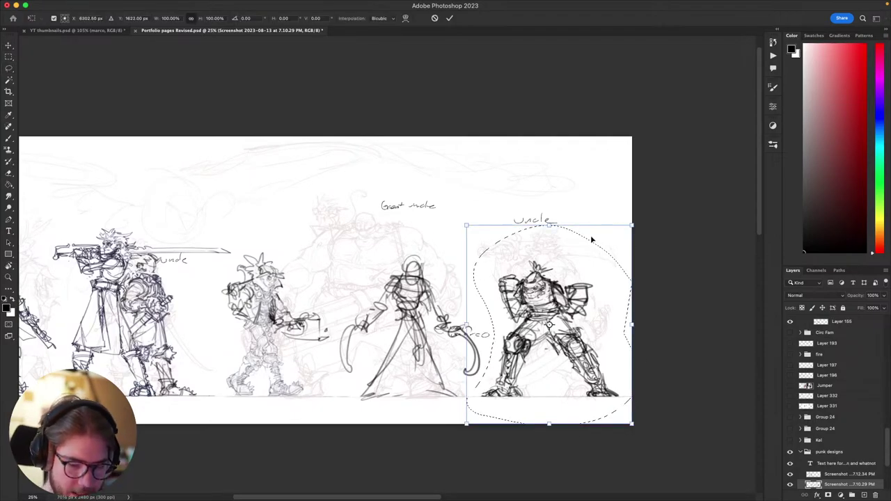
mouse_move(562, 225)
left_mouse_down()
mouse_move(573, 151)
mouse_move(550, 220)
left_mouse_up()
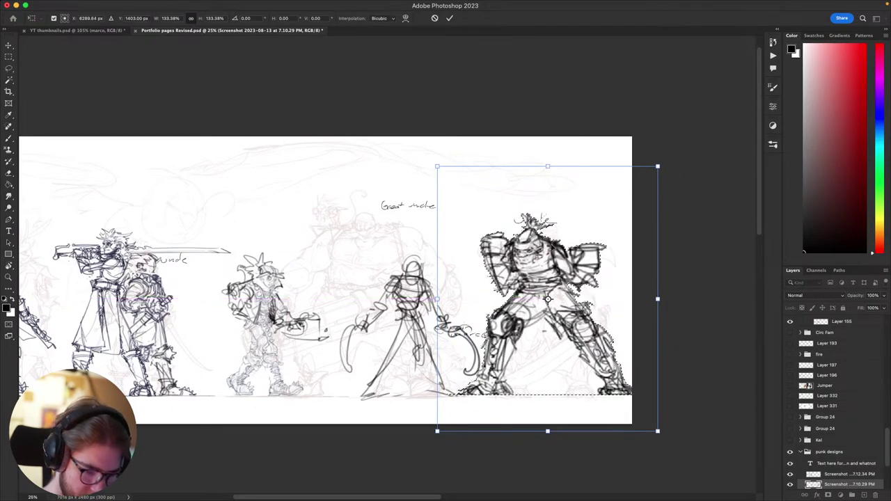
key("Return")
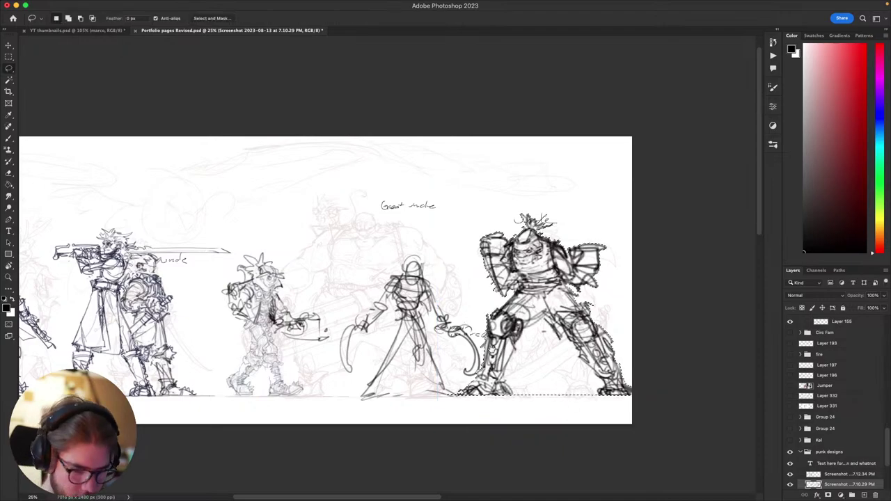
- Lasso the figure with two hooked blades and scale it down to about 82%, keeping its feet on the ground line
scroll(565, 401, "up", 2)
scroll(565, 401, "left", 3)
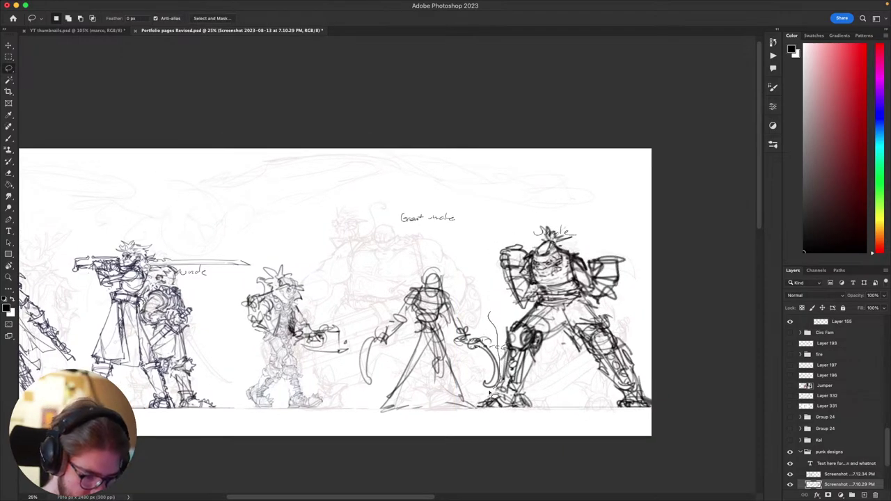
left_click_drag(473, 405, 363, 406)
left_click_drag(354, 342, 481, 292)
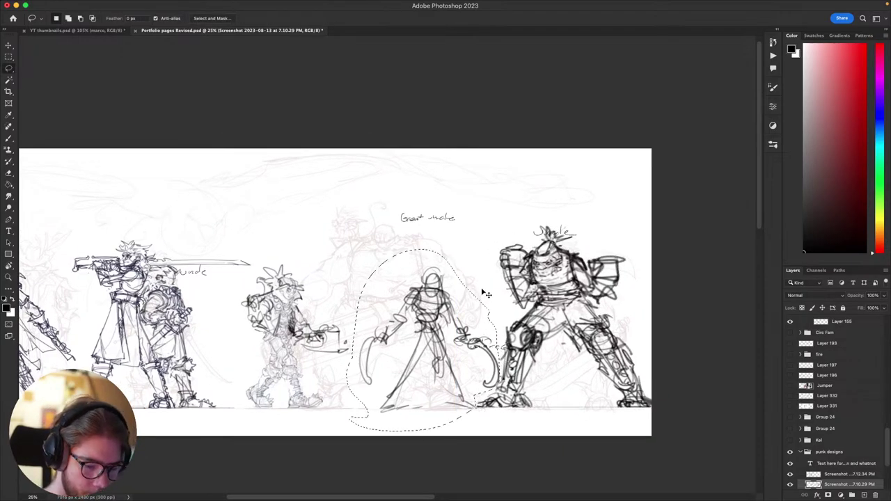
key("ctrl+t")
left_click_drag(426, 249, 428, 286)
left_click_drag(431, 347, 426, 341)
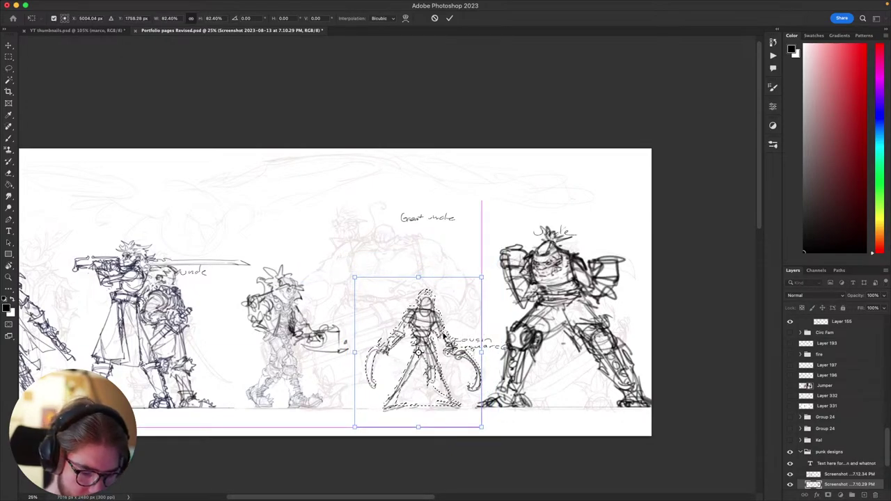
mouse_move(447, 362)
left_mouse_down()
mouse_move(456, 364)
mouse_move(449, 361)
left_mouse_up()
key("Return")
key("ctrl+d")
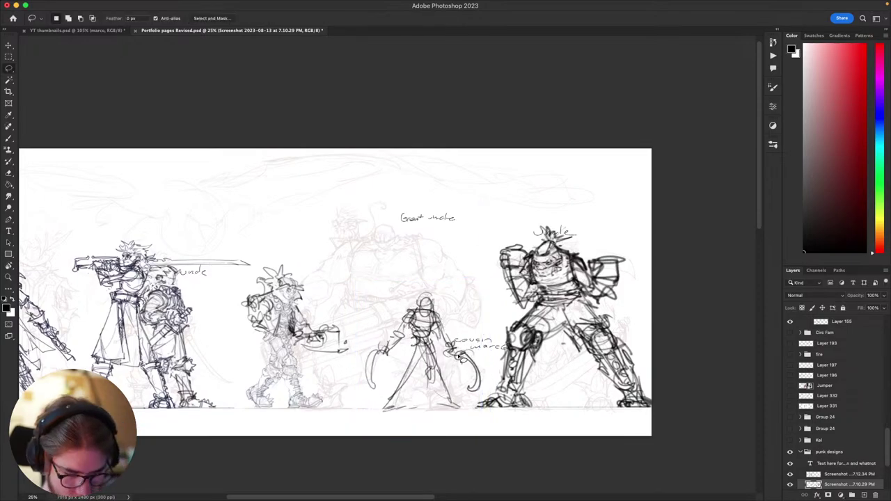
- Show the page-fold shading of Layer 131 over the spread to check the lineup against the center fold
scroll(457, 353, "left", 5)
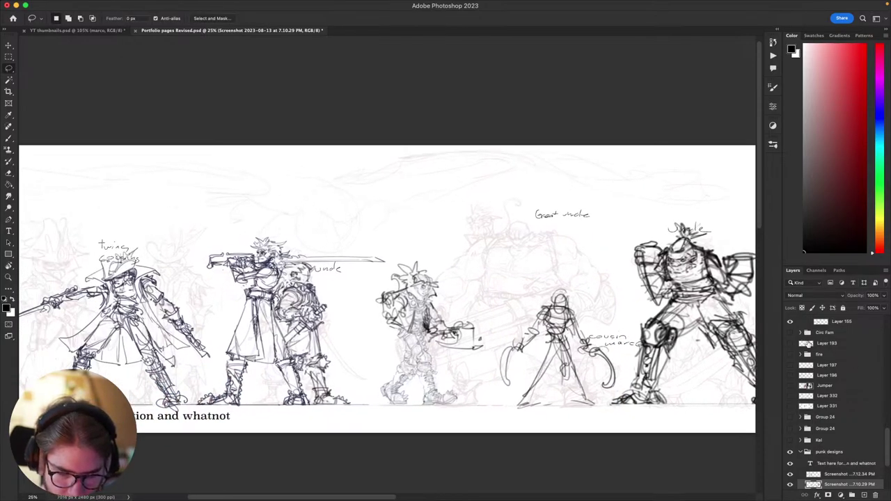
scroll(887, 437, "down", 5)
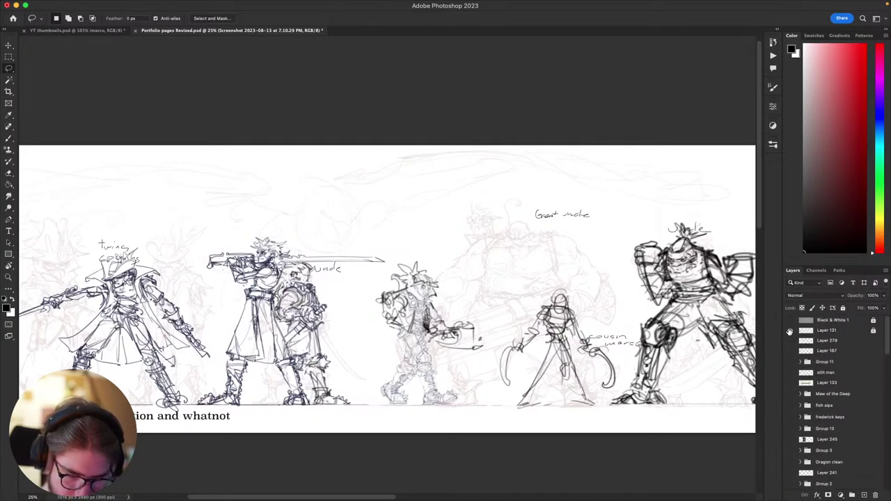
left_click(789, 331)
left_click_drag(470, 338, 507, 375)
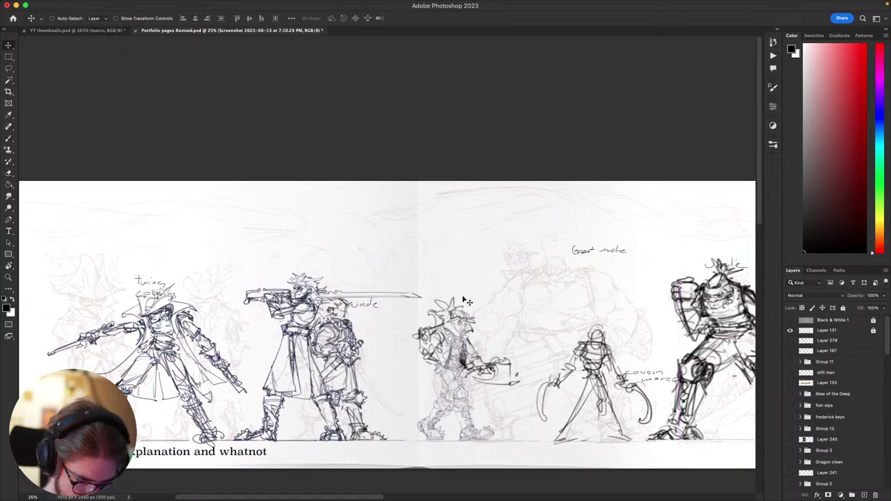
- Examine the character lineup close up and across the whole spread, checking figure sizes and spacing around the center fold
mouse_move(523, 332)
left_mouse_down()
mouse_move(501, 436)
mouse_move(438, 474)
mouse_move(409, 401)
mouse_move(396, 323)
mouse_move(477, 281)
mouse_move(525, 333)
left_mouse_up()
key("v")
mouse_move(497, 373)
left_mouse_down()
mouse_move(527, 363)
mouse_move(520, 351)
mouse_move(531, 357)
mouse_move(506, 376)
left_mouse_up()
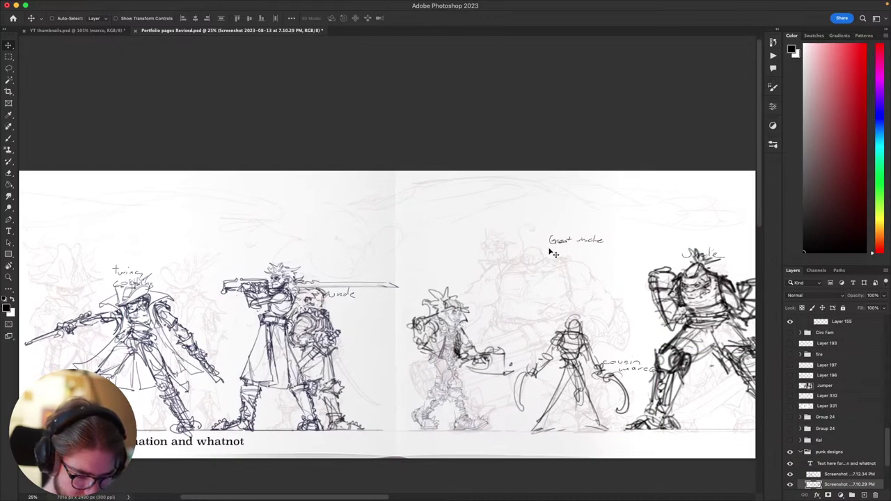
scroll(517, 367, "down", 3)
scroll(518, 367, "left", 2)
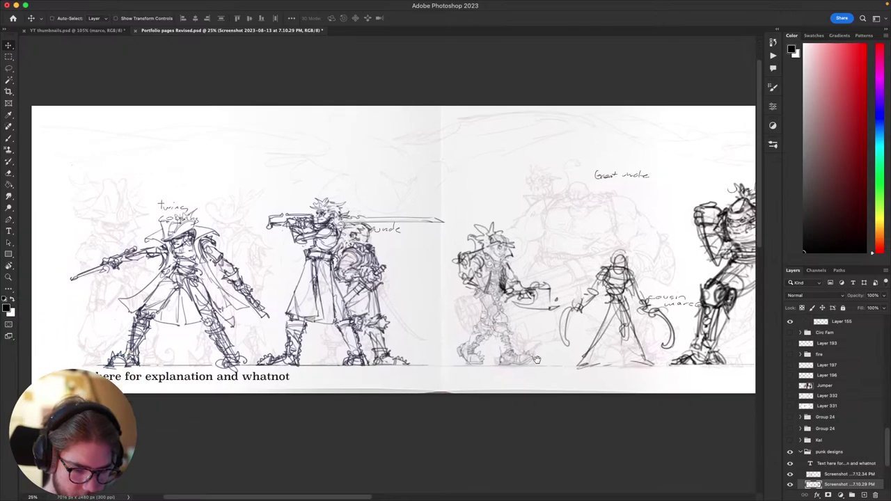
scroll(512, 388, "down", 2)
scroll(511, 389, "up", 6)
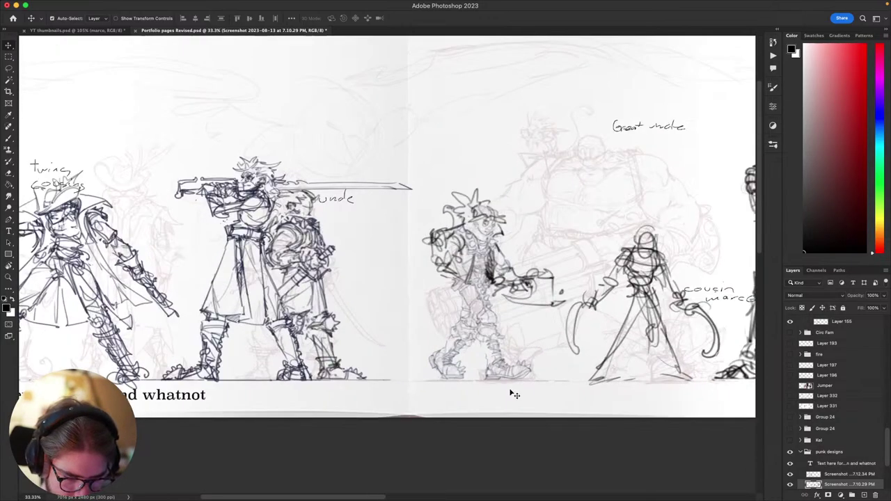
scroll(565, 402, "right", 1)
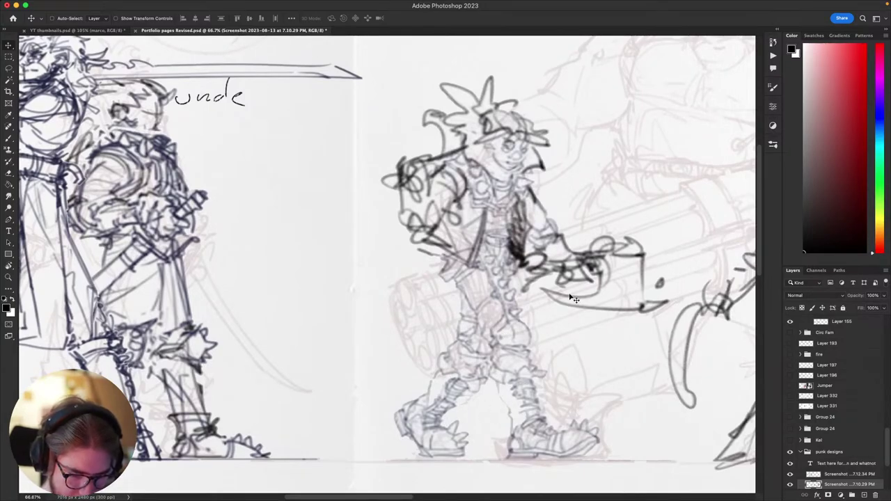
scroll(569, 298, "down", 5)
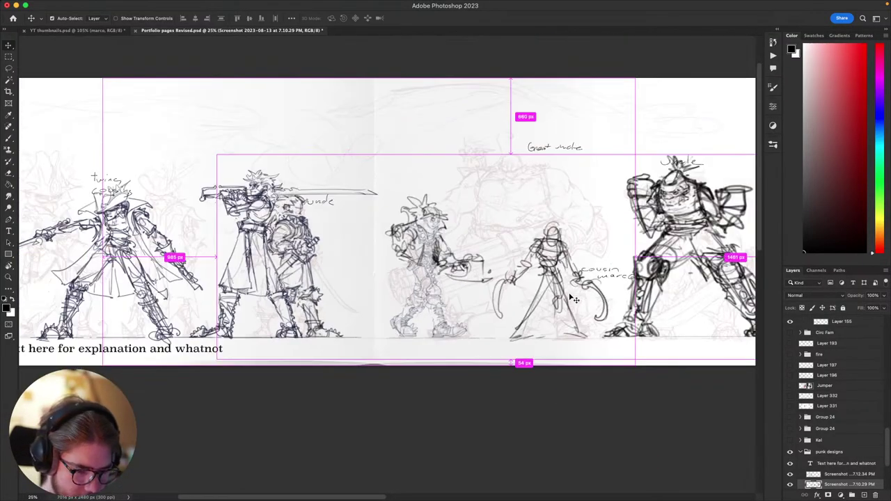
scroll(571, 297, "up", 1)
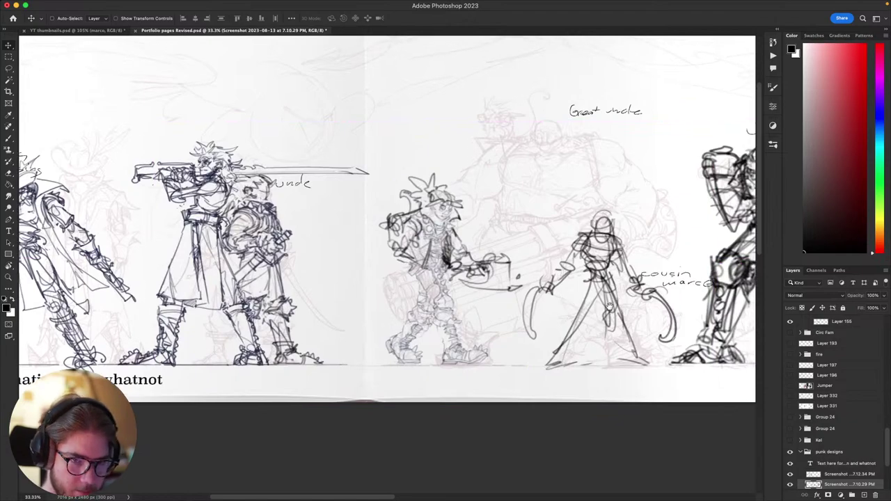
left_click_drag(610, 306, 531, 363)
scroll(590, 365, "left", 5)
key("super+minus")
key("super+minus")
key("super+minus")
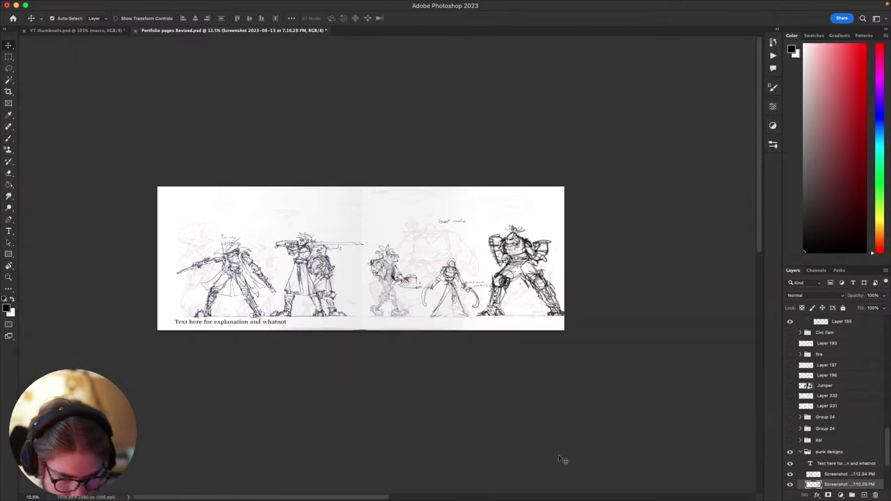
key("super+equal")
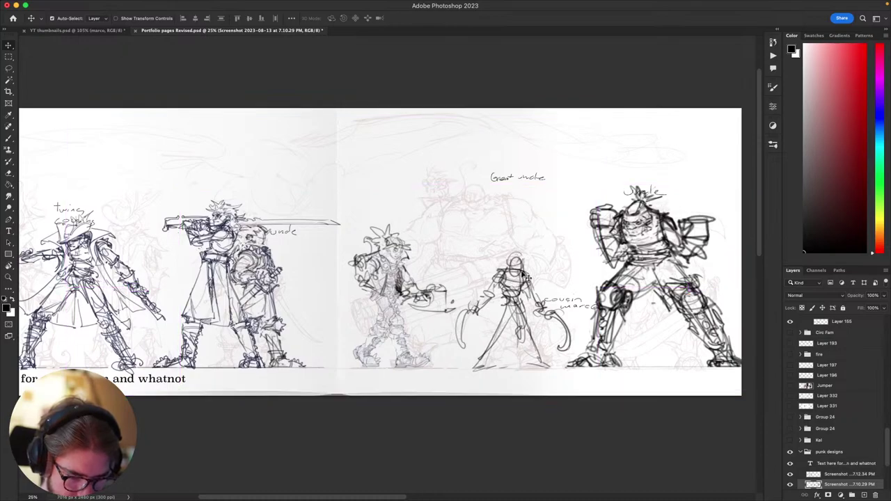
- Lasso the figure with two hooked blades, stretch its height to about 137%, and reposition its feet on the ground line
key("l")
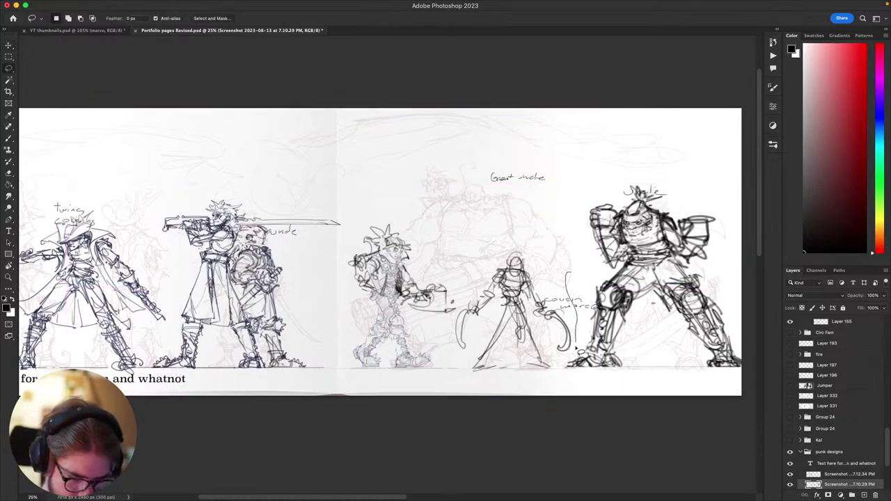
mouse_move(557, 381)
left_mouse_down()
mouse_move(465, 382)
mouse_move(459, 360)
left_mouse_up()
left_click_drag(463, 303, 461, 310)
key("super+t")
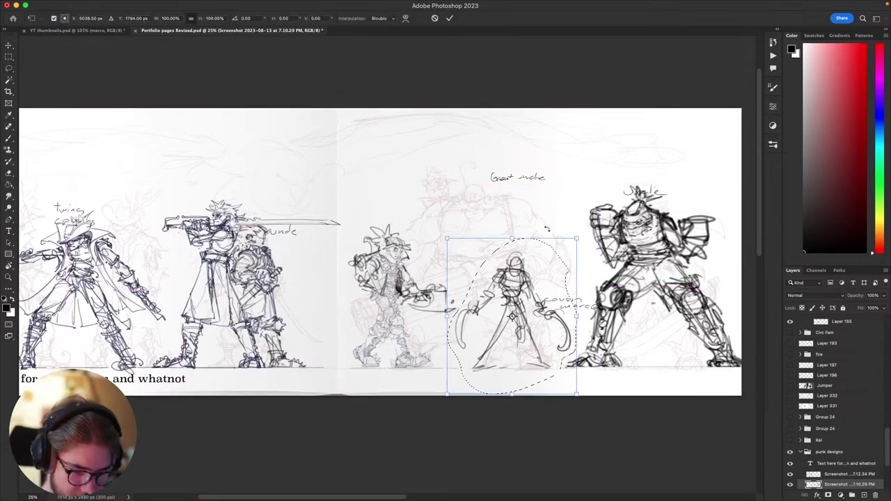
left_click_drag(513, 238, 513, 180)
left_click_drag(525, 314, 532, 324)
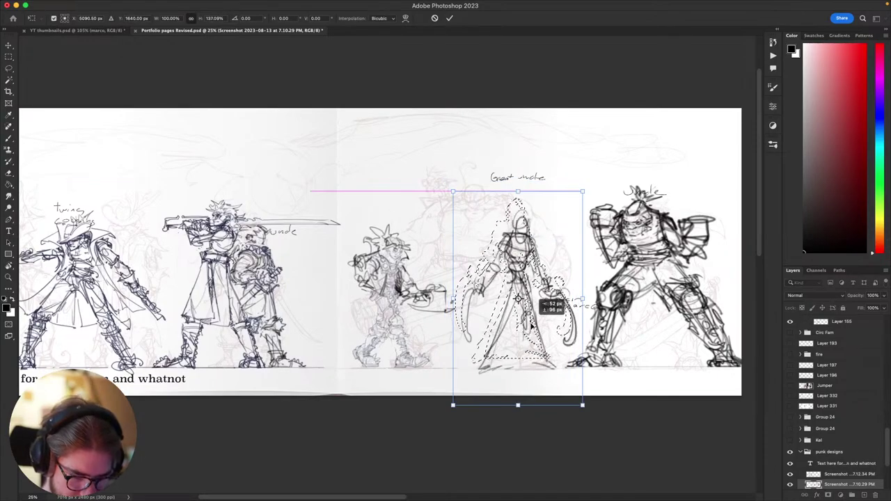
key("Return")
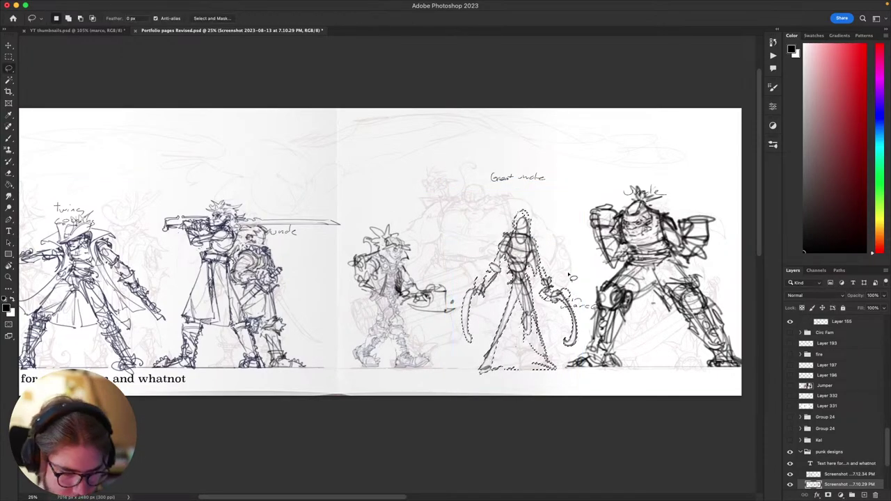
key("super+d")
- Switch to the HB brush and redraw the cut-off end of the small spiky-haired figure's cleaver
left_click_drag(637, 323, 674, 327)
left_click_drag(446, 303, 527, 334)
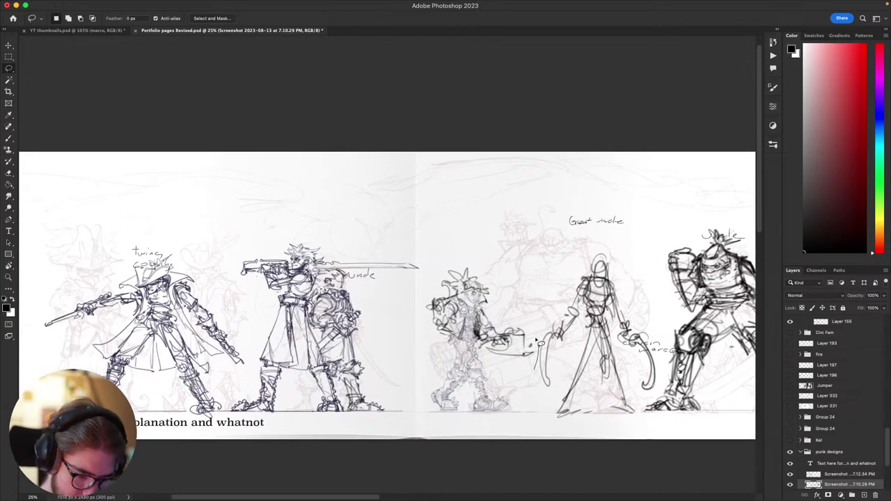
key("b")
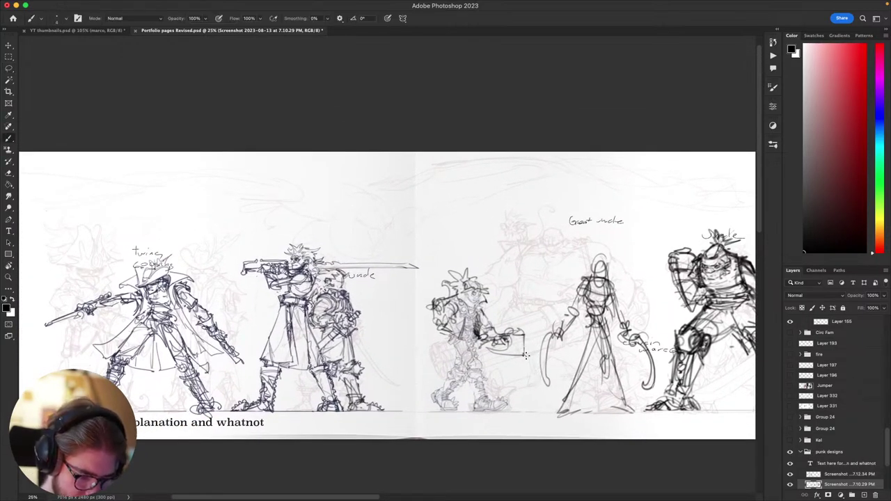
right_click(527, 370)
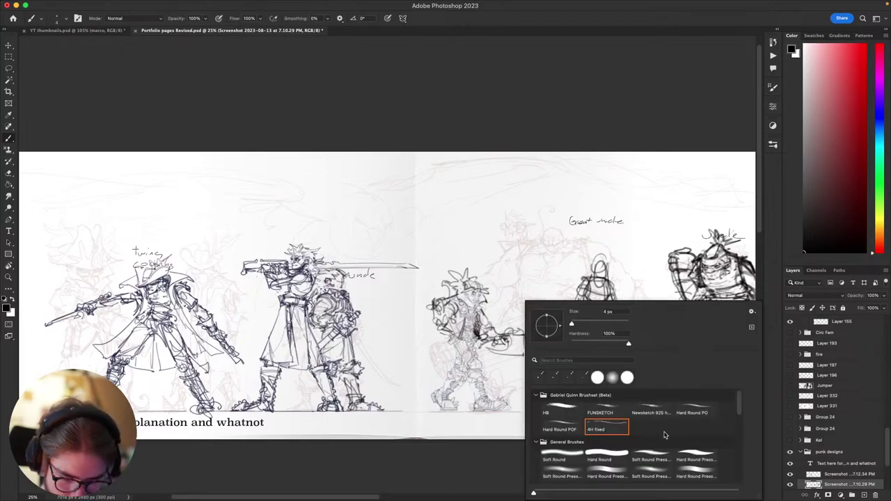
double_click(557, 411)
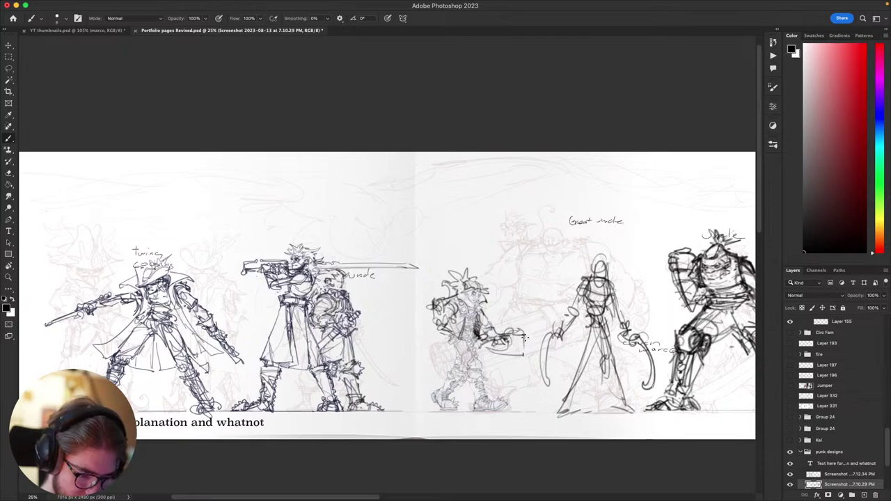
left_click_drag(524, 336, 525, 360)
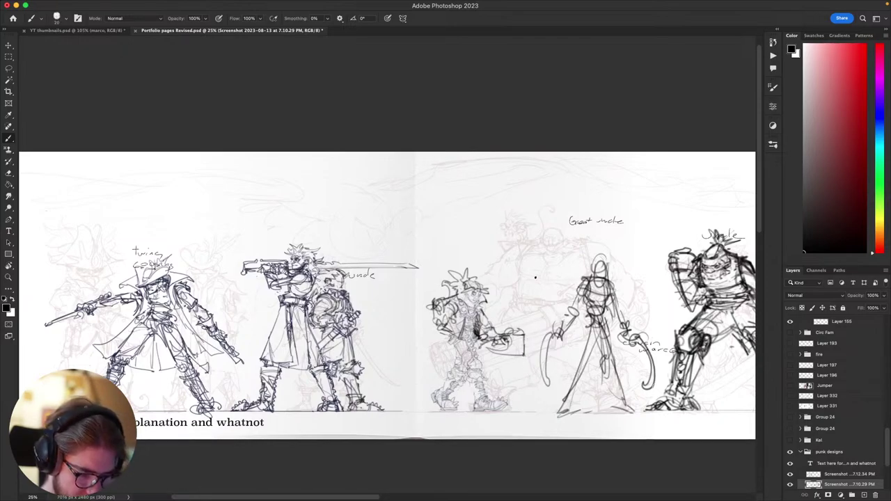
- Try the HB brush with test strokes above the cleaver and undo them
mouse_move(536, 278)
left_mouse_down()
mouse_move(545, 244)
mouse_move(567, 234)
mouse_move(495, 270)
mouse_move(531, 305)
mouse_move(550, 296)
mouse_move(532, 313)
mouse_move(517, 297)
mouse_move(543, 279)
left_mouse_up()
key("super+z")
key("super+z")
key("super+z")
key("super+z")
key("super+z")
key("super+z")
left_click_drag(546, 271, 537, 299)
key("super+z")
key("super+z")
key("super+z")
- Save the 20 px HB brush as a new preset named "HB modified", including its tool settings
right_click(540, 266)
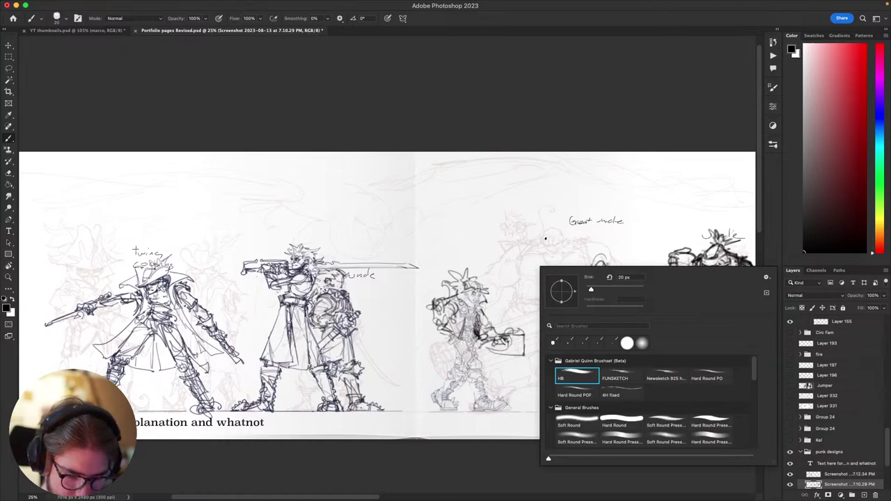
right_click(575, 375)
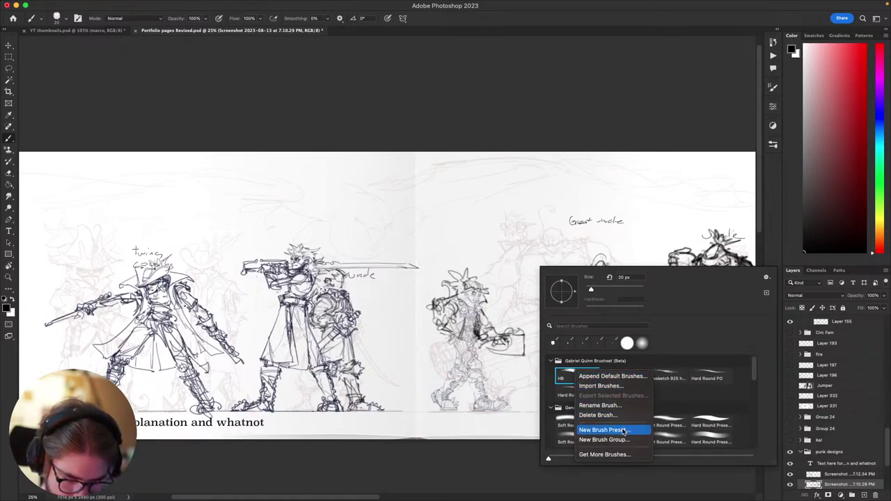
left_click(623, 431)
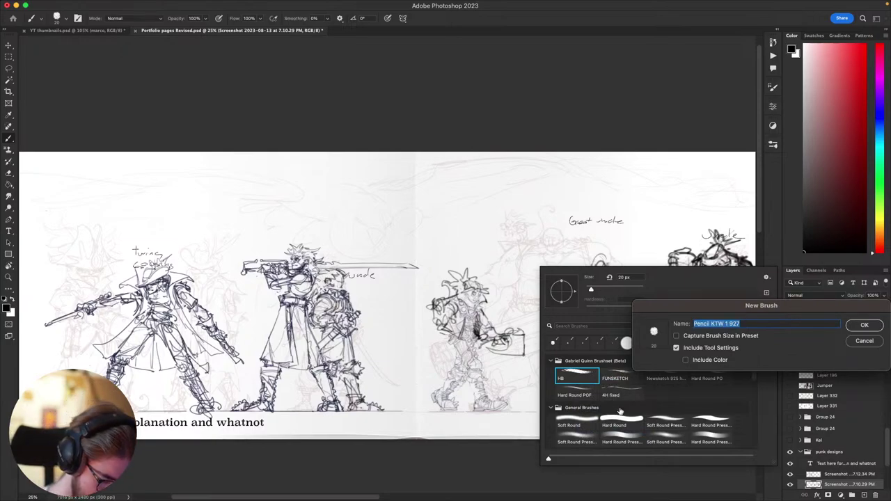
type("HB modified")
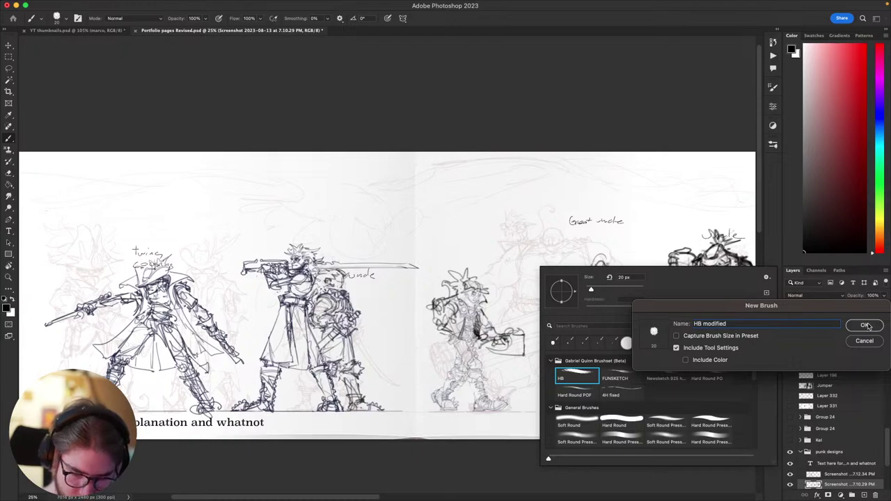
left_click(866, 326)
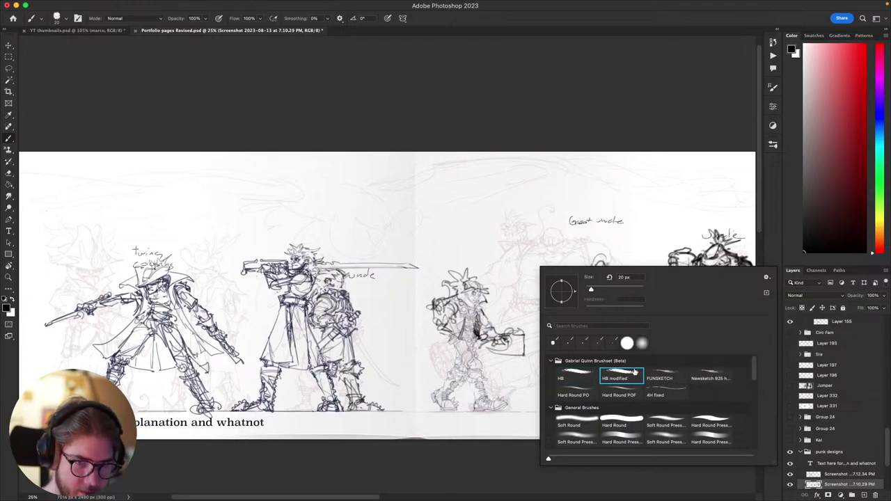
- Lower the texture contrast of the HB modified brush, try it with a stroke near the hooked-blade figure, and undo the stroke
left_click(776, 144)
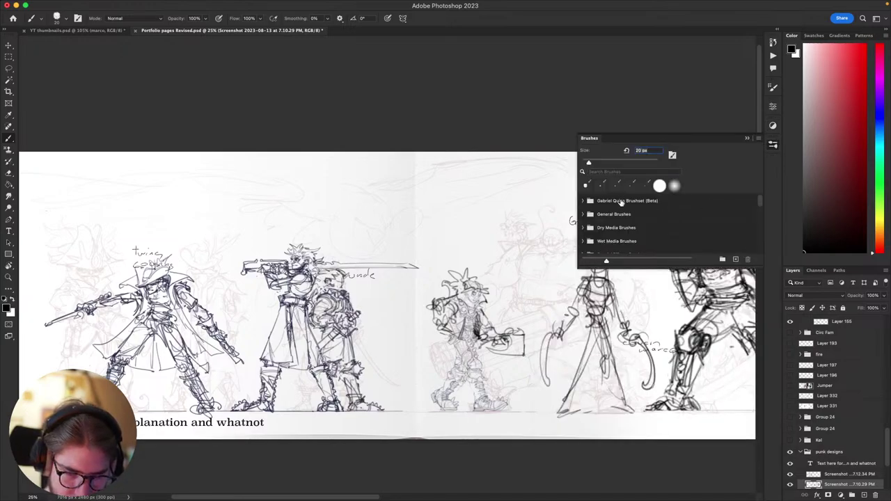
left_click(773, 89)
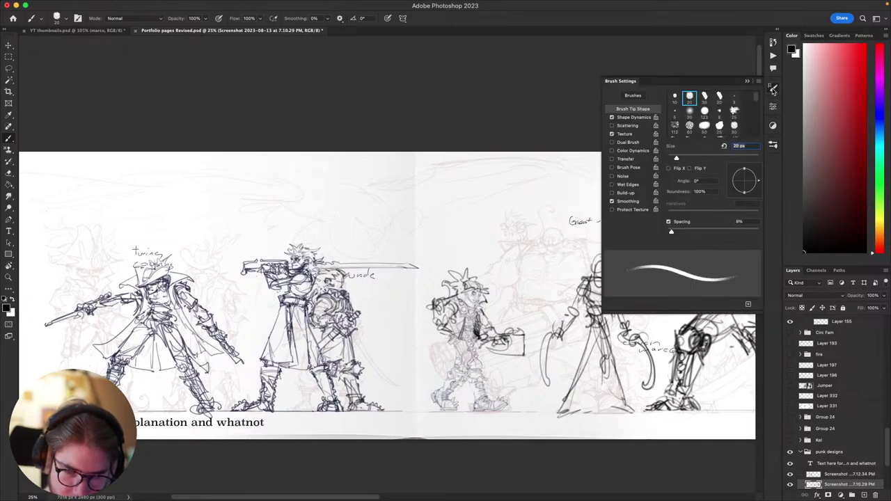
left_click(626, 134)
left_click_drag(721, 162, 707, 165)
left_click_drag(539, 306, 548, 273)
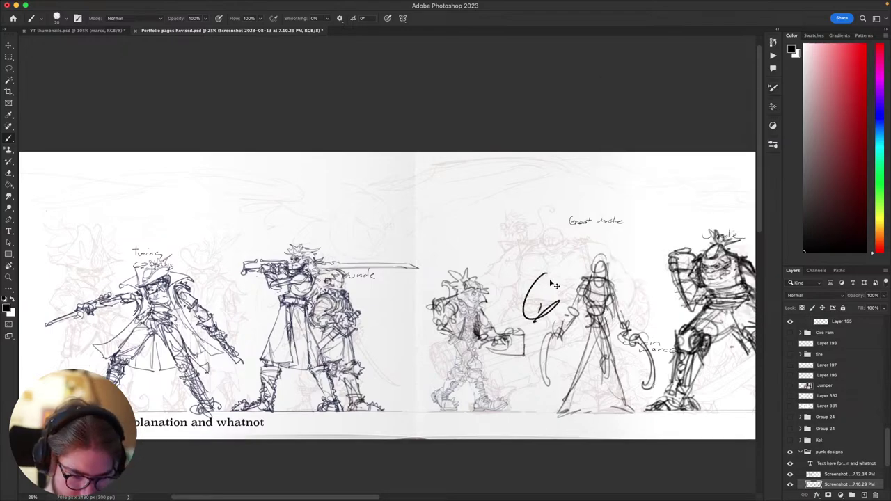
key("super+z")
- Set the brush's texture contrast to -3, then try it with strokes around the hooked-blade figure's head and undo them
right_click(594, 254)
left_click(716, 161)
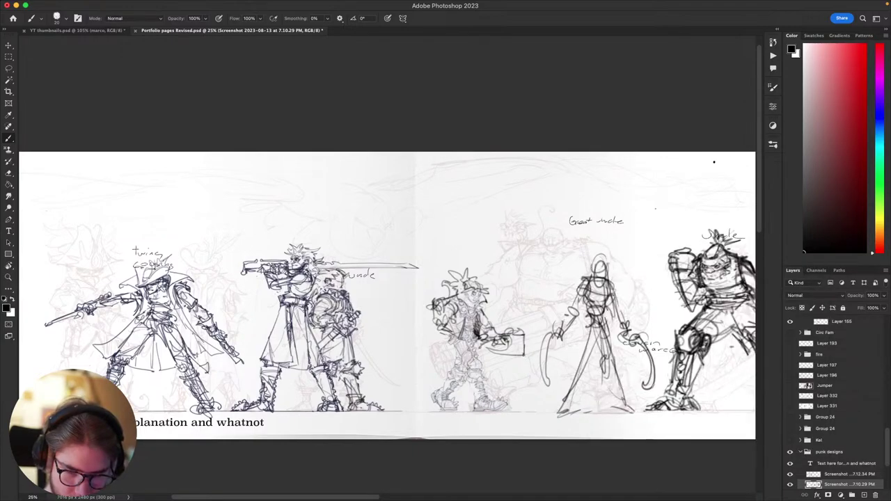
left_click(773, 144)
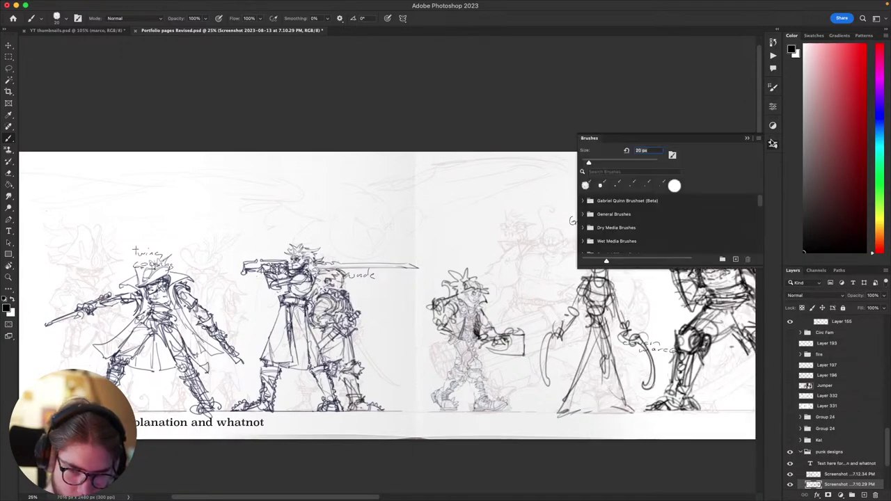
left_click(774, 88)
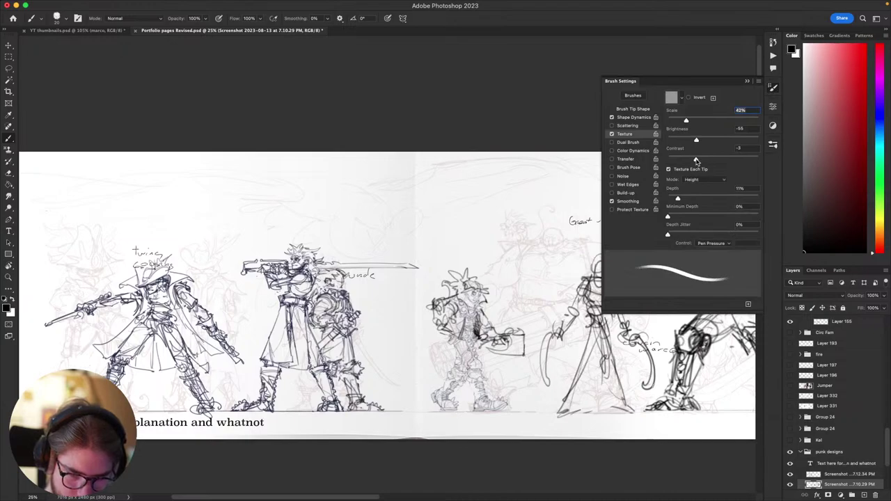
left_click_drag(697, 161, 693, 164)
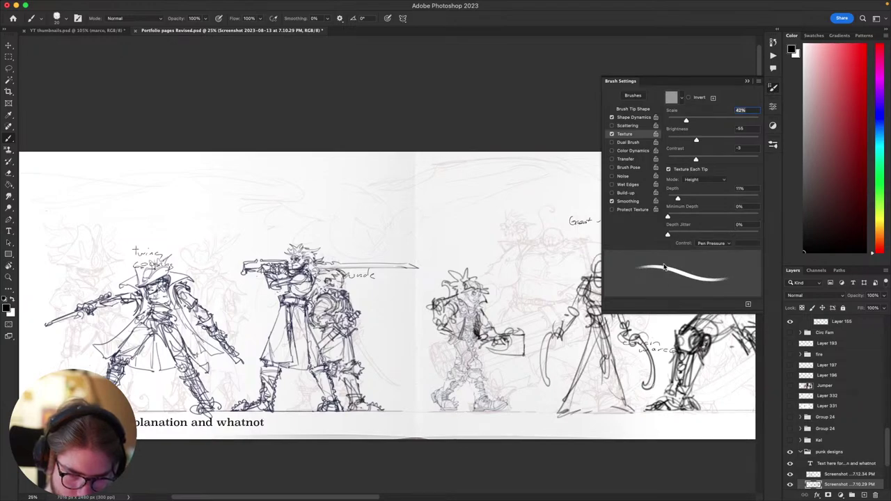
mouse_move(567, 262)
left_mouse_down()
mouse_move(600, 230)
mouse_move(631, 253)
left_mouse_up()
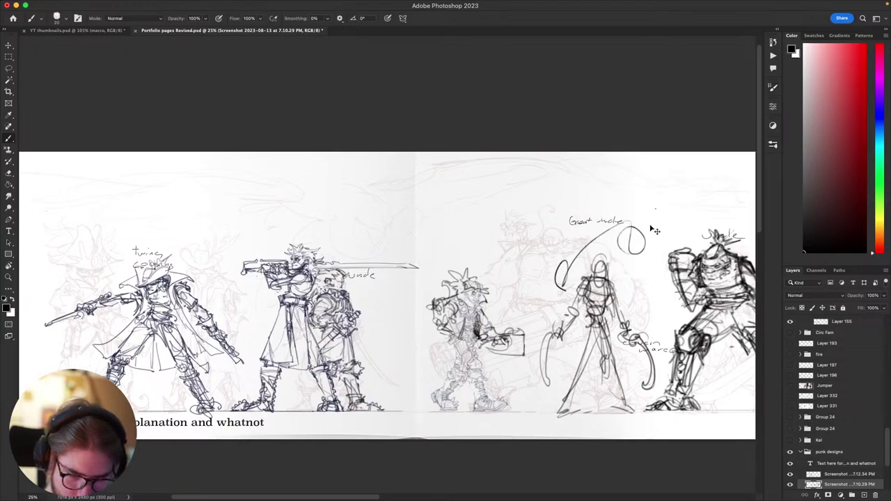
key("ctrl+z")
left_click_drag(657, 224, 634, 249)
key("ctrl+z")
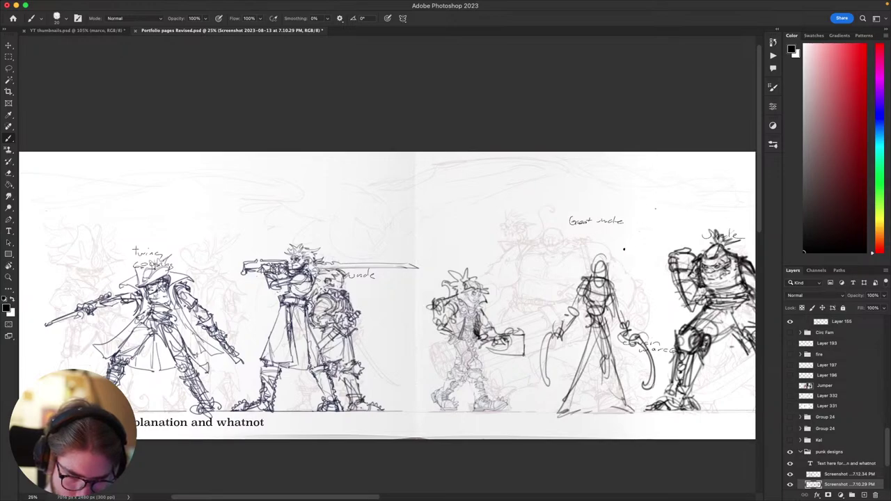
- Raise the texture contrast of the HB modified brush and test it with light and heavy strokes beside the hooked-blade figure's head
right_click(680, 220)
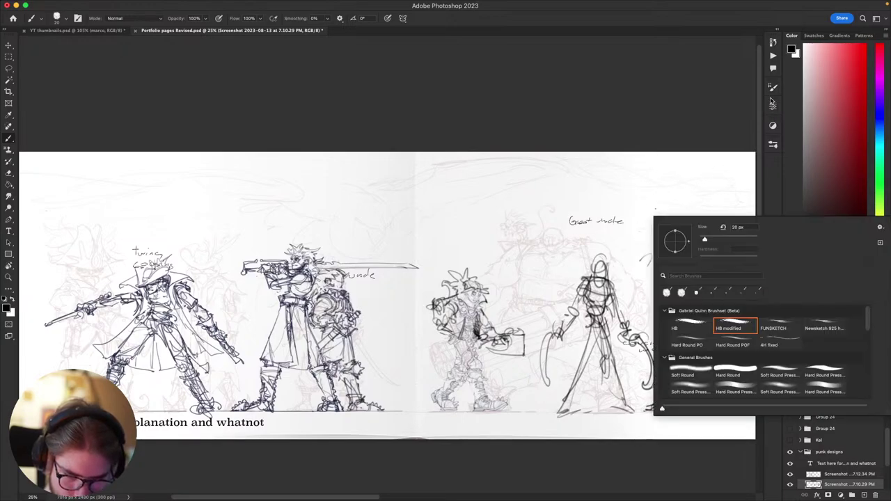
left_click(771, 102)
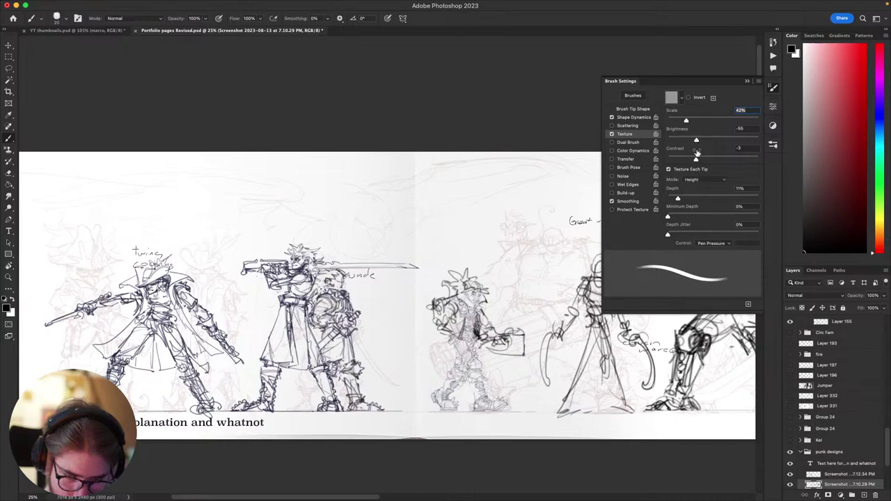
left_click_drag(695, 161, 705, 161)
left_click_drag(594, 237, 605, 229)
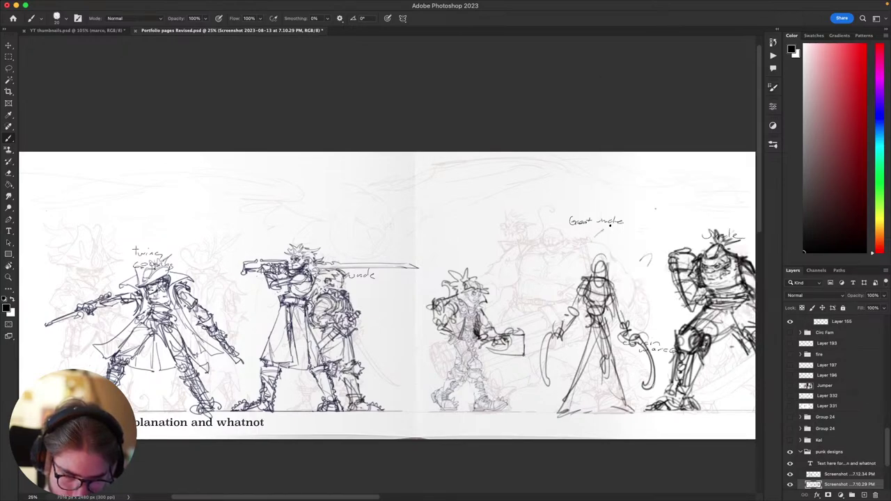
left_click_drag(667, 217, 632, 275)
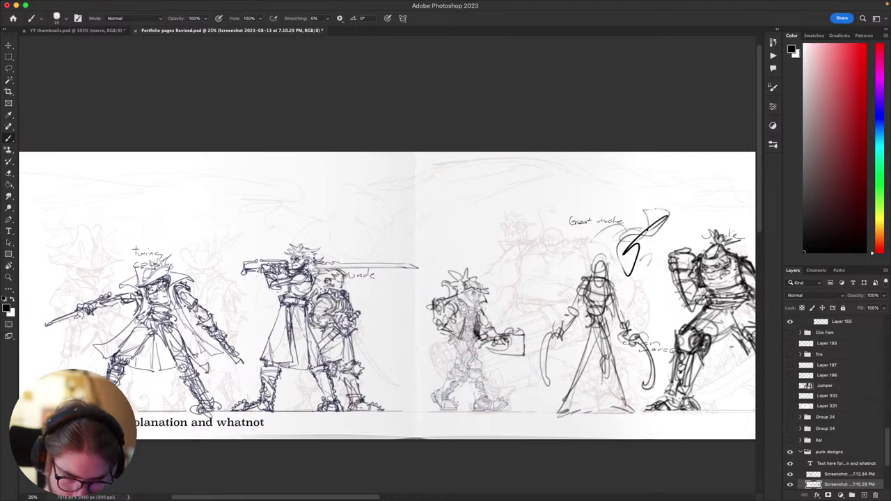
- Raise the HB modified brush's texture brightness to -28, try it with strokes near the hooked-blade figure, and undo them
left_click(774, 89)
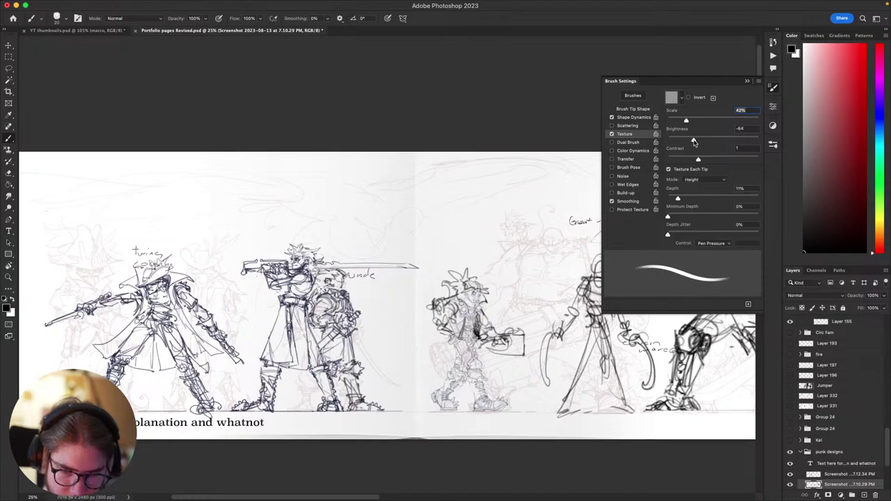
mouse_move(693, 142)
left_mouse_down()
mouse_move(711, 142)
mouse_move(685, 145)
mouse_move(711, 143)
mouse_move(701, 146)
left_mouse_up()
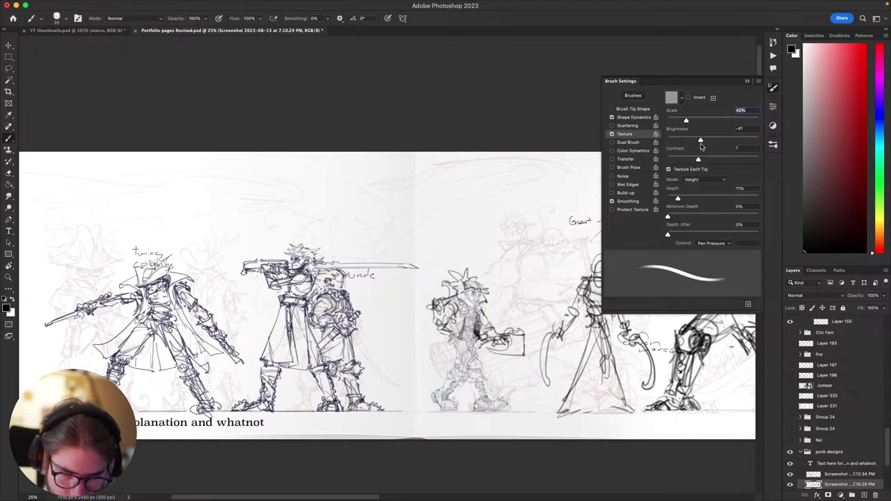
left_click(596, 214)
mouse_move(545, 271)
left_mouse_down()
mouse_move(554, 290)
mouse_move(530, 250)
mouse_move(550, 204)
left_mouse_up()
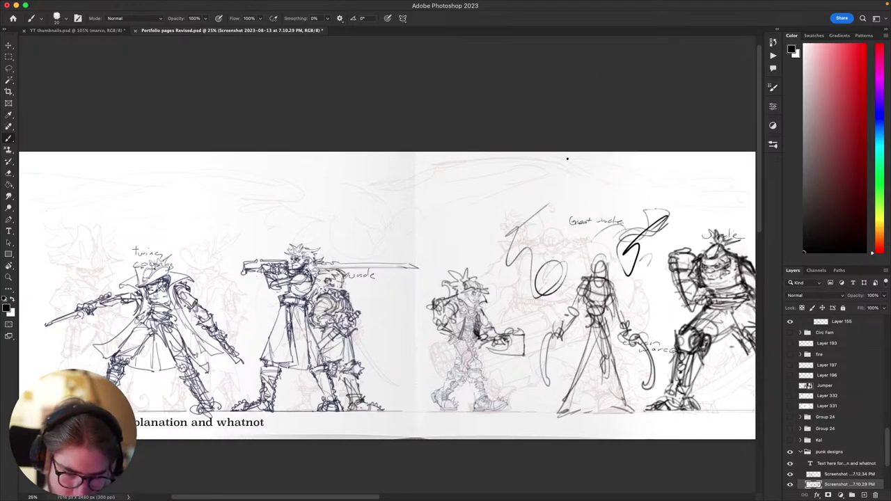
key("super+z")
key("super+z")
- Test the brightened brush with curved and straight strokes beside the "Great uncle" note, and undo them
left_click_drag(521, 216, 513, 249)
left_click_drag(540, 223, 592, 196)
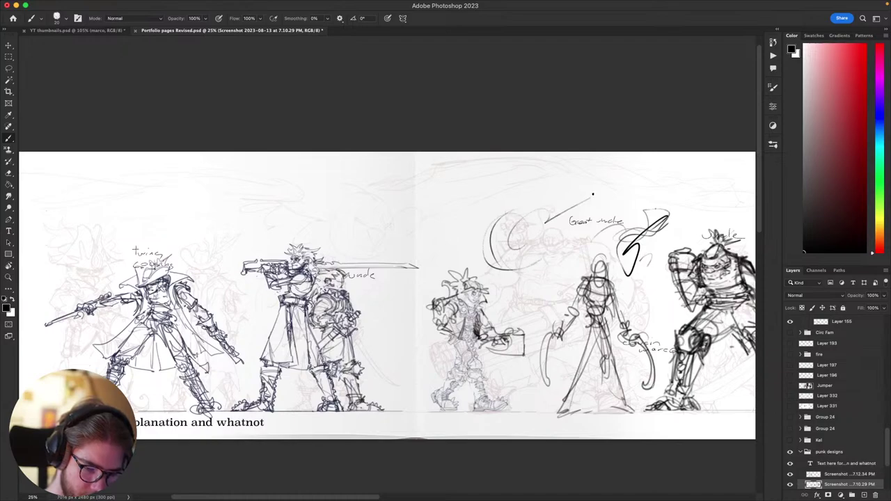
key("super+z")
key("super+z")
key("super+z")
mouse_move(527, 201)
left_mouse_down()
mouse_move(516, 234)
mouse_move(506, 216)
mouse_move(513, 260)
mouse_move(538, 259)
left_mouse_up()
key("super+z")
key("super+z")
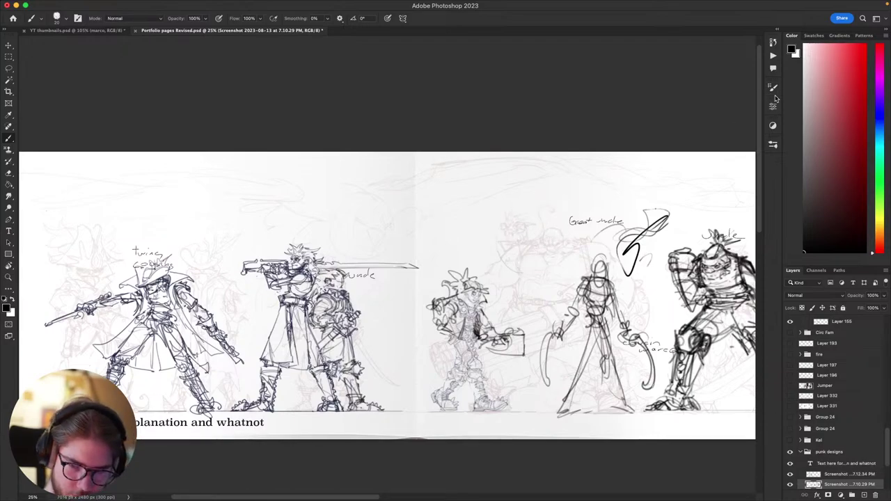
- Set the brush's texture depth to 7% and brightness to -73, then try it with strokes and undo them
left_click(773, 87)
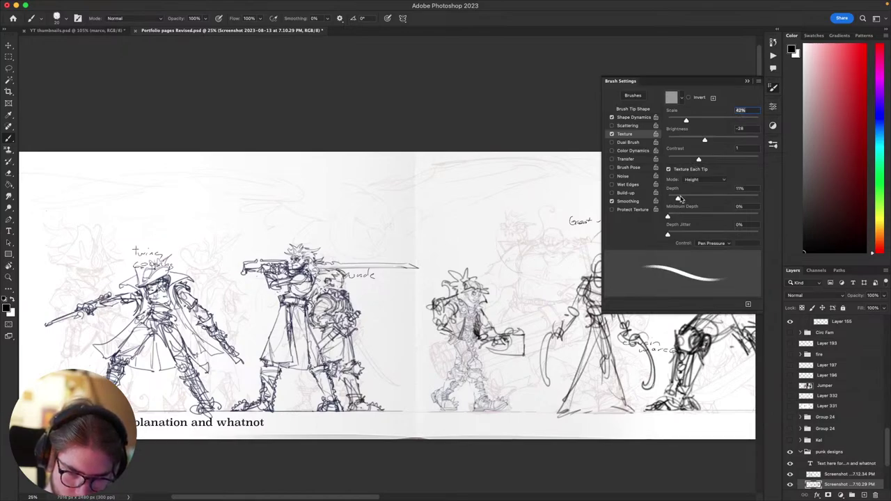
left_click_drag(678, 200, 674, 207)
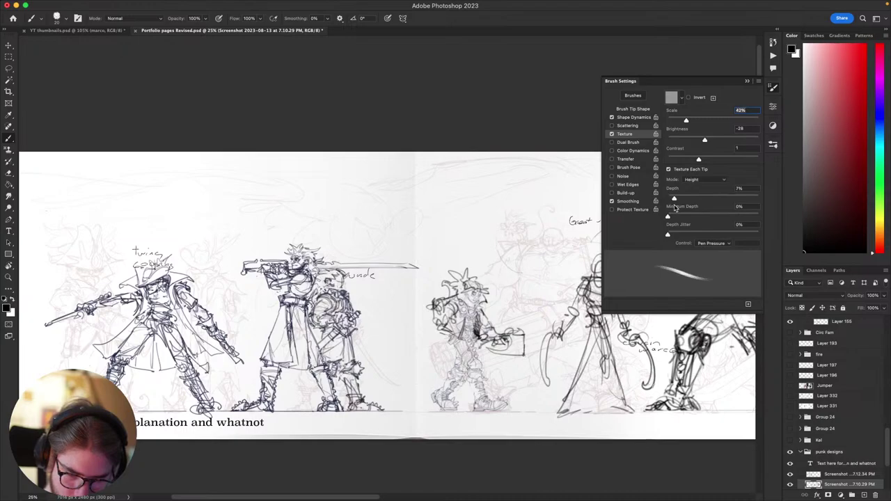
left_click_drag(704, 142, 688, 143)
left_click_drag(675, 200, 674, 200)
left_click(540, 238)
mouse_move(547, 270)
left_mouse_down()
mouse_move(534, 239)
mouse_move(537, 282)
mouse_move(574, 255)
mouse_move(539, 269)
mouse_move(530, 291)
mouse_move(540, 263)
left_mouse_up()
key("super+z")
key("super+z")
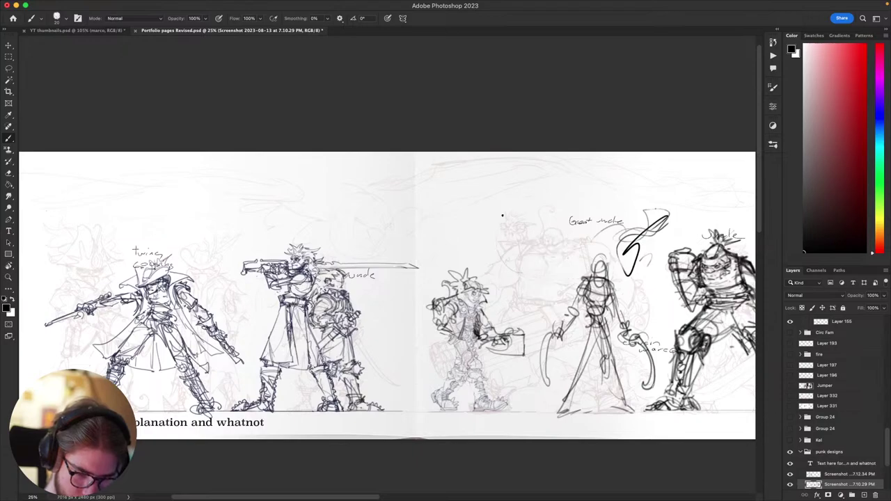
- Try the retuned brush with long and curved strokes between the box-carrying and hooked-blade figures, and undo them
mouse_move(536, 209)
left_mouse_down()
mouse_move(495, 223)
mouse_move(564, 184)
mouse_move(545, 258)
mouse_move(523, 273)
mouse_move(556, 287)
left_mouse_up()
key("super+z")
mouse_move(534, 215)
left_mouse_down()
mouse_move(533, 294)
mouse_move(559, 275)
mouse_move(523, 290)
mouse_move(536, 299)
left_mouse_up()
key("super+z")
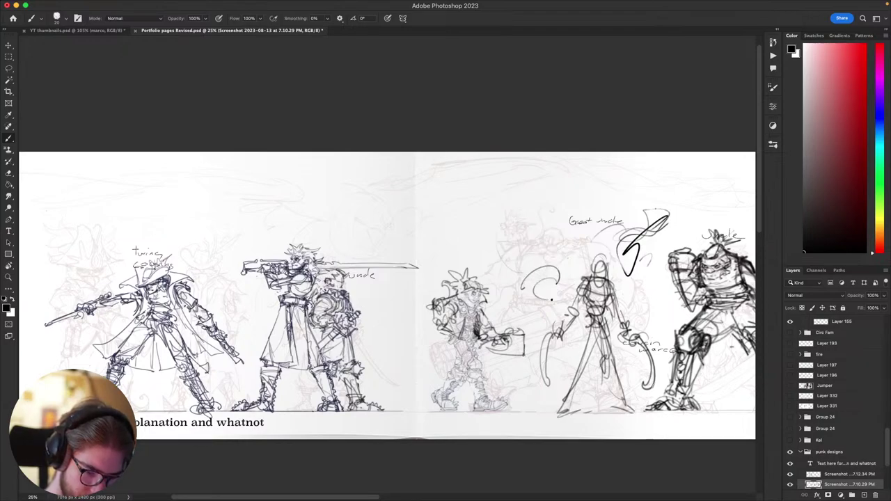
key("super+z")
key("super+z")
- Check the HB modified preset among the brush presets and compare it with more trial strokes, undoing them
right_click(532, 203)
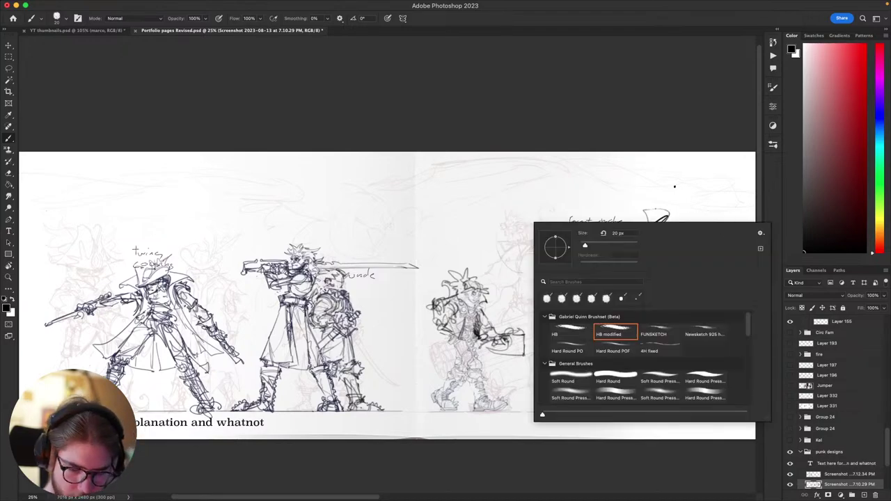
left_click(661, 178)
mouse_move(670, 174)
left_mouse_down()
mouse_move(668, 200)
mouse_move(594, 201)
mouse_move(615, 181)
mouse_move(679, 187)
mouse_move(701, 202)
mouse_move(638, 186)
mouse_move(561, 195)
left_mouse_up()
key("super+z")
key("super+z")
right_click(578, 167)
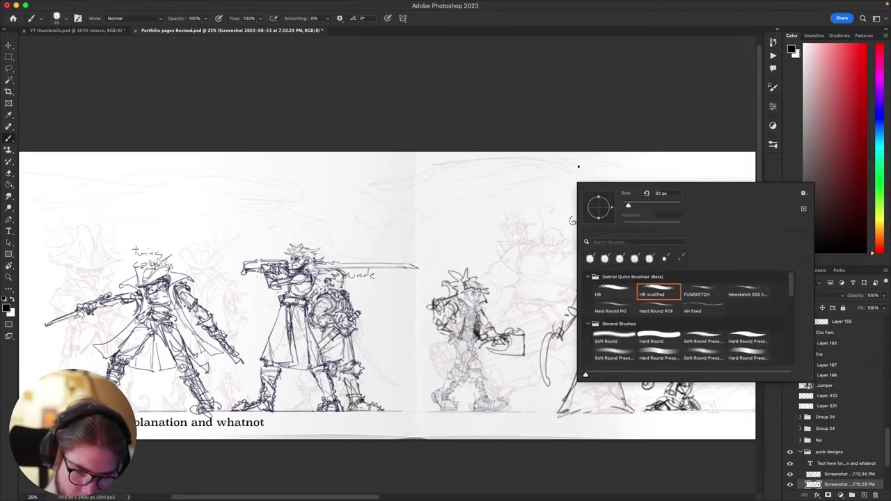
left_click(554, 234)
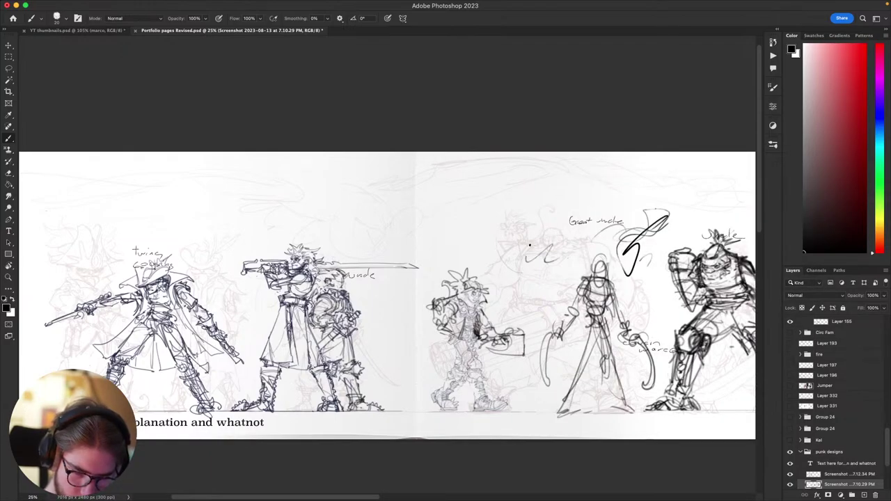
- Save the current brush as a new preset named "HB modified", including tool settings but not the brush size
left_click(774, 87)
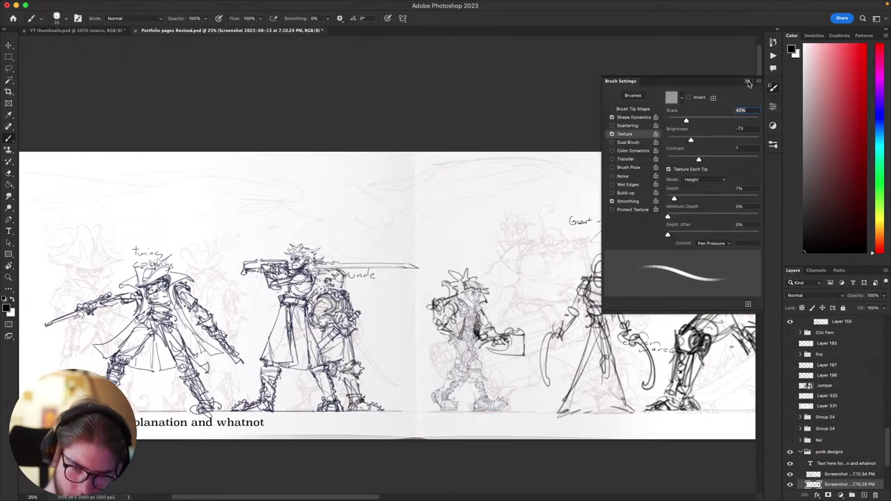
left_click(749, 81)
left_click(771, 87)
left_click(759, 82)
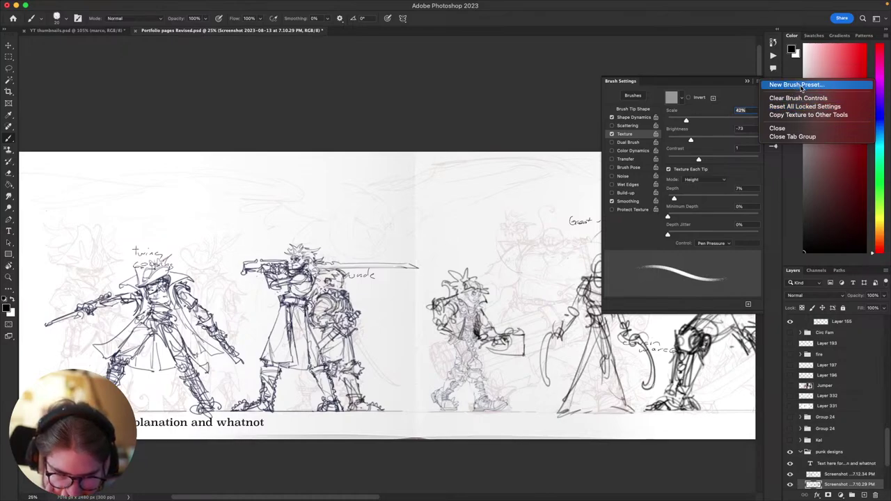
left_click(801, 85)
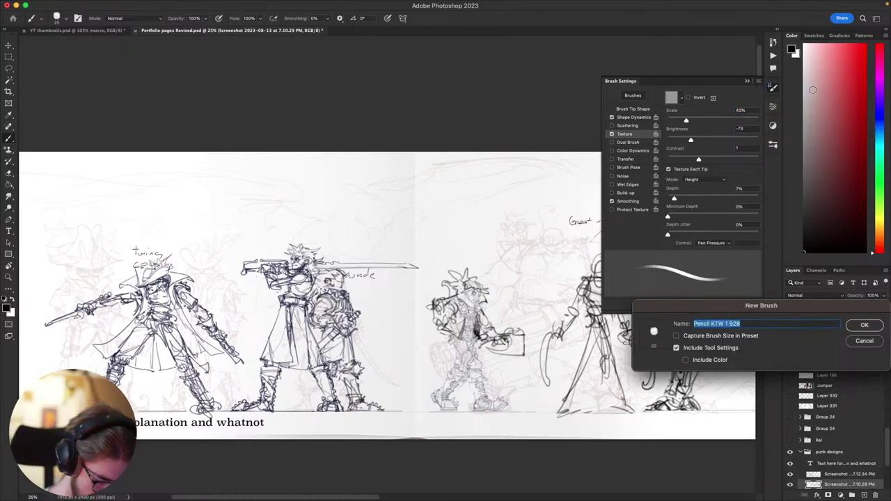
type("HB modified")
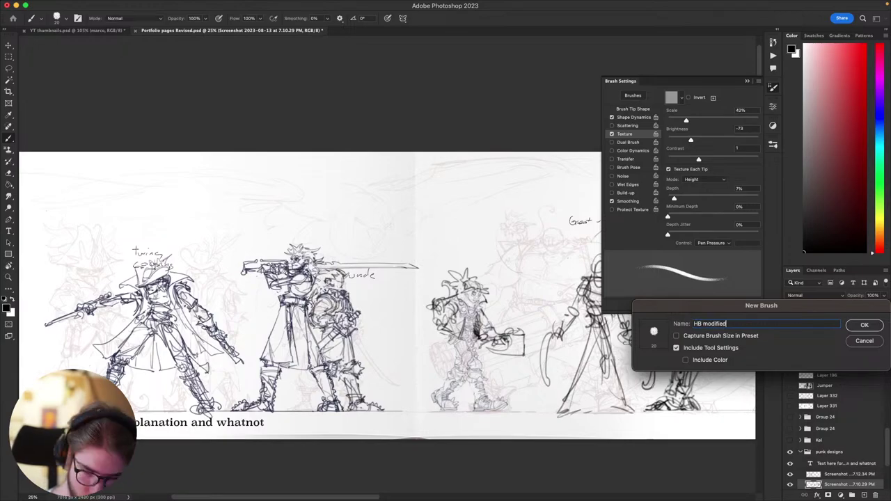
key("Return")
key("F5")
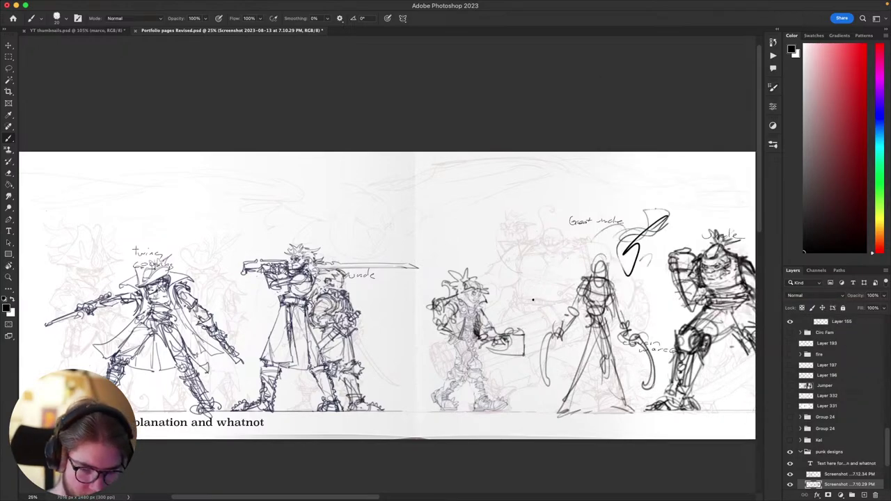
- Lasso the leftover test strokes beside the hooked-blade figure's head and delete them
key("l")
scroll(534, 278, "right", 2)
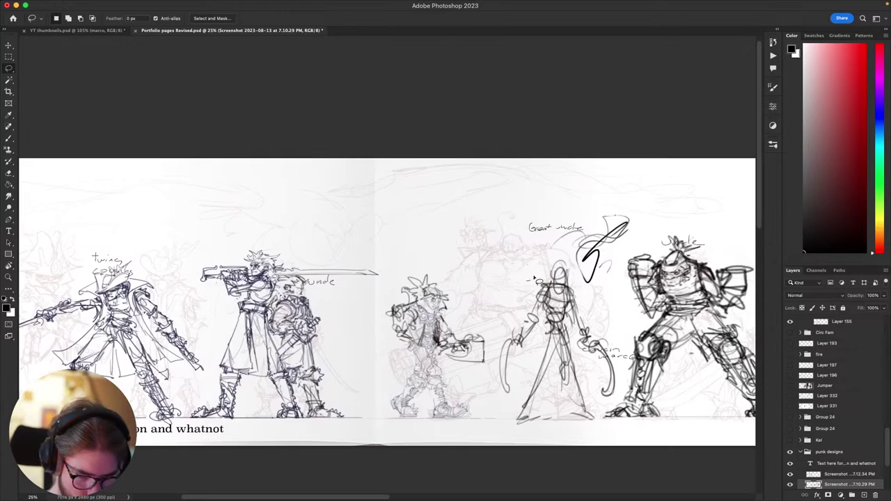
key("b")
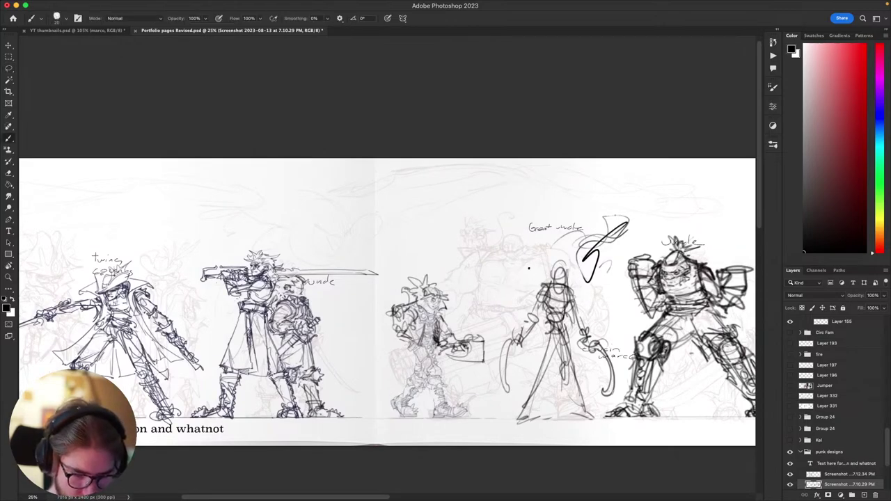
key("l")
scroll(543, 293, "right", 2)
scroll(543, 292, "up", 2)
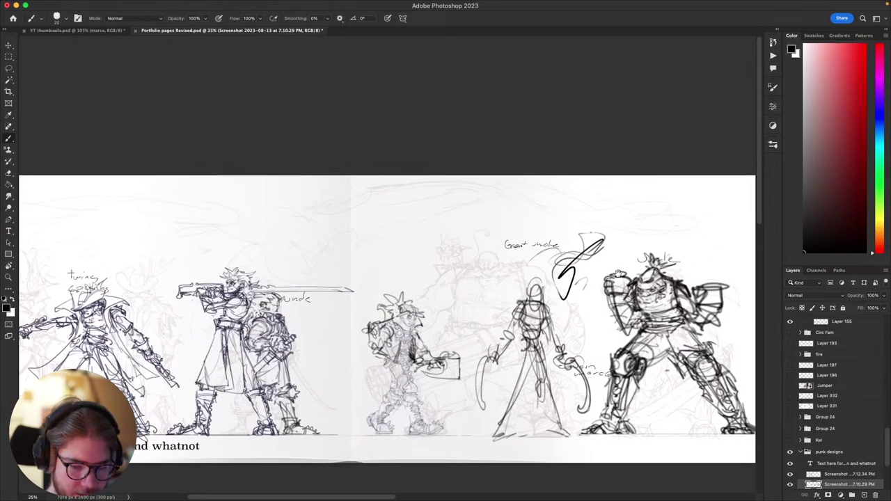
mouse_move(583, 301)
left_mouse_down()
mouse_move(536, 327)
mouse_move(638, 206)
left_mouse_up()
key("Delete")
- Handwrite the label "biggest" with the brush above the large armoured figure on the right page
scroll(639, 207, "down", 3)
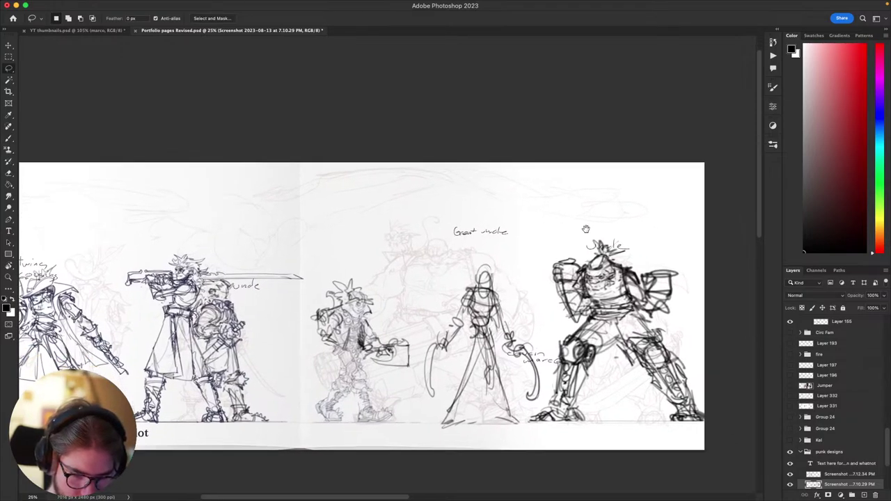
scroll(644, 259, "down", 3)
scroll(648, 279, "left", 4)
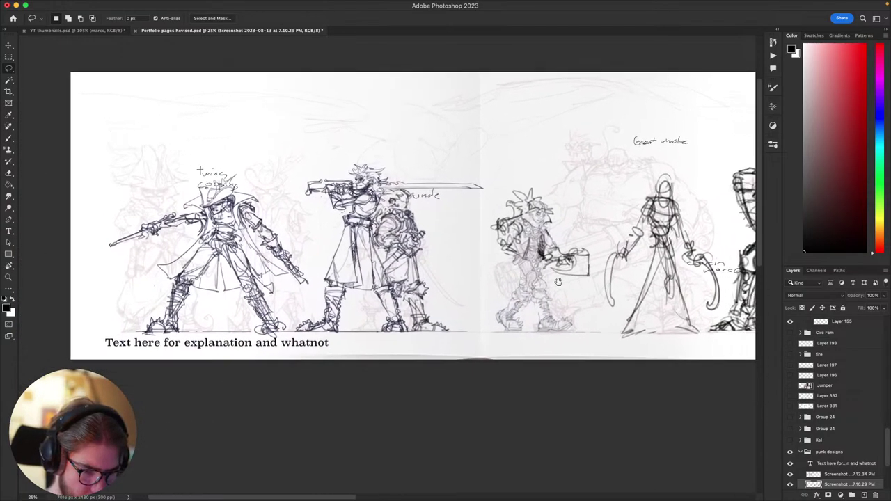
scroll(655, 300, "right", 1)
scroll(658, 307, "right", 5)
scroll(658, 308, "up", 3)
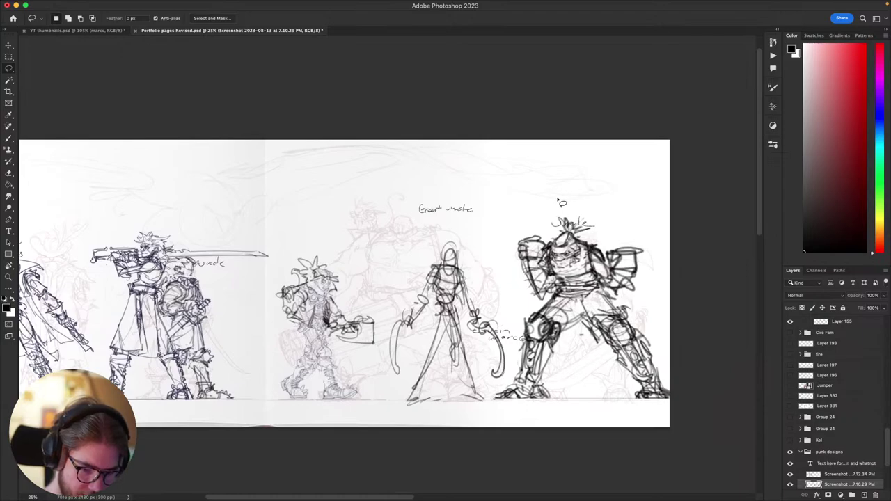
key("b")
left_click_drag(555, 203, 597, 208)
left_click_drag(593, 204, 607, 202)
- Collapse the punk designs group and hide the lower Group 15 in the Cousins group, removing the faint background sketch
left_click(807, 452)
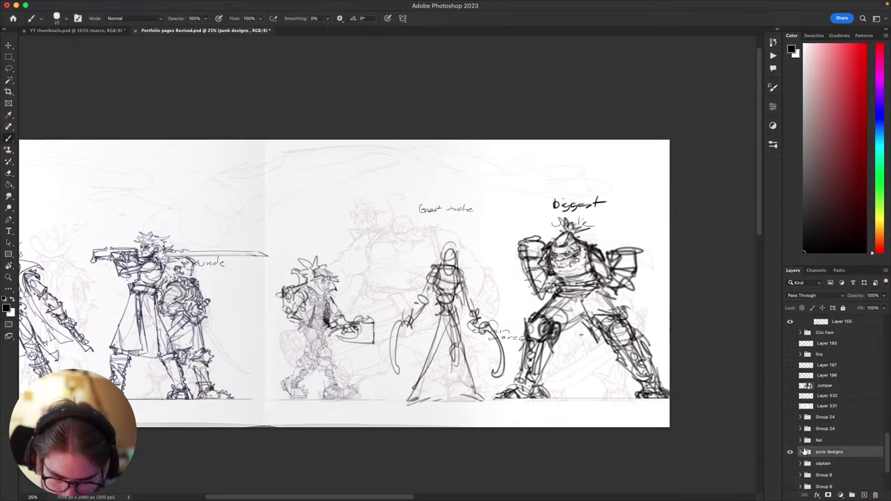
left_click_drag(886, 437, 888, 420)
left_click(807, 351)
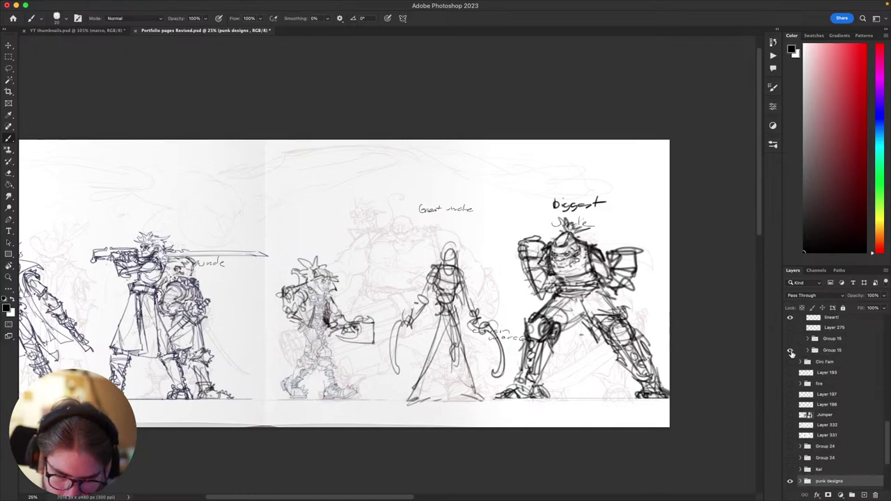
left_click(790, 351)
- Select the large armoured figure's sketch layer on the canvas and return to the Brush tool
left_click_drag(705, 337, 754, 346)
key("v")
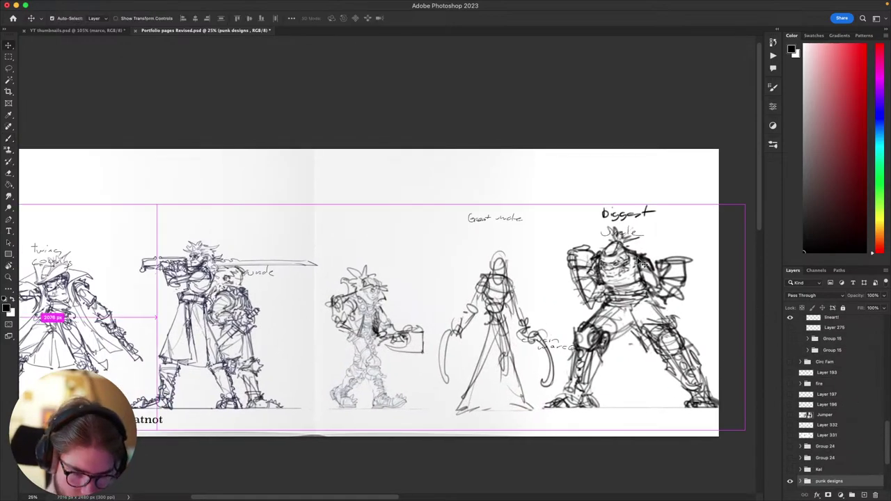
left_click(647, 259, "super")
left_click_drag(647, 260, 683, 240)
key("b")
left_click_drag(649, 315, 711, 342)
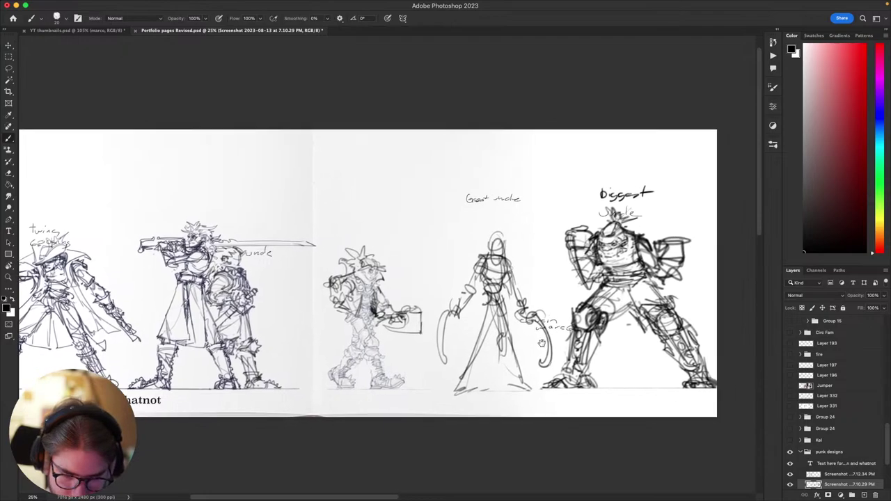
scroll(698, 352, "left", 5)
scroll(589, 334, "right", 4)
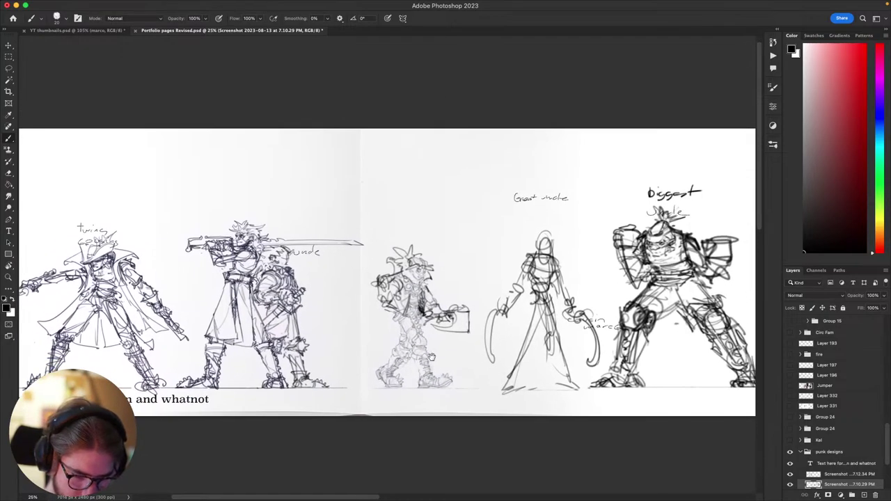
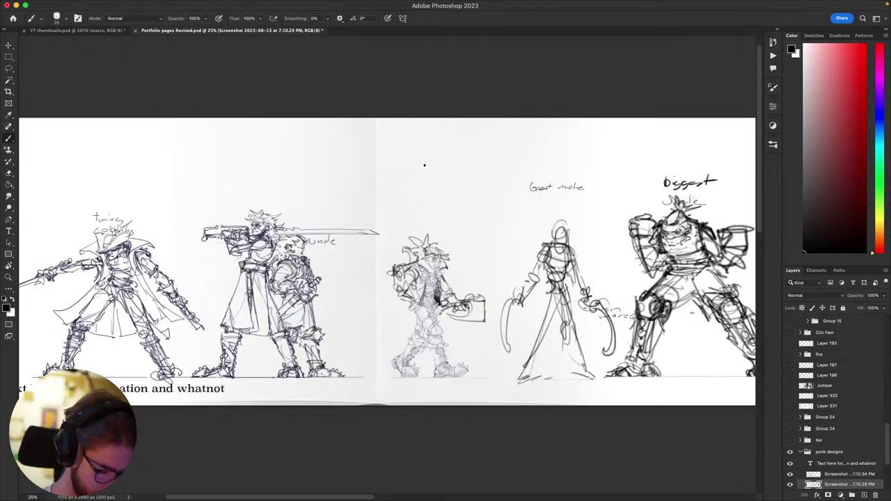
- Find which Cousins layer holds the handwritten notes by toggling the visibility of lineart! and Layer 275
key("v")
left_click(535, 189, "super")
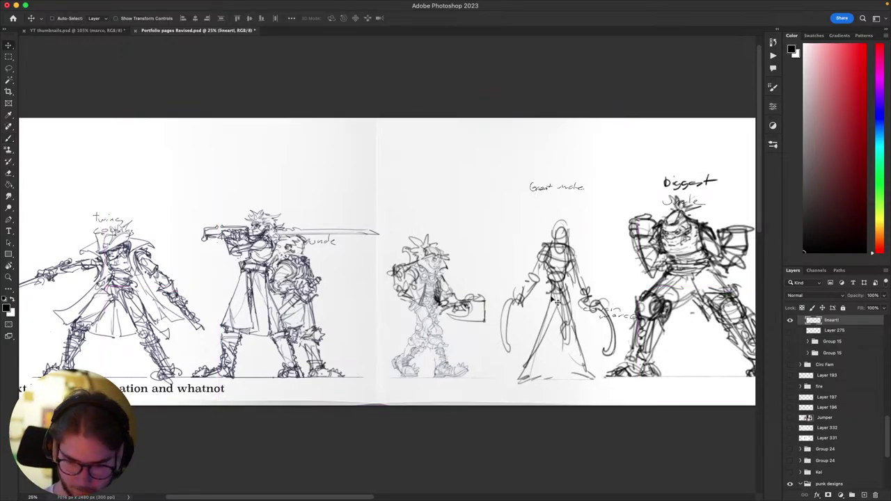
left_click(790, 321)
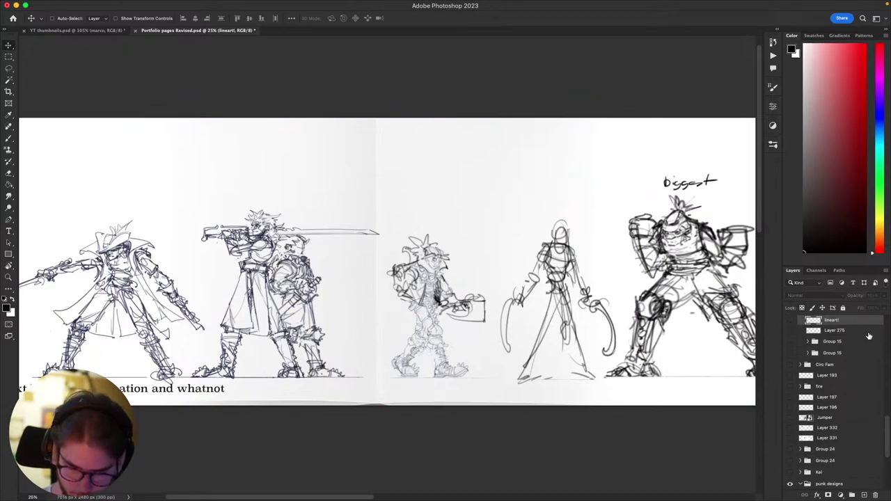
scroll(888, 411, "up", 3)
left_click(791, 378)
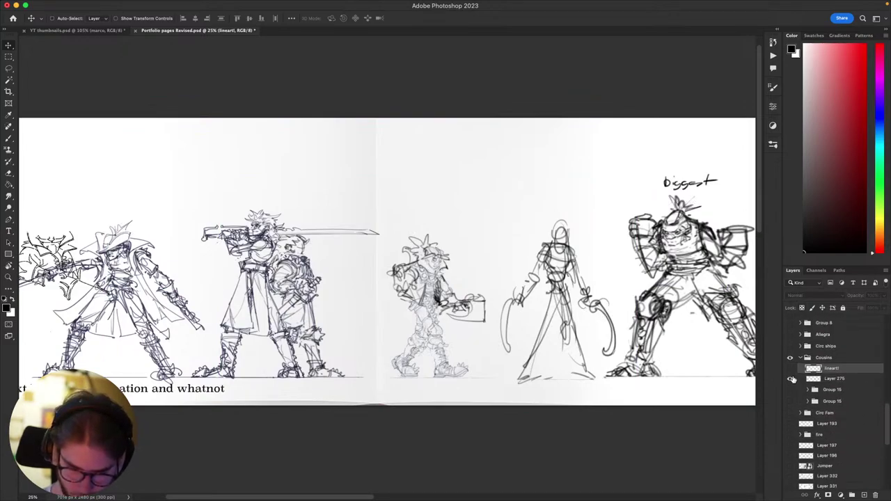
left_click(791, 379)
left_click(801, 359)
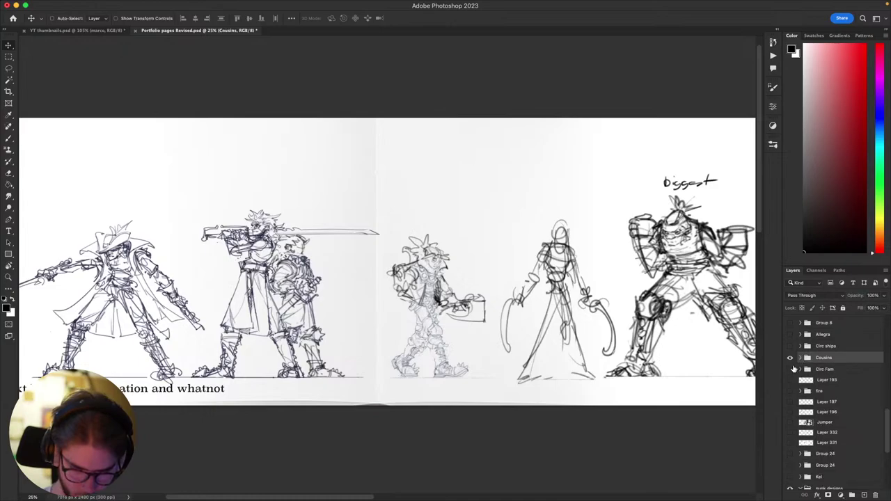
left_click(800, 358)
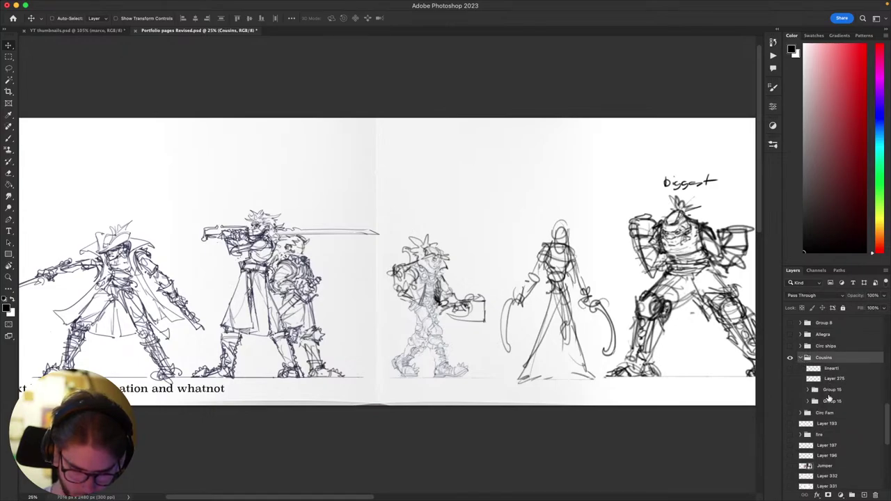
left_click(790, 369)
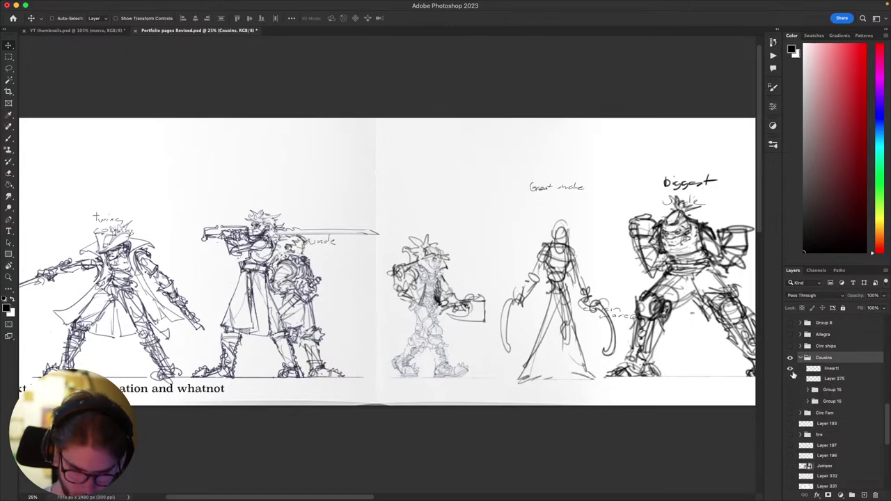
- Check both Group 15 groups by toggling their visibility, and hide and collapse the Cousins group
left_click(791, 403)
left_click(791, 402)
left_click(790, 391)
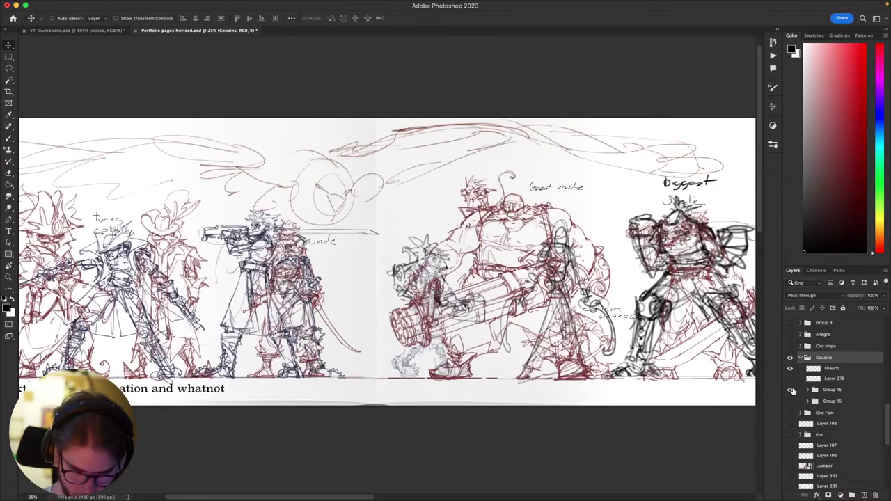
left_click(791, 391)
left_click(791, 391)
left_click(791, 358)
left_click(800, 358)
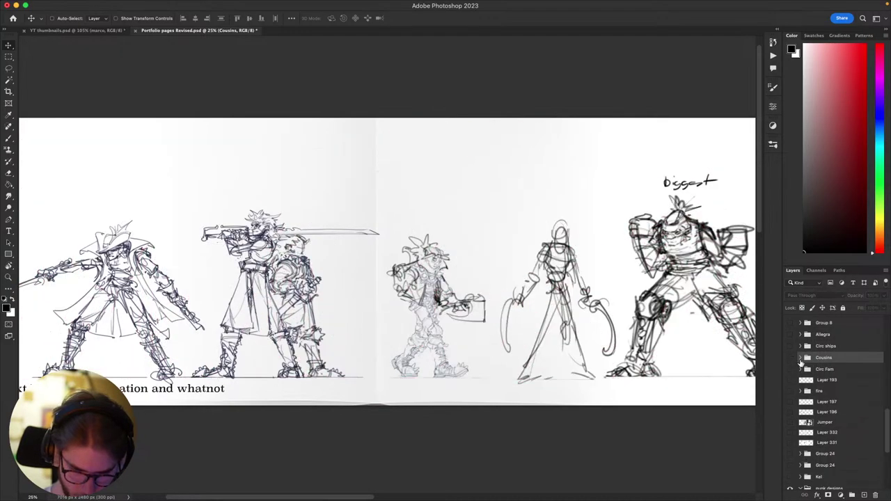
- Try shifting the right-page character sketches slightly up and to the right, and undo the move
left_click_drag(692, 244, 699, 241)
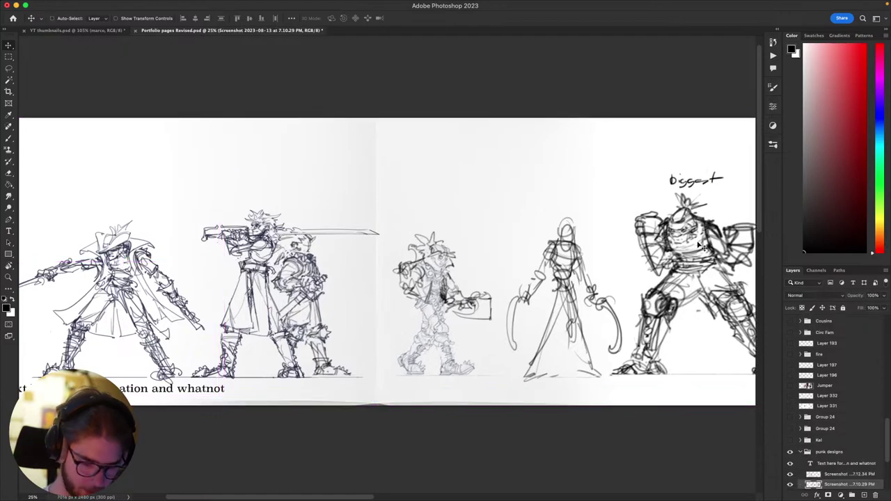
key("super+z")
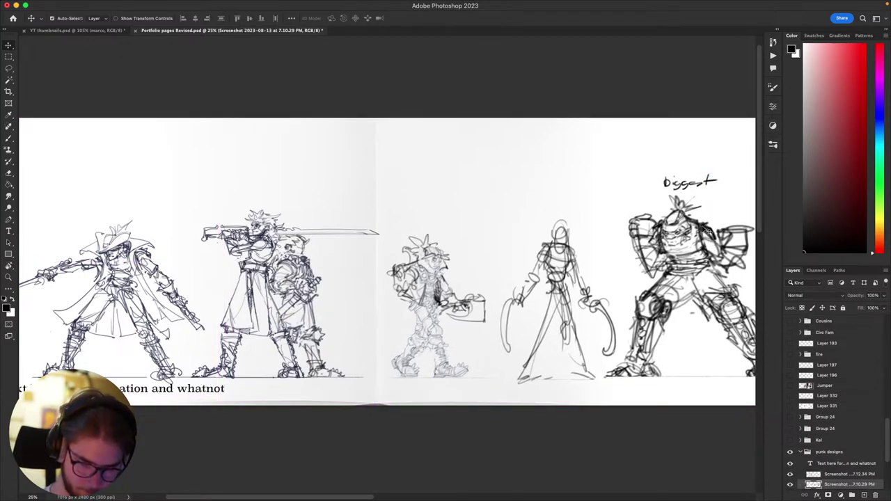
left_click_drag(674, 284, 677, 266)
- Try loose brush strokes around and above the slim figure with the curved blades, undoing each one
key("b")
mouse_move(520, 322)
left_mouse_down()
mouse_move(635, 342)
mouse_move(654, 350)
left_mouse_up()
key("super+z")
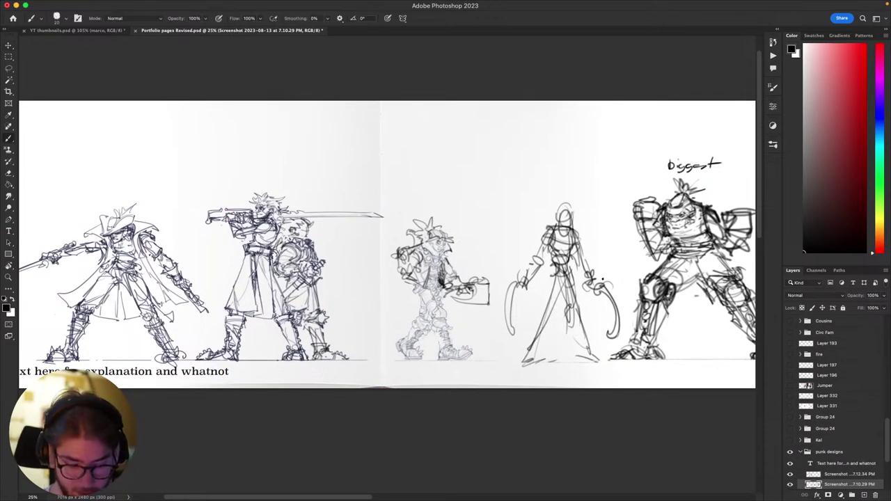
left_click_drag(623, 281, 618, 136)
key("super+z")
mouse_move(621, 224)
left_mouse_down()
mouse_move(621, 181)
mouse_move(605, 167)
left_mouse_up()
key("cmd+z")
mouse_move(463, 194)
left_mouse_down()
mouse_move(567, 165)
mouse_move(506, 256)
left_mouse_up()
key("super+z")
mouse_move(479, 167)
left_mouse_down()
mouse_move(525, 154)
mouse_move(613, 167)
mouse_move(611, 126)
left_mouse_up()
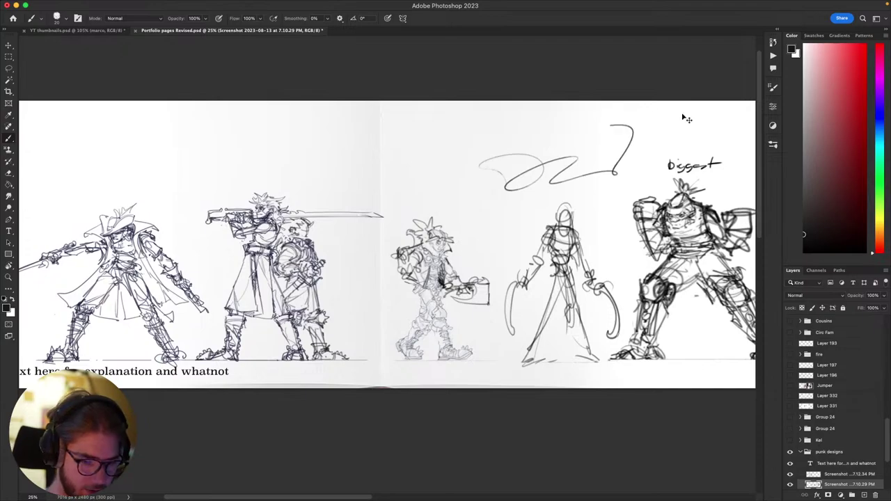
key("super+z")
- Select the Screenshot 7.12.34 PM layer in the punk designs group, which holds the left-page sketches
left_click_drag(605, 242, 624, 234)
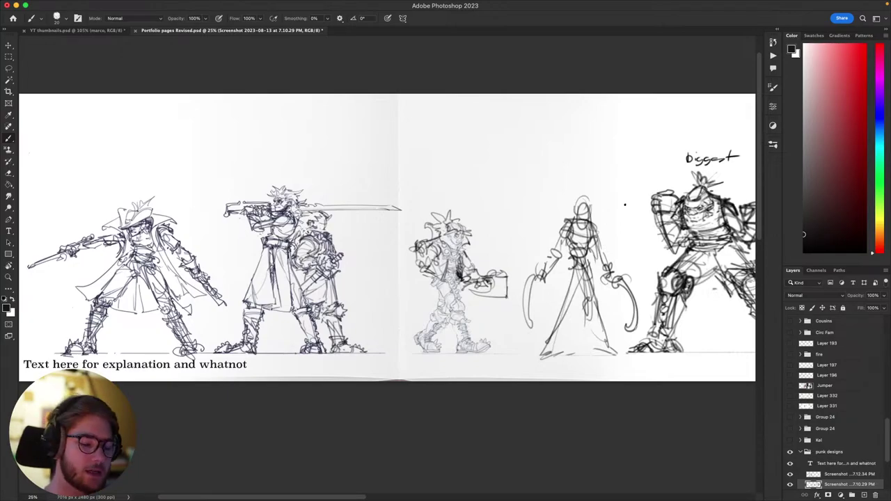
mouse_move(513, 335)
left_mouse_down()
mouse_move(439, 317)
mouse_move(560, 323)
mouse_move(479, 327)
mouse_move(428, 353)
left_mouse_up()
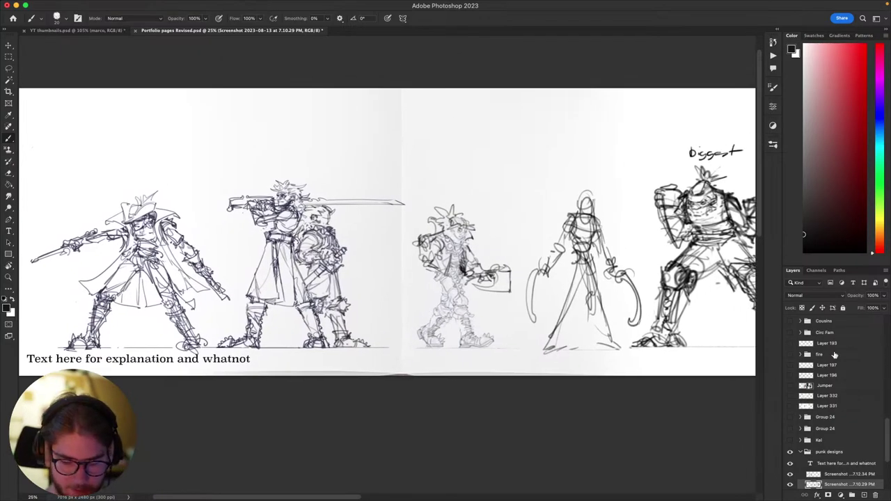
left_click(830, 475)
key("ctrl+t")
scroll(445, 314, "left", 5)
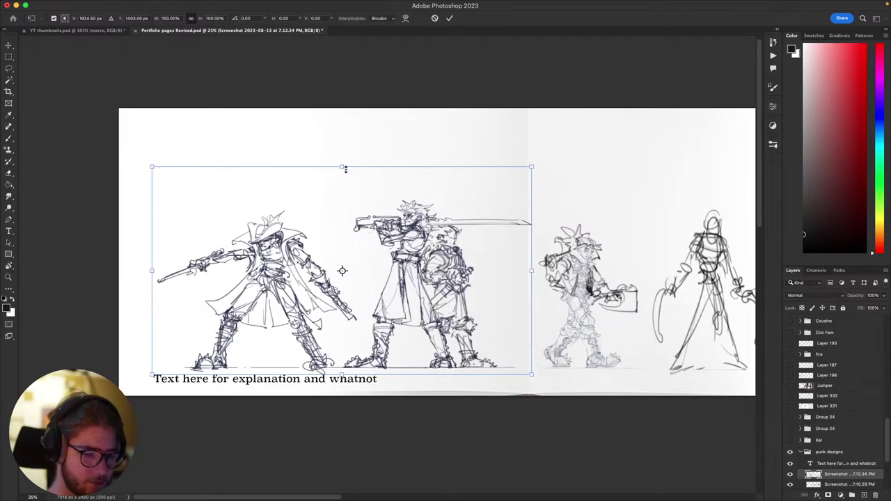
left_click_drag(345, 169, 342, 193)
mouse_move(409, 296)
left_mouse_down()
mouse_move(348, 304)
mouse_move(363, 331)
mouse_move(361, 318)
left_mouse_up()
key("Escape")
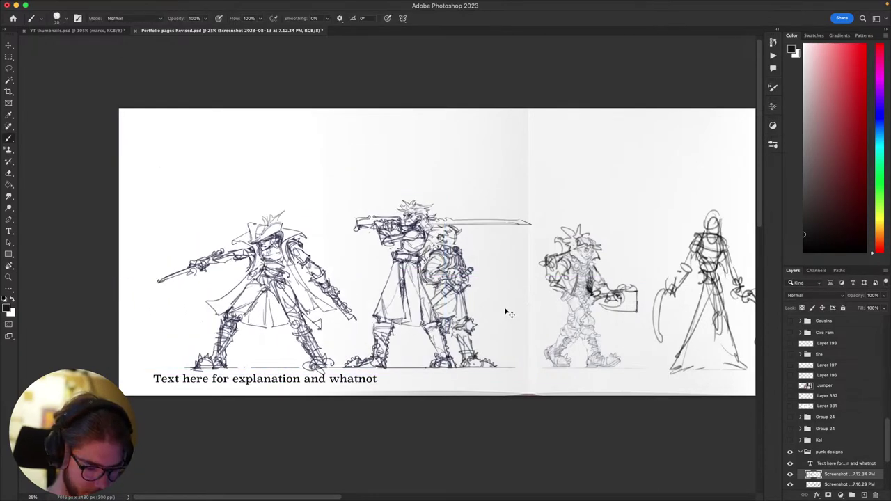
- Scale the left-page character sketches proportionally to about 85% from their bottom edge and nudge them up about 12 px
key("ctrl+t")
left_click_drag(342, 167, 342, 197)
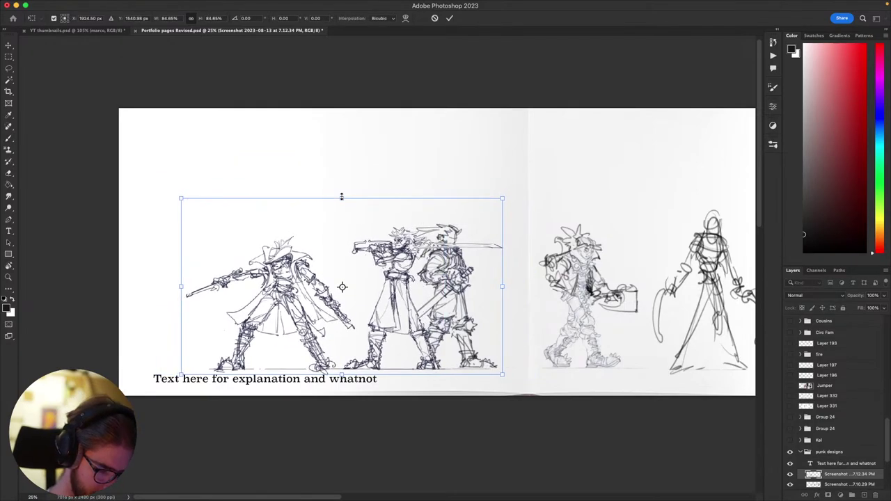
key("Up")
key("Up")
key("Up")
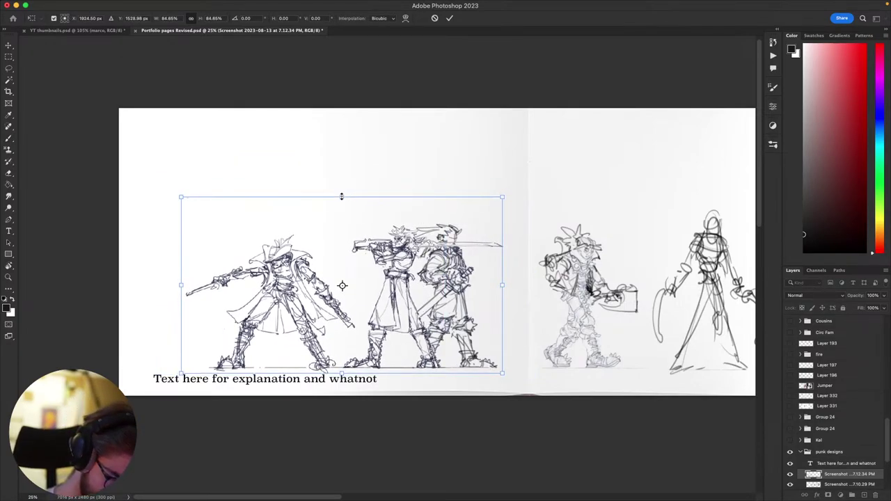
- Nudge the sketch layer of the figures on the left page slightly down and apply the transformation
key("Down")
key("Down")
key("Down")
key("Down")
key("Return")
key("b")
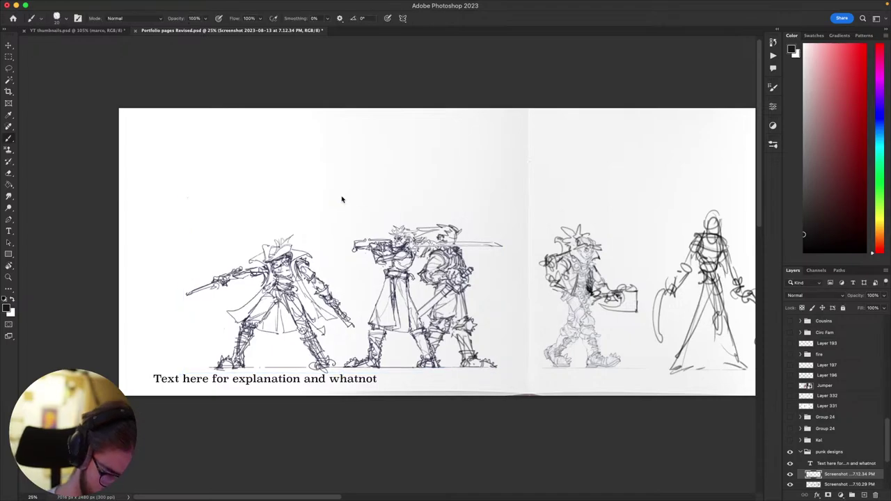
- Cut the strip beneath the left-page figures' feet out of the sketch layer with a rectangular selection
key("m")
left_click_drag(512, 394, 184, 367)
key("super+x")
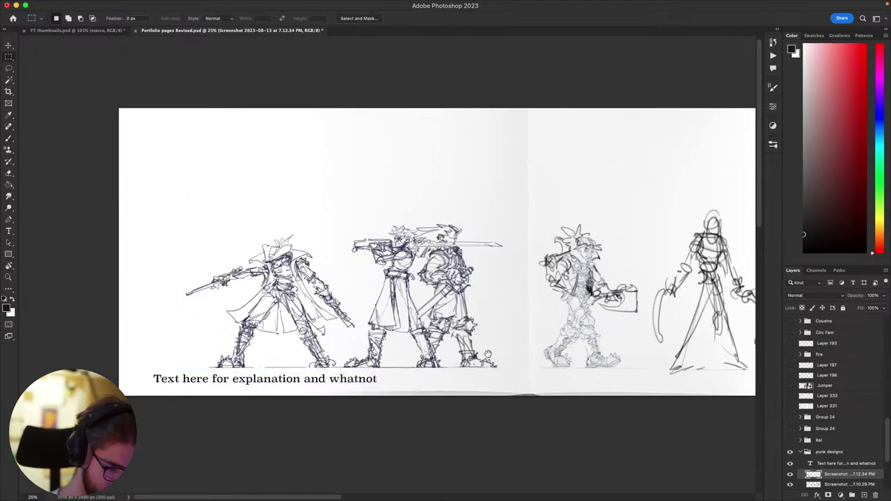
- Lasso the middle figure with the sword on its shoulder, scale it to 127.10% and shift it slightly right
key("b")
mouse_move(481, 294)
left_mouse_down()
mouse_move(480, 303)
mouse_move(405, 328)
left_mouse_up()
key("l")
mouse_move(434, 240)
left_mouse_down()
mouse_move(402, 371)
mouse_move(327, 432)
mouse_move(272, 414)
left_mouse_up()
mouse_move(284, 357)
left_mouse_down()
mouse_move(251, 267)
mouse_move(453, 264)
left_mouse_up()
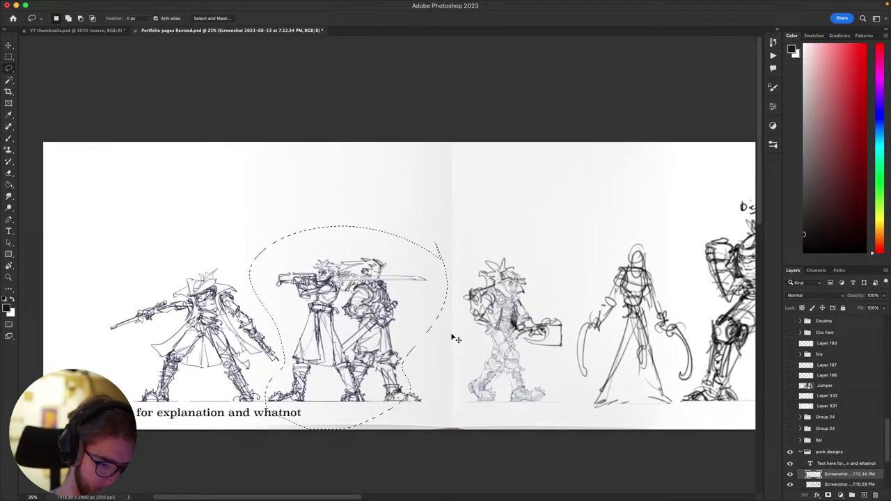
key("ctrl+t")
left_click_drag(349, 226, 363, 171)
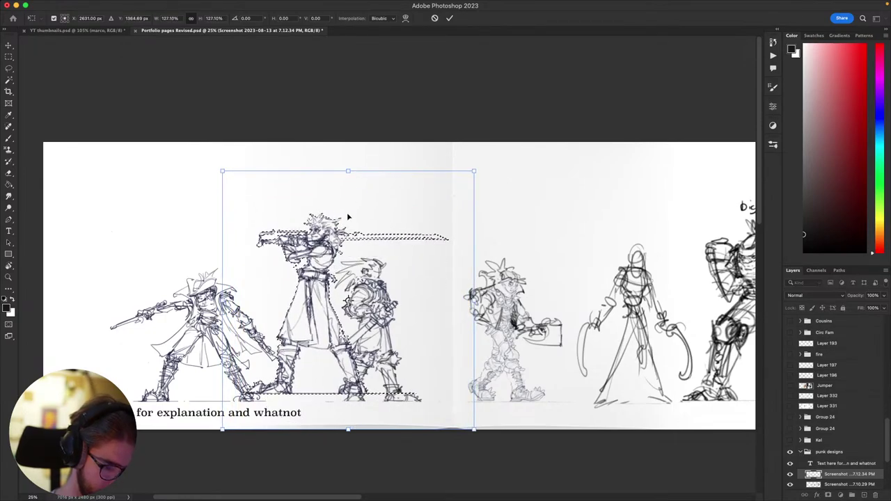
mouse_move(338, 248)
left_mouse_down()
mouse_move(343, 257)
mouse_move(340, 248)
left_mouse_up()
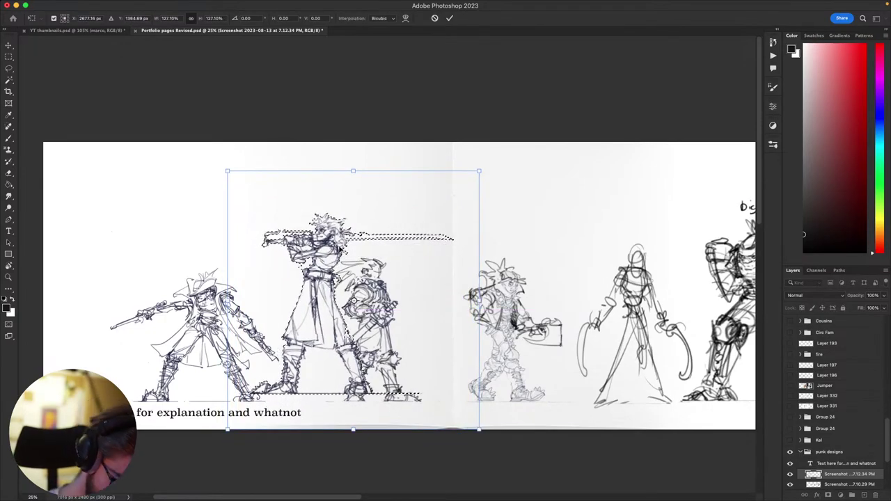
- Nudge the enlarged sword figure down until its feet meet the ground line, apply the transformation and deselect
key("Down")
key("Down")
key("Down")
key("Down")
key("Down")
key("Down")
key("Down")
key("Down")
key("Down")
key("Down")
key("Down")
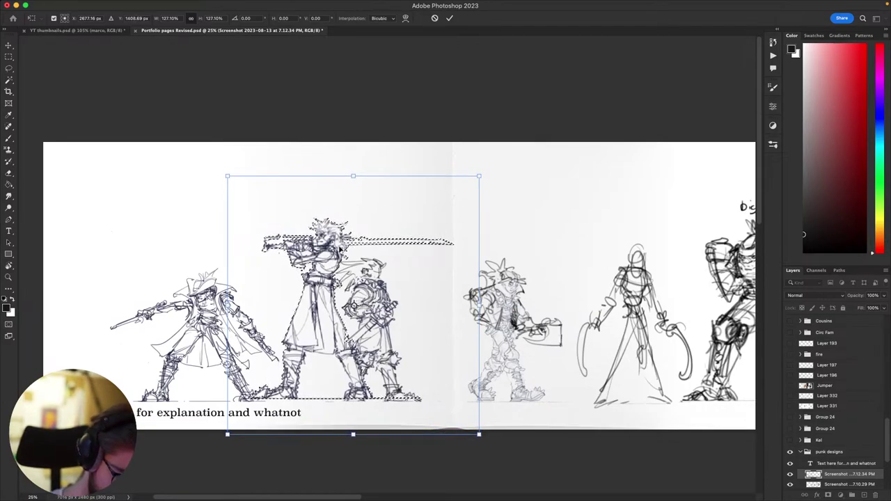
key("Down")
key("Down")
key("Down")
key("Down")
key("Down")
key("Down")
key("Down")
key("Down")
key("Down")
key("Down")
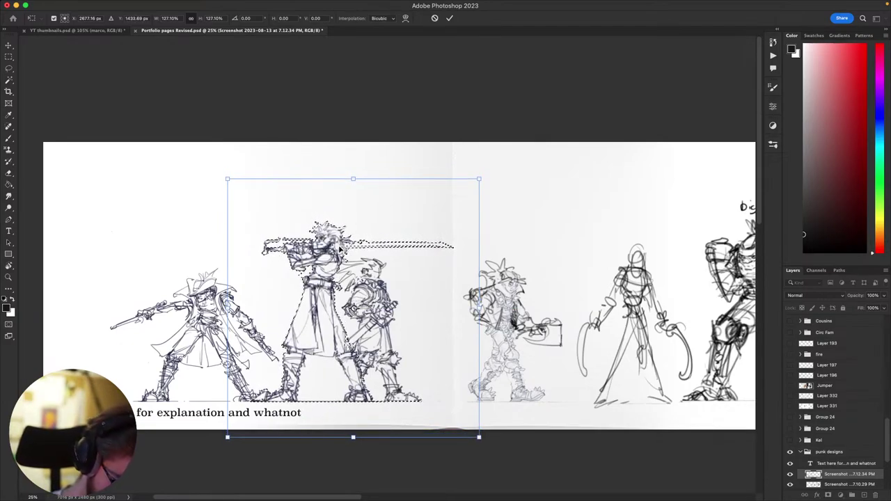
key("Return")
key("super+d")
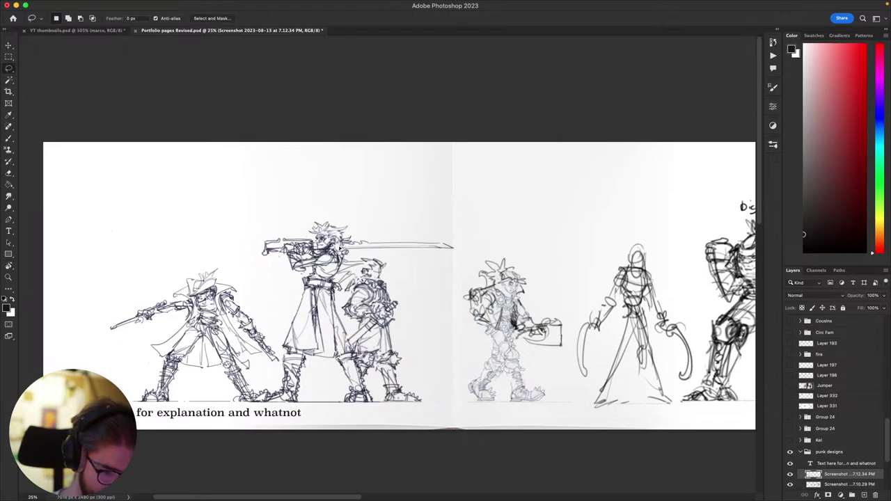
- Move the layer with the hatted figure and the tall sword figure left, clear of the third swordsman
key("v")
mouse_move(352, 371)
left_mouse_down()
mouse_move(285, 371)
mouse_move(333, 349)
left_mouse_up()
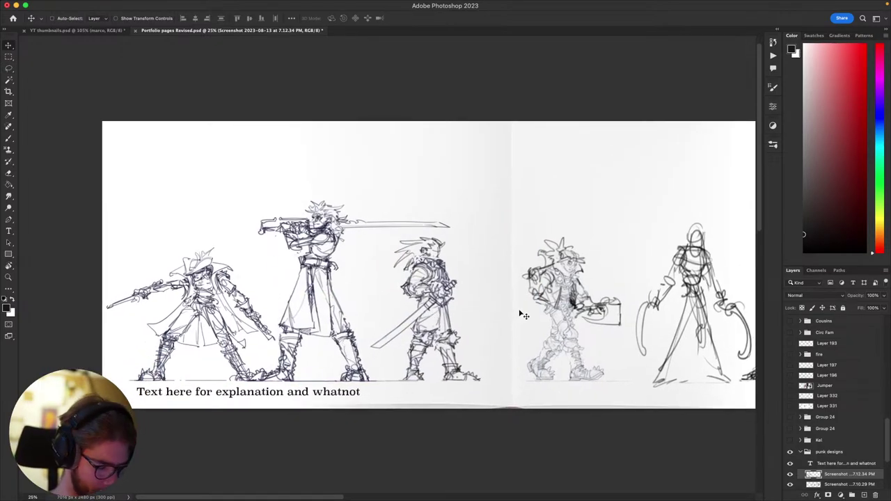
- Examine the spacing and relative heights of the figures across both pages of the spread
left_click_drag(477, 304, 394, 278)
left_click_drag(576, 277, 562, 346)
left_click_drag(426, 355, 556, 329)
left_click_drag(490, 311, 493, 224)
left_click_drag(485, 240, 492, 321)
left_click_drag(486, 261, 499, 266)
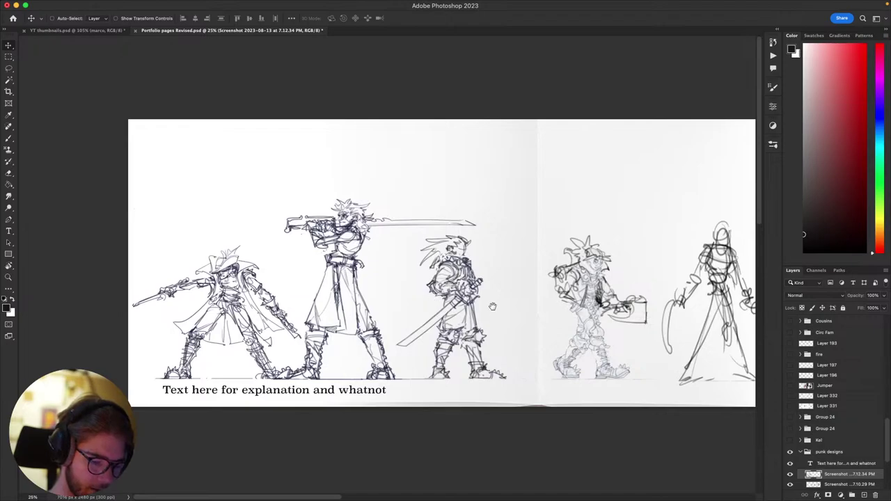
mouse_move(493, 307)
left_mouse_down()
mouse_move(439, 291)
mouse_move(418, 258)
left_mouse_up()
key("b")
mouse_move(469, 346)
left_mouse_down()
mouse_move(397, 361)
mouse_move(466, 362)
mouse_move(481, 324)
mouse_move(460, 339)
left_mouse_up()
scroll(459, 340, "right", 10)
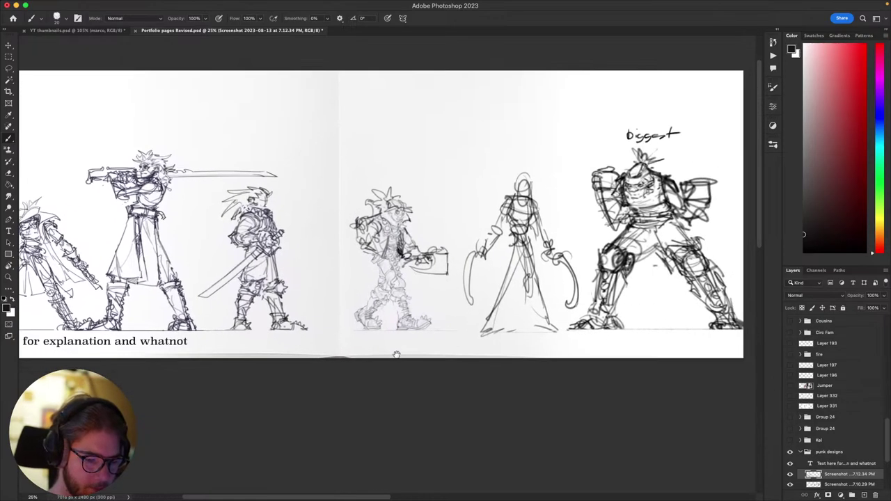
scroll(447, 367, "left", 8)
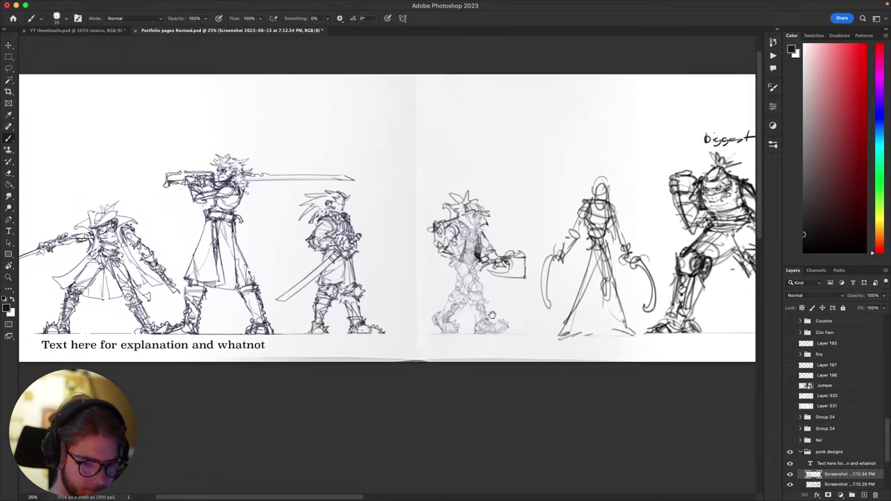
scroll(447, 326, "left", 7)
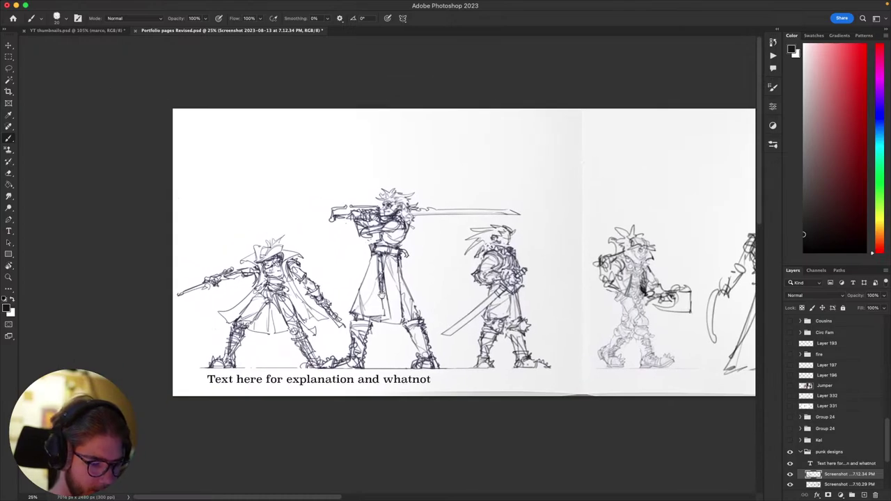
- Lasso the hatted figure's outstretched weapon arm, rotate it 122.20° so the blade points up, and reattach it at the shoulder
left_click_drag(351, 299, 377, 323)
left_click_drag(314, 291, 369, 307)
key("l")
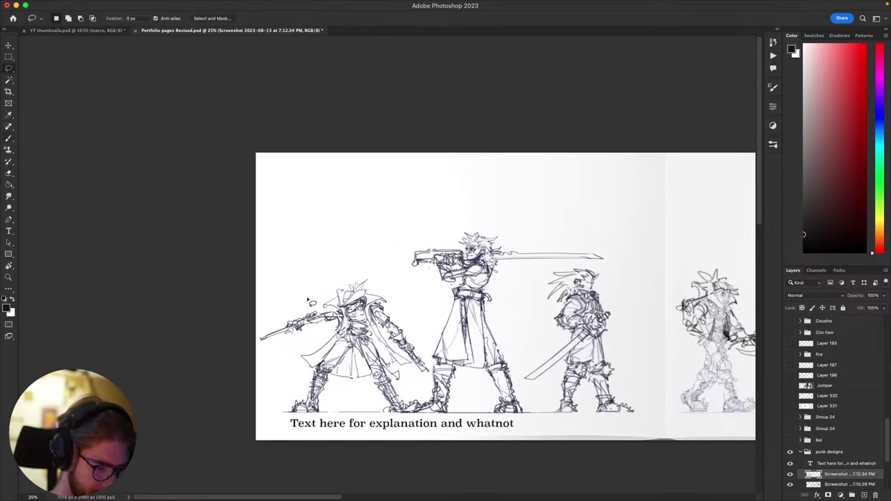
left_click_drag(304, 299, 284, 276)
key("ctrl+t")
left_click_drag(343, 281, 282, 411)
mouse_move(319, 326)
left_mouse_down()
mouse_move(339, 304)
mouse_move(359, 304)
left_mouse_up()
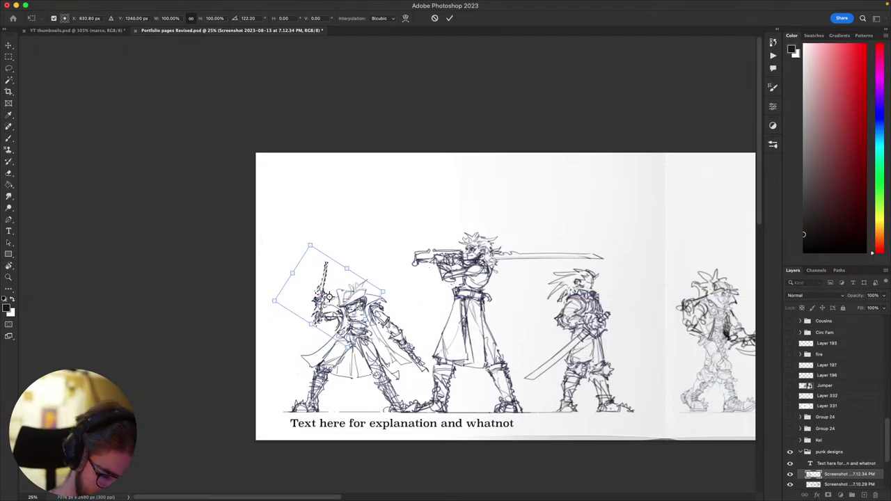
key("Return")
- Lasso the whole hatted figure, flip it horizontally, shift it slightly right and down, and deselect
scroll(460, 294, "down", 2)
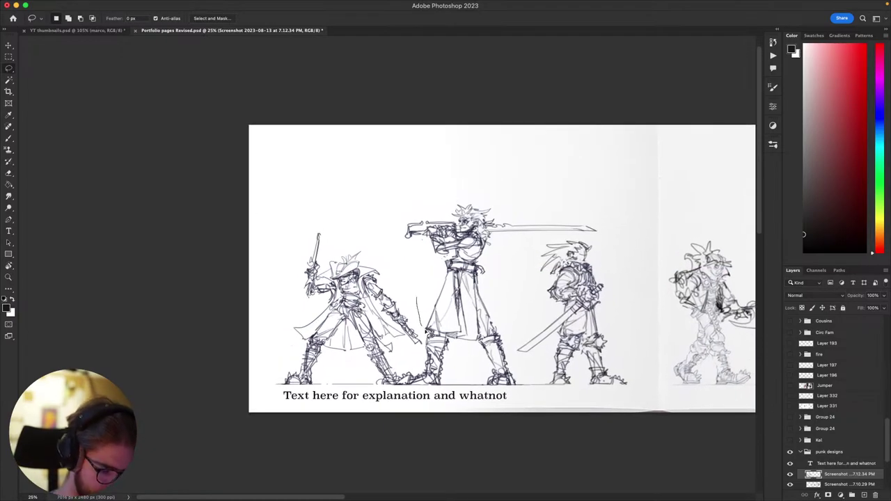
left_click_drag(427, 333, 402, 374)
mouse_move(239, 364)
left_mouse_down()
mouse_move(327, 218)
mouse_move(420, 272)
left_mouse_up()
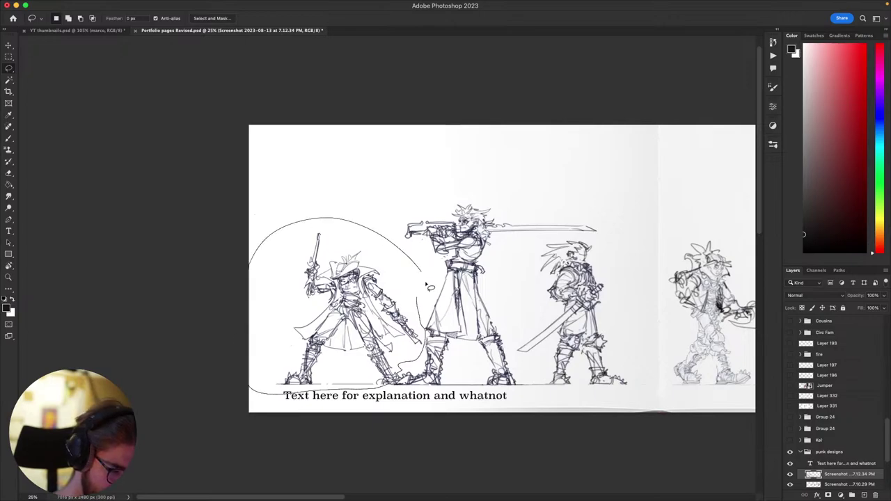
right_click(399, 289)
left_click(335, 377)
key("ctrl+t")
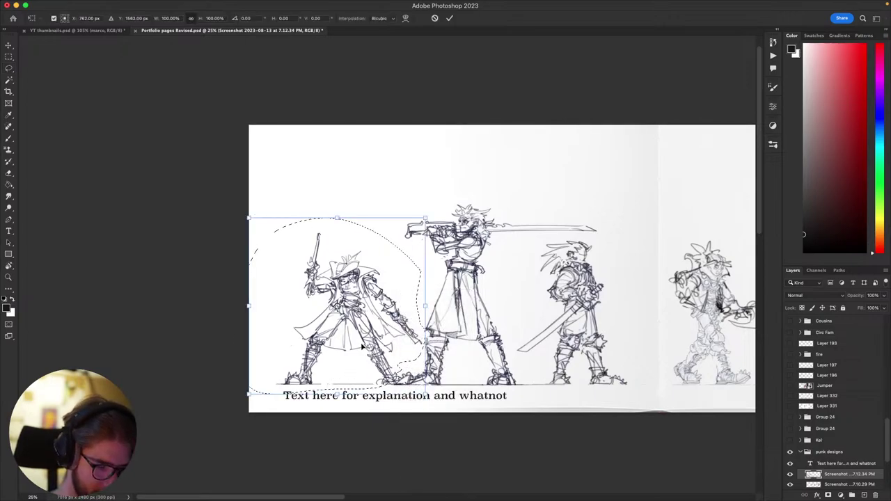
right_click(365, 261)
left_click(408, 479)
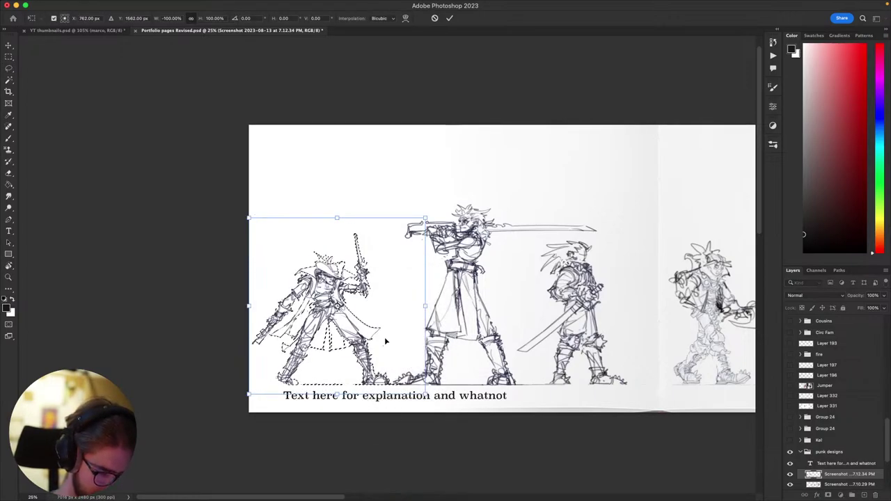
left_click_drag(384, 337, 395, 341)
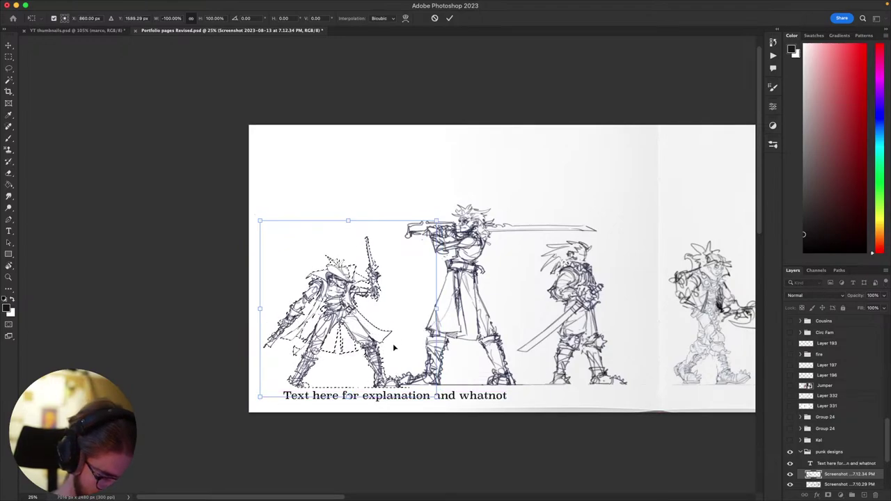
key("Return")
key("super+d")
- Lasso the hatted figure's lowered arm, rotate it to -17.31° and reposition it alongside the body
left_click_drag(338, 312, 347, 321)
mouse_move(282, 295)
left_mouse_down()
mouse_move(287, 373)
mouse_move(315, 336)
mouse_move(316, 261)
left_mouse_up()
key("ctrl+t")
left_click_drag(304, 344, 323, 350)
left_click_drag(440, 354, 422, 372)
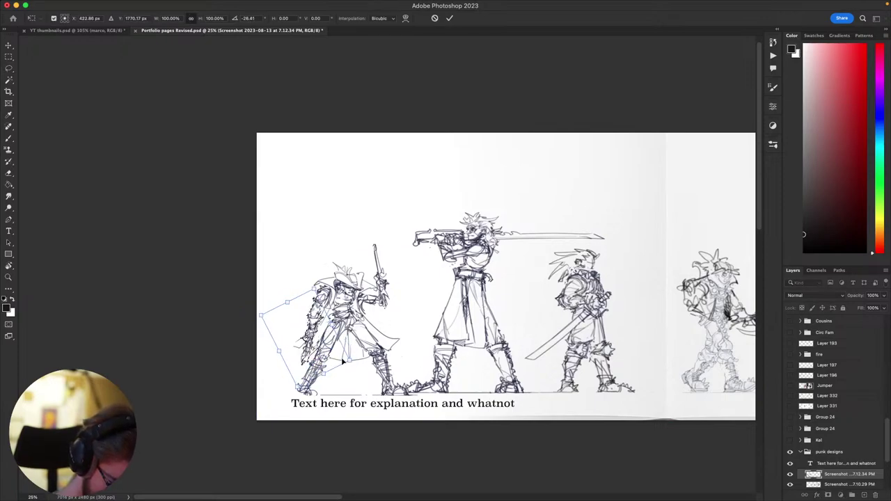
mouse_move(323, 356)
left_mouse_down()
mouse_move(301, 367)
mouse_move(317, 368)
left_mouse_up()
left_click_drag(394, 342, 393, 356)
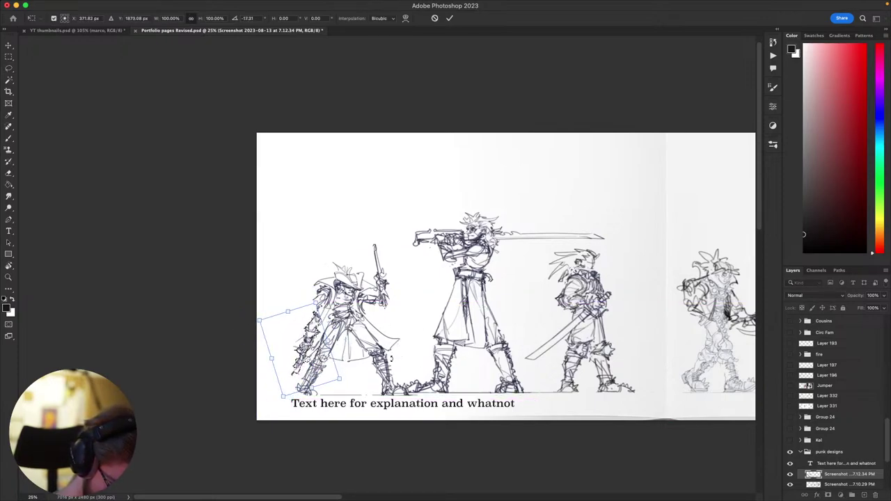
key("Return")
- Examine the silhouettes and size differences of the whole line-up at reduced and normal magnification
key("super+minus")
key("super+minus")
key("super+minus")
key("super+minus")
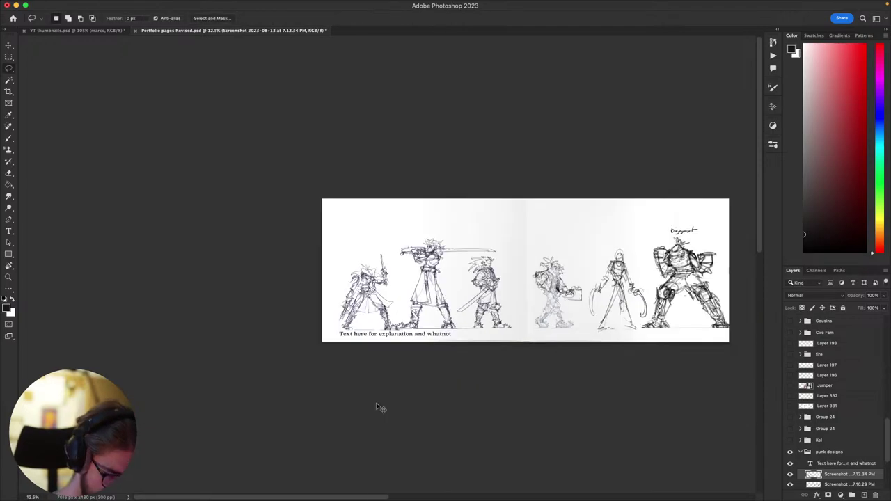
key("super+equal")
left_click_drag(593, 313, 462, 287)
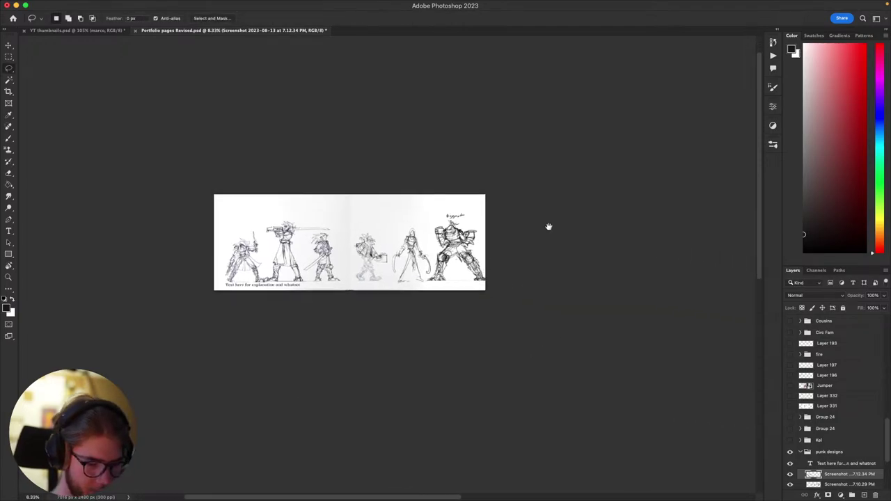
left_click_drag(542, 281, 612, 300)
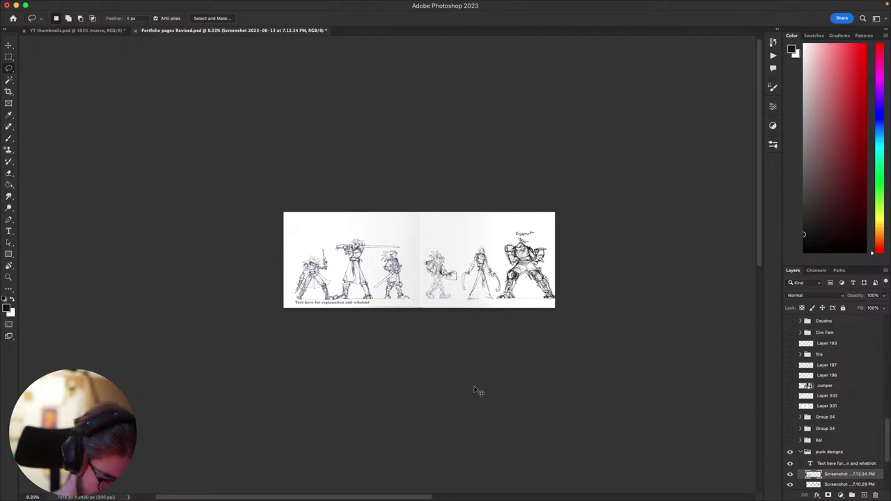
key("super+equal")
key("super+equal")
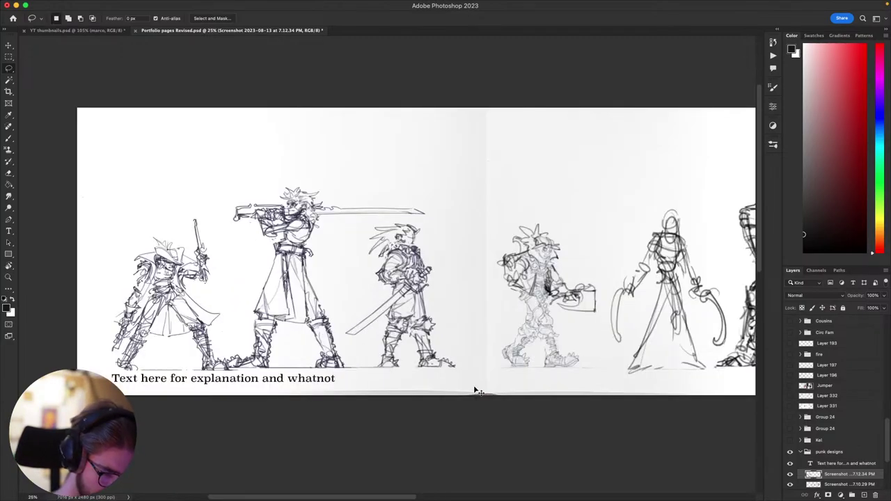
key("super+minus")
key("super+minus")
key("super+equal")
key("super+equal")
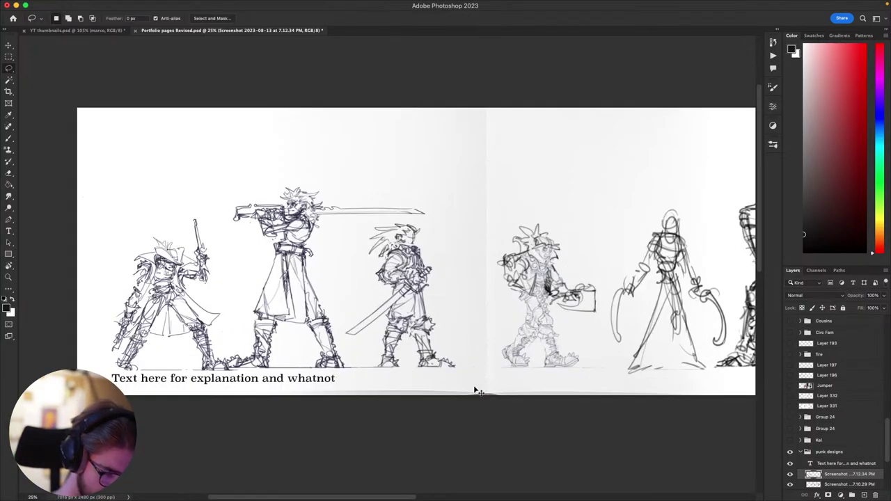
- Lasso the third swordsman on the left page and scale the figure down on the Screenshot ...7.10.29 PM layer
mouse_move(445, 302)
left_mouse_down()
mouse_move(367, 371)
mouse_move(344, 264)
mouse_move(432, 233)
mouse_move(452, 245)
left_mouse_up()
key("super+t")
key("Escape")
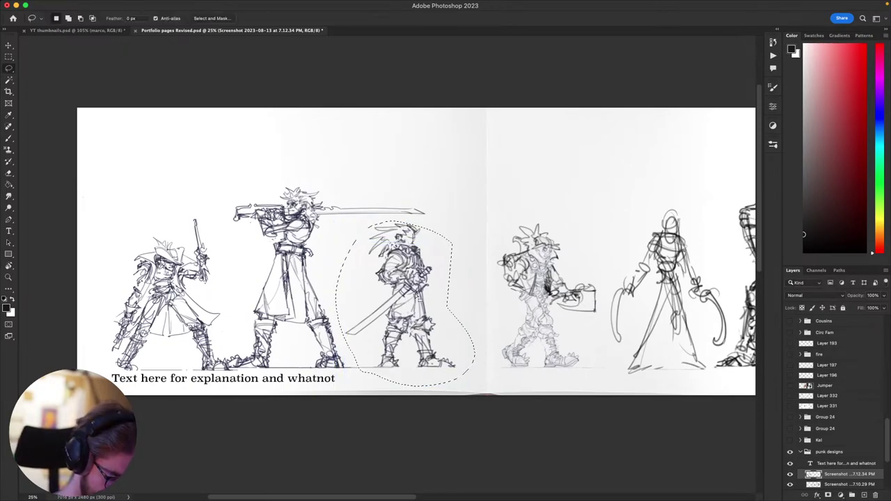
left_click(843, 484)
key("super+t")
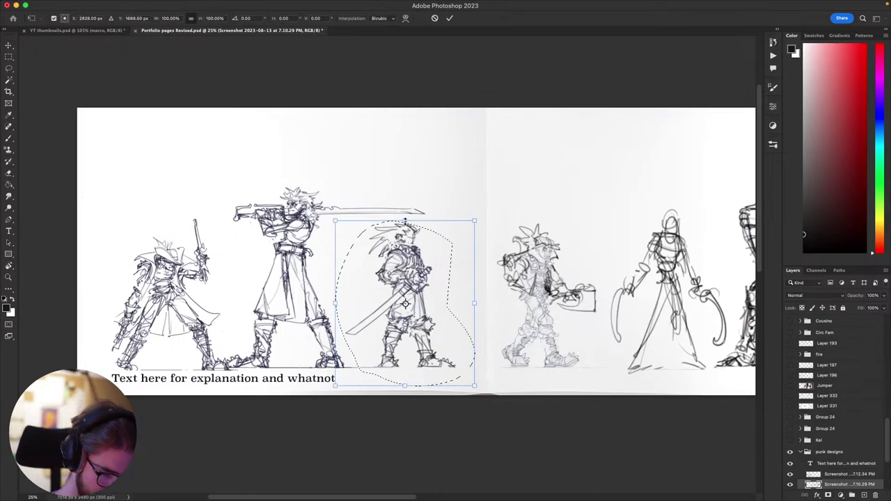
left_click_drag(400, 273, 395, 264)
key("Return")
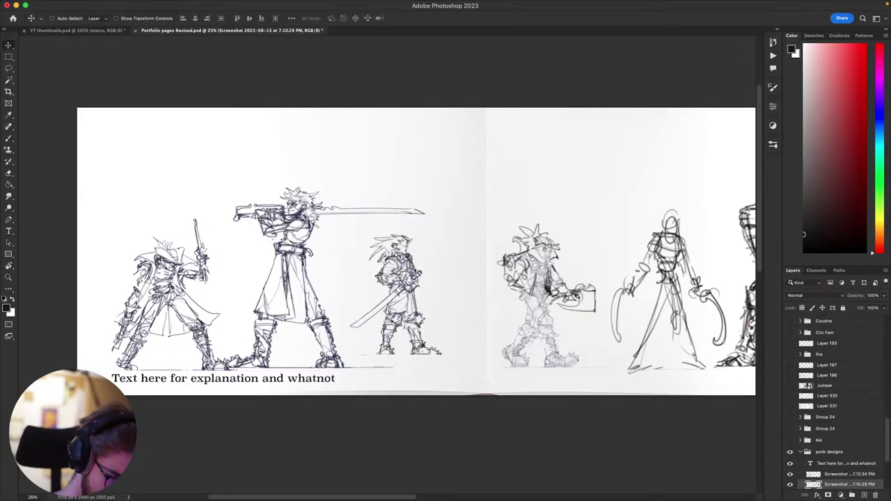
key("b")
mouse_move(430, 307)
left_mouse_down()
mouse_move(429, 314)
mouse_move(441, 308)
mouse_move(411, 374)
mouse_move(360, 356)
mouse_move(390, 322)
left_mouse_up()
key("l")
mouse_move(432, 299)
left_mouse_down()
mouse_move(449, 325)
mouse_move(418, 372)
mouse_move(355, 362)
mouse_move(379, 319)
mouse_move(434, 299)
left_mouse_up()
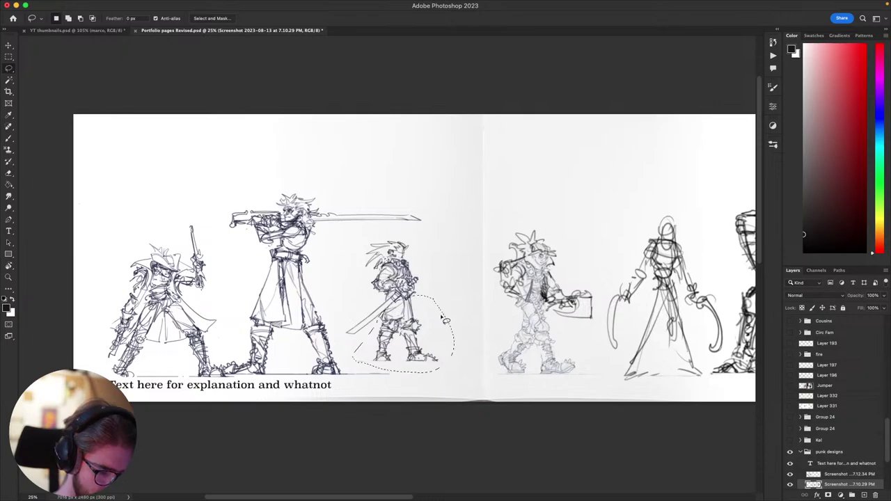
left_click(440, 336)
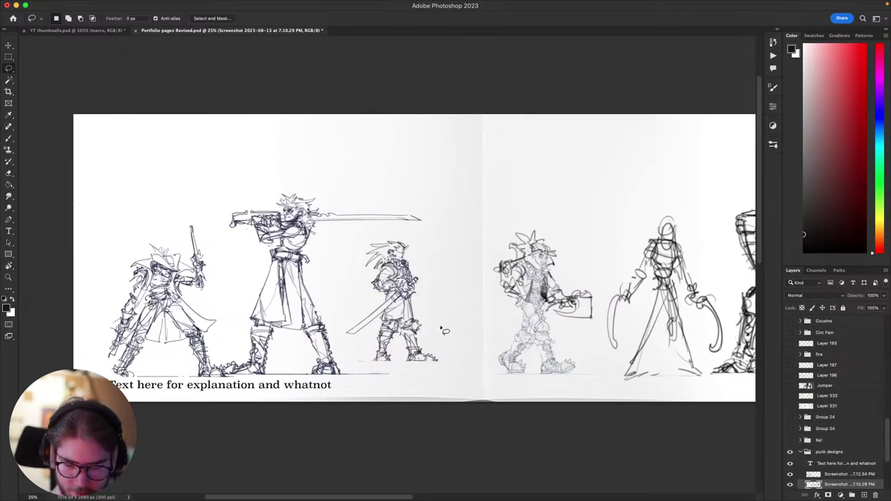
- Collapse the punk designs layer group and select the small swordsman's layer from the canvas
left_click(834, 451)
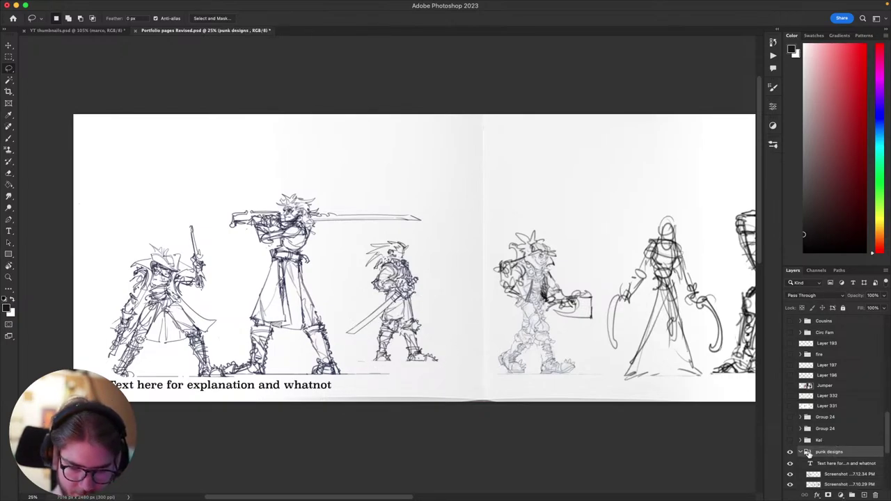
left_click(806, 453)
left_click(800, 464)
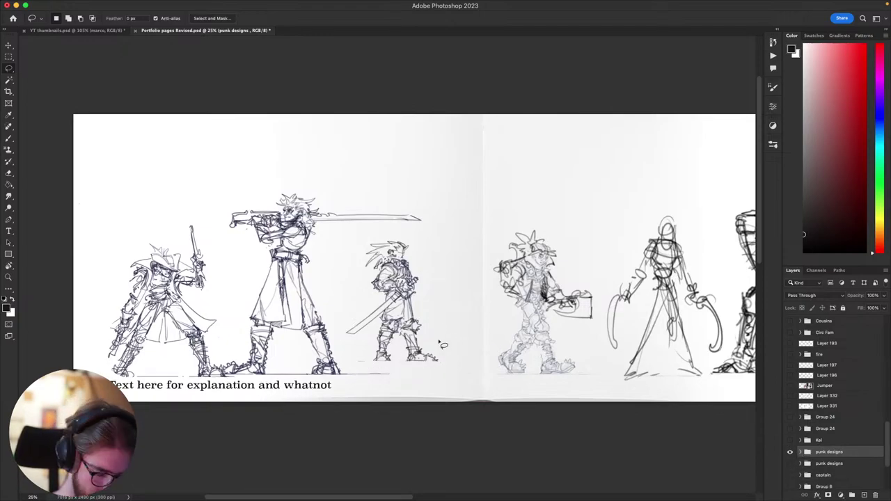
key("v")
left_click(401, 331)
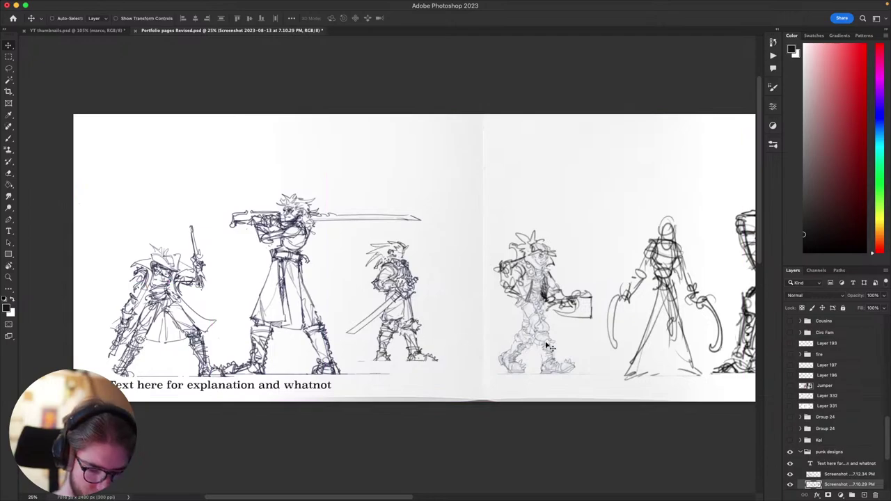
- Try merging the two screenshot sketch layers in the punk designs group, and undo back to the lasso selection around the small swordsman's legs
left_click(841, 477, "shift")
right_click(841, 477)
left_click(807, 394)
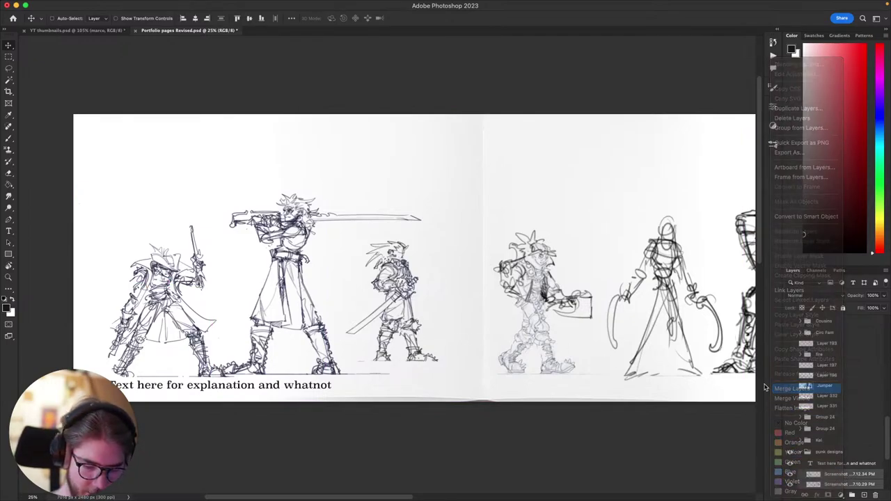
key("l")
mouse_move(429, 320)
left_mouse_down()
mouse_move(371, 367)
mouse_move(348, 361)
mouse_move(377, 319)
mouse_move(430, 306)
left_mouse_up()
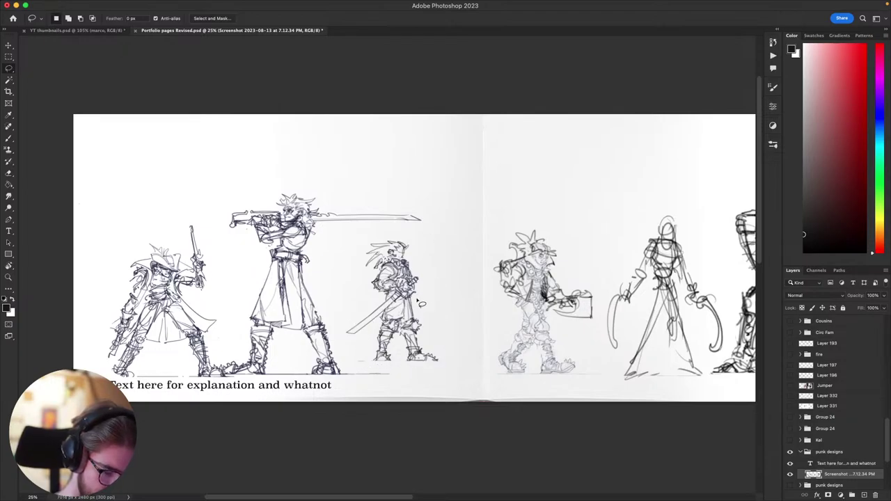
left_click(799, 453)
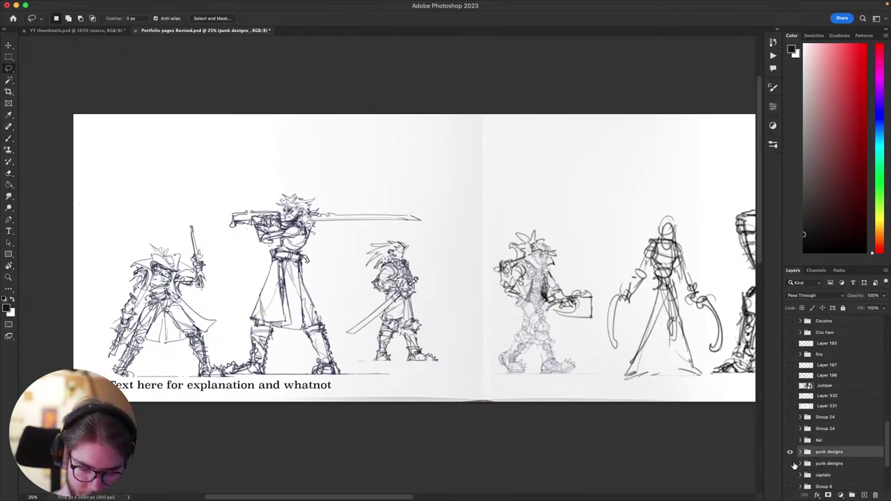
left_click(800, 453)
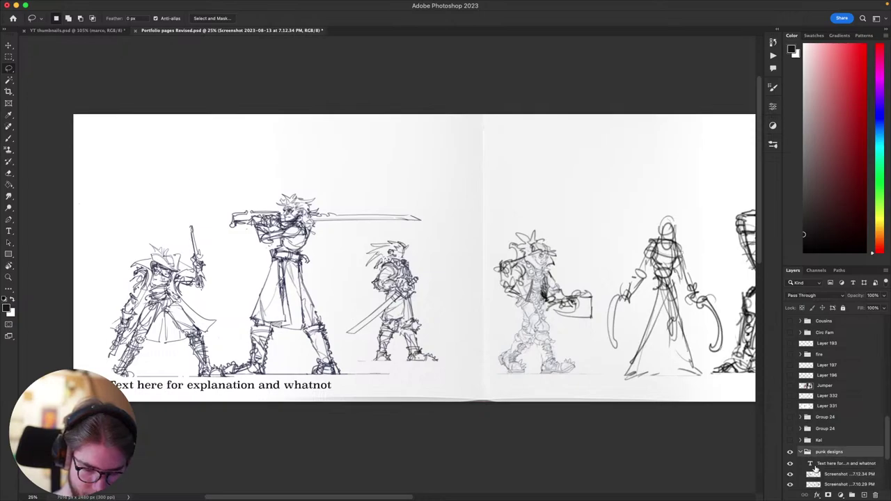
key("super+z")
key("super+z")
key("super+z")
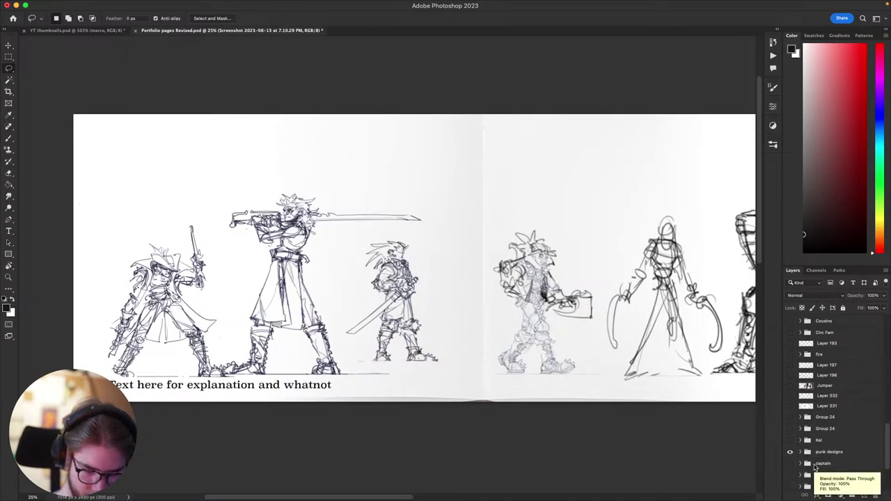
key("super+z")
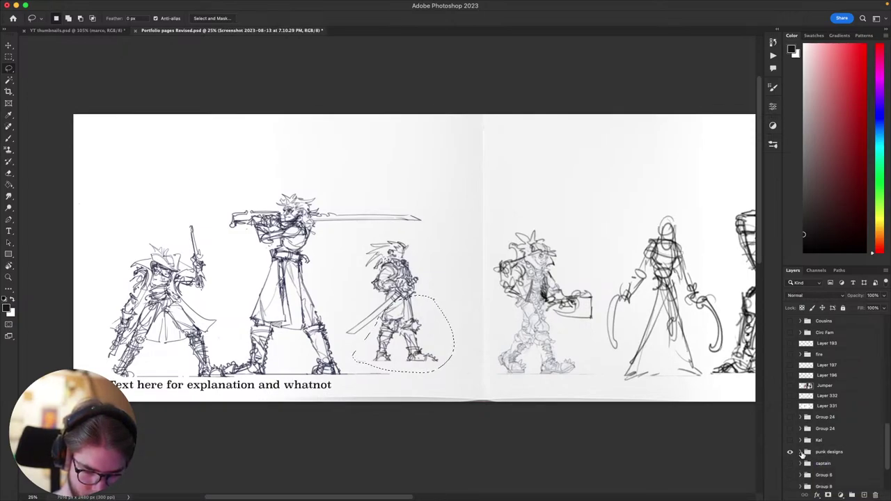
- Try deleting the small swordsman's selected legs from the Screenshot ...7.10.29 PM layer, and undo the deletion
left_click(803, 454)
left_click(800, 452)
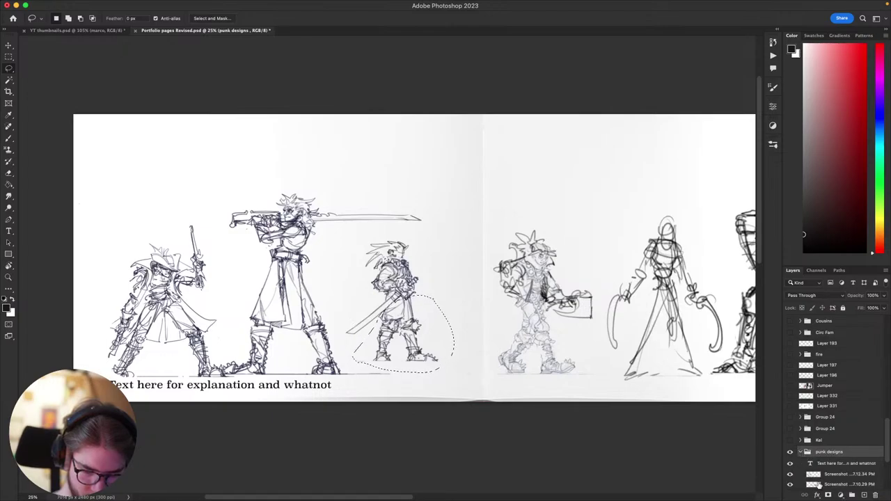
left_click(820, 484)
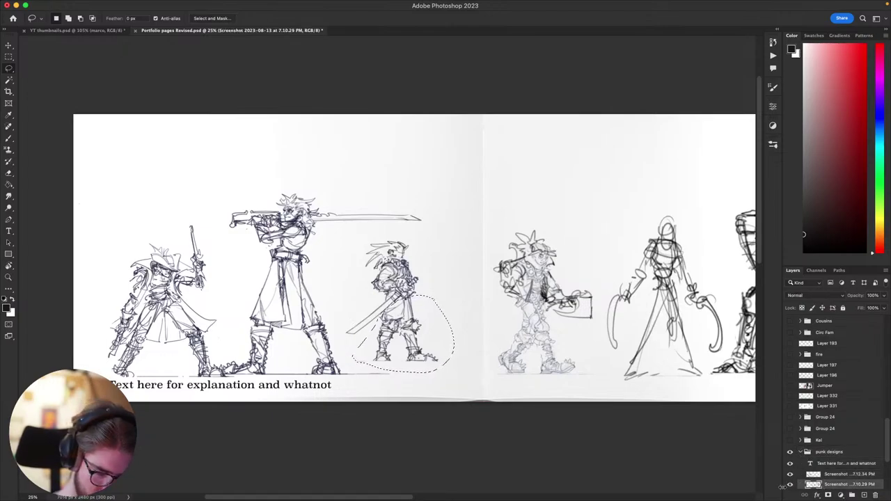
key("Delete")
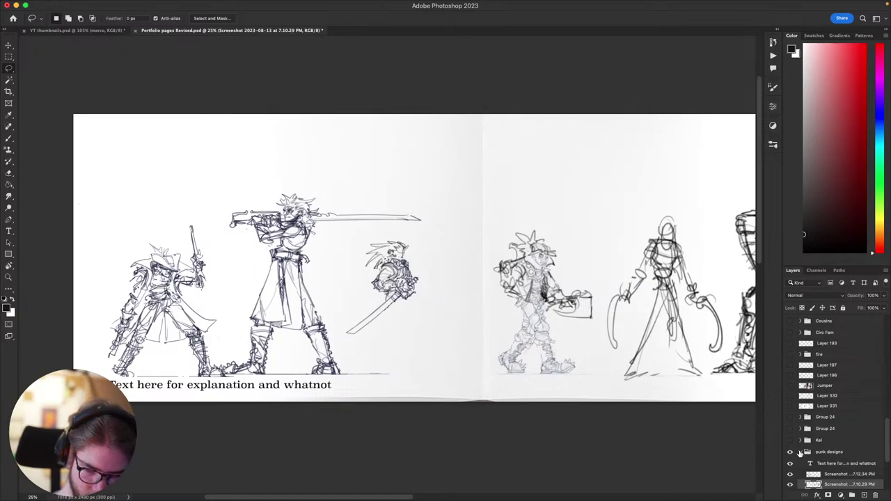
left_click(799, 453)
left_click(791, 453)
left_click(791, 453)
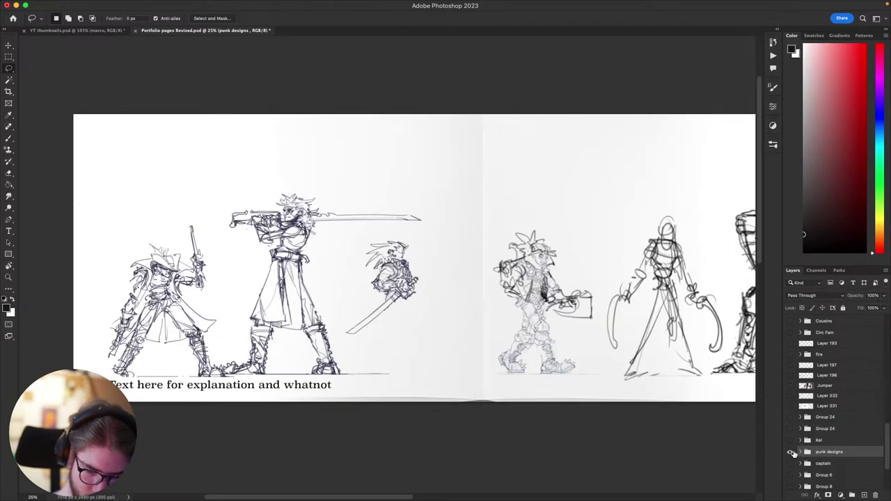
left_click(791, 452)
left_click(791, 453)
key("super+z")
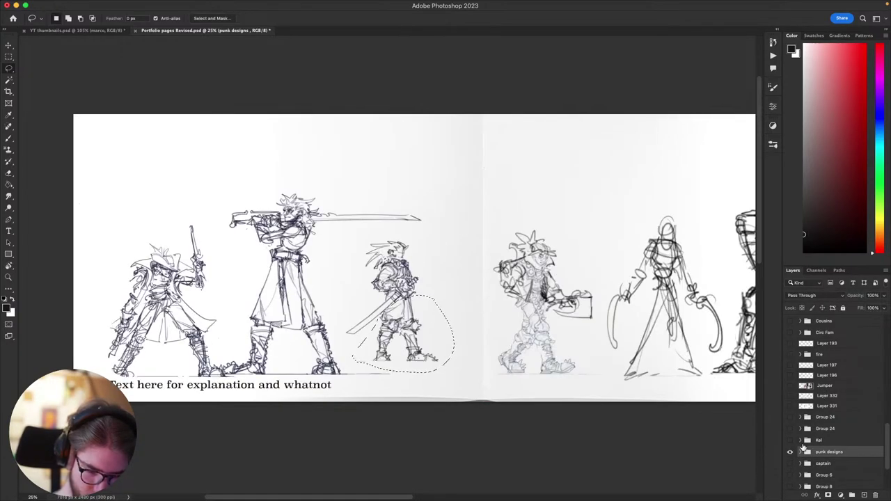
key("super+z")
- Duplicate the punk designs group, hide the lower copy and select the Screenshot ...7.10.29 PM layer in the upper one
key("super+j")
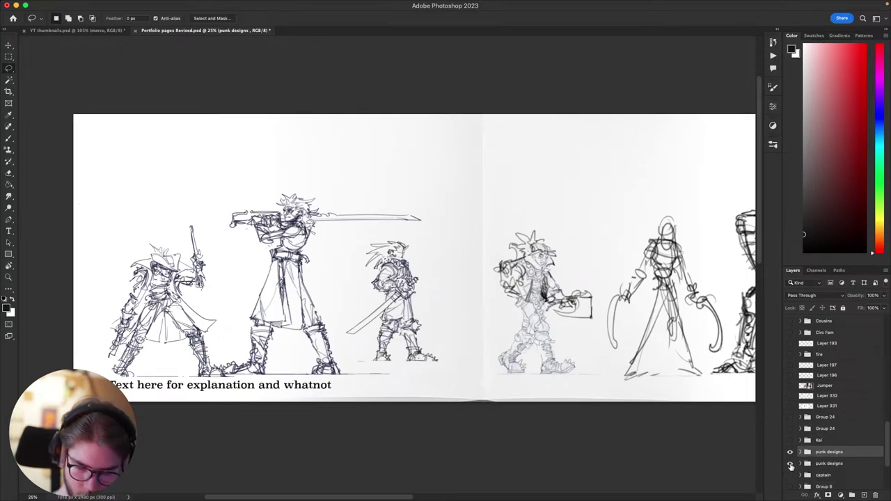
left_click(790, 465)
left_click(800, 453)
left_click(827, 465)
left_click(826, 476)
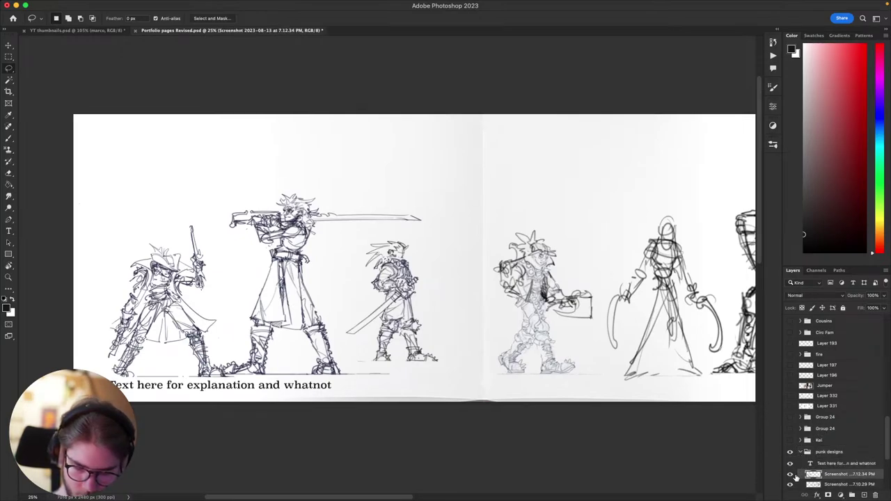
left_click(790, 475)
left_click(790, 474)
left_click(801, 486)
- Lasso the small swordsman's legs and delete them, leaving his upper body and sword
mouse_move(441, 316)
left_mouse_down()
mouse_move(465, 359)
mouse_move(358, 369)
mouse_move(376, 322)
mouse_move(430, 296)
mouse_move(400, 326)
left_mouse_up()
key("Delete")
key("b")
left_click_drag(383, 308, 359, 318)
key("ctrl+z")
scroll(408, 277, "down", 5)
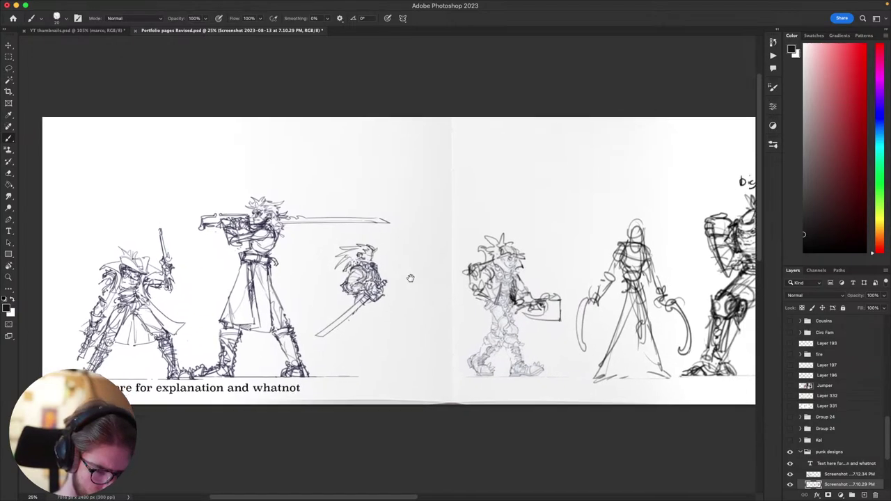
- Lasso the small swordsman's remaining upper body and sword and cut them from the page
mouse_move(423, 298)
left_mouse_down()
mouse_move(398, 336)
mouse_move(432, 312)
mouse_move(462, 271)
mouse_move(391, 339)
mouse_move(431, 341)
mouse_move(416, 353)
mouse_move(386, 344)
left_mouse_up()
left_click_drag(409, 268, 483, 281)
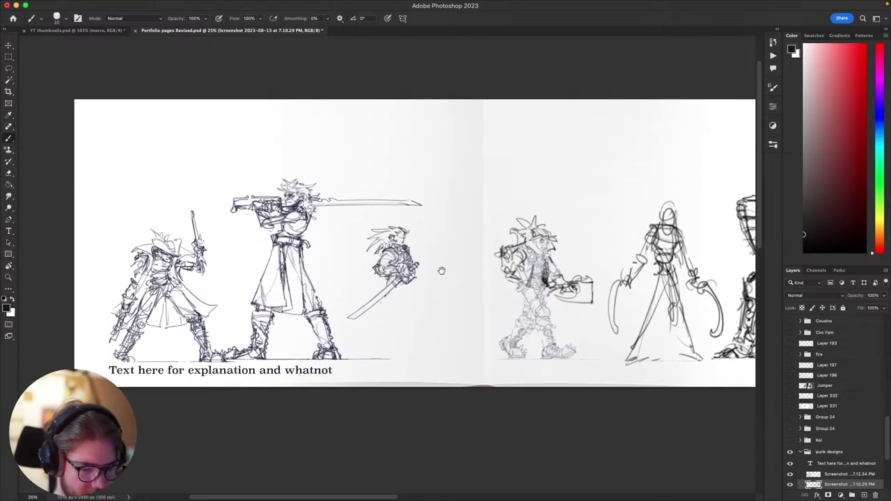
left_click_drag(430, 285, 439, 328)
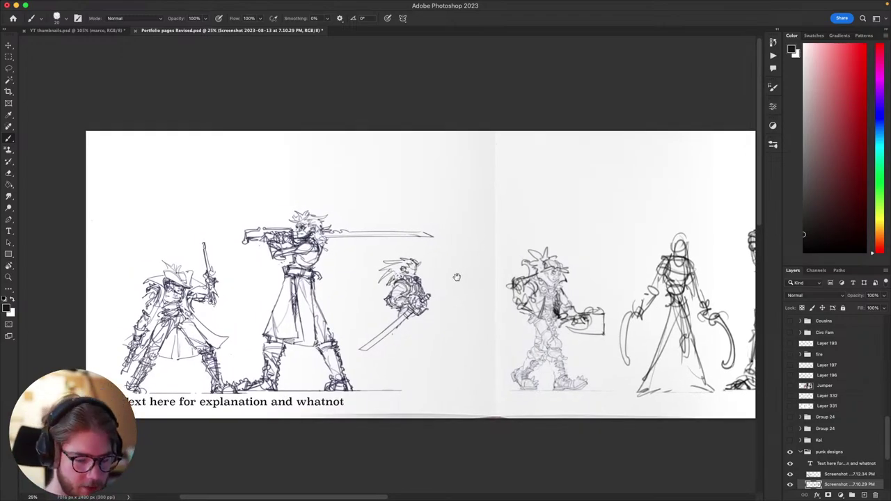
key("l")
mouse_move(472, 304)
left_mouse_down()
mouse_move(494, 321)
mouse_move(384, 388)
mouse_move(455, 275)
mouse_move(462, 284)
left_mouse_up()
key("super+x")
- Sketch a small oval head with the Brush below the tall swordsman's blade, undoing unwanted strokes
key("b")
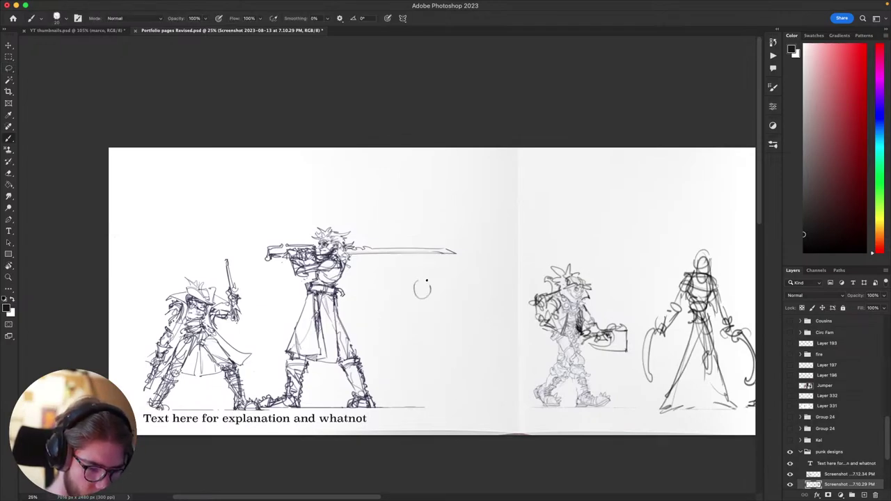
key("super+z")
mouse_move(431, 314)
left_mouse_down()
mouse_move(419, 291)
mouse_move(416, 314)
left_mouse_up()
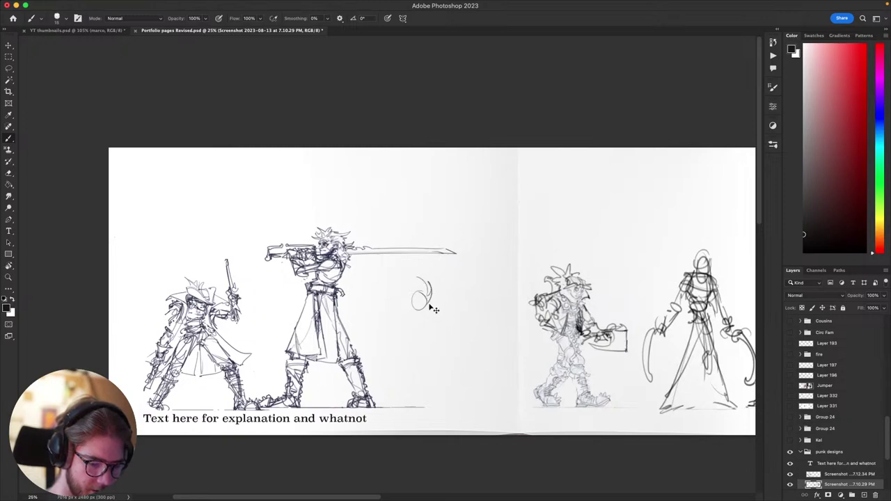
key("ctrl+z")
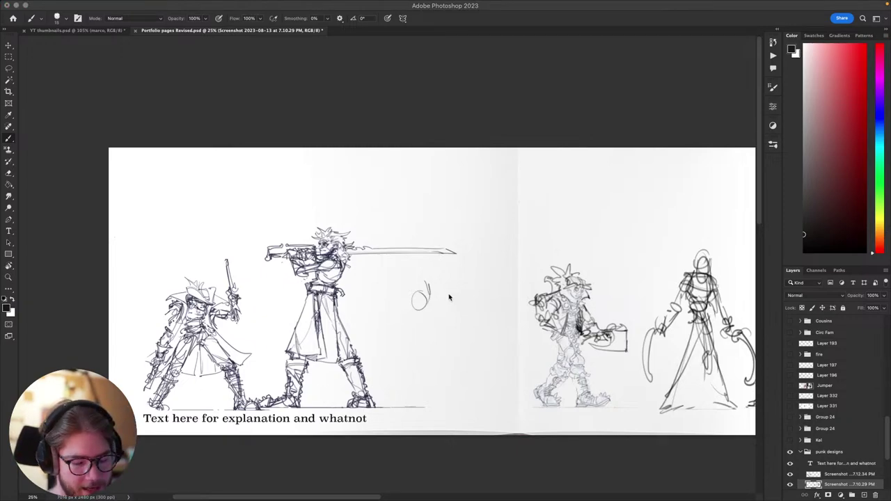
scroll(449, 297, "up", 2)
scroll(449, 298, "left", 2)
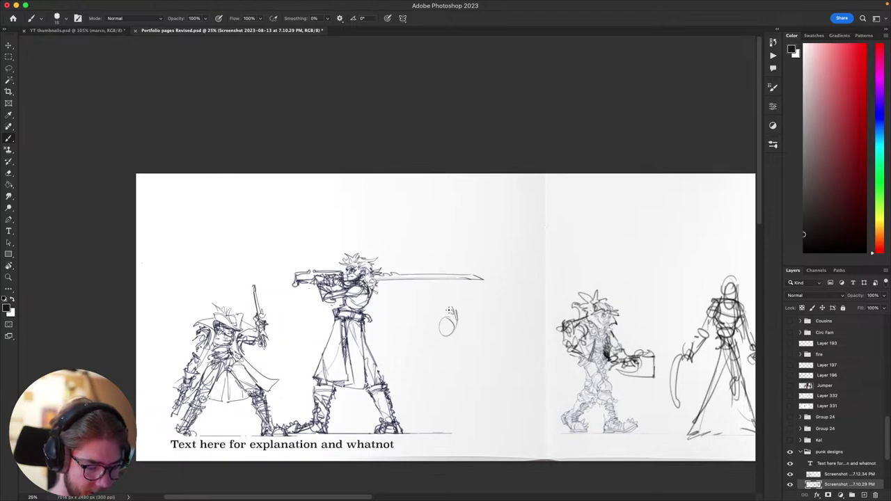
- Sketch long spiky hair tufts radiating from the top and both sides of the oval head
key("super+z")
left_click_drag(458, 313, 443, 300)
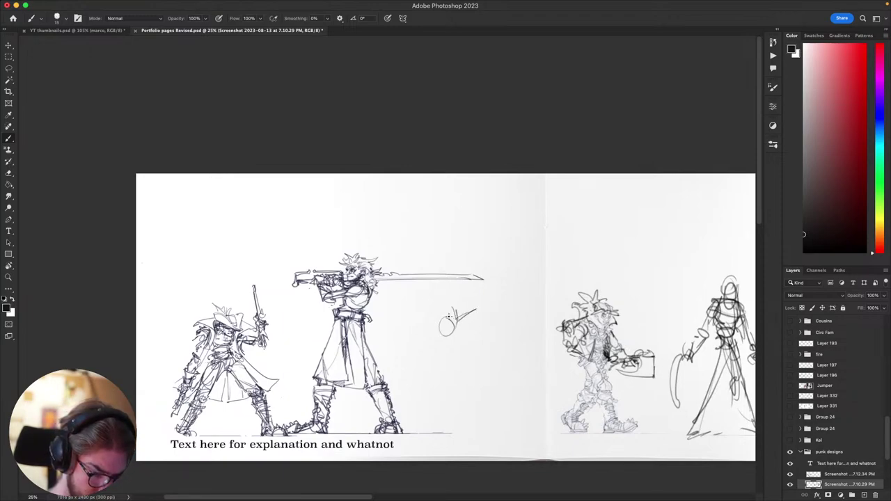
key("ctrl+z")
key("ctrl+z")
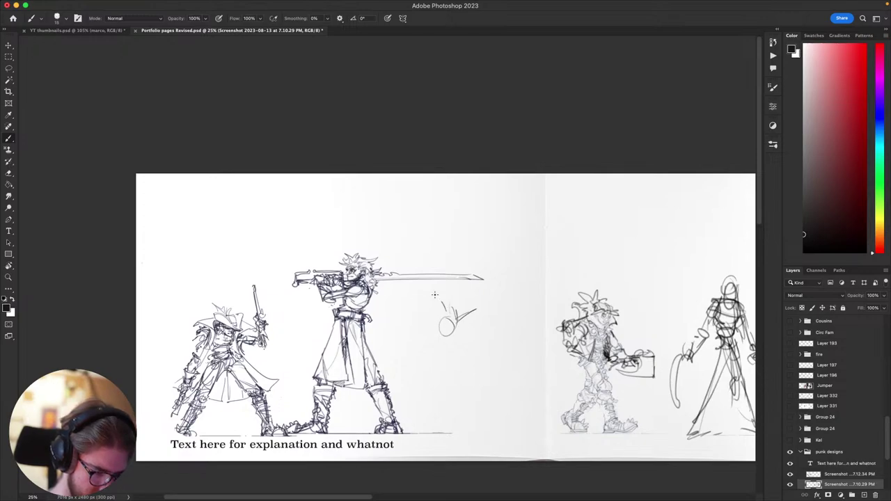
left_click_drag(409, 321, 433, 319)
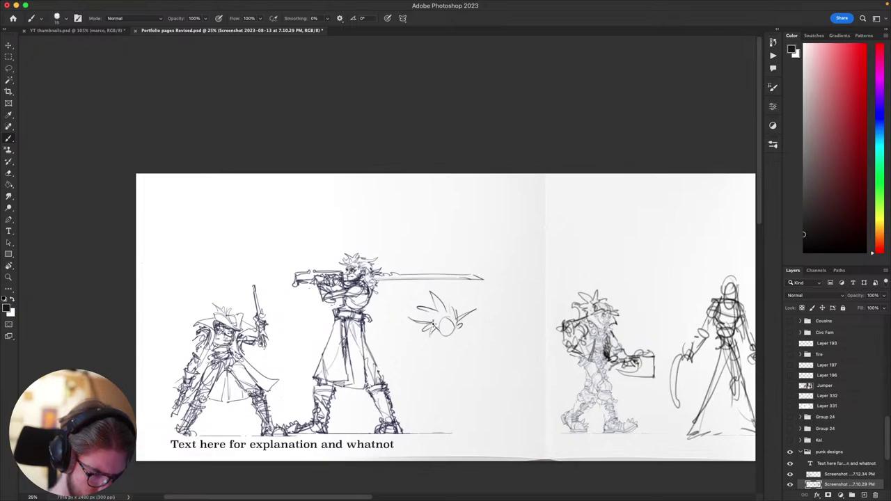
key("super+z")
- Sketch the pointed jaw, ears and slanted eyes onto the spiky-haired head
mouse_move(458, 322)
left_mouse_down()
mouse_move(436, 356)
mouse_move(431, 345)
left_mouse_up()
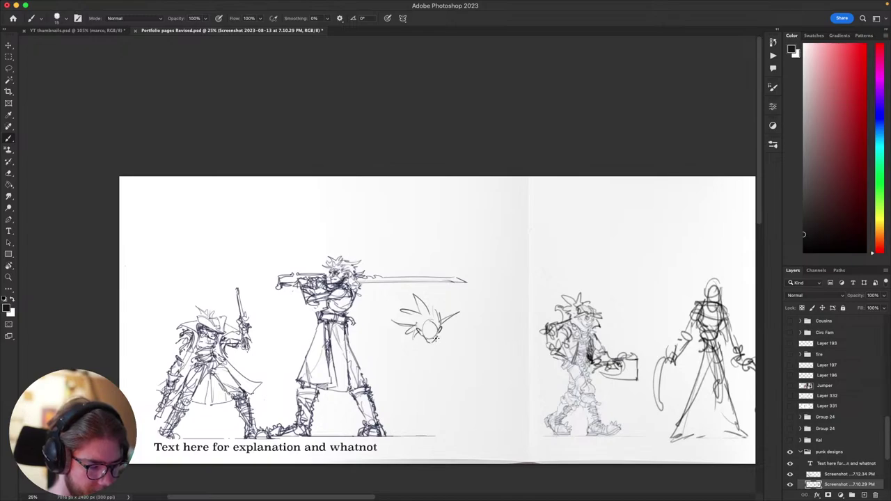
left_click_drag(438, 335, 442, 343)
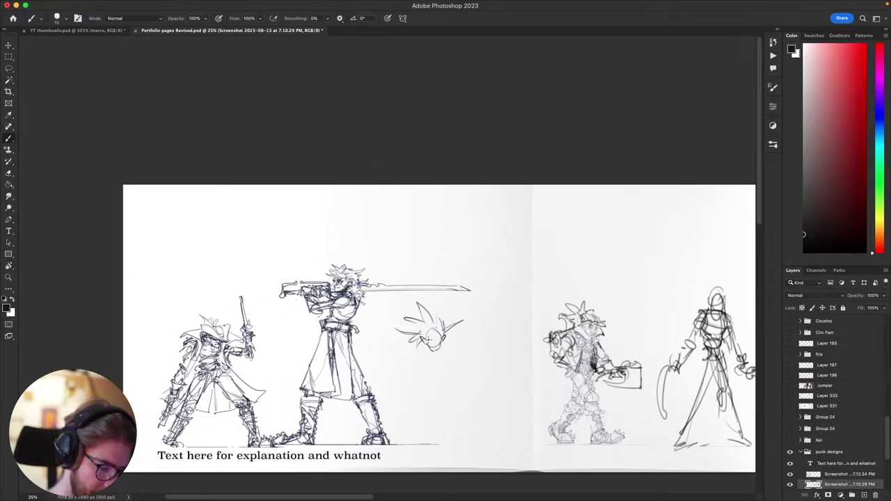
left_click_drag(435, 383, 441, 362)
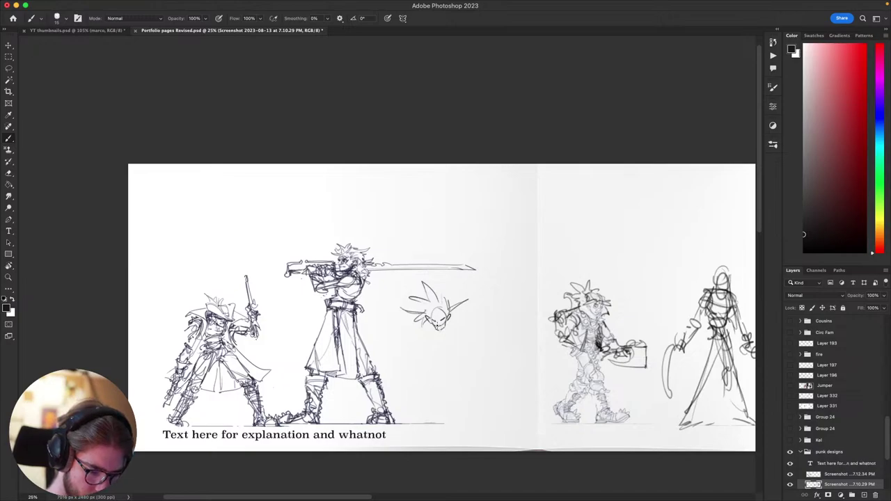
- Try sketching shoulder and arm lines beside the spiky-haired head, and undo the strokes
left_click_drag(419, 395, 362, 340)
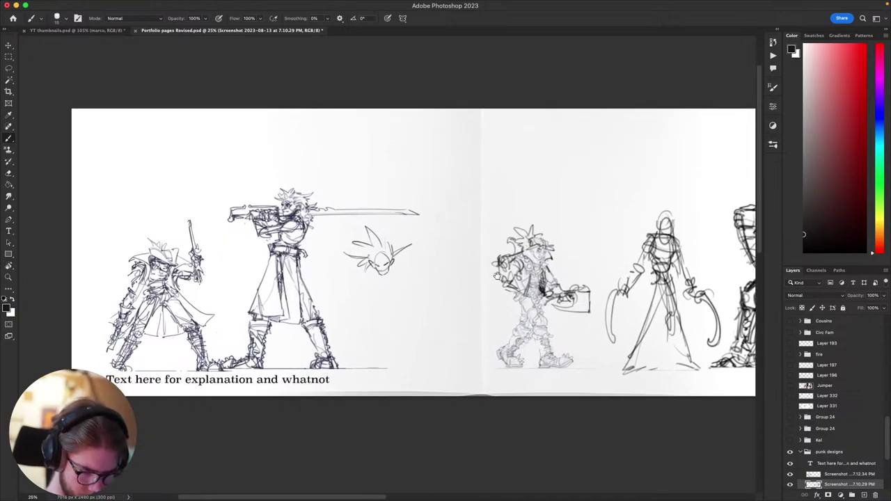
left_click_drag(497, 277, 454, 349)
scroll(490, 456, "up", 5)
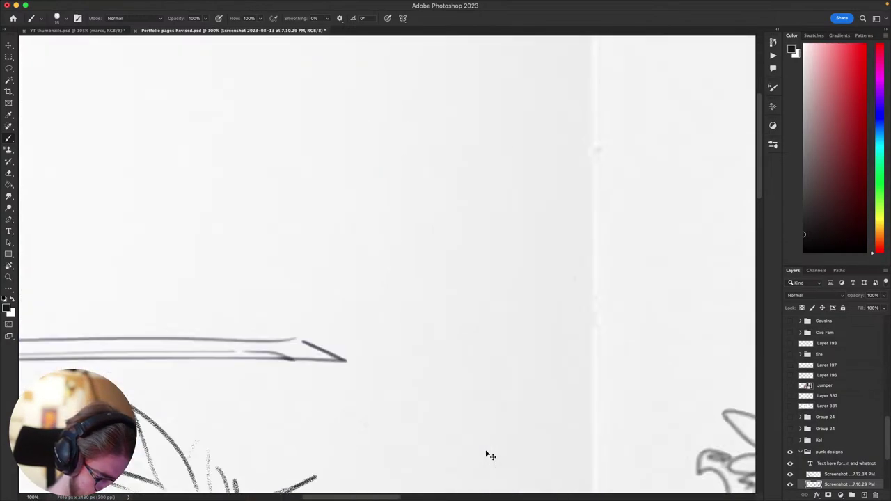
mouse_move(485, 452)
left_mouse_down()
mouse_move(489, 269)
mouse_move(604, 182)
left_mouse_up()
left_click_drag(476, 330, 611, 300)
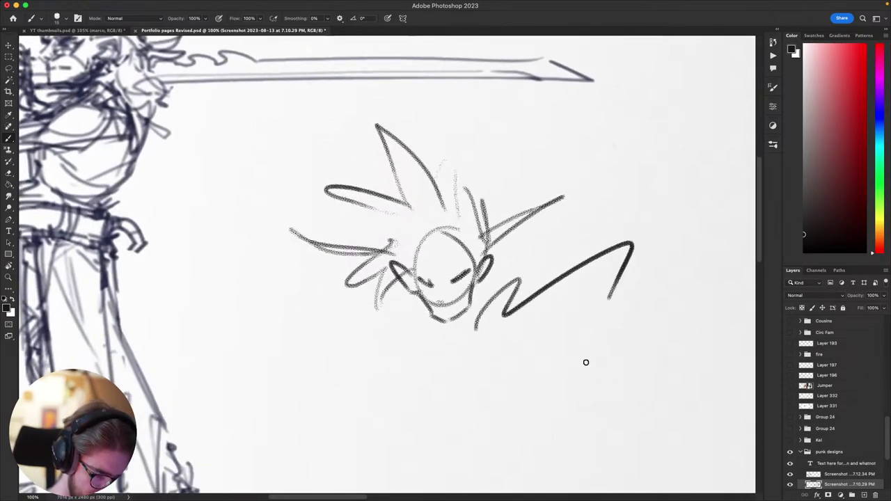
key("super+z")
key("super+plus")
key("super+plus")
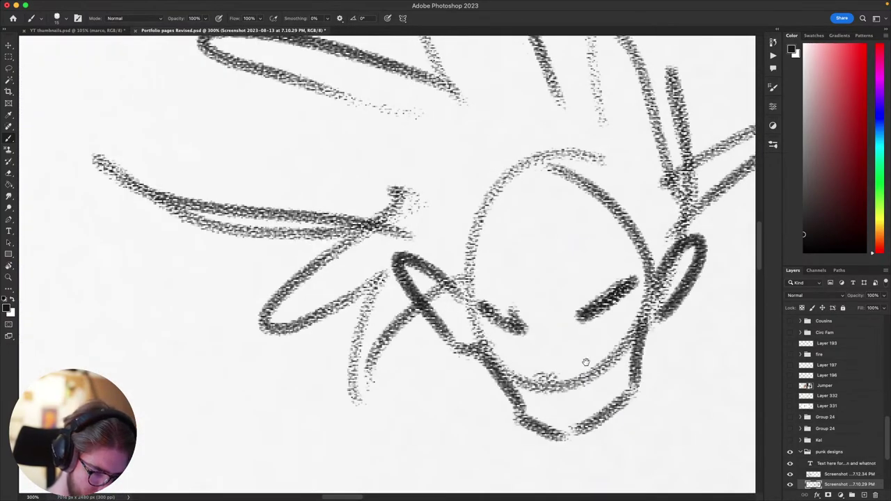
left_click_drag(587, 367, 420, 339)
mouse_move(451, 277)
left_mouse_down()
mouse_move(472, 302)
mouse_move(595, 348)
mouse_move(587, 416)
mouse_move(688, 369)
mouse_move(664, 376)
left_mouse_up()
key("super+z")
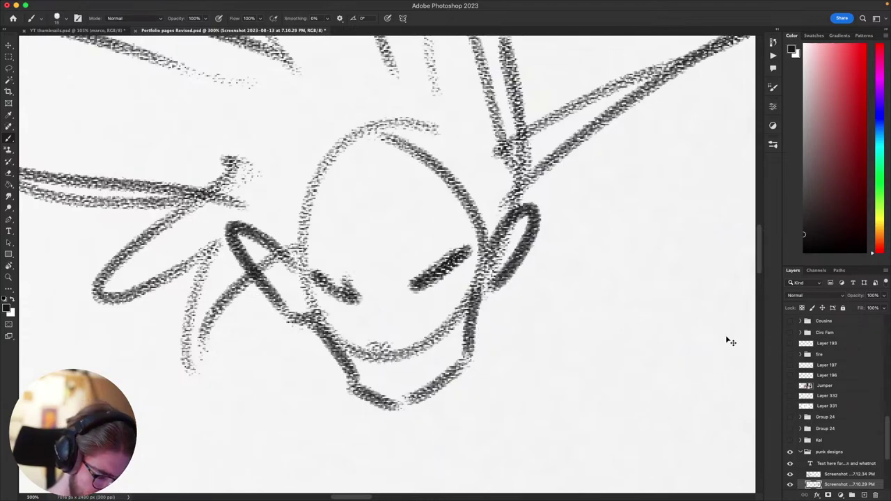
- Examine the new spiky-haired head against the tall swordsman and the rest of the line-up at several magnifications
key("super+minus")
key("super+minus")
key("super+minus")
key("super+minus")
key("super+minus")
key("super+minus")
key("super+plus")
key("super+plus")
key("super+plus")
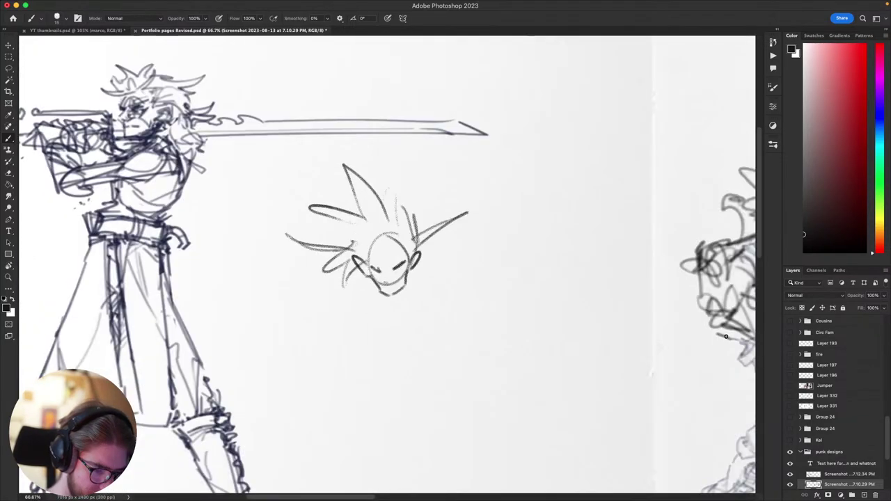
left_click_drag(498, 339, 443, 391)
left_click_drag(427, 326, 520, 319)
scroll(519, 319, "down", 3)
scroll(520, 319, "left", 3)
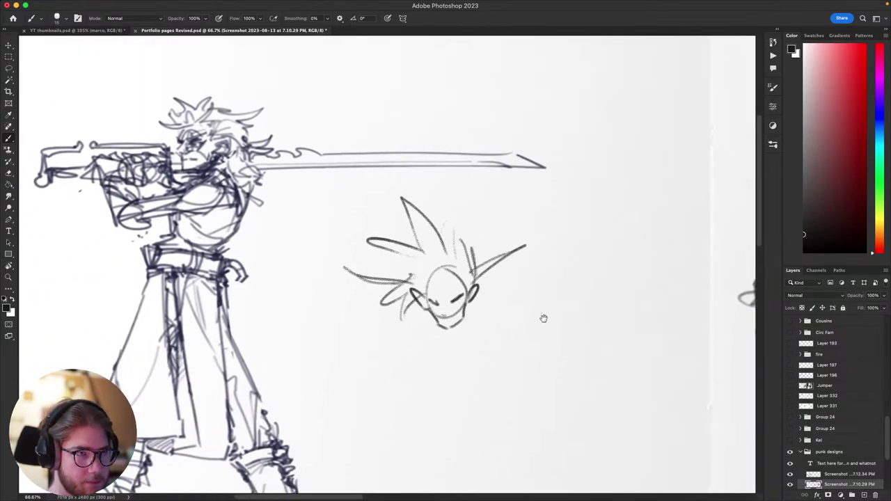
key("super+minus")
key("super+minus")
key("super+minus")
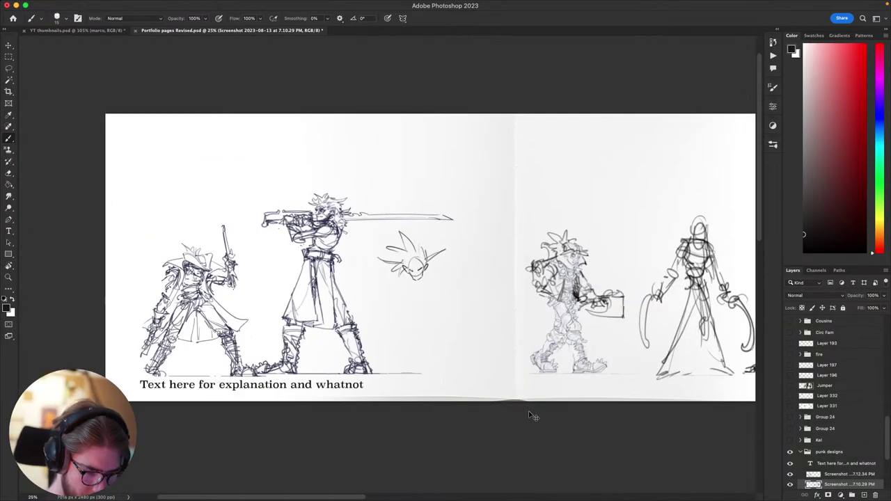
key("super+plus")
key("super+plus")
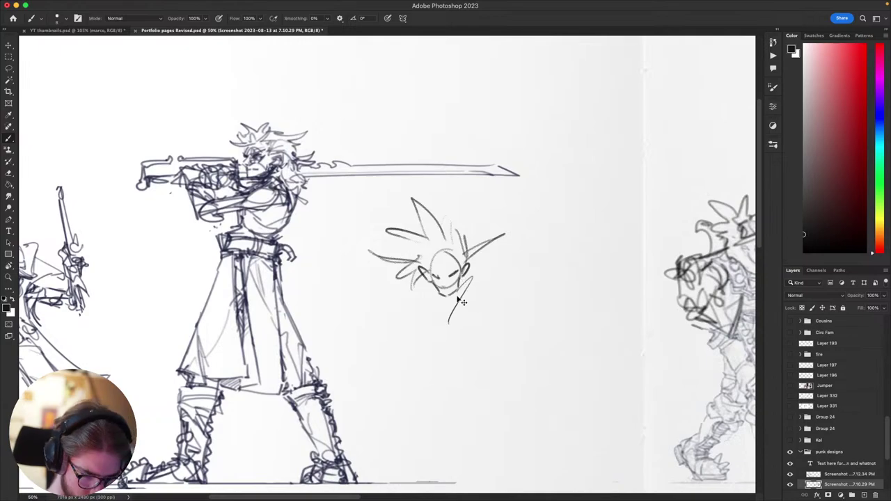
- Replace the arm strokes beneath the spiky-haired head with a rounded shoulder on each side of the face
mouse_move(462, 286)
left_mouse_down()
mouse_move(442, 330)
mouse_move(504, 319)
mouse_move(488, 276)
mouse_move(504, 289)
mouse_move(507, 255)
mouse_move(501, 308)
left_mouse_up()
key("super+z")
key("super+z")
key("super+z")
key("super+z")
key("super+z")
key("super+z")
key("ctrl+z")
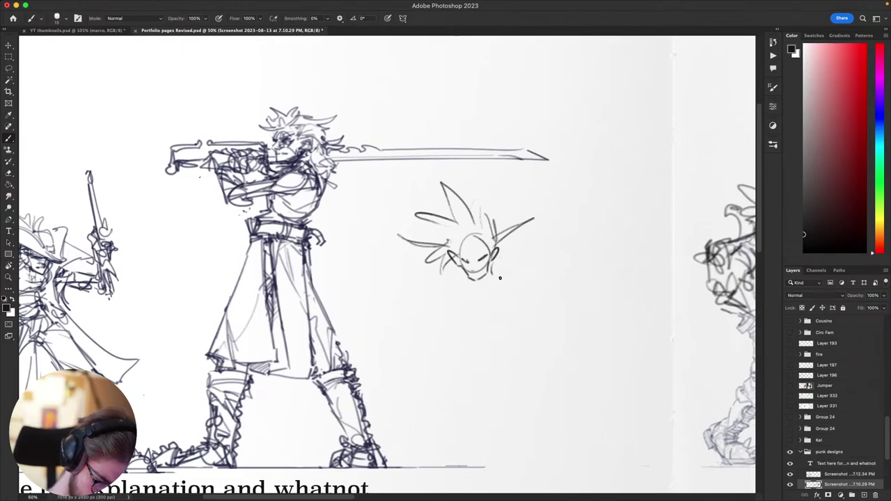
left_click_drag(500, 253, 439, 274)
key("super+z")
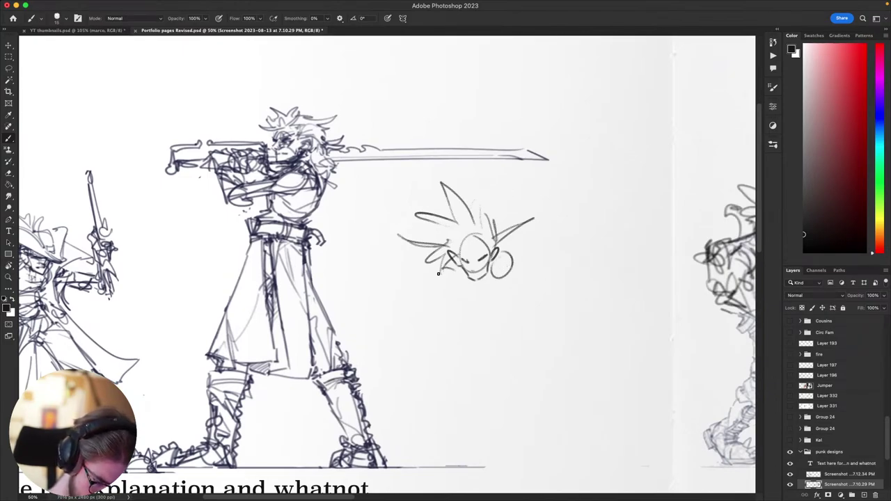
- Try sketching both arms bending outward from the rounded shoulders, with the hands meeting below the chin
mouse_move(509, 252)
left_mouse_down()
mouse_move(532, 302)
mouse_move(480, 328)
left_mouse_up()
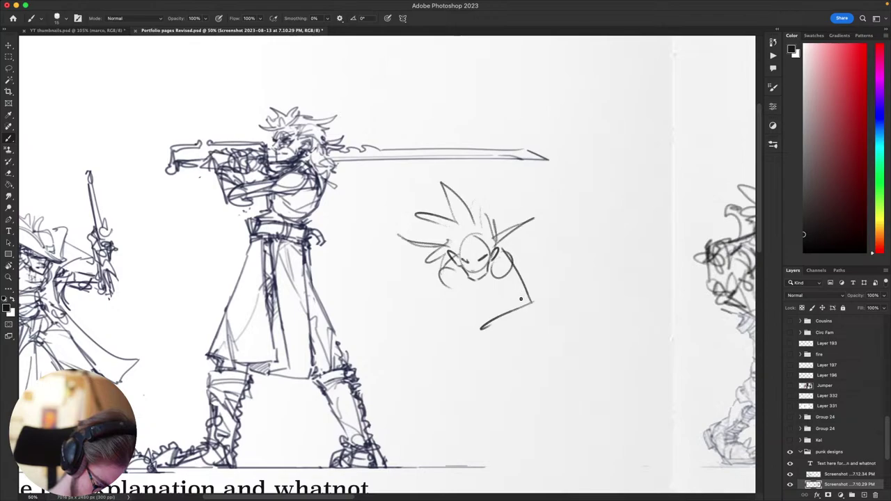
key("ctrl+z")
mouse_move(532, 301)
left_mouse_down()
mouse_move(478, 300)
mouse_move(456, 328)
mouse_move(419, 331)
mouse_move(464, 312)
left_mouse_up()
key("ctrl+z")
key("ctrl+z")
mouse_move(438, 280)
left_mouse_down()
mouse_move(418, 322)
mouse_move(460, 313)
left_mouse_up()
key("ctrl+z")
mouse_move(470, 313)
left_mouse_down()
mouse_move(474, 323)
mouse_move(479, 315)
mouse_move(451, 336)
mouse_move(451, 322)
mouse_move(470, 318)
mouse_move(453, 362)
left_mouse_up()
key("ctrl+z")
key("ctrl+z")
key("ctrl+z")
key("ctrl+z")
key("ctrl+z")
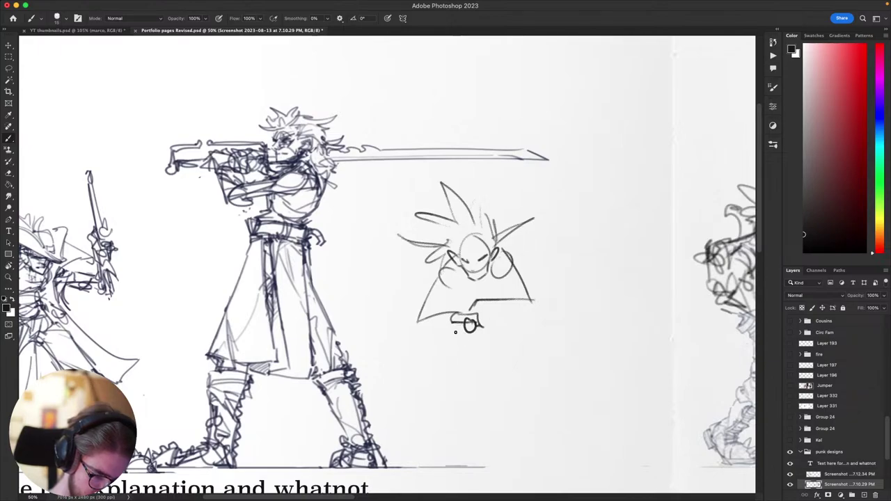
- Try adding a vertical line beneath the joined hands of the spiky-haired figure
left_click_drag(456, 328, 456, 355)
mouse_move(397, 323)
left_mouse_down()
mouse_move(375, 279)
mouse_move(376, 246)
left_mouse_up()
key("ctrl+z")
mouse_move(450, 332)
left_mouse_down()
mouse_move(381, 293)
mouse_move(406, 338)
mouse_move(446, 319)
left_mouse_up()
key("ctrl+z")
mouse_move(446, 318)
left_mouse_down()
mouse_move(449, 330)
mouse_move(454, 316)
mouse_move(452, 325)
mouse_move(464, 318)
left_mouse_up()
left_click_drag(579, 255, 633, 152)
key("ctrl+z")
key("ctrl+z")
key("ctrl+z")
key("ctrl+z")
key("ctrl+z")
key("ctrl+z")
key("ctrl+z")
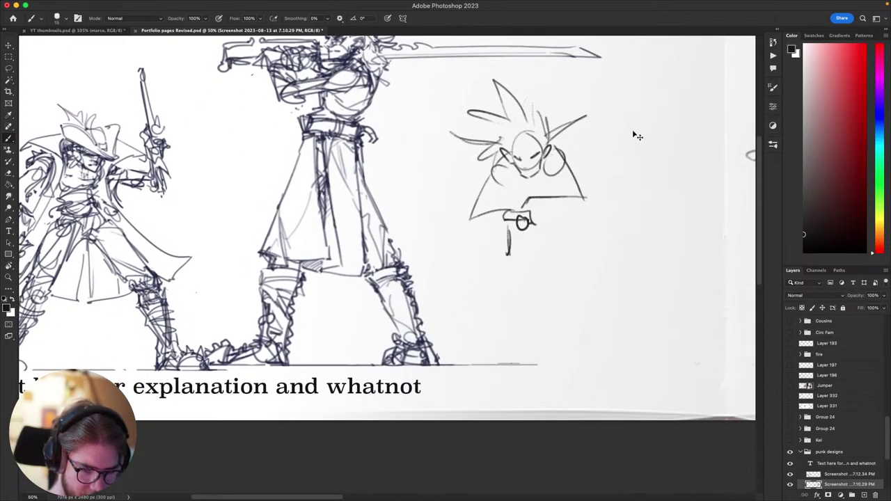
- Undo the bent arms and joined hands, back to the spiky-haired head and rounded shoulders
left_click_drag(551, 260, 528, 306)
key("super+z")
key("super+z")
key("super+z")
key("super+z")
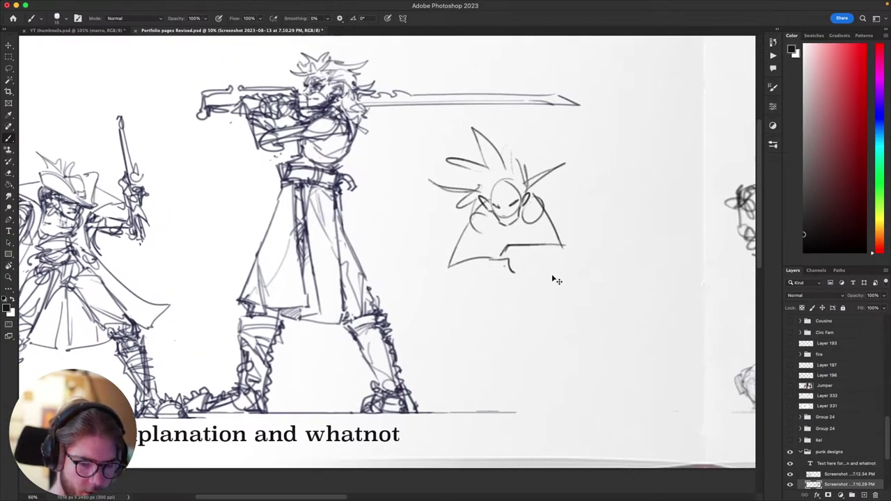
left_click_drag(564, 259, 541, 286)
key("super+z")
key("ctrl+z")
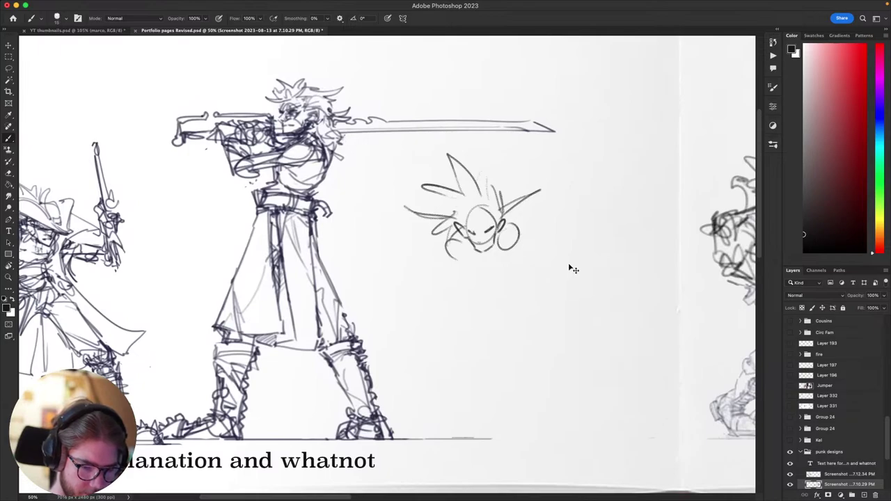
- Examine the spiky-haired head and shoulders against the tall swordsman and the figure on the opposite page
scroll(568, 262, "up", 2)
scroll(568, 262, "left", 1)
left_click_drag(577, 236, 574, 241)
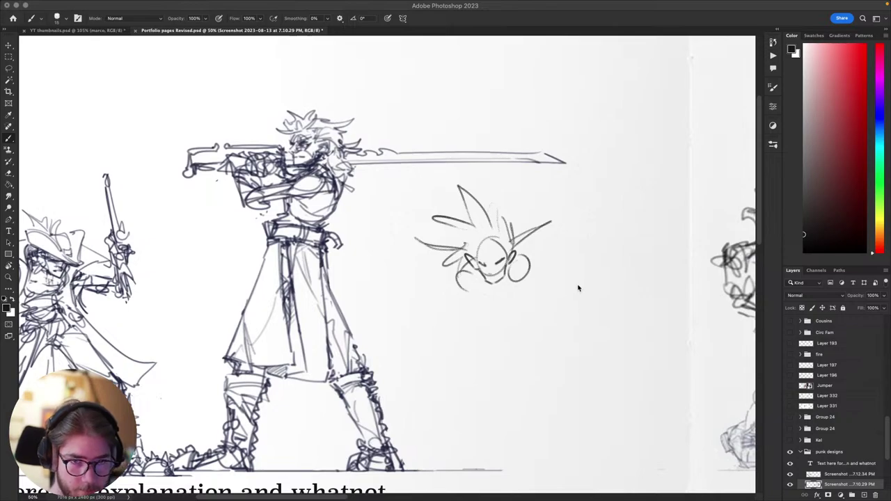
mouse_move(609, 305)
left_mouse_down()
mouse_move(642, 281)
mouse_move(629, 267)
left_mouse_up()
key("super+z")
mouse_move(589, 341)
left_mouse_down()
mouse_move(571, 344)
mouse_move(557, 327)
left_mouse_up()
left_click_drag(594, 304, 557, 221)
mouse_move(617, 244)
left_mouse_down()
mouse_move(608, 219)
mouse_move(565, 247)
mouse_move(613, 253)
mouse_move(611, 294)
mouse_move(625, 320)
mouse_move(593, 330)
mouse_move(621, 322)
mouse_move(601, 314)
mouse_move(629, 316)
mouse_move(599, 318)
mouse_move(619, 325)
mouse_move(604, 324)
left_mouse_up()
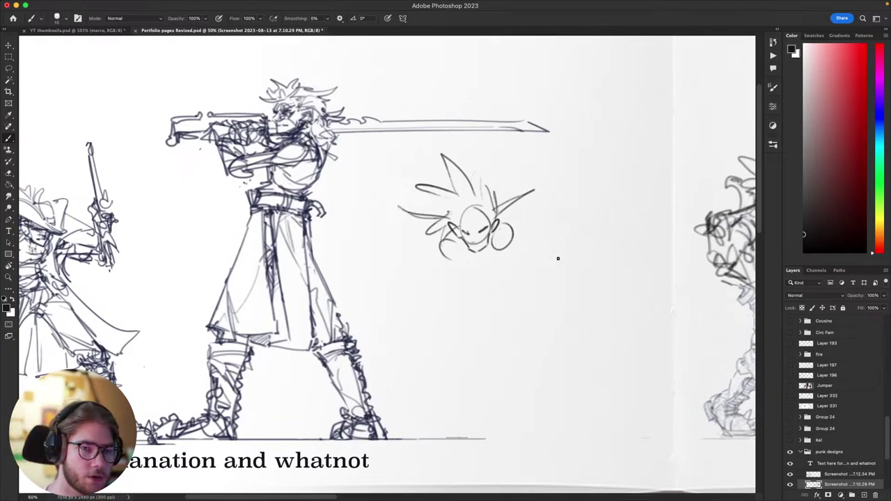
mouse_move(539, 292)
left_mouse_down()
mouse_move(587, 311)
mouse_move(437, 290)
left_mouse_up()
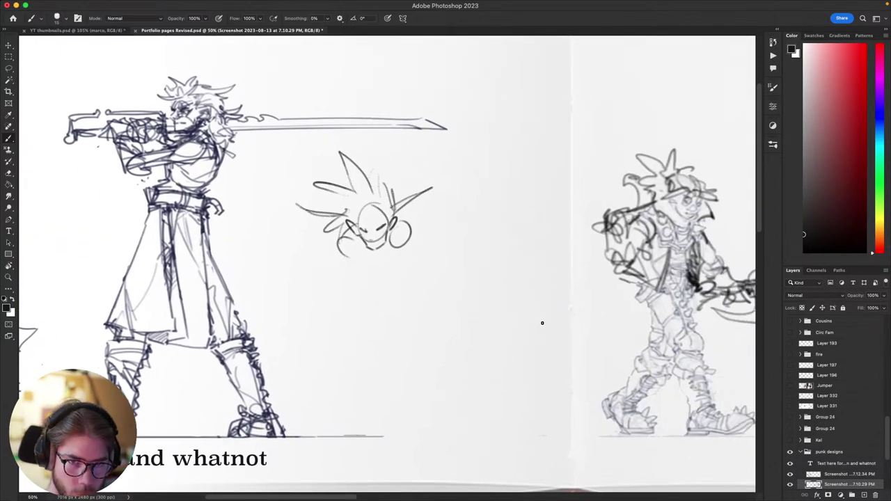
mouse_move(542, 323)
left_mouse_down()
mouse_move(589, 311)
mouse_move(605, 293)
mouse_move(577, 353)
mouse_move(587, 335)
left_mouse_up()
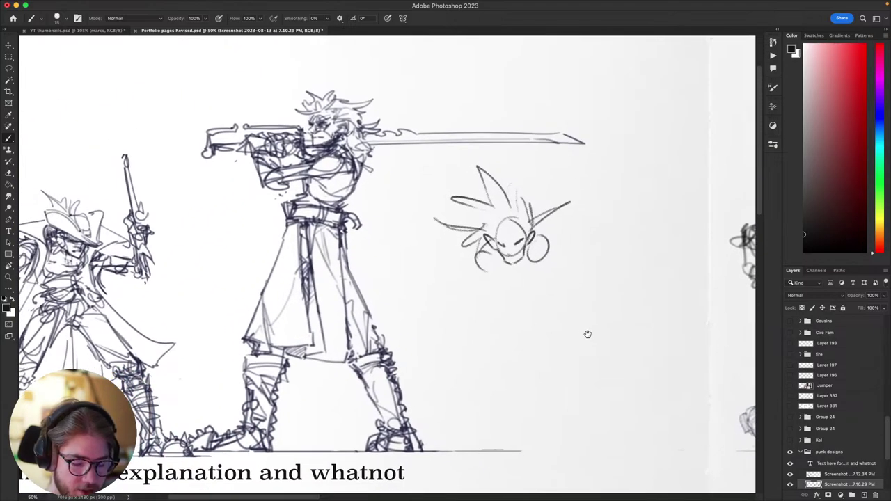
scroll(573, 313, "up", 3)
scroll(573, 313, "left", 1)
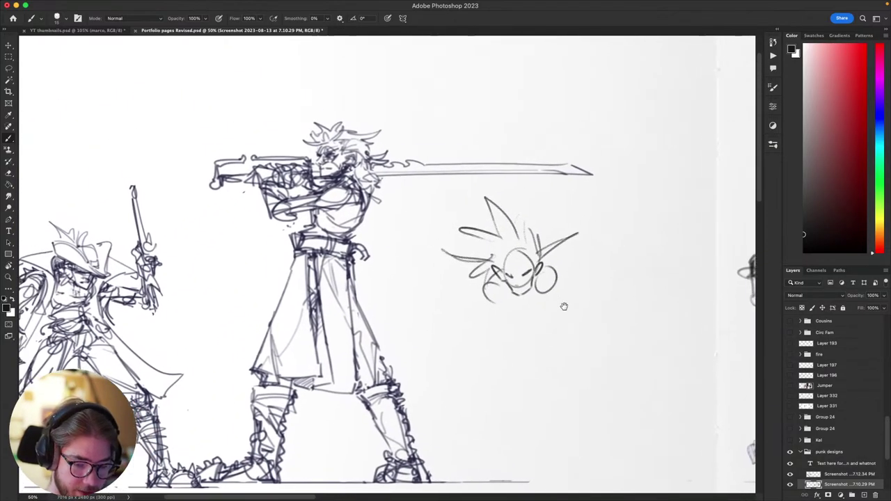
scroll(564, 307, "up", 1)
- Try sketching a long arm line down from the shoulder nearest the swordsman, and undo the strokes
left_click_drag(496, 287, 474, 360)
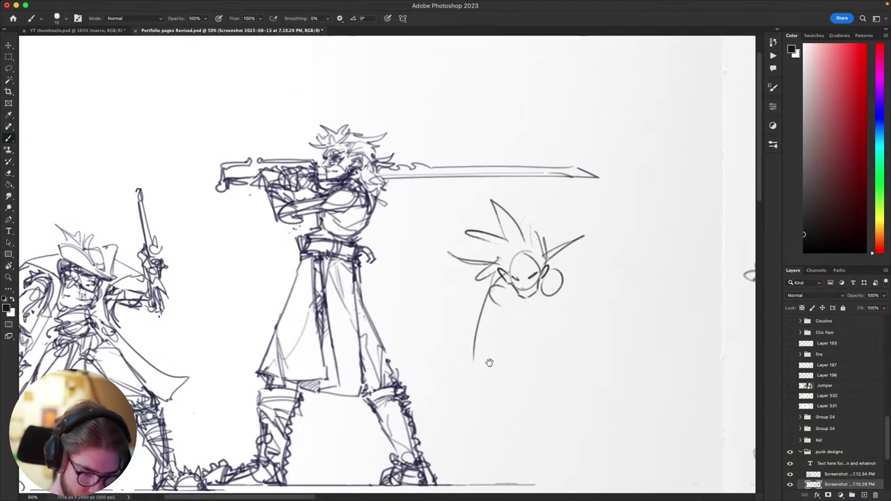
key("super+z")
left_click_drag(487, 293, 454, 325)
key("super+z")
key("super+z")
- Sketch a bent arm from the shoulder nearest the swordsman, ending in a clenched fist below the chin
left_click_drag(481, 291, 454, 322)
mouse_move(454, 321)
left_mouse_down()
mouse_move(499, 307)
mouse_move(514, 320)
mouse_move(508, 329)
mouse_move(470, 311)
mouse_move(481, 333)
mouse_move(453, 332)
mouse_move(507, 325)
left_mouse_up()
key("super+z")
key("super+z")
key("super+z")
key("super+z")
key("super+z")
key("super+z")
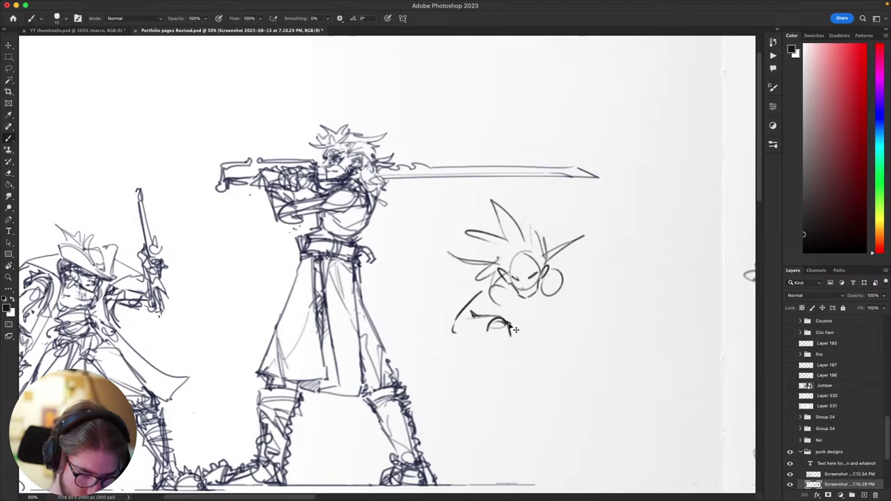
key("ctrl+z")
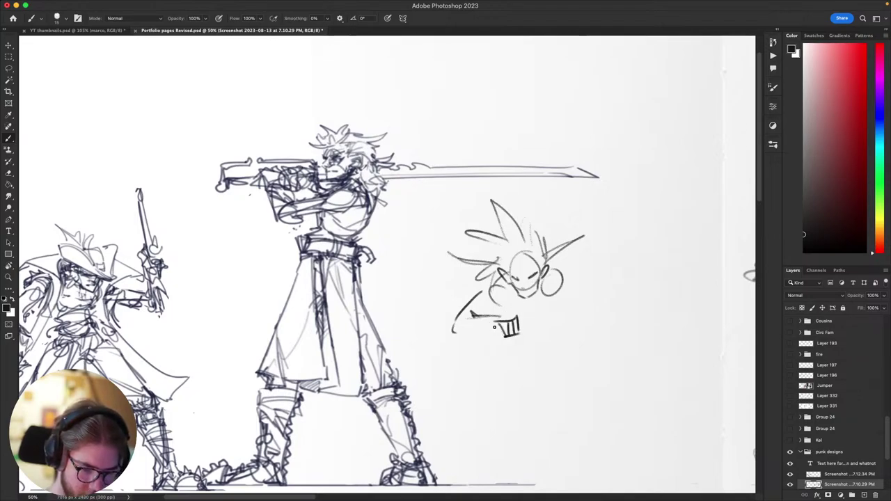
- Sketch a long, slim weapon shaft running from the fist outward toward the swordsman's legs
left_click_drag(497, 328, 424, 344)
key("ctrl+z")
mouse_move(490, 330)
left_mouse_down()
mouse_move(404, 348)
mouse_move(408, 358)
mouse_move(503, 333)
left_mouse_up()
key("ctrl+z")
key("ctrl+z")
left_click_drag(400, 349, 503, 333)
key("ctrl+z")
mouse_move(403, 352)
left_mouse_down()
mouse_move(561, 313)
mouse_move(519, 329)
left_mouse_up()
key("ctrl+z")
left_click_drag(618, 303, 615, 309)
key("ctrl+z")
key("ctrl+z")
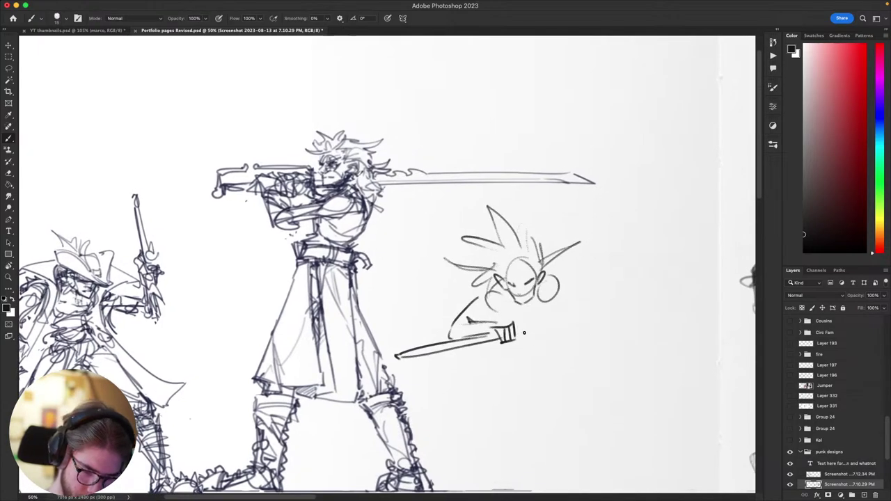
- Extend the weapon past the fist on the other side, with a thinner section and a crosspiece near its end
left_click_drag(519, 336, 551, 322)
left_click_drag(551, 322, 599, 309)
mouse_move(550, 321)
left_mouse_down()
mouse_move(593, 307)
mouse_move(611, 314)
mouse_move(585, 309)
mouse_move(617, 312)
left_mouse_up()
key("ctrl+z")
key("ctrl+z")
mouse_move(602, 319)
left_mouse_down()
mouse_move(609, 311)
mouse_move(559, 223)
mouse_move(535, 327)
left_mouse_up()
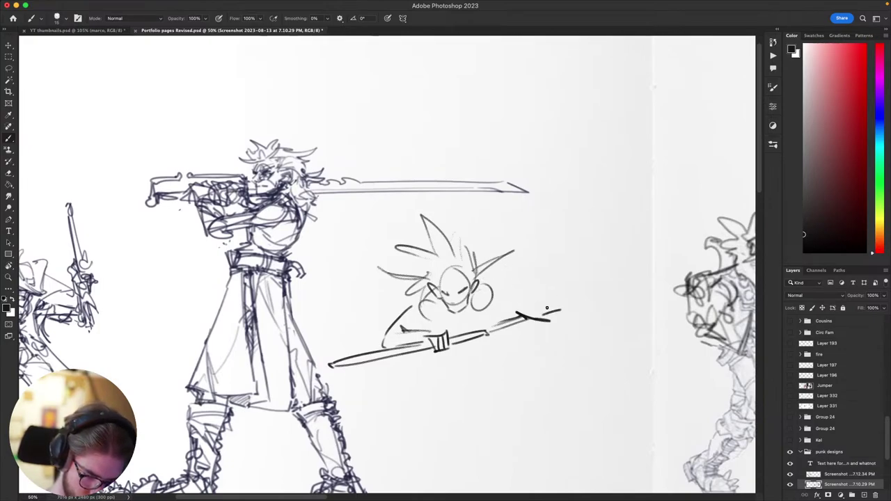
- Remove the bent arm and redraw it closer to the body, from the shoulder to the fist
scroll(546, 308, "left", 1)
key("l")
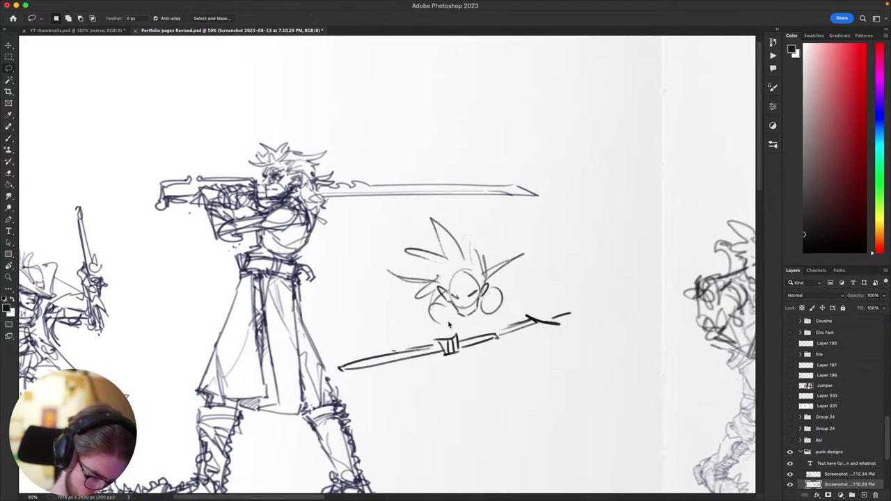
key("b")
mouse_move(429, 308)
left_mouse_down()
mouse_move(394, 347)
mouse_move(438, 337)
left_mouse_up()
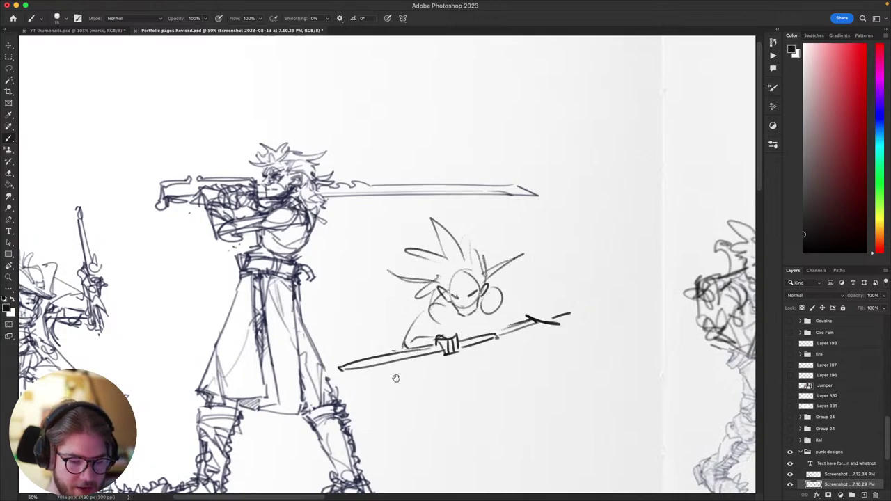
left_click_drag(396, 379, 385, 384)
mouse_move(589, 263)
left_mouse_down()
mouse_move(558, 287)
mouse_move(618, 258)
left_mouse_up()
left_click_drag(506, 281, 537, 298)
- Set the eraser to the Hard Round Pressure brush with 100% hardness and reduce its size
key("e")
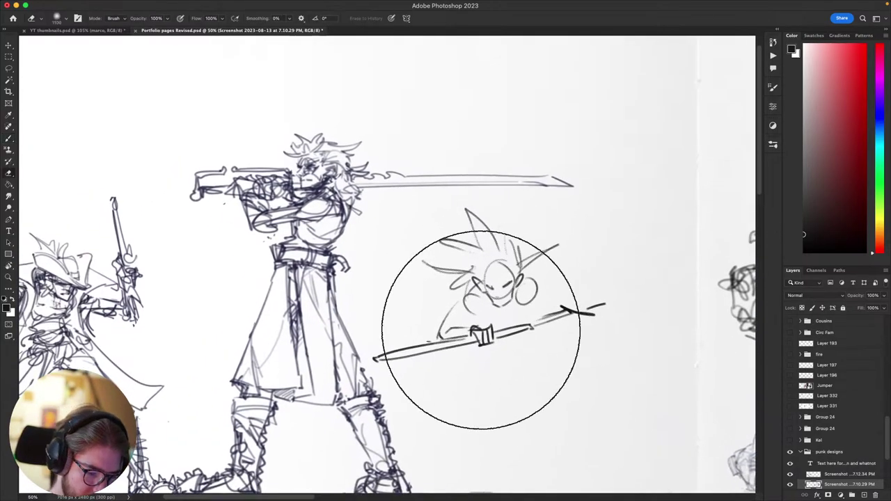
key("l")
key("b")
right_click(504, 310)
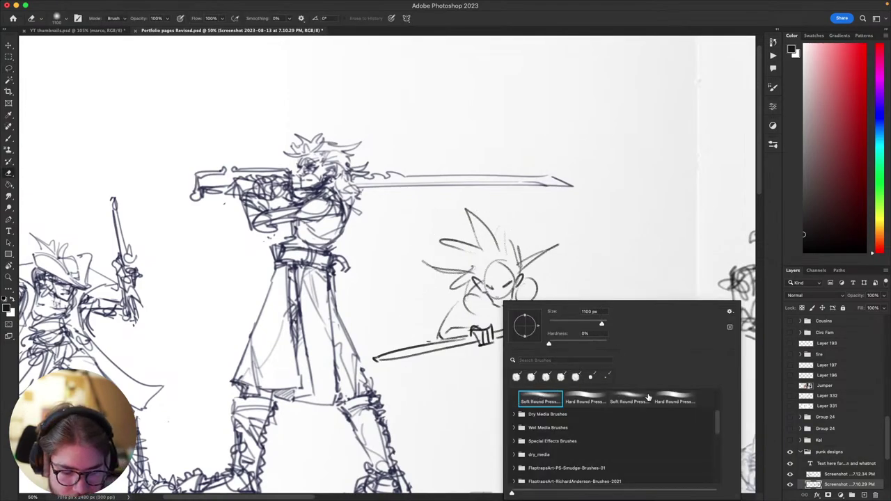
left_click_drag(718, 427, 717, 411)
left_click(676, 451)
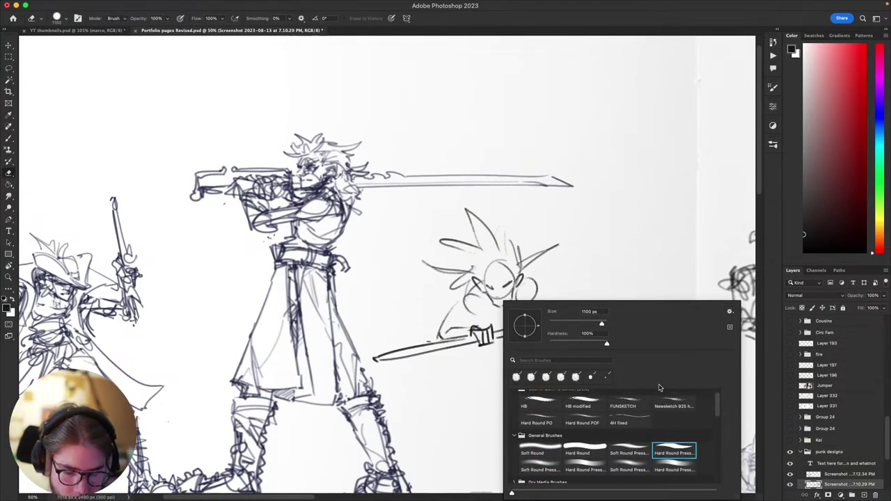
left_click(674, 243)
key("bracketleft")
key("bracketleft")
key("bracketleft")
key("bracketleft")
key("bracketleft")
key("bracketleft")
key("bracketleft")
key("bracketleft")
key("bracketleft")
key("bracketleft")
key("bracketleft")
key("bracketleft")
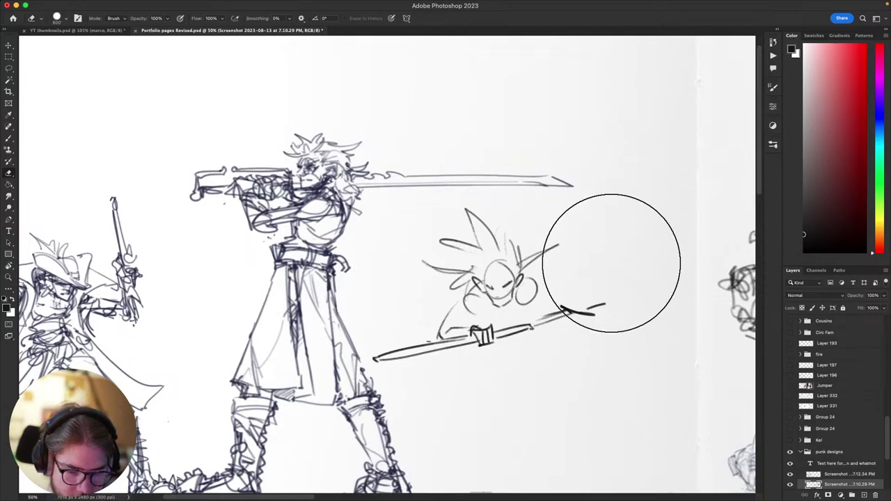
- Redraw the top of the fist and the bent arm's outline from elbow to shoulder
key("b")
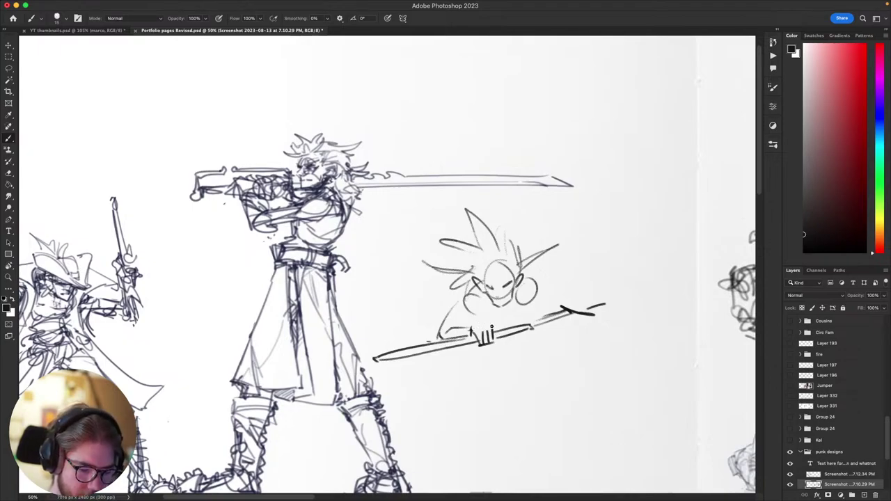
left_click_drag(491, 326, 485, 324)
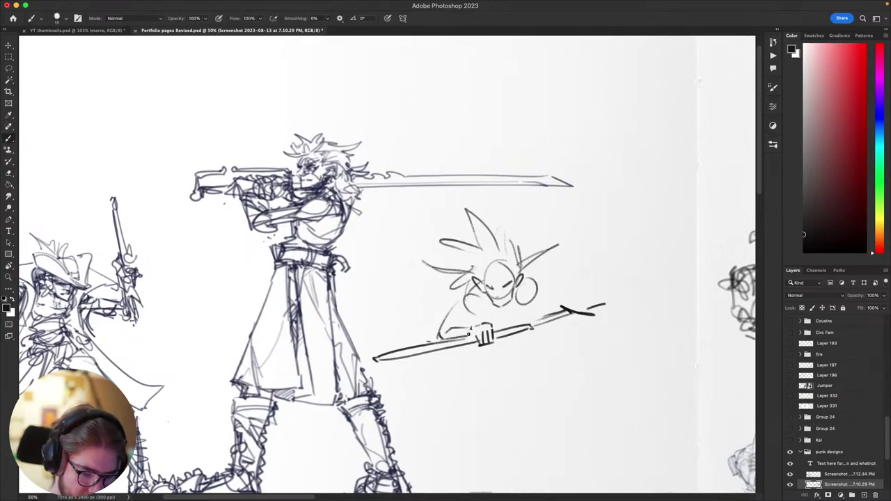
scroll(461, 340, "up", 2)
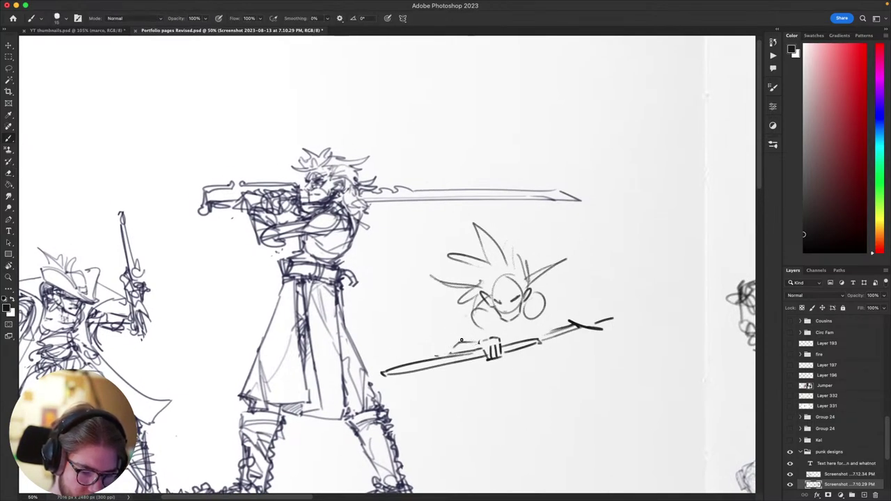
left_click_drag(448, 350, 479, 304)
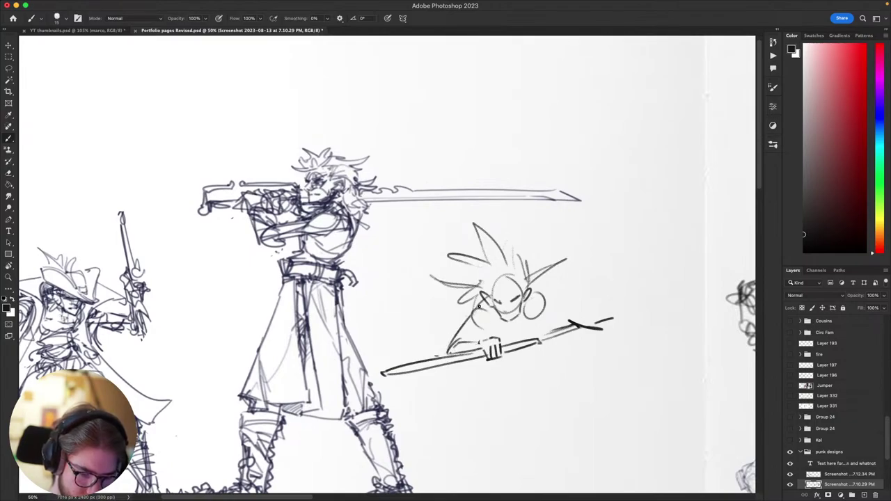
- Darken the hair tuft beside the ear above the bent arm
mouse_move(545, 330)
left_mouse_down()
mouse_move(576, 199)
mouse_move(561, 237)
mouse_move(571, 335)
left_mouse_up()
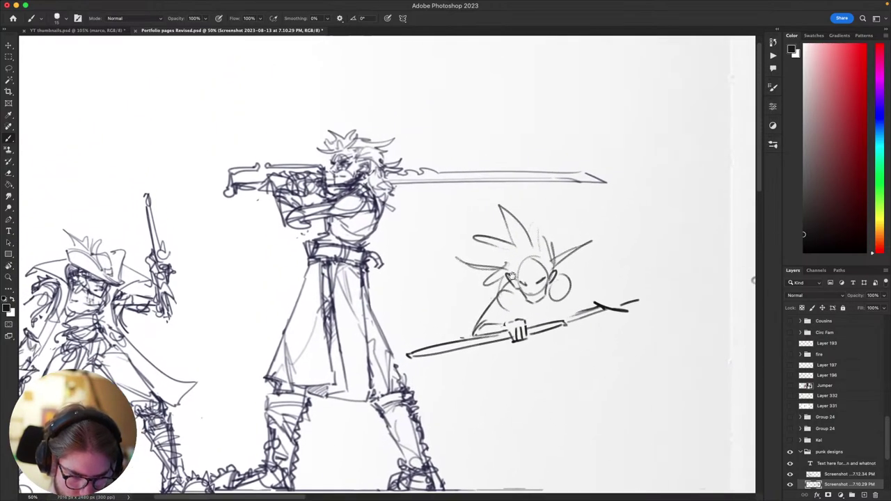
mouse_move(514, 292)
left_mouse_down()
mouse_move(481, 290)
mouse_move(511, 282)
mouse_move(517, 294)
mouse_move(504, 290)
left_mouse_up()
key("super+z")
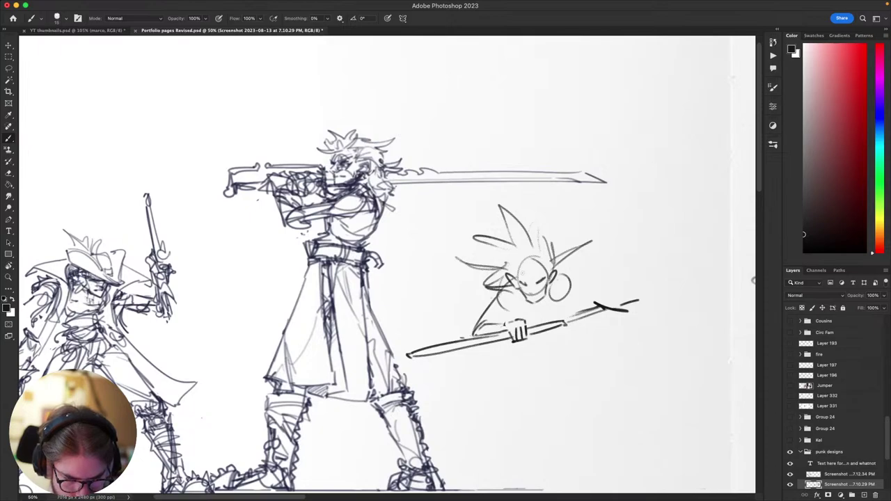
mouse_move(630, 281)
left_mouse_down()
mouse_move(611, 286)
mouse_move(629, 272)
mouse_move(617, 310)
mouse_move(609, 306)
mouse_move(622, 308)
left_mouse_up()
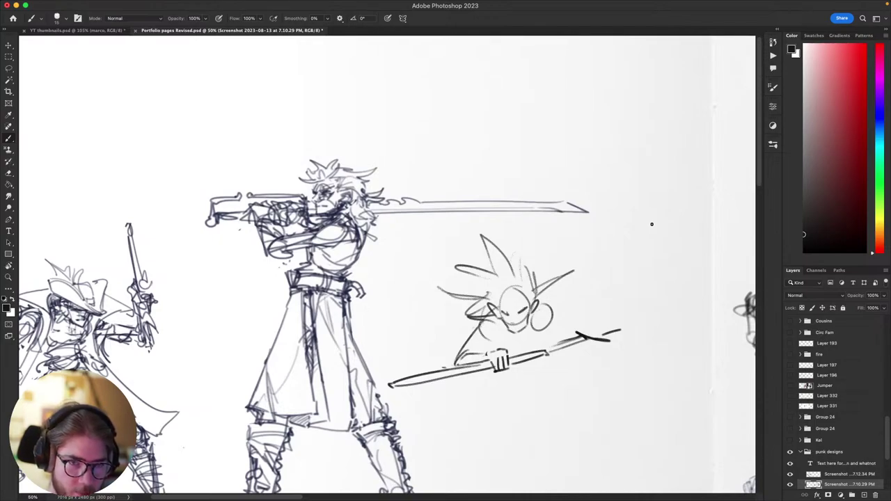
scroll(651, 224, "down", 3)
scroll(652, 224, "left", 2)
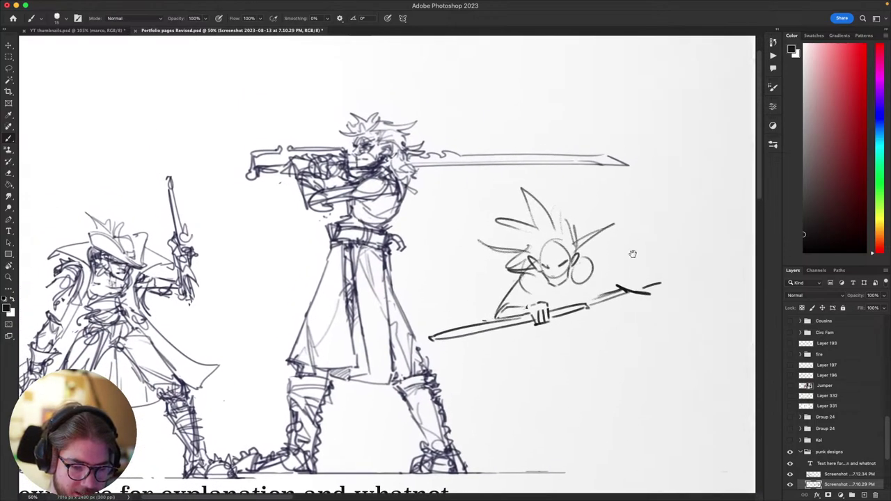
left_click_drag(601, 244, 647, 264)
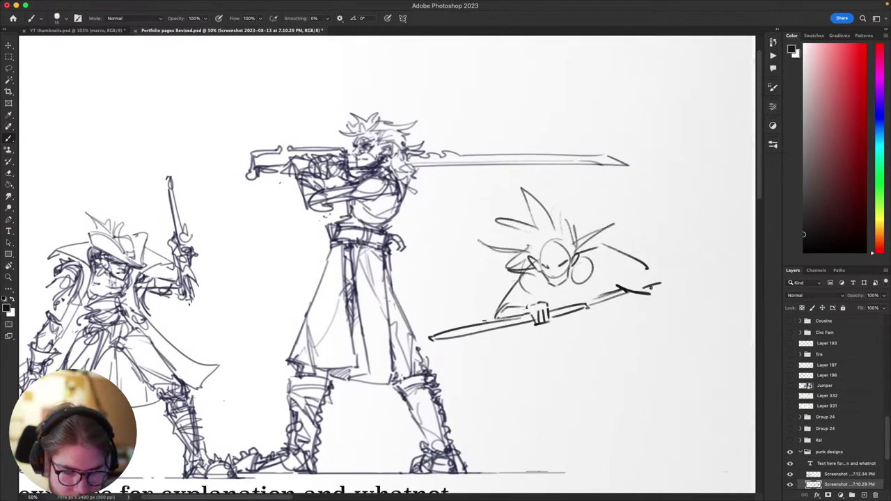
key("ctrl+z")
key("ctrl+z")
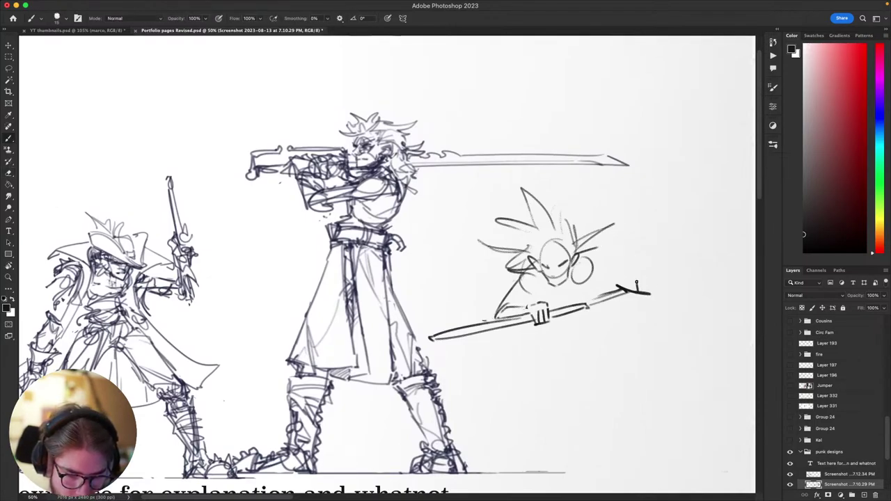
- Sketch the far hand gripping the raised end of the weapon and thicken the block beneath it
left_click_drag(626, 280, 641, 279)
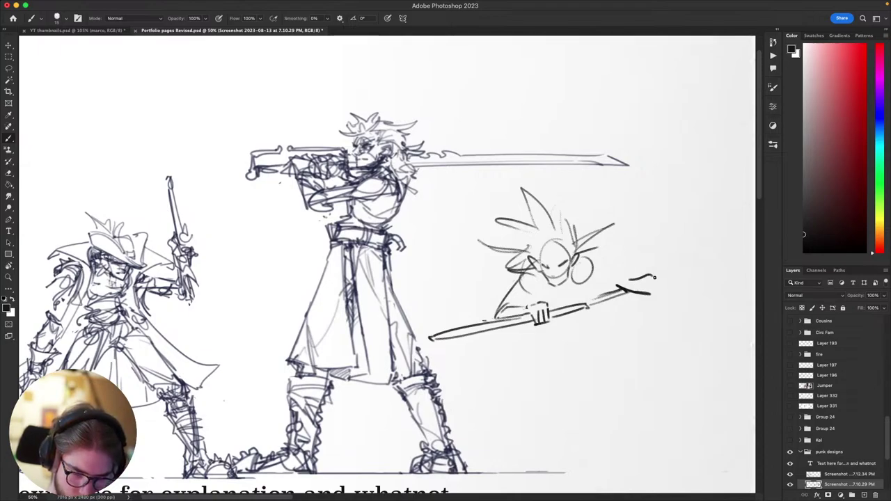
left_click_drag(654, 277, 655, 291)
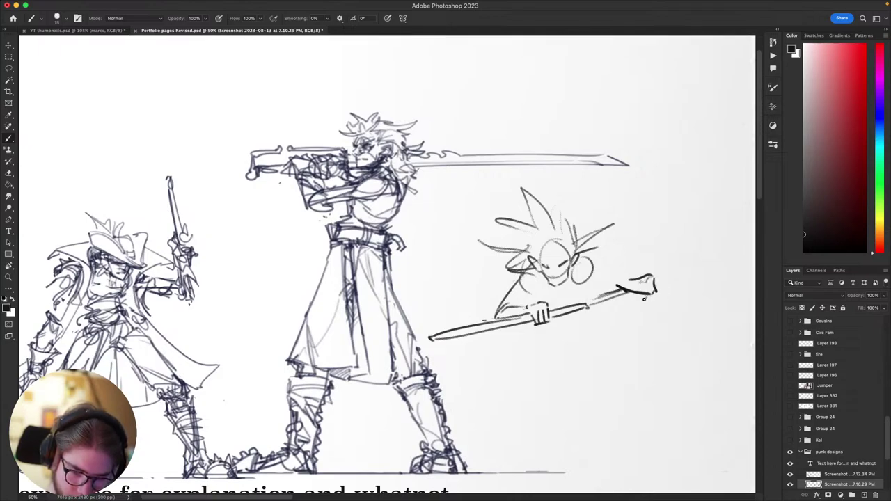
key("super+z")
key("super+z")
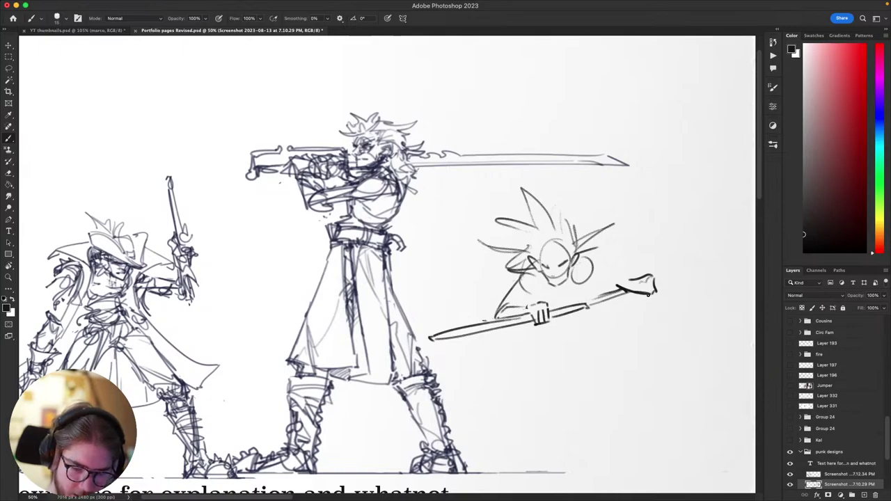
mouse_move(650, 293)
left_mouse_down()
mouse_move(648, 302)
mouse_move(624, 295)
left_mouse_up()
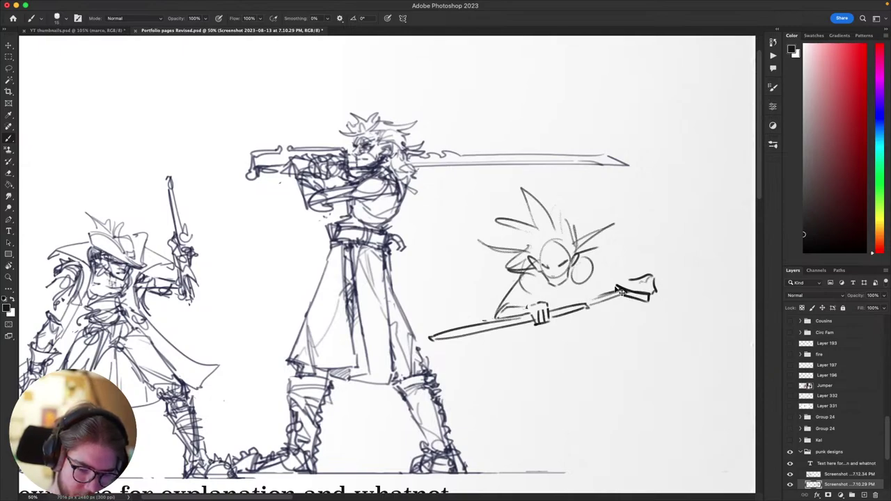
- Fill in the weapon's shaft between the hands and redraw the near fist with a squarer outline
scroll(629, 323, "right", 3)
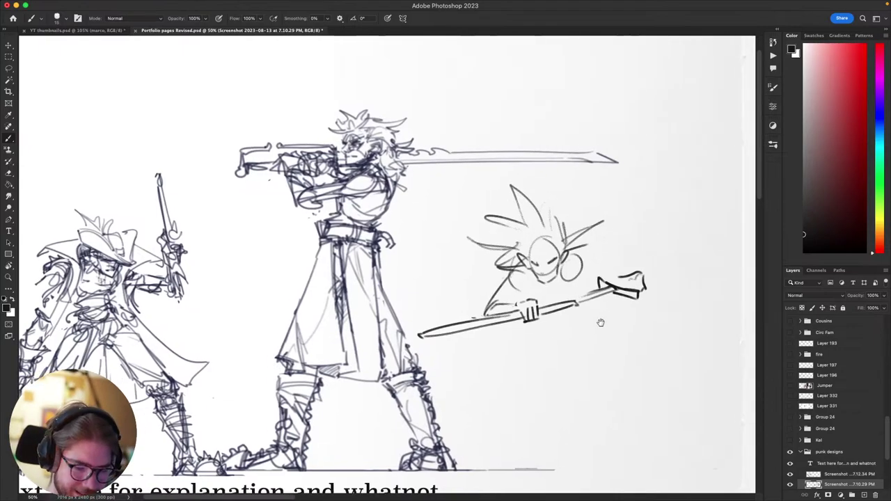
key("e")
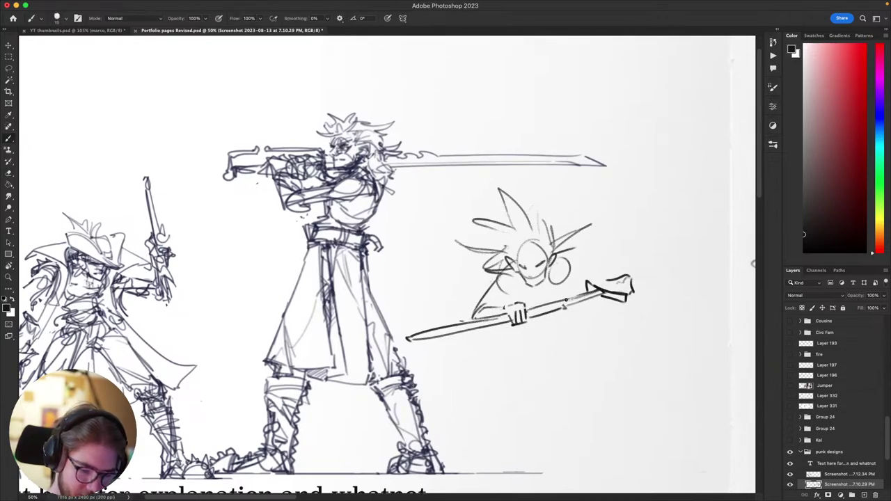
key("b")
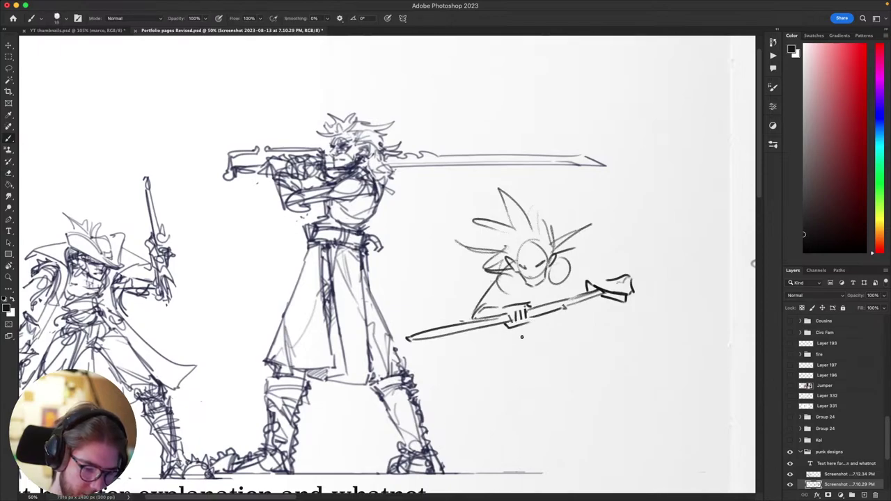
scroll(505, 372, "up", 2)
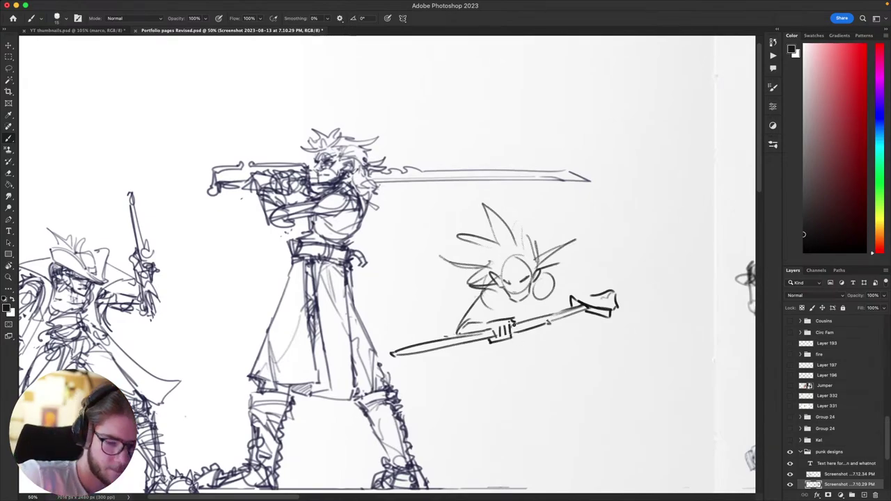
scroll(513, 324, "up", 5)
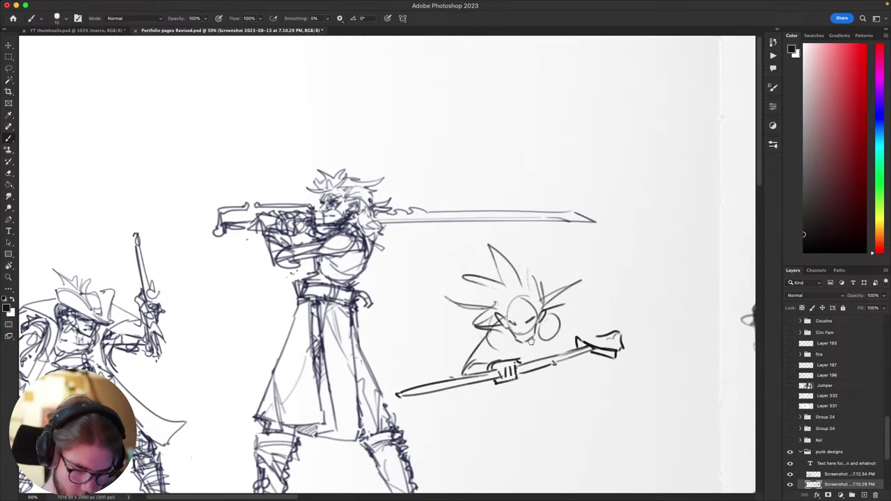
- Draw the far arm as a bent curve from the shoulder to the hand at the weapon's raised end
scroll(530, 340, "down", 5)
scroll(629, 328, "up", 3)
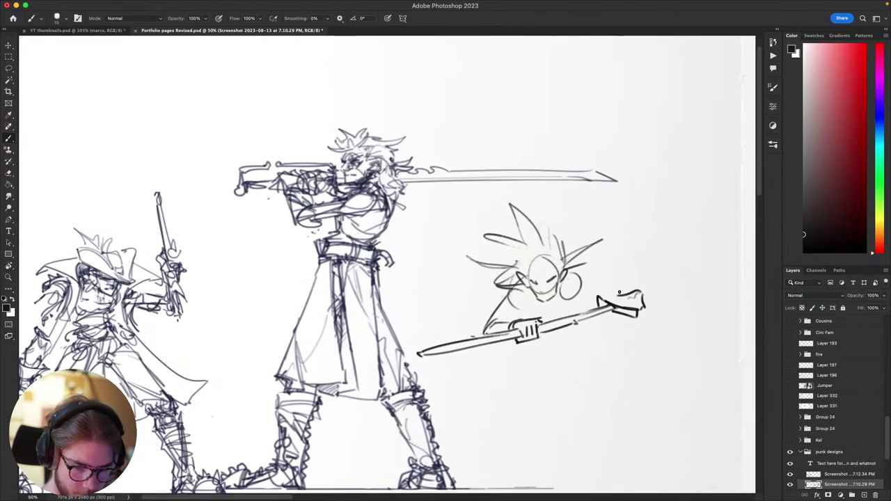
left_click_drag(611, 301, 626, 302)
mouse_move(626, 293)
left_mouse_down()
mouse_move(600, 265)
mouse_move(601, 287)
mouse_move(583, 283)
left_mouse_up()
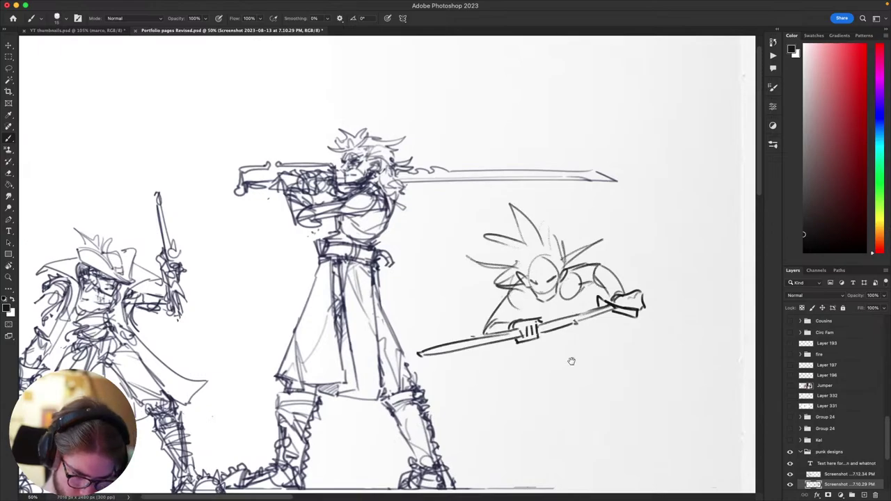
mouse_move(571, 360)
left_mouse_down()
mouse_move(643, 229)
mouse_move(582, 233)
mouse_move(599, 276)
mouse_move(617, 207)
mouse_move(587, 308)
mouse_move(629, 308)
mouse_move(631, 287)
mouse_move(623, 297)
left_mouse_up()
mouse_move(528, 296)
left_mouse_down()
mouse_move(574, 274)
mouse_move(603, 301)
left_mouse_up()
key("super+z")
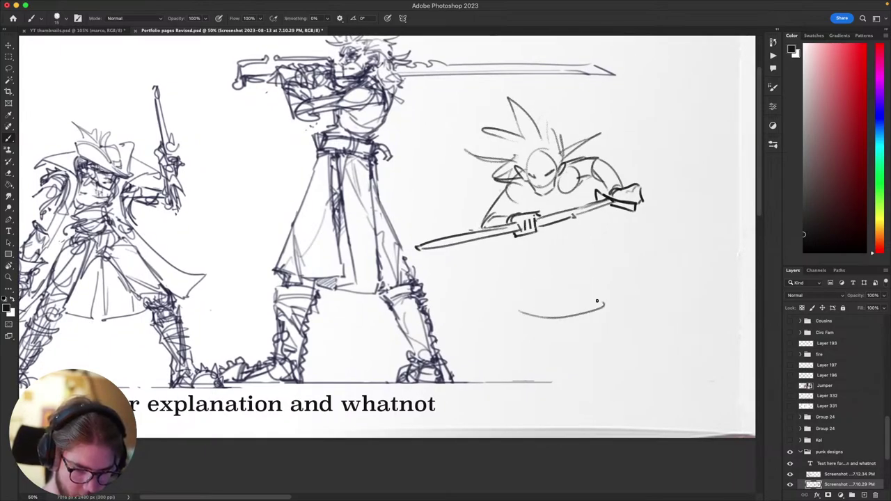
key("super+z")
left_click_drag(523, 320, 596, 304)
key("super+z")
- Sketch a barrel outline below the spiky-haired figure, with a flat rim, bulging sides and a base on the ground line
mouse_move(521, 303)
left_mouse_down()
mouse_move(595, 298)
mouse_move(520, 300)
mouse_move(594, 309)
mouse_move(523, 304)
mouse_move(508, 381)
left_mouse_up()
key("super+z")
key("super+z")
key("super+z")
mouse_move(503, 319)
left_mouse_down()
mouse_move(502, 368)
mouse_move(507, 354)
left_mouse_up()
key("super+z")
mouse_move(600, 307)
left_mouse_down()
mouse_move(583, 374)
mouse_move(595, 372)
mouse_move(581, 378)
left_mouse_up()
key("super+z")
mouse_move(520, 318)
left_mouse_down()
mouse_move(534, 373)
mouse_move(588, 377)
left_mouse_up()
key("super+z")
key("super+z")
- Draw curved vertical stave lines across the front of the barrel
left_click_drag(530, 315, 532, 374)
key("super+z")
mouse_move(529, 315)
left_mouse_down()
mouse_move(532, 374)
mouse_move(544, 369)
left_mouse_up()
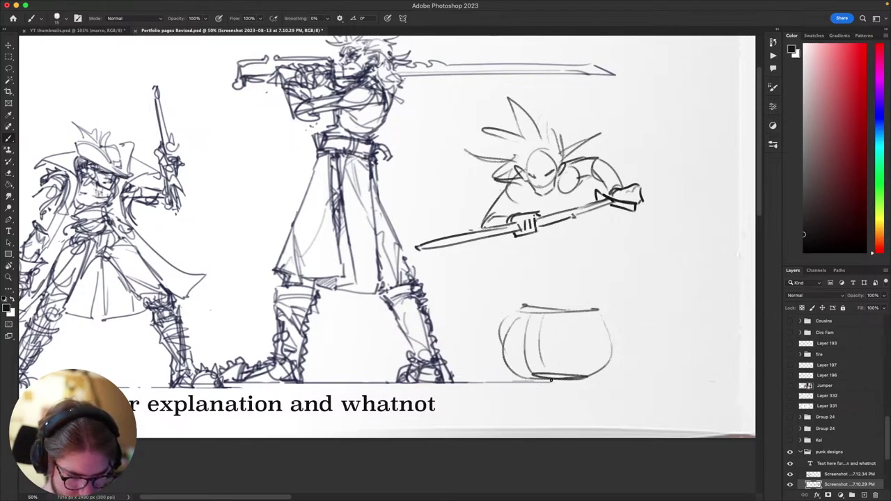
mouse_move(557, 314)
left_mouse_down()
mouse_move(558, 376)
mouse_move(576, 361)
left_mouse_up()
key("super+z")
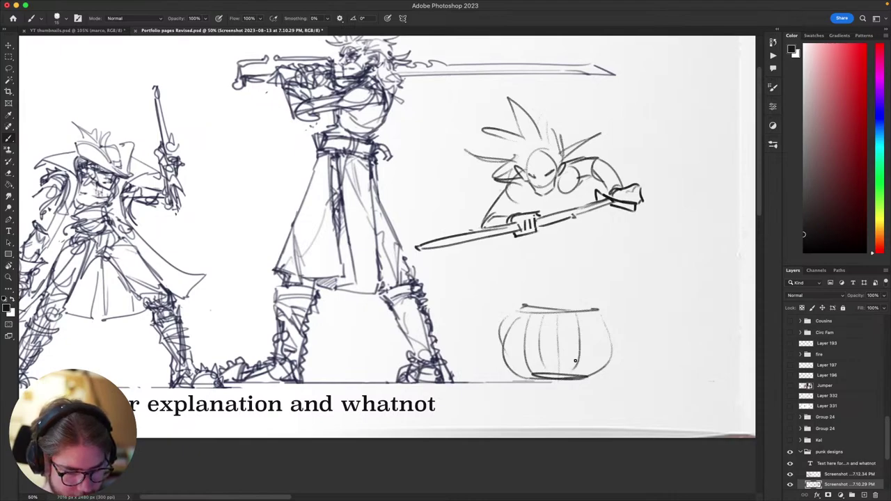
key("super+z")
left_click_drag(588, 312, 590, 372)
- Erase the messy lines along one side of the barrel and redraw its outer stave and side curves
key("e")
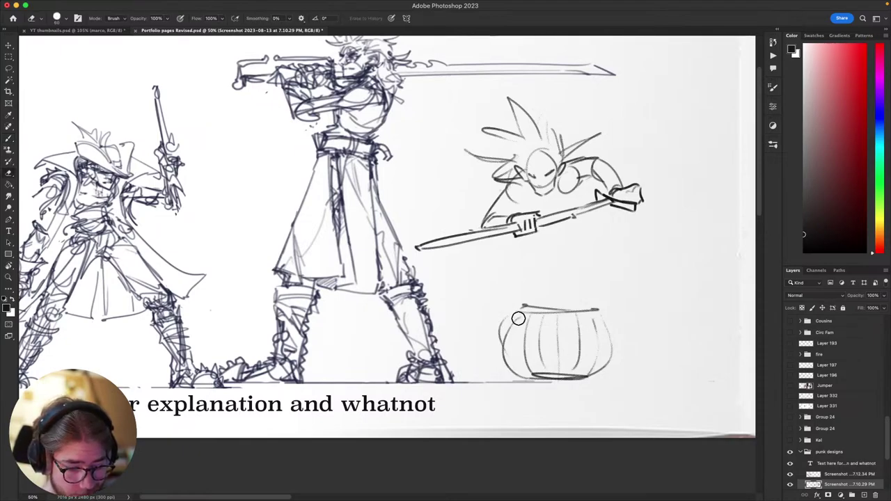
mouse_move(519, 319)
left_mouse_down()
mouse_move(513, 373)
mouse_move(503, 331)
mouse_move(516, 373)
mouse_move(514, 313)
mouse_move(526, 356)
mouse_move(520, 313)
mouse_move(555, 361)
mouse_move(582, 321)
mouse_move(522, 314)
mouse_move(526, 381)
left_mouse_up()
key("b")
key("super+z")
key("super+z")
left_click_drag(518, 313, 523, 377)
mouse_move(599, 312)
left_mouse_down()
mouse_move(612, 345)
mouse_move(604, 353)
mouse_move(615, 349)
left_mouse_up()
key("super+z")
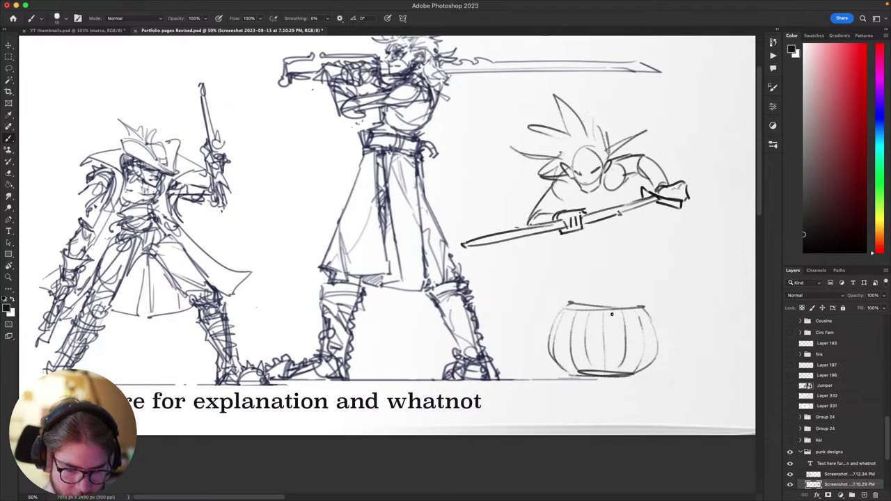
- Rotate the canvas, then erase the barrel's base line and redraw it cleanly between both sides
left_click_drag(638, 311, 645, 223)
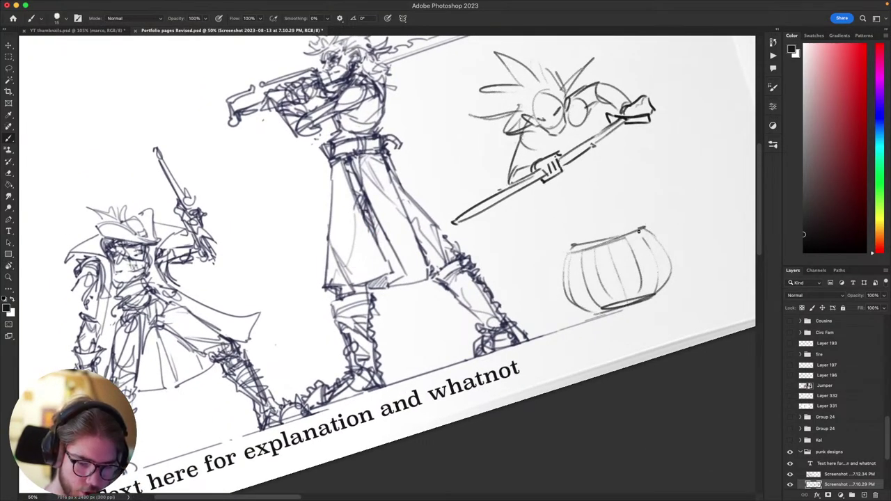
key("e")
key("b")
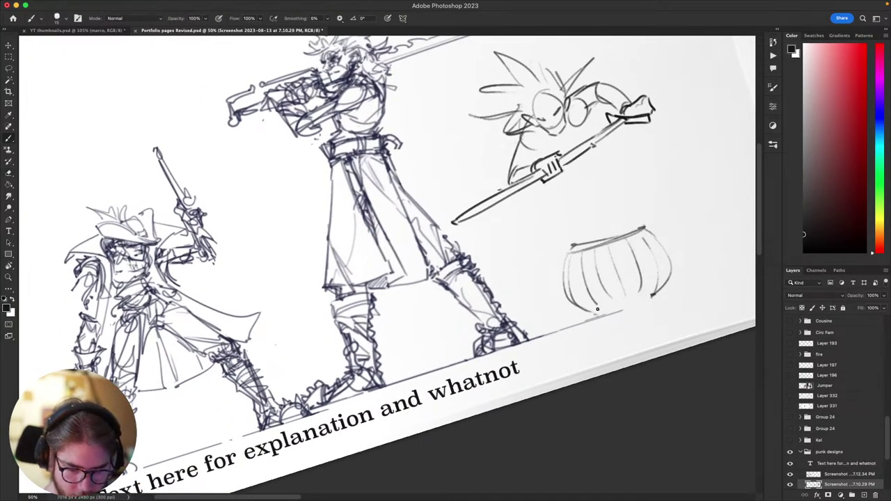
mouse_move(651, 298)
left_mouse_down()
mouse_move(663, 293)
mouse_move(647, 378)
mouse_move(634, 381)
left_mouse_up()
left_click_drag(676, 364, 679, 271)
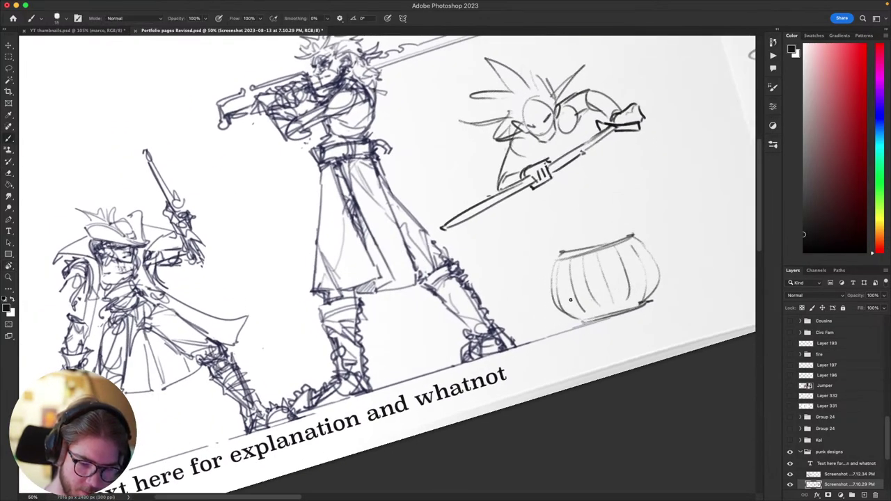
- Draw curved horizontal guide lines around the barrel near its rim, middle and base
key("super+z")
left_click_drag(567, 311, 653, 287)
key("super+z")
left_click_drag(601, 308, 656, 286)
key("super+z")
key("super+z")
left_click_drag(555, 282, 646, 256)
key("super+z")
mouse_move(559, 281)
left_mouse_down()
mouse_move(647, 255)
mouse_move(563, 272)
mouse_move(641, 246)
left_mouse_up()
key("super+z")
key("super+z")
left_click_drag(558, 271, 649, 246)
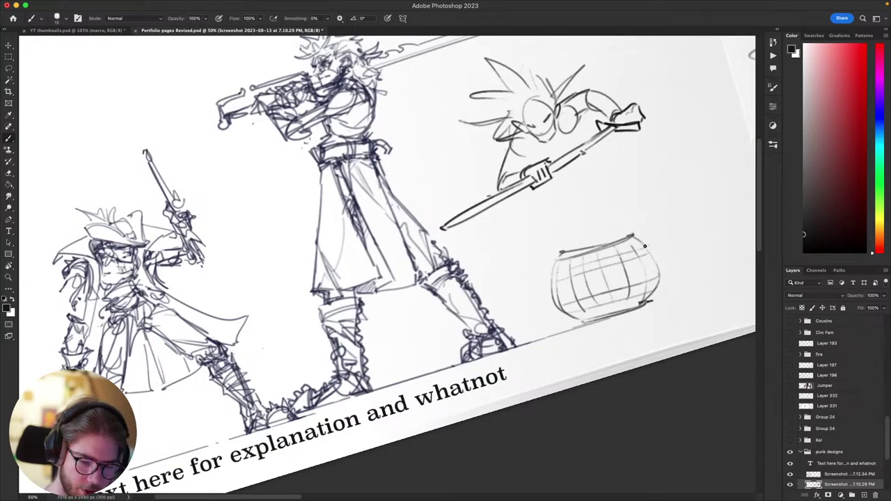
- Outline the barrel's upper hoop as a band that juts slightly past both sides
key("Escape")
mouse_move(660, 326)
left_mouse_down()
mouse_move(609, 358)
mouse_move(632, 282)
left_mouse_up()
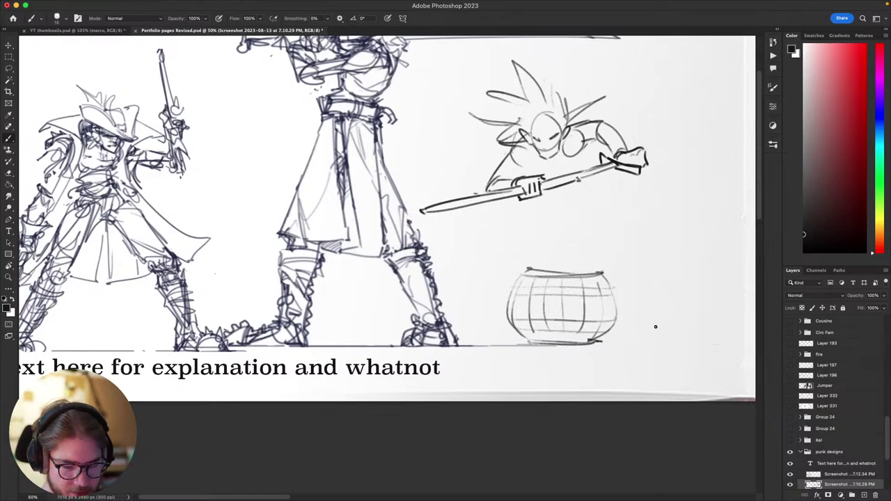
key("r")
mouse_move(656, 326)
left_mouse_down()
mouse_move(675, 288)
mouse_move(533, 243)
mouse_move(573, 249)
mouse_move(603, 239)
left_mouse_up()
key("e")
key("b")
left_click_drag(520, 259, 604, 239)
key("super+z")
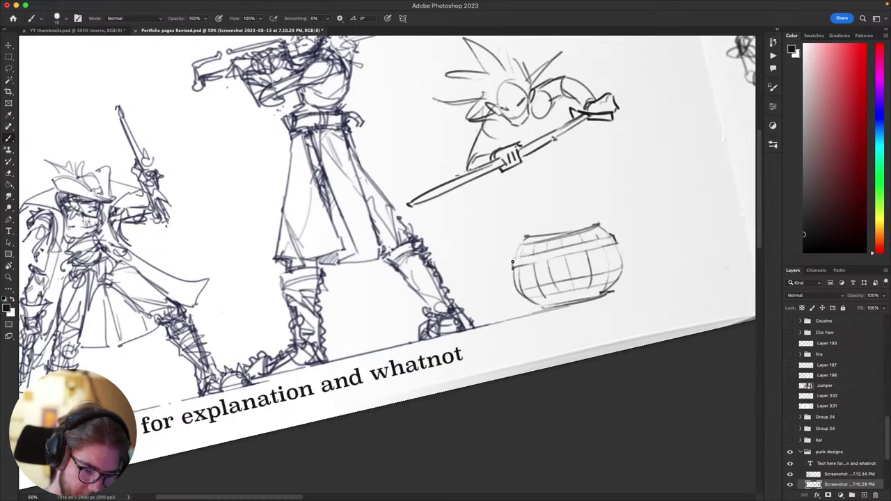
- Erase the stave lines inside the upper hoop and outline a matching lower hoop, then straighten the canvas view
key("e")
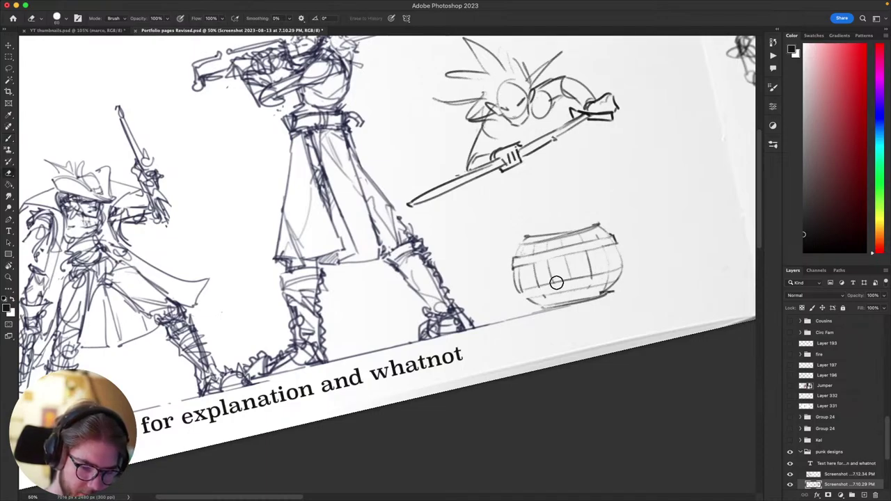
key("b")
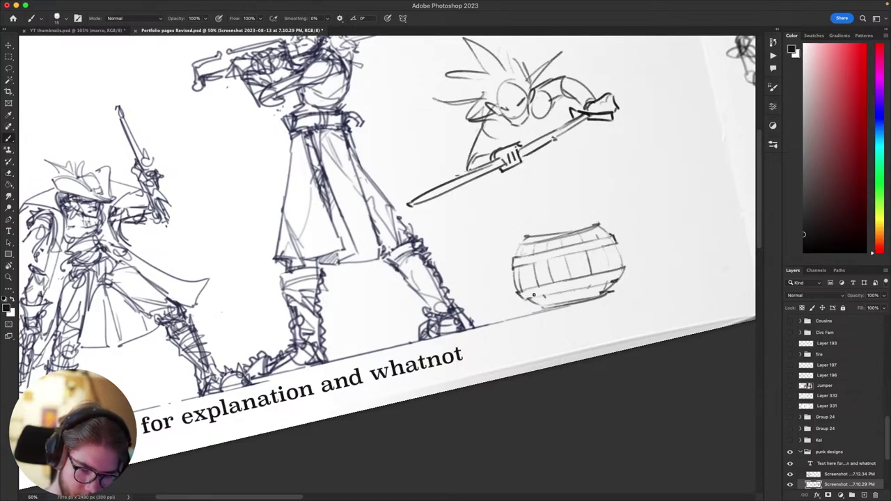
left_click_drag(561, 308, 539, 341)
key("Escape")
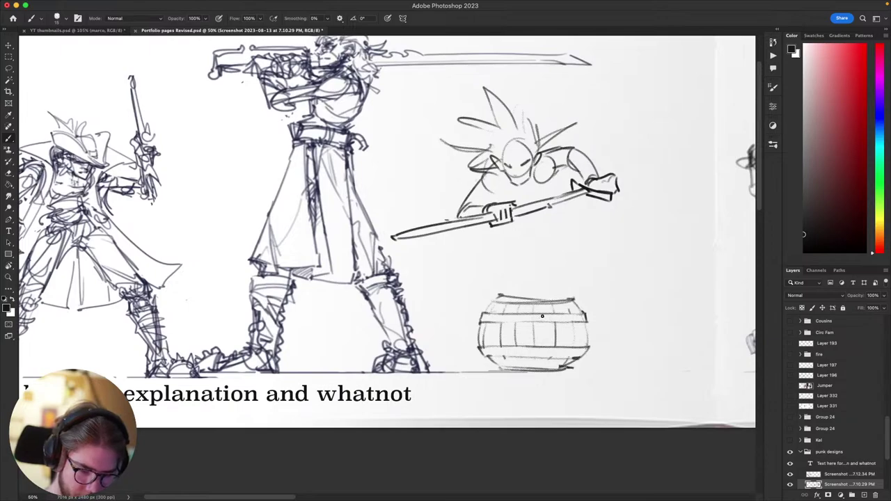
- Add a row of small round rivets along the barrel's upper and lower hoops
left_click(542, 316)
left_click(523, 317)
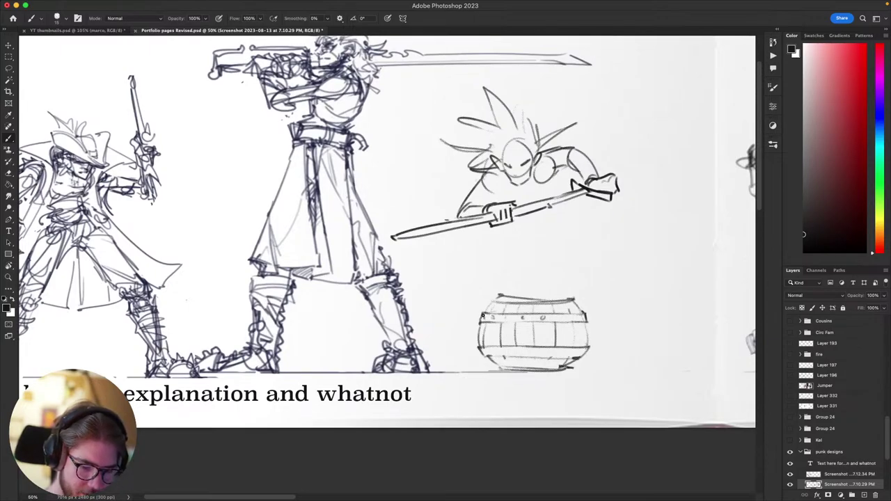
left_click(580, 320)
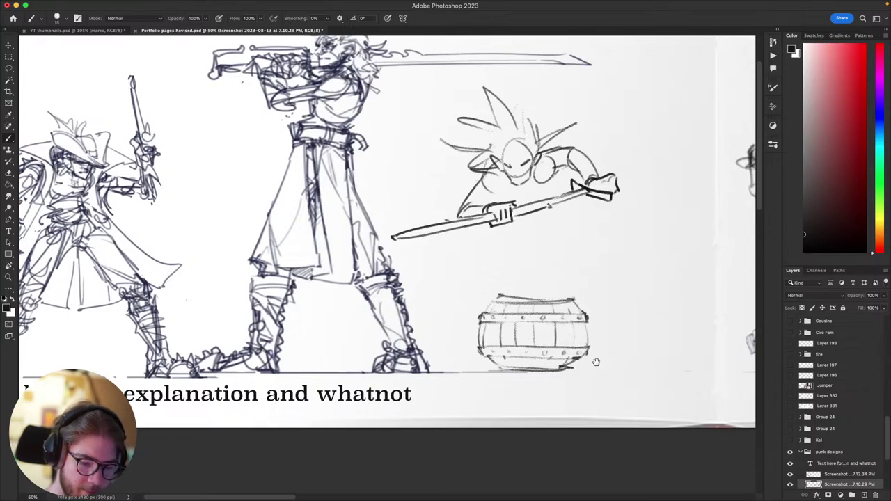
left_click_drag(596, 362, 577, 370)
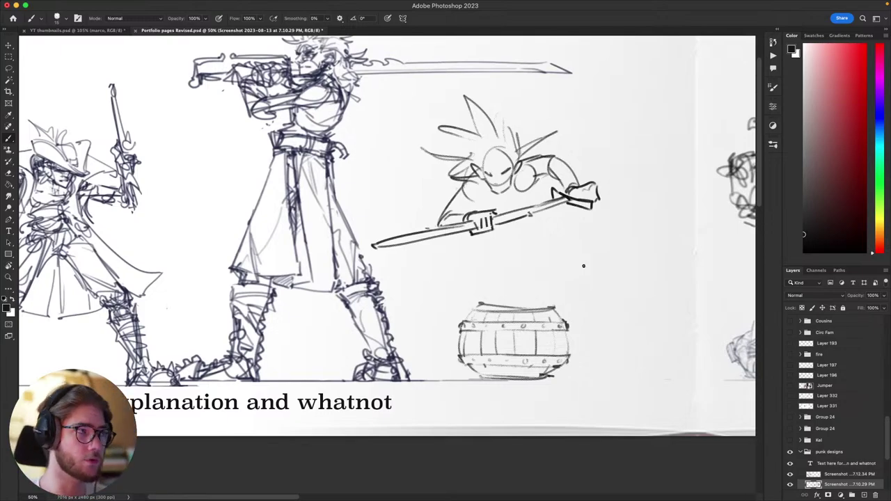
- Sketch the first bent leg below the weapon, with the knee outward and the shin meeting the barrel top
left_click_drag(583, 264, 575, 423)
key("super+minus")
key("super+minus")
key("super+minus")
key("super+minus")
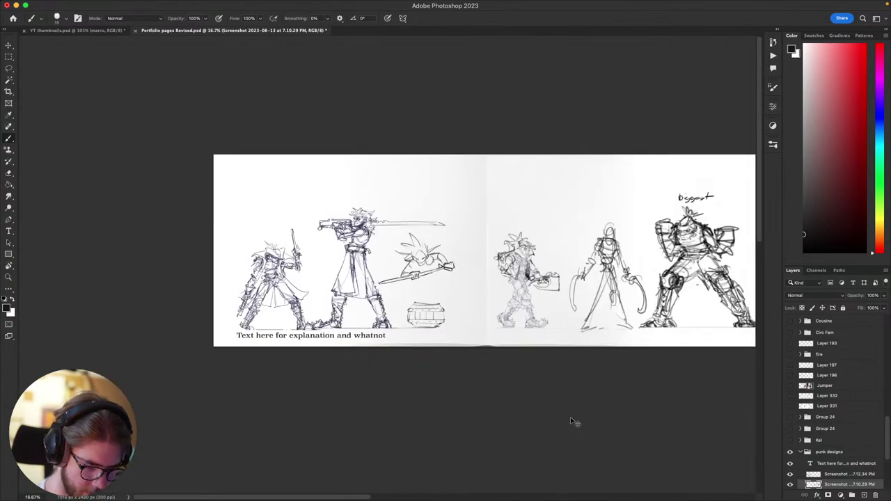
key("super+equal")
key("super+equal")
mouse_move(473, 257)
left_mouse_down()
mouse_move(490, 271)
mouse_move(493, 326)
left_mouse_up()
left_click_drag(495, 317, 463, 339)
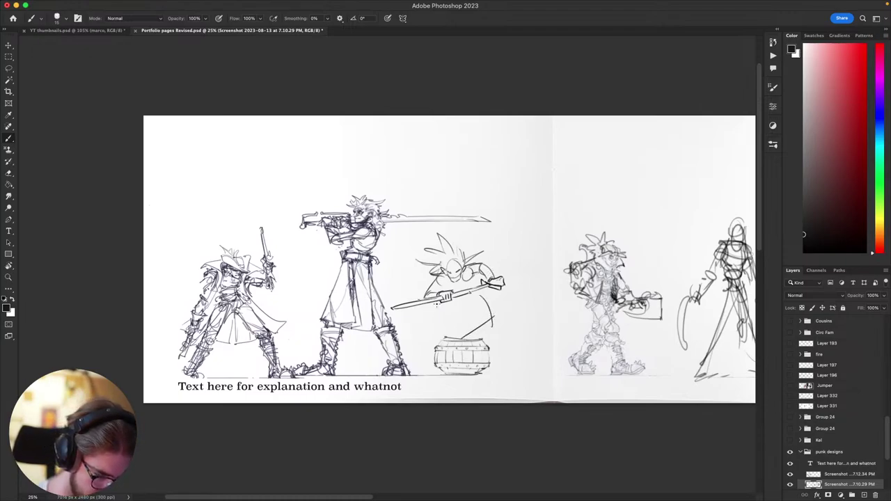
- Sketch the opposite bent leg and the feet on the barrel, and add the inner thigh lines of the crouch
left_click_drag(426, 307, 466, 332)
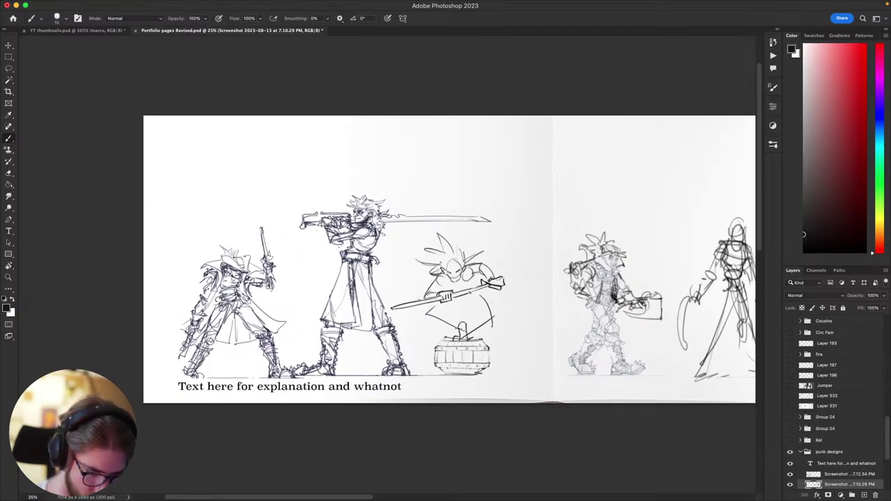
mouse_move(459, 322)
left_mouse_down()
mouse_move(493, 309)
mouse_move(477, 293)
mouse_move(487, 315)
left_mouse_up()
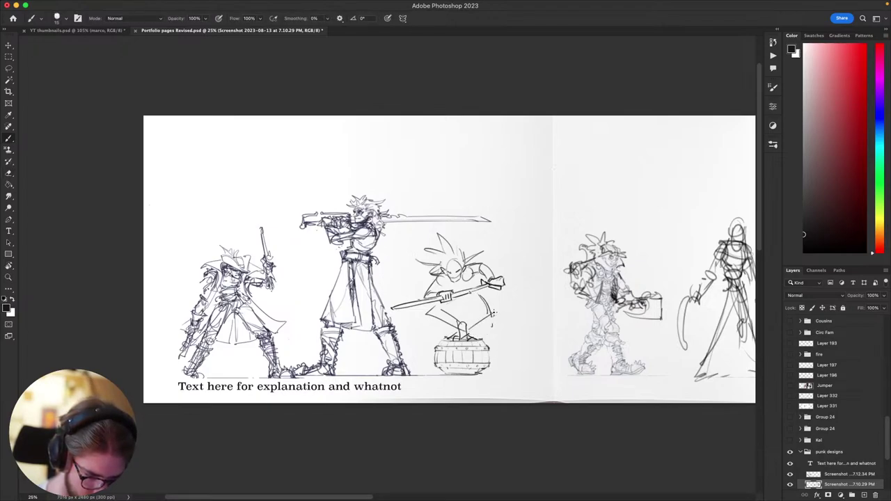
mouse_move(470, 318)
left_mouse_down()
mouse_move(480, 308)
mouse_move(474, 348)
mouse_move(531, 284)
left_mouse_up()
key("super+z")
key("super+z")
key("super+z")
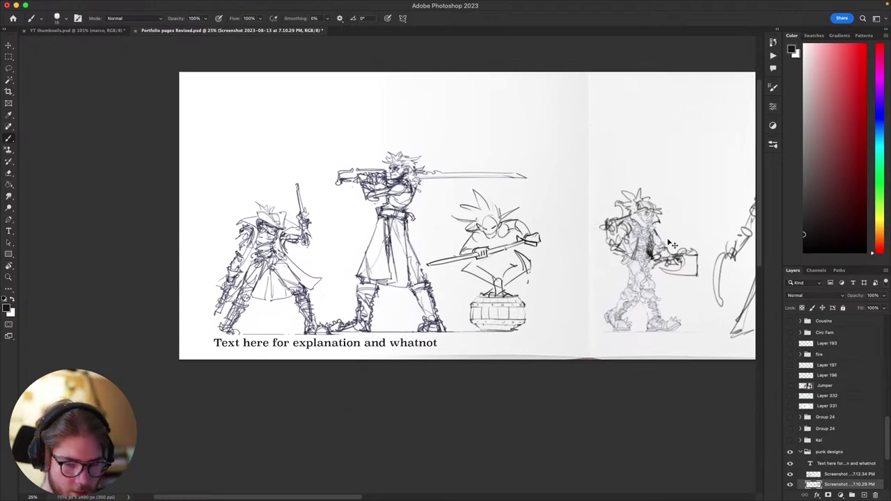
- Undo the leg strokes of the crouching figure, leaving only its upper body and the barrel
key("super+z")
key("super+z")
key("super+z")
key("super+z")
key("super+z")
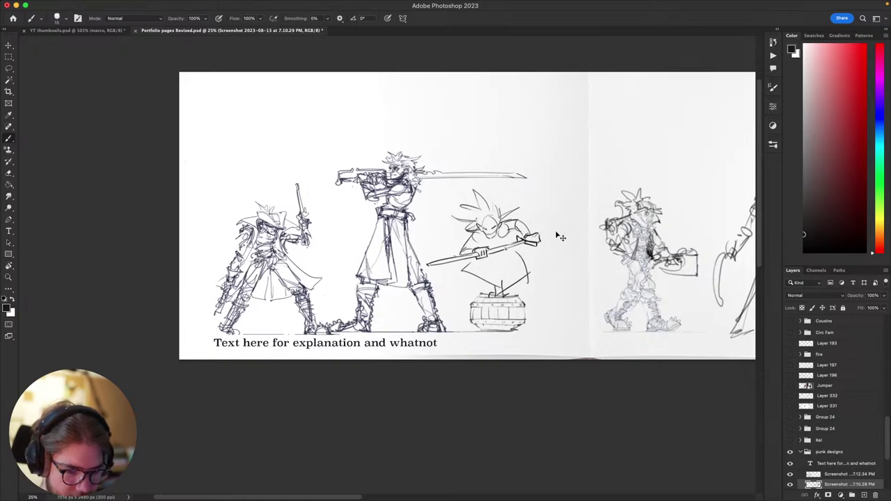
key("super+z")
key("super+z")
- Select the third character's upper body with its weapon, scale it down slightly and lower it toward the barrel
left_click_drag(544, 274, 543, 300)
key("l")
mouse_move(552, 243)
left_mouse_down()
mouse_move(469, 302)
mouse_move(422, 276)
mouse_move(497, 210)
mouse_move(550, 237)
left_mouse_up()
key("super+t")
mouse_move(491, 233)
left_mouse_down()
mouse_move(514, 237)
mouse_move(523, 277)
left_mouse_up()
key("Return")
key("b")
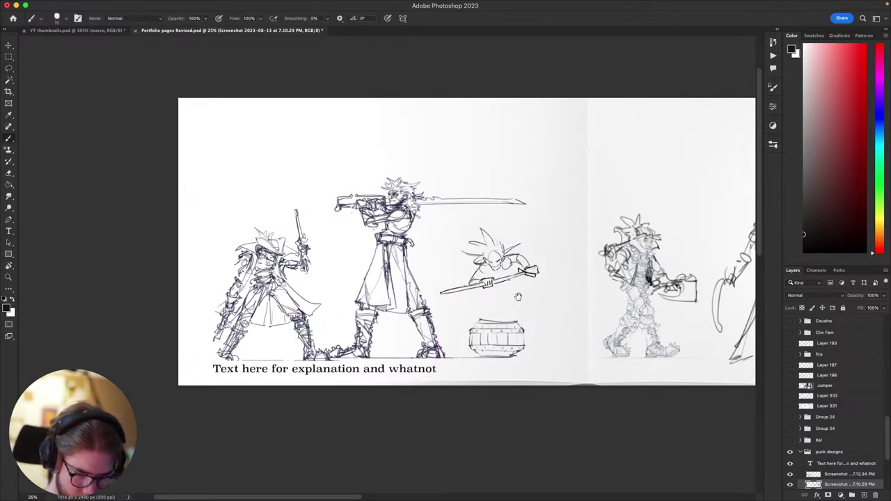
- Sketch both bent legs below the weapon with knees outward, and block in the feet on the barrel top
scroll(522, 278, "up", 1)
mouse_move(490, 305)
left_mouse_down()
mouse_move(515, 317)
mouse_move(527, 304)
mouse_move(521, 333)
left_mouse_up()
key("super+z")
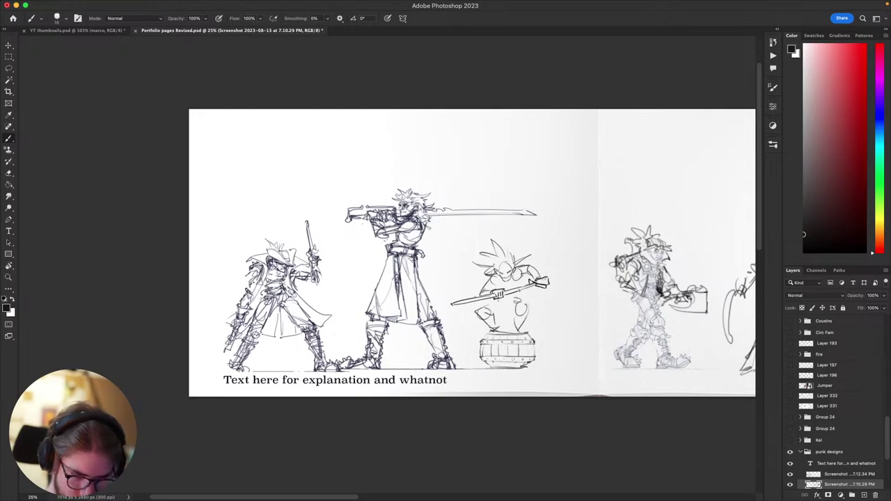
left_click_drag(517, 297, 524, 329)
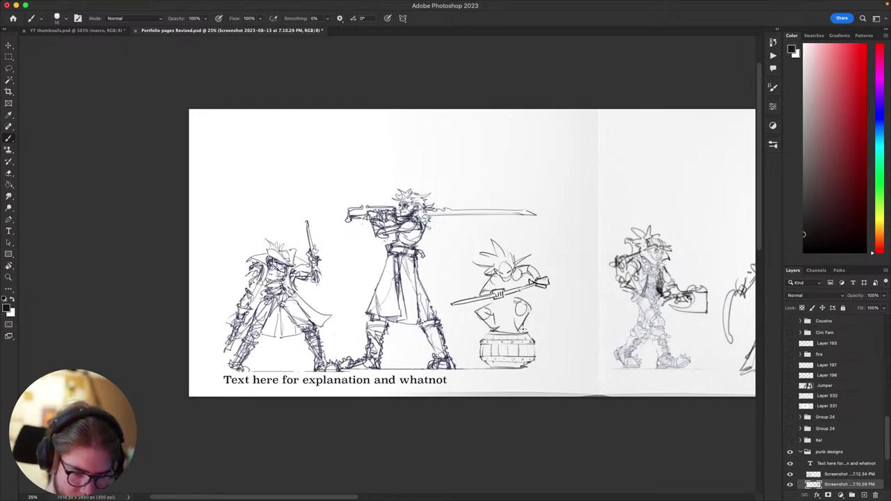
key("super+z")
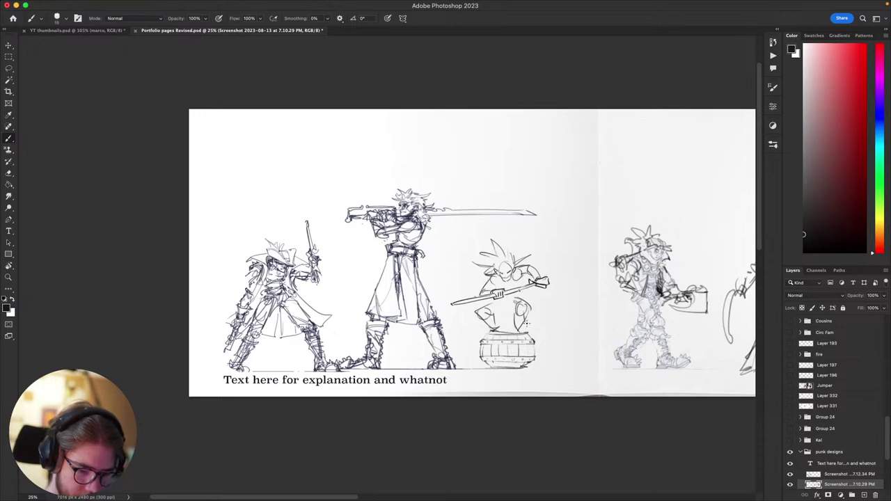
left_click_drag(527, 313, 519, 331)
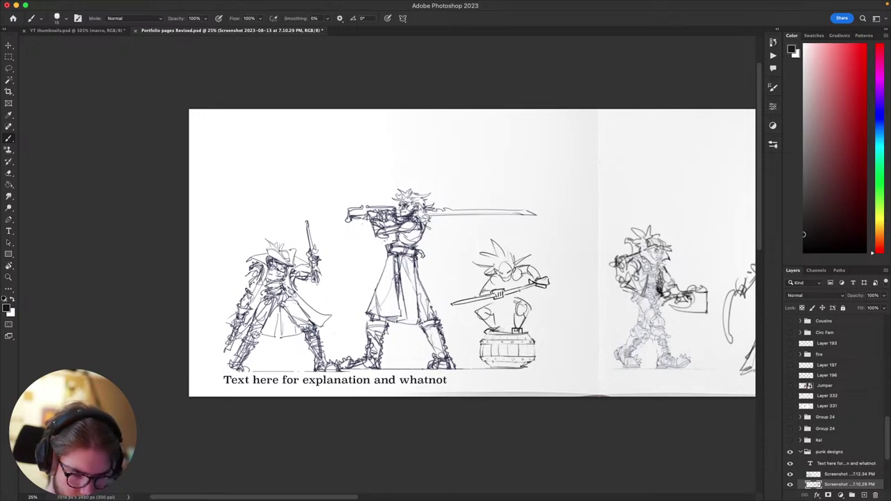
mouse_move(531, 345)
left_mouse_down()
mouse_move(454, 367)
mouse_move(517, 341)
mouse_move(547, 288)
mouse_move(554, 346)
mouse_move(508, 341)
left_mouse_up()
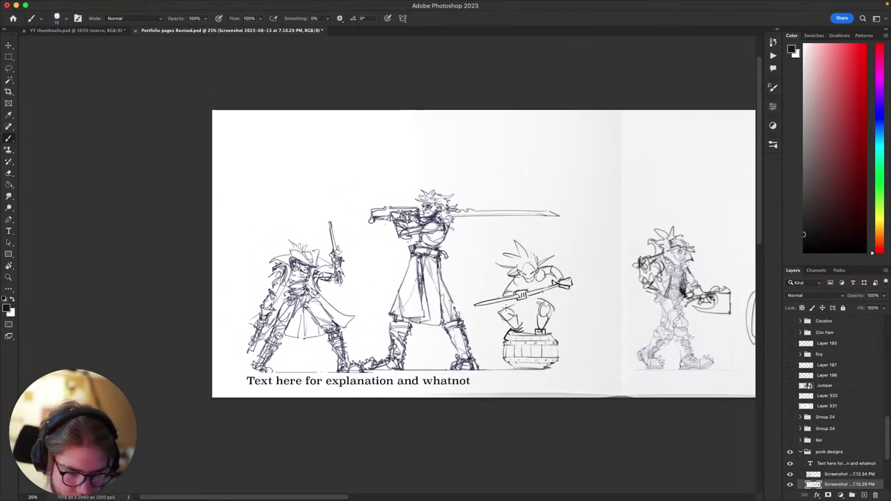
- Select the crouching figure's head, arms and weapon and shift them slightly left over the legs
scroll(552, 302, "up", 1)
key("l")
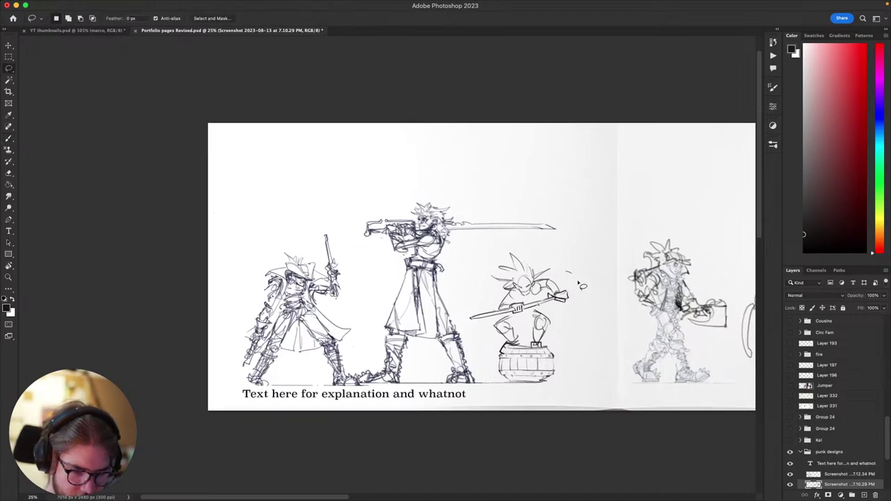
mouse_move(566, 273)
left_mouse_down()
mouse_move(546, 312)
mouse_move(465, 325)
mouse_move(566, 272)
mouse_move(533, 275)
left_mouse_up()
key("v")
key("ctrl+d")
key("b")
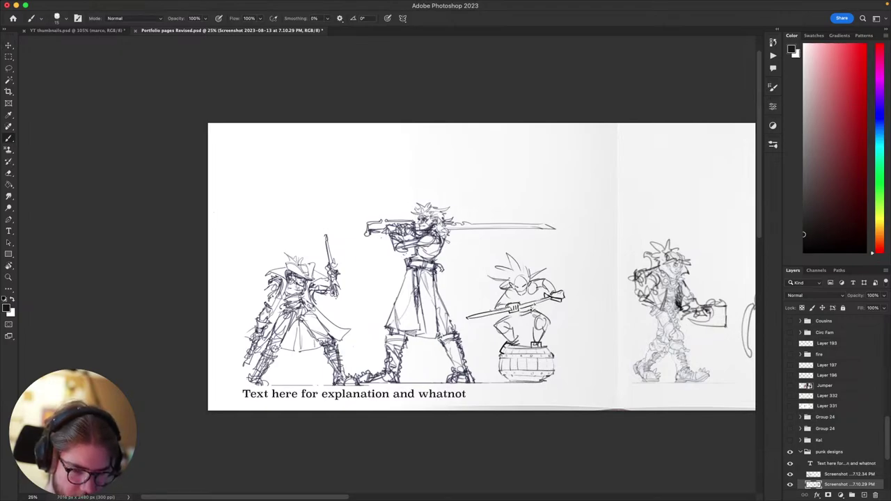
- Add shoulder, torso and open-vest outlines to the crouching figure, with waist lines below the weapon
mouse_move(570, 292)
left_mouse_down()
mouse_move(550, 306)
mouse_move(561, 278)
mouse_move(557, 304)
mouse_move(553, 278)
mouse_move(557, 290)
left_mouse_up()
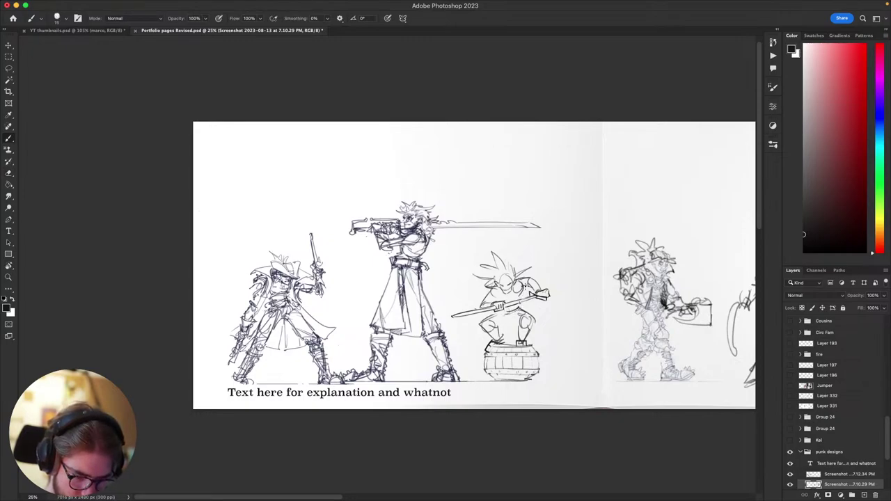
left_click_drag(524, 285, 568, 293)
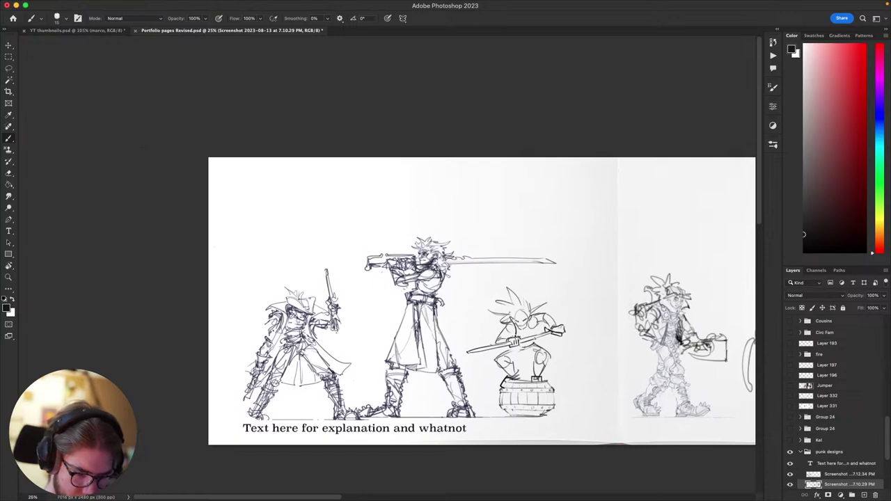
left_click_drag(527, 358, 467, 279)
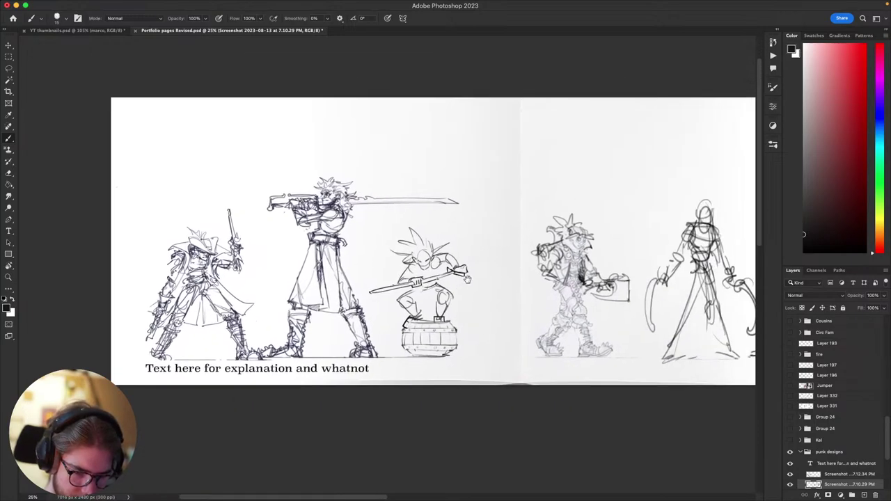
left_click_drag(514, 306, 585, 342)
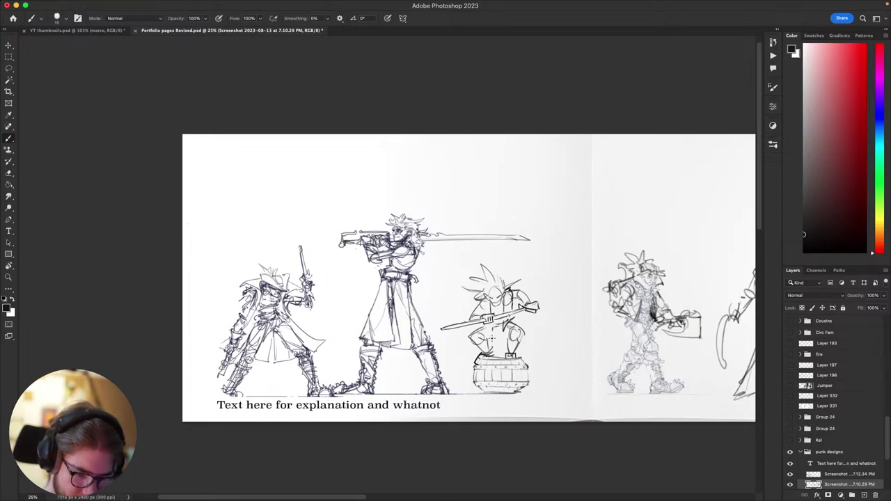
left_click_drag(552, 320, 560, 317)
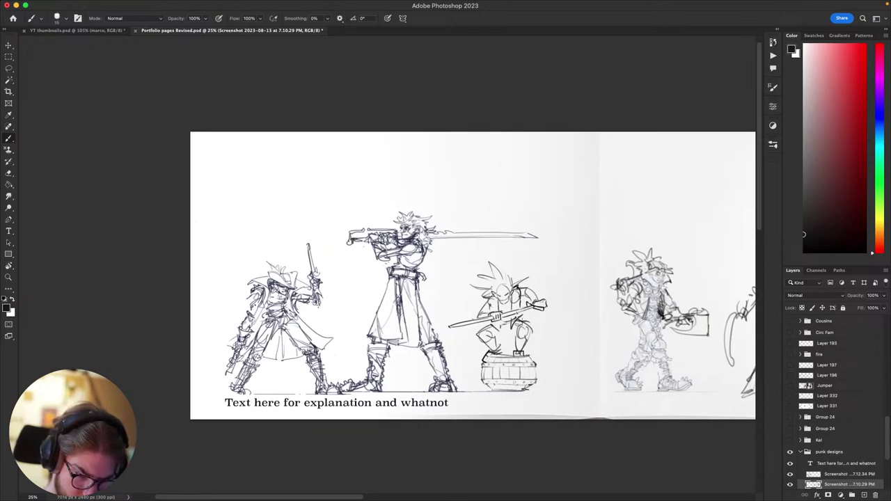
left_click_drag(479, 376, 463, 397)
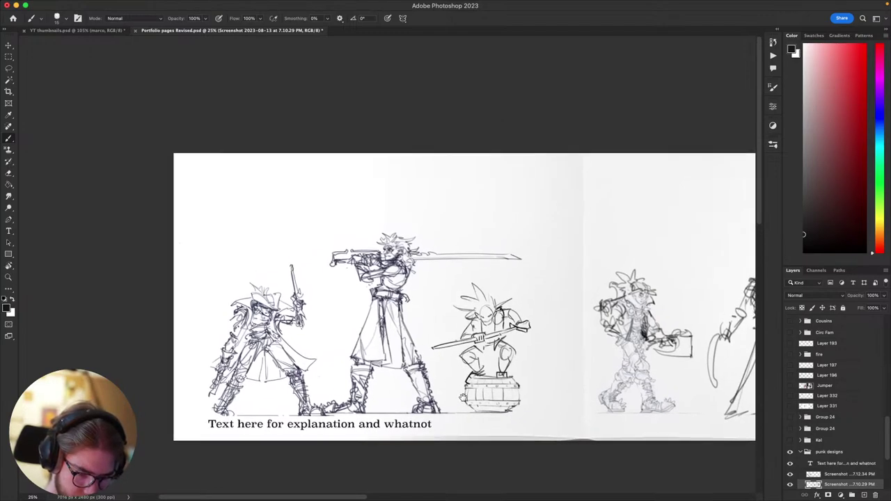
- Erase stray lines of the foot and shin on the barrel, and move the crouching figure slightly upward
key("e")
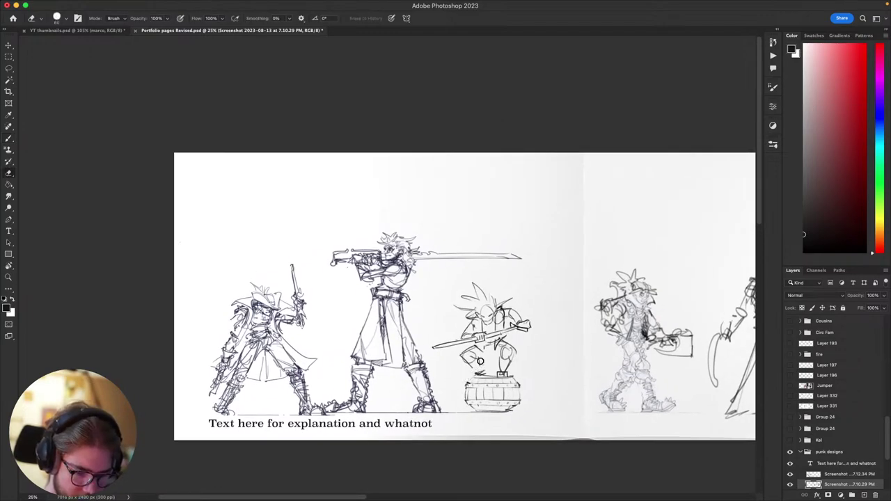
key("b")
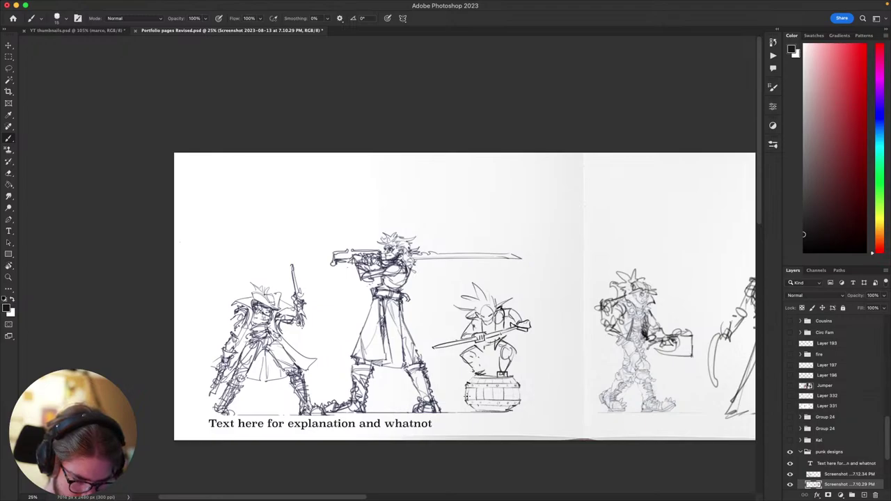
key("l")
mouse_move(527, 352)
left_mouse_down()
mouse_move(500, 370)
mouse_move(445, 368)
mouse_move(426, 344)
mouse_move(466, 273)
mouse_move(524, 311)
mouse_move(506, 294)
mouse_move(509, 367)
left_mouse_up()
key("v")
key("super+d")
key("b")
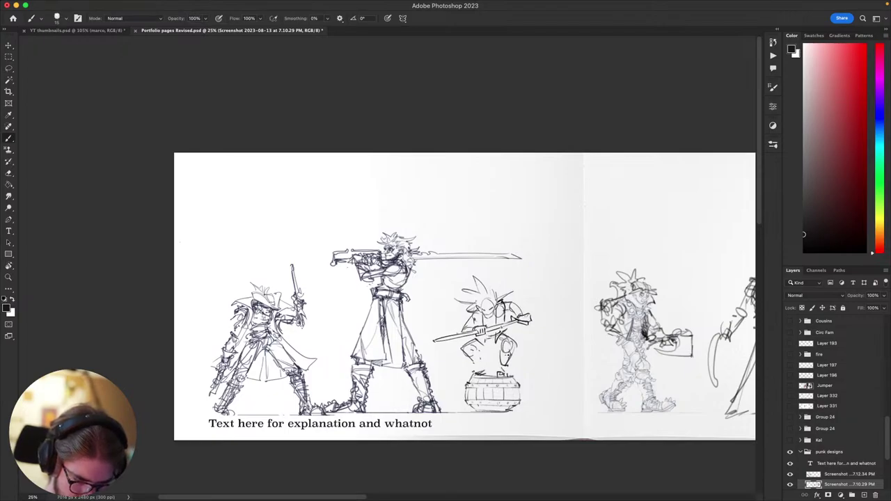
- Compare the new barrel character with the rest of the line-up across both pages of the spread
scroll(515, 272, "right", 5)
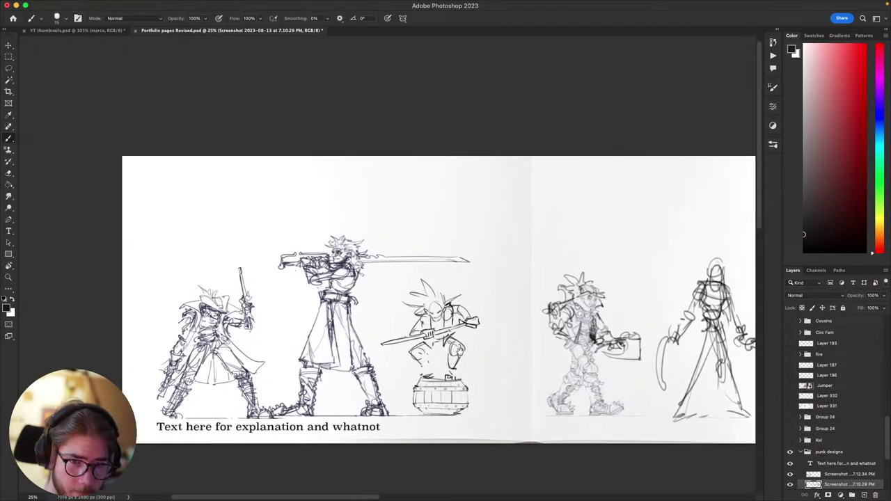
scroll(477, 371, "right", 4)
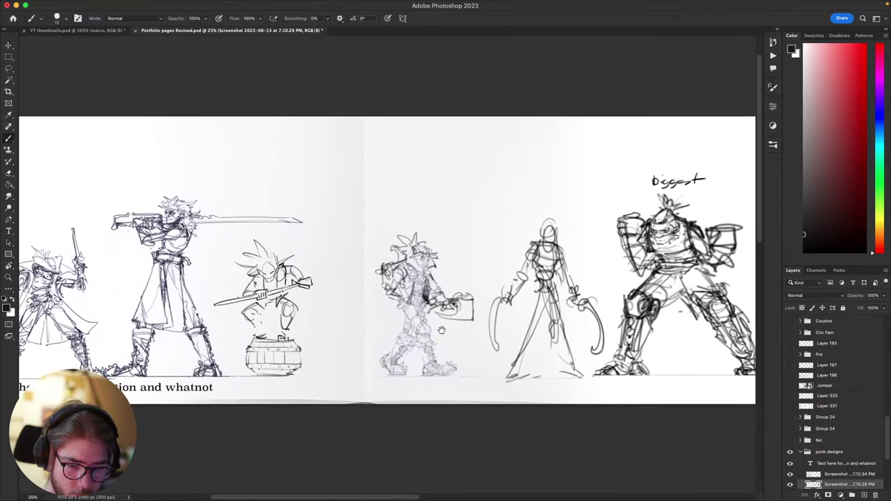
scroll(440, 369, "left", 6)
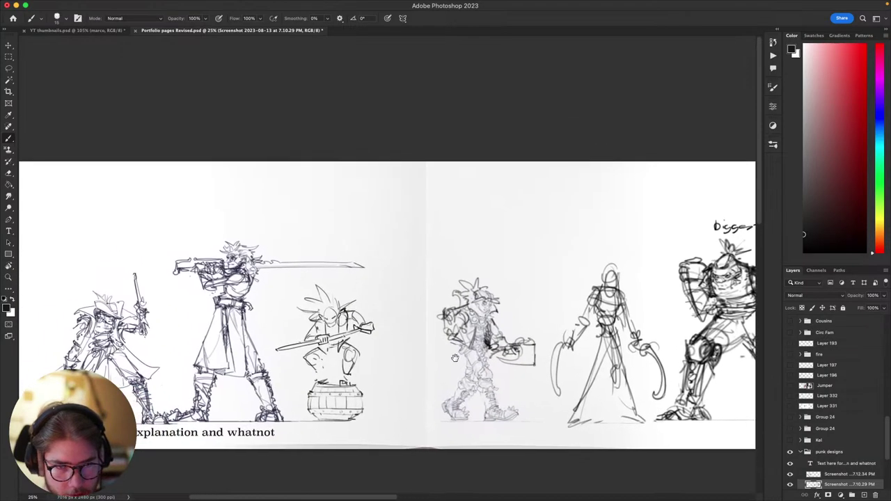
scroll(485, 348, "left", 3)
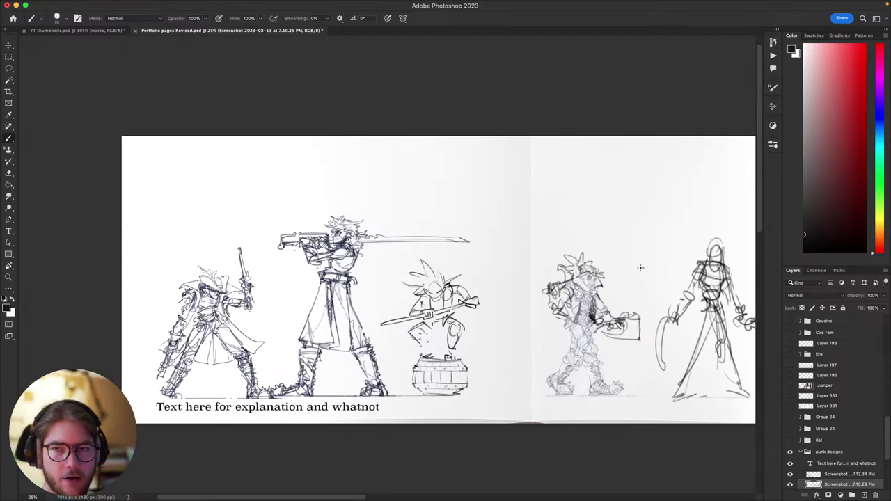
scroll(640, 323, "right", 8)
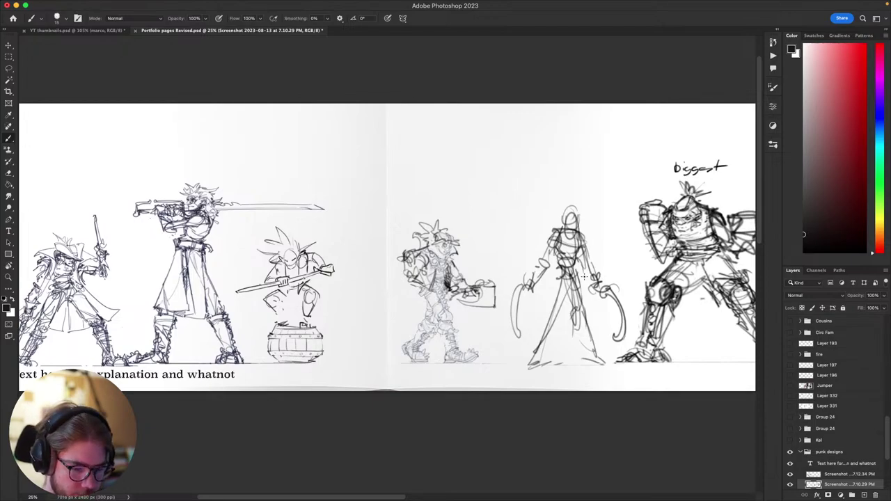
left_click_drag(531, 378, 559, 374)
left_click_drag(514, 335, 747, 424)
- Handwrite the title "Bottom of the Barrel" across the top of the first page, above the characters
scroll(567, 290, "left", 3)
scroll(567, 291, "up", 2)
mouse_move(468, 248)
left_mouse_down()
mouse_move(477, 264)
mouse_move(573, 254)
left_mouse_up()
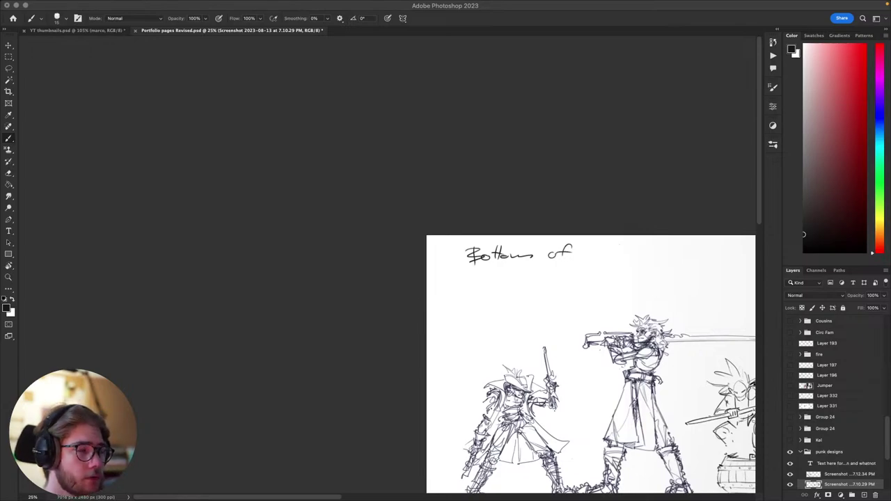
left_click(675, 307)
left_click_drag(687, 354, 599, 293)
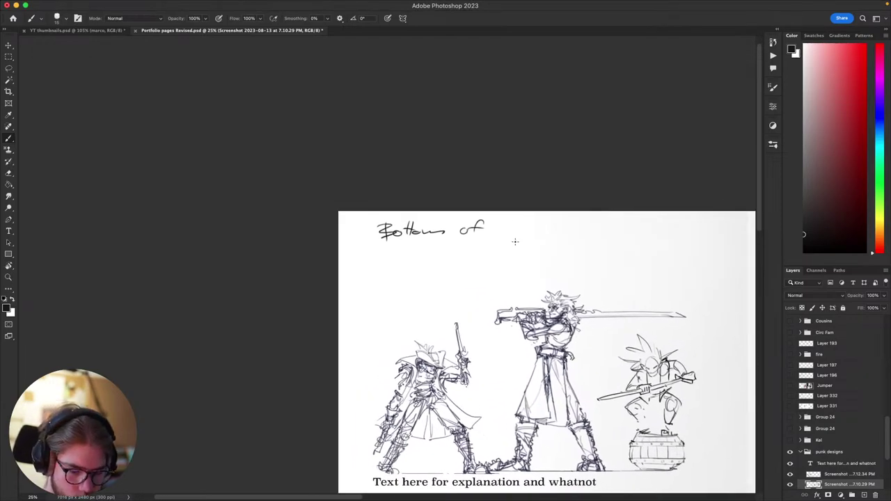
mouse_move(515, 242)
left_mouse_down()
mouse_move(386, 231)
mouse_move(359, 217)
left_mouse_up()
mouse_move(355, 210)
left_mouse_down()
mouse_move(415, 206)
mouse_move(412, 217)
mouse_move(452, 215)
left_mouse_up()
left_click_drag(456, 204, 457, 221)
left_click_drag(603, 259, 462, 169)
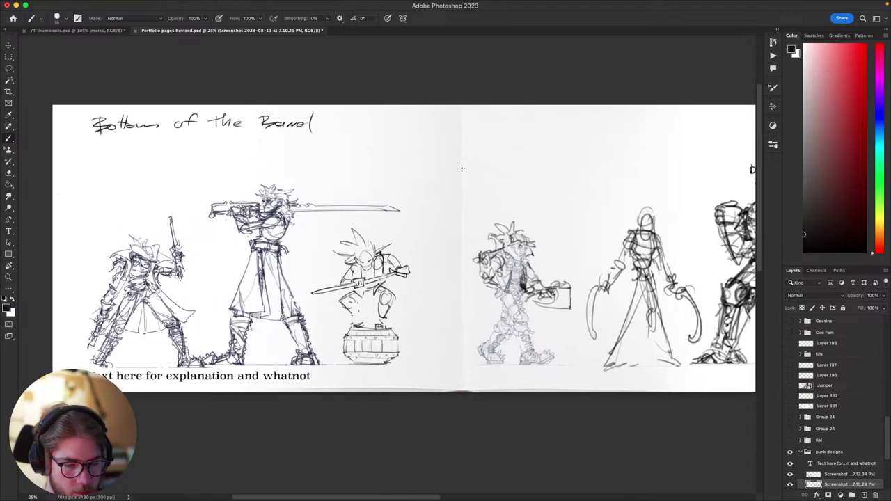
left_click_drag(590, 330, 433, 370)
left_click_drag(511, 363, 625, 320)
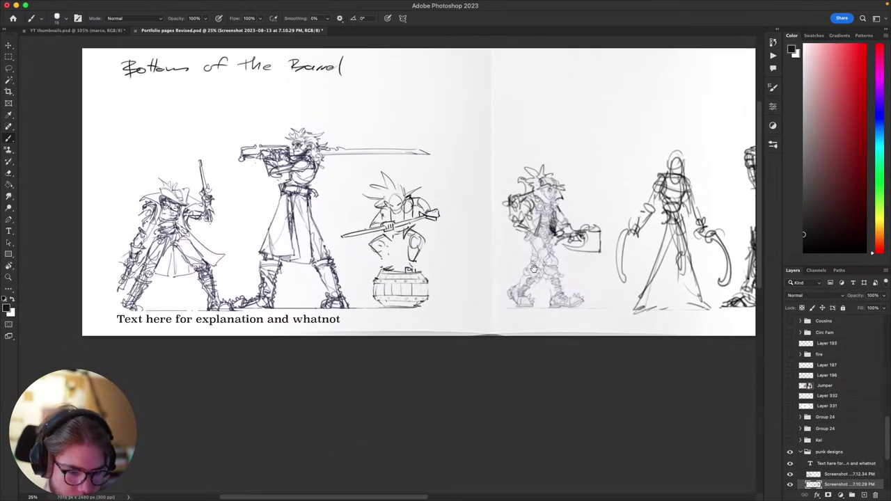
left_click_drag(489, 340, 521, 340)
left_click_drag(573, 382, 519, 478)
left_click_drag(536, 420, 609, 312)
scroll(608, 312, "down", 3)
scroll(599, 262, "up", 6)
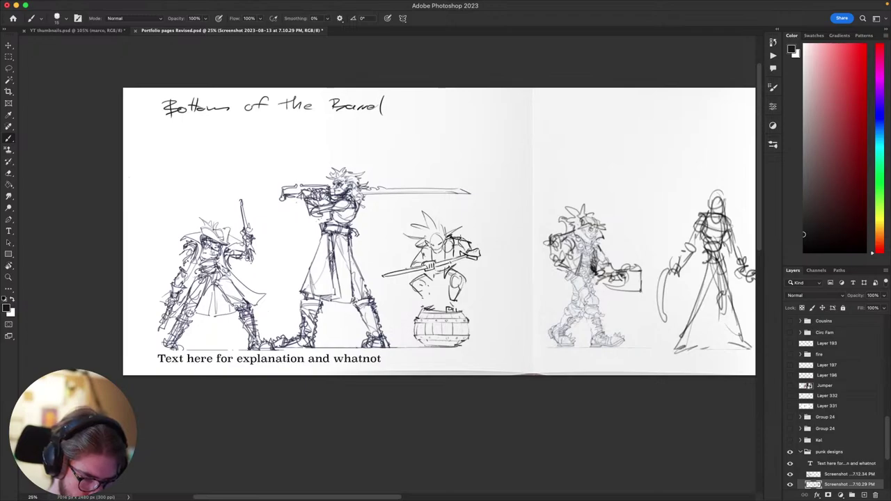
- Draw a darker, jagged sleeve edge around the barrel character's shoulder and elbow behind the weapon
scroll(451, 282, "left", 2)
scroll(451, 282, "up", 2)
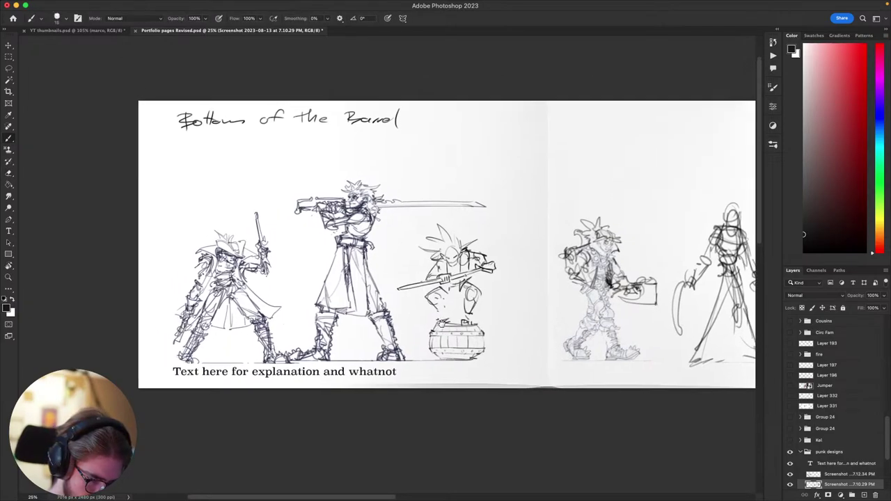
scroll(442, 322, "down", 1)
scroll(441, 322, "left", 1)
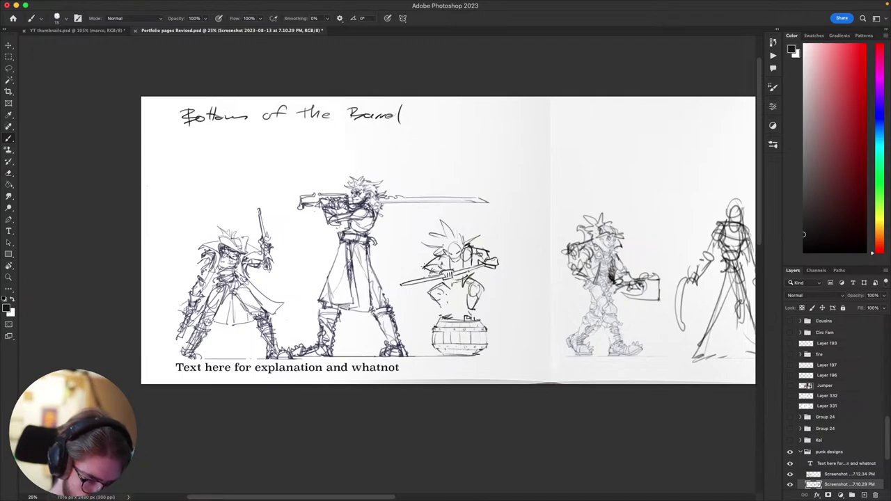
scroll(542, 241, "down", 5)
scroll(542, 241, "left", 2)
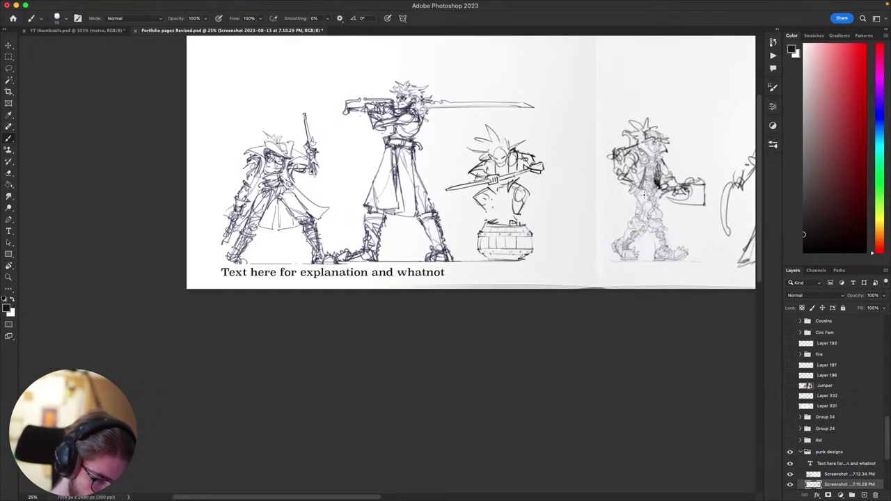
left_click_drag(617, 259, 563, 378)
- Erase the lower legs and feet above the barrel and redraw one knee as a rounded outward curve
left_click_drag(512, 323, 527, 327)
key("e")
mouse_move(465, 334)
left_mouse_down()
mouse_move(497, 333)
mouse_move(496, 318)
mouse_move(487, 337)
mouse_move(470, 342)
mouse_move(506, 343)
mouse_move(508, 310)
mouse_move(505, 331)
left_mouse_up()
key("b")
key("super+z")
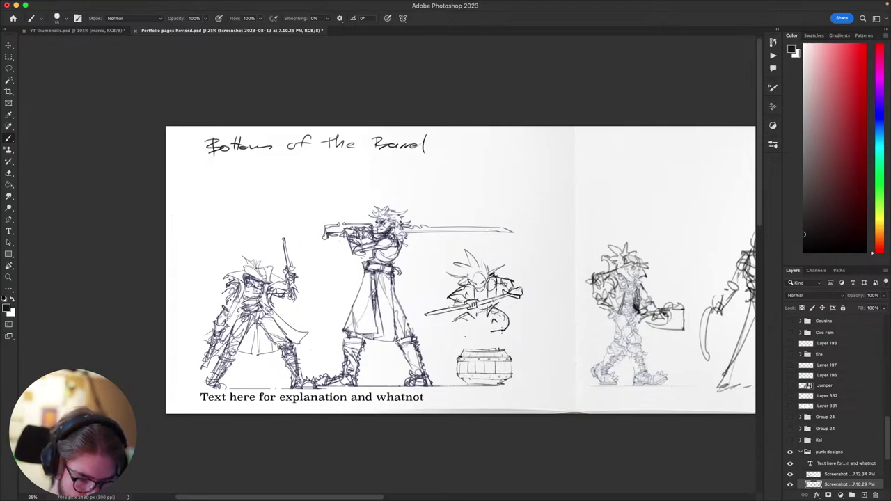
- Sketch a small foot tucked under the rounded knee and outline the opposite bent leg down to the barrel top
mouse_move(494, 327)
left_mouse_down()
mouse_move(491, 340)
mouse_move(513, 318)
mouse_move(503, 337)
left_mouse_up()
key("super+z")
key("super+z")
key("super+z")
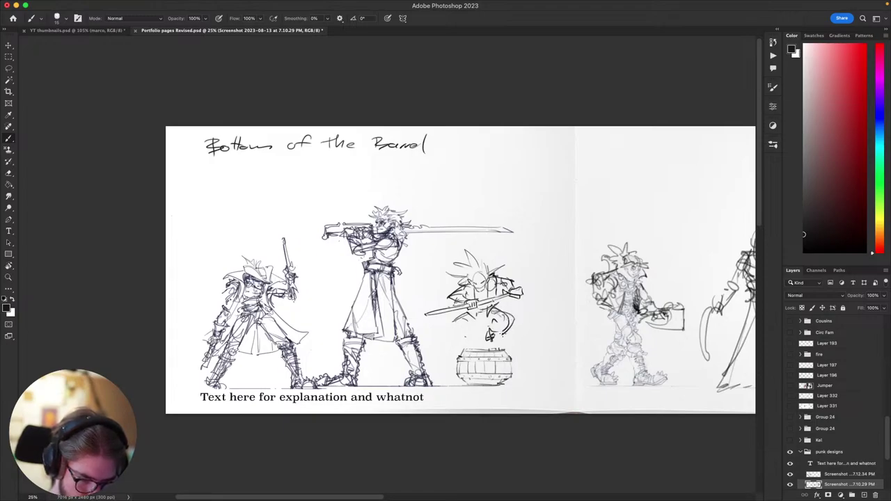
left_click_drag(453, 323, 471, 338)
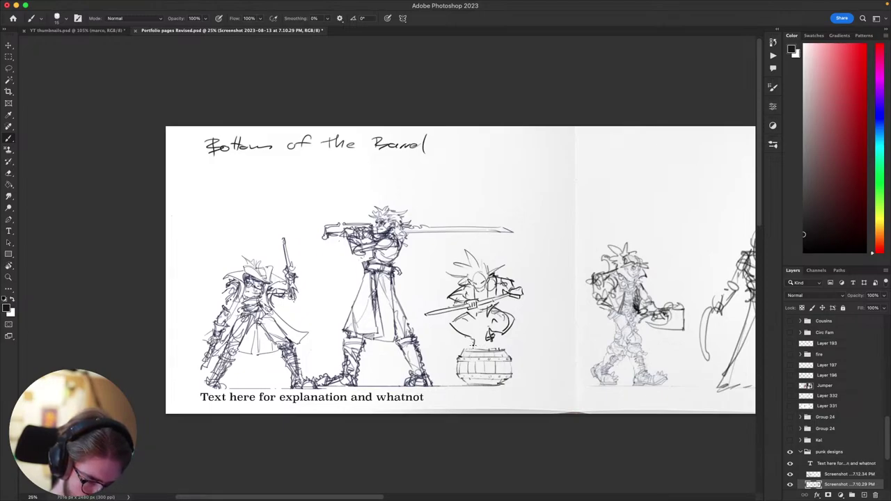
scroll(468, 341, "up", 2)
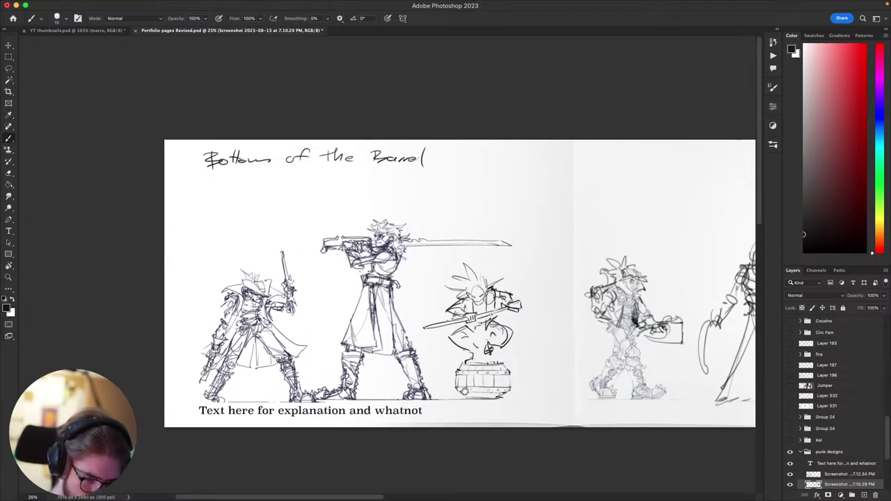
- Rework the barrel character's lower legs and feet, erasing the stray lines beneath the rounded knee just above the barrel
left_click_drag(463, 391, 442, 406)
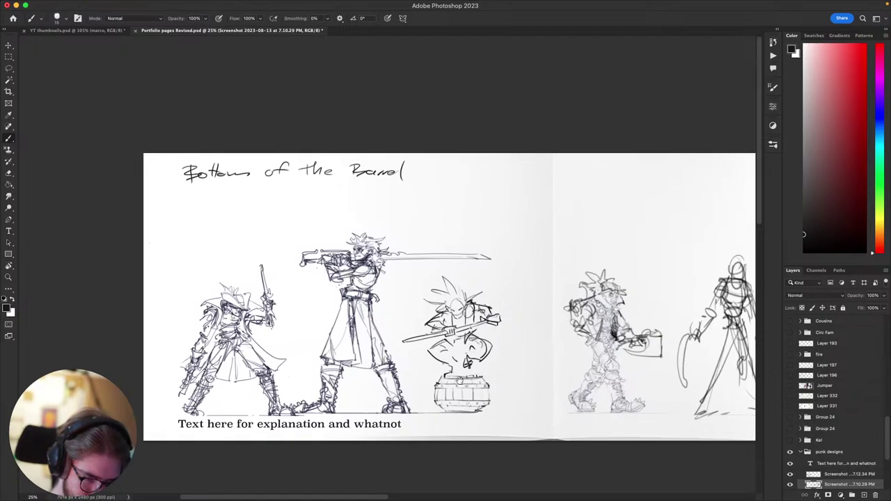
left_click_drag(455, 361, 472, 335)
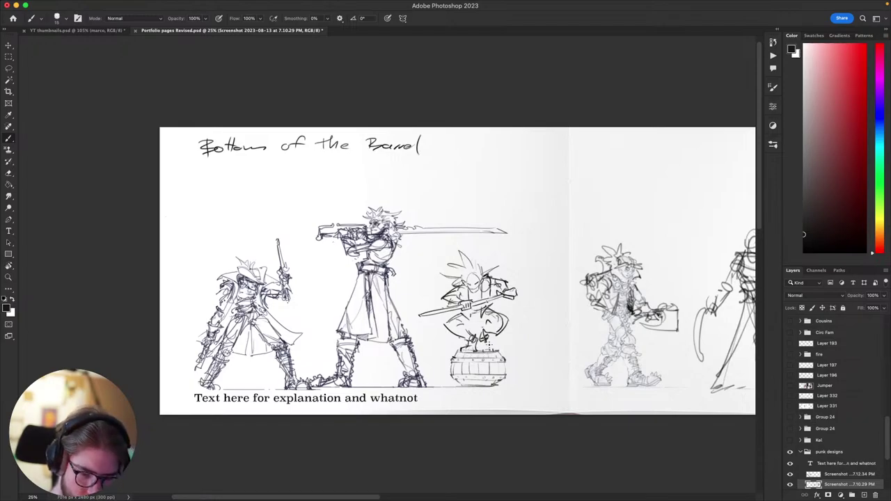
scroll(489, 342, "up", 2)
key("e")
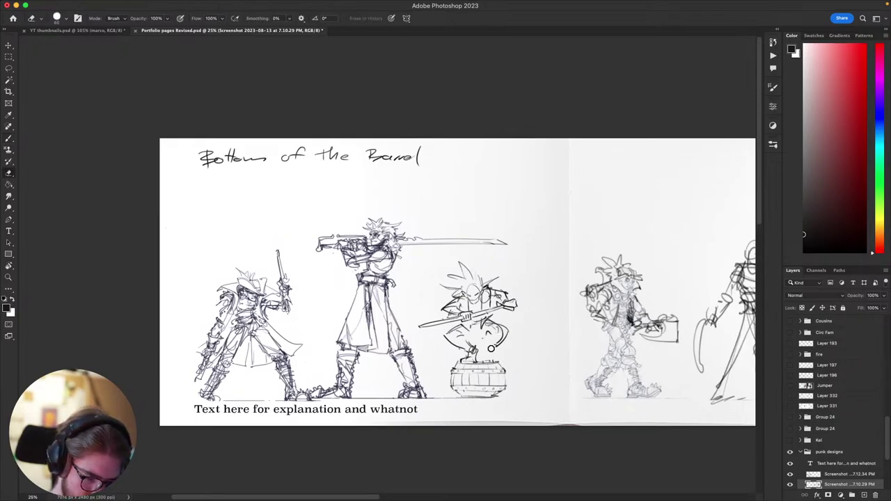
mouse_move(491, 348)
left_mouse_down()
mouse_move(448, 349)
mouse_move(475, 359)
left_mouse_up()
- Select the barrel character's sketched figure and shift it slightly down toward the barrel top, then clear the selection
key("l")
mouse_move(537, 326)
left_mouse_down()
mouse_move(411, 327)
mouse_move(525, 293)
mouse_move(536, 325)
left_mouse_up()
key("v")
left_click_drag(479, 302, 484, 311)
key("super+d")
key("b")
mouse_move(497, 367)
left_mouse_down()
mouse_move(471, 350)
mouse_move(496, 356)
mouse_move(481, 341)
mouse_move(491, 351)
mouse_move(466, 348)
mouse_move(479, 361)
left_mouse_up()
key("super+z")
key("super+z")
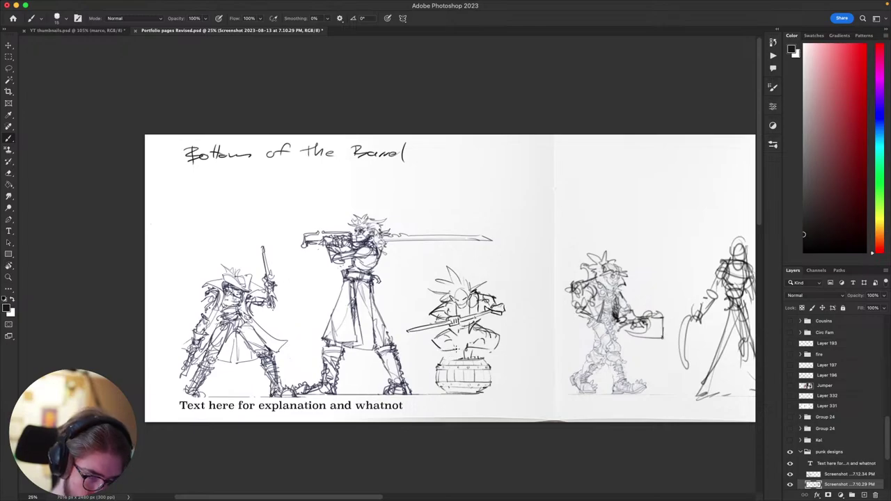
- Save and close YT thumbnails.psd without cropping it, and return to the Portfolio pages Revised.psd spread
key("ctrl+Tab")
key("ctrl+Tab")
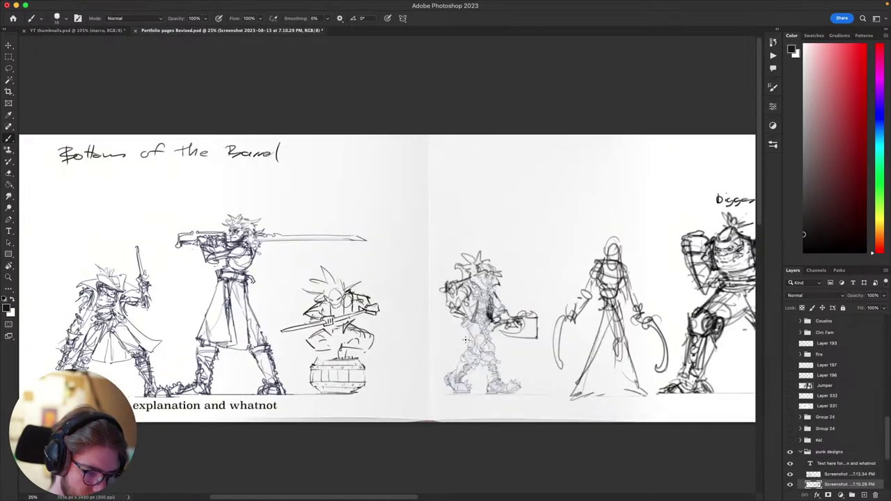
key("ctrl+Tab")
key("c")
key("Return")
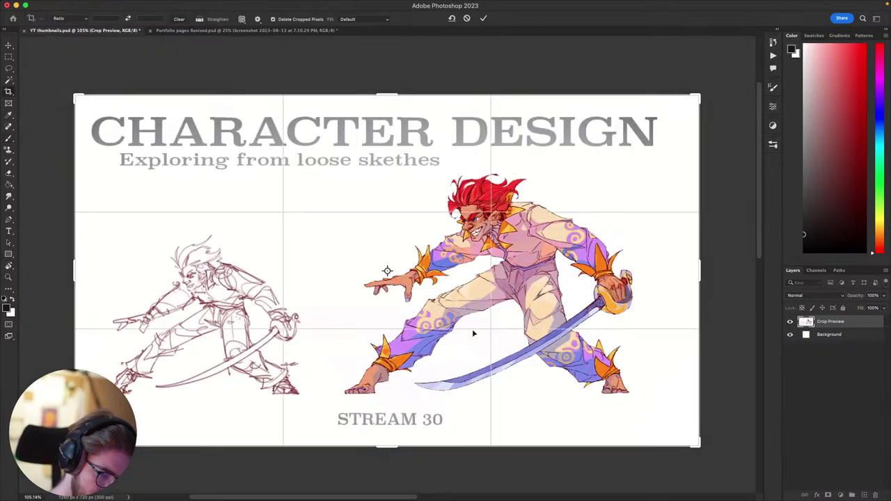
key("Return")
key("super+s")
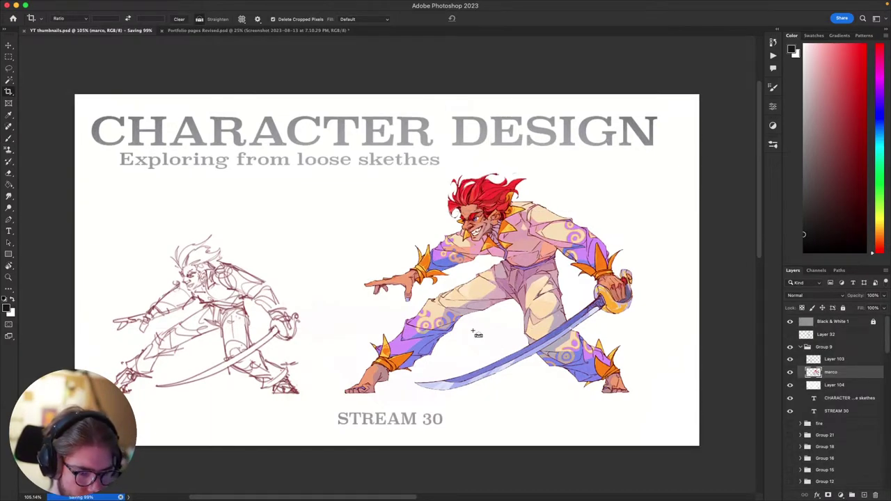
key("ctrl+Tab")
key("super+Tab")
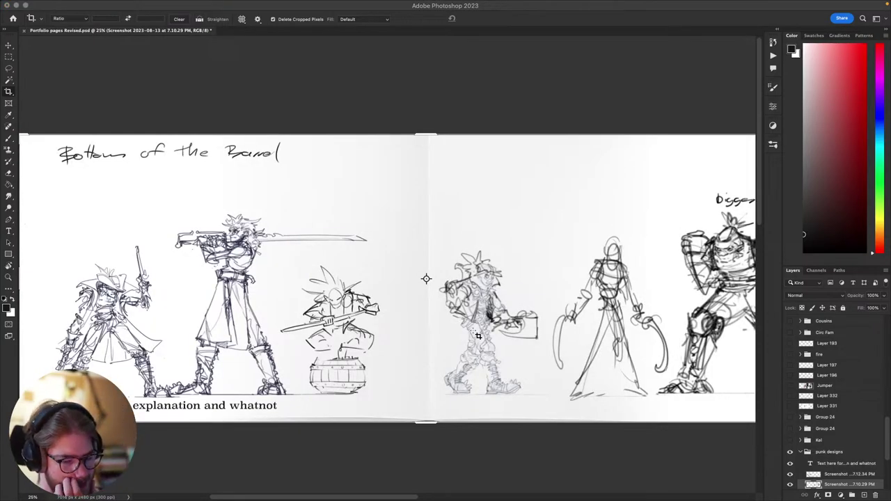
left_click(408, 359)
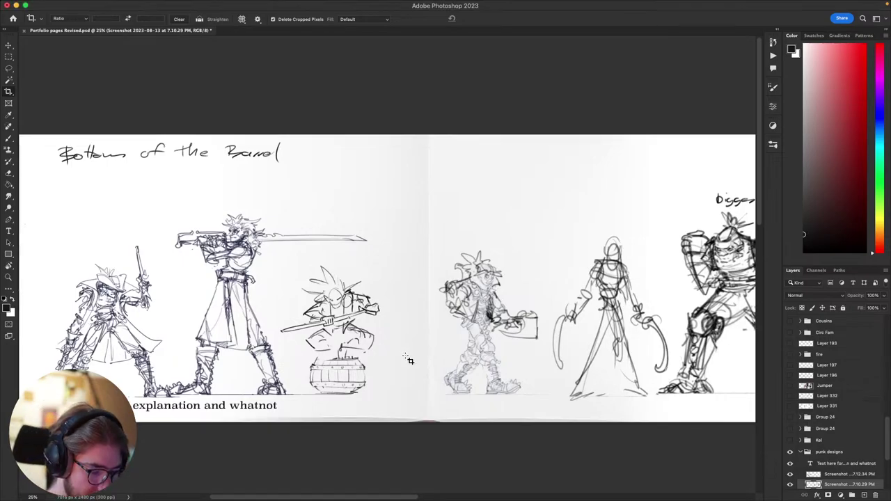
- Redraw the barrel character's bent leg and foot resting on the barrel top, cleaning up the outer knee line
key("b")
left_click_drag(392, 353, 511, 368)
key("e")
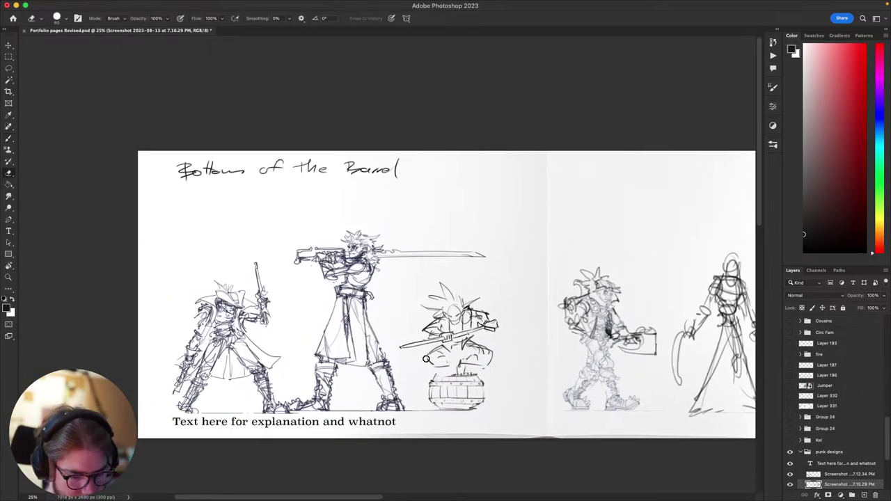
key("b")
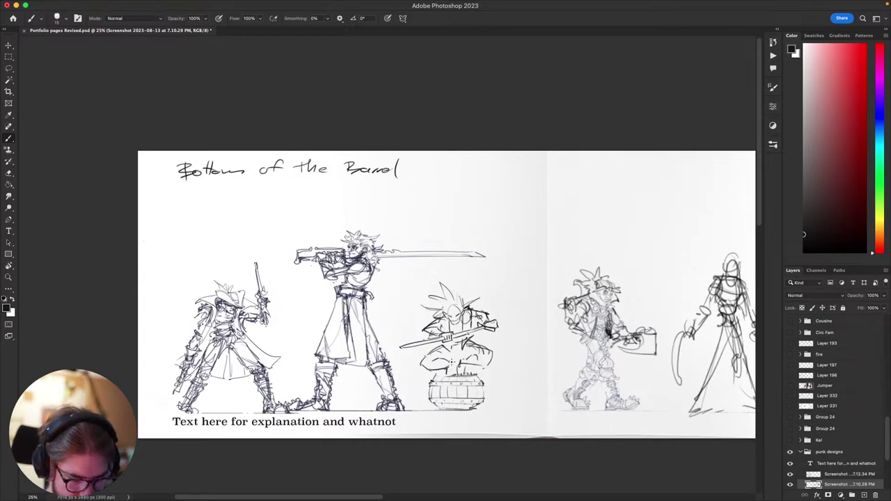
left_click_drag(457, 375, 441, 376)
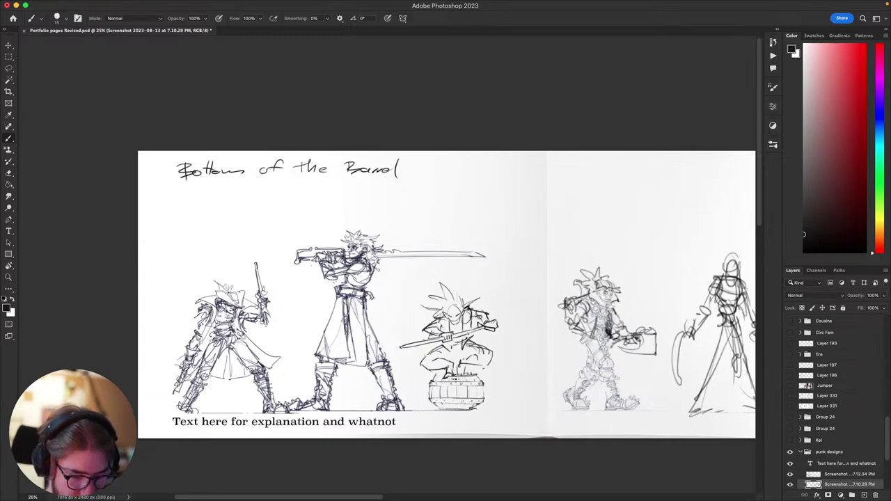
left_click_drag(479, 344, 500, 298)
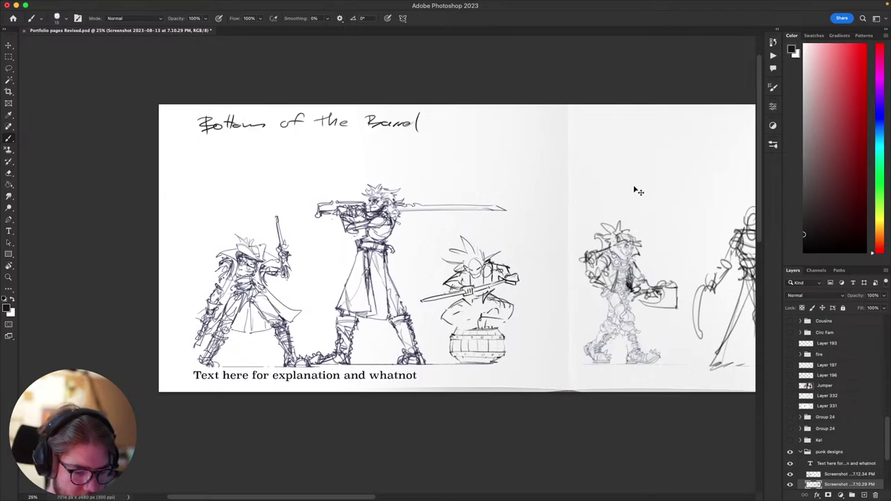
- Select the barrel character's legs and feet between the weapon and the barrel and delete them
scroll(634, 188, "up", 2)
scroll(634, 188, "left", 1)
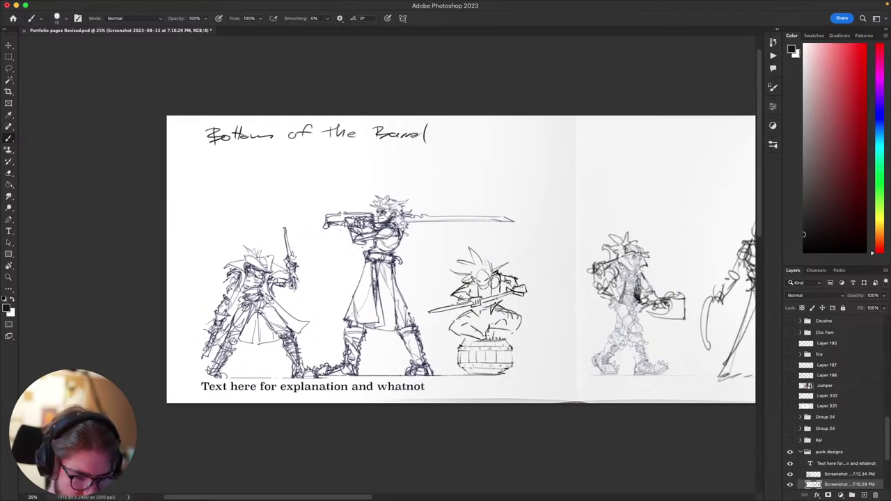
scroll(509, 301, "down", 4)
scroll(509, 301, "left", 1)
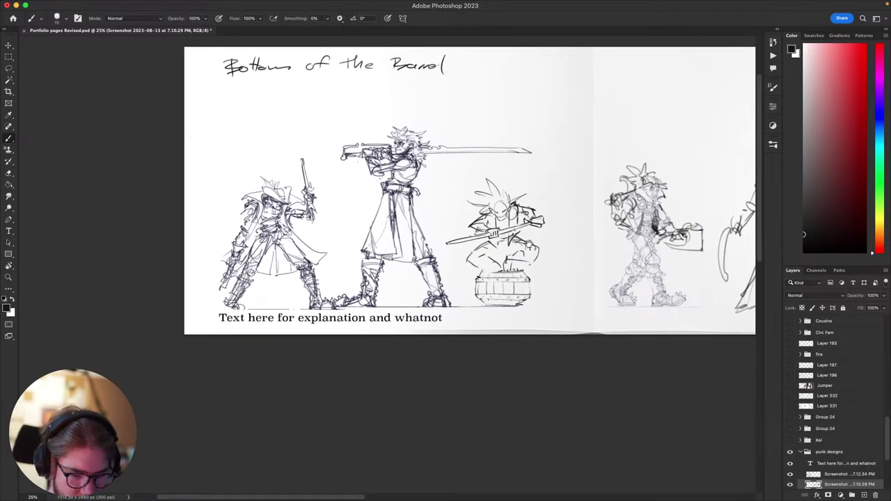
scroll(529, 245, "up", 3)
scroll(529, 246, "left", 1)
key("l")
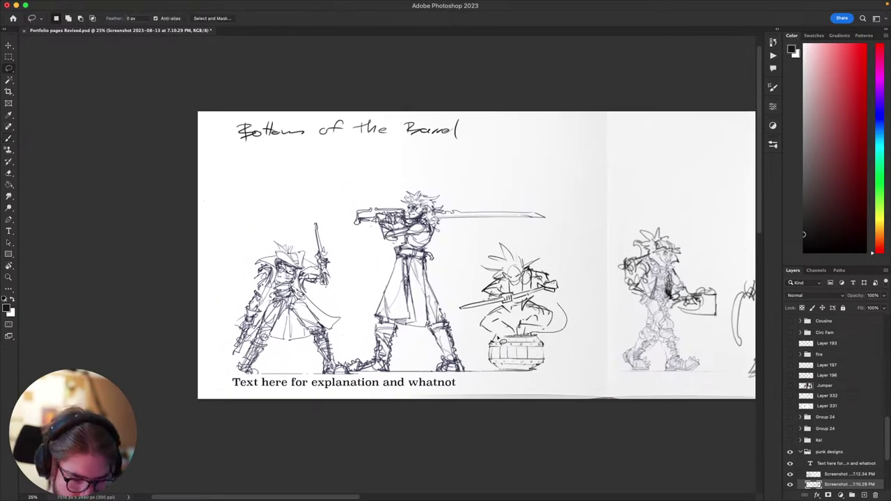
mouse_move(498, 339)
left_mouse_down()
mouse_move(487, 315)
mouse_move(522, 309)
mouse_move(568, 319)
mouse_move(565, 333)
left_mouse_up()
key("Delete")
- Sketch two round knee circles with curved thigh lines beneath the weapon, and rough in the lower legs above the barrel
key("b")
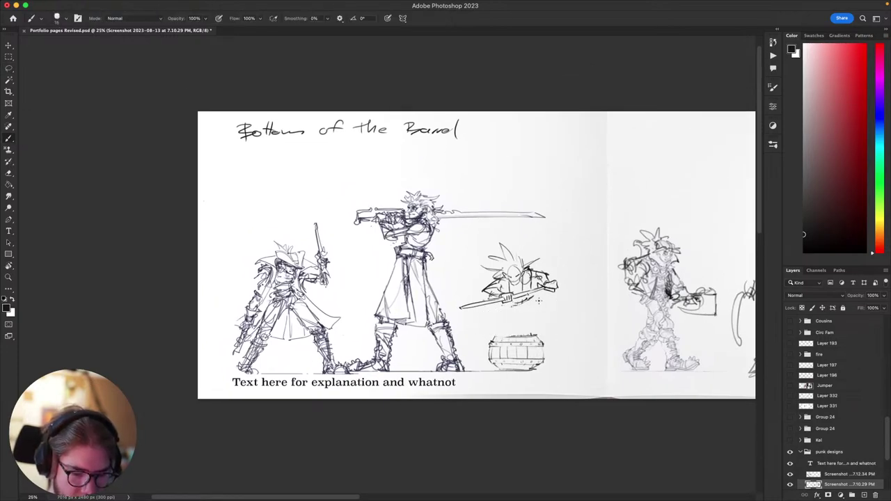
mouse_move(538, 301)
left_mouse_down()
mouse_move(528, 305)
mouse_move(535, 319)
mouse_move(541, 301)
left_mouse_up()
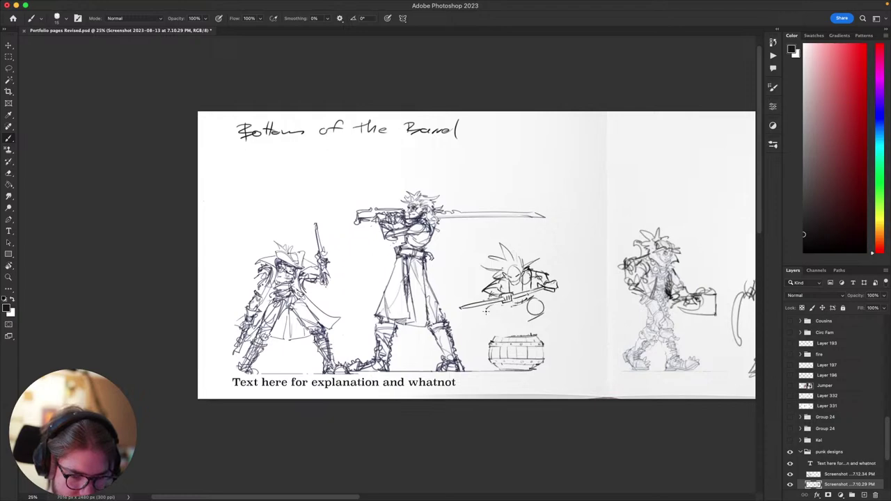
left_click_drag(486, 311, 514, 328)
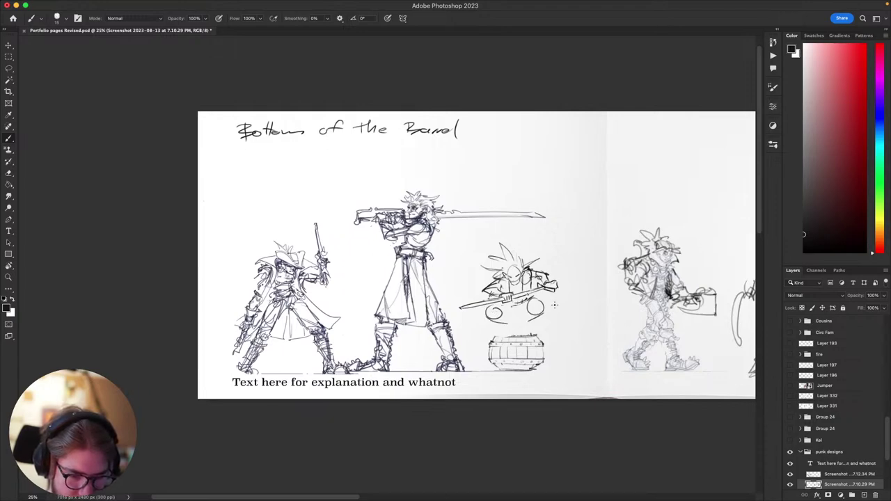
left_click_drag(555, 305, 508, 327)
key("super+z")
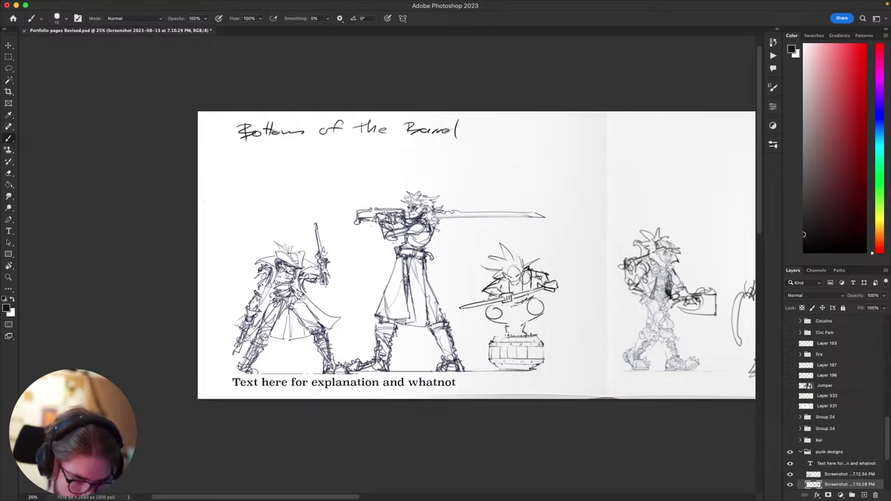
- Lasso the barrel character with its round knees, lower it slightly toward the barrel, and roughly mark the feet
key("l")
scroll(553, 314, "up", 1)
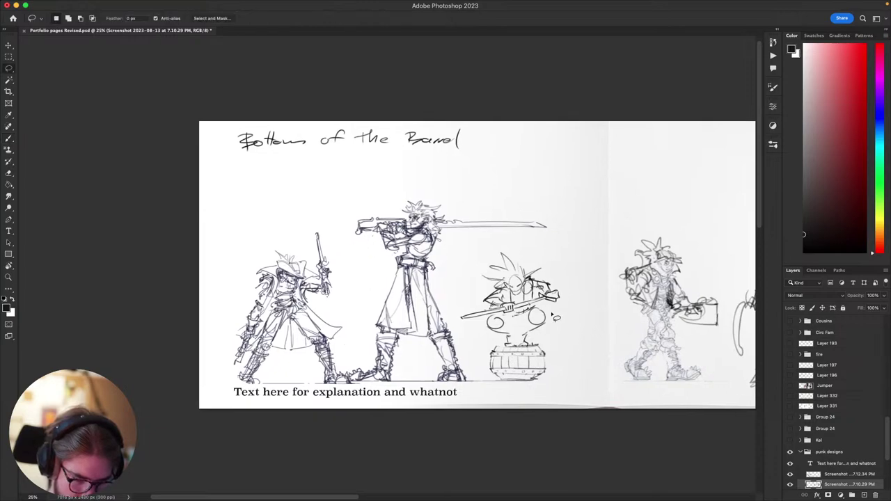
mouse_move(555, 315)
left_mouse_down()
mouse_move(522, 340)
mouse_move(481, 337)
mouse_move(477, 248)
mouse_move(563, 291)
mouse_move(528, 297)
left_mouse_up()
key("v")
key("super+d")
key("b")
scroll(513, 340, "up", 1)
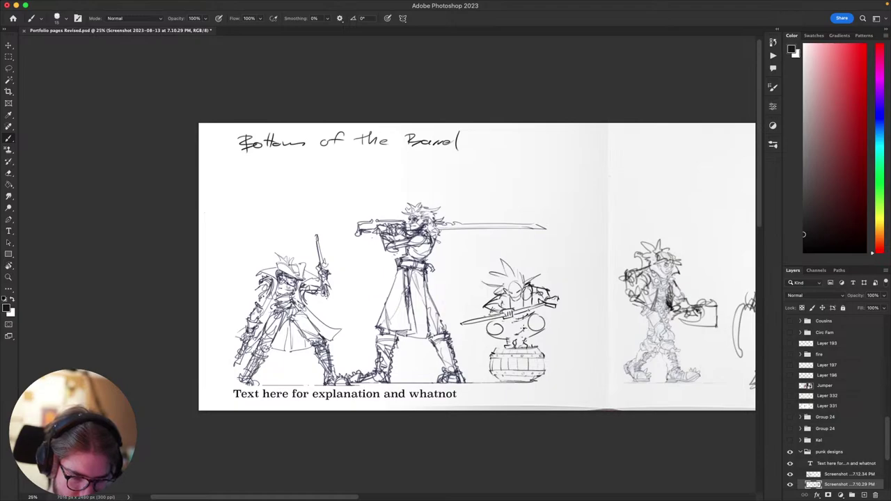
- Examine the crouching barrel character's pose and proportions against the other characters across both pages of the spread
left_click_drag(540, 351, 419, 366)
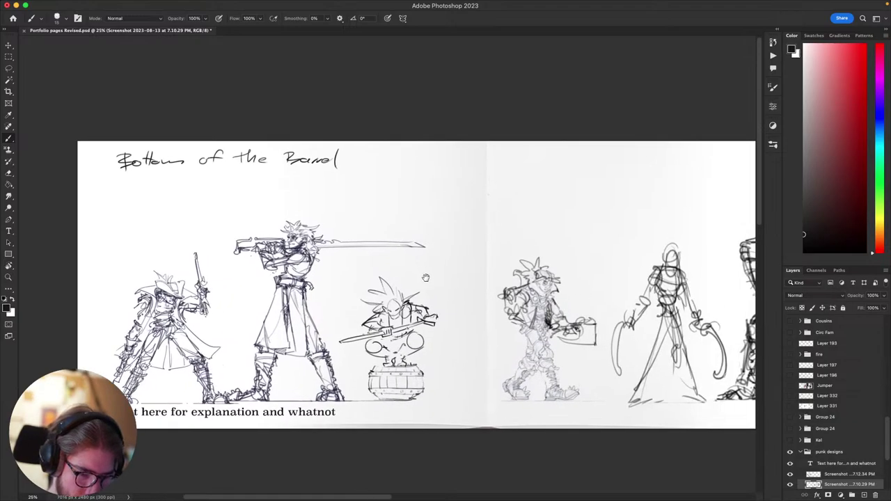
left_click_drag(424, 277, 484, 296)
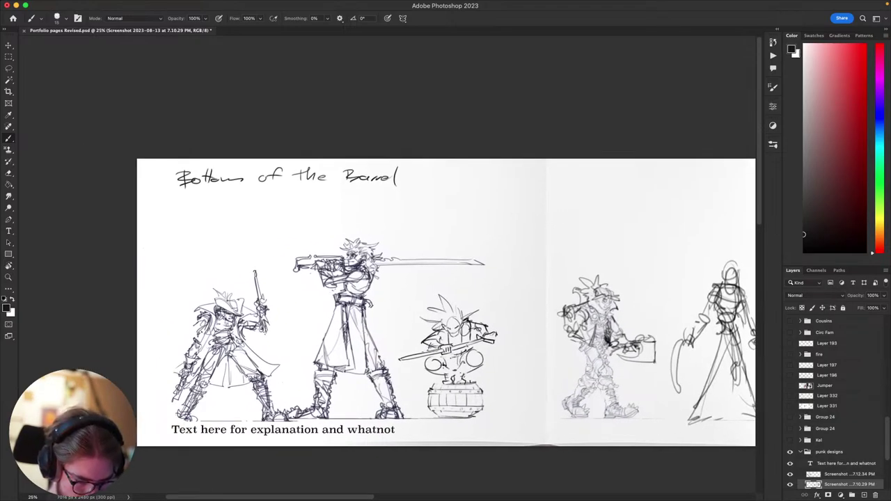
scroll(454, 395, "down", 3)
scroll(454, 395, "left", 3)
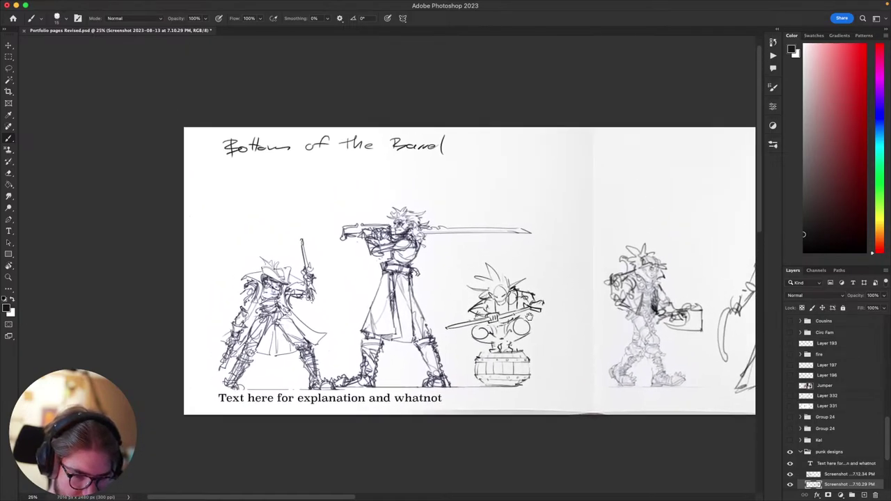
mouse_move(518, 330)
left_mouse_down()
mouse_move(493, 341)
mouse_move(547, 283)
mouse_move(453, 400)
left_mouse_up()
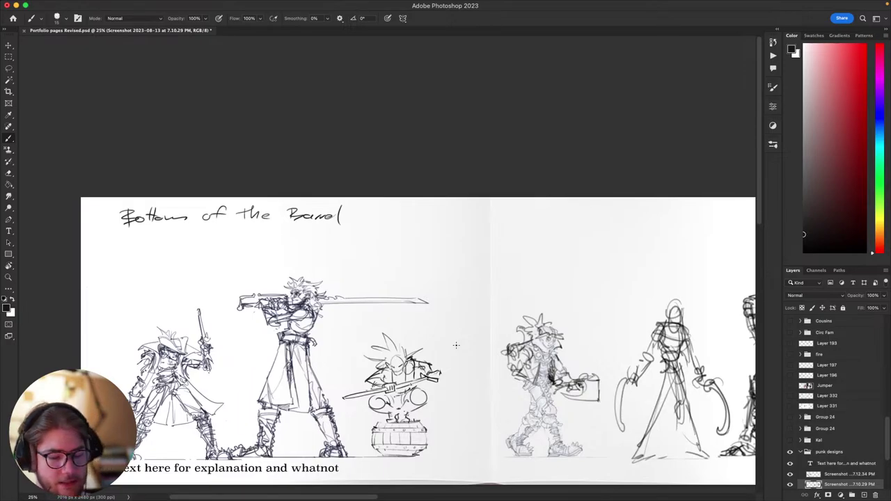
left_click_drag(479, 354, 533, 292)
left_click_drag(556, 344, 593, 310)
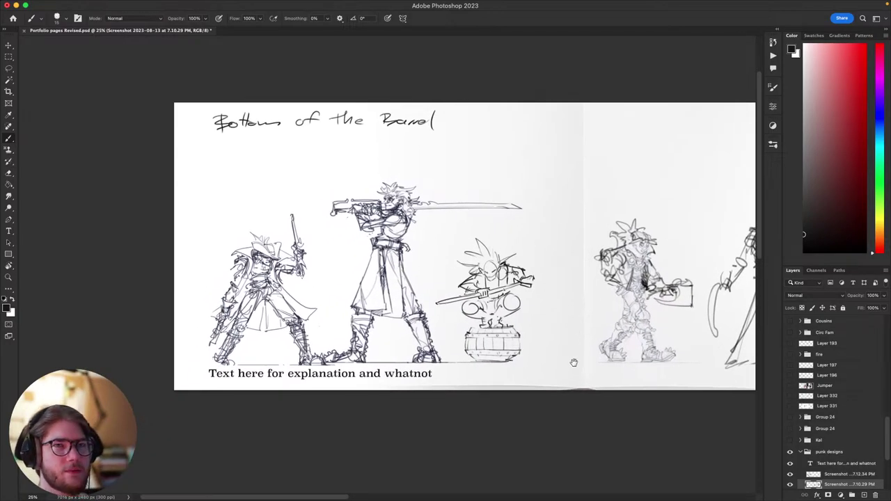
left_click_drag(562, 370, 545, 397)
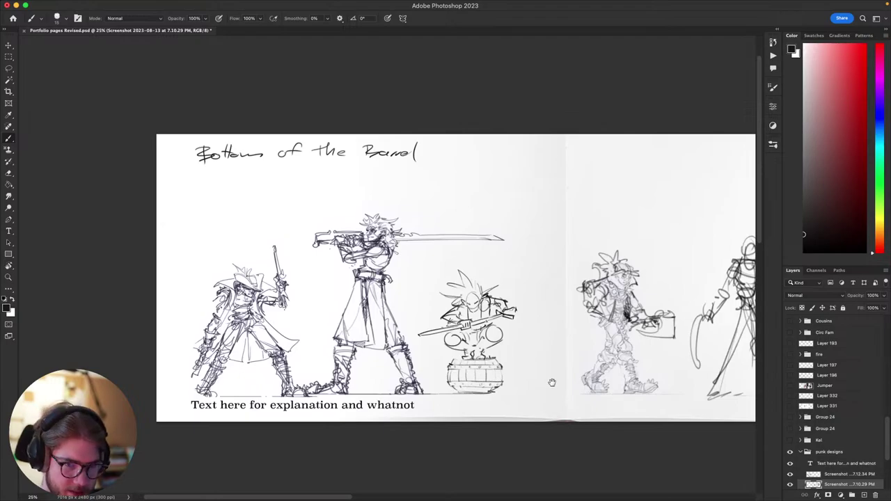
left_click_drag(583, 358, 503, 380)
left_click_drag(556, 409, 517, 332)
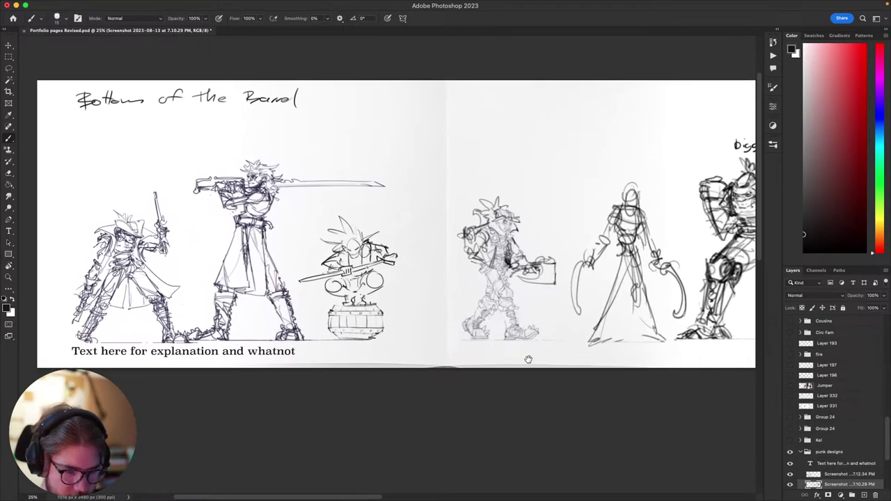
left_click_drag(542, 370, 615, 365)
scroll(616, 365, "left", 5)
scroll(587, 374, "up", 3)
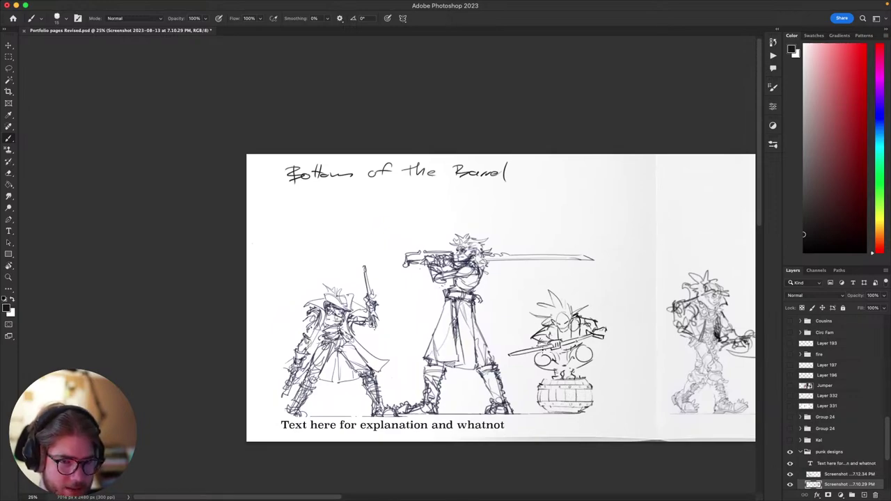
left_click_drag(516, 379, 548, 392)
scroll(548, 392, "right", 5)
scroll(549, 392, "down", 3)
scroll(562, 300, "left", 2)
scroll(562, 300, "down", 1)
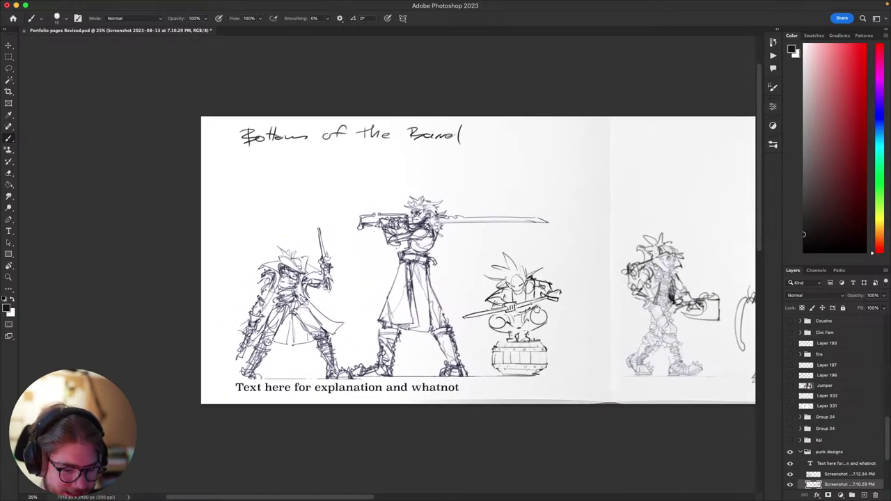
- Erase part of the knee circle under the weapon's long end and redraw it as an open bent-leg outline
scroll(537, 310, "left", 2)
scroll(537, 310, "up", 3)
key("e")
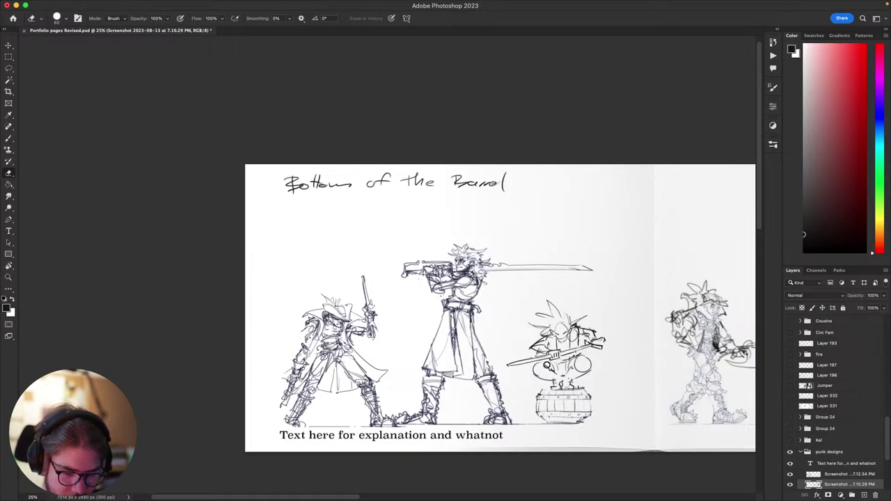
key("b")
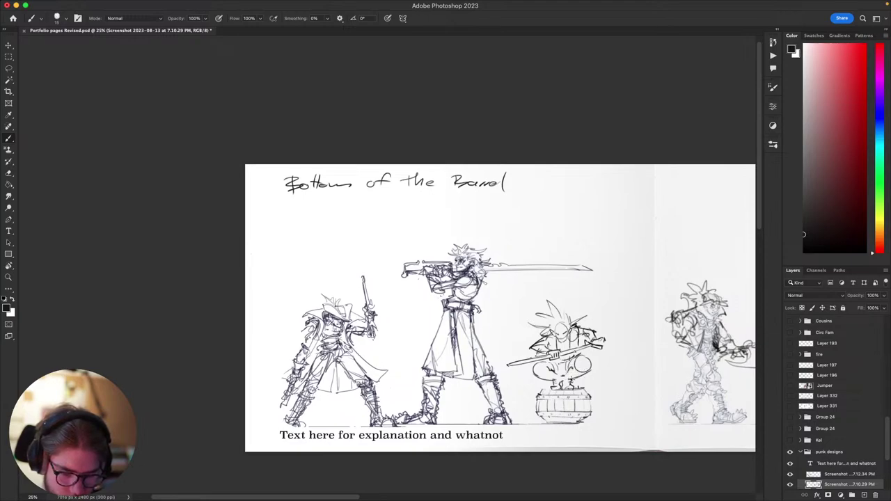
left_click_drag(618, 363, 595, 370)
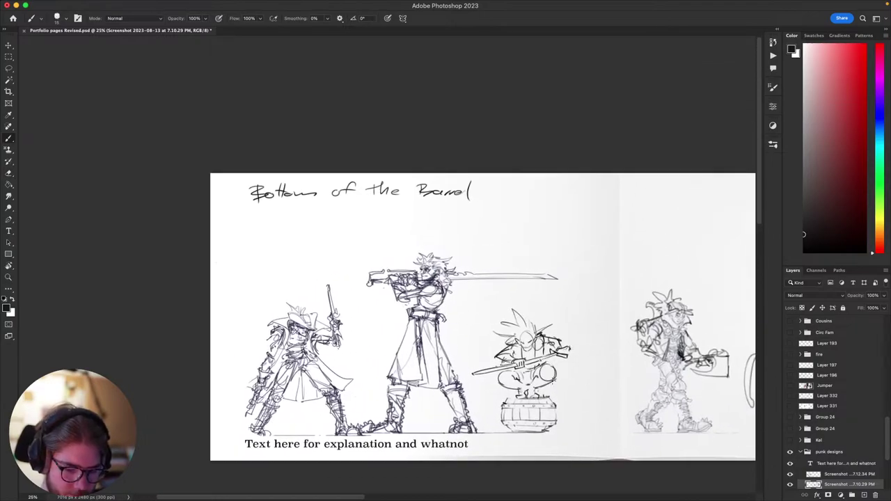
mouse_move(503, 401)
left_mouse_down()
mouse_move(491, 380)
mouse_move(483, 305)
left_mouse_up()
left_click_drag(572, 318, 623, 373)
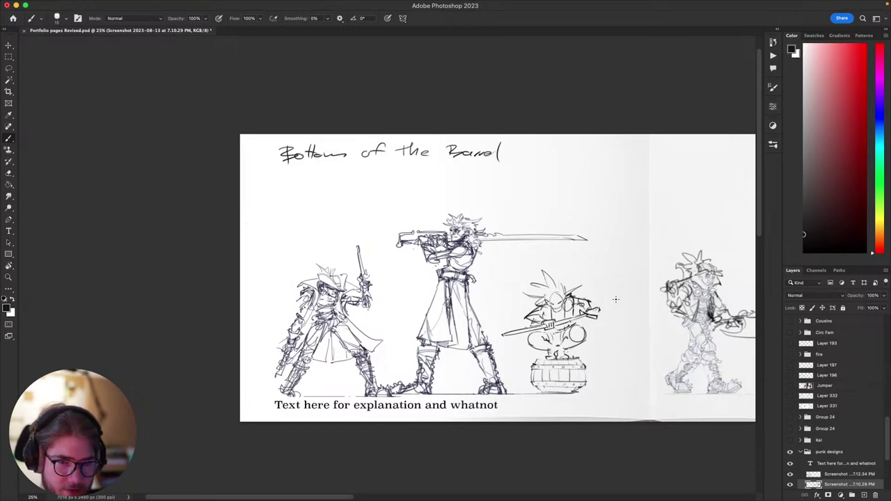
- Merge the two Screenshot sketch layers in the punk designs group into one layer
mouse_move(563, 361)
left_mouse_down()
mouse_move(503, 402)
mouse_move(613, 438)
left_mouse_up()
key("e")
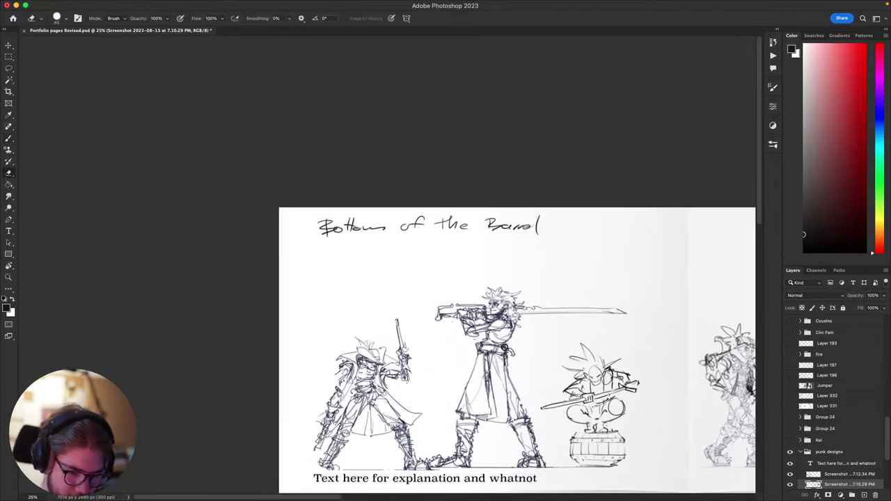
key("v")
left_click(837, 474, "shift")
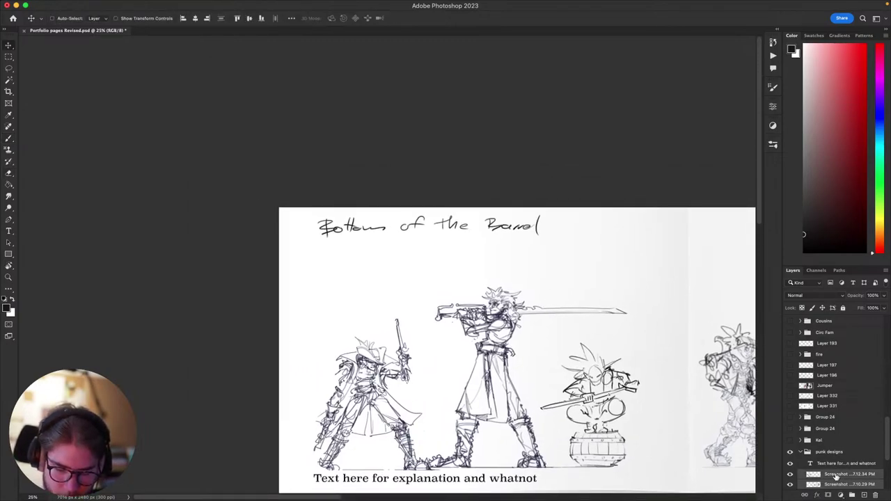
right_click(836, 475)
left_click(795, 388)
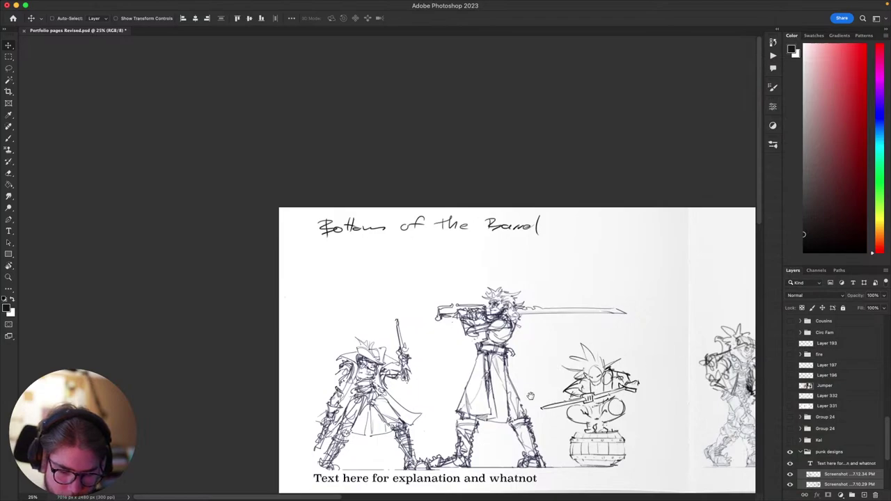
right_click(826, 484)
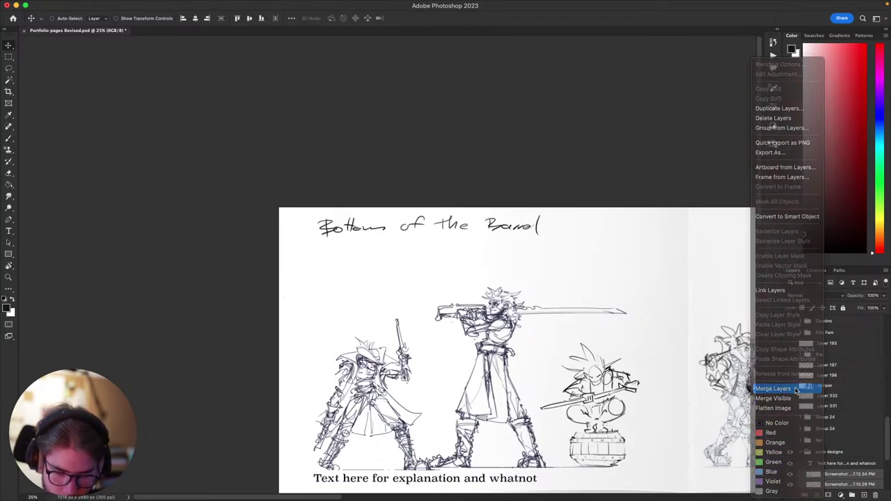
left_click(798, 390)
- Add a clipped Mask Colour layer above the merged sketches, try a black fill on it and undo the fill
mouse_move(520, 415)
left_mouse_down()
mouse_move(475, 347)
mouse_move(412, 340)
left_mouse_up()
mouse_move(438, 291)
left_mouse_down()
mouse_move(545, 253)
mouse_move(422, 298)
left_mouse_up()
left_click_drag(527, 338, 406, 338)
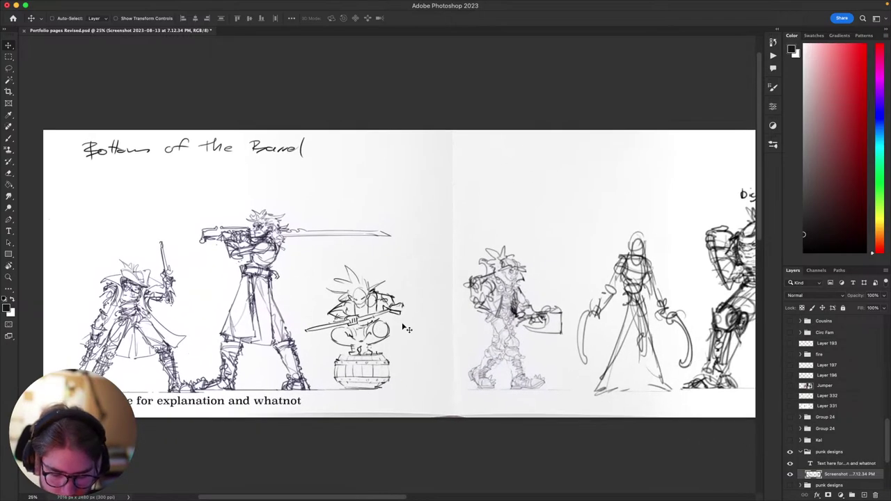
key("F2")
key("g")
left_click(577, 362)
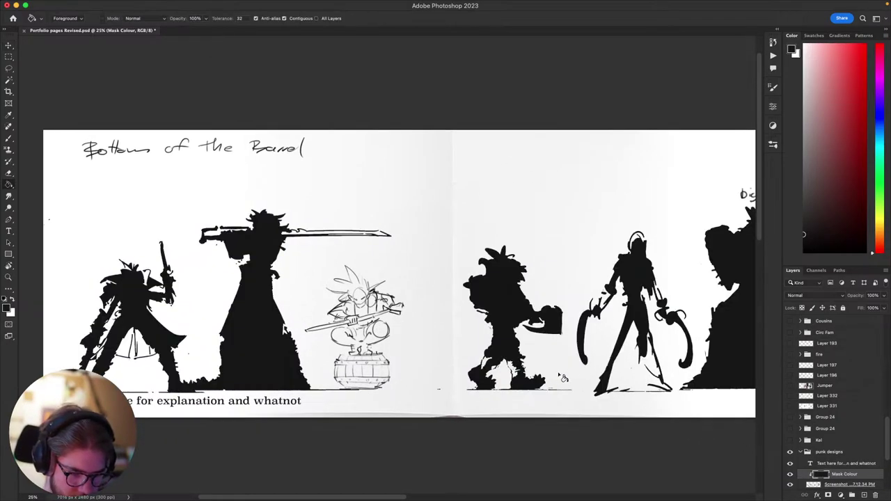
key("super+z")
scroll(701, 317, "left", 5)
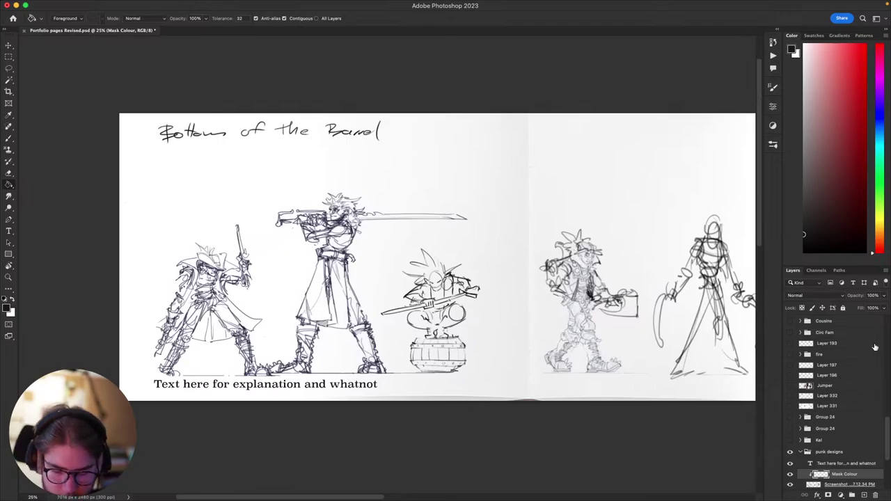
- Try clearing the white paper from the merged sketch layer using a Color Range selection with fuzziness 112
scroll(846, 415, "down", 2)
left_click(846, 441)
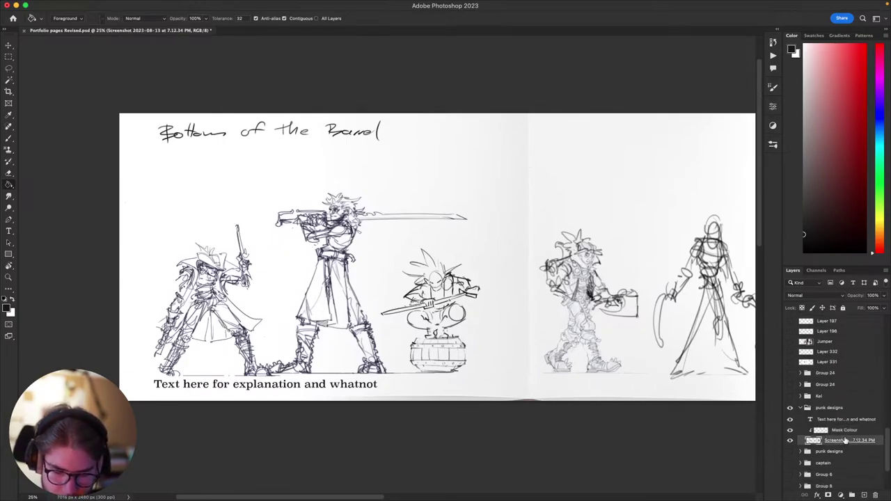
key("v")
left_click(206, 5)
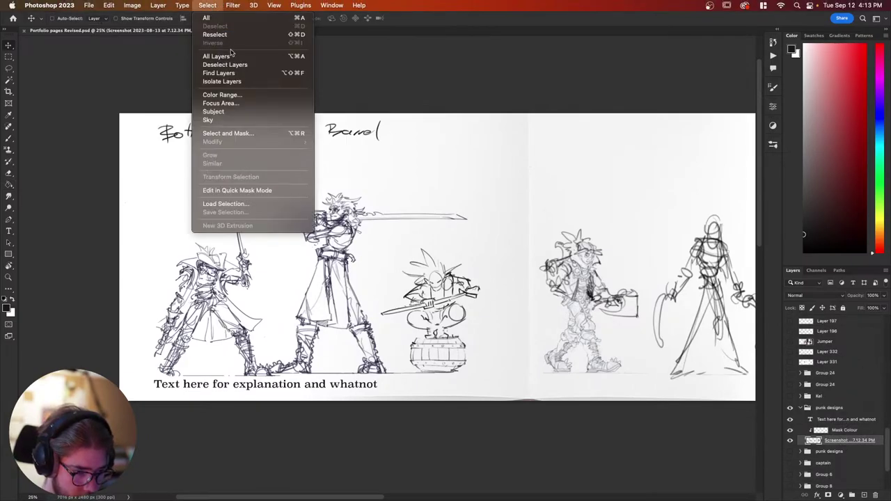
left_click(230, 95)
left_click(449, 173)
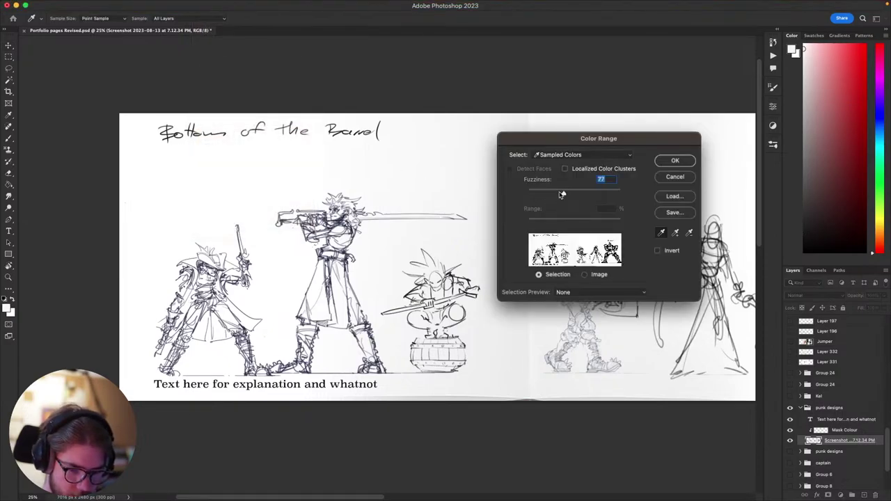
left_click_drag(562, 195, 581, 194)
left_click(687, 158)
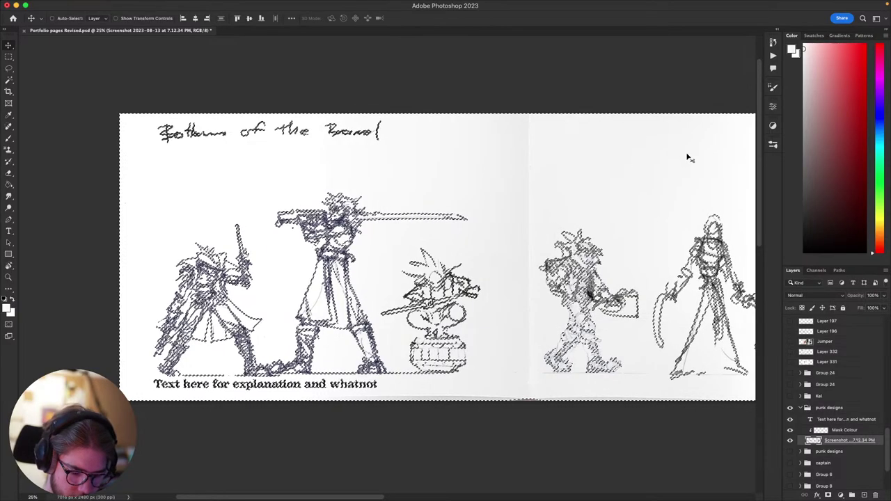
key("super+d")
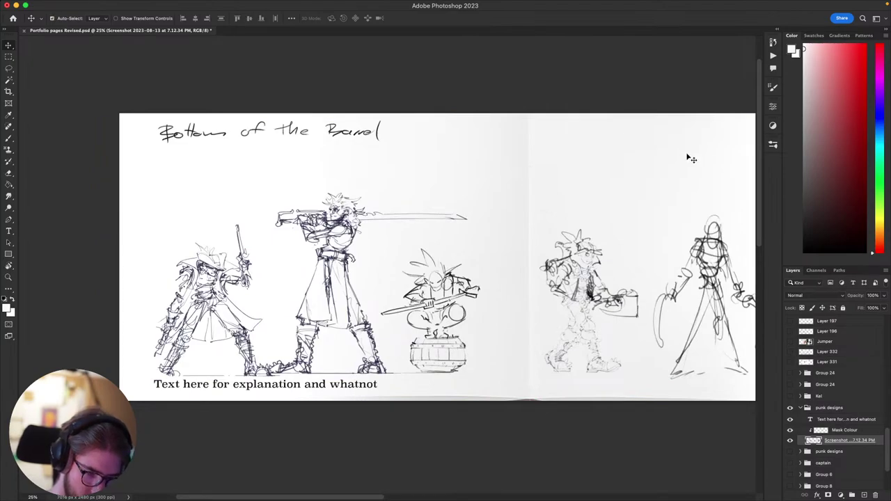
key("ctrl+shift+d")
left_click(202, 5)
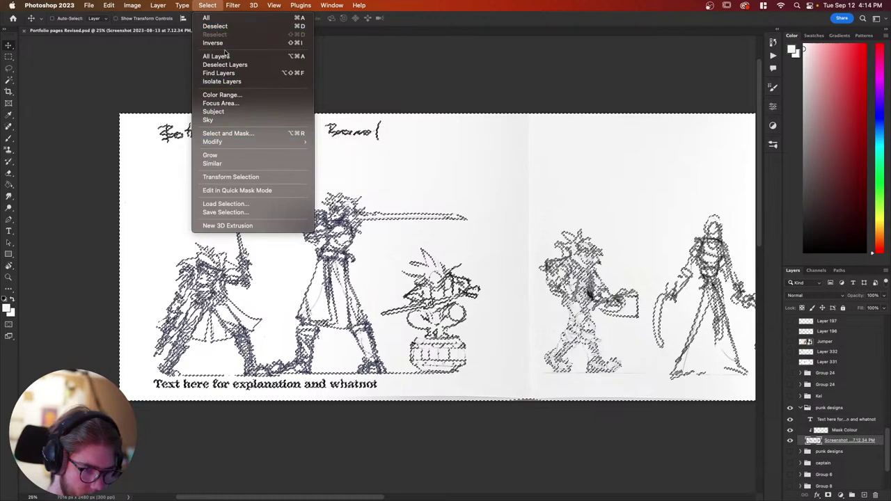
left_click(215, 26)
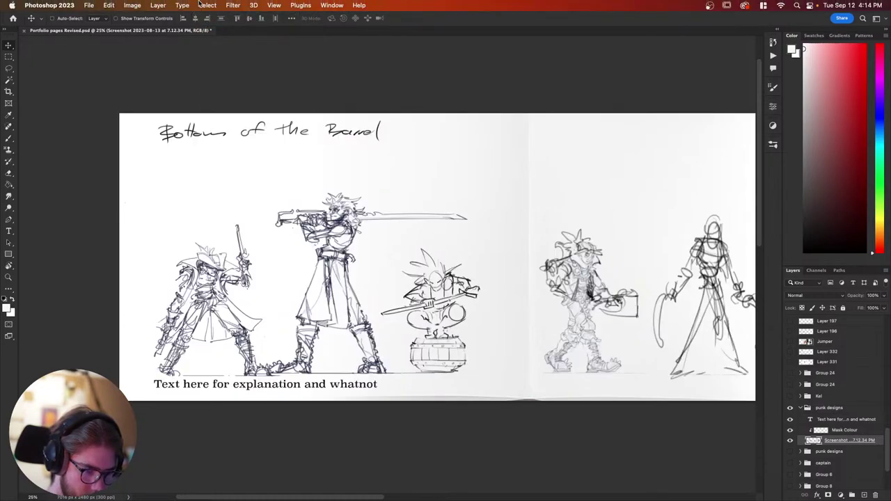
- Select the sketch layer's white areas by Color Range with fuzziness 42, clear them and deselect
left_click(208, 5)
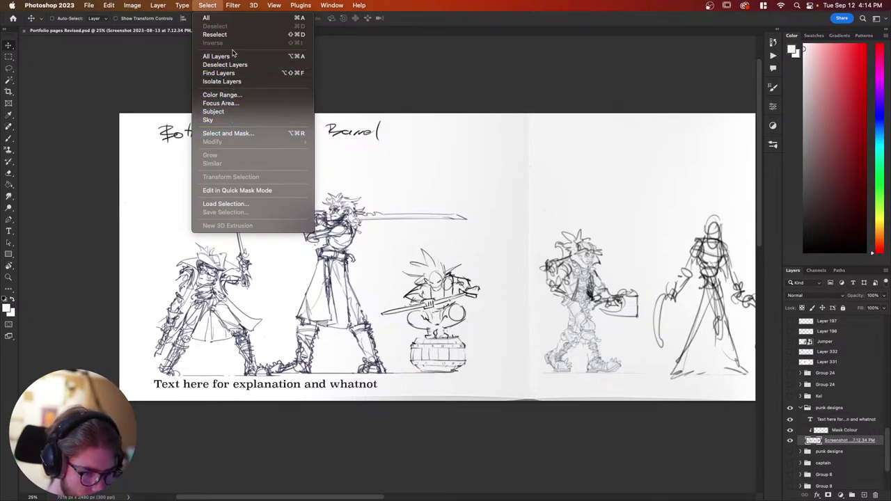
left_click(220, 94)
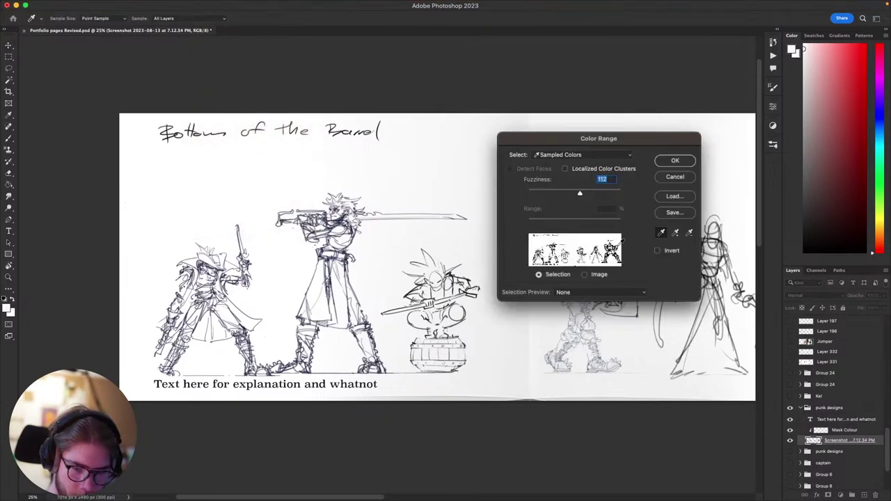
left_click_drag(578, 195, 547, 195)
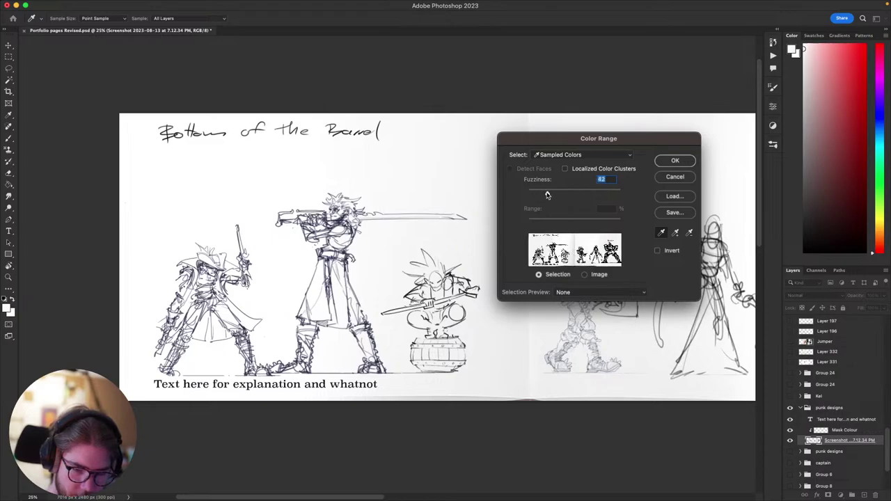
left_click(675, 160)
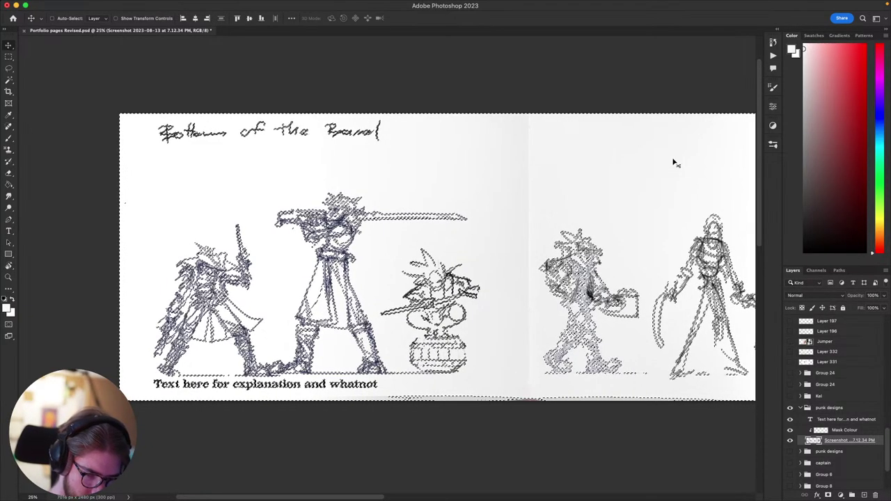
key("super+d")
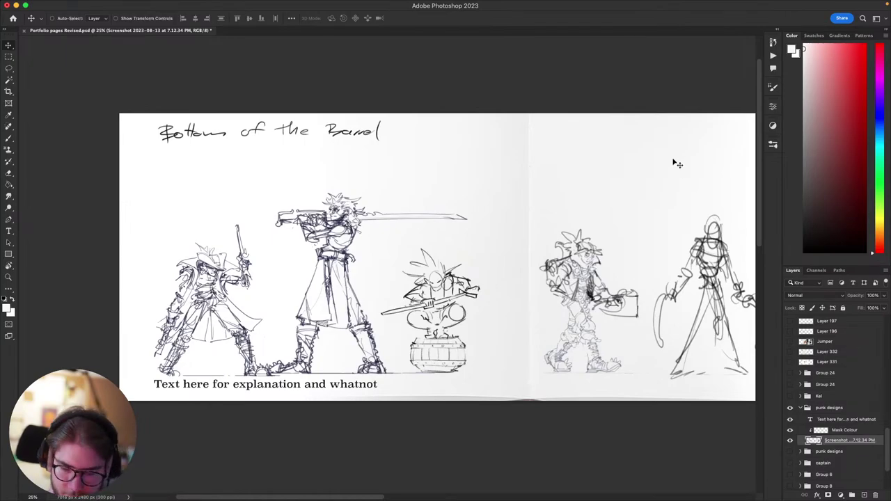
- Try filling the Mask Colour layer with white, black and dark grey, and undo the fills
left_click(822, 430)
key("g")
left_click(626, 359)
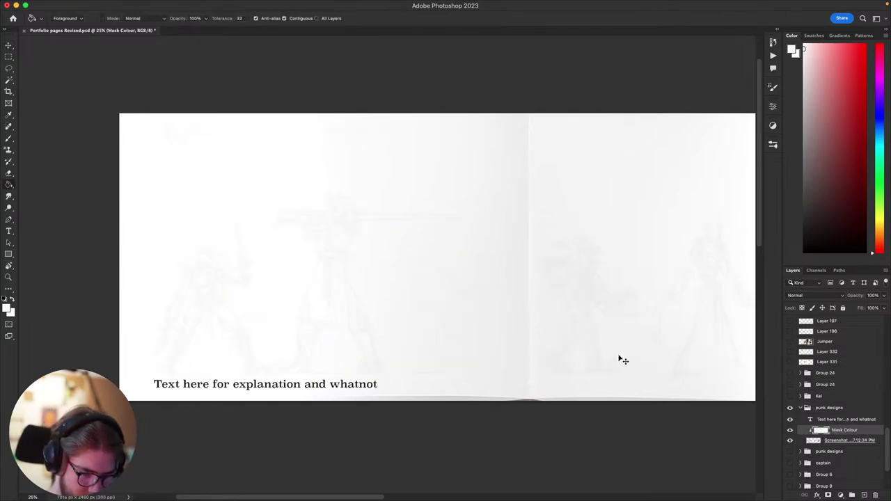
key("x")
left_click(623, 360)
left_click(612, 340)
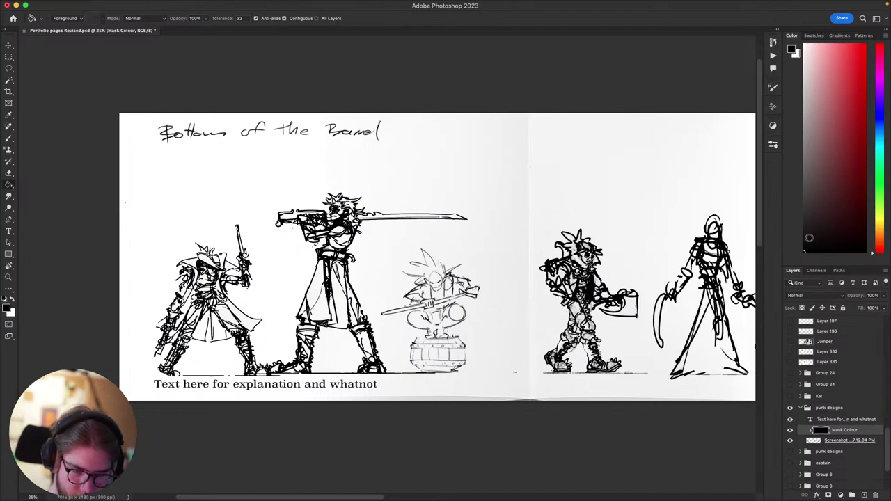
left_click_drag(819, 233, 766, 211)
left_click(666, 254)
key("super+z")
key("super+z")
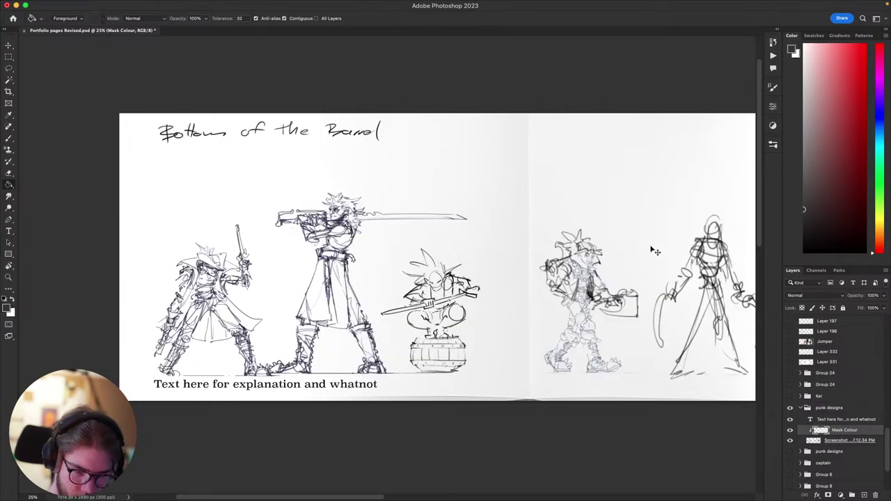
- Set the Mask Colour layer's blend mode to Multiply, try a dark grey fill and undo that fill
left_click(811, 295)
left_click(805, 325)
left_click(805, 322)
left_click(577, 237)
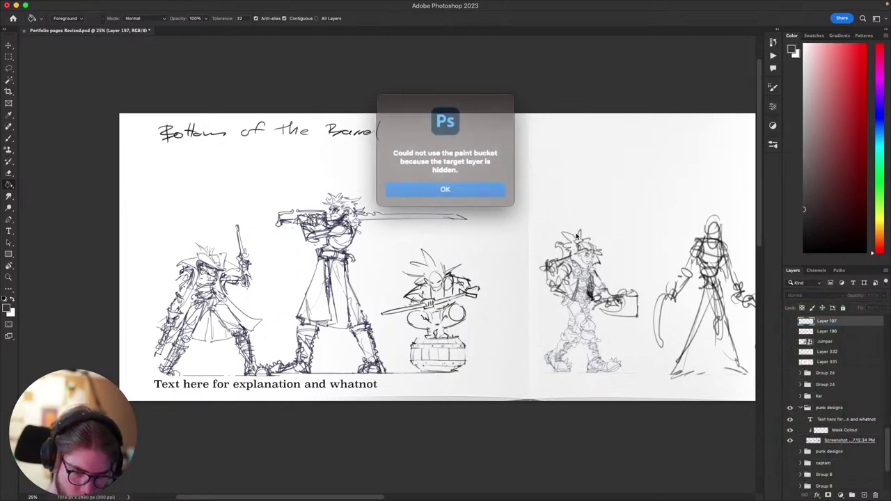
key("Return")
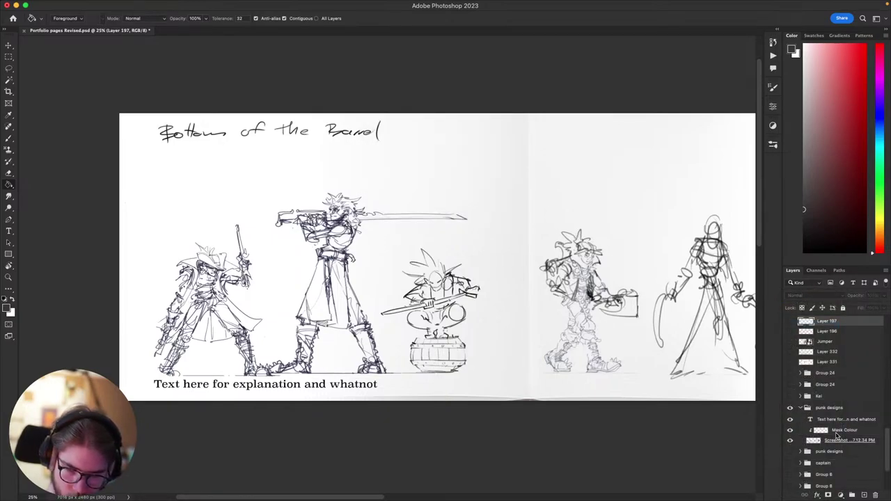
left_click(840, 432)
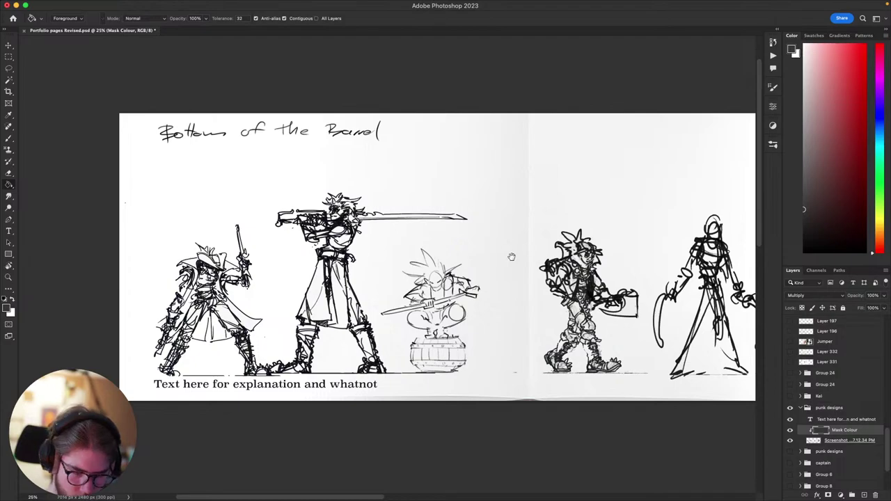
scroll(515, 255, "right", 2)
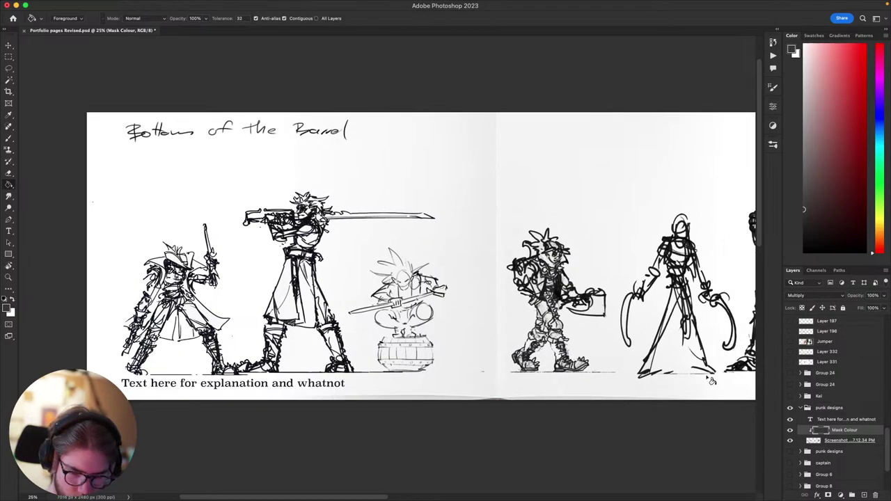
left_click(843, 298)
left_click(813, 297)
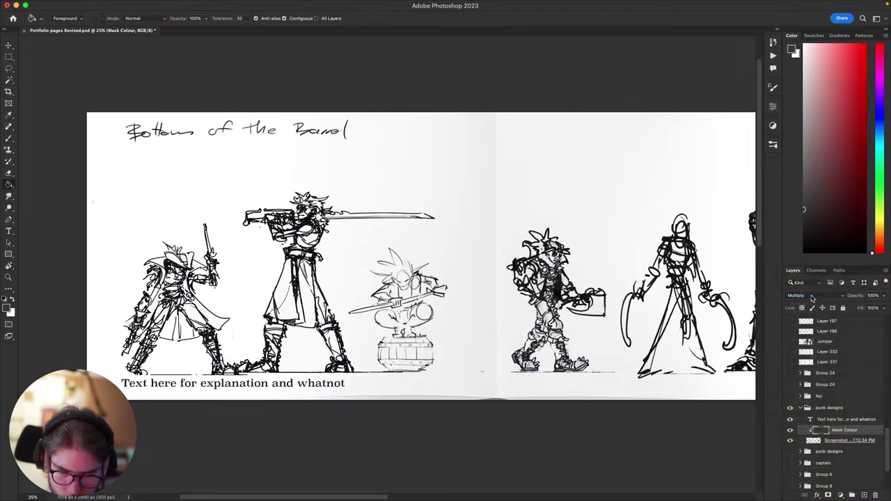
key("super+z")
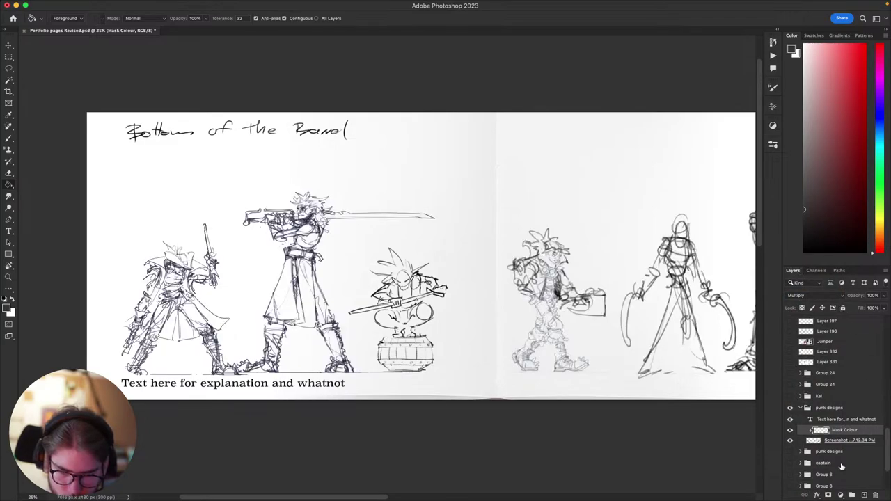
- Set the merged Screenshot sketch layer's blend mode to Multiply
double_click(837, 443)
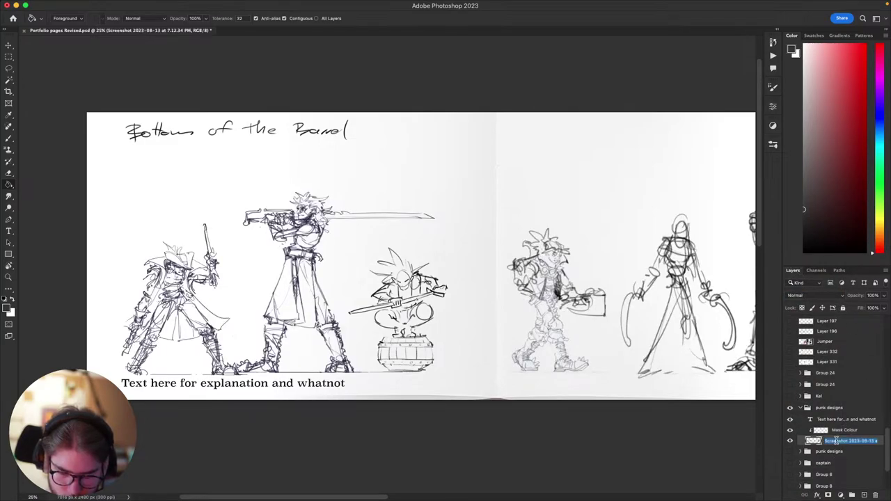
left_click(812, 299)
left_click(814, 299)
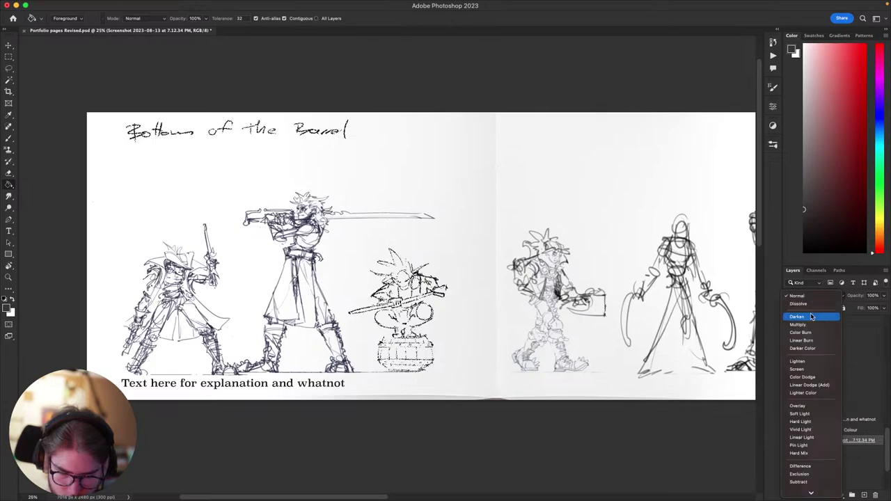
left_click(814, 326)
- Fill the Mask Colour layer with dark grey and lower its opacity to 10%
left_click(836, 431)
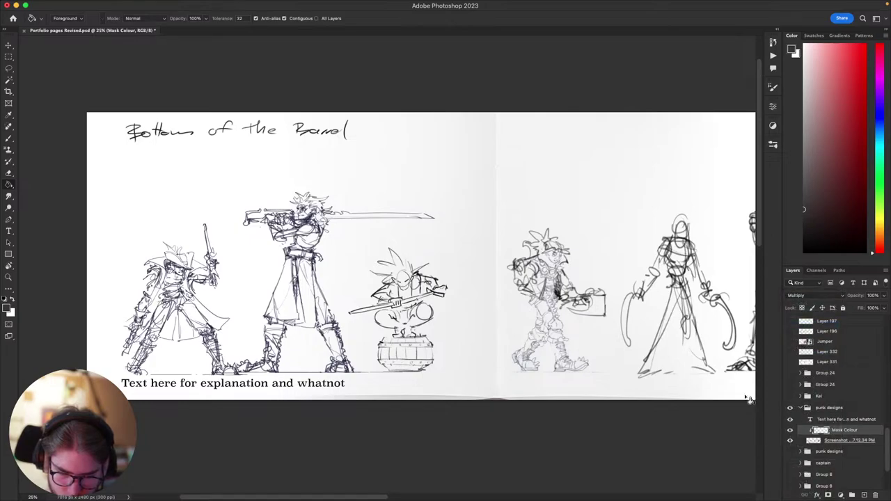
left_click(505, 327)
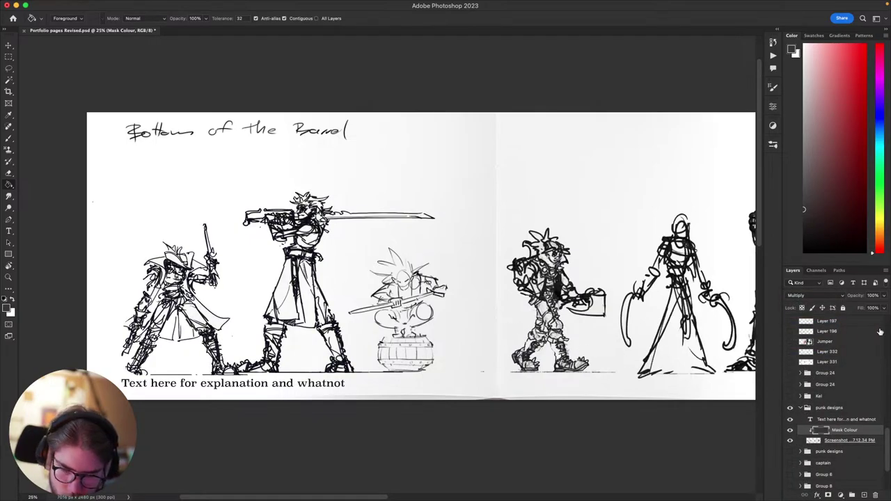
left_click_drag(885, 299, 851, 307)
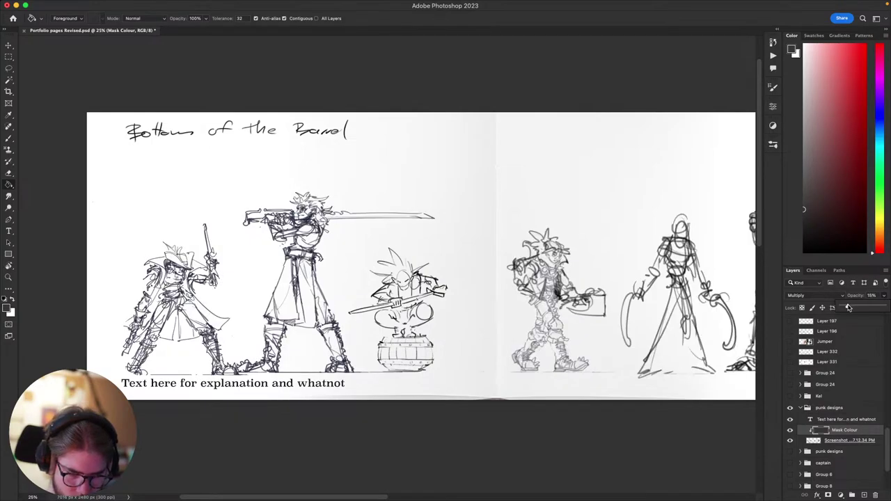
left_click_drag(359, 270, 600, 297)
scroll(415, 284, "up", 6)
scroll(395, 275, "down", 4)
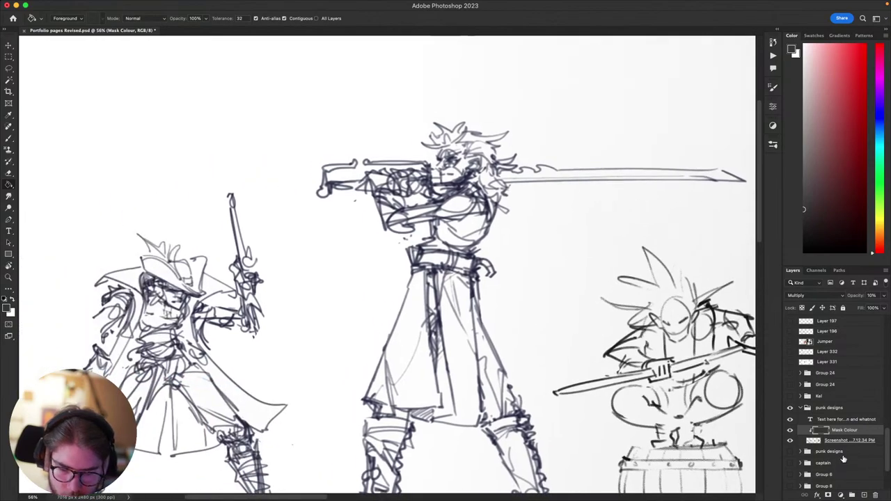
- Make the merged Screenshot sketch layer active and get the Brush tool ready for drawing on it
left_click(841, 441)
left_click(860, 420)
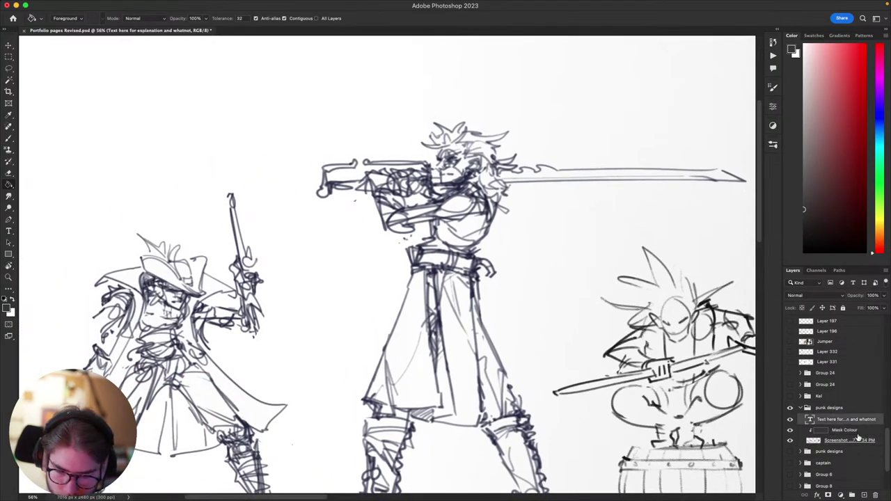
left_click(858, 429)
left_click(857, 440)
mouse_move(527, 327)
left_mouse_down()
mouse_move(439, 328)
mouse_move(451, 300)
left_mouse_up()
key("b")
- Try brush strokes on the tall swordsman's coat and undo them
left_click_drag(404, 280, 416, 356)
key("super+z")
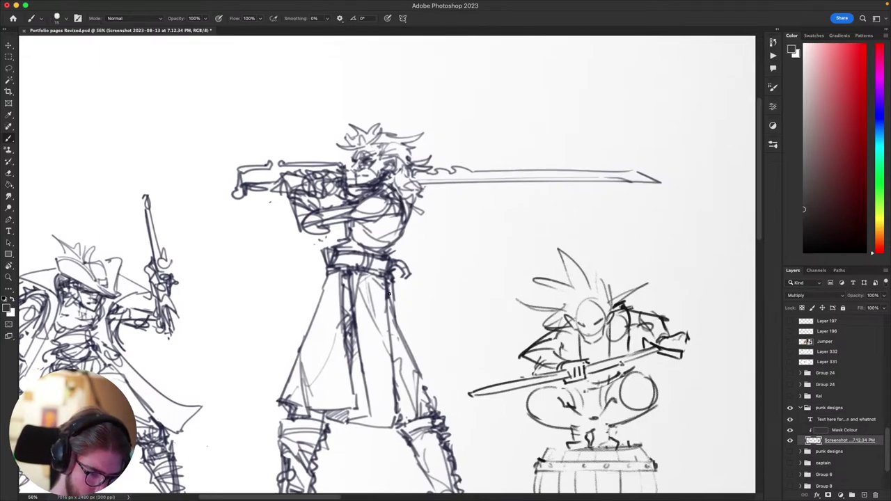
left_click_drag(391, 292, 394, 258)
key("super+z")
- Try a curved stroke sweeping out from the hem of the tall swordsman's coat and undo it
mouse_move(541, 187)
left_mouse_down()
mouse_move(561, 262)
mouse_move(645, 229)
left_mouse_up()
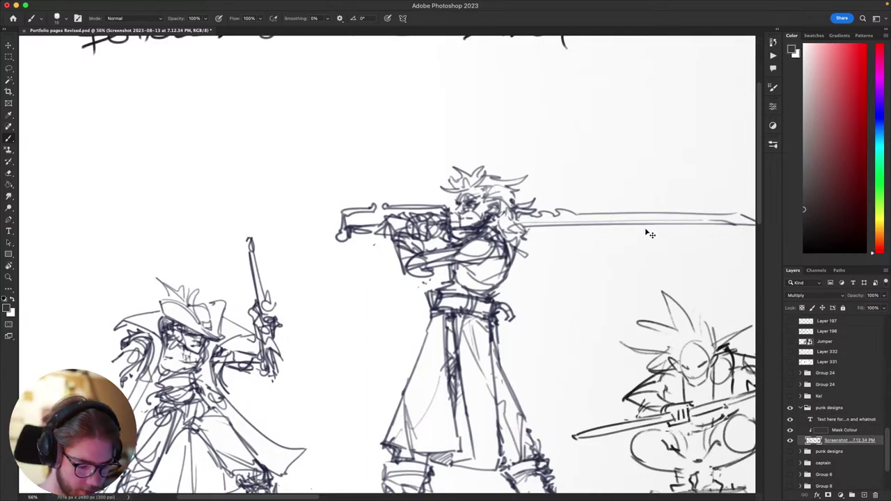
key("super+minus")
key("super+minus")
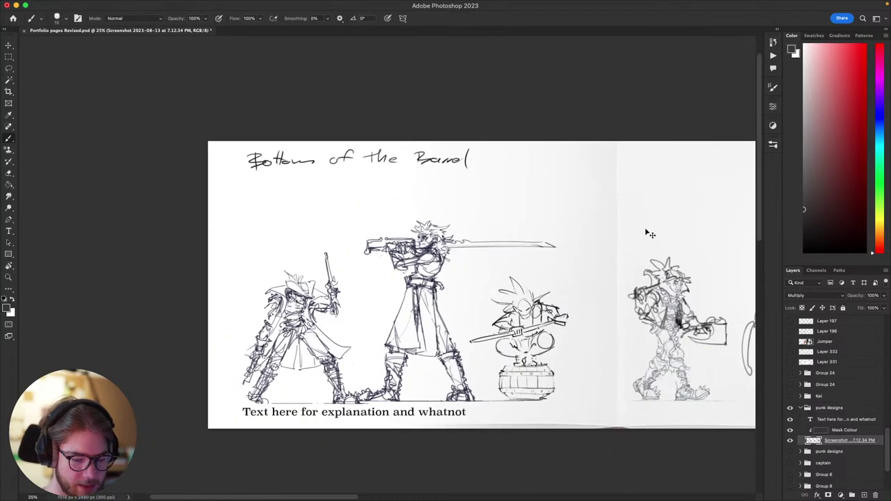
key("super+plus")
scroll(733, 246, "down", 3)
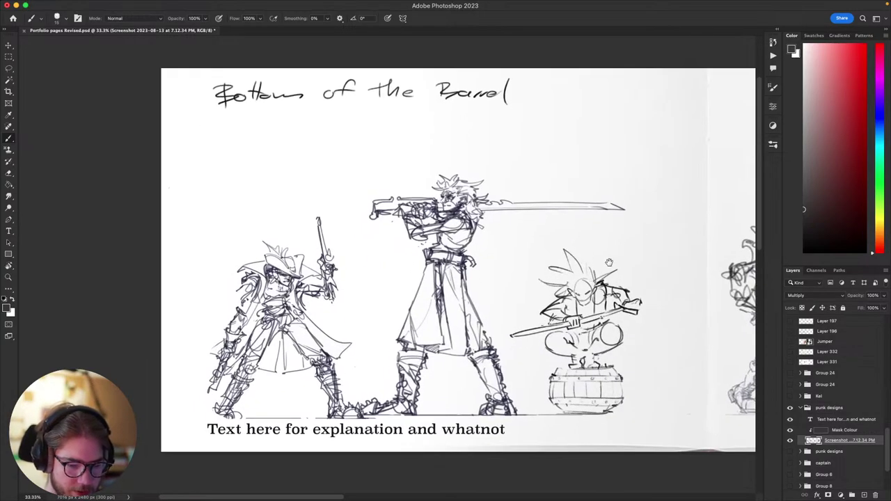
scroll(733, 246, "down", 3)
scroll(752, 244, "left", 2)
scroll(752, 245, "down", 1)
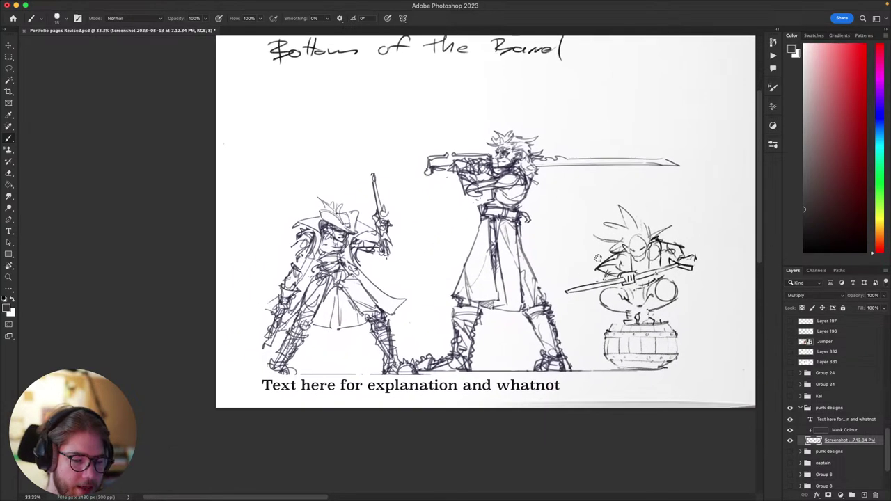
mouse_move(421, 290)
left_mouse_down()
mouse_move(481, 302)
mouse_move(486, 312)
left_mouse_up()
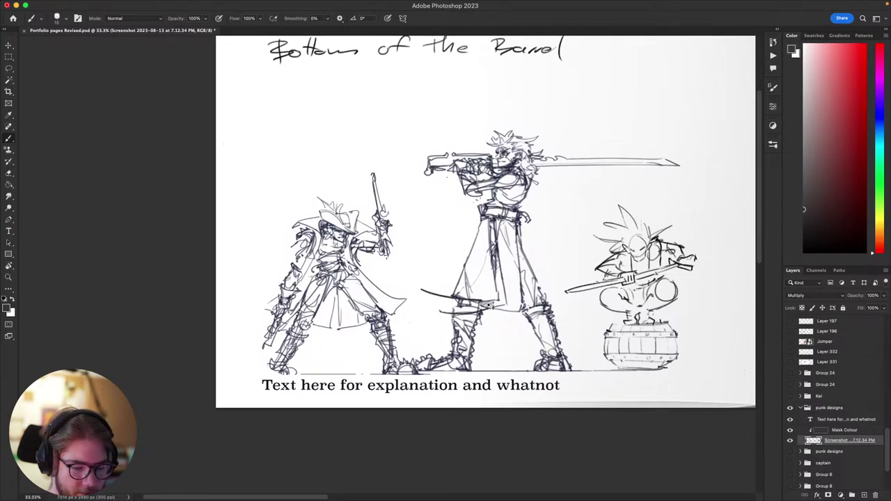
key("super+z")
key("super+z")
- Try a long vertical stroke between the hatted figure and the tall swordsman and undo it
scroll(518, 305, "up", 2)
scroll(519, 305, "left", 1)
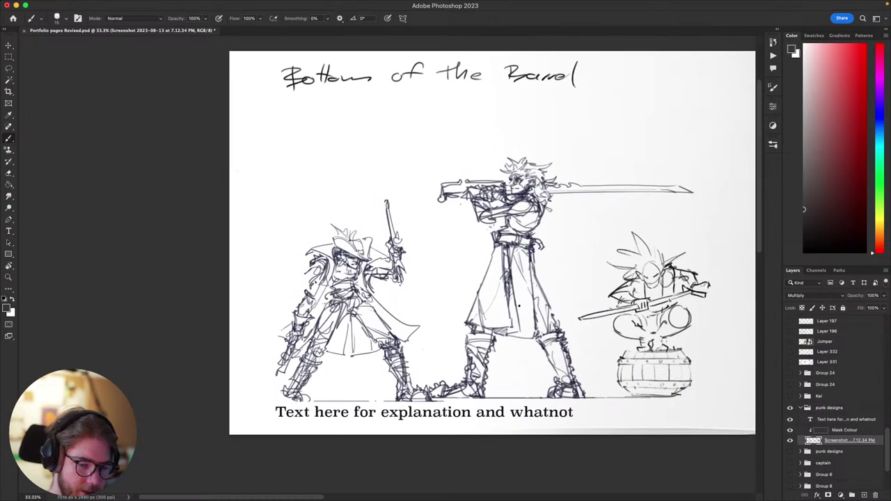
mouse_move(422, 203)
left_mouse_down()
mouse_move(450, 324)
mouse_move(422, 387)
left_mouse_up()
key("super+z")
key("super+z")
- Draw a flared, pointed coat tail on the side of the tall swordsman's coat that faces the barrel character
left_click_drag(642, 246, 522, 250)
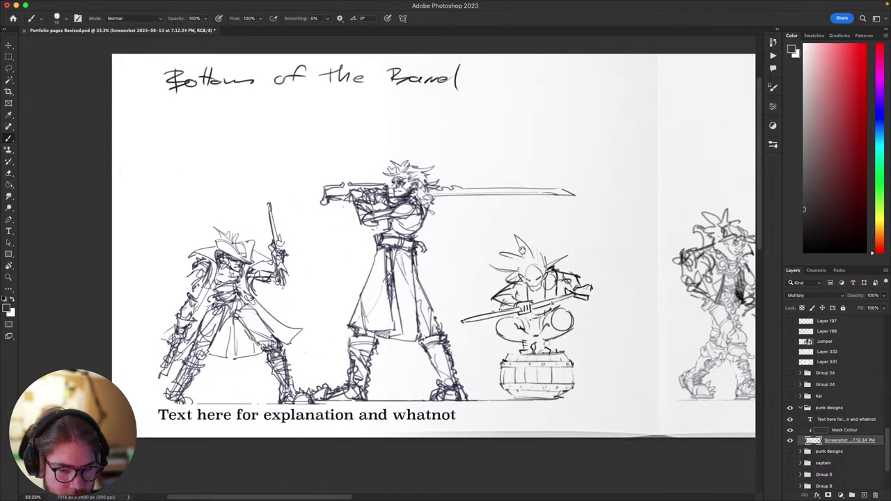
mouse_move(594, 390)
left_mouse_down()
mouse_move(260, 438)
mouse_move(562, 389)
left_mouse_up()
left_click_drag(557, 312, 509, 312)
left_click_drag(624, 288, 603, 276)
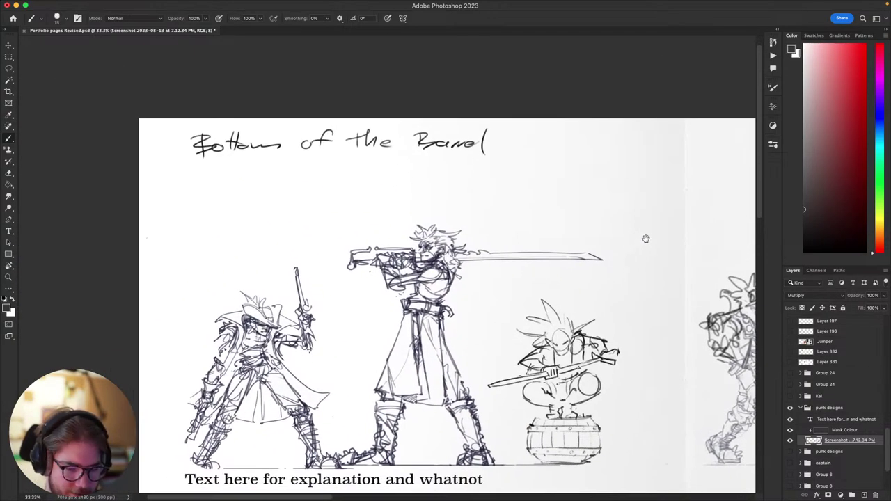
mouse_move(533, 375)
left_mouse_down()
mouse_move(649, 377)
mouse_move(588, 362)
mouse_move(511, 375)
mouse_move(491, 364)
mouse_move(518, 345)
left_mouse_up()
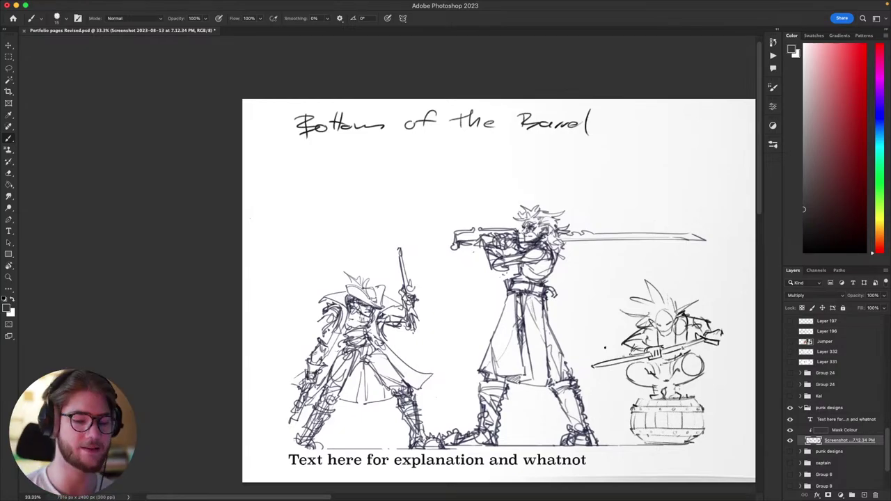
left_click_drag(597, 331, 551, 314)
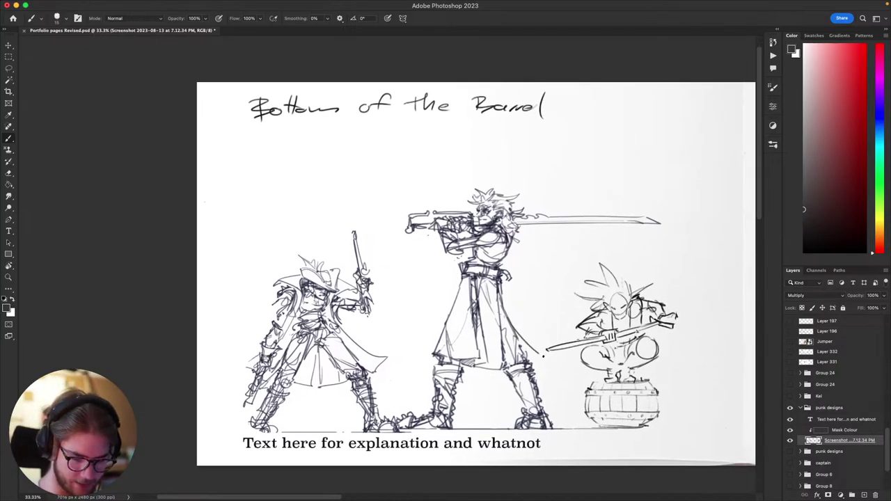
left_click_drag(574, 379, 561, 376)
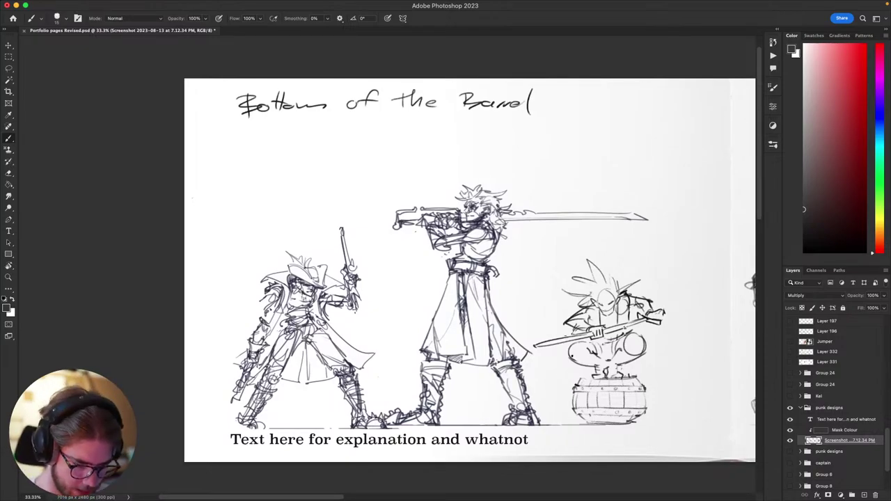
mouse_move(573, 366)
left_mouse_down()
mouse_move(560, 370)
mouse_move(565, 382)
left_mouse_up()
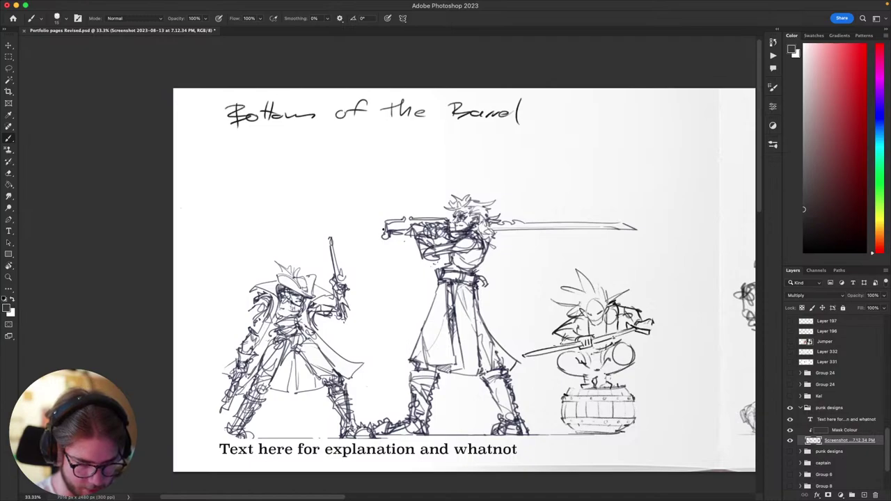
- Draw a short blade with a jagged back edge extending from the hilt end of the tall swordsman's weapon, above the hatted figure
mouse_move(384, 229)
left_mouse_down()
mouse_move(365, 227)
mouse_move(393, 237)
mouse_move(370, 224)
mouse_move(339, 233)
mouse_move(379, 232)
left_mouse_up()
key("super+z")
key("super+z")
key("super+z")
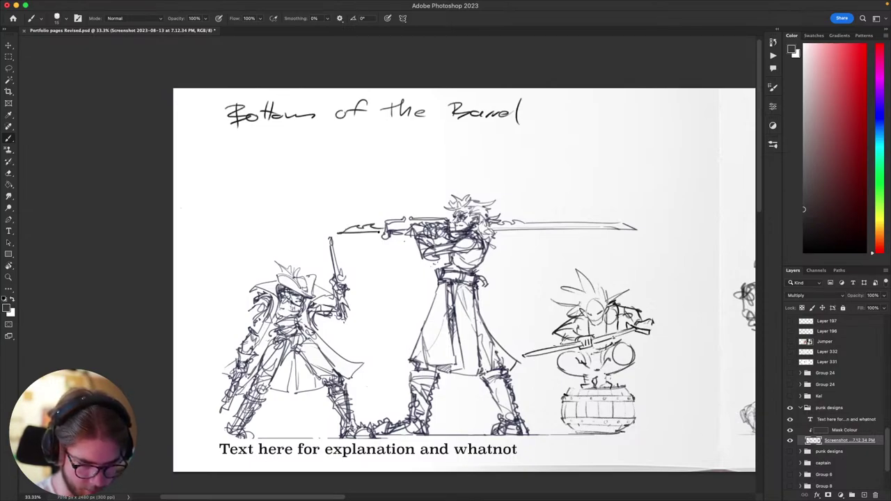
- Erase and redraw the tip of the short blade above the hatted figure to refine its shape
left_click_drag(499, 230, 700, 224)
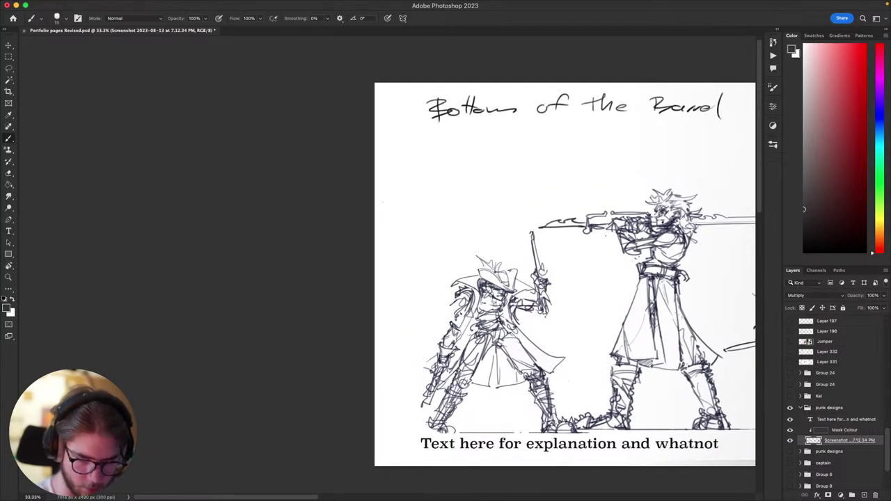
key("e")
mouse_move(573, 228)
left_mouse_down()
mouse_move(540, 227)
mouse_move(552, 221)
mouse_move(538, 229)
left_mouse_up()
key("b")
key("super+z")
key("e")
key("b")
left_click_drag(512, 302, 477, 308)
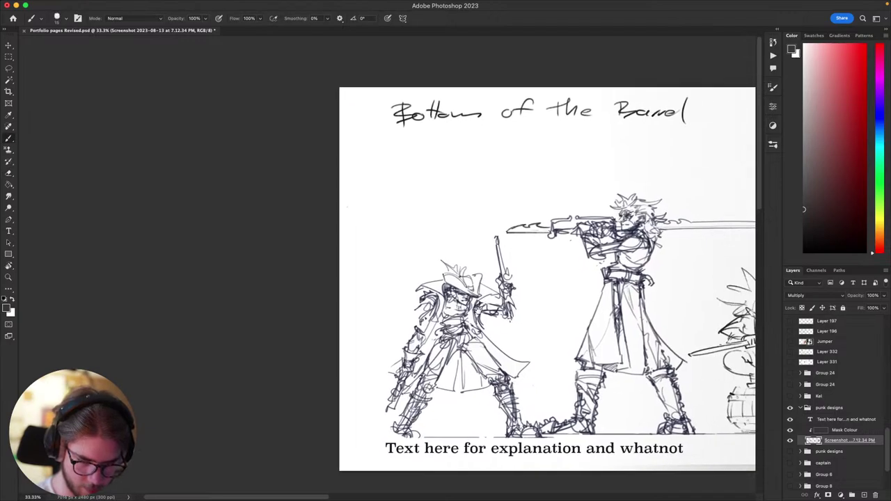
scroll(478, 307, "right", 3)
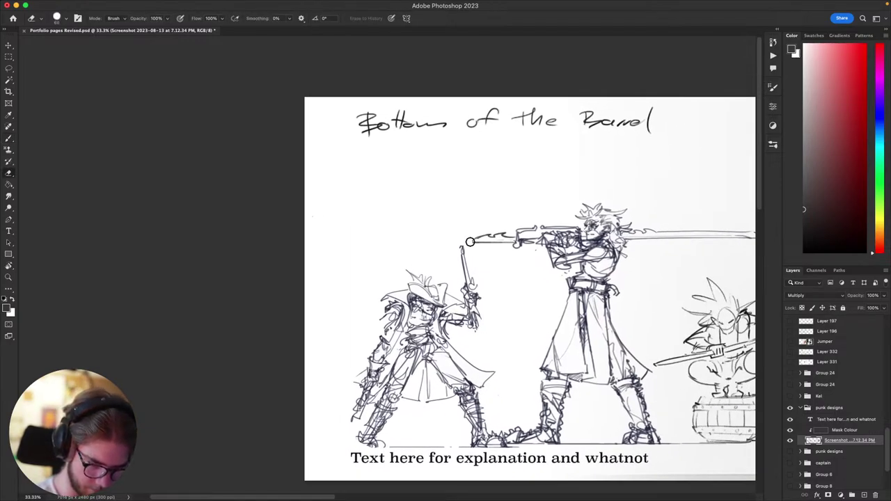
scroll(468, 242, "right", 5)
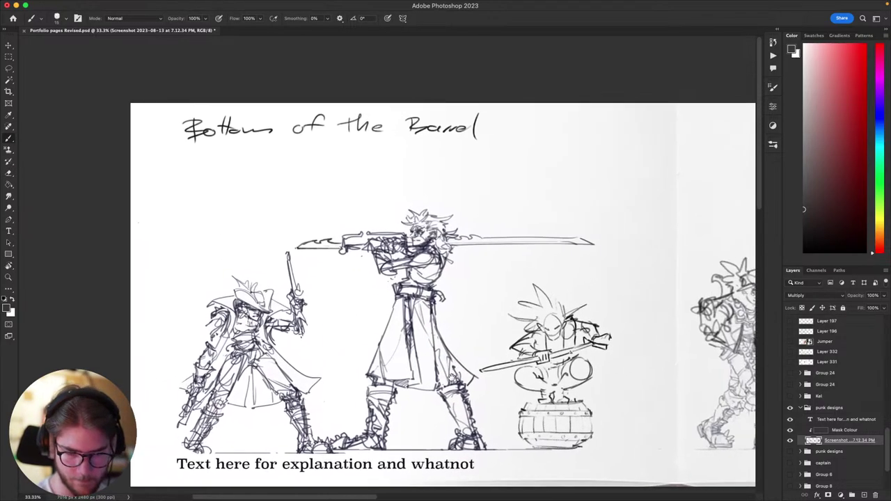
scroll(533, 409, "down", 1)
scroll(533, 409, "right", 1)
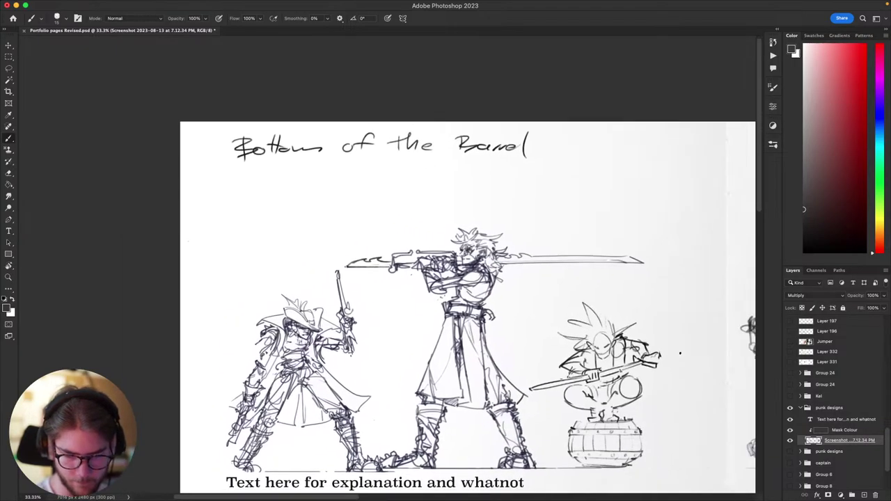
- Set the Mask Colour layer's blend mode to Color and raise its opacity to 100%
left_click(845, 430)
left_click(813, 295)
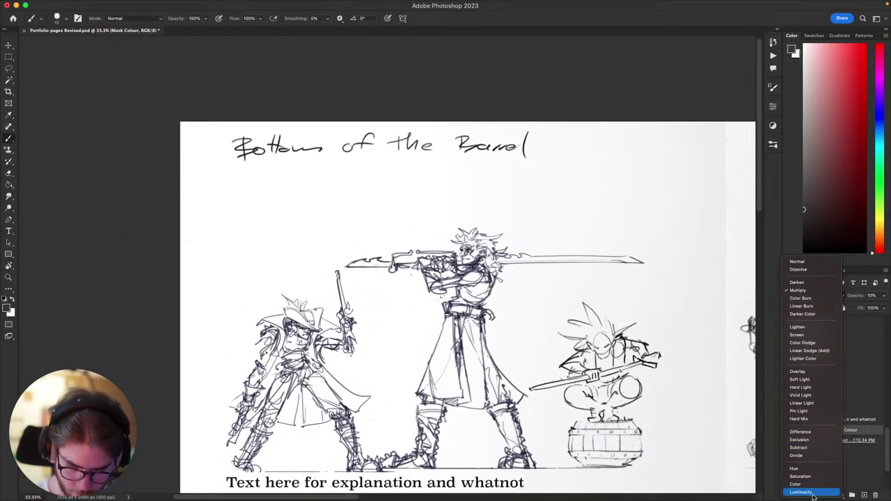
left_click(813, 482)
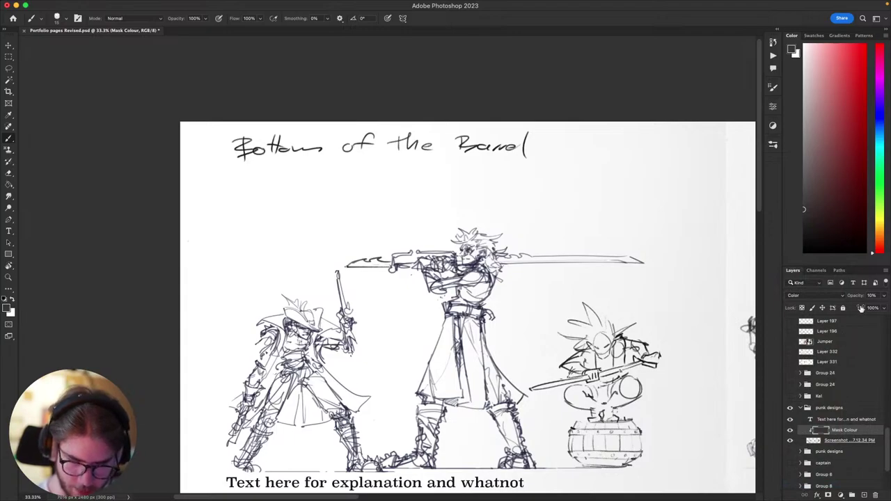
left_click_drag(884, 295, 886, 304)
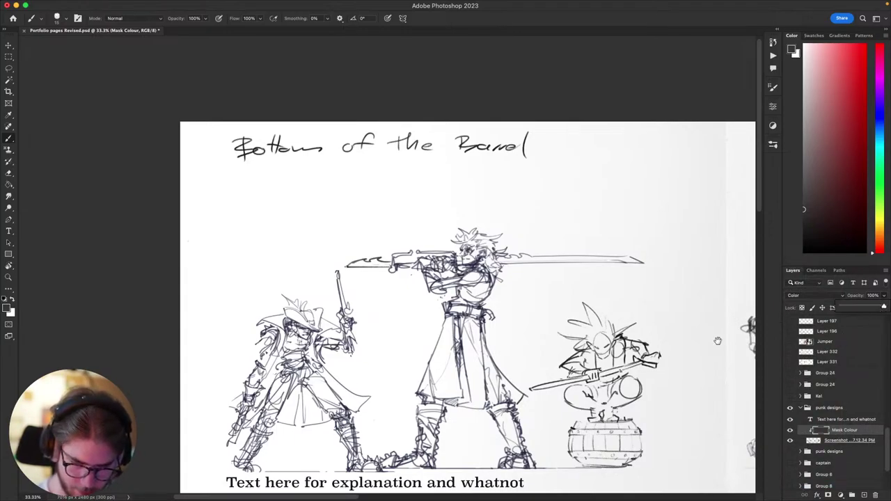
left_click_drag(569, 365, 538, 301)
left_click_drag(532, 385, 489, 396)
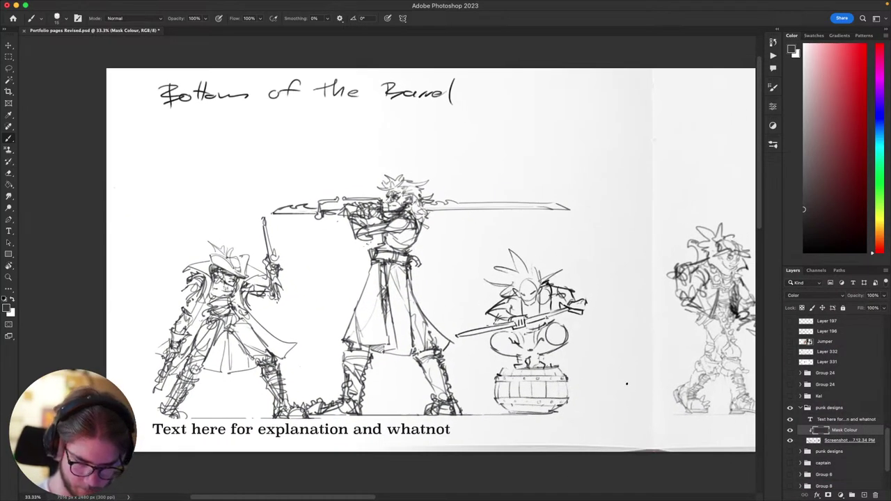
- On the Screenshot sketch layer, erase the short blade's tip and redraw it longer and more pointed
key("g")
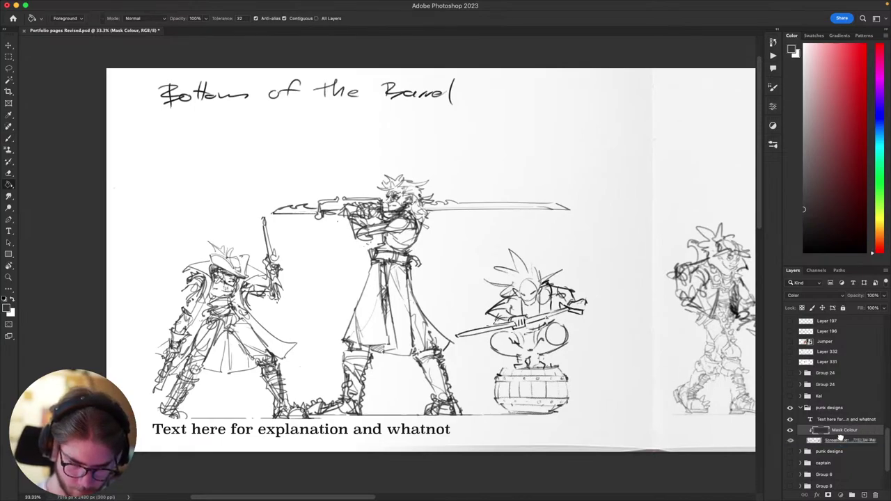
left_click(841, 440)
scroll(556, 248, "left", 8)
scroll(556, 248, "up", 1)
key("e")
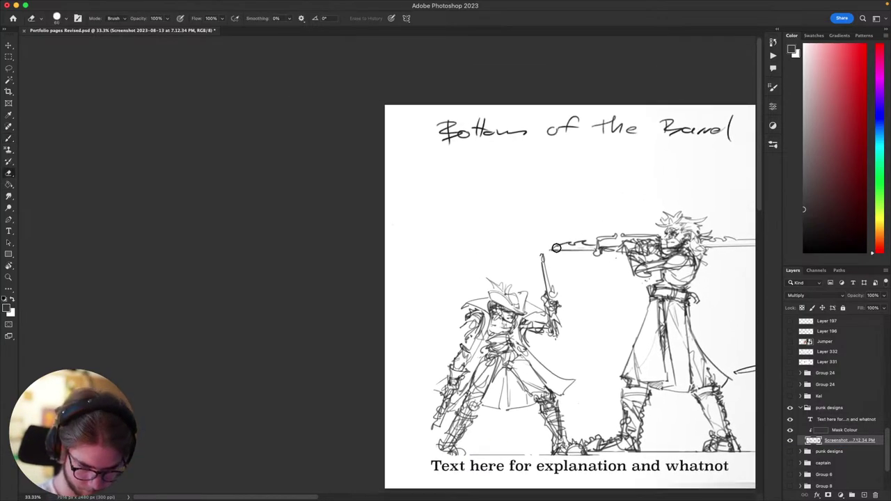
mouse_move(556, 248)
left_mouse_down()
mouse_move(566, 247)
mouse_move(530, 252)
mouse_move(562, 251)
left_mouse_up()
key("b")
key("super+z")
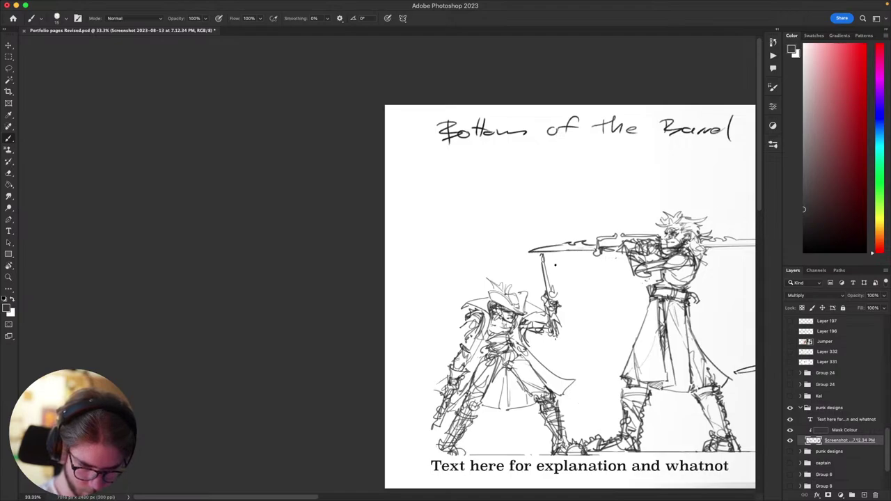
- Shorten the hatted figure's raised weapon so that it sits clear of the blade above it
scroll(555, 265, "right", 6)
scroll(555, 264, "down", 3)
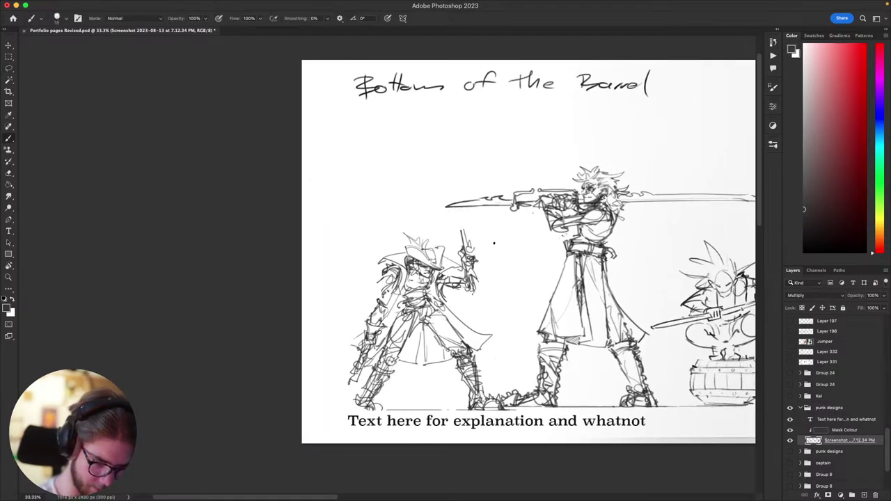
scroll(494, 243, "right", 8)
scroll(494, 243, "down", 4)
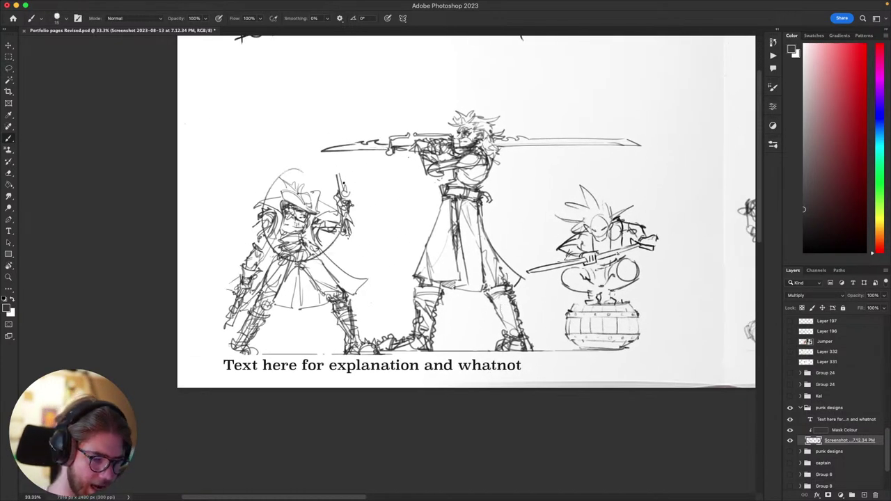
scroll(287, 230, "right", 10)
scroll(286, 230, "down", 2)
scroll(287, 230, "up", 4)
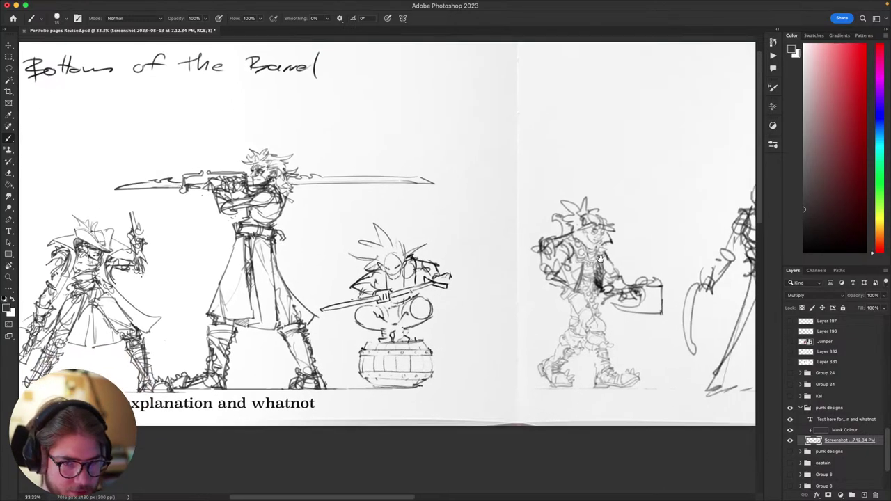
scroll(600, 259, "left", 7)
scroll(600, 259, "up", 3)
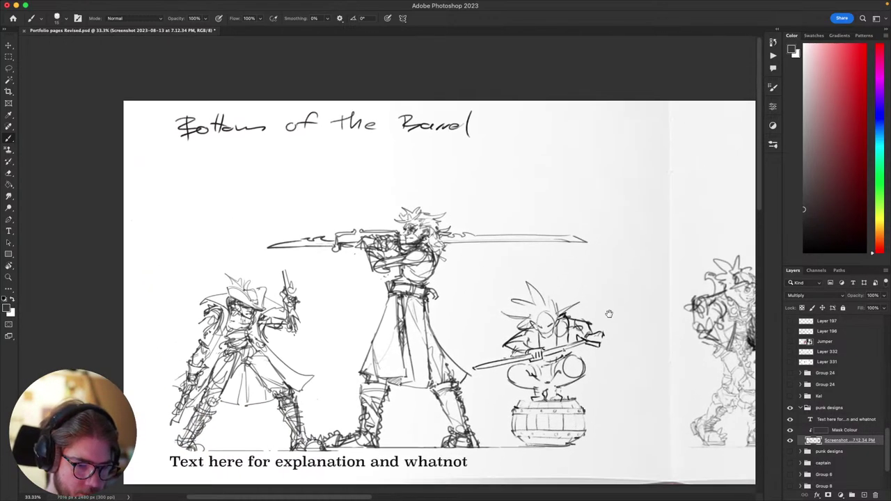
left_click_drag(634, 307, 593, 333)
key("t")
left_click_drag(629, 314, 654, 165)
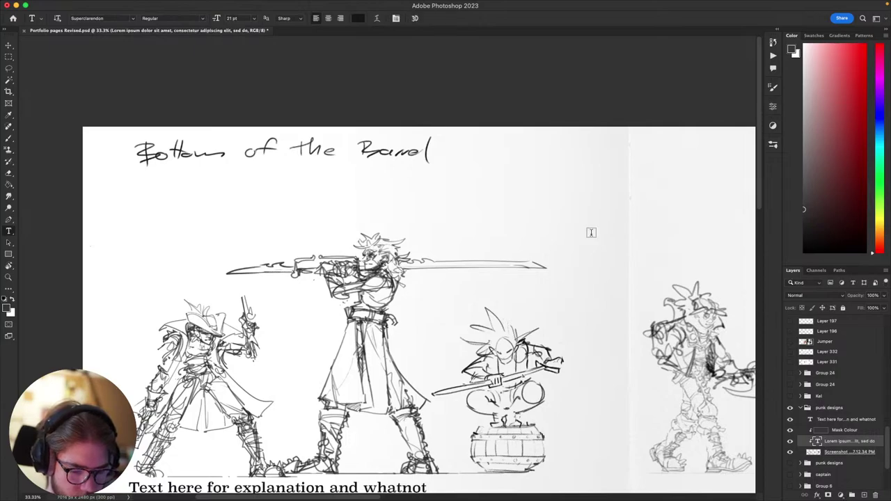
key("Escape")
- Rotate the canvas to redraw the upper edge of the tall swordsman's long blade near its tip, and reset the rotation
key("r")
mouse_move(439, 291)
left_mouse_down()
mouse_move(599, 280)
mouse_move(491, 285)
left_mouse_up()
key("b")
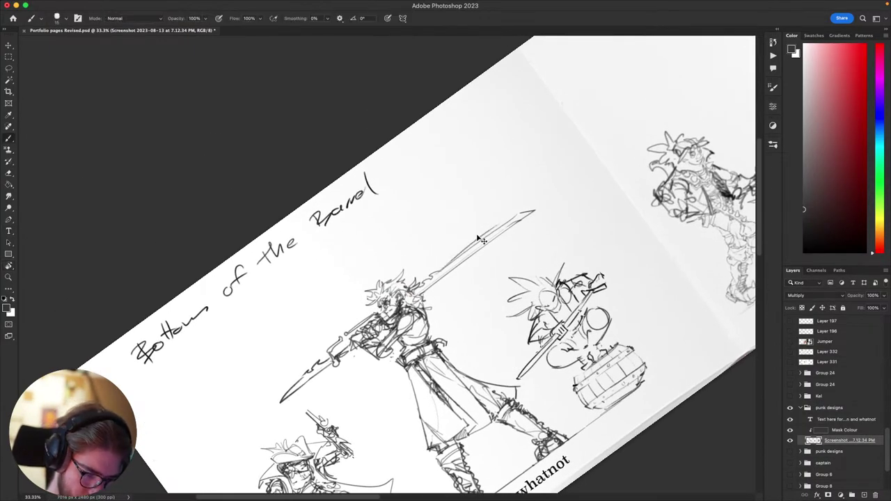
key("super+z")
key("super+z")
left_click_drag(439, 272, 499, 225)
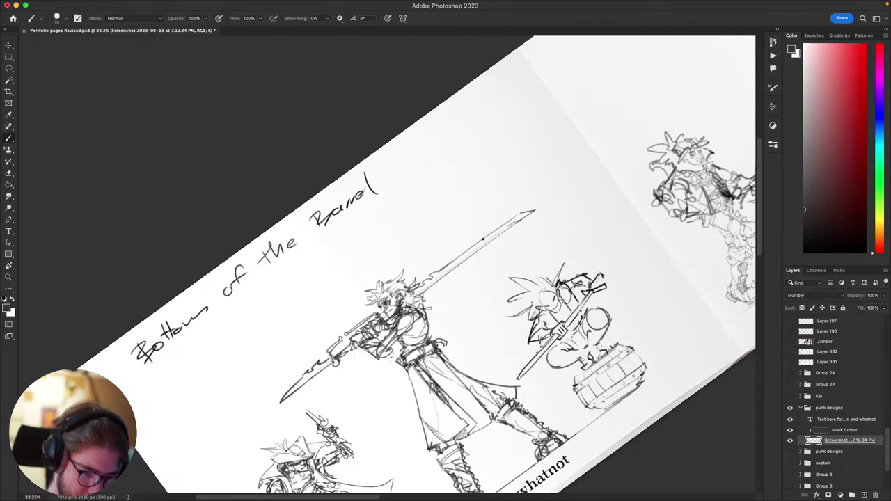
key("r+Escape")
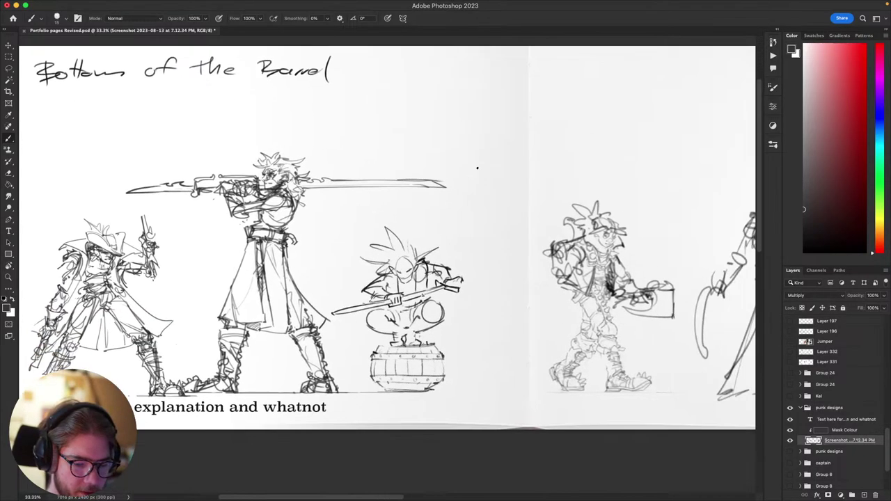
- Examine the punk character line-up across both pages of the spread, comparing the figures' poses, sizes and weapons
left_click_drag(639, 251, 482, 211)
key("super+minus")
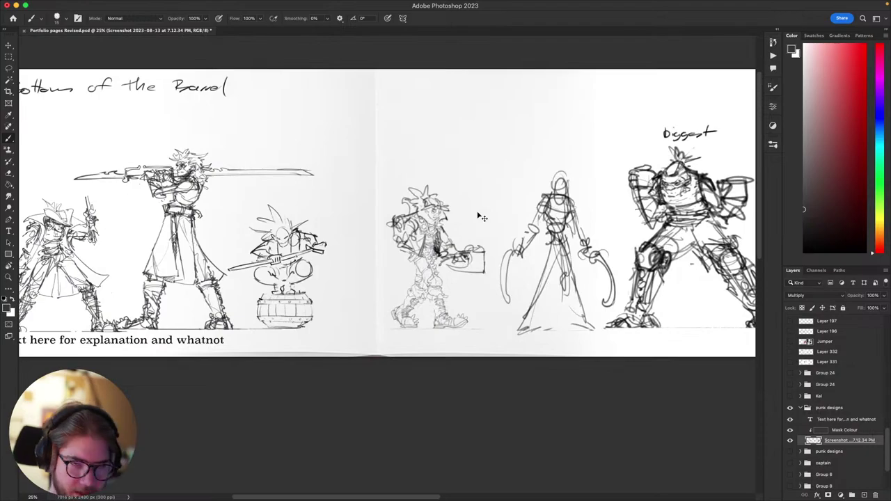
left_click_drag(159, 102, 255, 120)
scroll(359, 222, "down", 2)
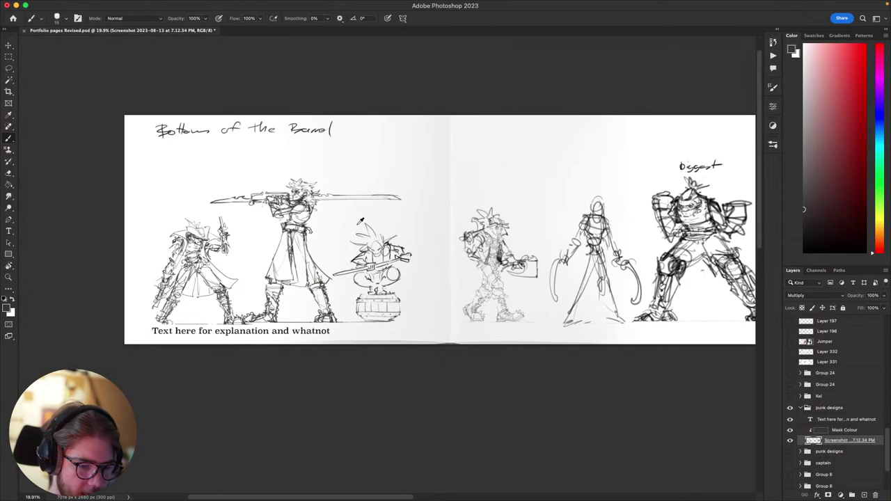
scroll(361, 222, "up", 3)
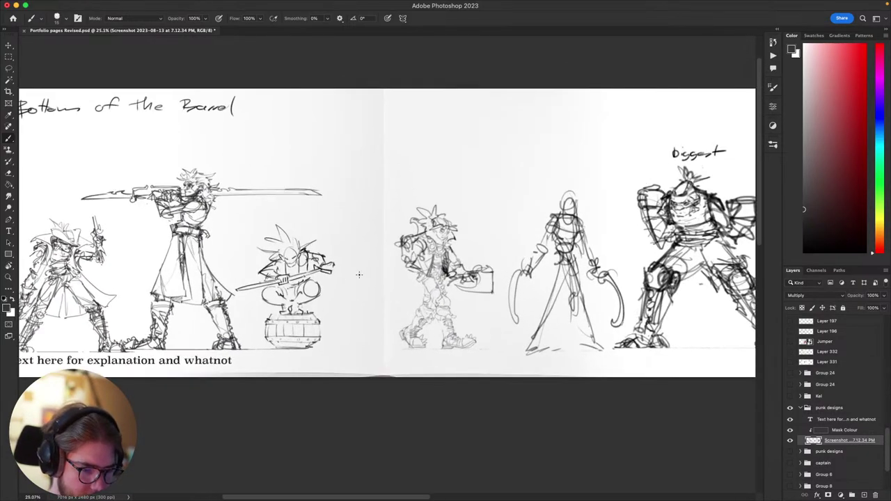
scroll(359, 274, "left", 3)
scroll(481, 261, "up", 2)
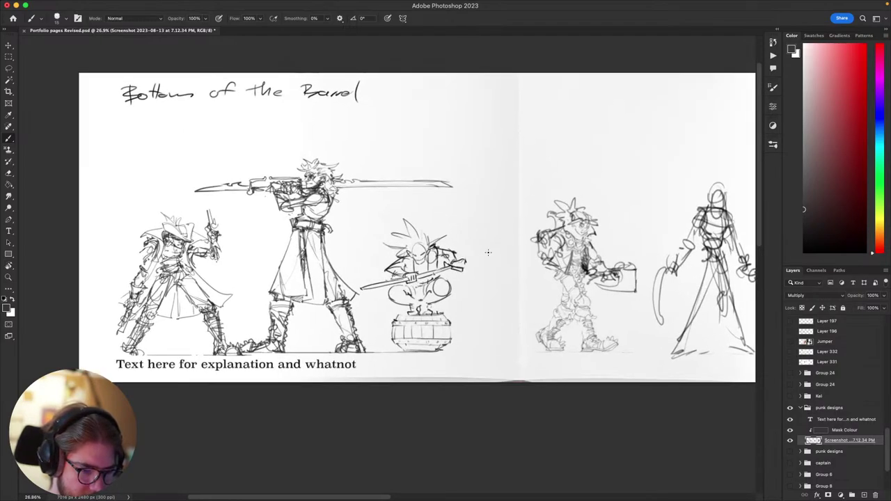
scroll(468, 253, "right", 2)
scroll(468, 252, "up", 1)
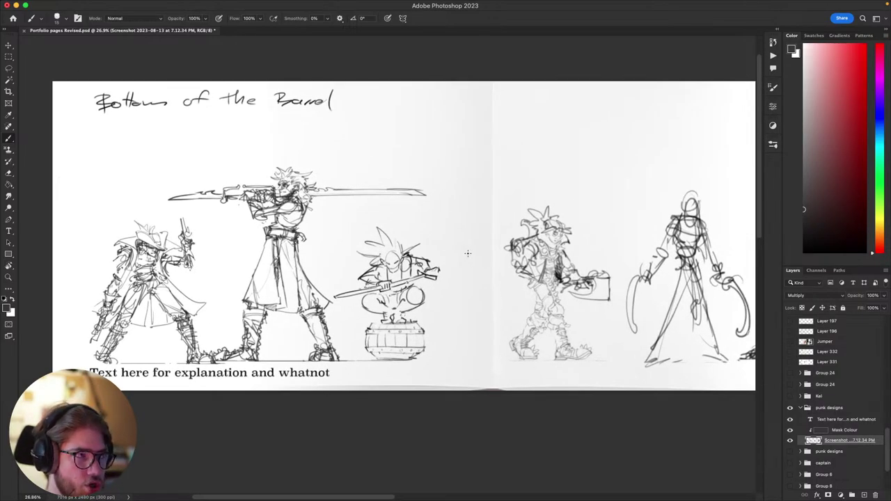
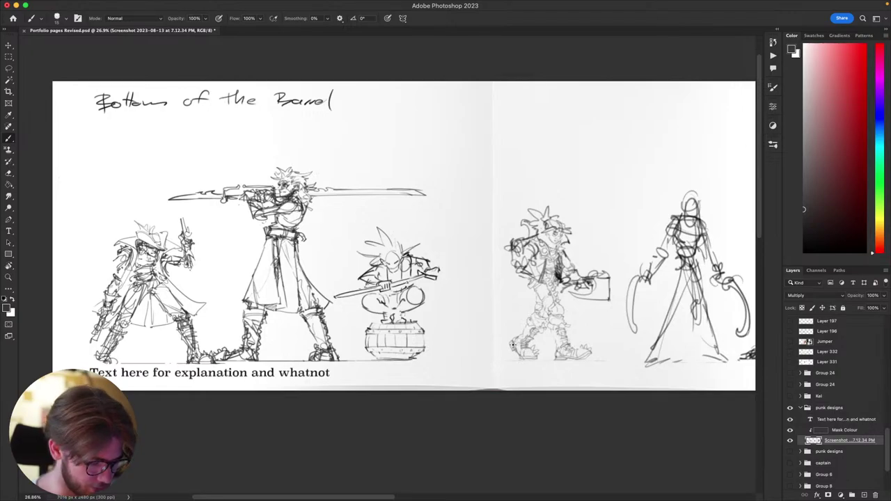
left_click_drag(611, 363, 678, 360)
key("super+plus")
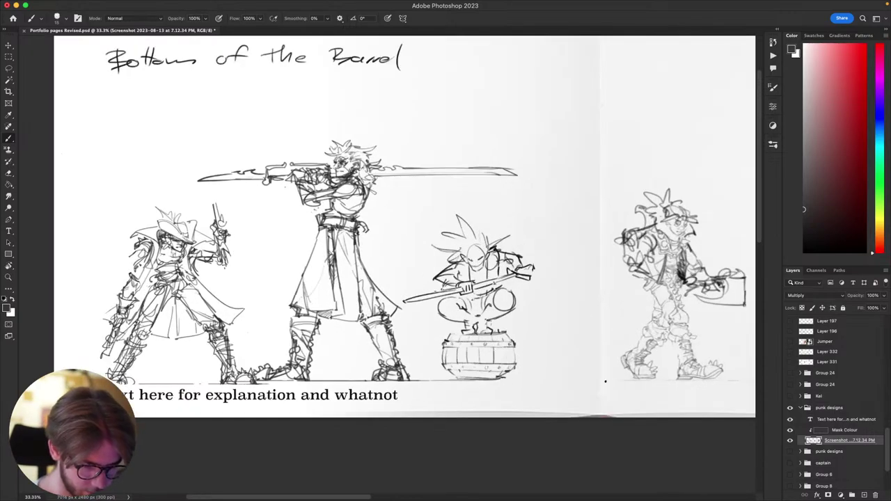
left_click_drag(462, 267, 516, 265)
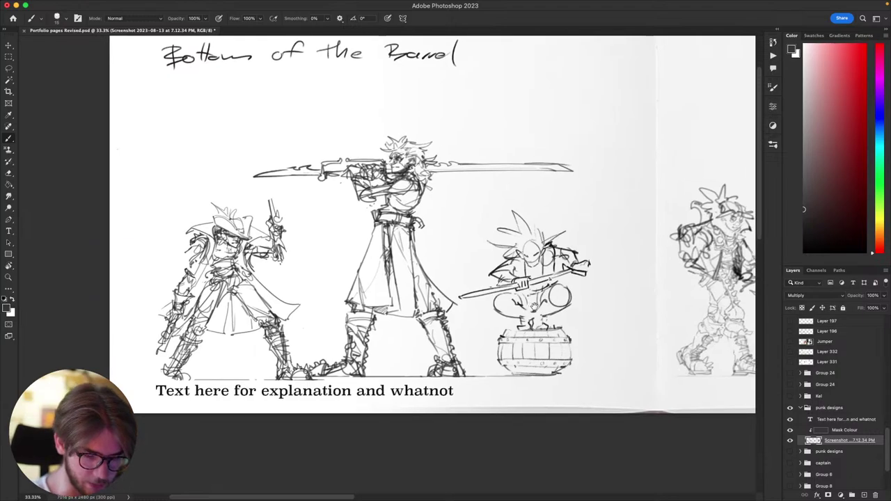
scroll(537, 299, "down", 2)
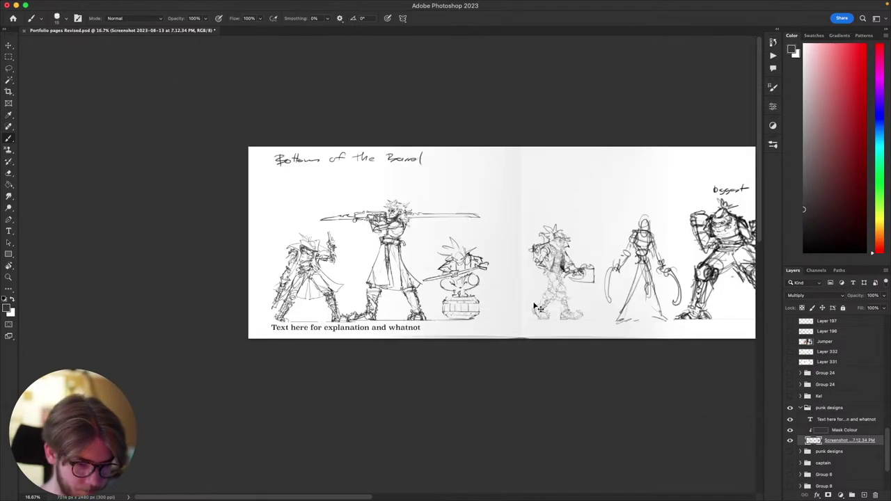
scroll(538, 303, "up", 2)
scroll(537, 306, "down", 2)
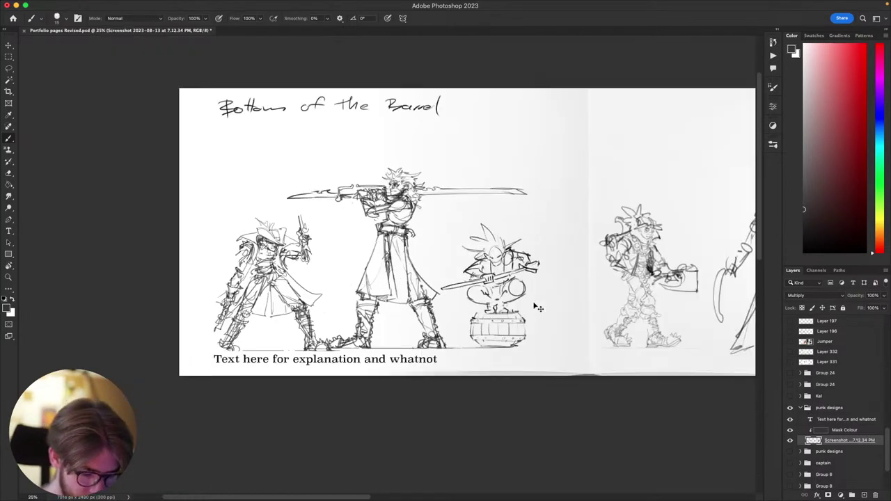
- Try straight strokes at waist height on both sides of the tall swordsman's belt, then remove them
scroll(536, 306, "up", 2)
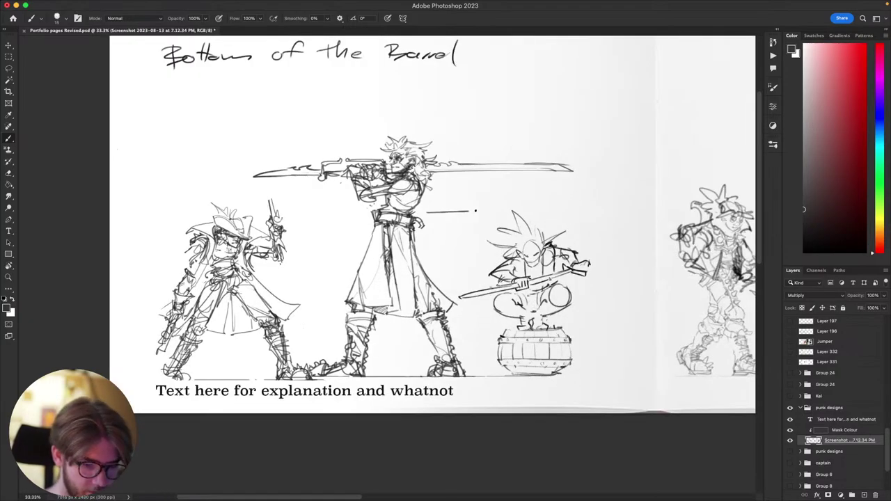
key("r")
left_click_drag(454, 279, 455, 260)
left_click_drag(414, 177, 472, 217)
key("e")
key("Escape")
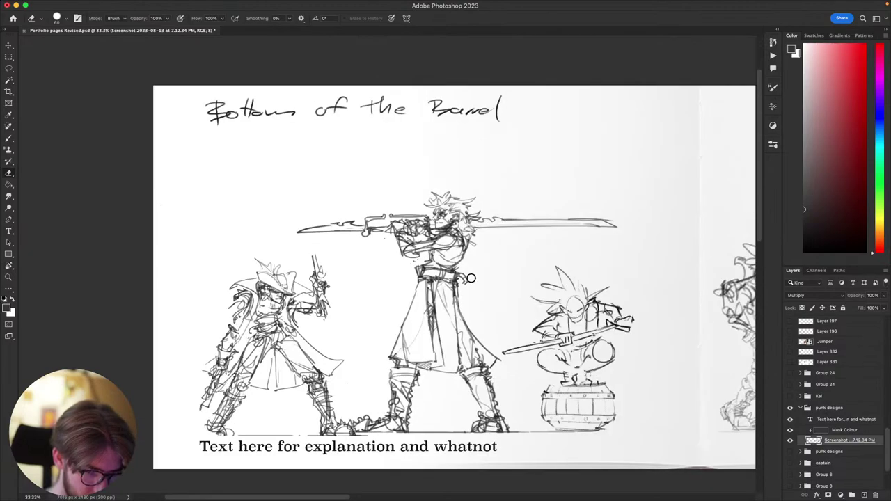
key("b")
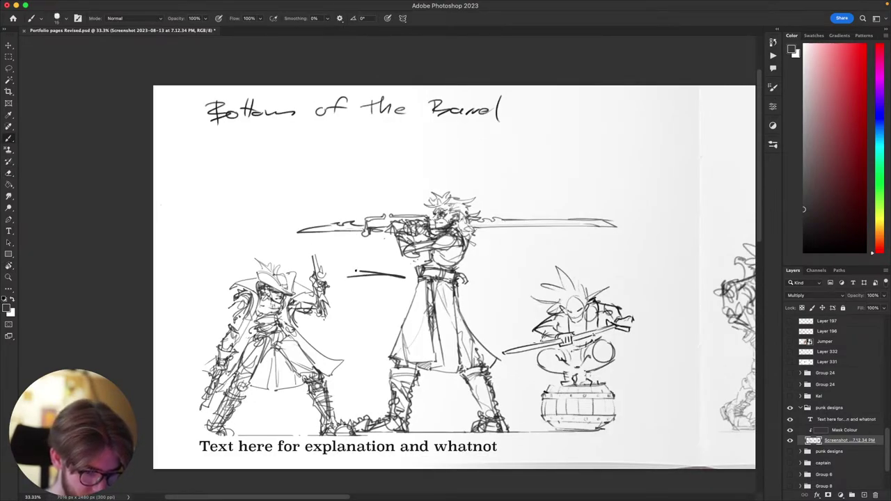
scroll(509, 352, "up", 2)
key("e")
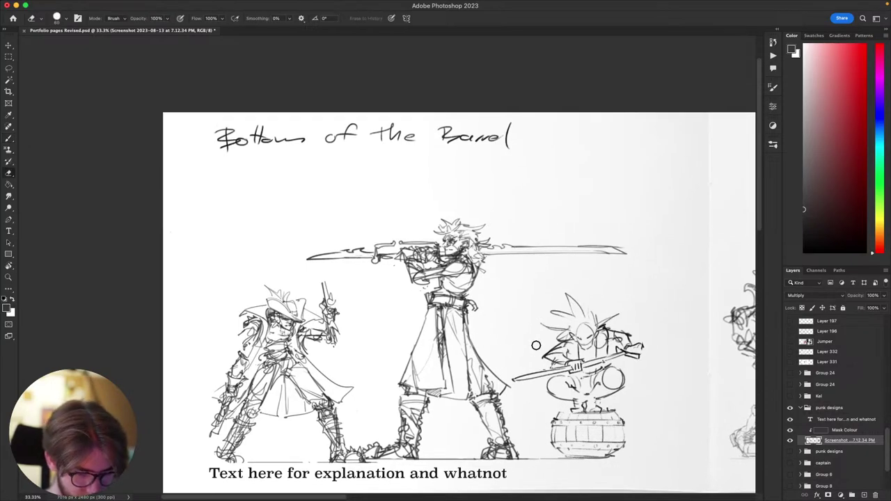
- Erase the waist area between the torso and the skirt belt of the tall central swordsman
key("r")
left_click_drag(540, 342, 521, 236)
left_click_drag(464, 257, 477, 295)
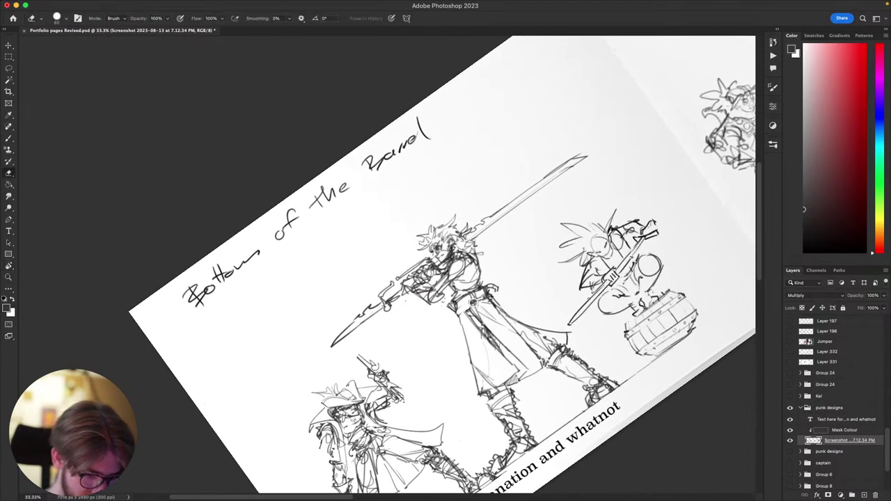
mouse_move(447, 312)
left_mouse_down()
mouse_move(491, 287)
mouse_move(484, 293)
left_mouse_up()
key("b")
key("super+z")
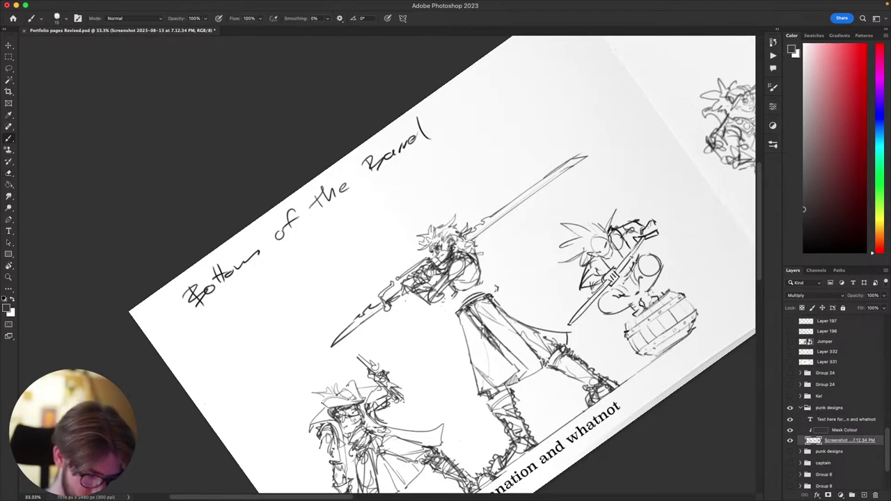
key("Escape")
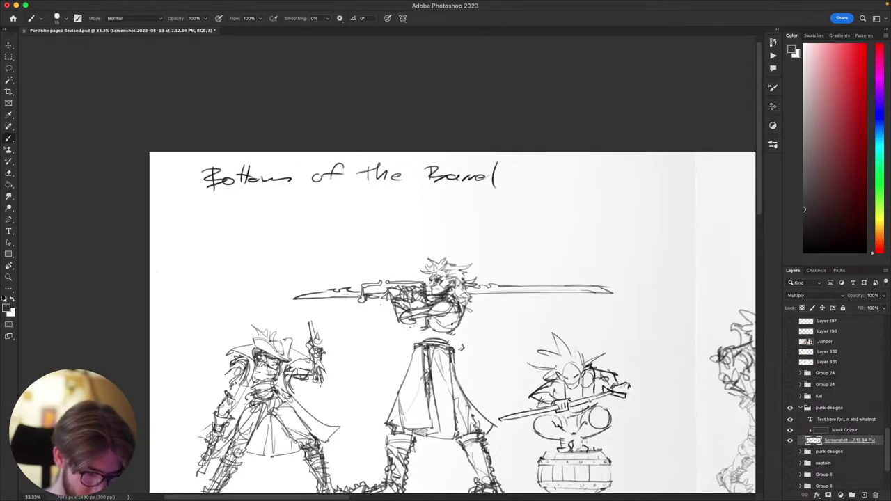
- Sketch new waist lines with the brush between the tall swordsman's chest and belt
mouse_move(424, 329)
left_mouse_down()
mouse_move(428, 348)
mouse_move(423, 342)
left_mouse_up()
key("super+z")
left_click_drag(431, 396, 430, 392)
scroll(429, 393, "down", 5)
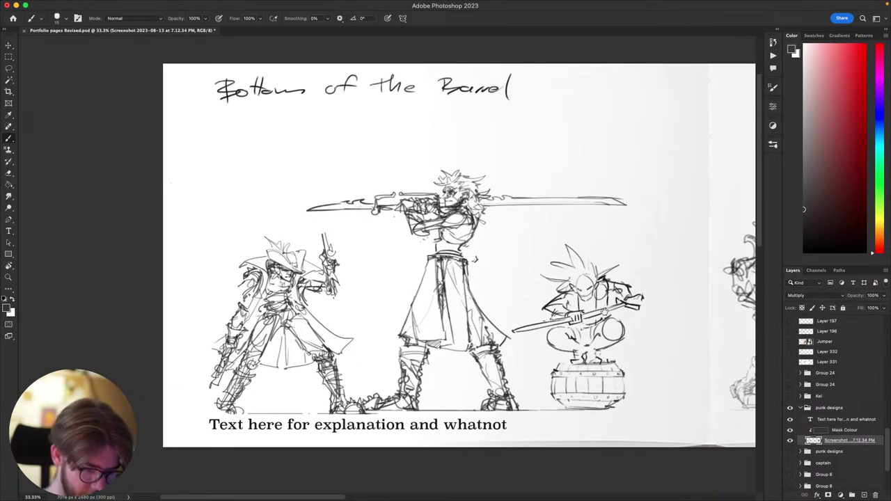
mouse_move(549, 327)
left_mouse_down()
mouse_move(544, 368)
mouse_move(595, 305)
mouse_move(566, 313)
mouse_move(563, 336)
left_mouse_up()
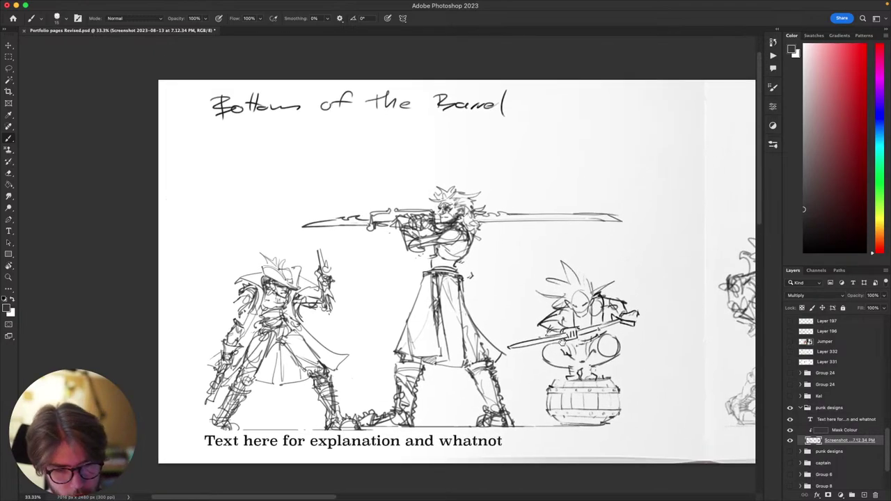
- Lasso the tall swordsman's upper body together with the sword, move it slightly upward, and deselect
scroll(563, 336, "up", 2)
key("l")
mouse_move(615, 221)
left_mouse_down()
mouse_move(551, 288)
mouse_move(468, 300)
mouse_move(433, 302)
mouse_move(273, 262)
mouse_move(528, 200)
mouse_move(613, 220)
left_mouse_up()
key("v")
left_click_drag(549, 257, 548, 249)
key("ctrl+d")
key("b")
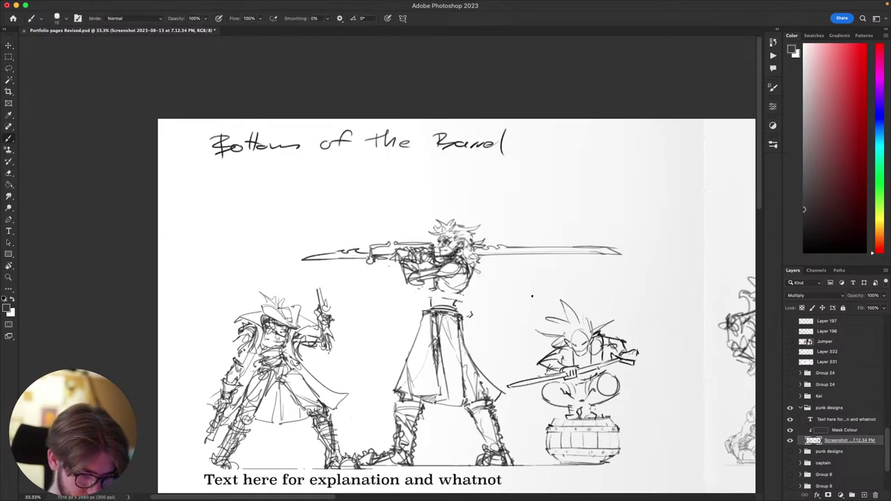
- Lasso the crouching figure with its barrel, move it slightly away from the tall swordsman, and deselect
scroll(548, 249, "down", 5)
scroll(548, 249, "right", 6)
left_click_drag(459, 262, 540, 379)
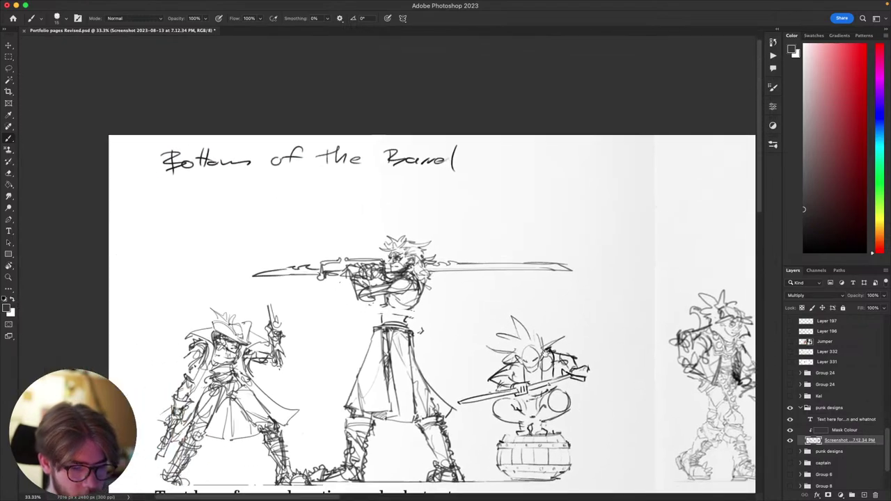
left_click_drag(478, 309, 534, 231)
scroll(534, 231, "right", 3)
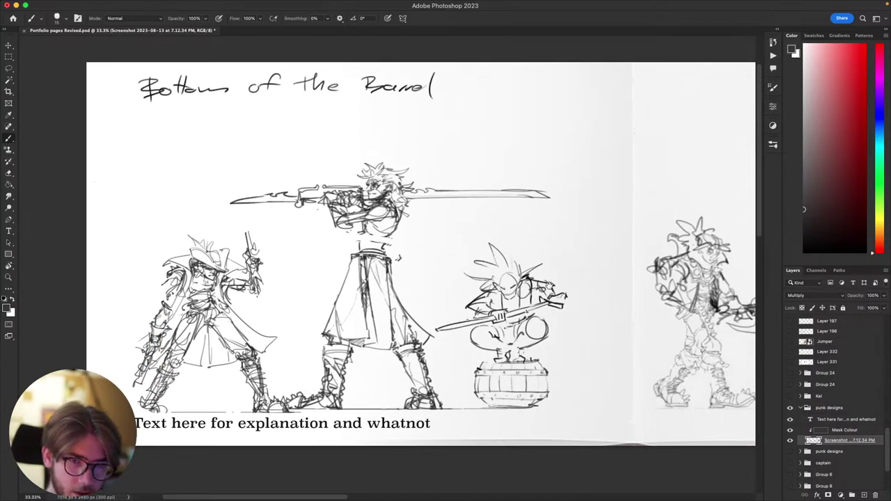
mouse_move(587, 314)
left_mouse_down()
mouse_move(555, 328)
mouse_move(598, 293)
mouse_move(510, 295)
mouse_move(538, 309)
left_mouse_up()
key("l")
mouse_move(539, 336)
left_mouse_down()
mouse_move(524, 413)
mouse_move(420, 419)
mouse_move(371, 325)
mouse_move(421, 224)
left_mouse_up()
key("v")
left_click_drag(474, 289, 489, 291)
key("ctrl+d")
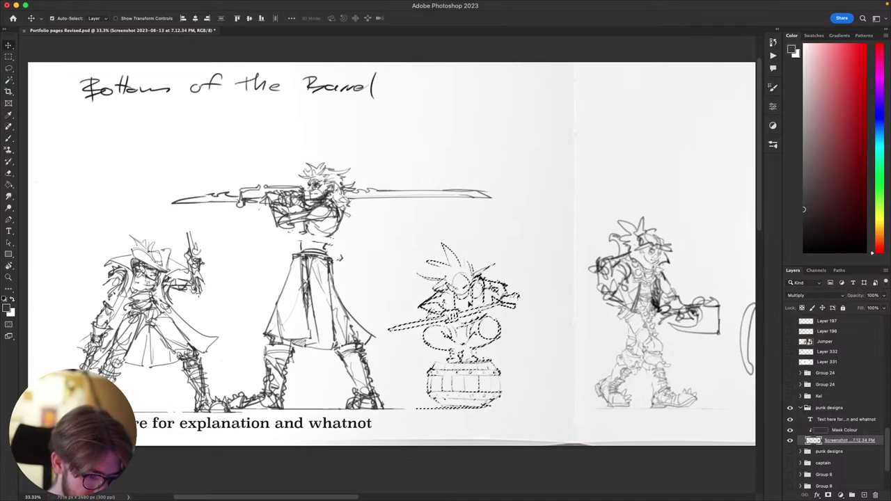
- Draw a horizontal ground line from near the tall swordsman's front foot to beyond the barrel
key("b")
scroll(534, 229, "down", 3)
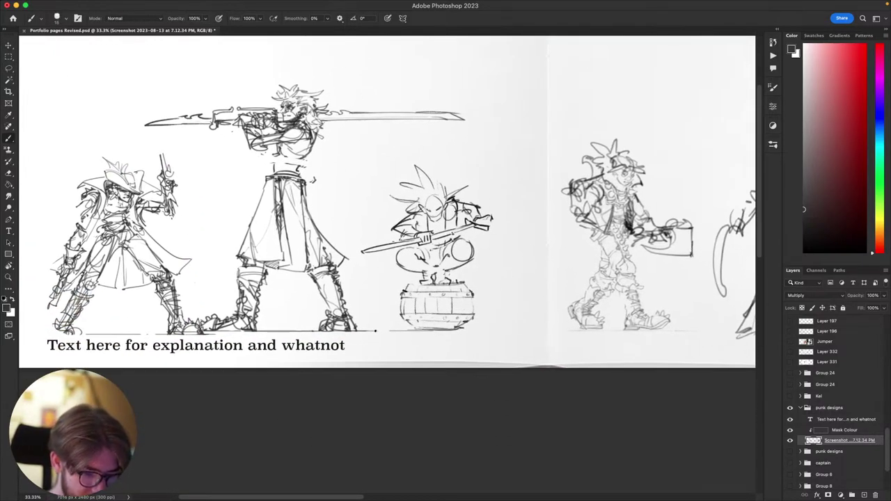
left_click_drag(389, 330, 494, 332)
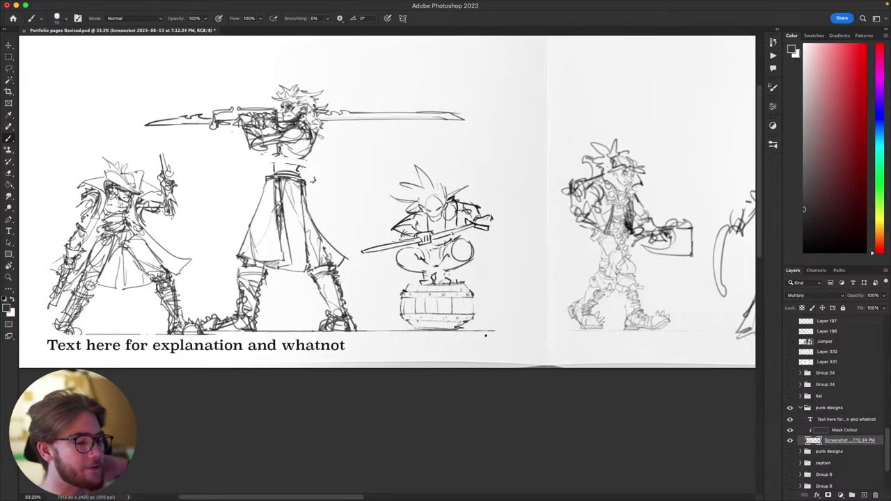
- Try to sketch a curved blade shape in the empty space above the cleaver-carrying figure and the hook-wielding figure
left_click_drag(572, 270, 388, 317)
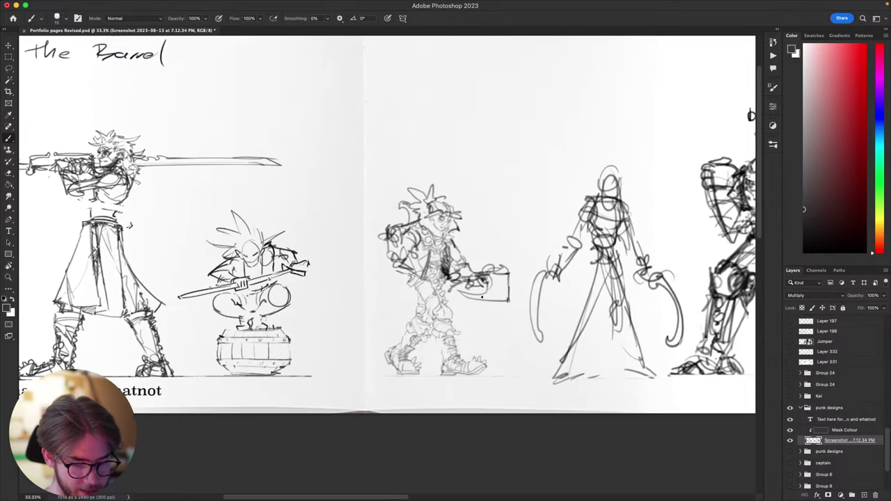
scroll(386, 229, "right", 8)
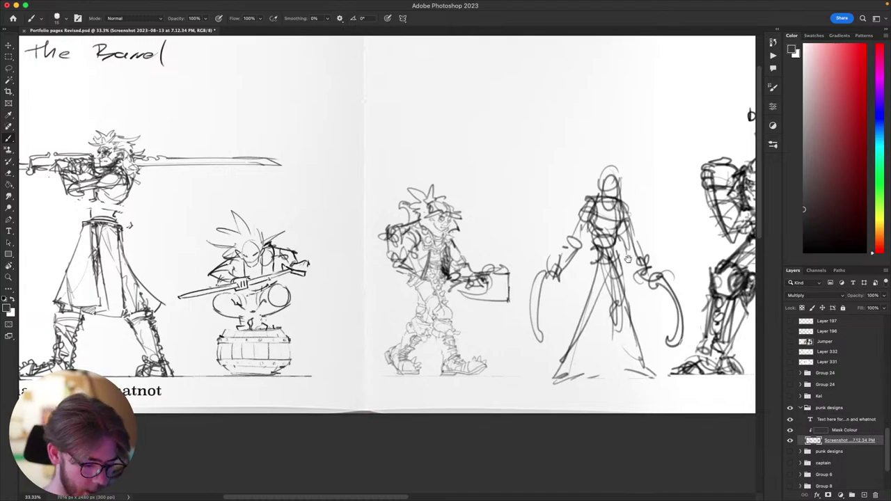
scroll(386, 230, "up", 2)
scroll(396, 247, "left", 4)
scroll(396, 248, "up", 3)
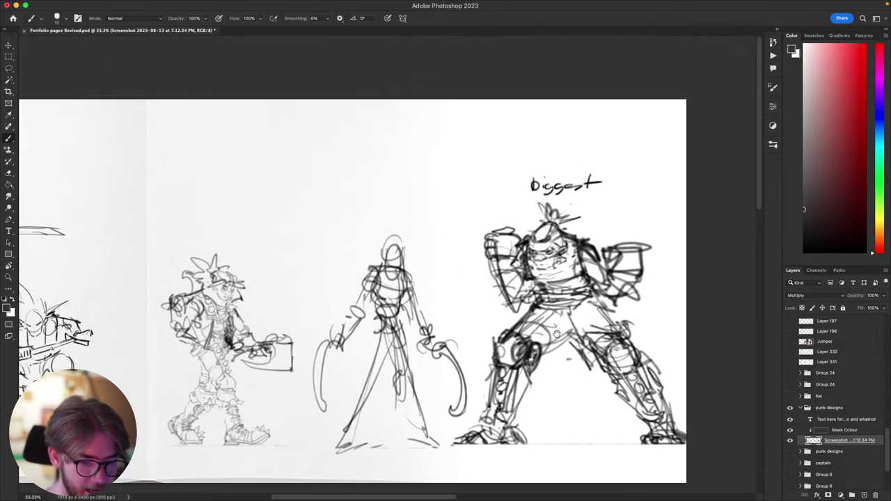
key("super+z")
mouse_move(377, 263)
left_mouse_down()
mouse_move(378, 282)
mouse_move(369, 225)
mouse_move(397, 223)
mouse_move(361, 200)
mouse_move(380, 197)
mouse_move(359, 202)
mouse_move(374, 255)
left_mouse_up()
key("super+z")
key("super+z")
key("super+z")
key("super+z")
left_click_drag(369, 194, 366, 262)
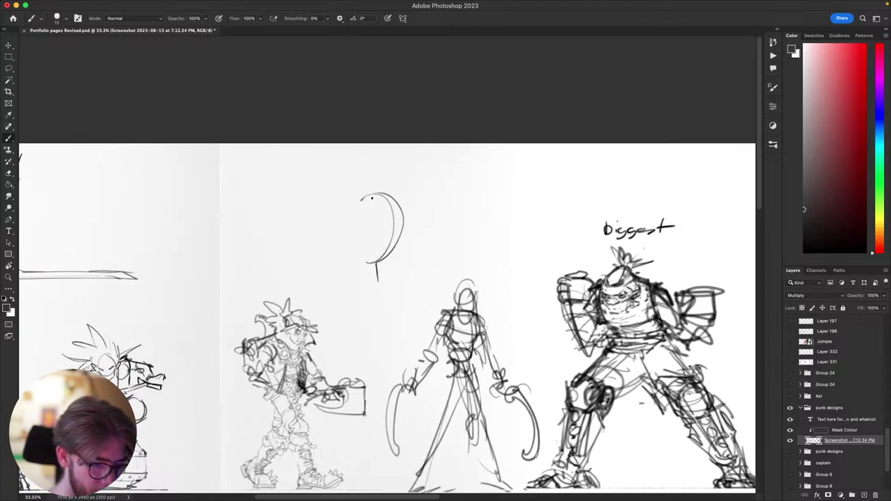
key("super+z")
mouse_move(364, 195)
left_mouse_down()
mouse_move(374, 169)
mouse_move(423, 215)
mouse_move(383, 271)
mouse_move(382, 300)
left_mouse_up()
mouse_move(519, 305)
left_mouse_down()
mouse_move(516, 255)
mouse_move(496, 230)
left_mouse_up()
key("ctrl+z")
key("ctrl+z")
key("ctrl+z")
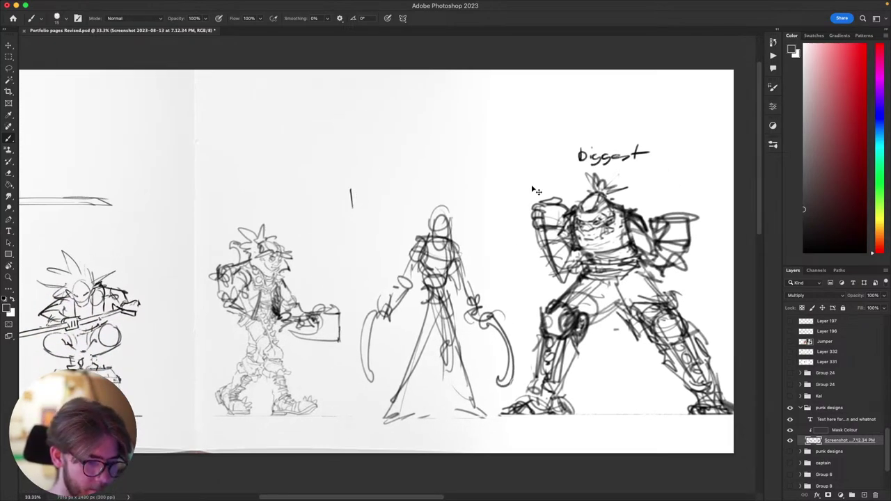
key("ctrl+z")
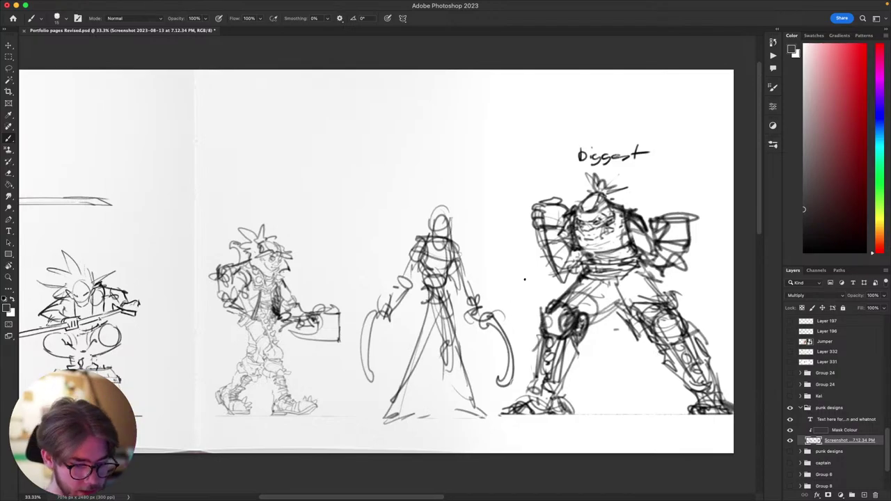
- Examine the whole character line-up at different zoom levels to compare the figures' sizes and silhouettes
left_click_drag(525, 280, 575, 259)
key("super+minus")
key("super+minus")
key("super+plus")
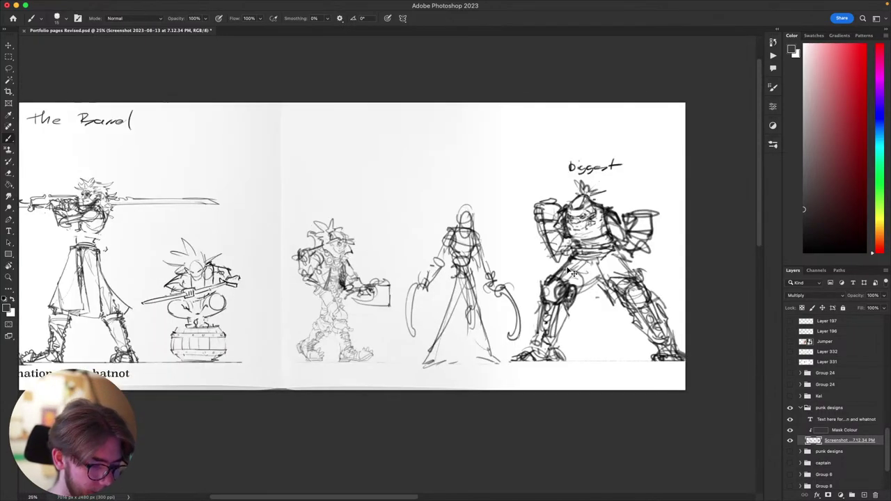
key("ctrl+minus")
key("ctrl+plus")
key("ctrl+minus")
key("ctrl+plus")
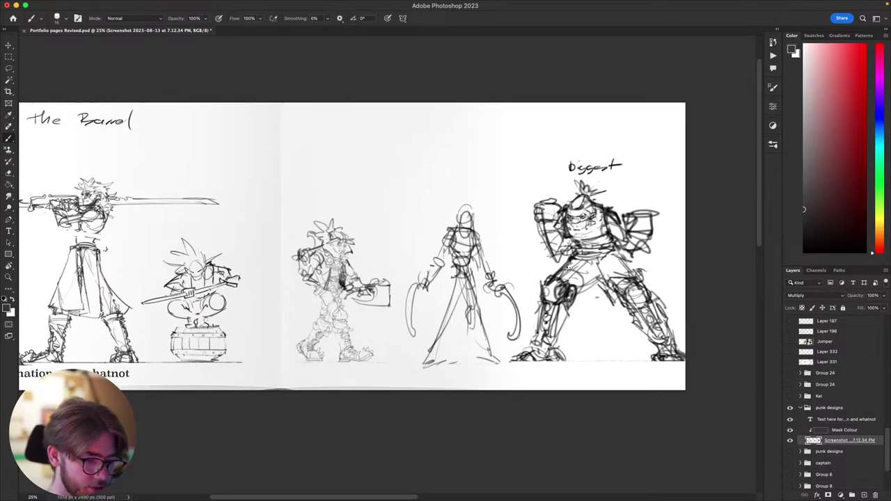
key("ctrl+minus")
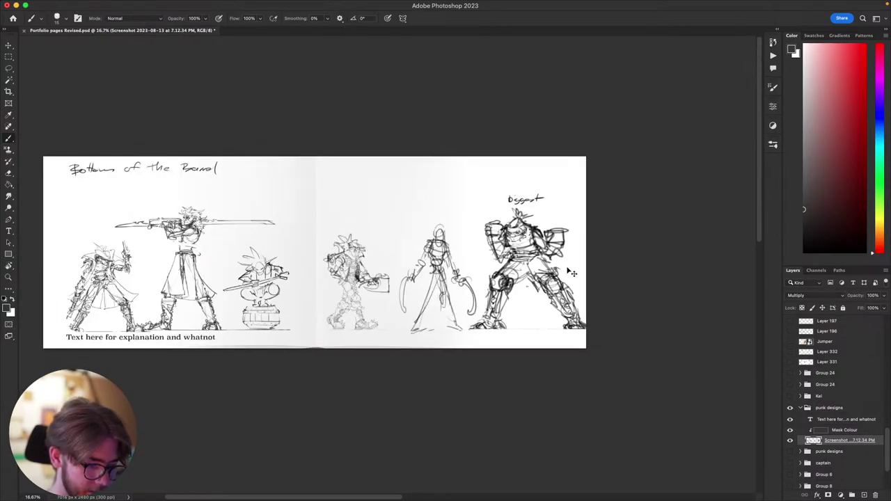
key("ctrl+plus")
key("ctrl+minus")
key("ctrl+plus")
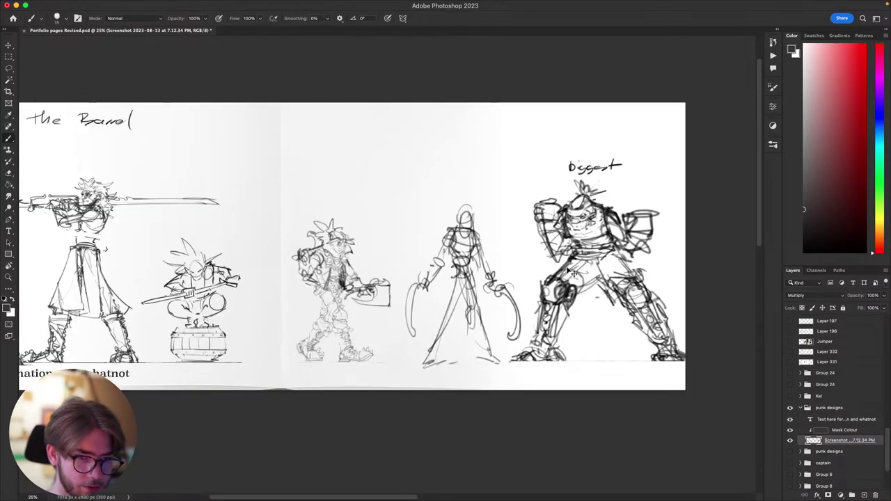
scroll(573, 274, "left", 5)
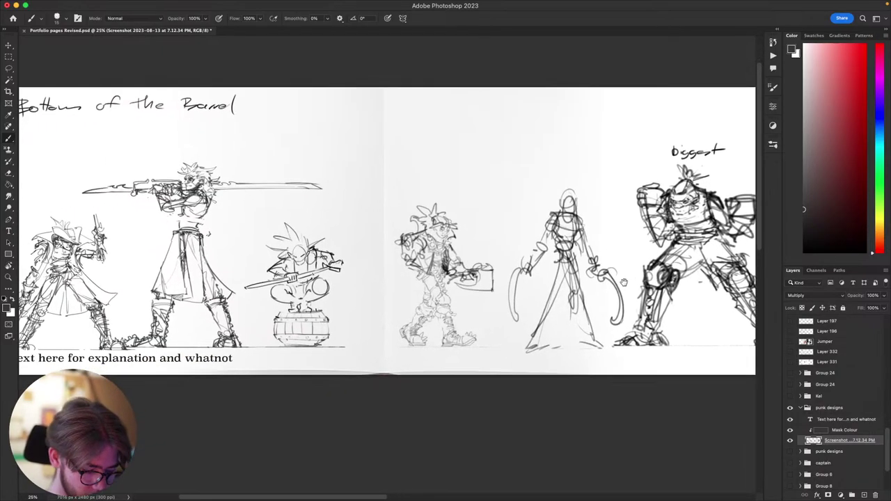
scroll(604, 302, "left", 5)
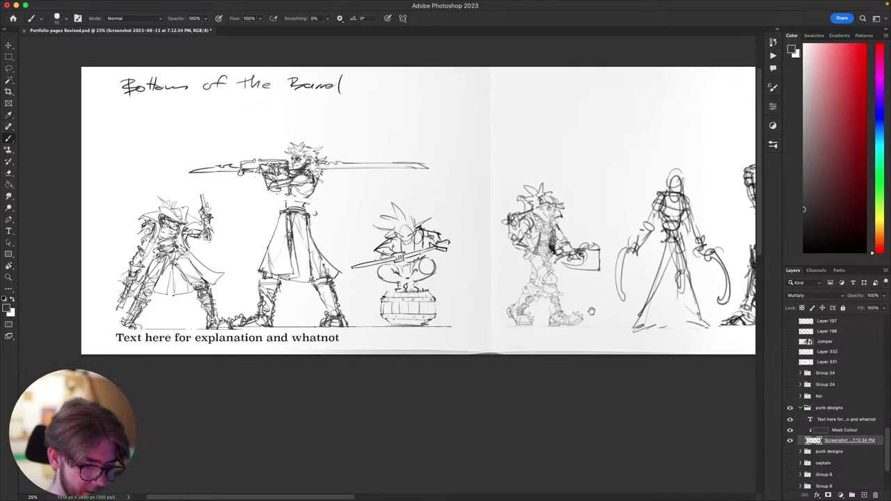
- Clean up and redraw the handle end of the sword held by the figure crouching on the barrel
scroll(591, 311, "left", 5)
scroll(585, 339, "up", 4)
key("ctrl+plus")
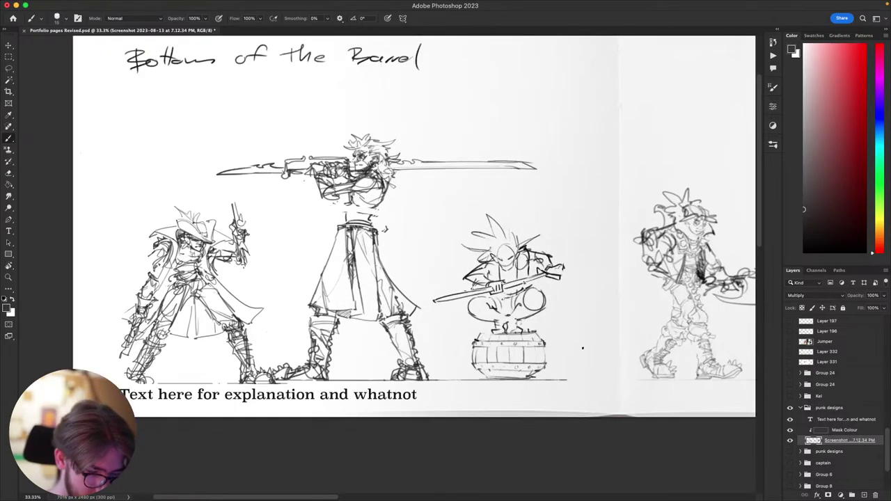
key("e")
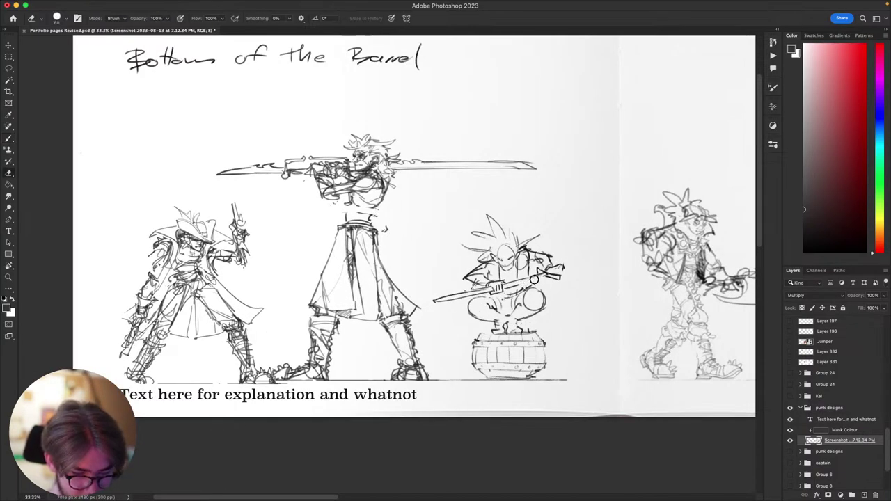
key("b")
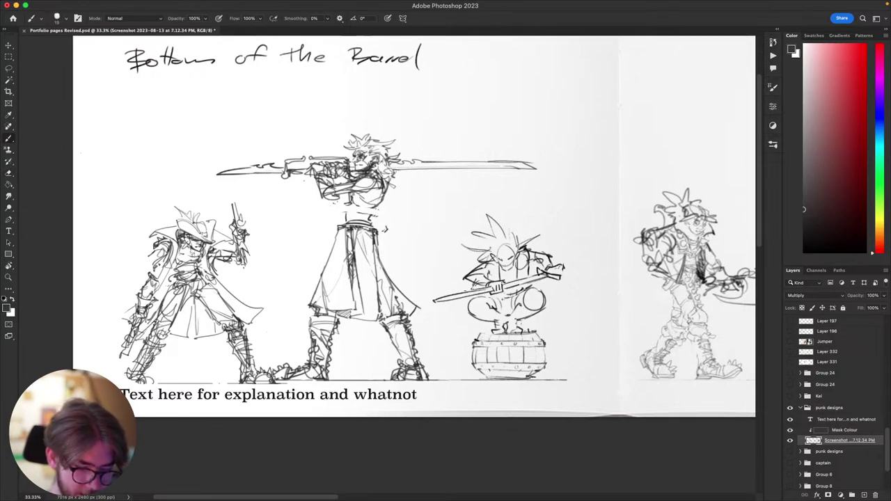
left_click_drag(493, 338, 460, 360)
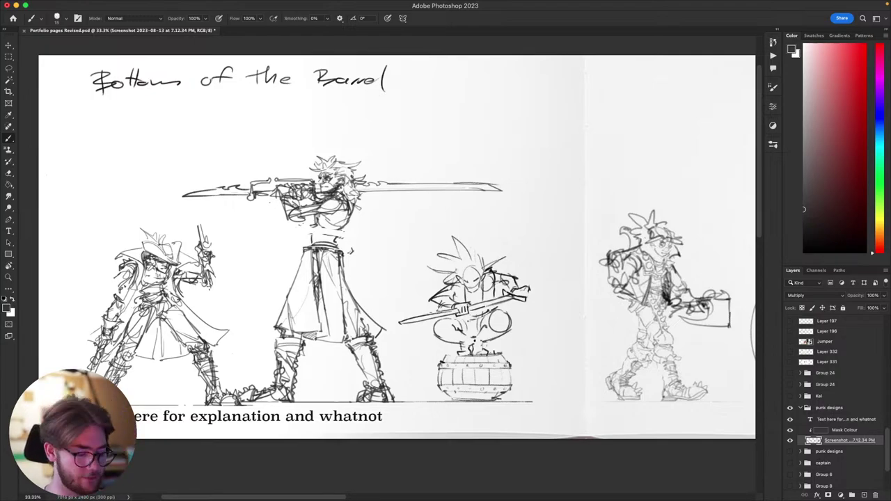
- Check the spacing and balance of the figures across both halves of the page
key("super+minus")
key("super+minus")
key("super+minus")
key("super+equal")
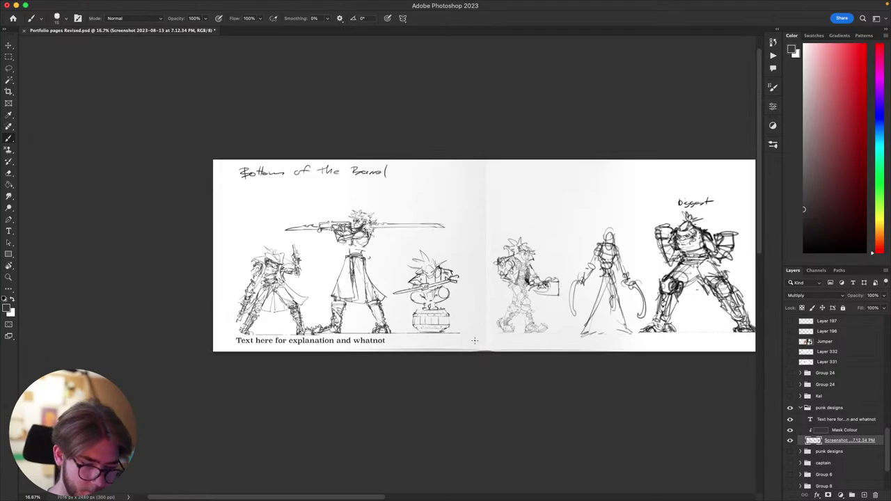
left_click_drag(629, 349, 483, 388)
key("super+equal")
key("super+minus")
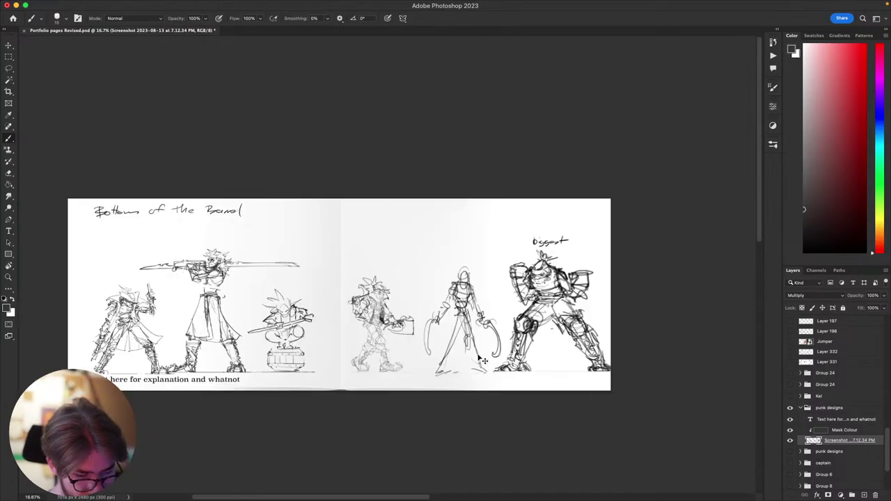
key("super+minus")
key("super+equal")
key("super+equal")
- Draw a rounded pommel on the end of the crouching figure's sword and tidy the lines around it
left_click_drag(375, 322, 640, 283)
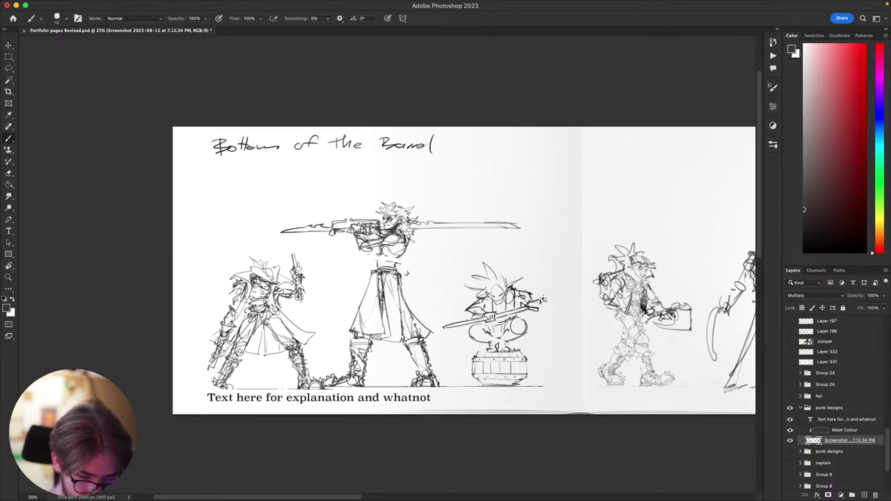
left_click_drag(523, 329, 497, 360)
scroll(519, 348, "up", 1)
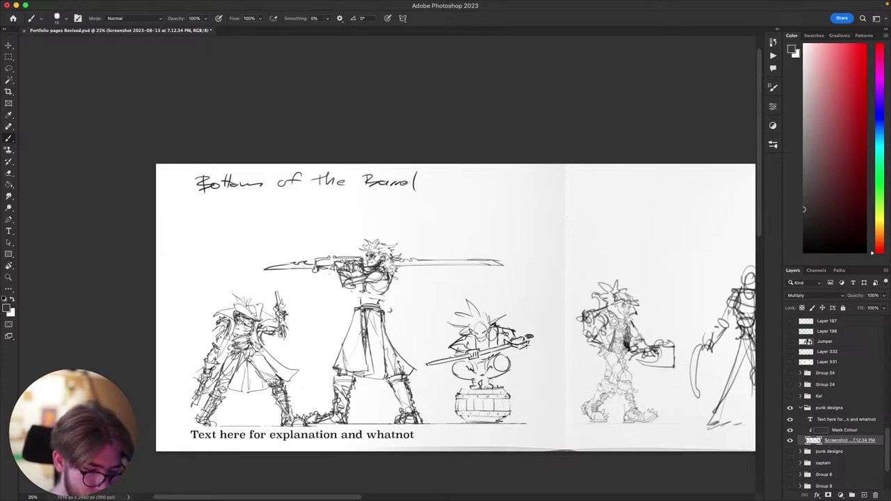
key("e")
key("b")
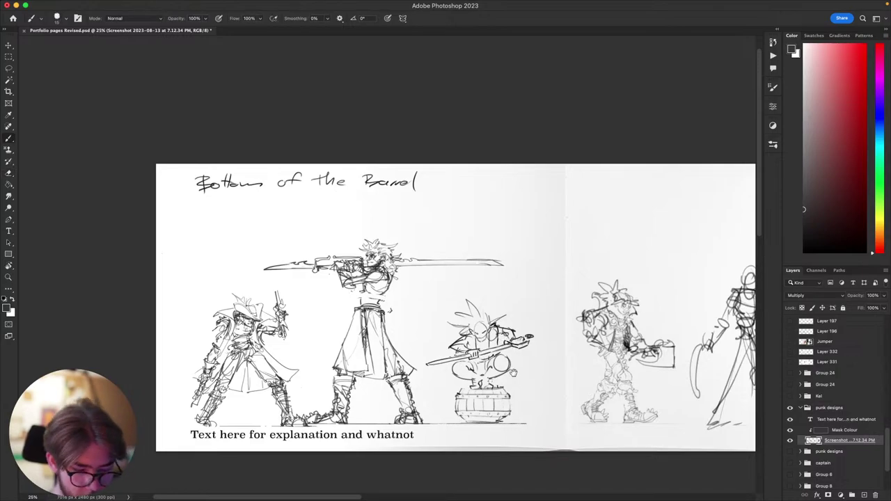
- Refine the handle and gripping hand next to the pommel of the crouching figure's sword
key("r")
left_click_drag(515, 376, 281, 399)
left_click_drag(328, 356, 351, 364)
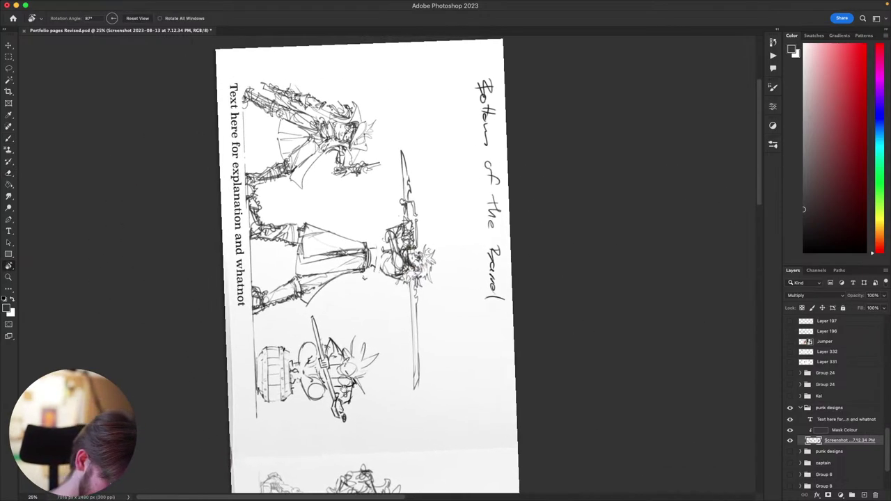
key("e")
key("b")
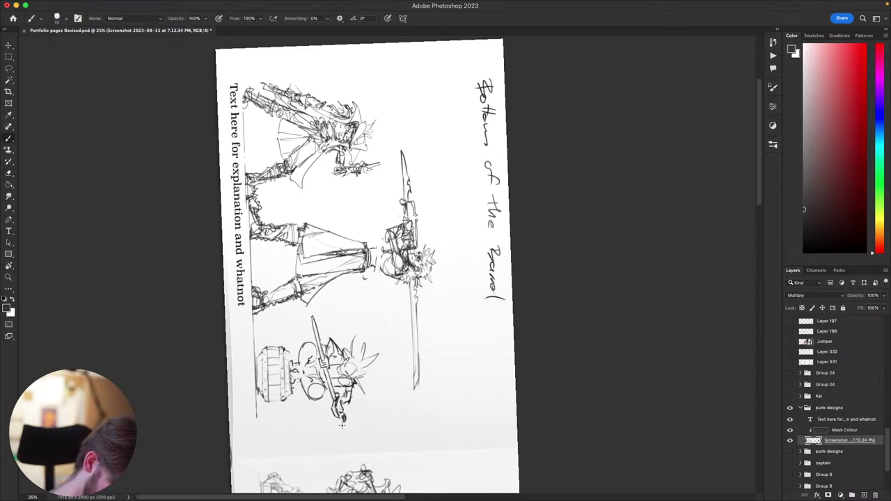
key("Escape")
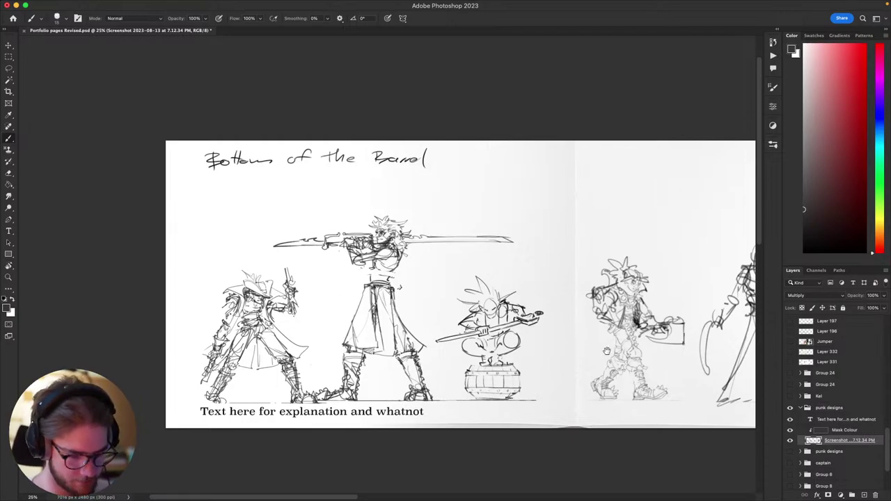
- Erase and redraw the blade tip of the crouching figure's sword, extending the blade slightly towards the tall swordsman
left_click_drag(688, 391, 575, 334)
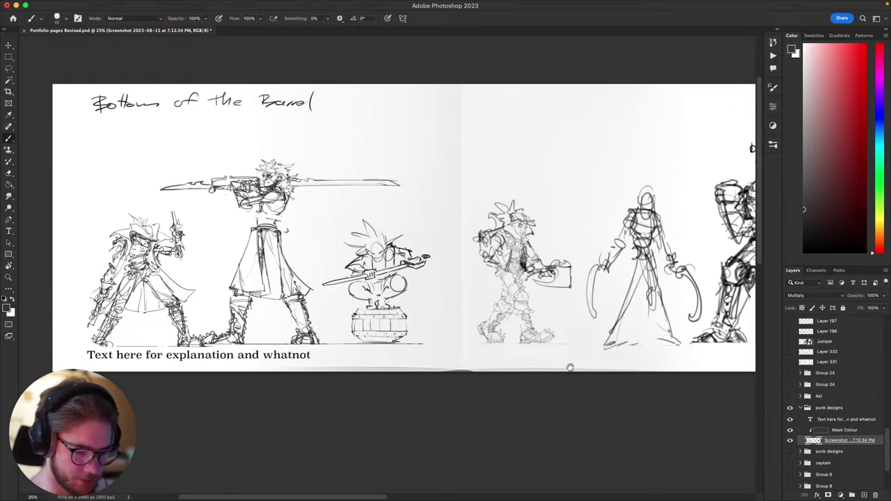
left_click_drag(567, 370, 623, 317)
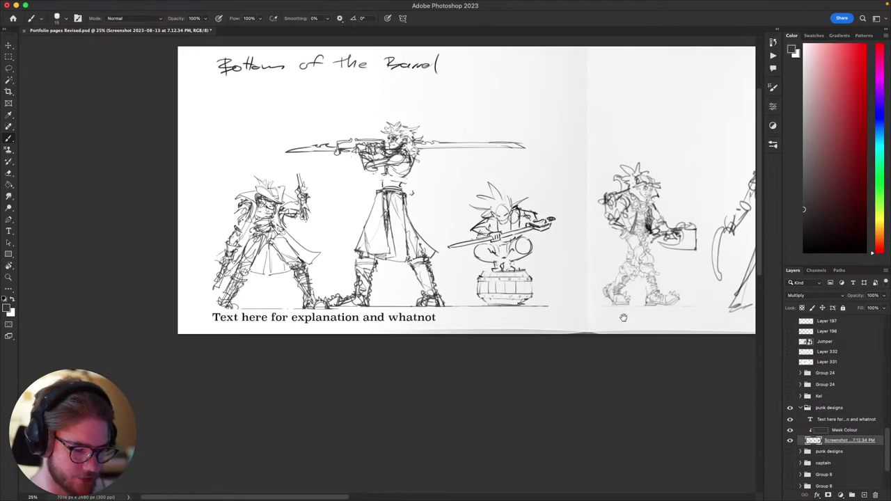
left_click_drag(564, 317, 588, 326)
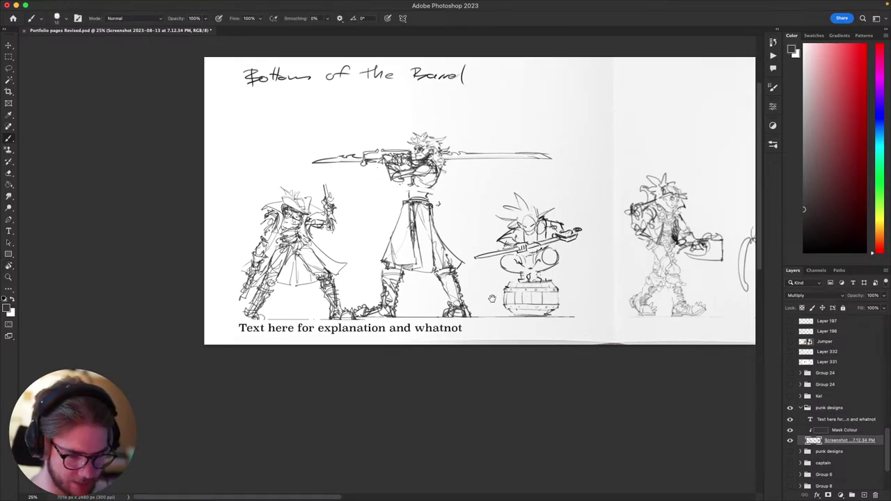
key("r")
left_click_drag(493, 300, 502, 280)
key("e")
left_click_drag(497, 244, 481, 251)
key("b")
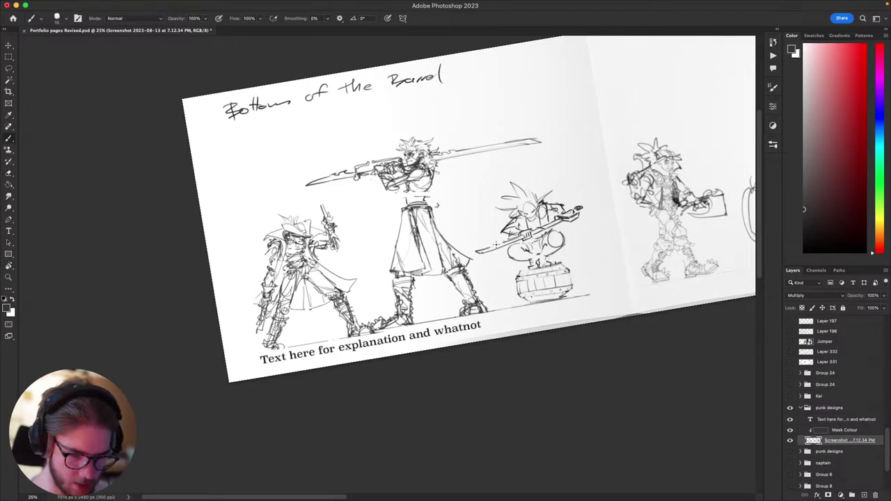
left_click_drag(495, 276, 446, 307)
key("Escape")
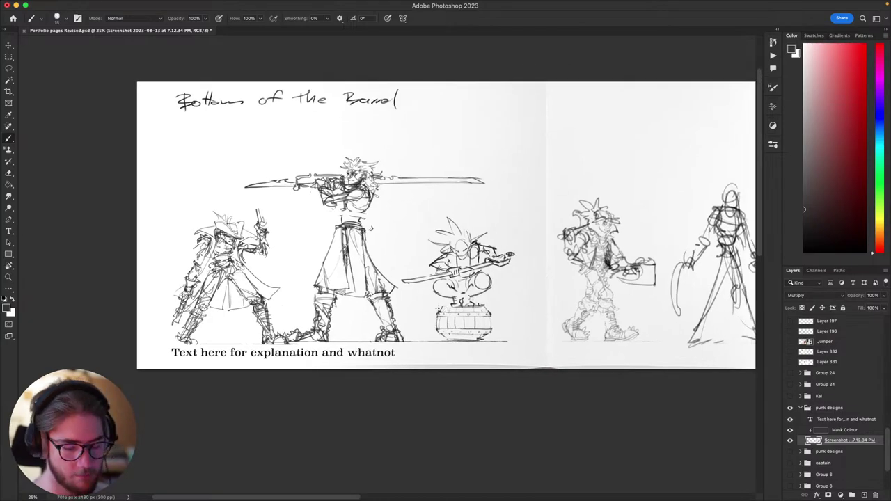
- Review the full line-up close up and as a whole, comparing the figures' sizes, silhouettes and gaps across the spread
left_click_drag(624, 360, 666, 327)
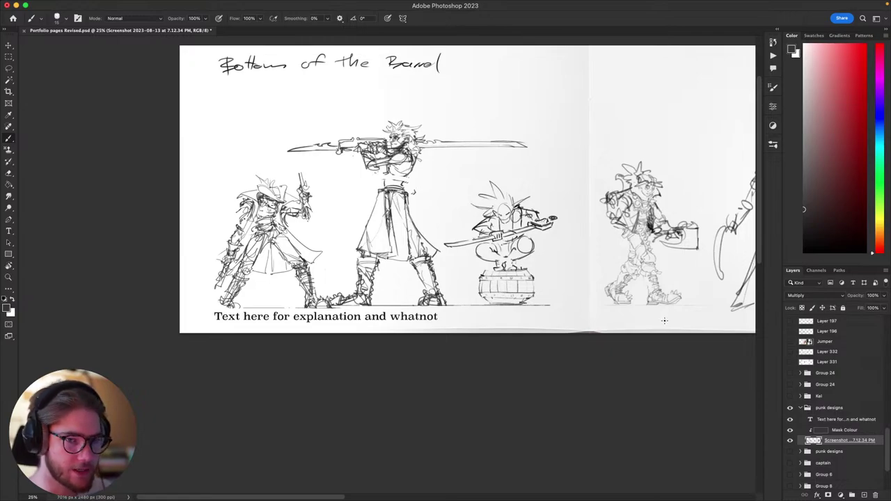
left_click_drag(673, 324, 600, 352)
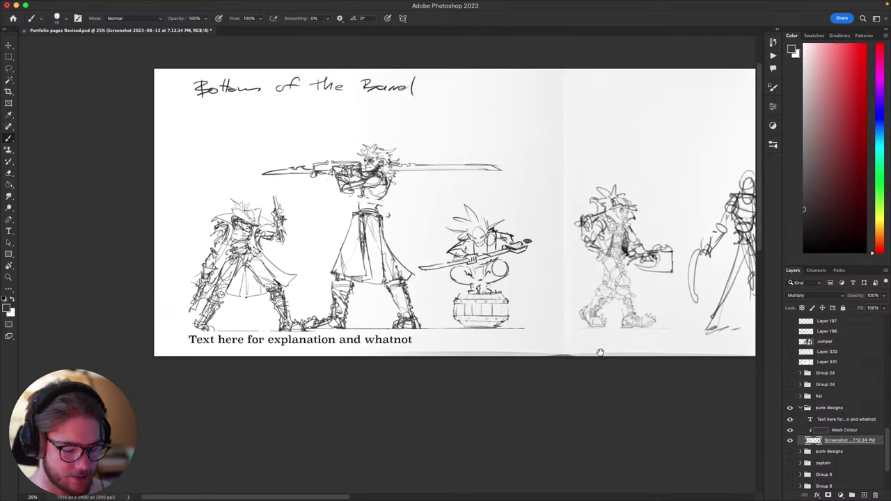
scroll(600, 352, "left", 5)
scroll(583, 372, "down", 5)
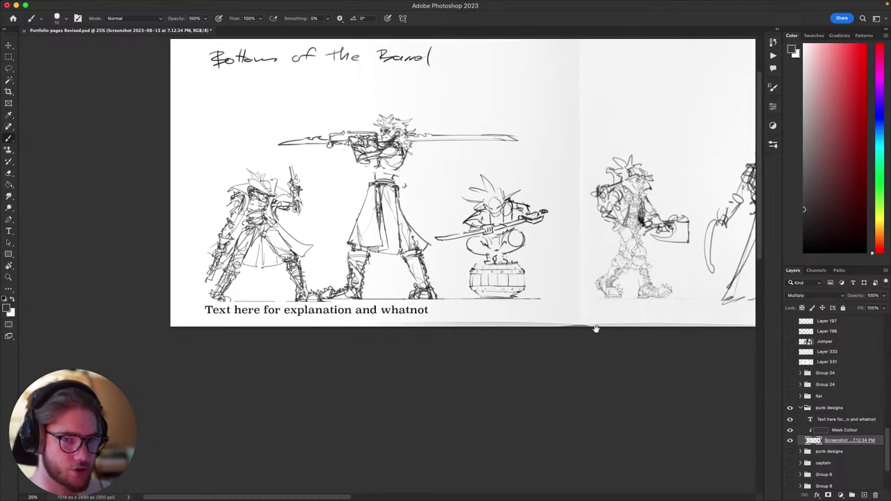
scroll(596, 331, "right", 8)
scroll(638, 330, "up", 2)
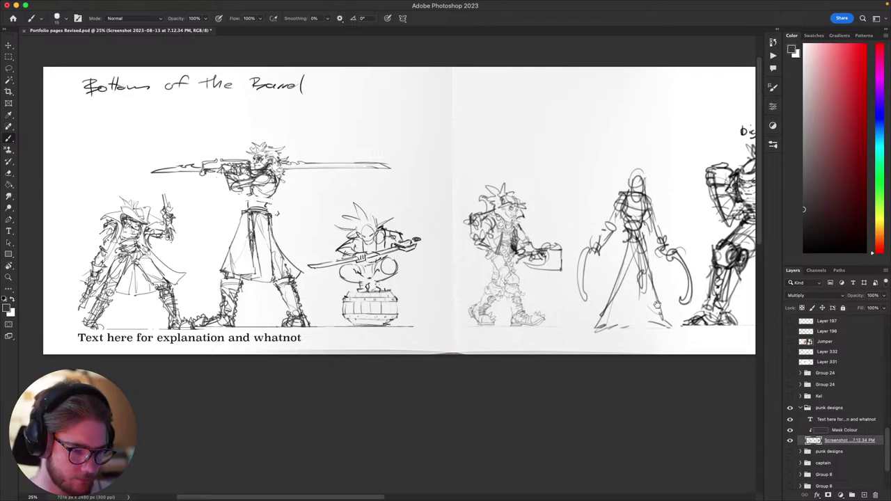
scroll(657, 305, "right", 4)
scroll(657, 304, "up", 3)
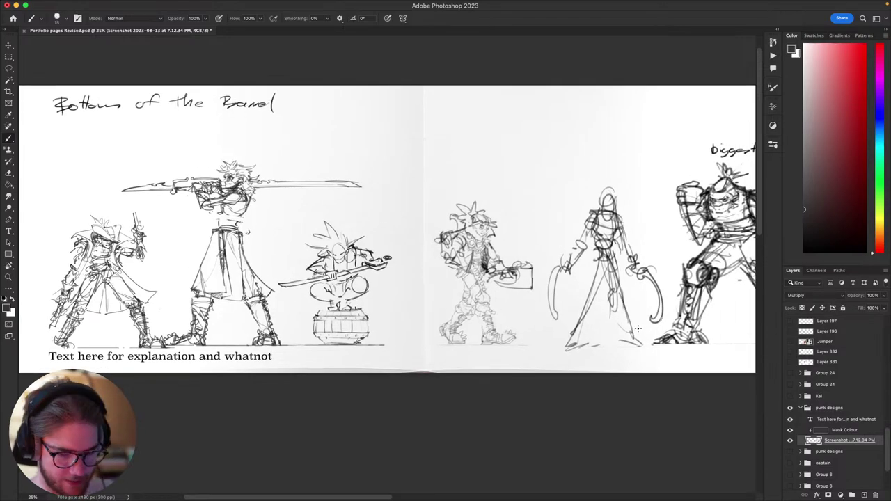
key("super+minus")
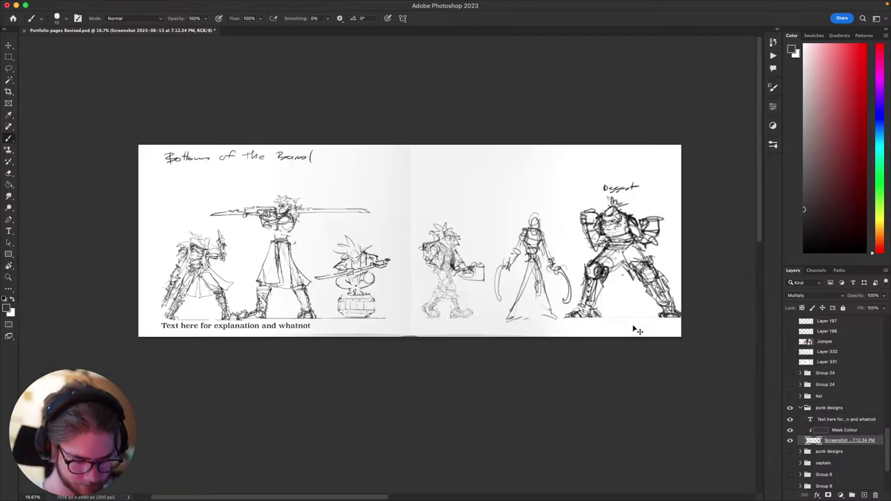
key("super+minus")
key("super+minus")
key("super+equal")
key("super+equal")
key("super+equal")
key("super+equal")
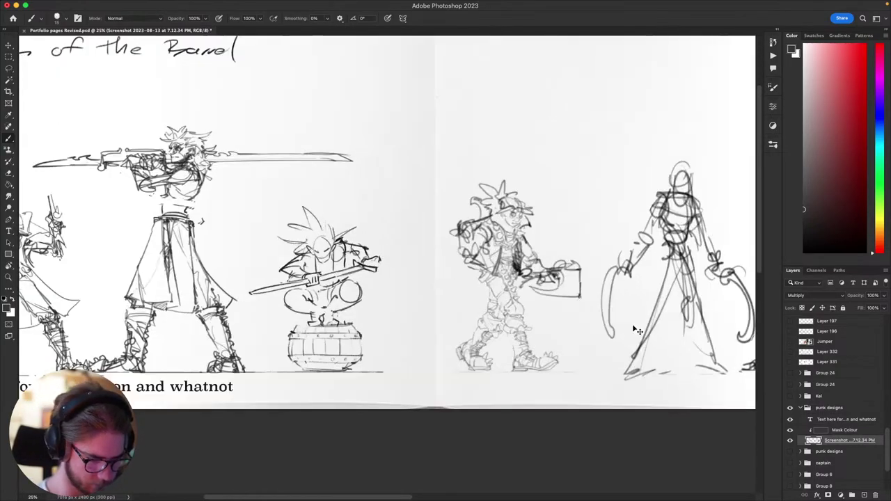
key("super+minus")
key("super+minus")
key("super+minus")
key("super+plus")
key("super+plus")
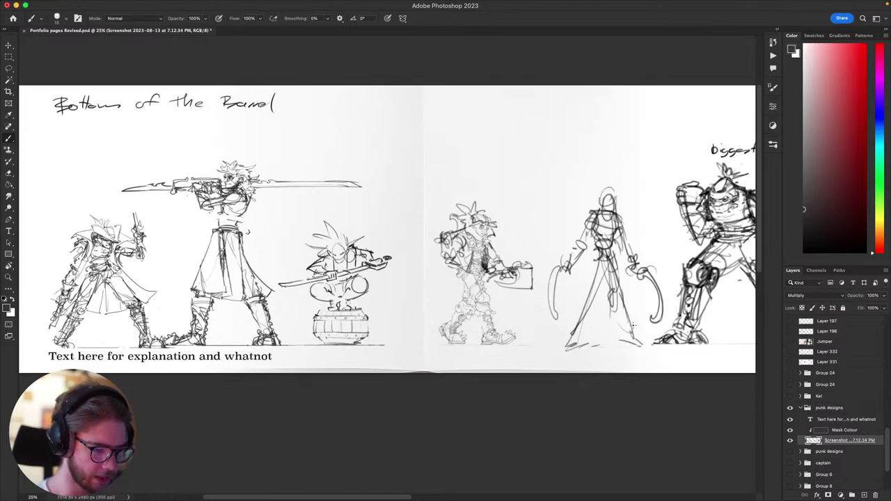
- Draw light, slightly sloping guide lines above both ends of the tall figure's horizontal sword
scroll(633, 325, "left", 5)
scroll(632, 325, "up", 1)
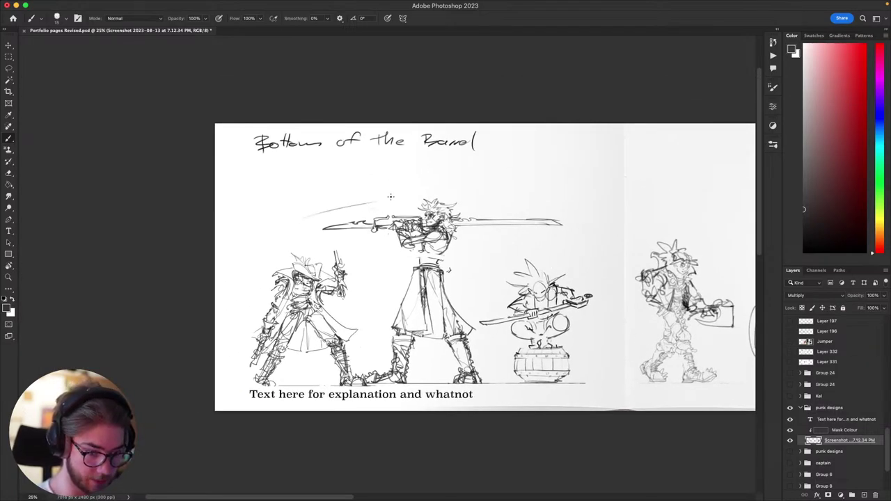
left_click_drag(467, 193, 558, 200)
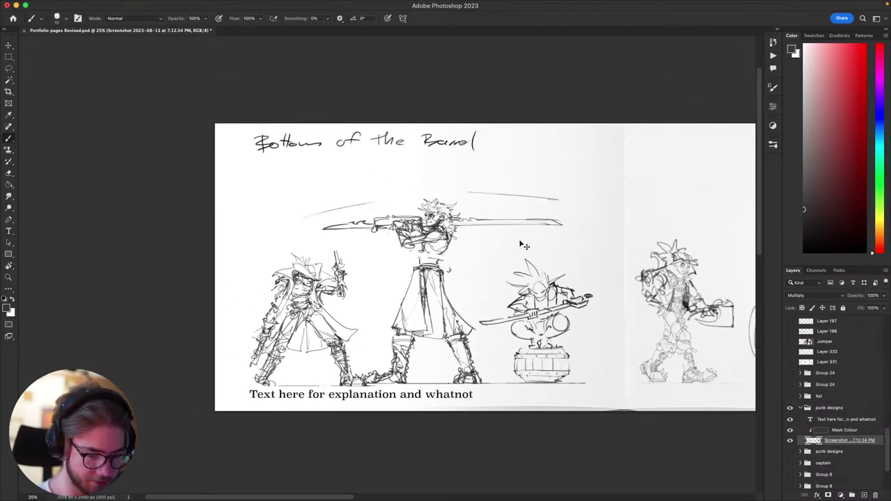
left_click_drag(452, 280, 484, 283)
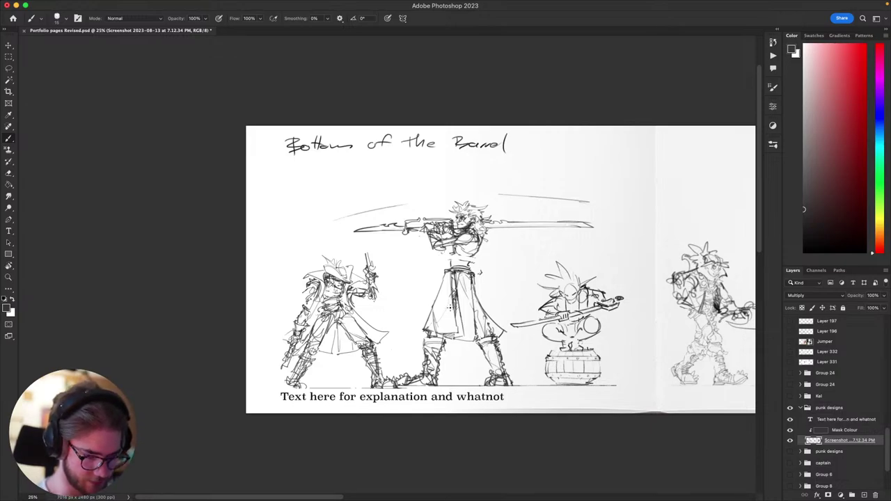
- Try a curved guide line around the head and shoulder of the hatted figure in the coat
left_click_drag(440, 327, 406, 295)
left_click_drag(412, 327, 338, 345)
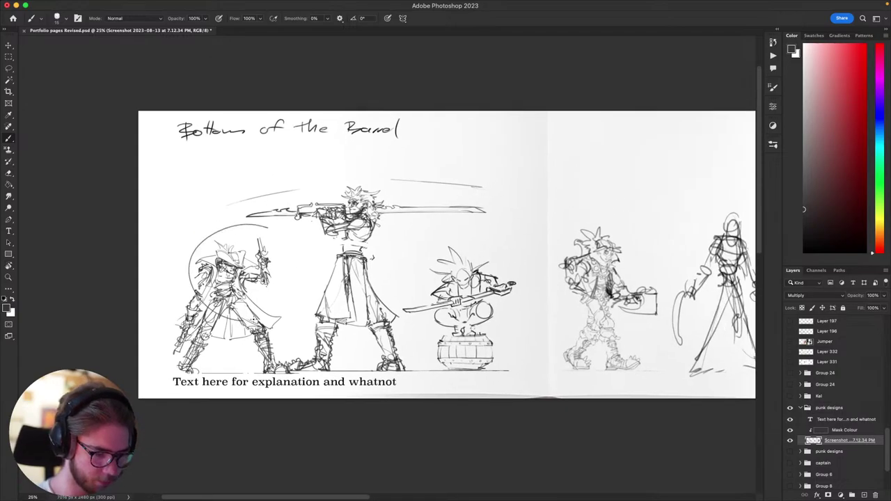
left_click_drag(488, 354, 340, 318)
left_click_drag(495, 272, 548, 244)
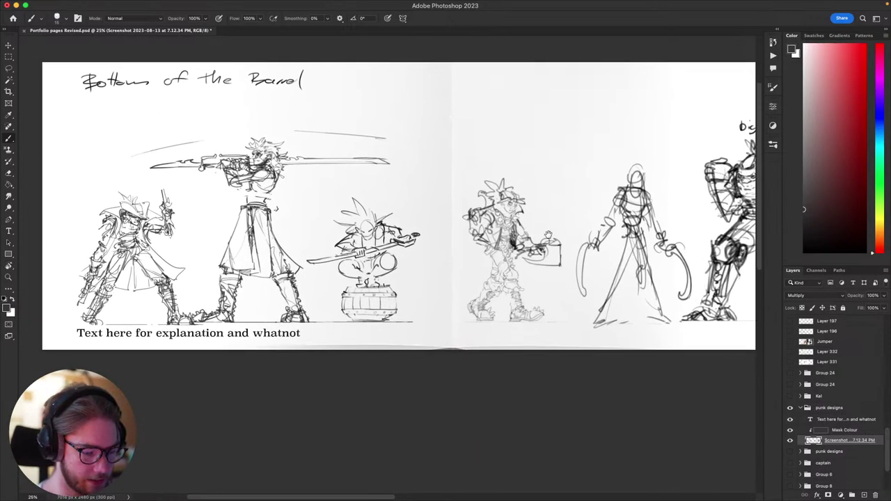
mouse_move(483, 321)
left_mouse_down()
mouse_move(454, 340)
mouse_move(494, 332)
left_mouse_up()
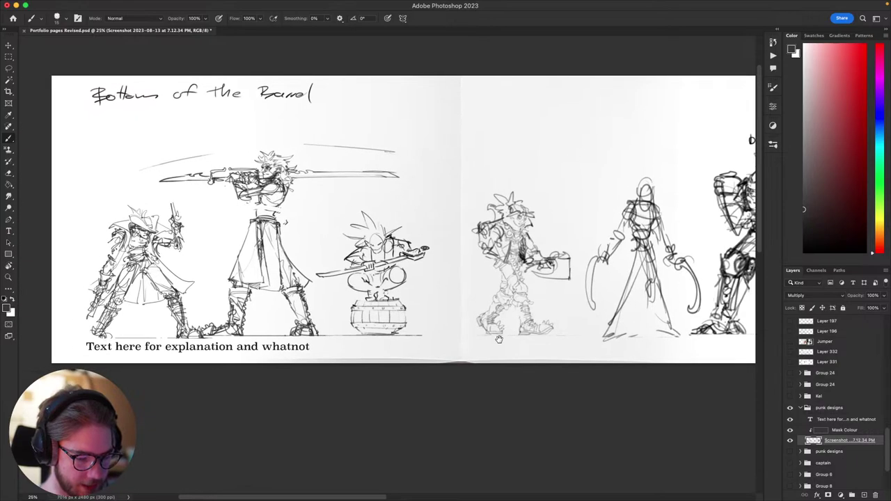
left_click_drag(535, 354, 522, 290)
key("l")
mouse_move(522, 240)
left_mouse_down()
mouse_move(510, 321)
mouse_move(509, 313)
mouse_move(407, 310)
left_mouse_up()
key("super+d")
key("b")
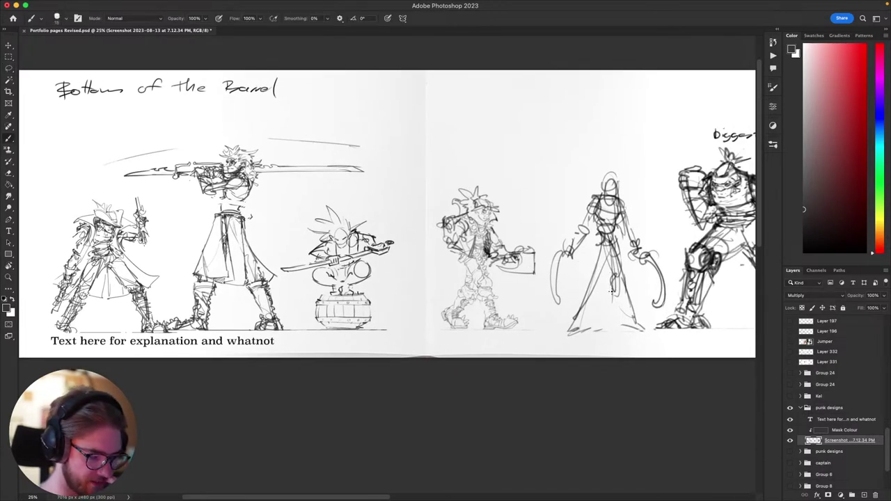
- Lasso and delete the raised arm and shouldered weapon of the walking figure beside the page fold
scroll(557, 291, "up", 3)
scroll(557, 291, "left", 3)
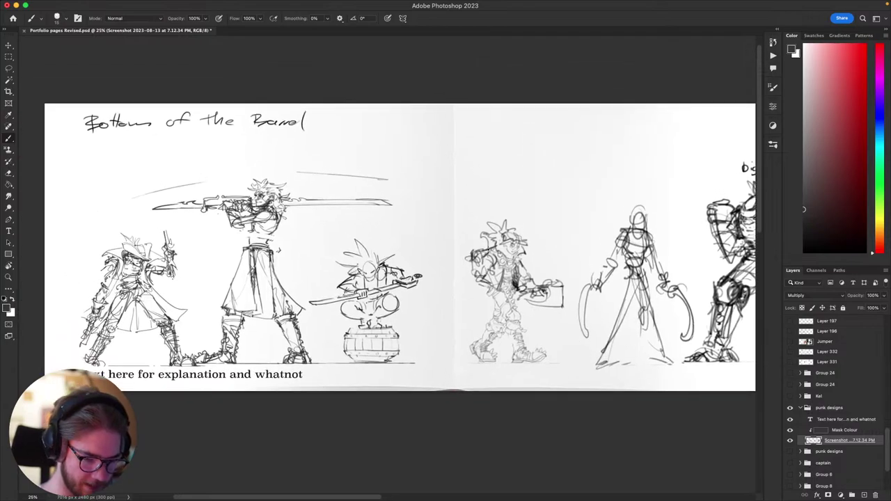
scroll(567, 309, "up", 1)
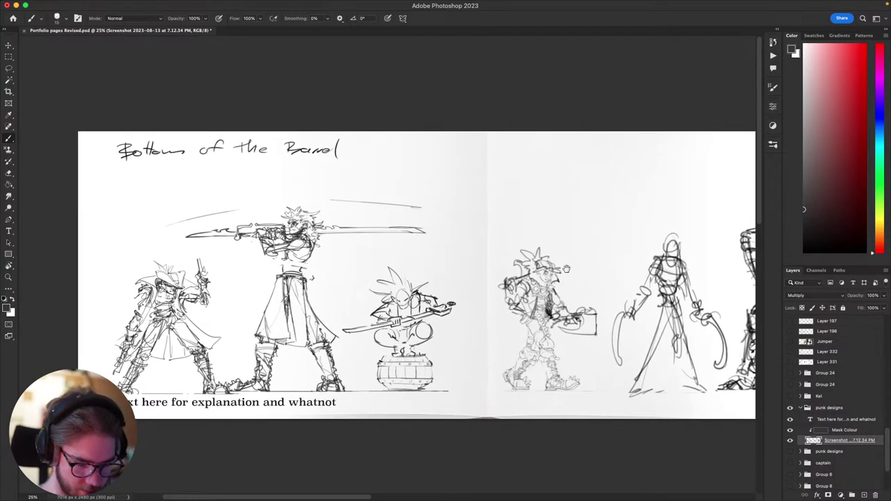
scroll(526, 286, "up", 2)
scroll(526, 285, "right", 2)
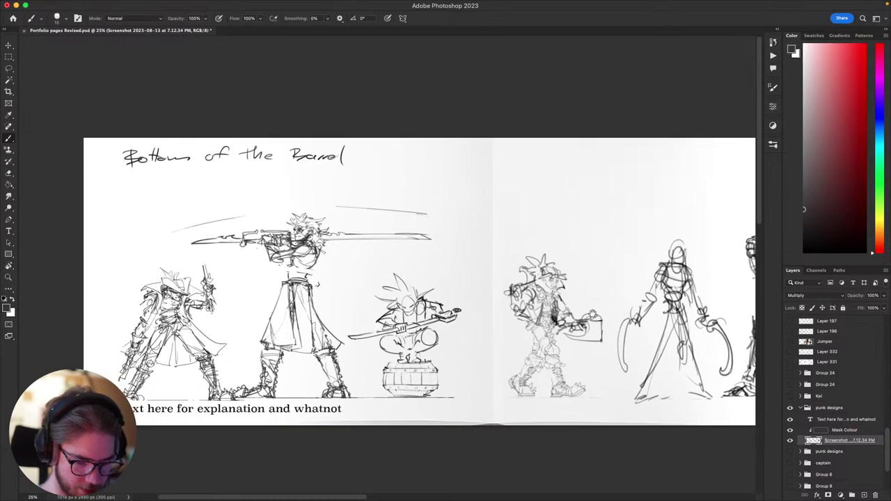
key("l")
mouse_move(467, 301)
left_mouse_down()
mouse_move(502, 356)
mouse_move(517, 319)
mouse_move(504, 284)
mouse_move(486, 273)
left_mouse_up()
key("Delete")
key("ctrl+d")
key("b")
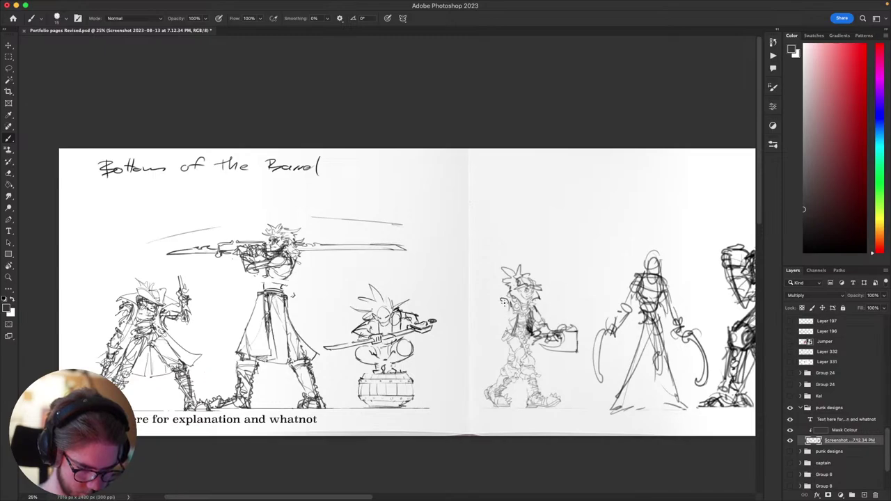
- Try a lowered arm with a slim blade hanging behind the walking figure and undo the blade strokes
mouse_move(499, 302)
left_mouse_down()
mouse_move(480, 367)
mouse_move(500, 367)
mouse_move(492, 375)
left_mouse_up()
key("super+z")
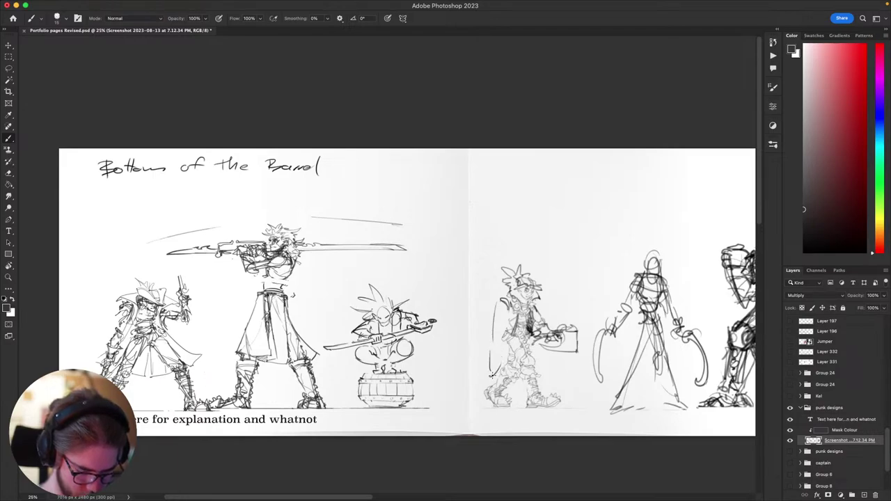
mouse_move(497, 348)
left_mouse_down()
mouse_move(490, 374)
mouse_move(516, 341)
mouse_move(492, 338)
left_mouse_up()
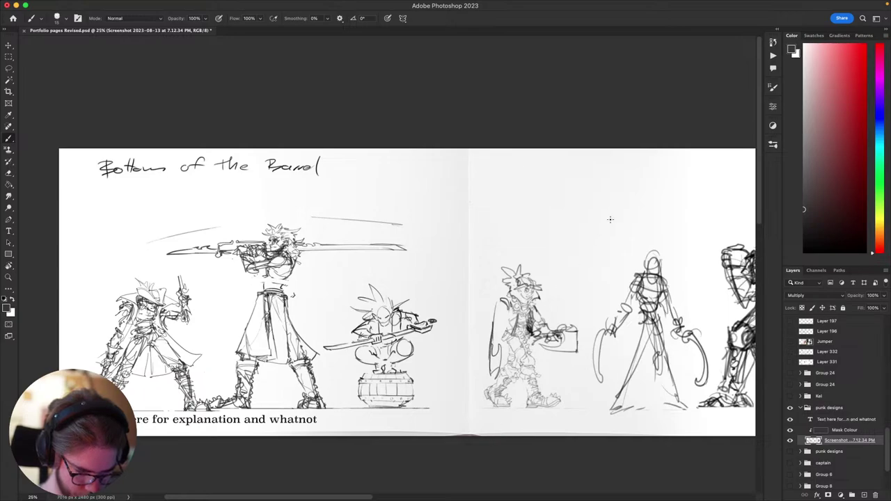
key("super+z")
key("super+z")
key("super+z")
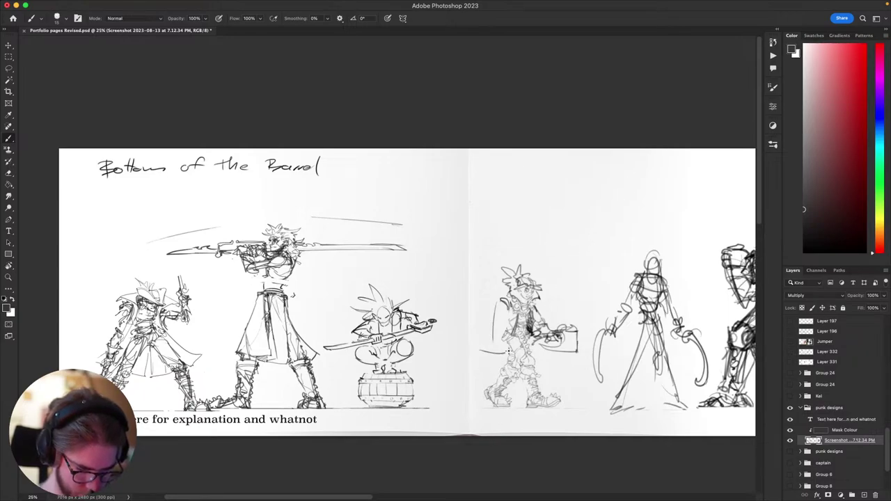
- Try to sketch a curved, hook-like weapon held low behind the walking figure
left_click_drag(484, 338, 502, 353)
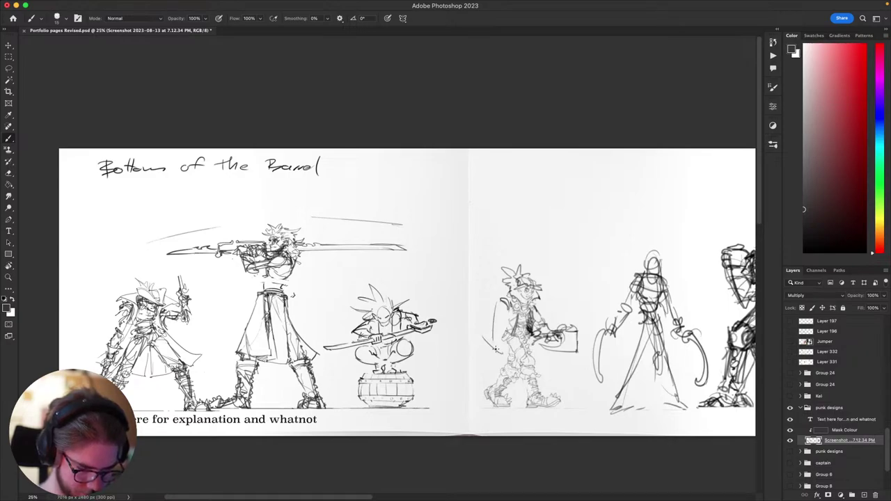
mouse_move(509, 353)
left_mouse_down()
mouse_move(508, 376)
mouse_move(484, 351)
left_mouse_up()
mouse_move(491, 354)
left_mouse_down()
mouse_move(481, 328)
mouse_move(486, 380)
mouse_move(489, 317)
mouse_move(479, 328)
mouse_move(492, 344)
left_mouse_up()
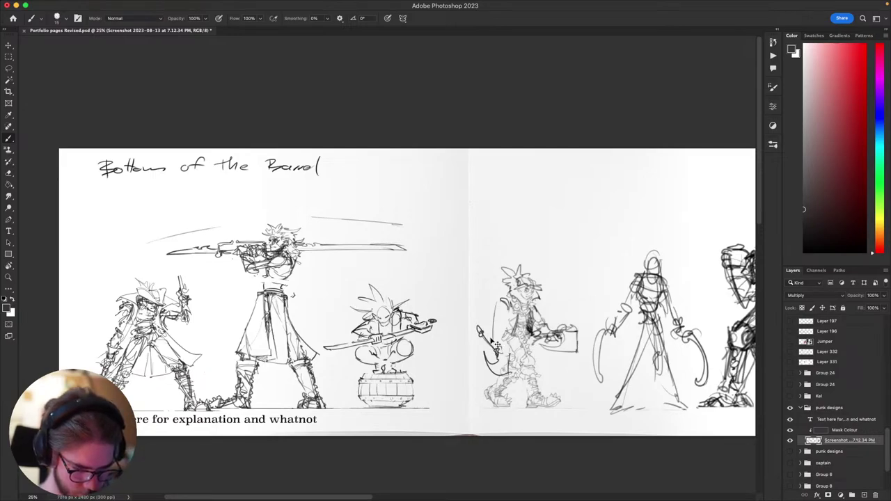
- Compare the walking figure's pose and weapon with the neighbouring figures across the spread
scroll(582, 296, "down", 3)
scroll(572, 299, "right", 3)
scroll(572, 300, "up", 2)
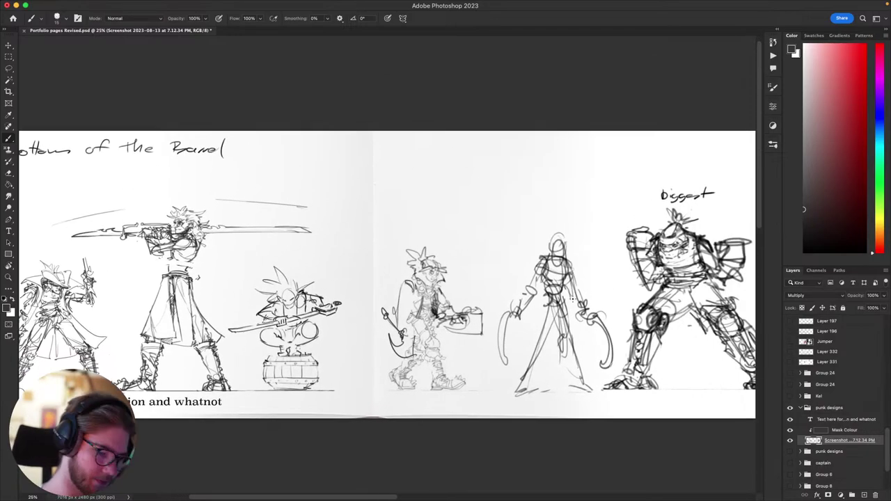
scroll(572, 301, "down", 6)
scroll(573, 300, "left", 4)
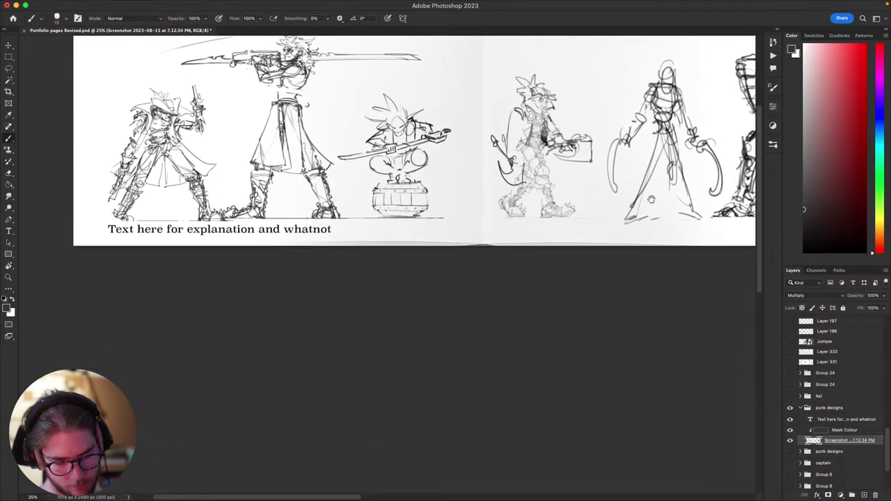
scroll(651, 200, "up", 4)
scroll(651, 200, "right", 3)
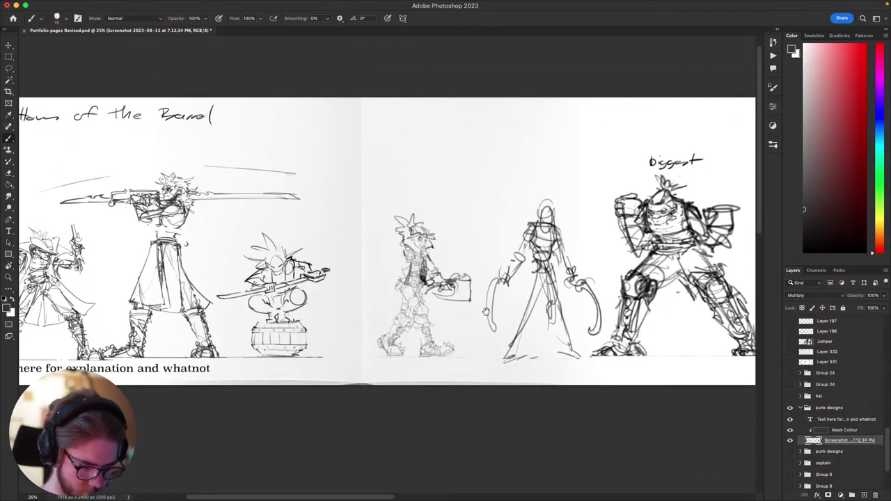
- Clean up the gap at the tall swordsman's waist and draw the midsection connecting his chest to the skirt
scroll(485, 310, "left", 8)
scroll(485, 311, "up", 2)
key("e")
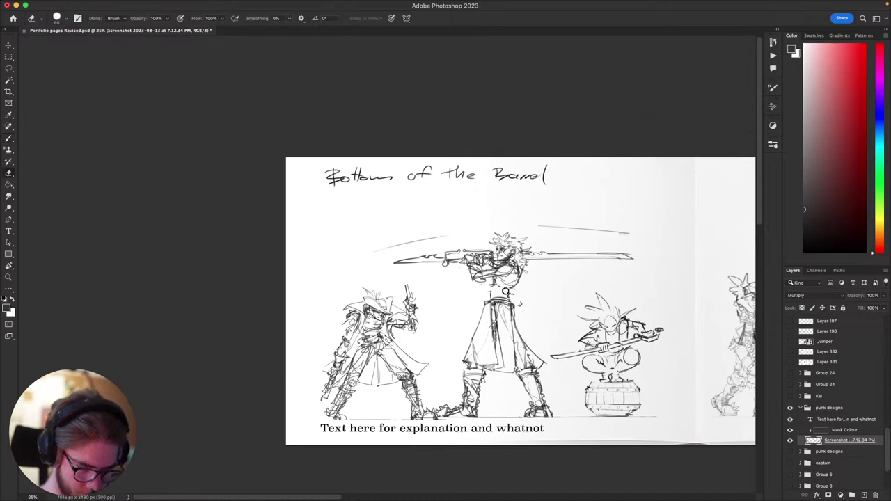
key("b")
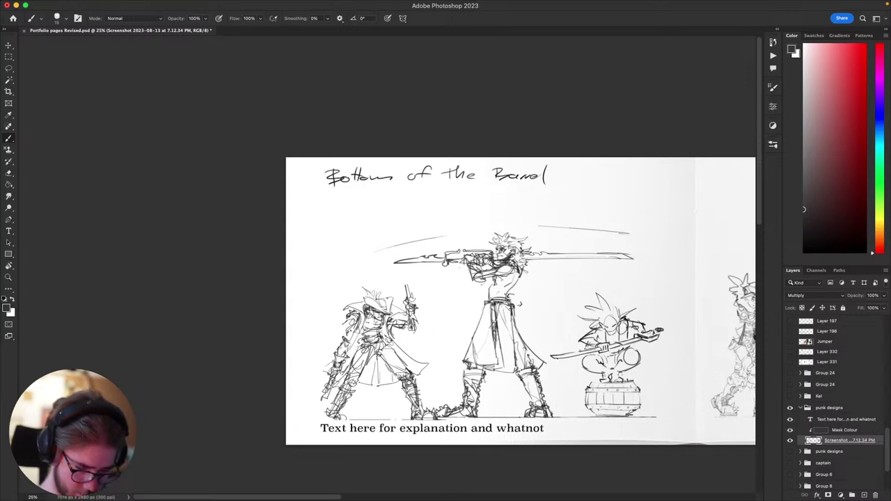
left_click_drag(507, 284, 503, 301)
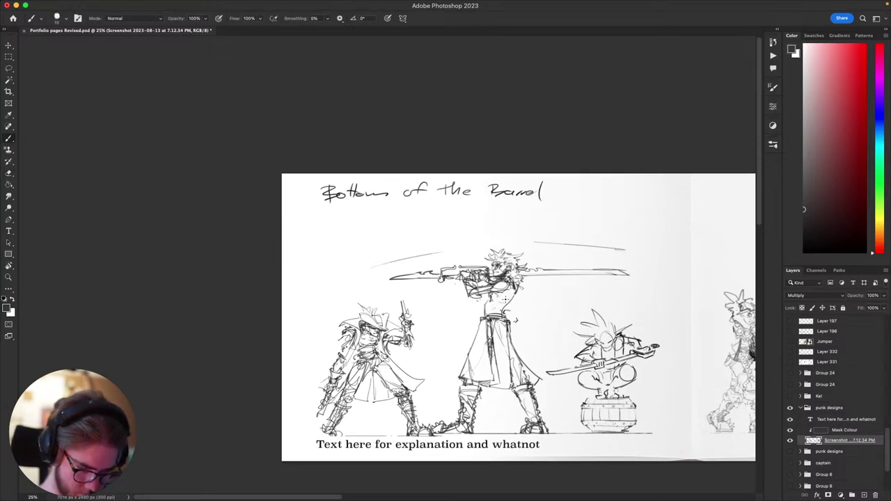
- Erase and redraw the tall swordsman's torso lines between his folded arms and belt
left_click_drag(510, 295, 508, 310)
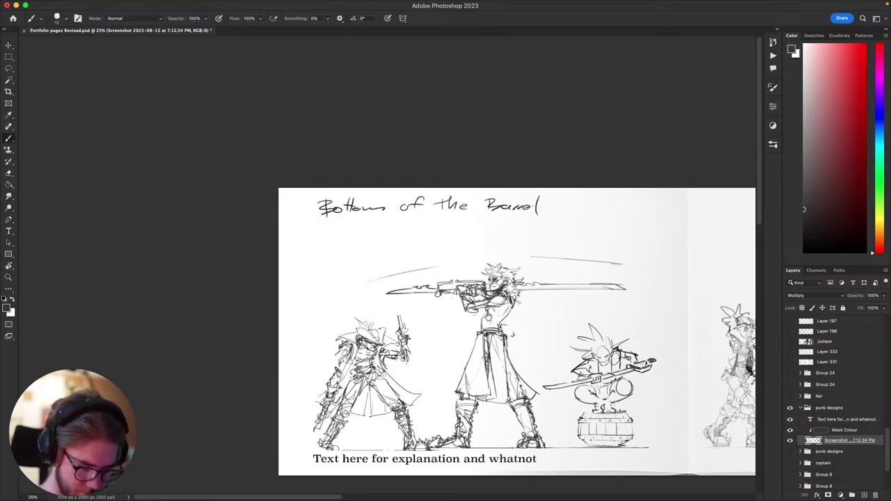
key("e")
mouse_move(490, 313)
left_mouse_down()
mouse_move(484, 330)
mouse_move(515, 264)
mouse_move(518, 286)
left_mouse_up()
key("b")
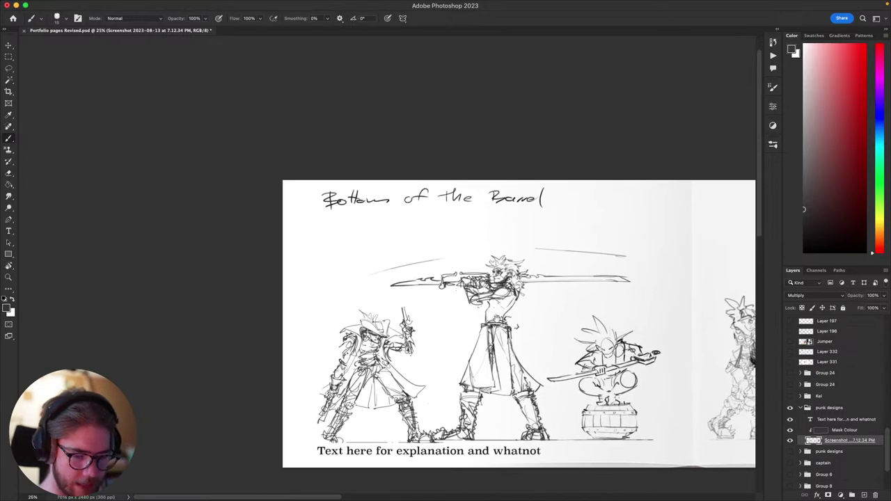
left_click_drag(486, 341, 494, 360)
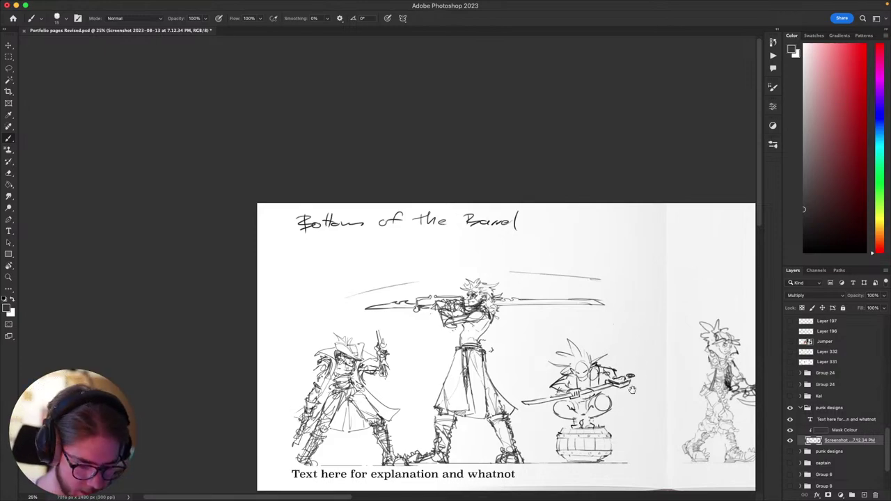
- Clean up the tall swordsman's chest and rework the contour beneath his raised arms
left_click_drag(633, 391, 555, 315)
scroll(579, 364, "left", 4)
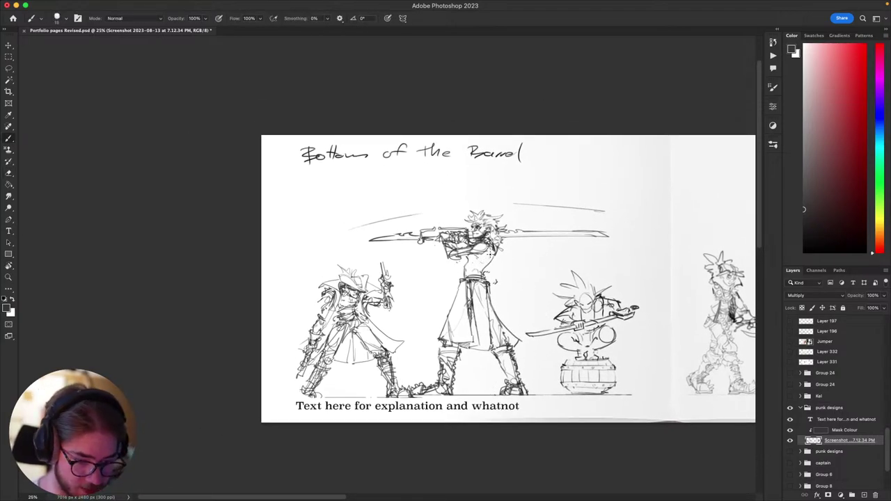
scroll(494, 261, "up", 2)
key("e")
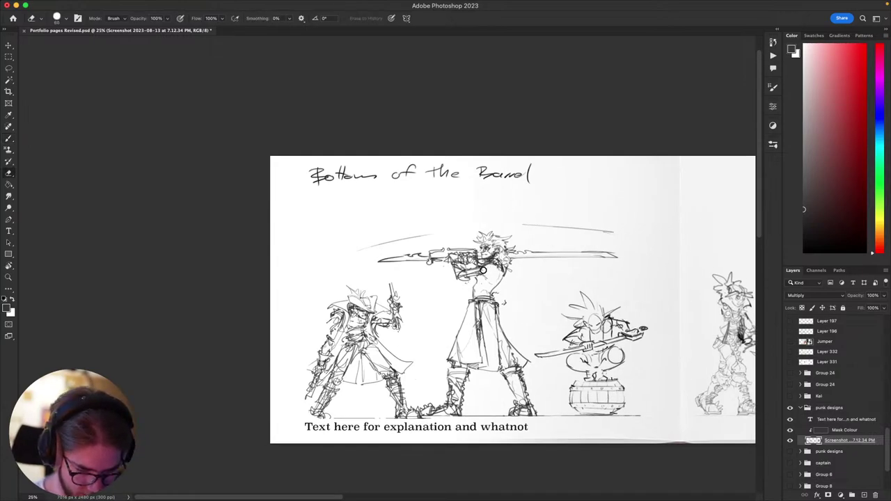
key("b")
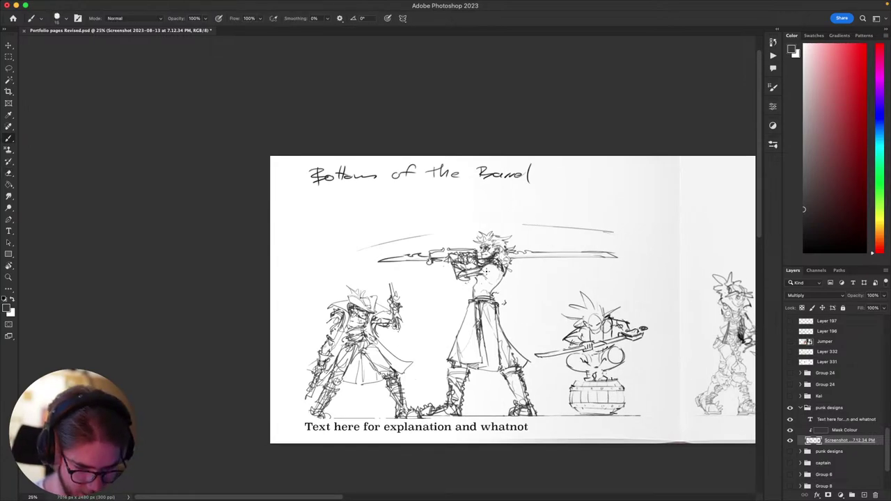
scroll(499, 273, "up", 1)
key("e")
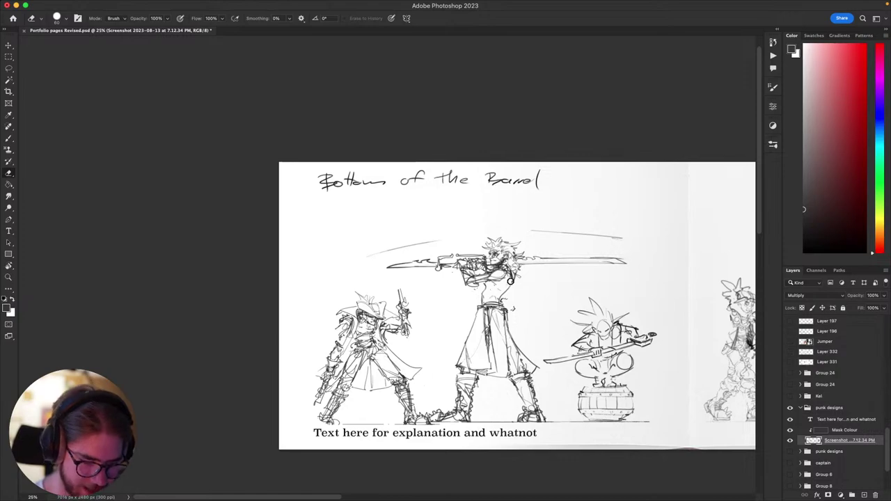
key("b")
left_click_drag(608, 375, 603, 381)
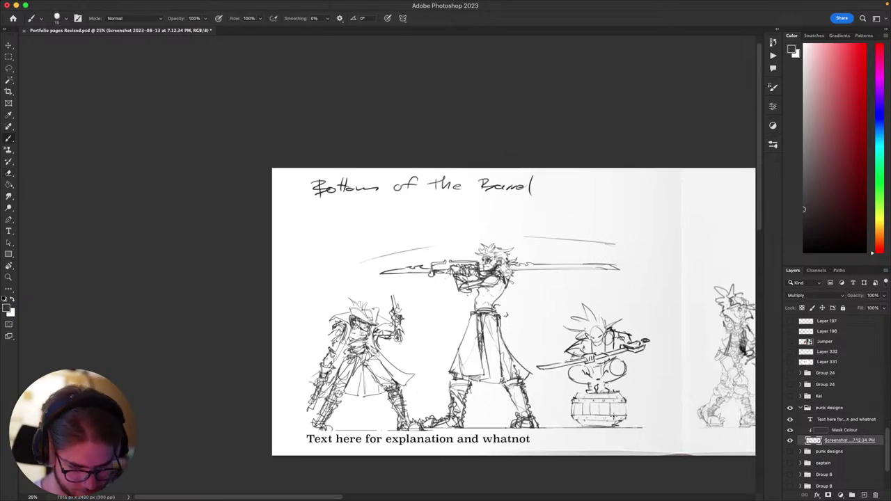
- Examine the overall balance and relative sizes of the six figures across the whole spread
left_click_drag(671, 400, 694, 316)
left_click_drag(683, 372, 582, 402)
mouse_move(641, 415)
left_mouse_down()
mouse_move(671, 400)
mouse_move(607, 442)
left_mouse_up()
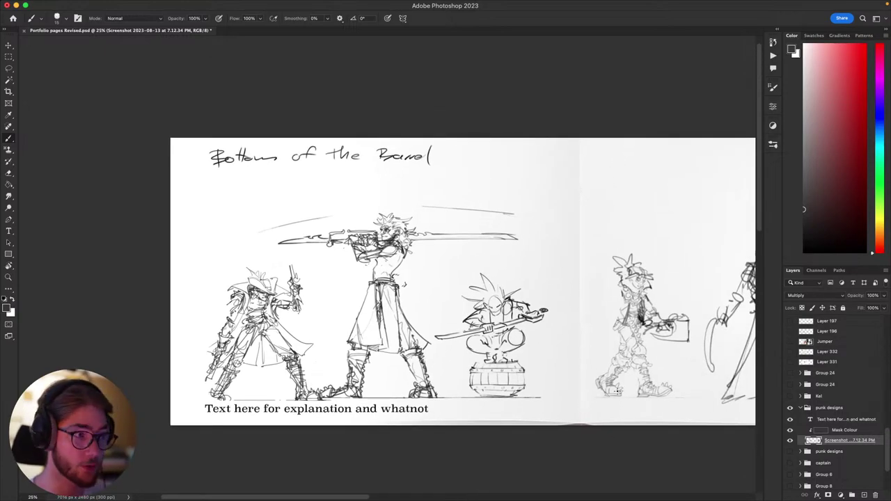
left_click_drag(617, 391, 594, 345)
key("super+minus")
key("super+minus")
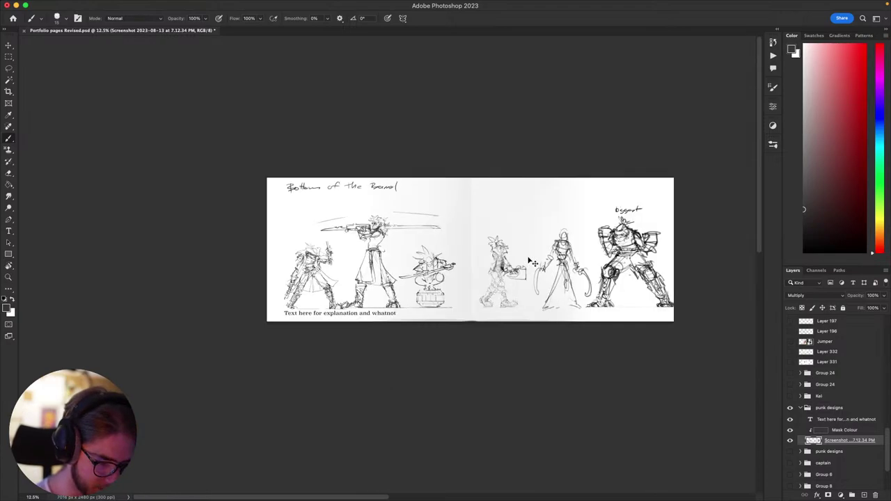
key("super+equal")
key("super+equal")
key("super+equal")
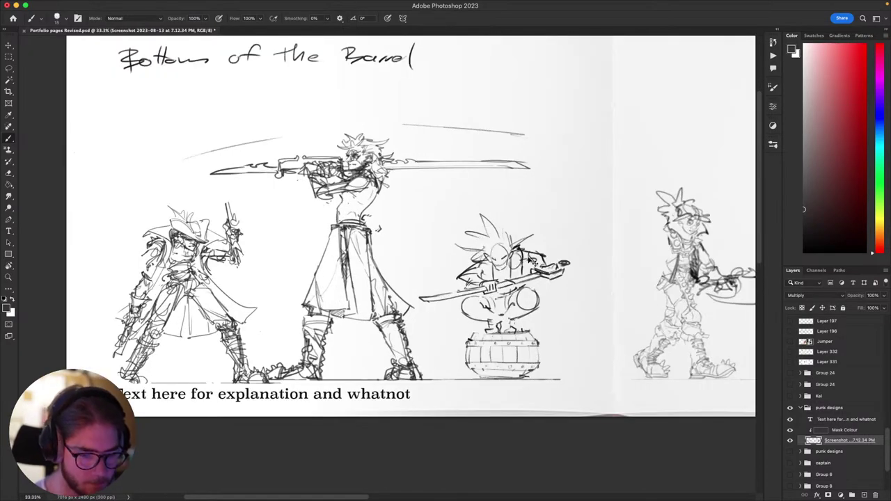
key("super+equal")
key("super+equal")
key("super+minus")
key("super+minus")
key("super+minus")
key("super+minus")
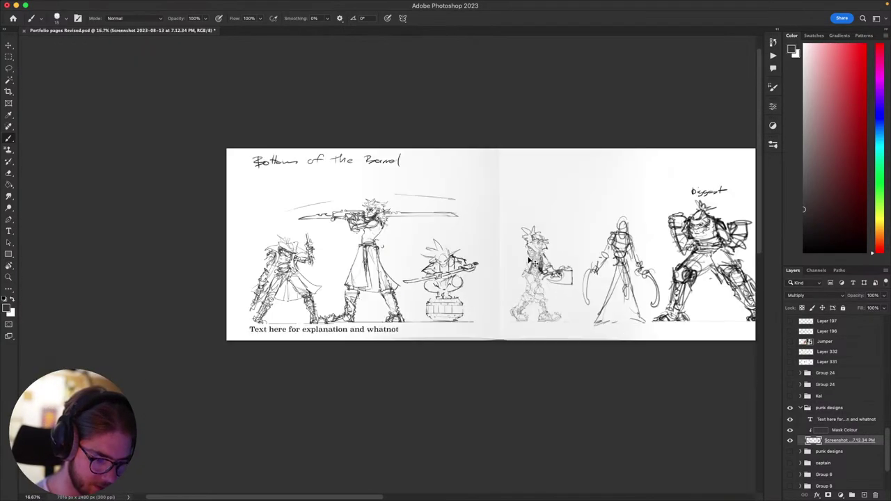
key("super+equal")
key("super+minus")
key("super+equal")
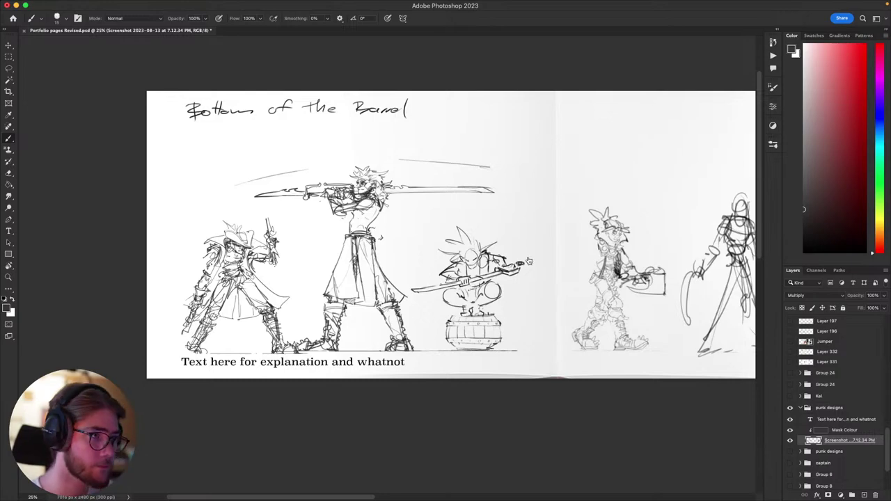
key("super+Tab")
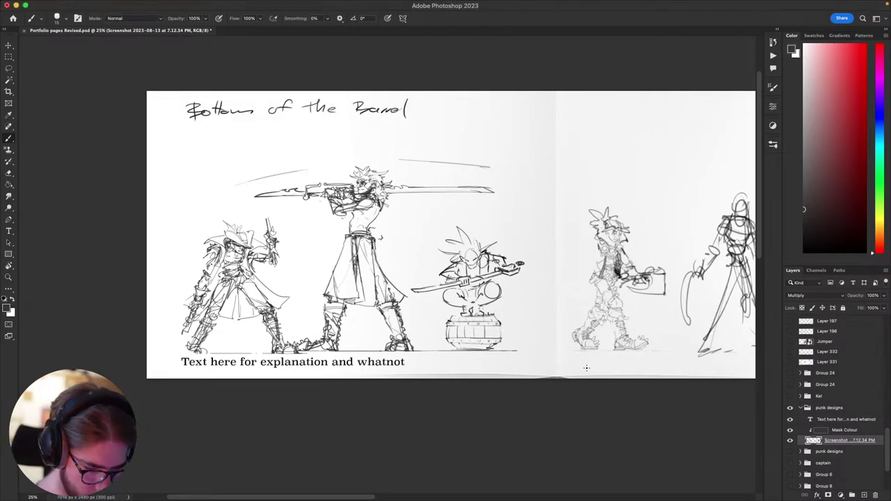
- Sketch a small round shape behind the walking figure's shoulder with a slightly larger brush
left_click_drag(557, 340, 505, 350)
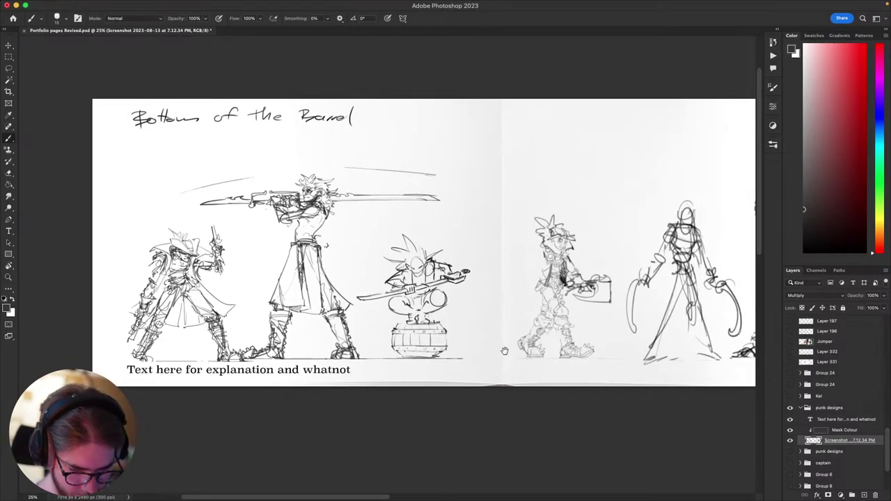
left_click_drag(599, 297, 525, 334)
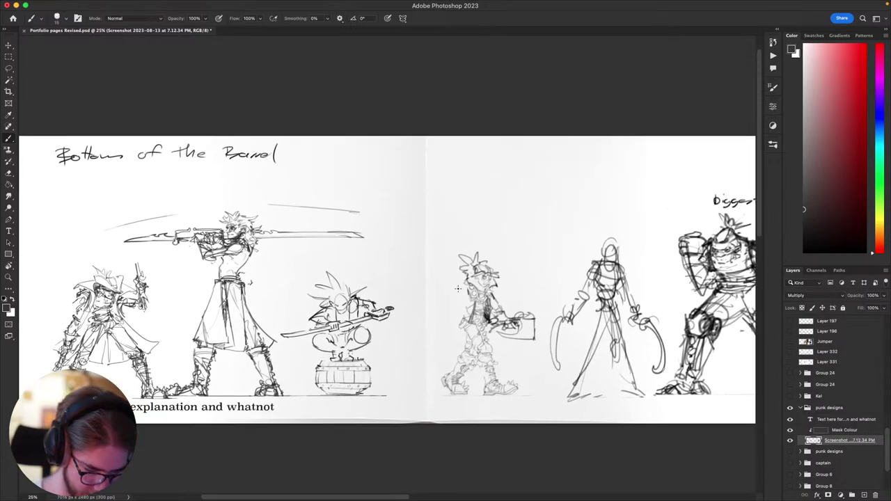
key("bracketright")
mouse_move(461, 287)
left_mouse_down()
mouse_move(461, 302)
mouse_move(462, 287)
left_mouse_up()
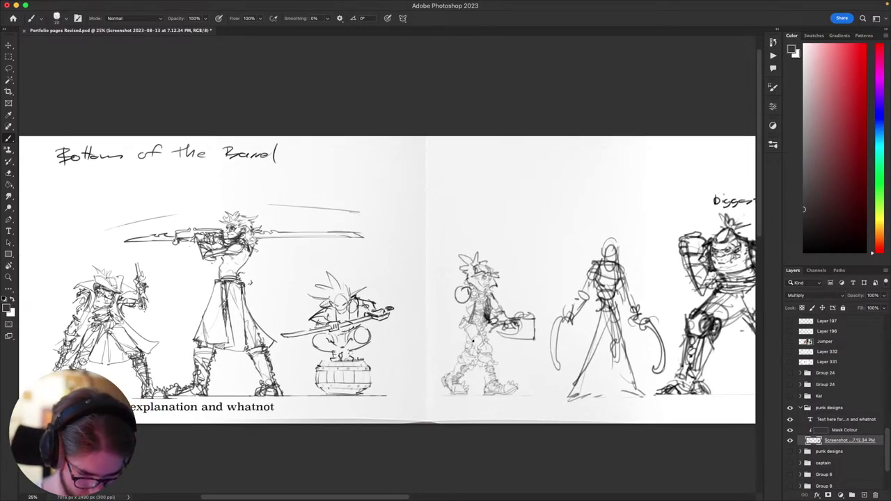
left_click_drag(660, 415, 597, 355)
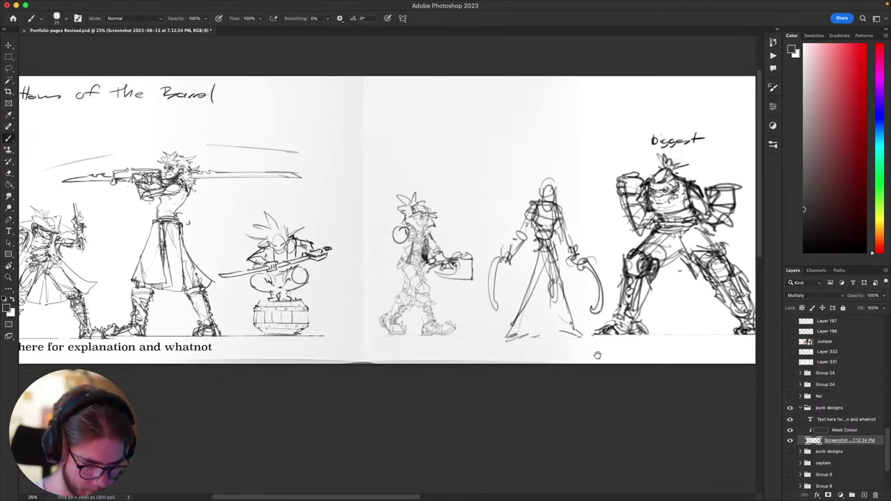
- Check how the walking figure's round shoulder shape reads against the other characters at different view sizes
scroll(597, 355, "left", 5)
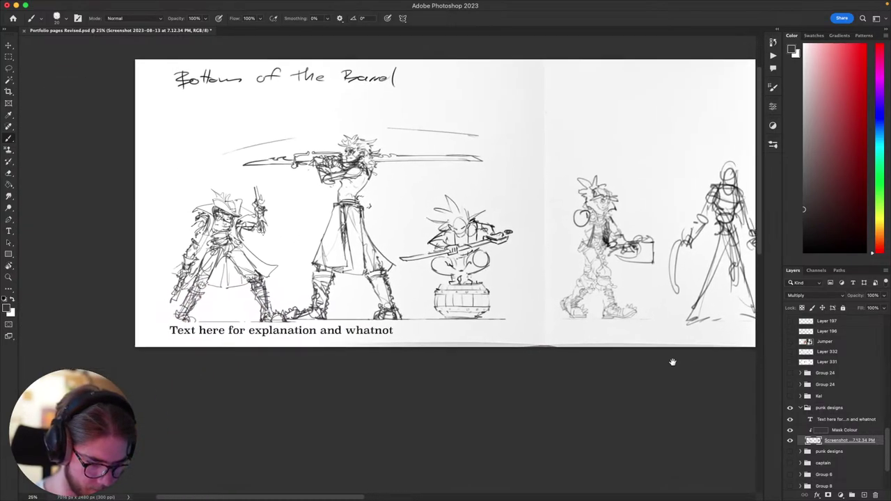
scroll(573, 394, "up", 3)
scroll(573, 394, "right", 1)
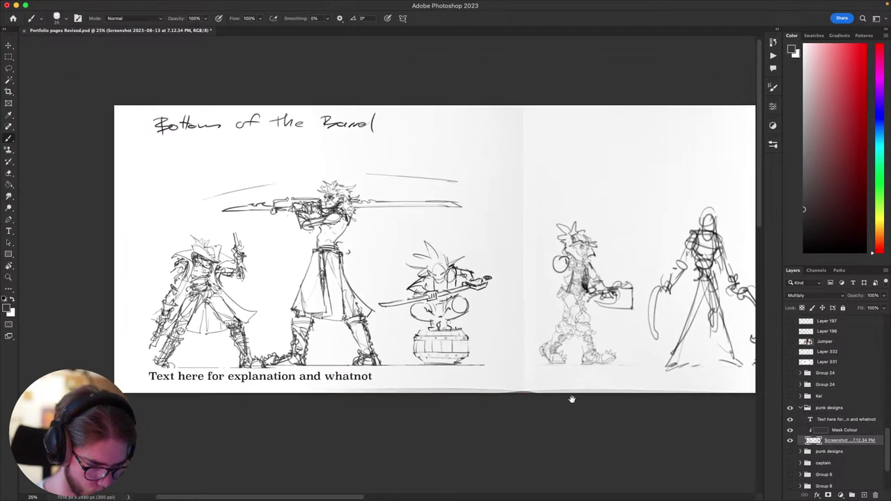
scroll(572, 399, "right", 6)
scroll(571, 399, "up", 1)
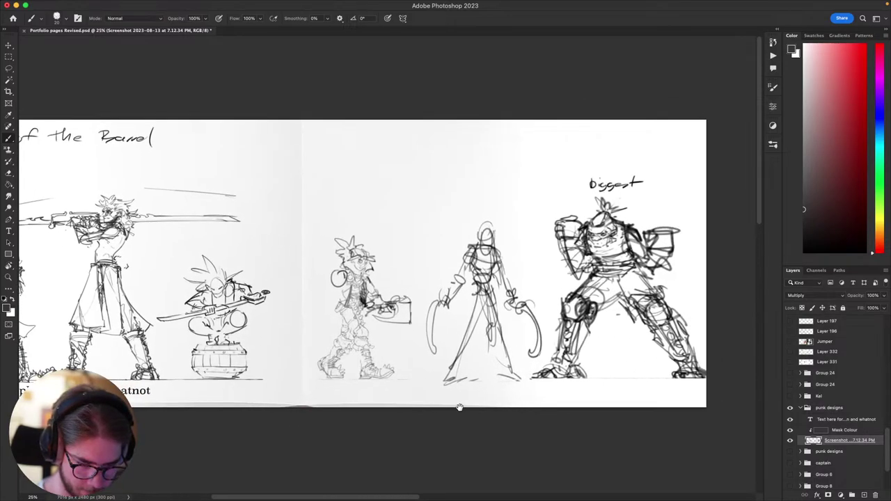
scroll(459, 407, "left", 8)
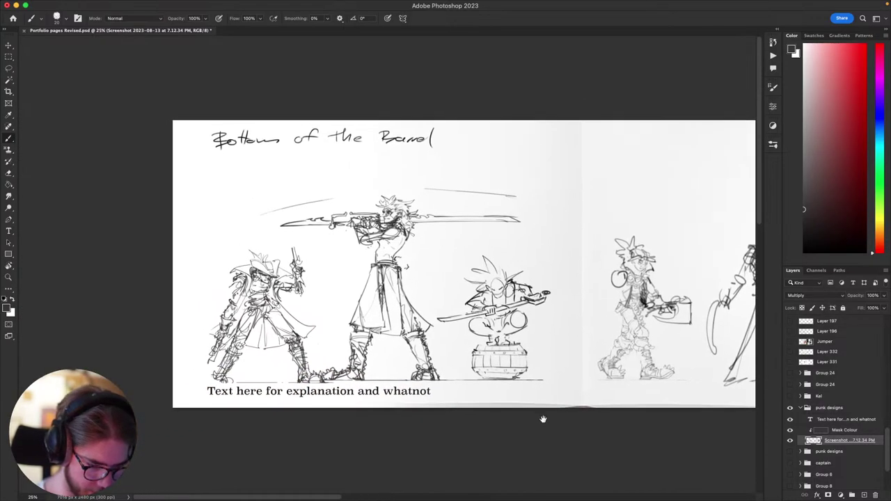
scroll(563, 437, "down", 6)
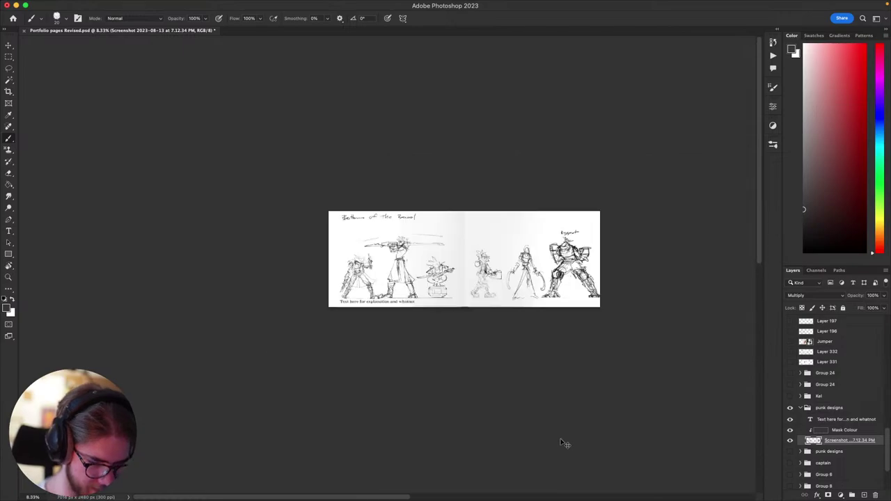
scroll(563, 443, "up", 3)
scroll(563, 442, "down", 2)
scroll(562, 442, "up", 3)
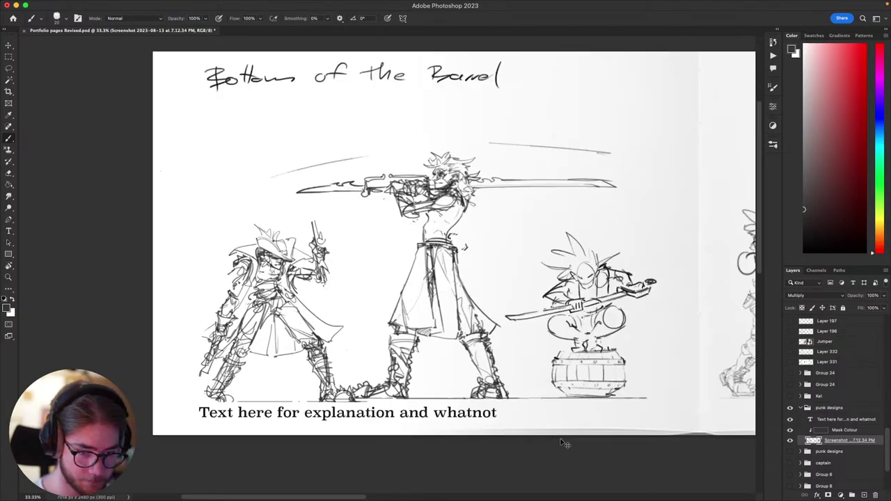
scroll(562, 443, "down", 2)
scroll(563, 443, "up", 2)
scroll(475, 267, "up", 3)
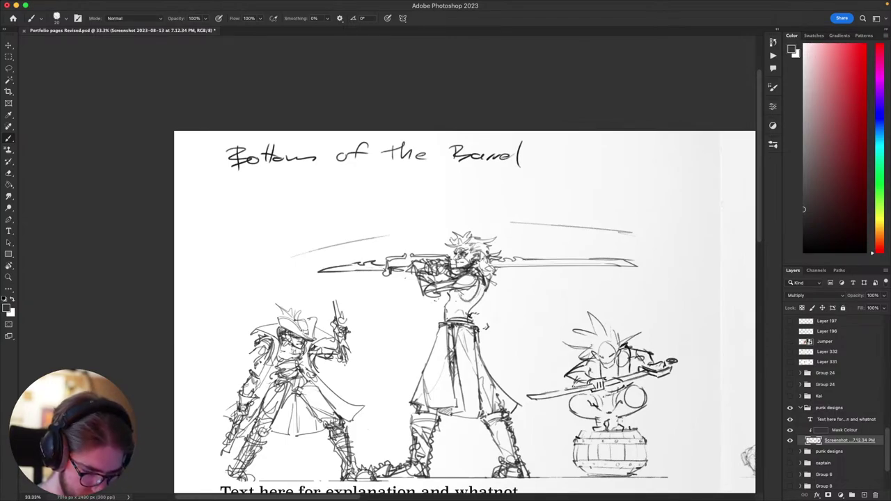
- Erase the rough lines at the tall swordsman's waist and redraw his tapering midsection with a finer brush
key("[")
key("e")
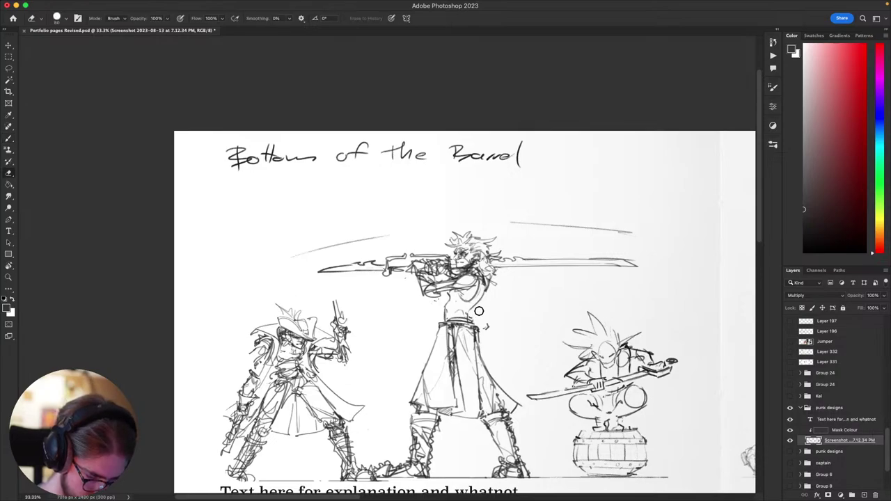
key("b")
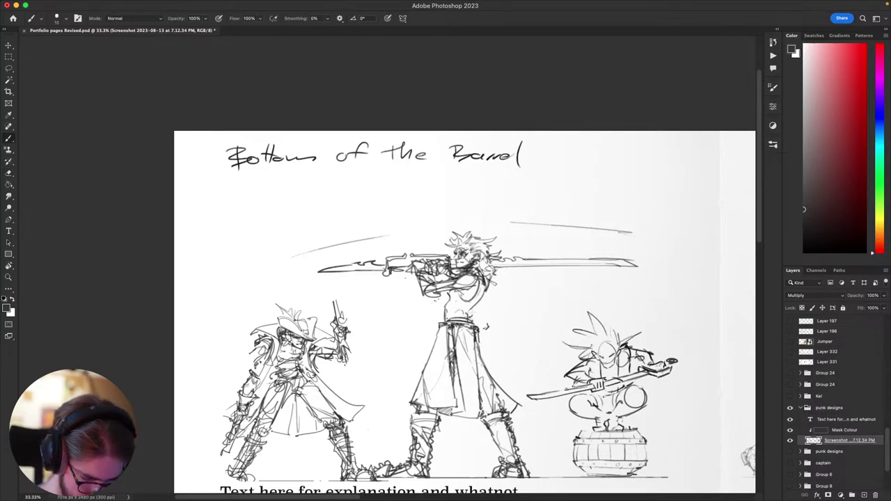
key("e")
left_click_drag(471, 312, 468, 320)
key("b")
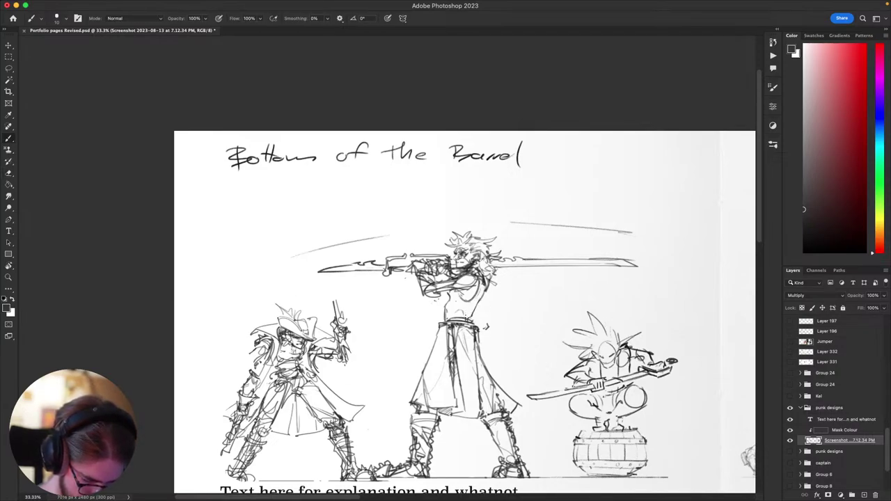
scroll(476, 322, "up", 2)
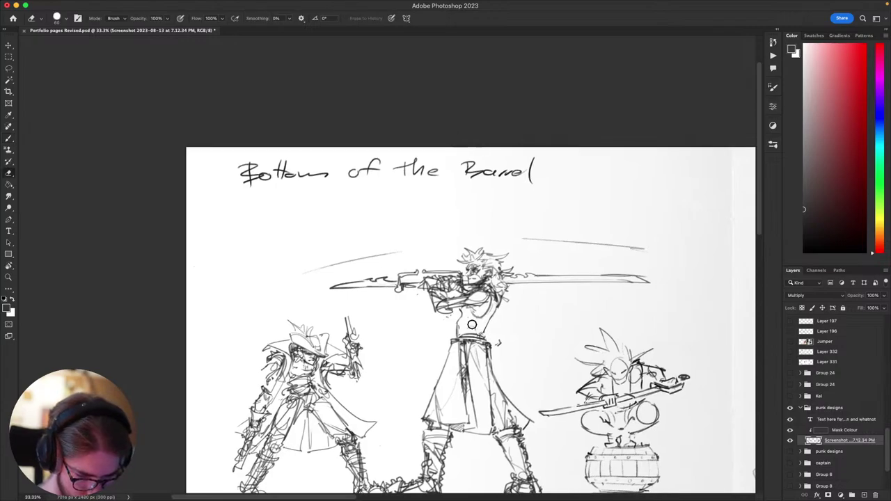
scroll(460, 327, "up", 1)
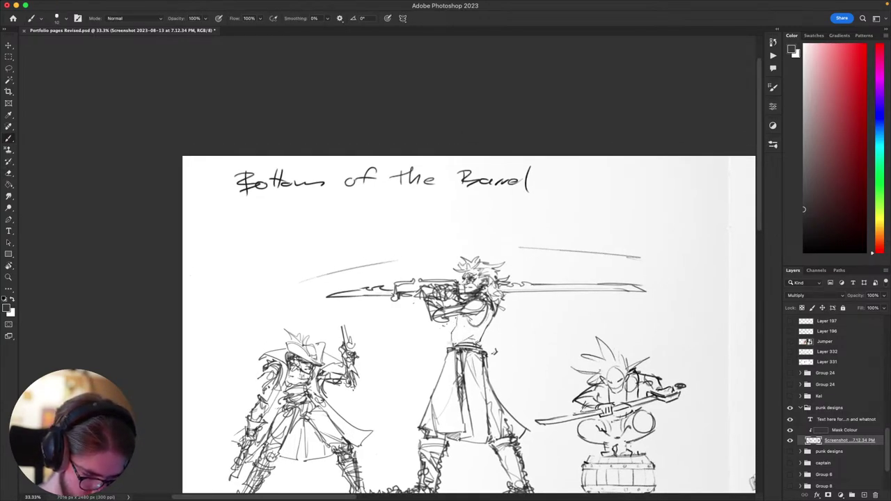
scroll(462, 331, "down", 5)
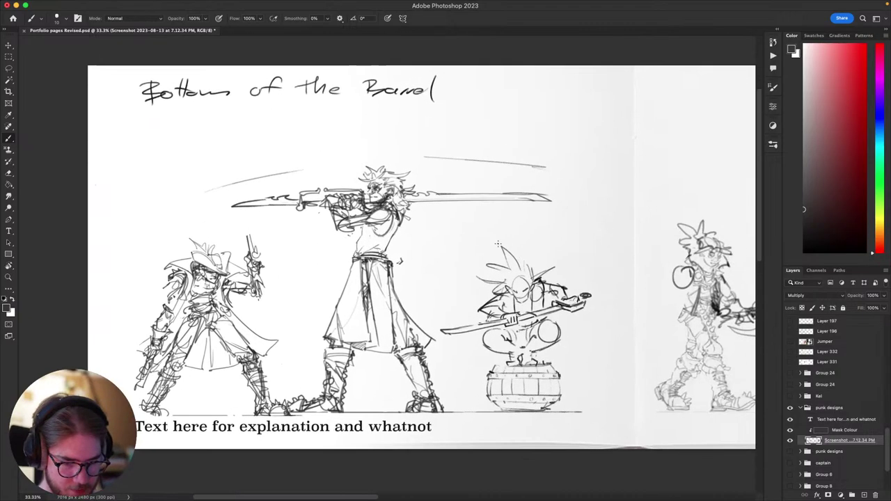
- Rework the tall swordsman's side and back contour from the armpit down to the belt
left_click_drag(498, 244, 513, 297)
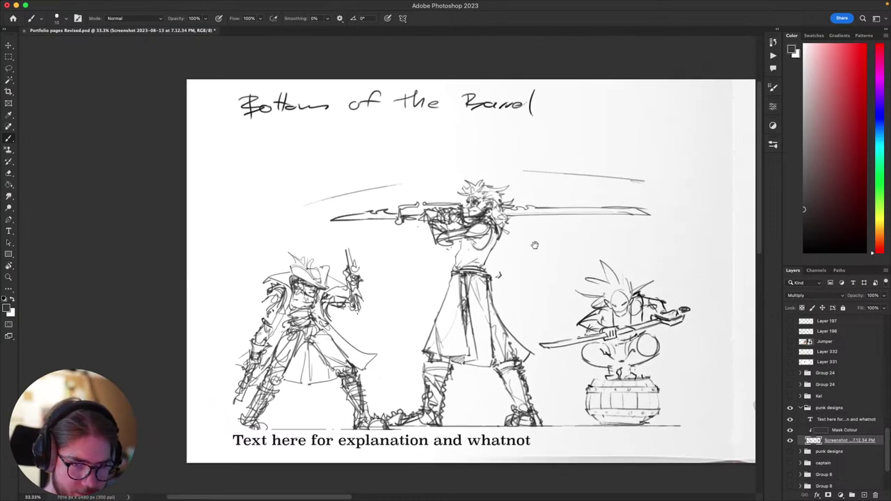
left_click_drag(529, 266, 553, 325)
key("e")
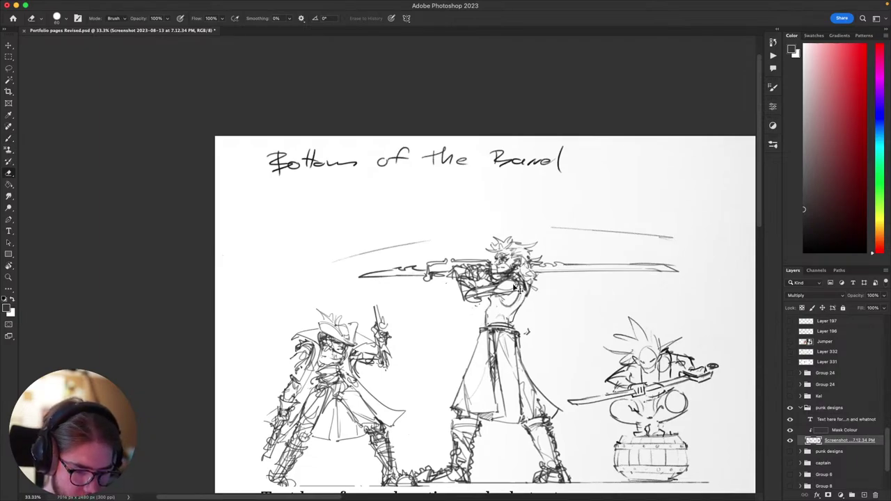
scroll(516, 292, "up", 1)
key("b")
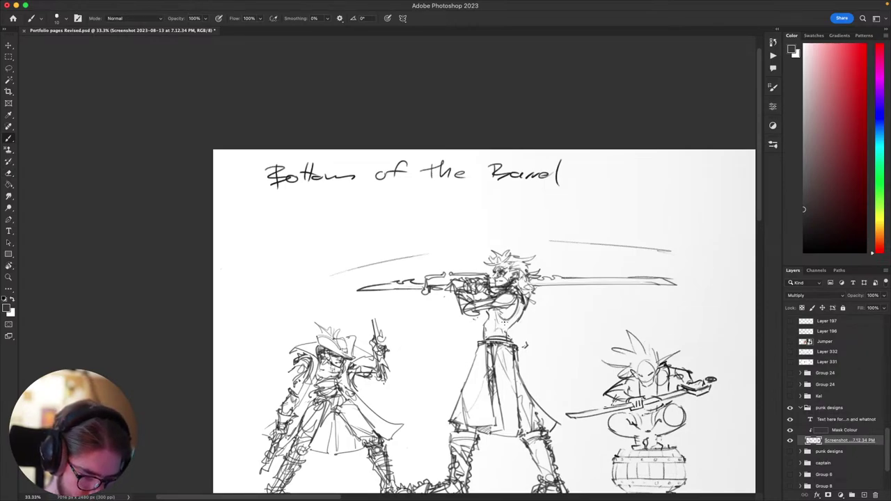
mouse_move(514, 312)
left_mouse_down()
mouse_move(492, 319)
mouse_move(524, 322)
left_mouse_up()
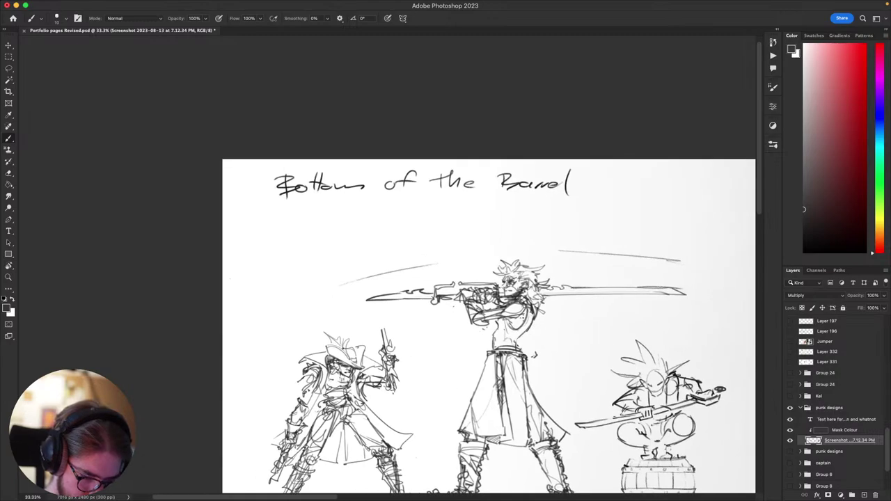
- Try reworking the tall swordsman's waist and belt lines with a few contour strokes
left_click_drag(564, 272, 512, 181)
left_click_drag(516, 299, 548, 333)
left_click_drag(527, 287, 548, 333)
scroll(527, 325, "up", 1)
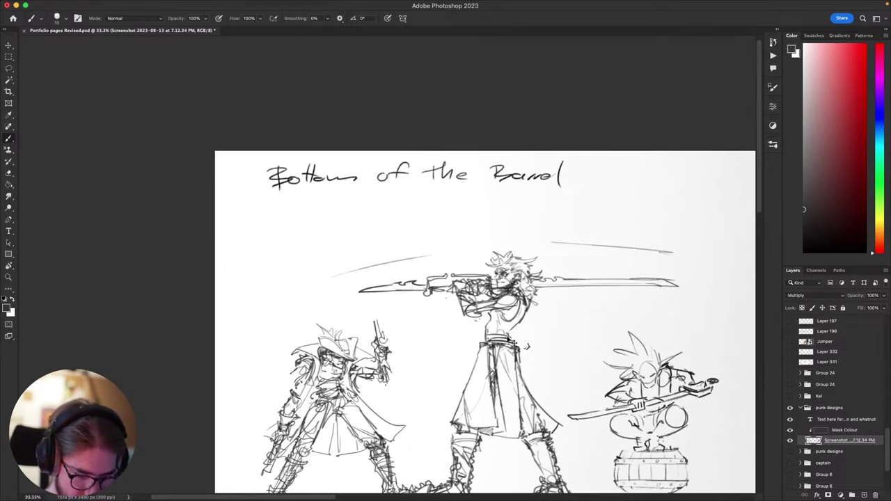
scroll(504, 337, "down", 3)
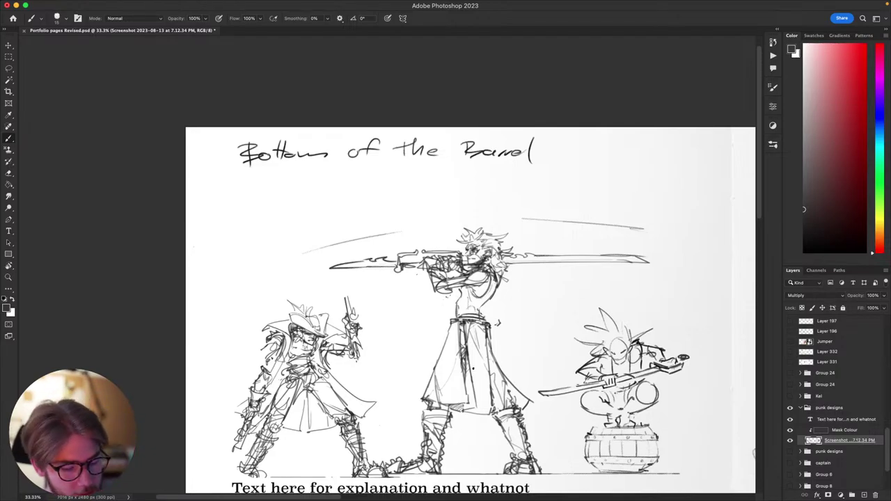
mouse_move(456, 316)
left_mouse_down()
mouse_move(479, 317)
mouse_move(461, 312)
mouse_move(479, 307)
mouse_move(480, 316)
mouse_move(471, 297)
mouse_move(482, 301)
mouse_move(486, 292)
left_mouse_up()
- Undo the last several strokes on the tall swordsman's midsection
key("super+z")
key("super+z")
key("super+z")
key("super+z")
key("super+z")
key("super+z")
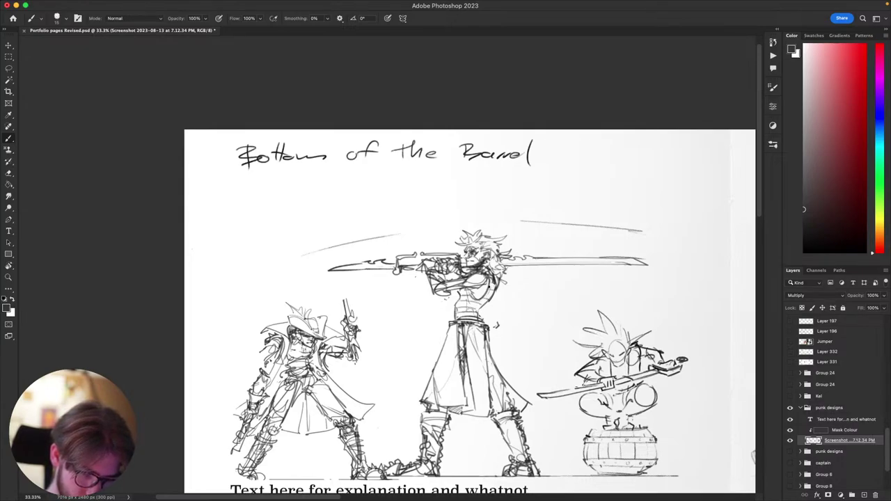
- Lasso the tall swordsman's upper body with his sword and motion arcs and move it slightly upward to lengthen the torso
left_click_drag(578, 268, 574, 168)
scroll(674, 284, "down", 3)
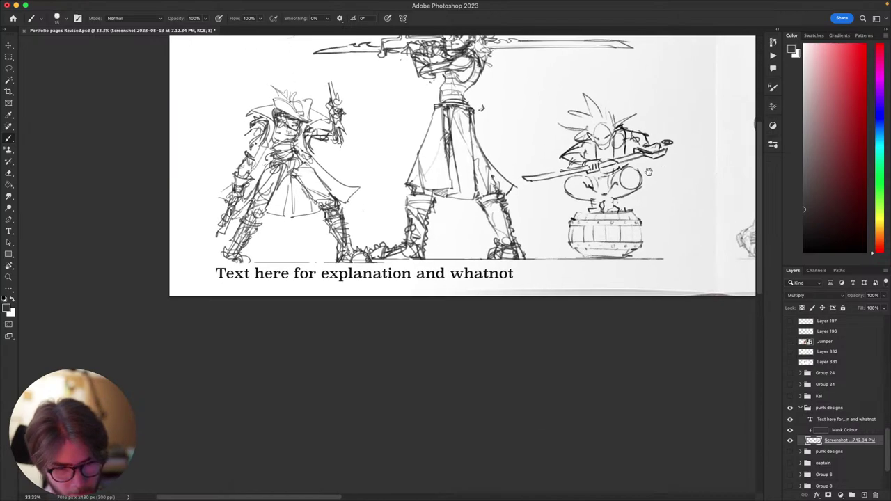
scroll(592, 265, "up", 7)
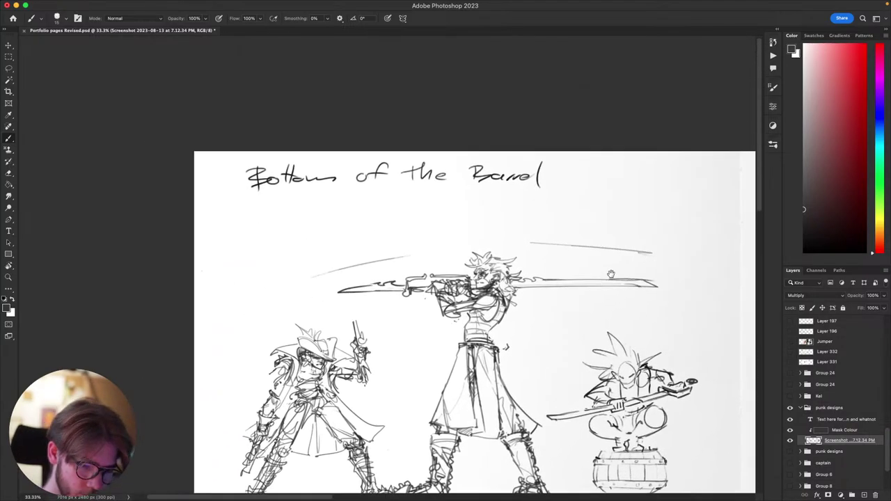
mouse_move(626, 252)
left_mouse_down()
mouse_move(648, 312)
mouse_move(541, 303)
mouse_move(494, 331)
left_mouse_up()
key("super+z")
key("l")
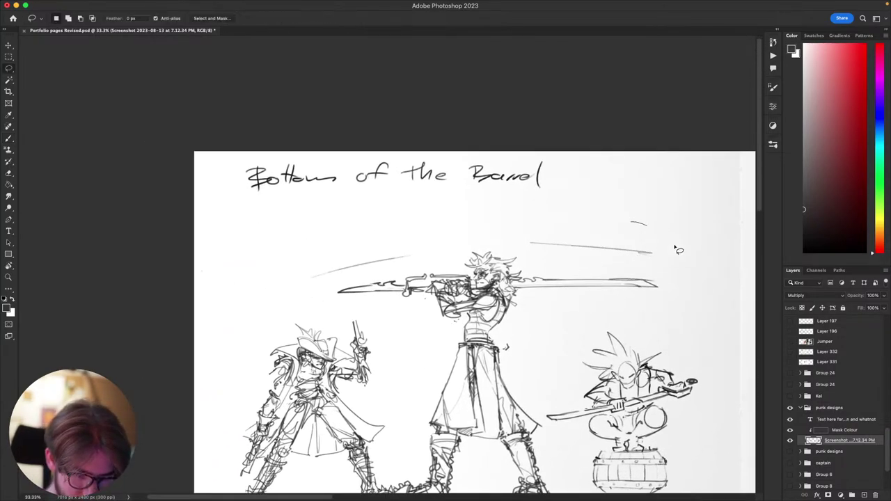
mouse_move(631, 222)
left_mouse_down()
mouse_move(587, 323)
mouse_move(425, 337)
mouse_move(311, 261)
mouse_move(589, 222)
left_mouse_up()
key("v")
left_click_drag(578, 275, 573, 269)
key("super+d")
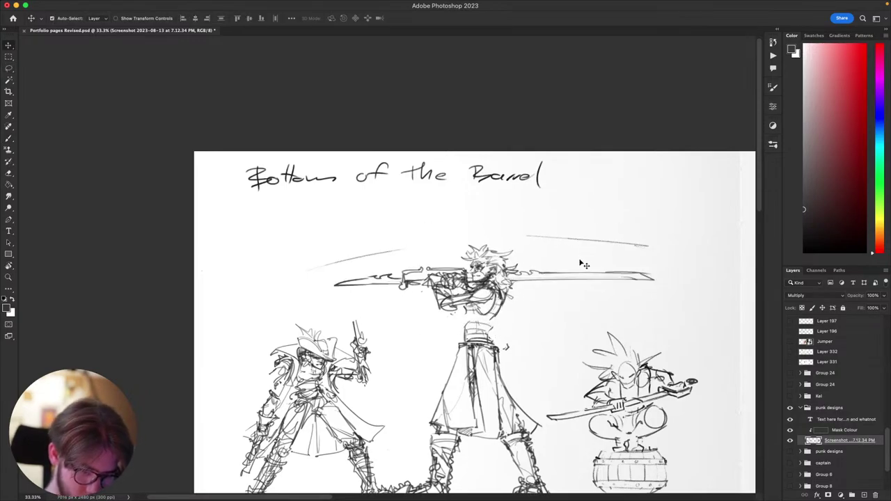
- Redraw the tall swordsman's midsection to join the raised chest to the hips, and sketch a slanted sash at the waist
key("b")
left_click_drag(633, 255, 643, 108)
mouse_move(661, 188)
left_mouse_down()
mouse_move(645, 183)
mouse_move(543, 227)
mouse_move(579, 336)
mouse_move(636, 330)
left_mouse_up()
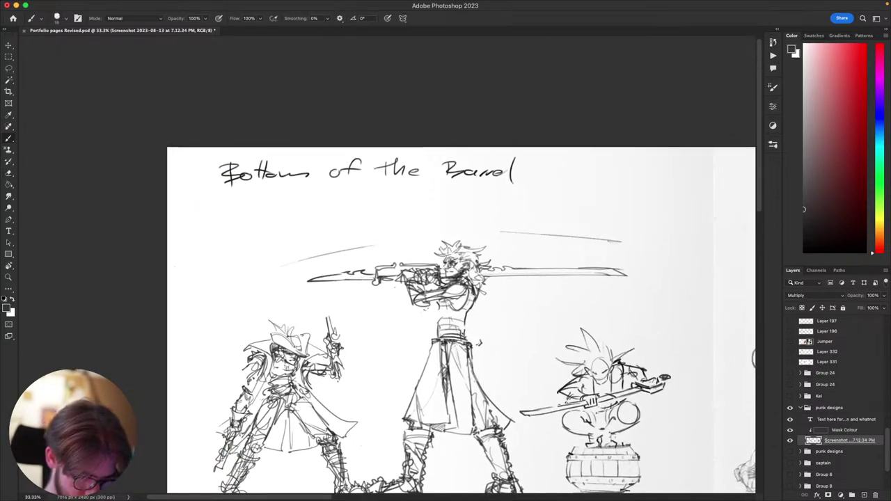
left_click_drag(457, 323, 471, 318)
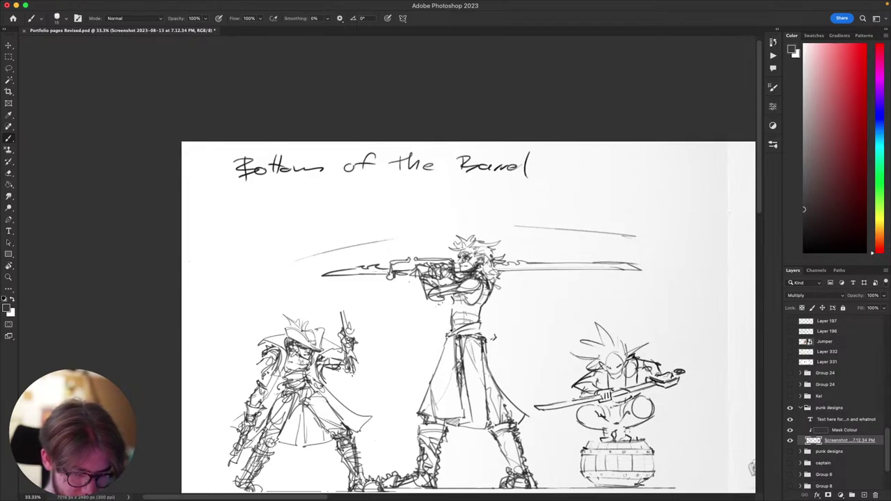
- Erase the stray marks beside the tall swordsman's waist and clean up the belt lines around the slanted sash
left_click_drag(517, 320, 554, 321)
key("e")
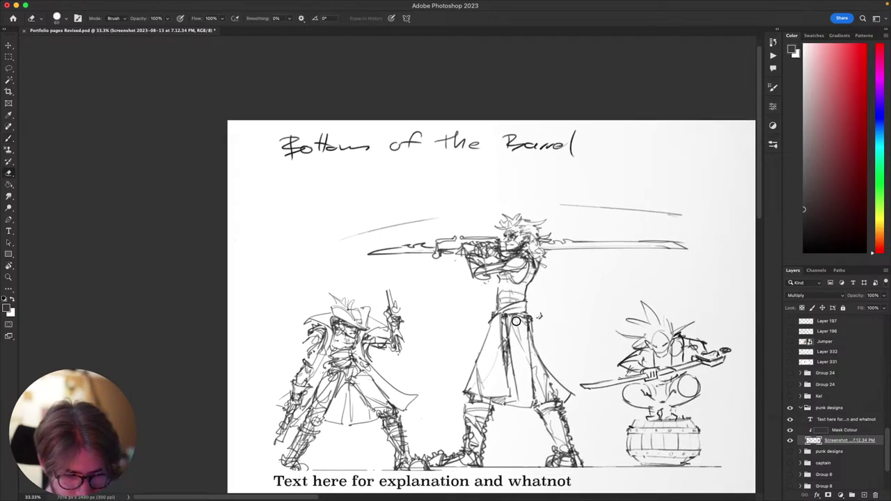
key("b")
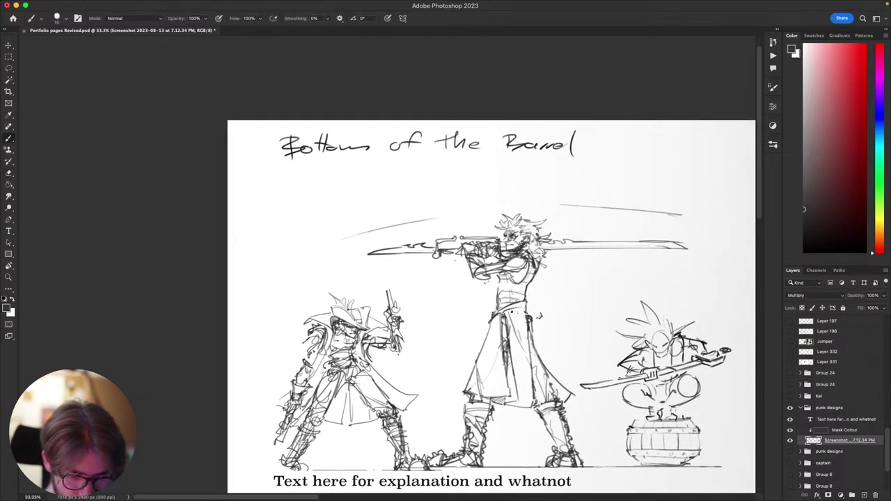
mouse_move(599, 337)
left_mouse_down()
mouse_move(556, 246)
mouse_move(535, 252)
mouse_move(515, 318)
left_mouse_up()
key("r")
key("e")
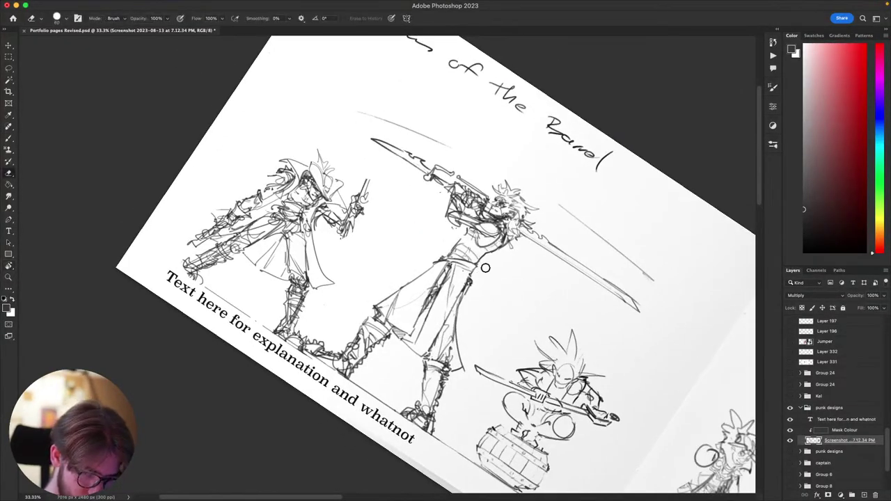
key("r")
key("Escape")
key("b")
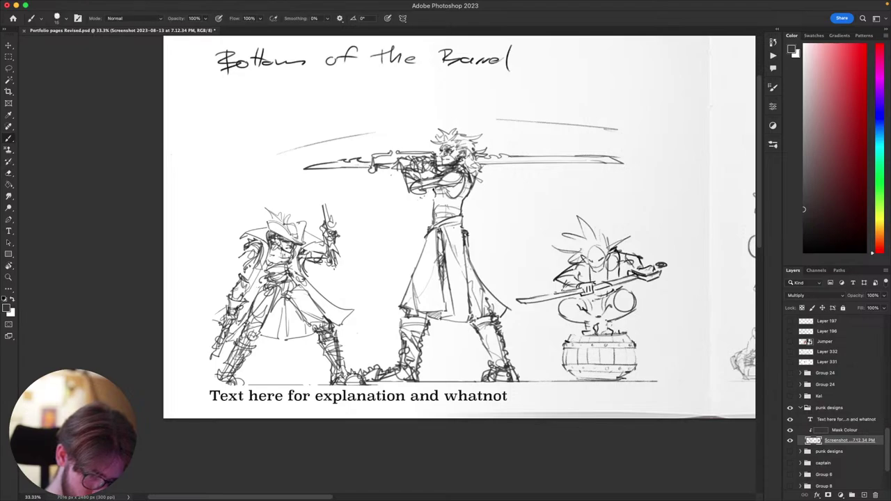
- Refine the tall swordsman's chest and side contour beneath the raised arm with short brush strokes
left_click_drag(498, 169, 547, 264)
left_click_drag(516, 290, 524, 273)
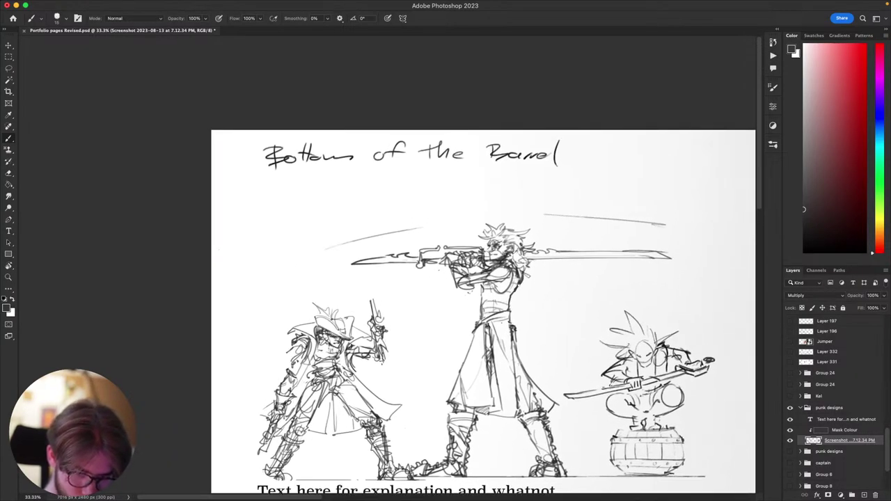
key("super+z")
left_click_drag(501, 304, 535, 276)
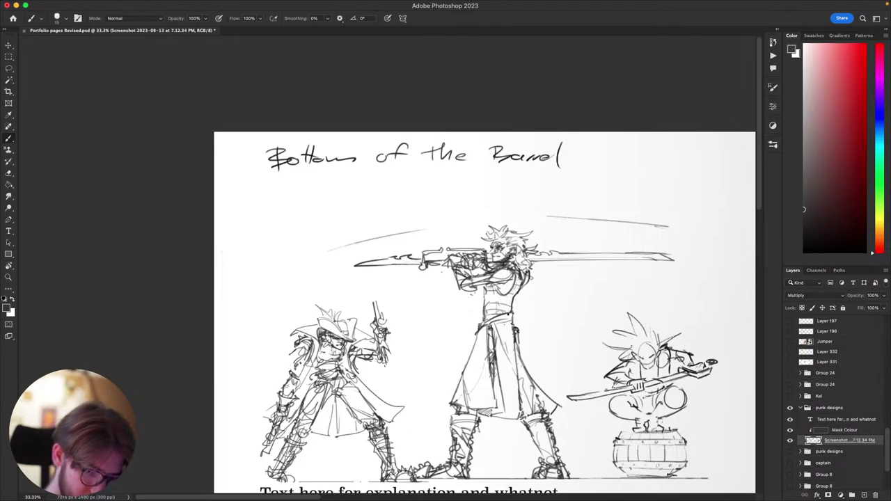
left_click_drag(576, 280, 541, 276)
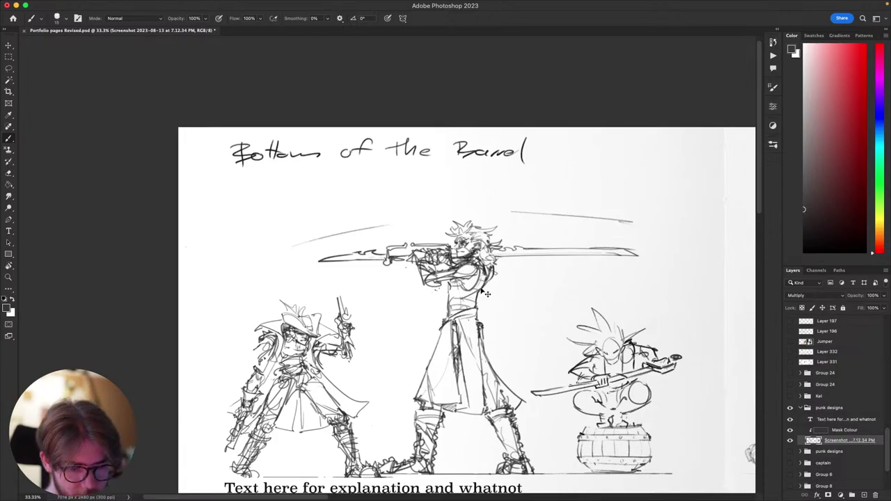
- Hide the "punk designs" group and show the "Circ Fam" group in its place for comparison
scroll(472, 306, "down", 5)
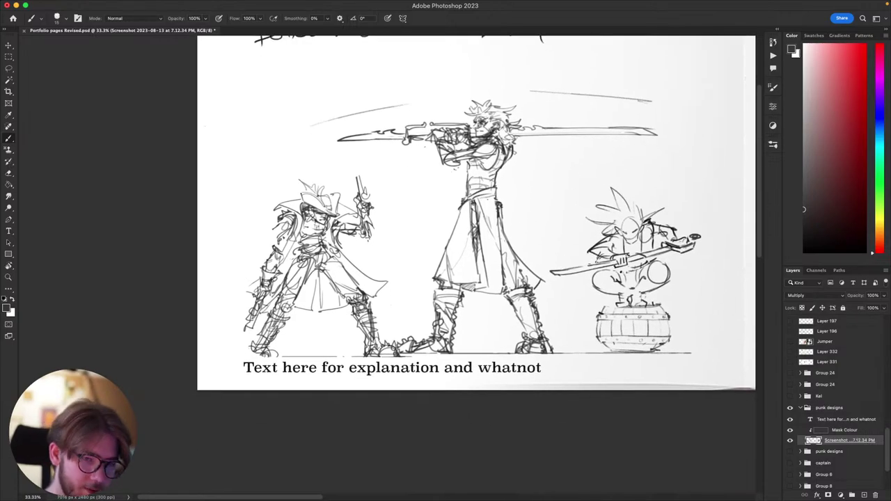
scroll(642, 260, "up", 2)
scroll(642, 261, "right", 3)
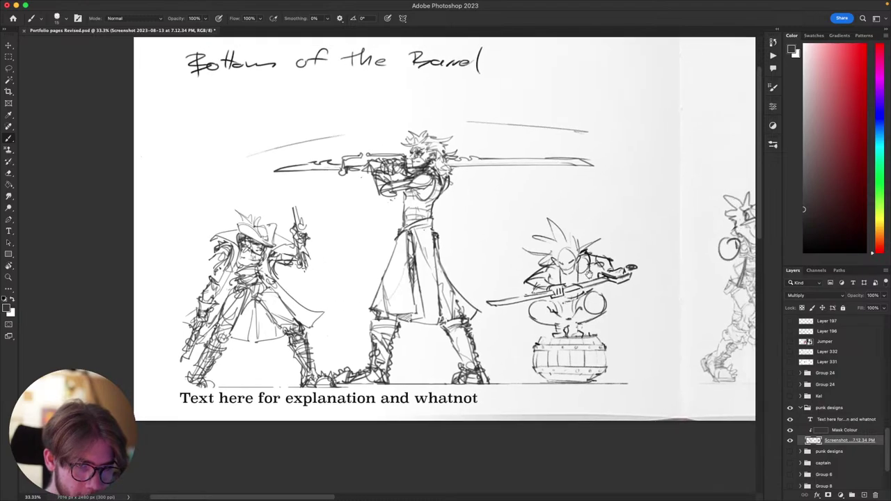
scroll(590, 275, "up", 2)
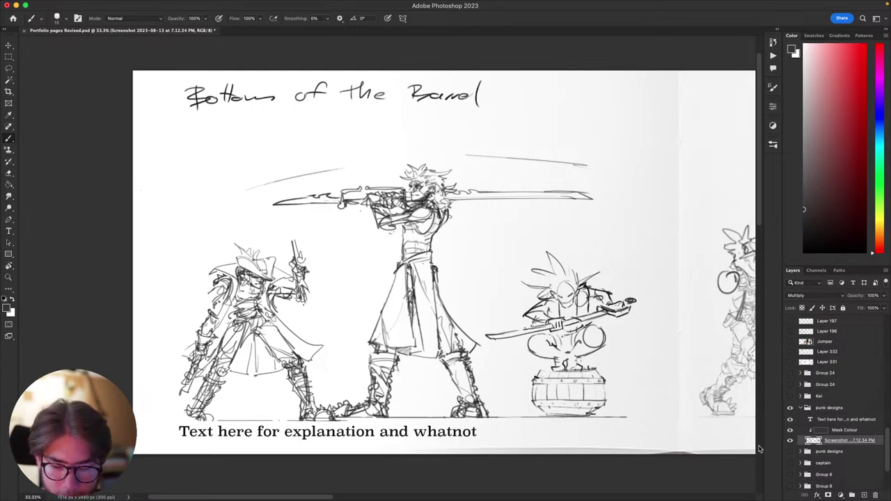
right_click(781, 394)
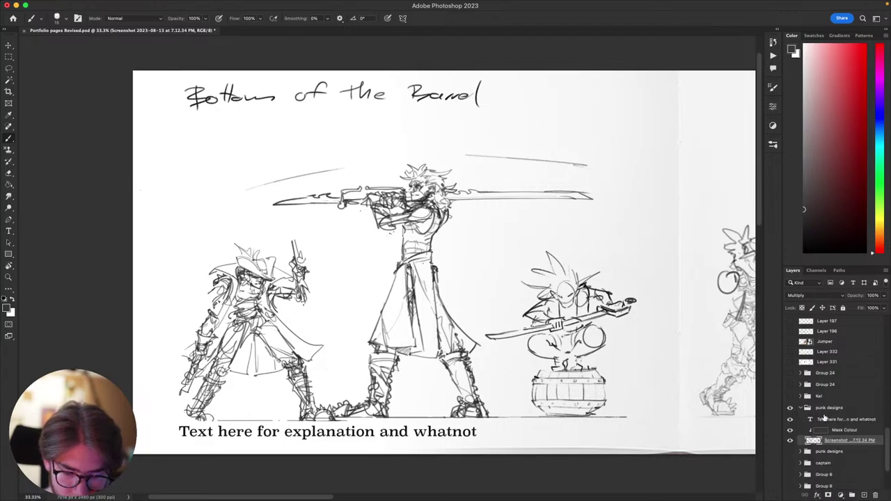
left_click(793, 408)
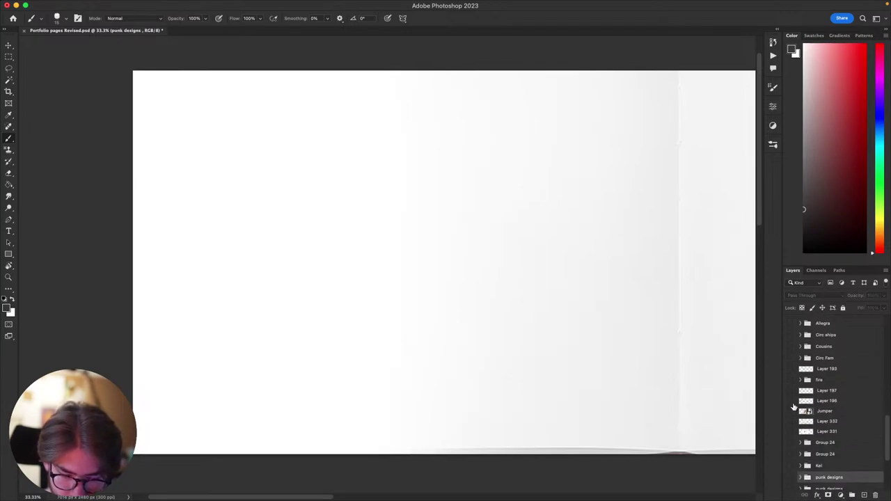
scroll(792, 408, "up", 3)
left_click(791, 383)
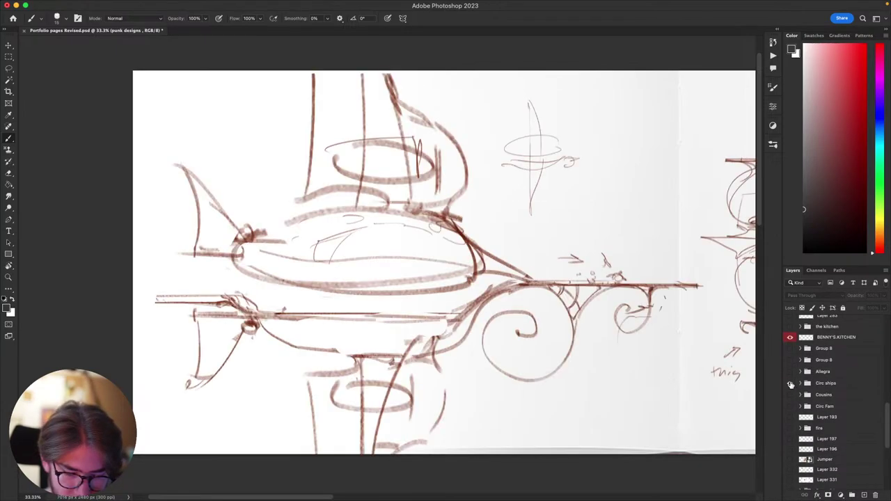
left_click(791, 383)
left_click(790, 406)
- Examine the poses and size contrasts across the whole "Circ Fam" character line-up
left_click_drag(547, 349, 495, 348)
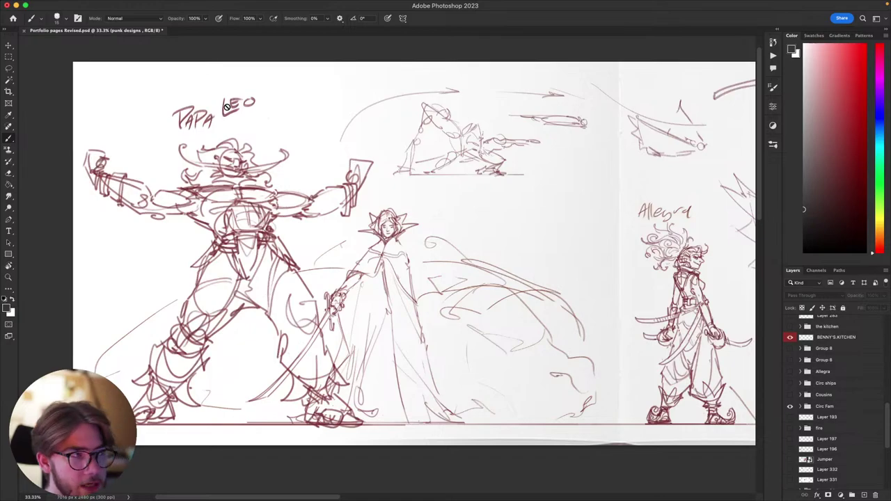
key("v")
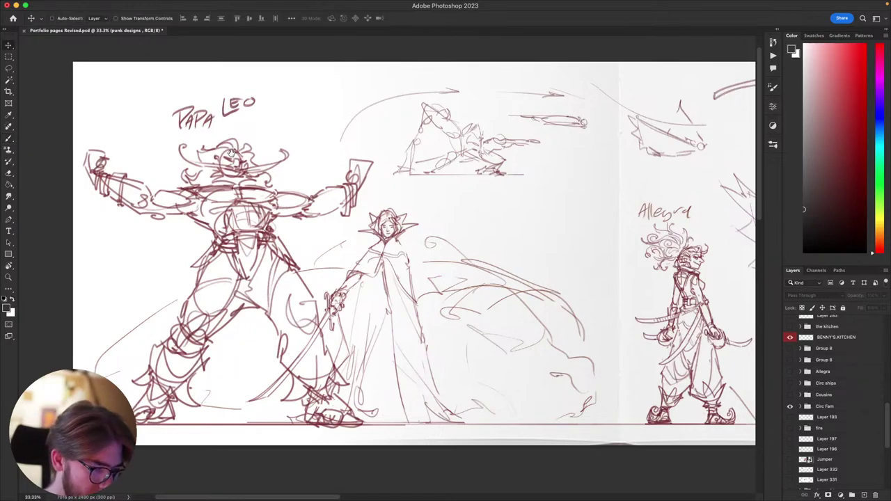
left_click_drag(231, 152, 224, 160)
scroll(446, 202, "right", 10)
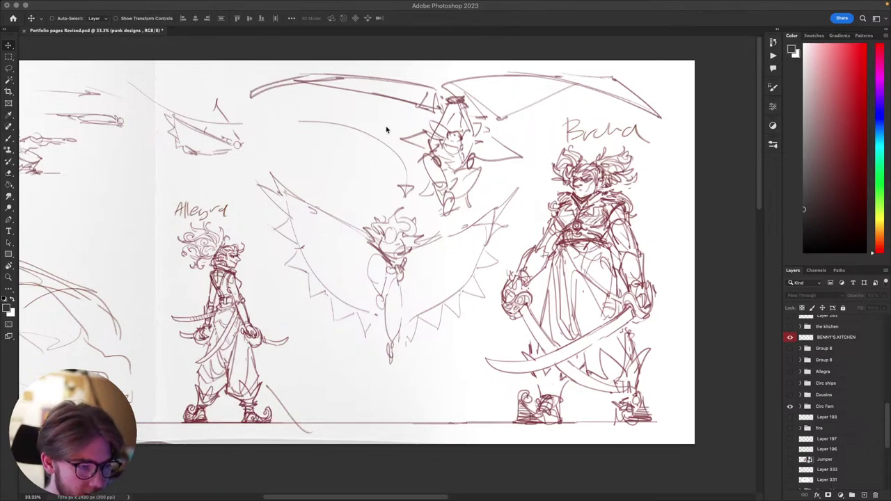
scroll(407, 160, "down", 2)
scroll(390, 171, "down", 3)
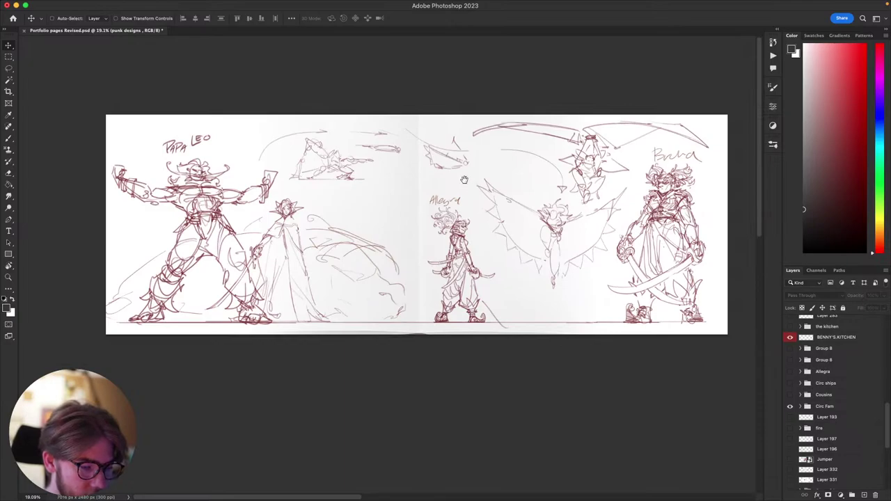
scroll(451, 189, "up", 2)
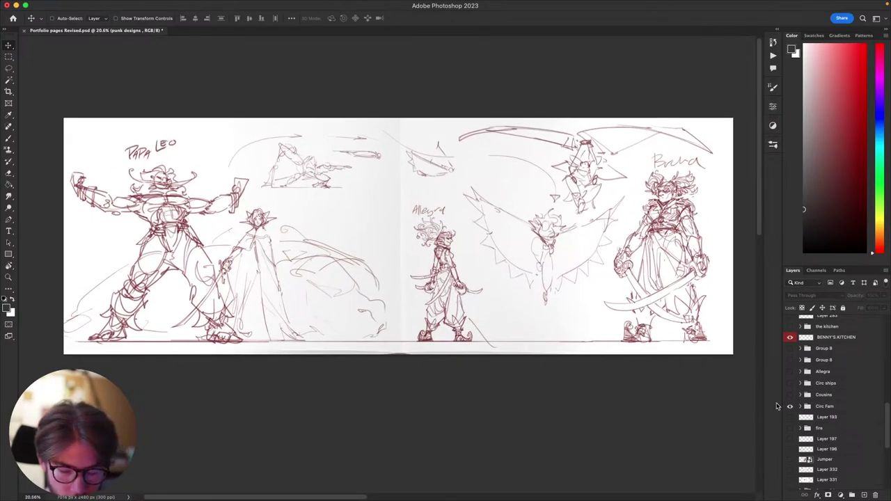
- Switch from the "Circ Fam" group back to "punk designs" and inspect the barrel and walking figures up close
left_click(790, 396)
left_click(789, 397)
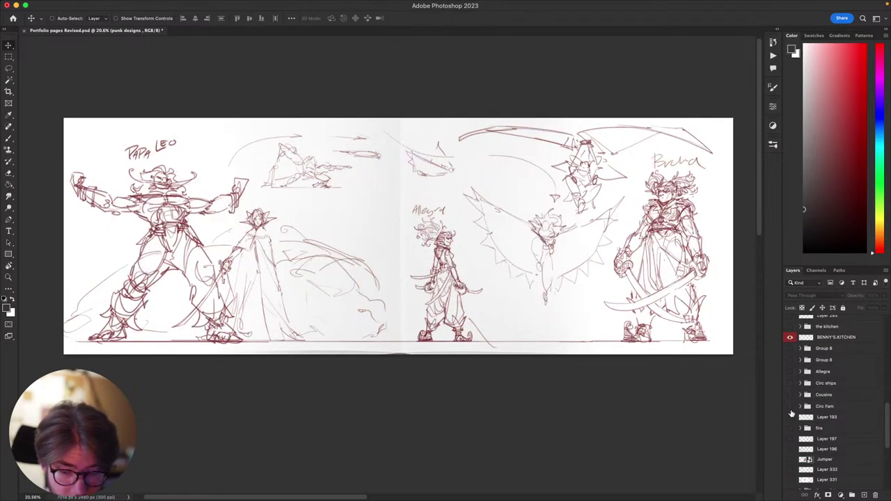
left_click(789, 408)
scroll(789, 415, "down", 4)
left_click(790, 432)
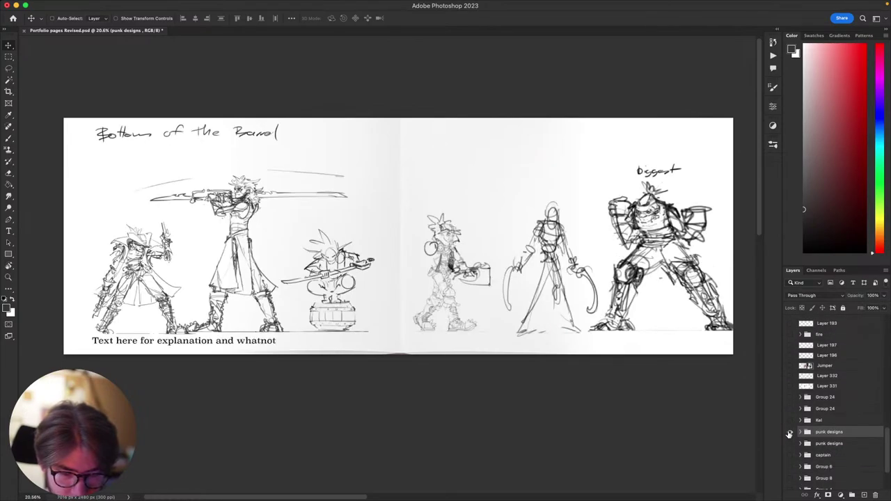
scroll(717, 398, "up", 2)
scroll(418, 284, "up", 3)
scroll(419, 284, "up", 3)
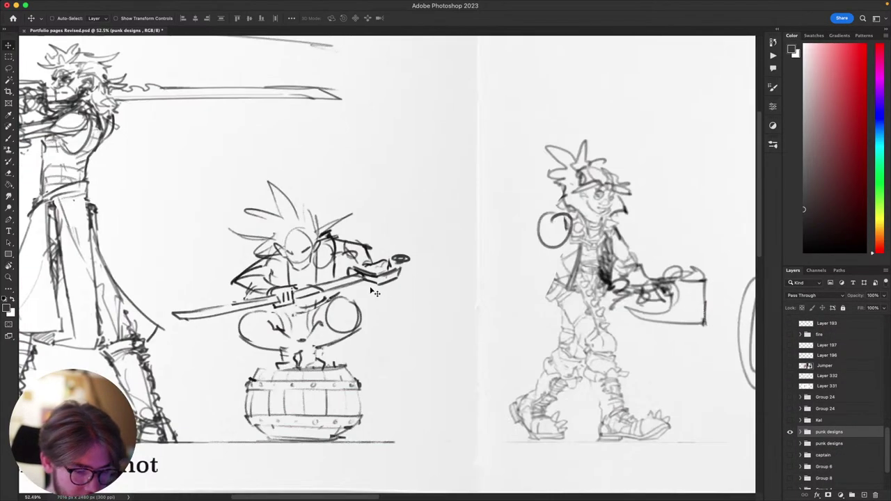
left_click_drag(372, 292, 548, 324)
scroll(548, 325, "down", 3)
- Swap the "punk designs" group for the "Kel" group and examine its coloured running character up close
left_click(790, 432)
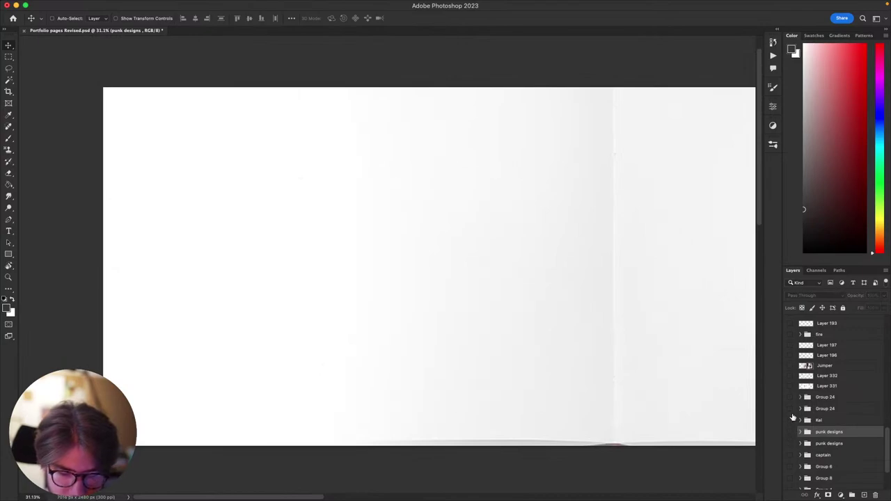
left_click(789, 420)
scroll(362, 312, "right", 5)
scroll(361, 312, "up", 4)
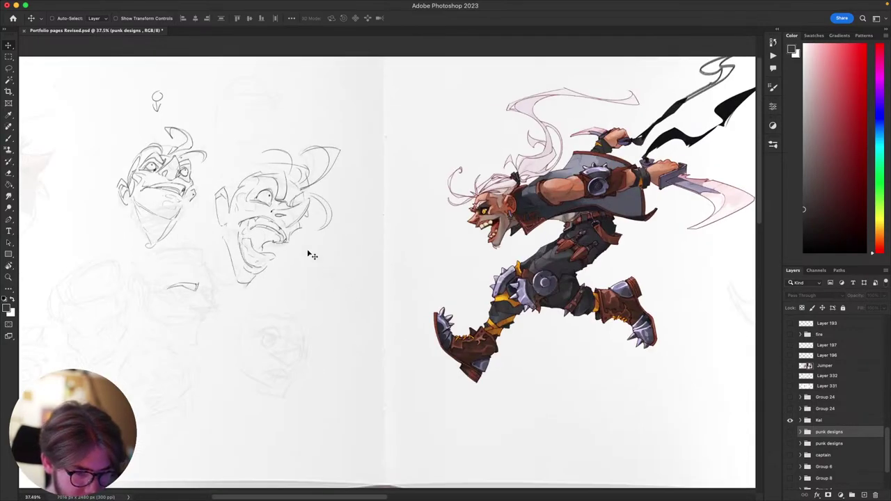
scroll(368, 263, "up", 2)
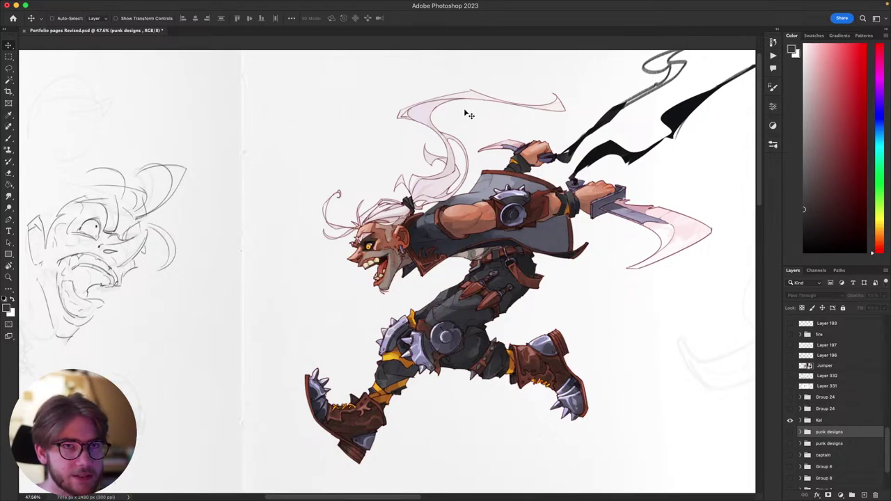
scroll(480, 194, "right", 3)
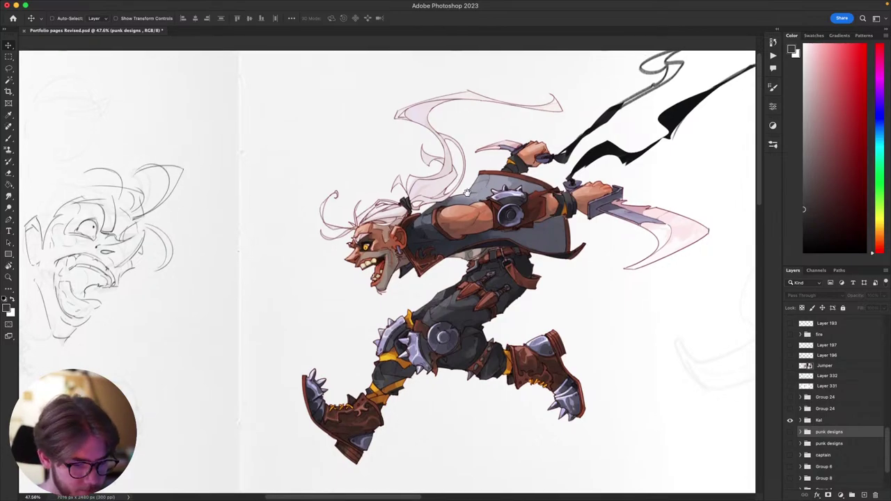
scroll(462, 197, "right", 5)
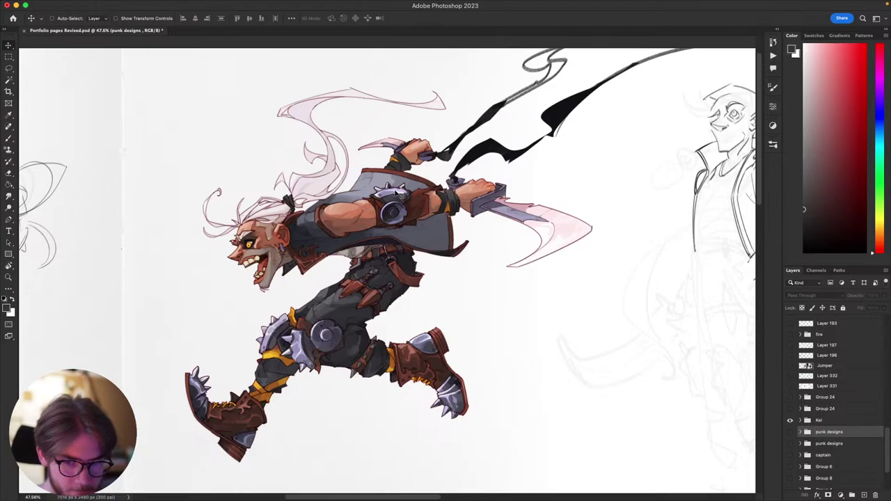
- Look over the "Kel" running figure, hide that group, and briefly show the "Circ ships" and "Cousins" groups for comparison
mouse_move(396, 198)
left_mouse_down()
mouse_move(549, 194)
mouse_move(535, 205)
mouse_move(579, 195)
mouse_move(575, 186)
mouse_move(631, 182)
left_mouse_up()
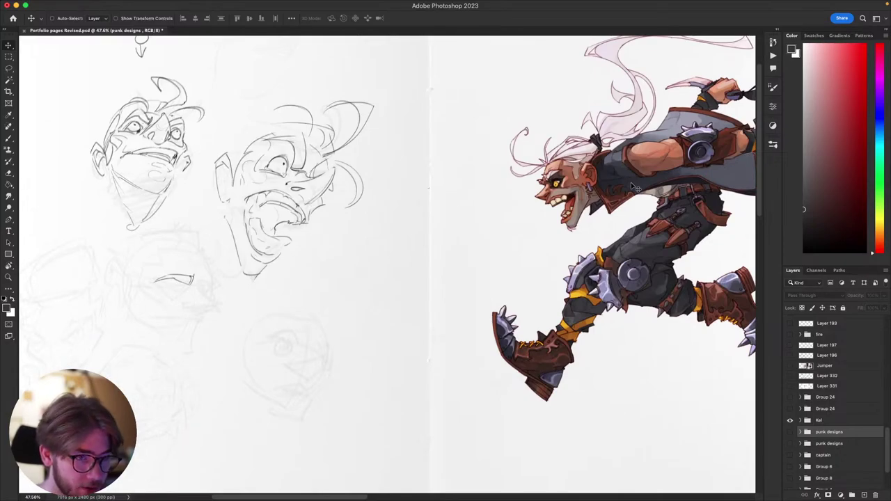
left_click_drag(631, 182, 488, 187)
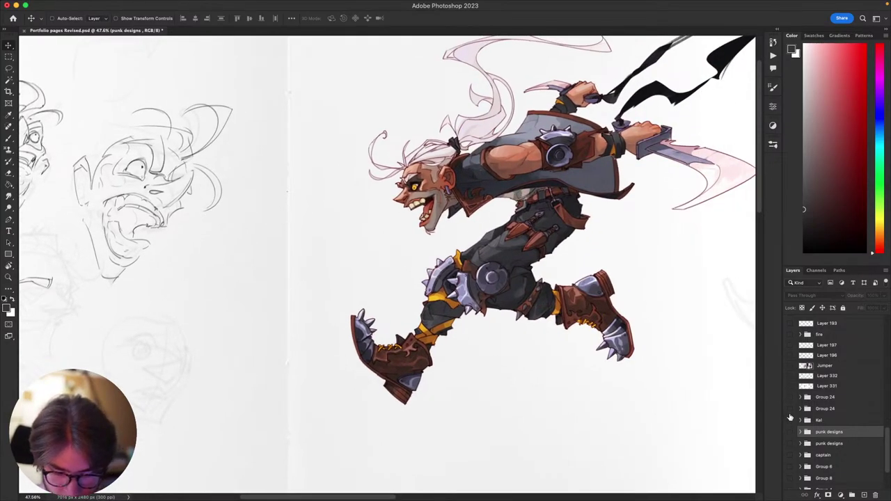
left_click(789, 420)
scroll(794, 411, "up", 5)
left_click(790, 382)
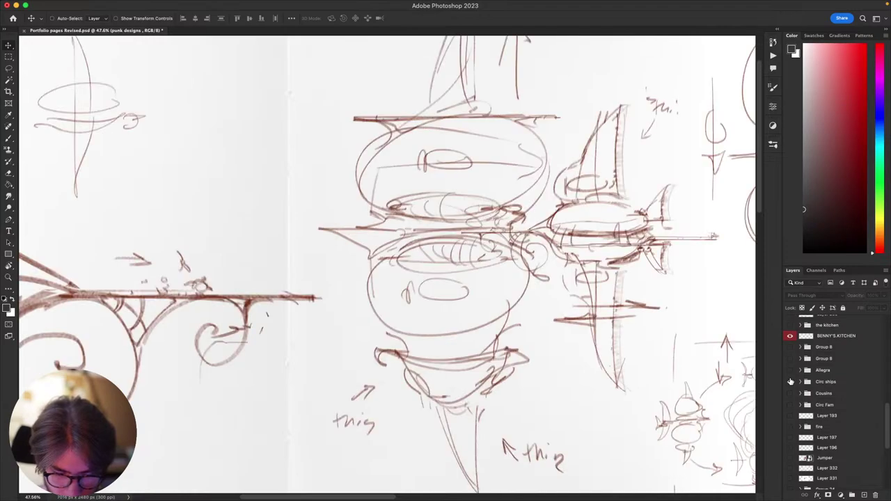
left_click(790, 382)
left_click(791, 393)
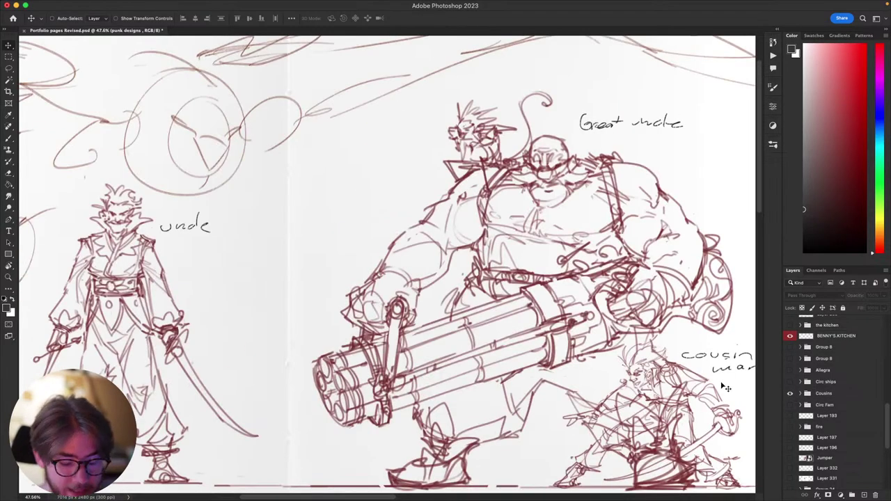
left_click(791, 393)
- Bring back the "punk designs" group holding the "Bottom of the Barrel" line-up, after previewing the second group of that name
scroll(793, 398, "down", 2)
scroll(791, 399, "down", 5)
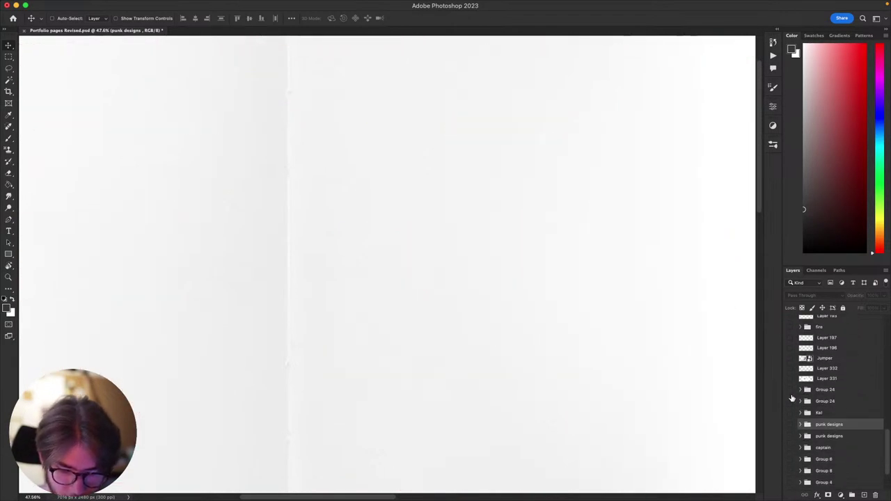
left_click(790, 379)
left_click(790, 389)
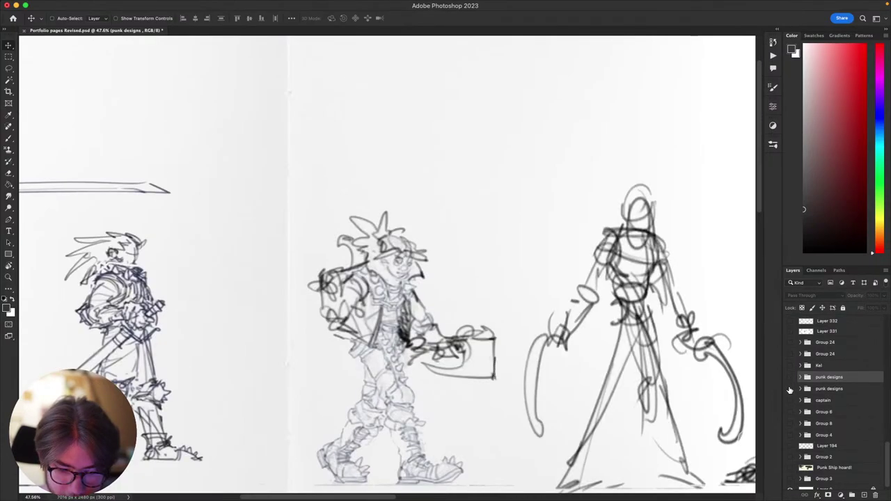
left_click(790, 388)
left_click(790, 378)
left_click_drag(559, 343, 493, 327)
scroll(492, 328, "up", 4)
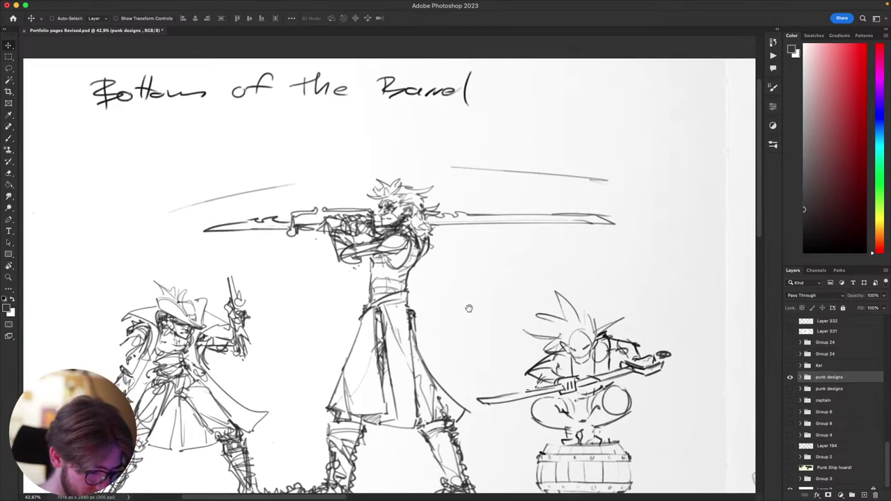
- Rotate the canvas and erase the dark hip detail and upper coat edge of the tall swordsman on the screenshot layer
left_click_drag(407, 315, 412, 317)
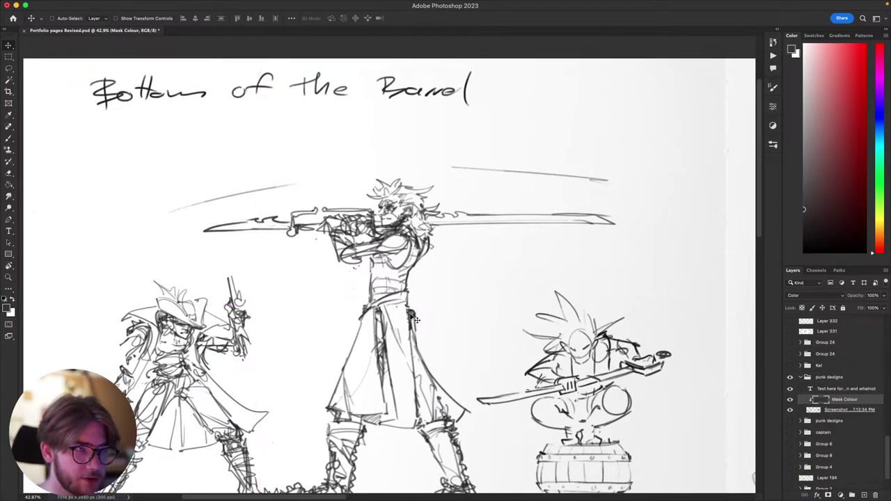
key("r")
left_click_drag(563, 370, 482, 450)
key("e")
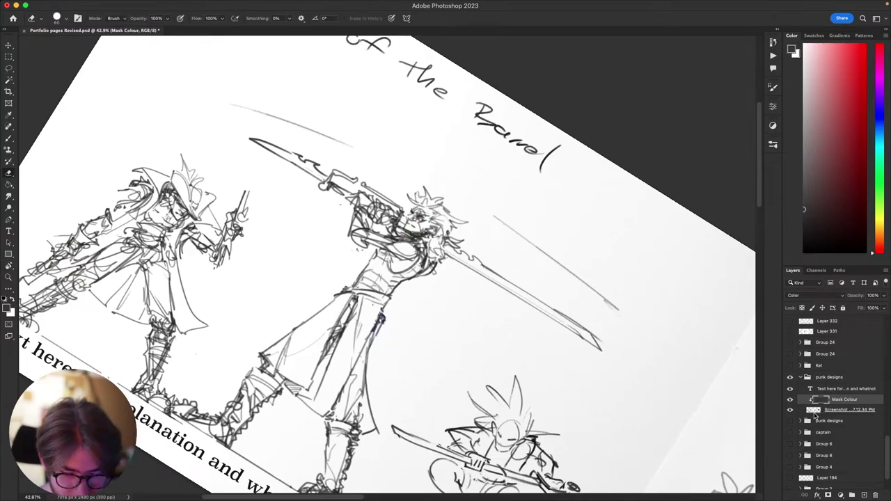
left_click(806, 411)
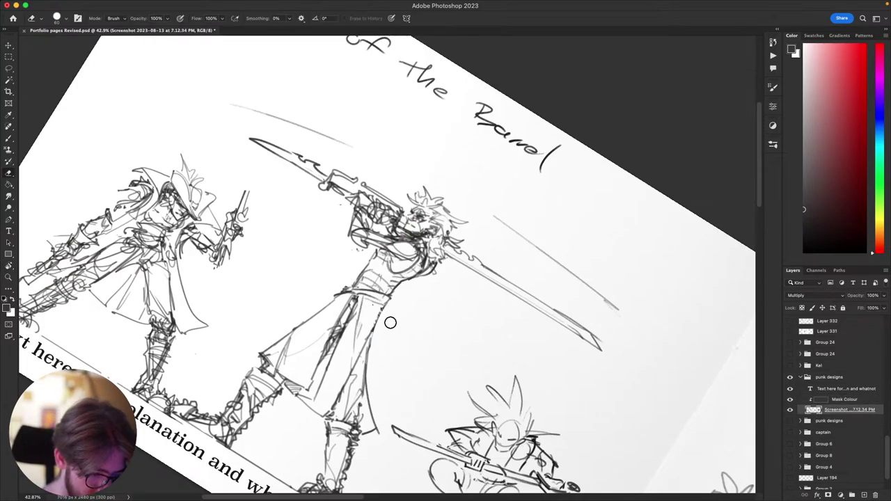
key("b")
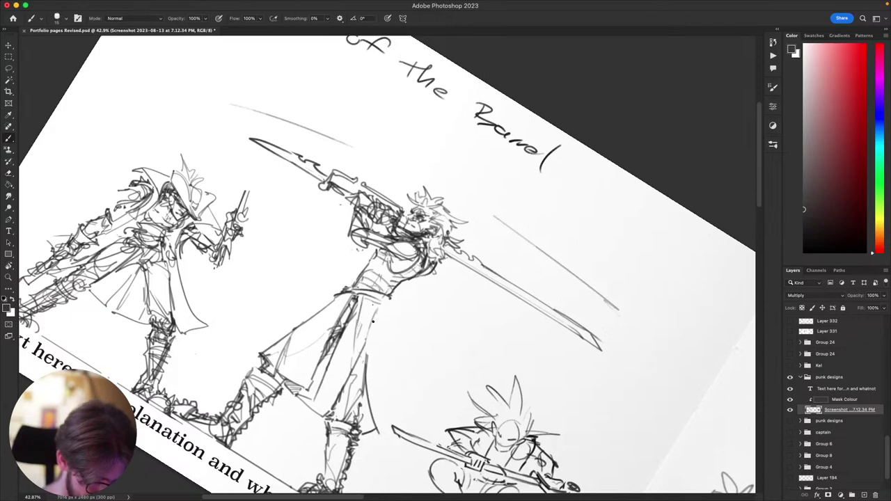
- Try to redraw the outer edge of the tall swordsman's coat as a long flowing curve
left_click_drag(377, 304, 380, 405)
key("super+z")
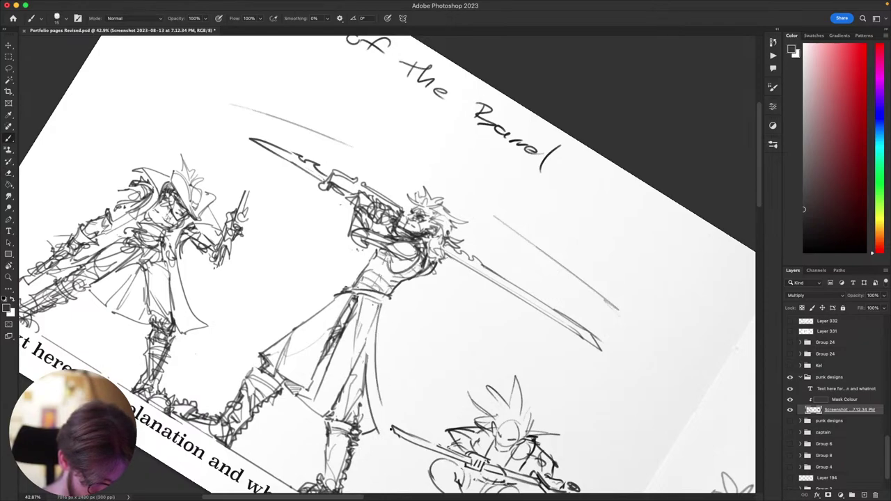
key("super+z")
left_click_drag(381, 305, 383, 376)
left_click_drag(383, 389, 368, 420)
key("super+z")
left_click_drag(367, 344, 360, 416)
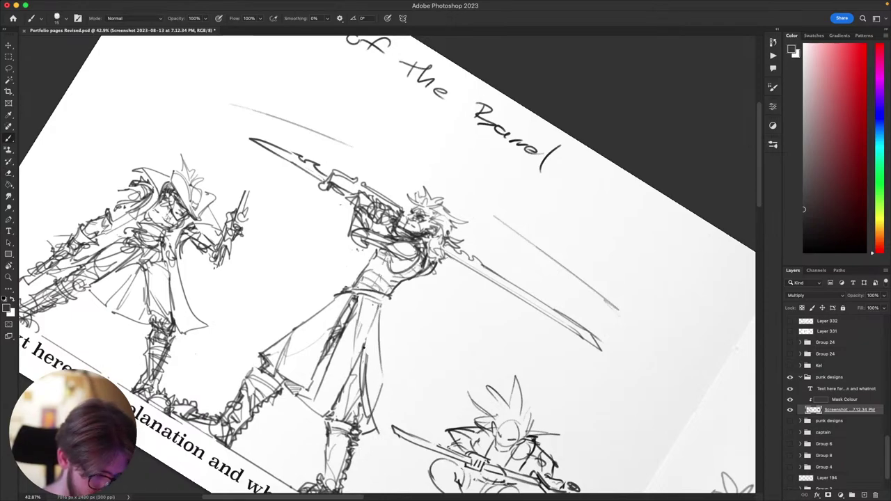
key("Escape")
key("super+z")
key("super+z")
key("super+z")
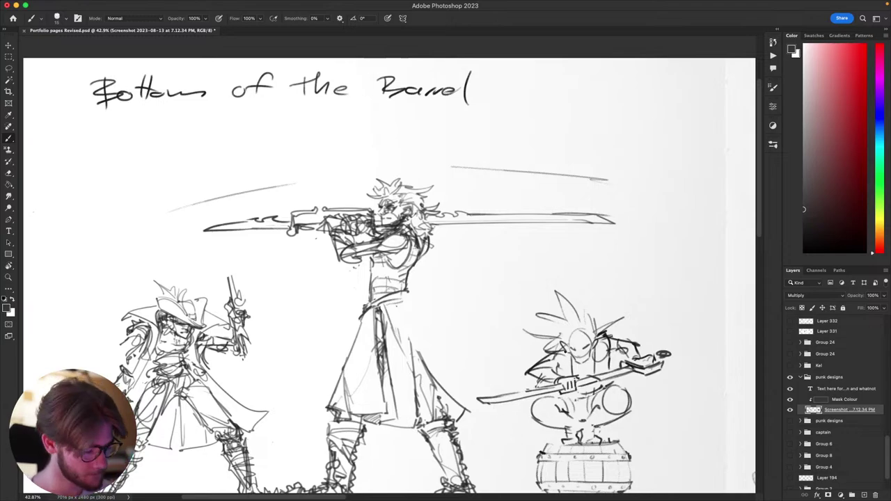
- Nudge a lassoed part of the line-up sketch slightly with Free Transform and clear the selection
mouse_move(663, 390)
left_mouse_down()
mouse_move(616, 363)
mouse_move(584, 297)
left_mouse_up()
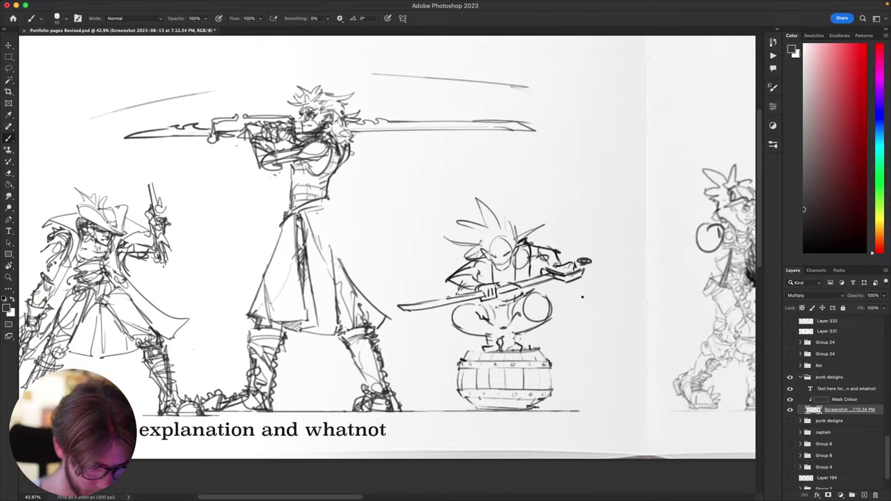
key("super+minus")
key("super+minus")
key("super+minus")
key("super+plus")
left_click_drag(625, 349, 478, 350)
left_click_drag(493, 383, 629, 371)
left_click_drag(490, 332, 492, 349)
key("l")
mouse_move(410, 318)
left_mouse_down()
mouse_move(441, 315)
mouse_move(426, 294)
mouse_move(409, 312)
left_mouse_up()
key("ctrl+t")
left_click_drag(470, 291, 464, 276)
key("Return")
key("super+d")
key("b")
- Delete the two sweeping motion lines above the tall swordsman's blade
left_click_drag(637, 358, 358, 335)
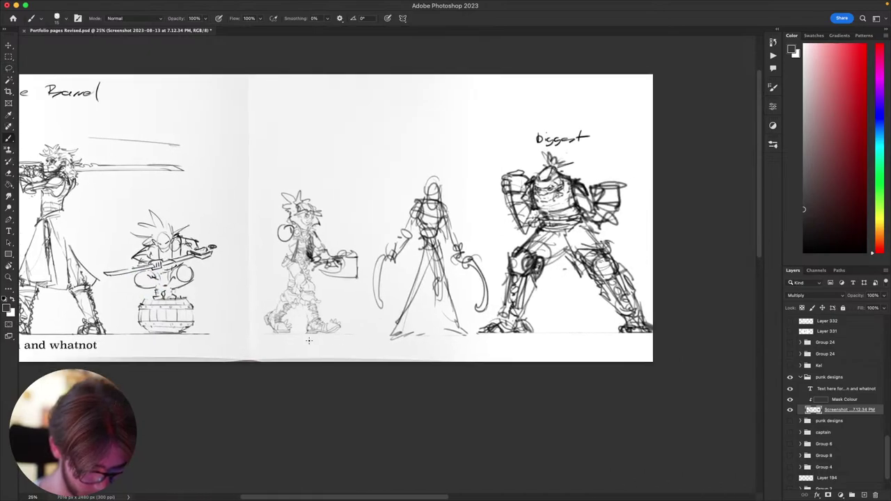
left_click_drag(369, 397, 711, 423)
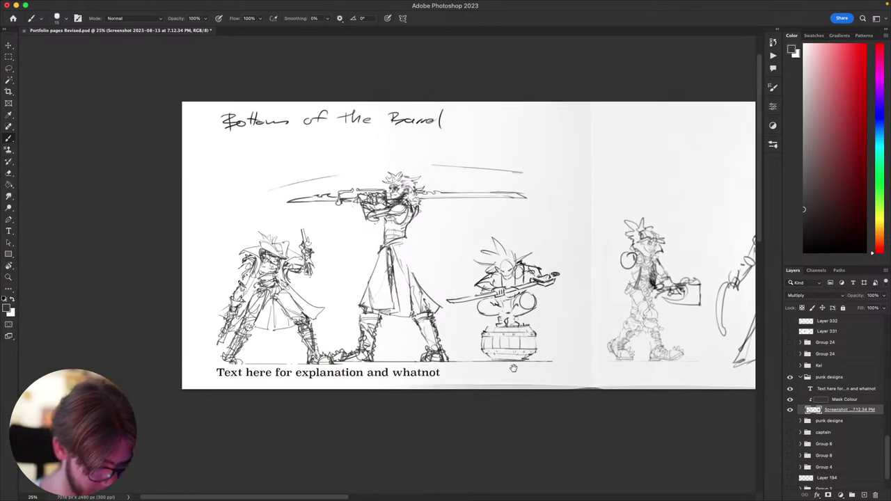
left_click_drag(514, 368, 538, 405)
key("l")
mouse_move(535, 183)
left_mouse_down()
mouse_move(554, 217)
mouse_move(569, 189)
left_mouse_up()
key("Delete")
left_click_drag(376, 196, 399, 205)
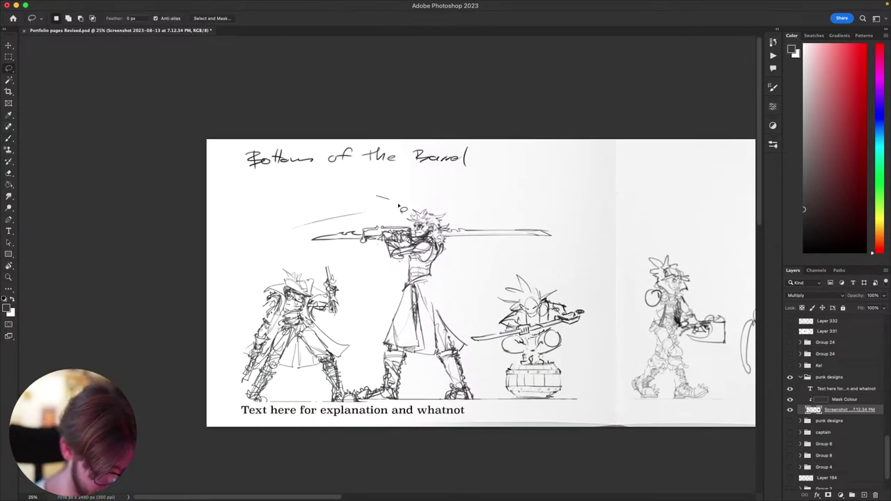
key("ctrl+d")
key("b")
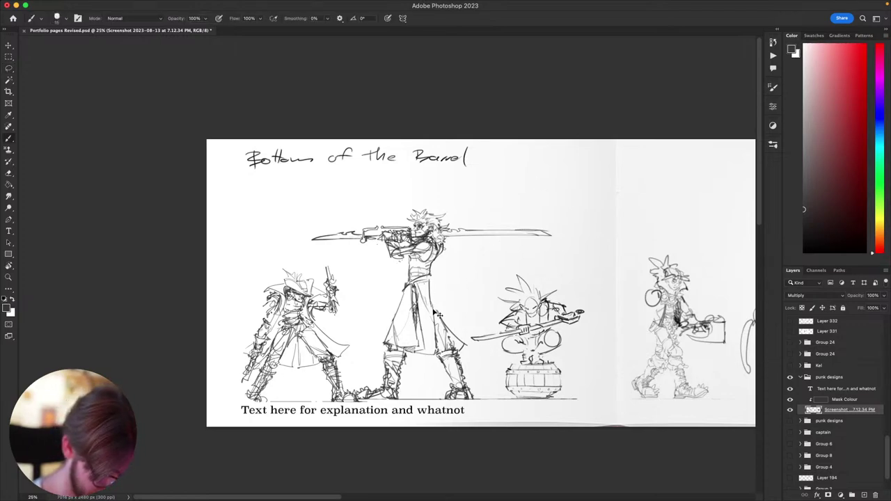
- Redraw the flaring outer edge of the tall swordsman's coat from the hip down to its hem
scroll(450, 254, "down", 2)
scroll(450, 253, "left", 1)
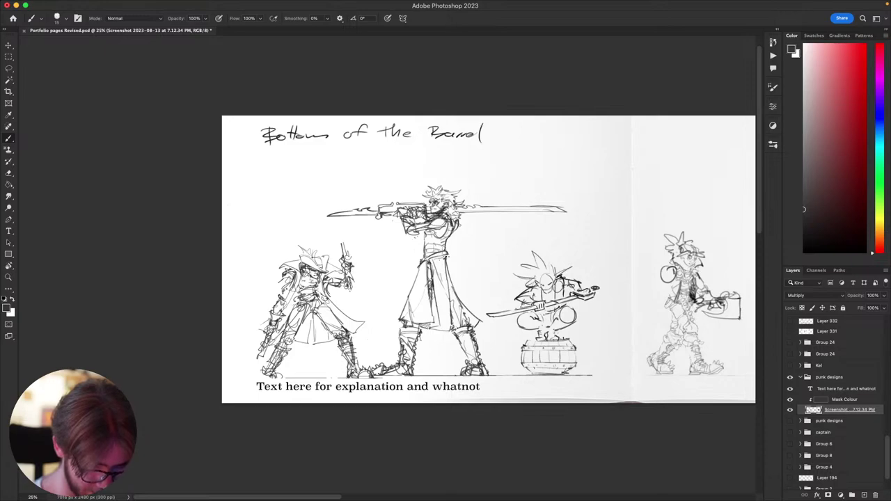
scroll(518, 388, "down", 2)
scroll(518, 388, "left", 2)
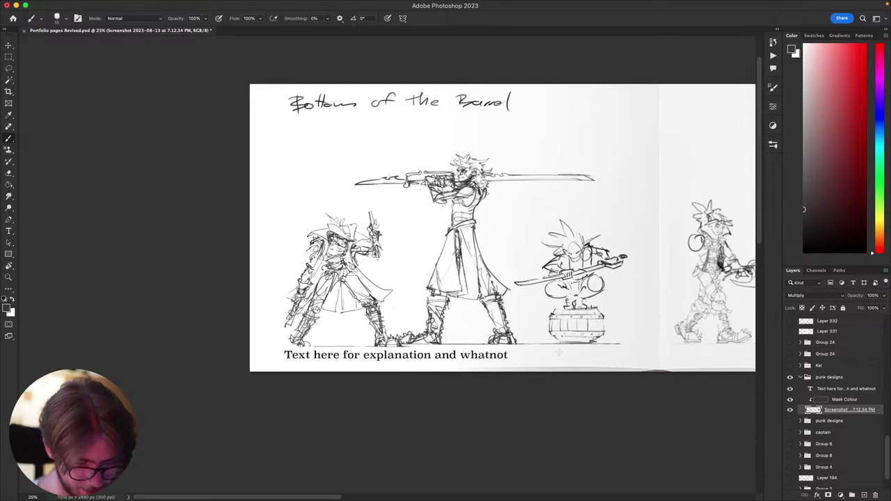
scroll(559, 351, "up", 1)
scroll(559, 351, "right", 1)
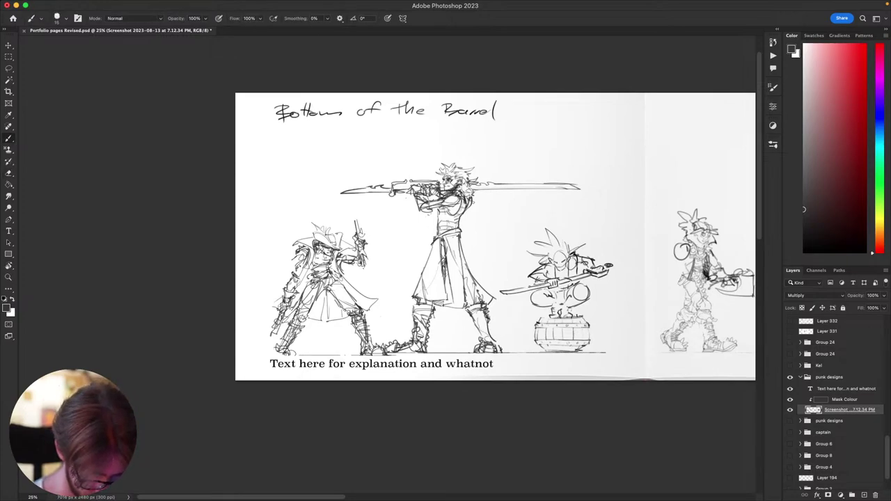
scroll(492, 327, "down", 4)
scroll(491, 327, "left", 5)
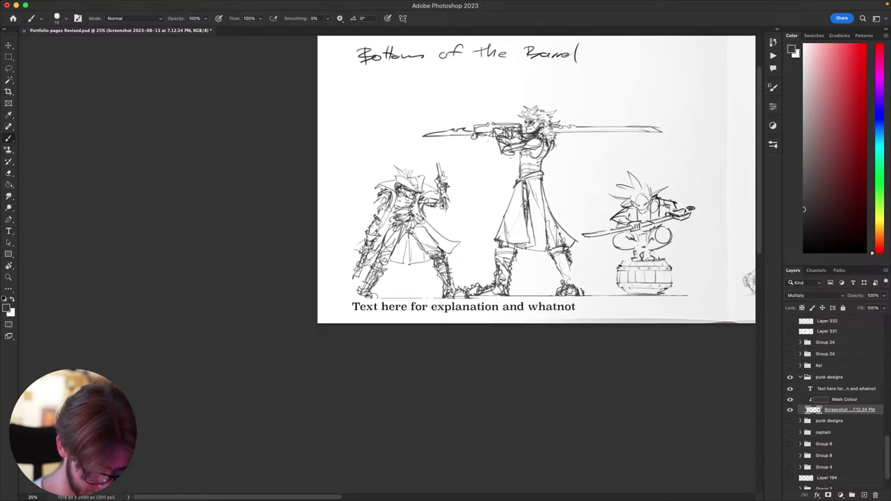
scroll(515, 209, "up", 4)
scroll(515, 209, "right", 3)
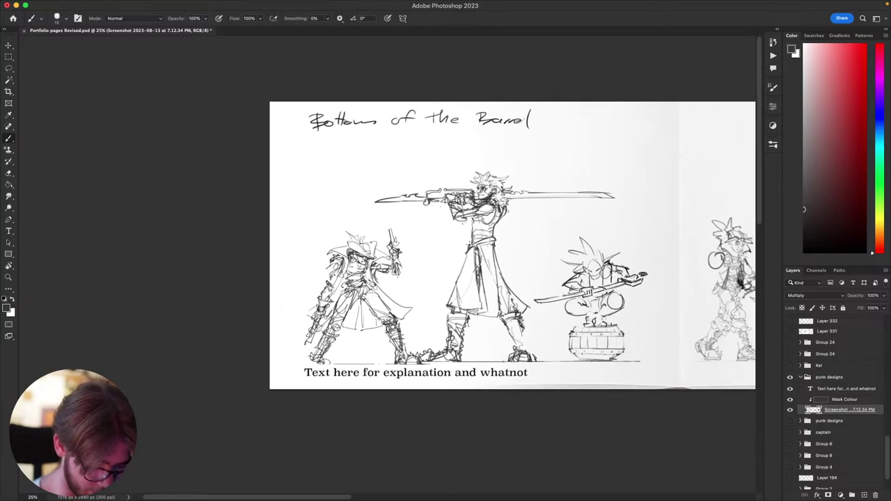
scroll(469, 252, "down", 1)
scroll(469, 252, "left", 1)
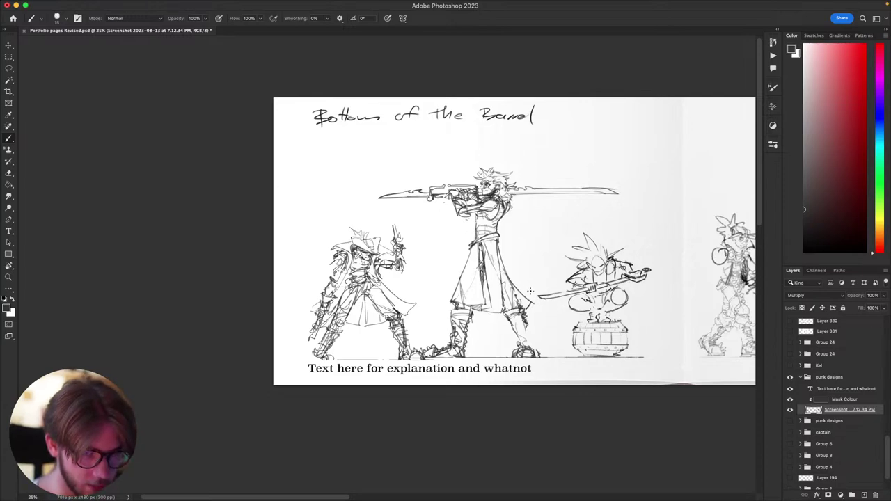
scroll(508, 282, "right", 3)
mouse_move(491, 345)
left_mouse_down()
mouse_move(530, 294)
mouse_move(488, 324)
mouse_move(491, 342)
left_mouse_up()
scroll(490, 343, "up", 2)
scroll(490, 343, "left", 2)
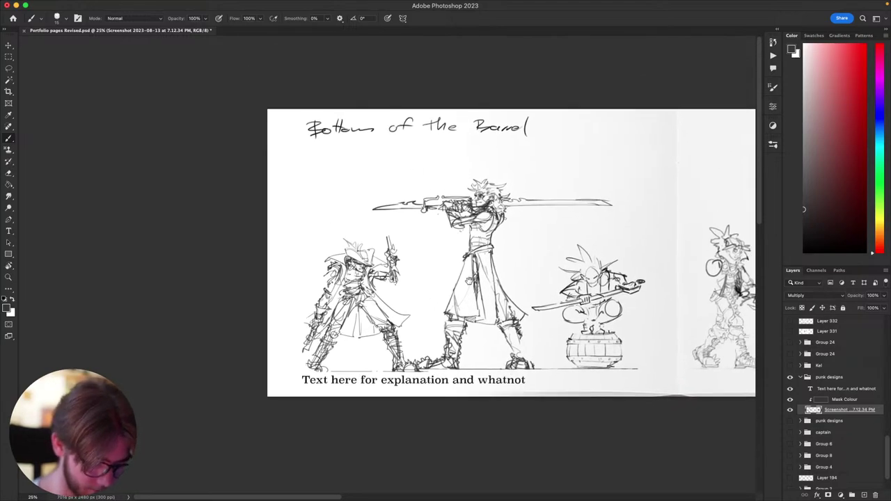
- Draw a long cloth panel with a straight hem hanging between the tall swordsman's legs
key("e")
key("b")
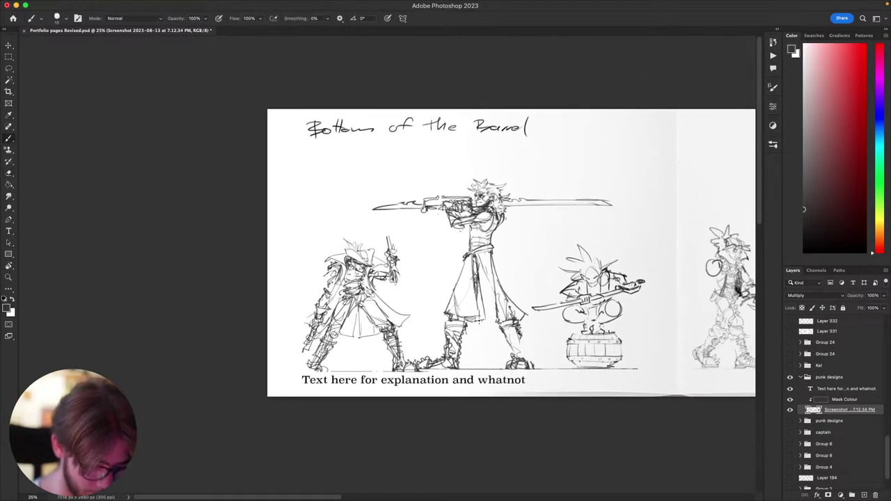
key("e")
key("b")
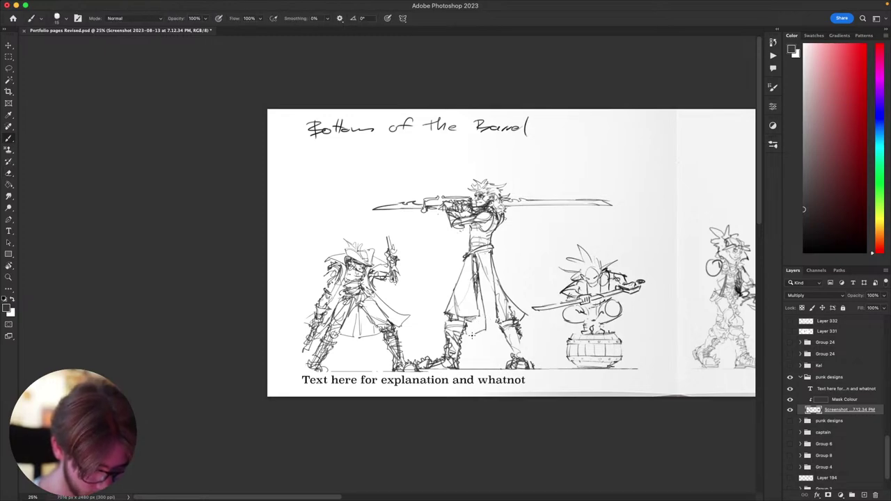
left_click_drag(473, 335, 494, 336)
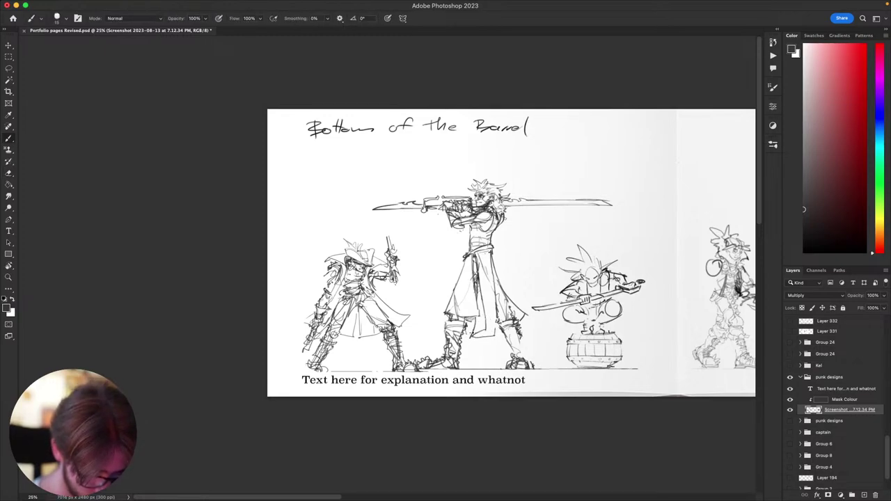
scroll(477, 324, "up", 2)
- Erase the rough front hem of the tall swordsman's coat beside the hanging panel and redraw it cleaner
key("e")
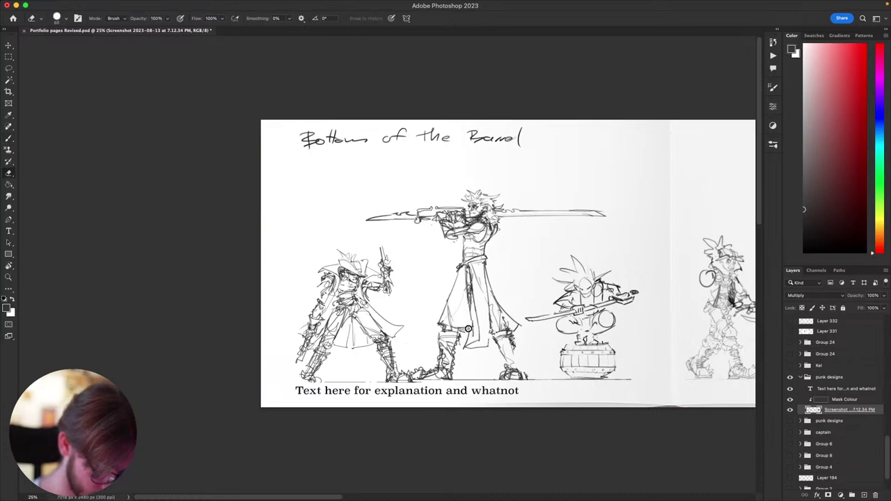
mouse_move(465, 329)
left_mouse_down()
mouse_move(439, 325)
mouse_move(464, 332)
mouse_move(428, 342)
mouse_move(441, 320)
left_mouse_up()
key("b")
key("e")
key("b")
key("super+z")
- Darken the inside fold at the coat's trailing corner and sketch the back hem between the tall swordsman's legs
mouse_move(528, 375)
left_mouse_down()
mouse_move(556, 239)
mouse_move(455, 209)
mouse_move(481, 347)
left_mouse_up()
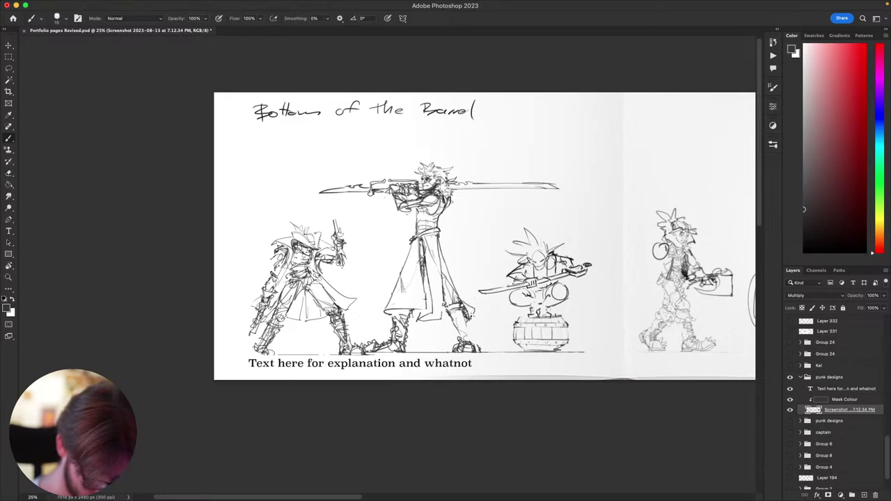
left_click_drag(471, 313, 439, 322)
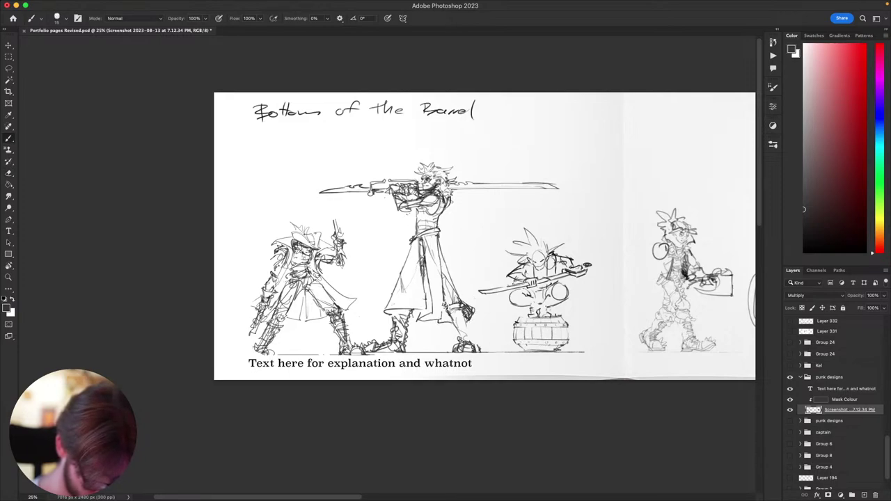
scroll(432, 278, "left", 5)
scroll(432, 278, "down", 3)
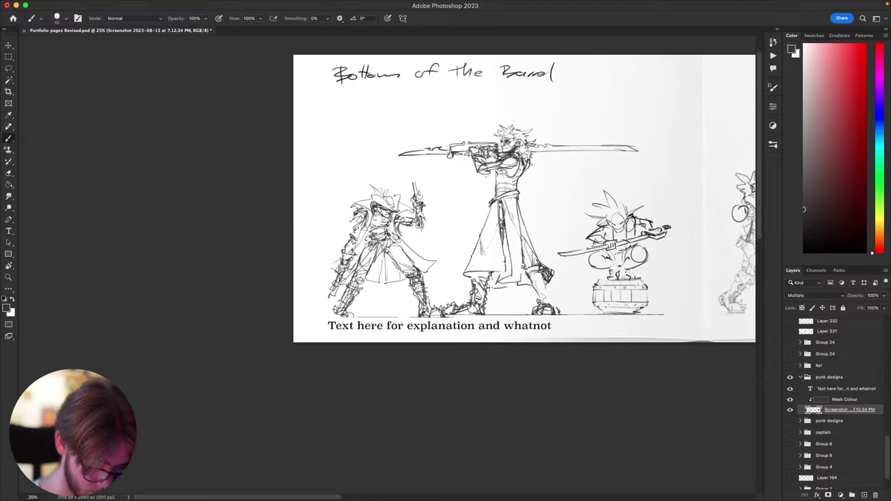
- Check how the whole line-up reads at thumbnail size, and return to the swordsman's side of the spread
key("super+minus")
key("super+minus")
key("super+minus")
key("super+minus")
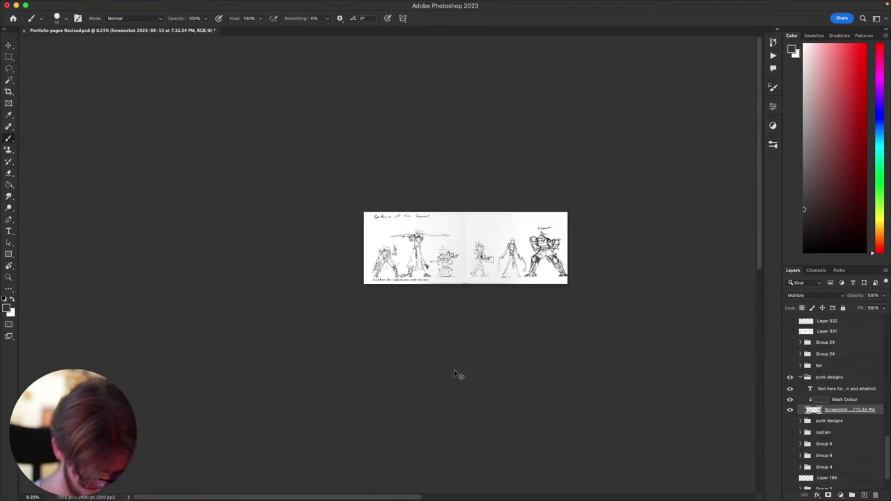
key("super+plus")
key("super+plus")
key("super+plus")
key("super+plus")
left_click_drag(614, 362, 562, 379)
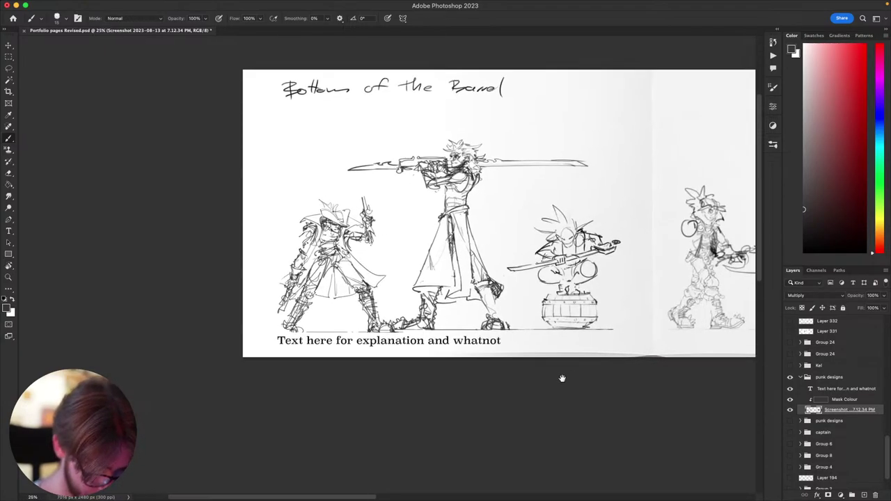
- Review the three characters at the start of the line-up and their spacing against the neighbouring figures
scroll(563, 378, "right", 3)
scroll(576, 344, "down", 1)
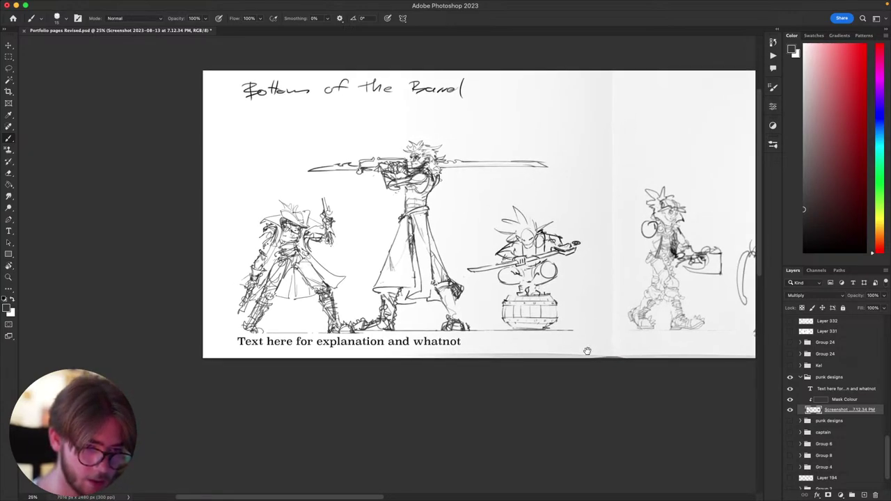
scroll(586, 352, "right", 3)
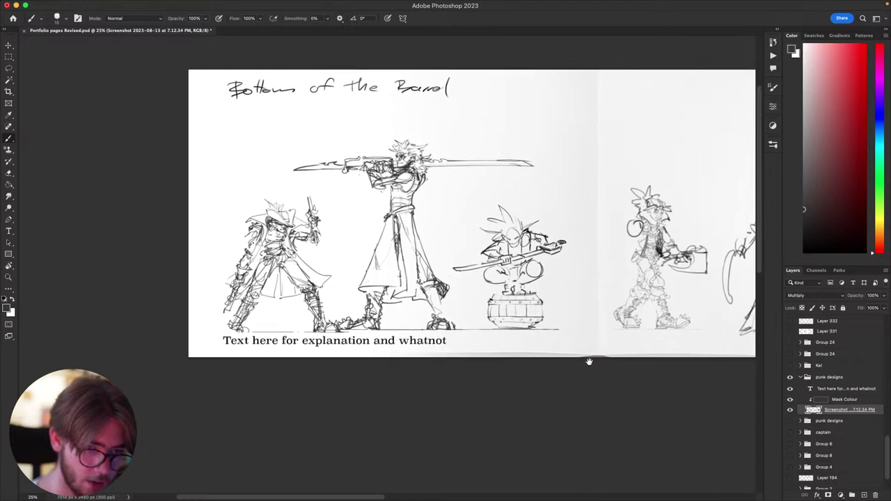
scroll(581, 365, "left", 2)
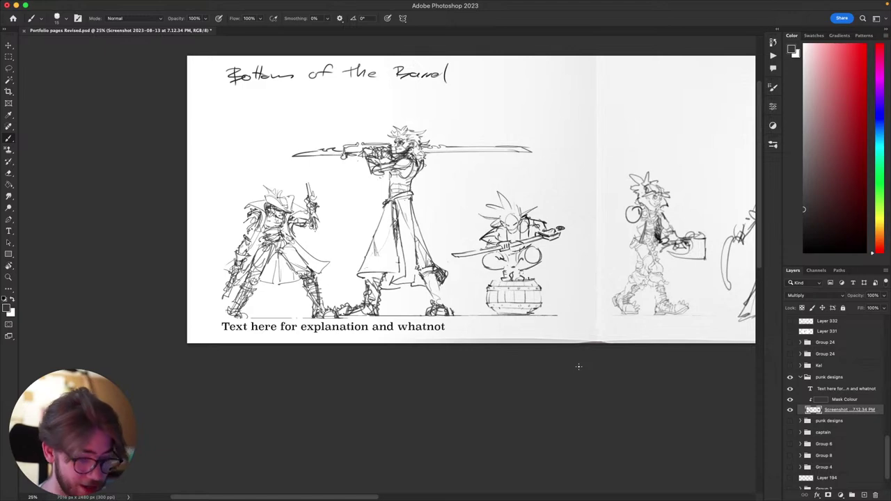
left_click_drag(579, 367, 526, 387)
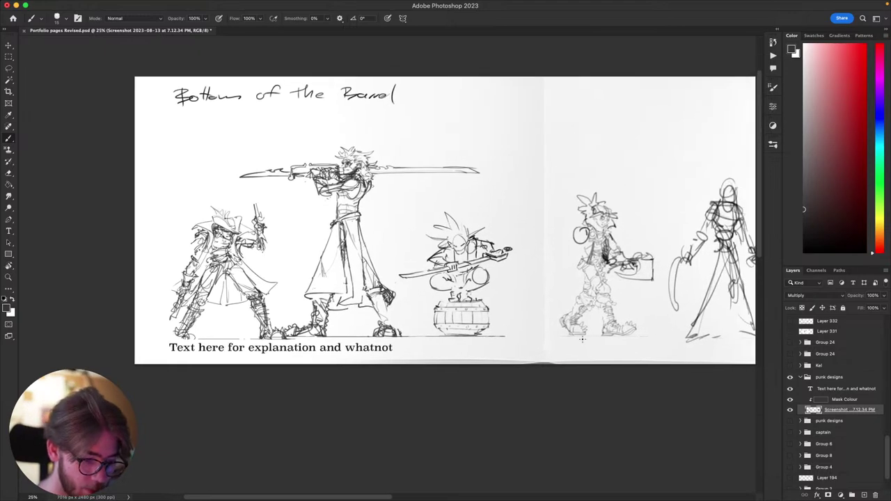
left_click_drag(595, 386, 625, 391)
- Rework the tall swordsman's coat hem and trailing corner into a simpler, continuous flared edge above the boots
key("e")
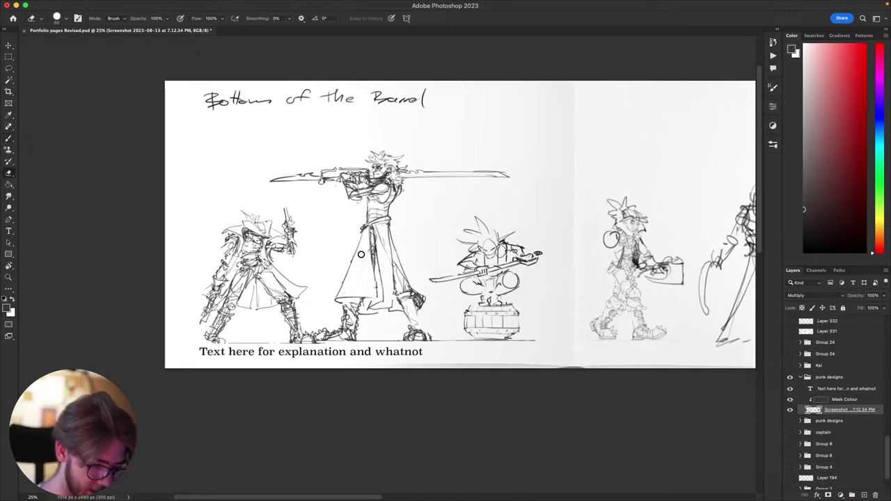
key("b")
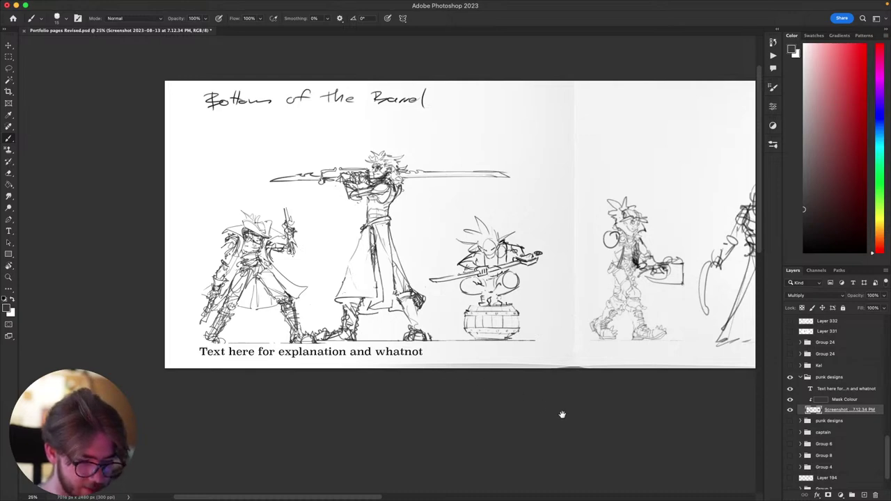
left_click_drag(564, 415, 639, 394)
left_click_drag(547, 359, 440, 411)
scroll(713, 392, "left", 5)
scroll(713, 392, "down", 1)
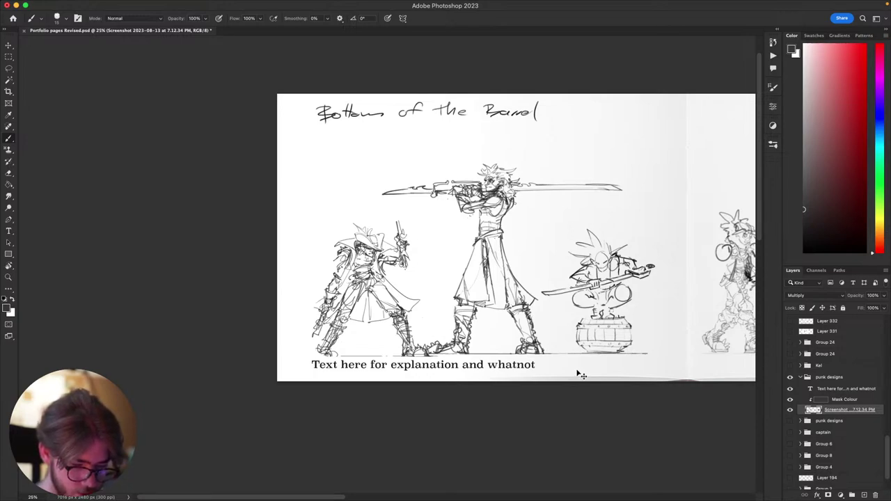
- Sketch a short scabbard crossing behind the tall swordsman's waist, its ends sticking out on both sides
scroll(575, 370, "up", 2)
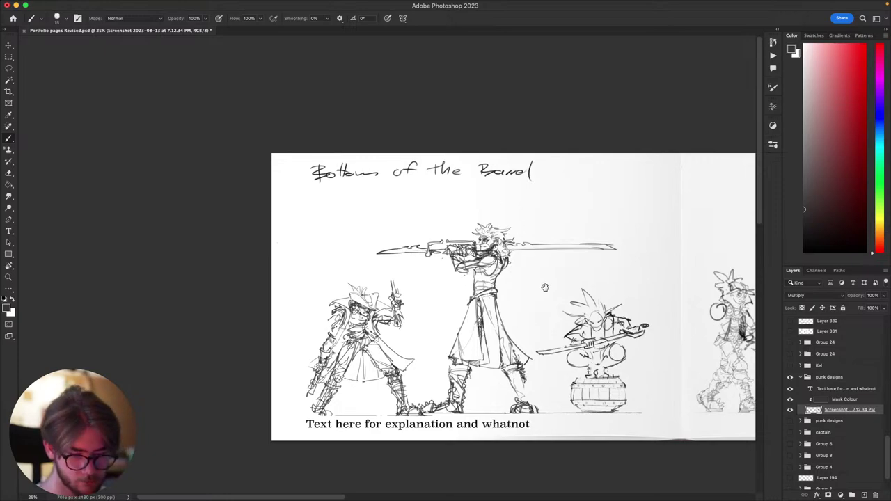
scroll(566, 383, "down", 3)
left_click_drag(573, 338, 597, 375)
scroll(597, 374, "up", 2)
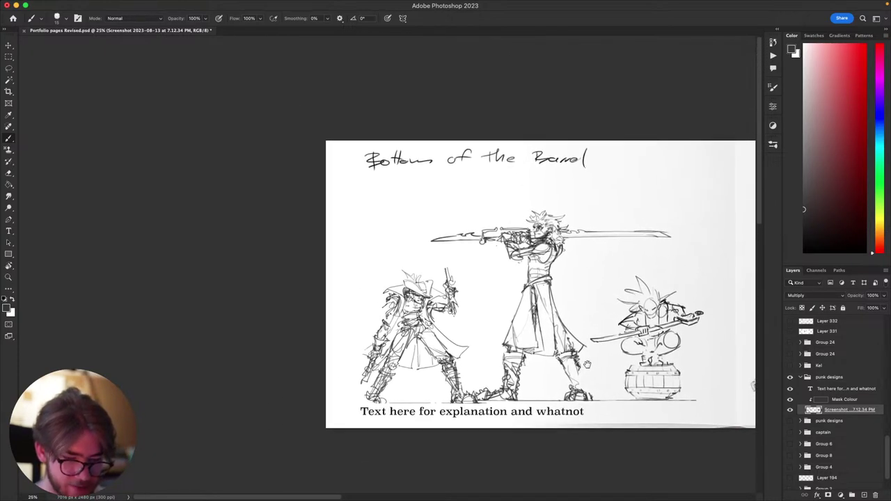
scroll(592, 371, "down", 2)
scroll(588, 367, "up", 2)
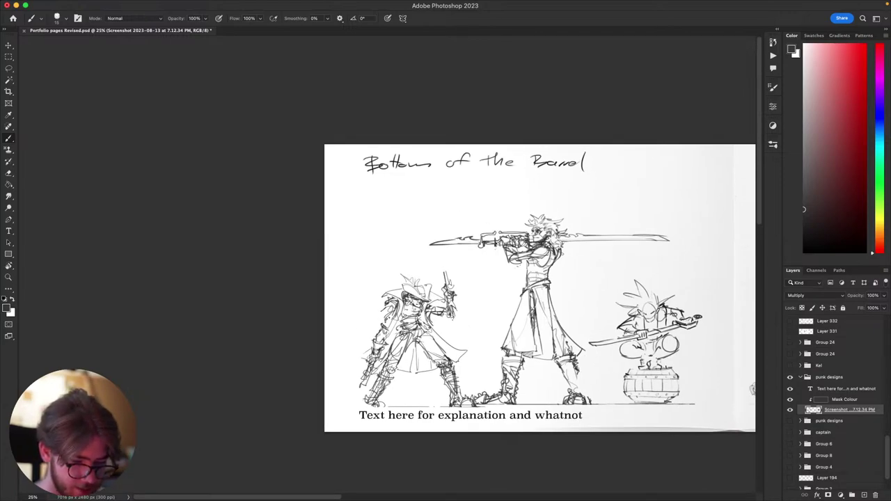
left_click_drag(609, 301, 616, 297)
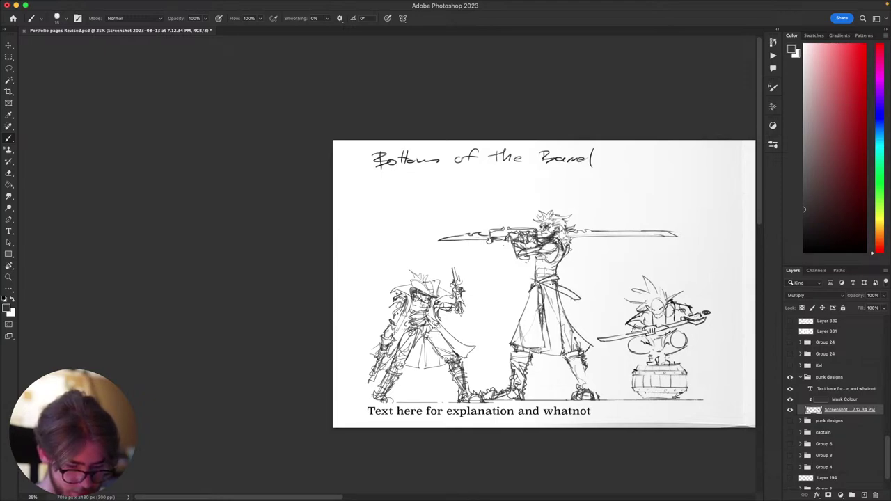
scroll(580, 296, "down", 1)
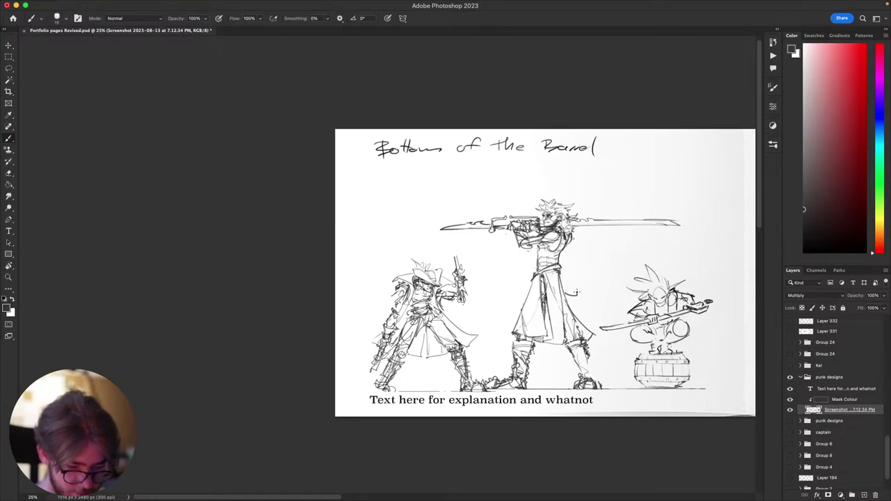
- Draw a long curved line below the tall swordsman's waist, sweeping back toward the barrel character, as a second sword's edge
key("r")
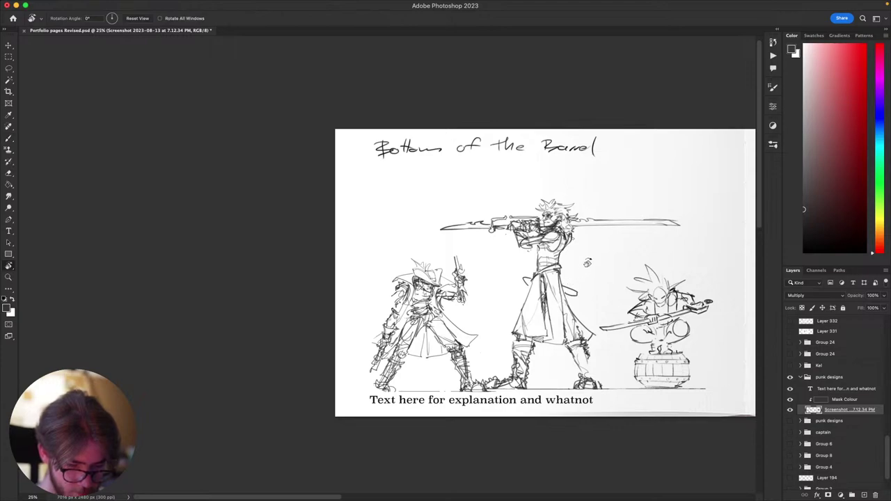
left_click_drag(599, 252, 511, 436)
key("b")
mouse_move(472, 386)
left_mouse_down()
mouse_move(474, 305)
mouse_move(481, 349)
mouse_move(473, 337)
left_mouse_up()
key("super+z")
key("super+z")
key("super+z")
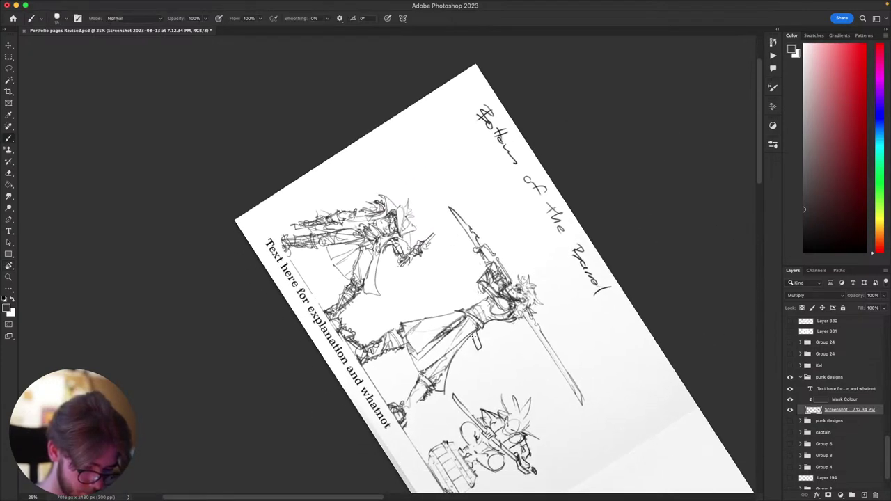
key("super+z")
left_click_drag(452, 282, 487, 404)
key("Escape")
left_click_drag(598, 336, 568, 380)
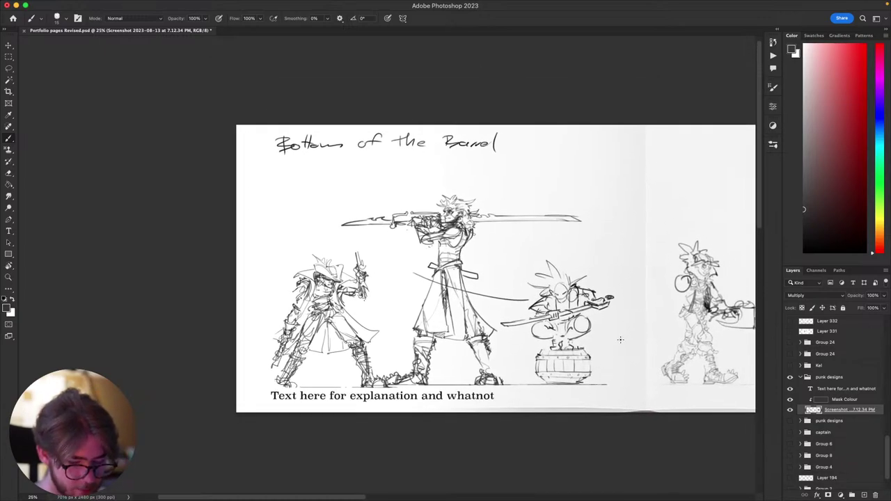
left_click_drag(609, 338, 640, 359)
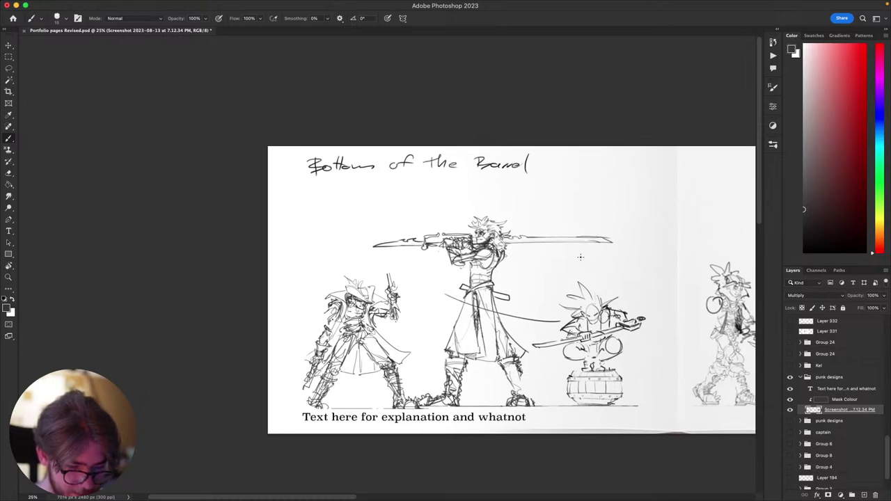
- Trim the front end of the long curved sword line and cap it with a short stroke at the coat's front
key("w")
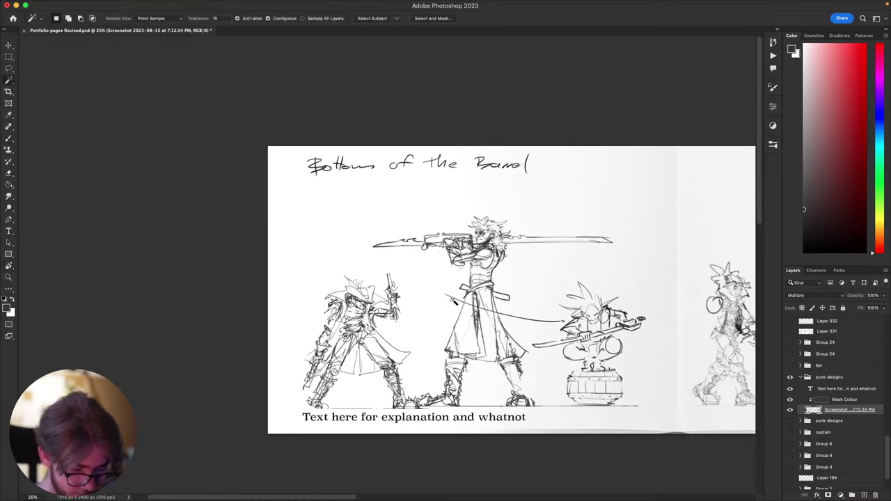
key("e")
key("b")
left_click_drag(459, 299, 453, 311)
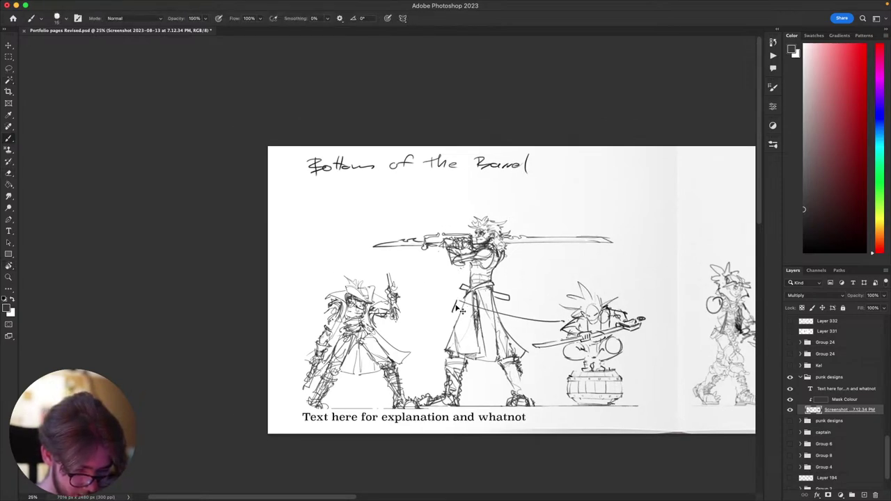
- Draw a parallel curved line along the second sword's edge to give the blade its width
key("r")
mouse_move(447, 241)
left_mouse_down()
mouse_move(433, 292)
mouse_move(411, 300)
left_mouse_up()
mouse_move(411, 300)
left_mouse_down()
mouse_move(436, 288)
mouse_move(505, 208)
left_mouse_up()
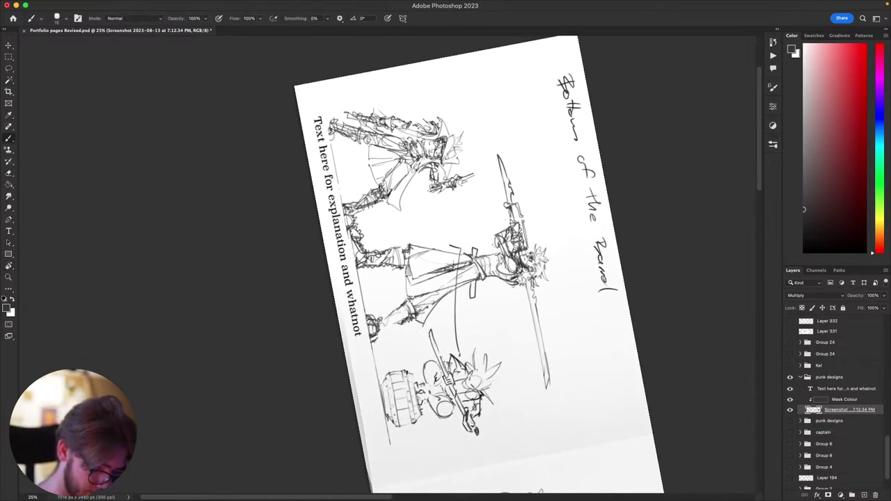
left_click_drag(453, 249, 450, 346)
key("super+z")
mouse_move(452, 249)
left_mouse_down()
mouse_move(450, 335)
mouse_move(459, 357)
left_mouse_up()
key("r")
key("e")
key("b")
key("Escape")
- Select the character sitting on the barrel and move it up above the line-up, clearing the spot beside the swordsman
scroll(457, 399, "up", 5)
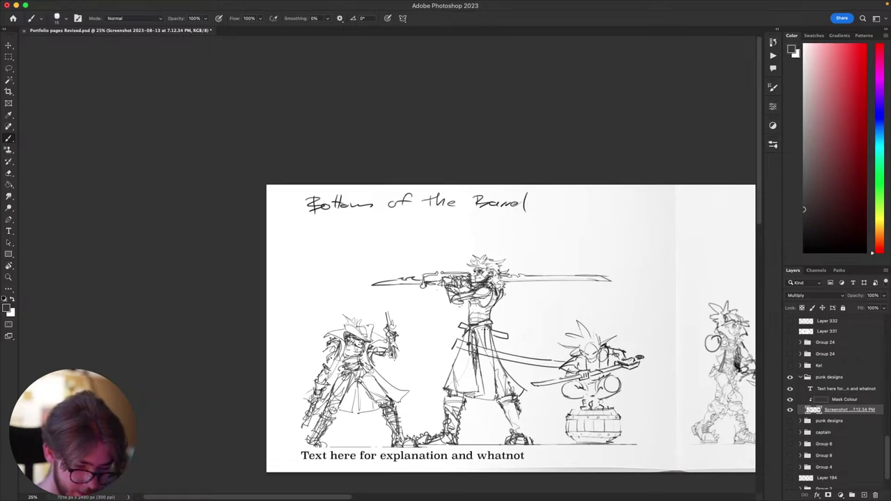
scroll(515, 324, "down", 5)
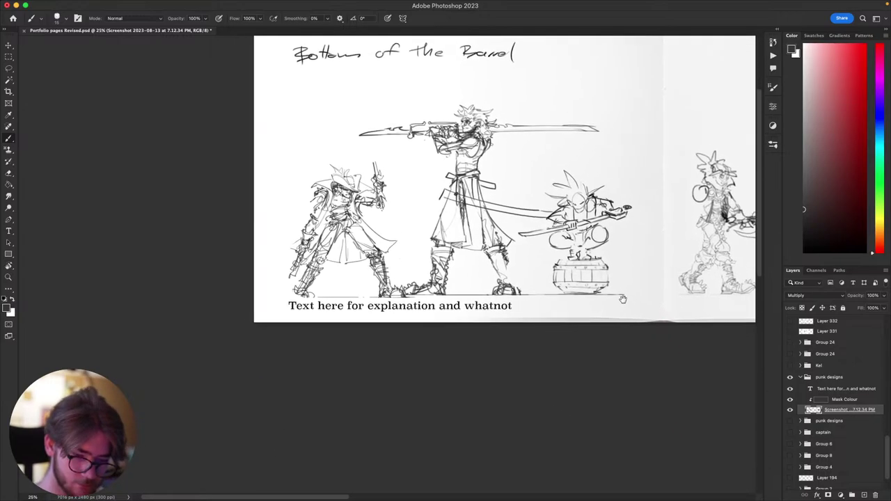
left_click_drag(563, 295, 627, 365)
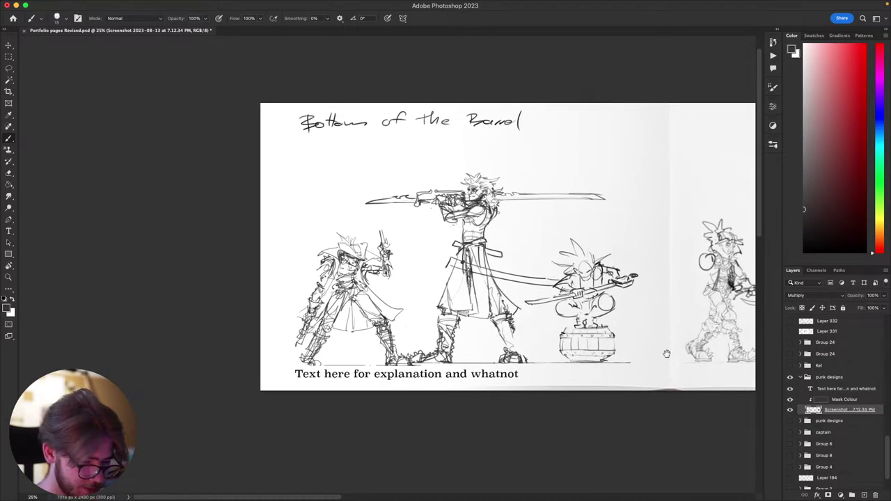
mouse_move(607, 403)
left_mouse_down()
mouse_move(644, 379)
mouse_move(568, 407)
mouse_move(509, 452)
mouse_move(565, 406)
mouse_move(541, 420)
mouse_move(511, 393)
left_mouse_up()
key("l")
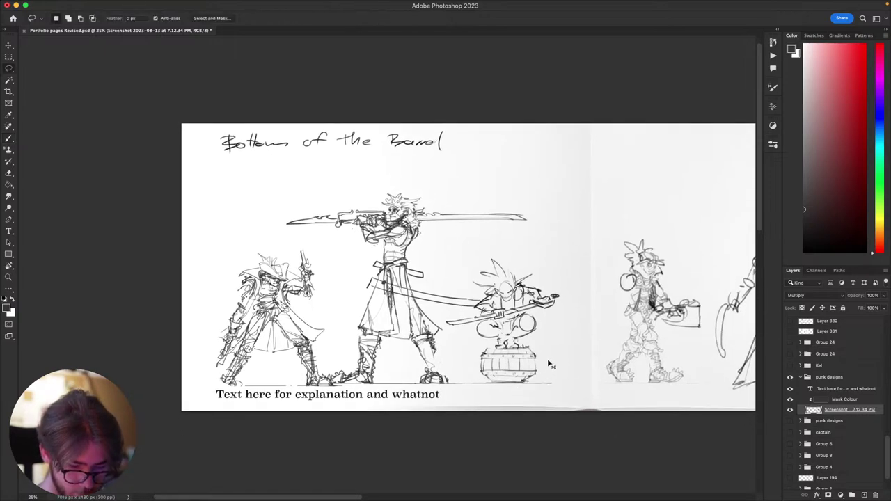
mouse_move(557, 361)
left_mouse_down()
mouse_move(567, 384)
mouse_move(453, 390)
mouse_move(394, 332)
mouse_move(432, 315)
mouse_move(428, 295)
mouse_move(537, 314)
mouse_move(515, 359)
left_mouse_up()
key("v")
mouse_move(487, 317)
left_mouse_down()
mouse_move(588, 161)
mouse_move(552, 188)
left_mouse_up()
key("super+d")
- Select the walking character carrying the box and move it into the gap beside the tall swordsman
key("l")
mouse_move(634, 283)
left_mouse_down()
mouse_move(581, 258)
mouse_move(572, 376)
mouse_move(514, 251)
mouse_move(596, 229)
left_mouse_up()
key("v")
mouse_move(515, 313)
left_mouse_down()
mouse_move(466, 332)
mouse_move(387, 315)
left_mouse_up()
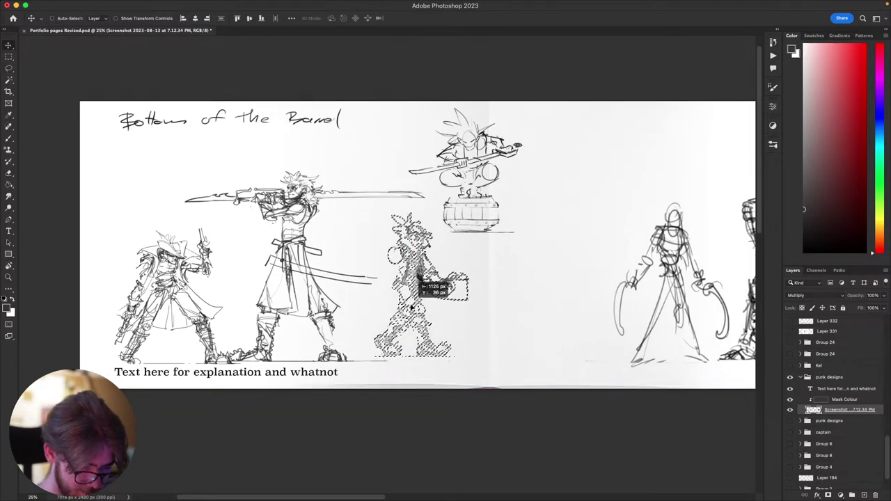
key("ctrl+d")
- Select the barrel character and place it on the ground line of the second page, beside the thin figure with curved blades
key("b")
left_click_drag(454, 278, 502, 309)
key("l")
mouse_move(592, 249)
left_mouse_down()
mouse_move(478, 226)
mouse_move(590, 160)
mouse_move(586, 241)
left_mouse_up()
key("v")
mouse_move(553, 294)
left_mouse_down()
mouse_move(513, 289)
mouse_move(498, 277)
left_mouse_up()
mouse_move(490, 213)
left_mouse_down()
mouse_move(554, 331)
mouse_move(579, 342)
left_mouse_up()
key("ctrl+d")
- Check how the rearranged line-up reads across the whole two-page spread
key("ctrl+minus")
key("ctrl+minus")
key("ctrl+minus")
key("ctrl+minus")
key("ctrl+minus")
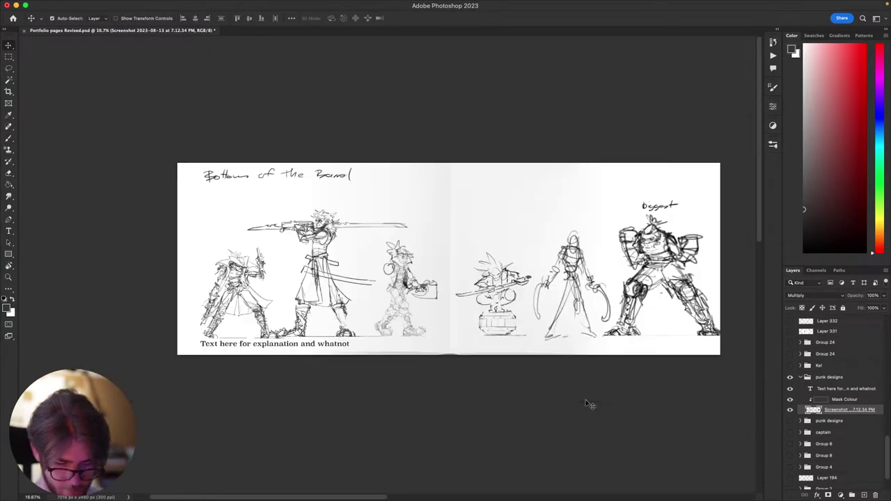
key("ctrl+plus")
key("ctrl+plus")
key("ctrl+plus")
key("ctrl+plus")
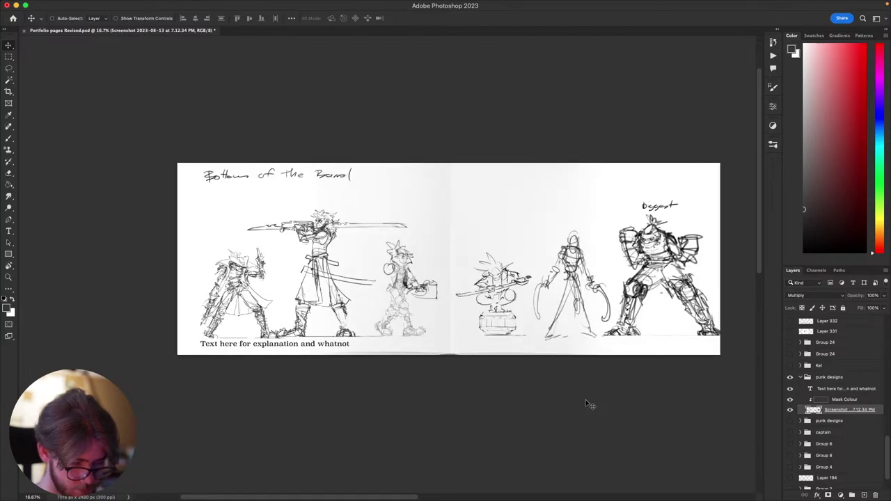
- Erase the rough front end and tip of the swordsman's lower sword and redraw the blade with a pointed, curved tip
key("b")
scroll(514, 362, "left", 3)
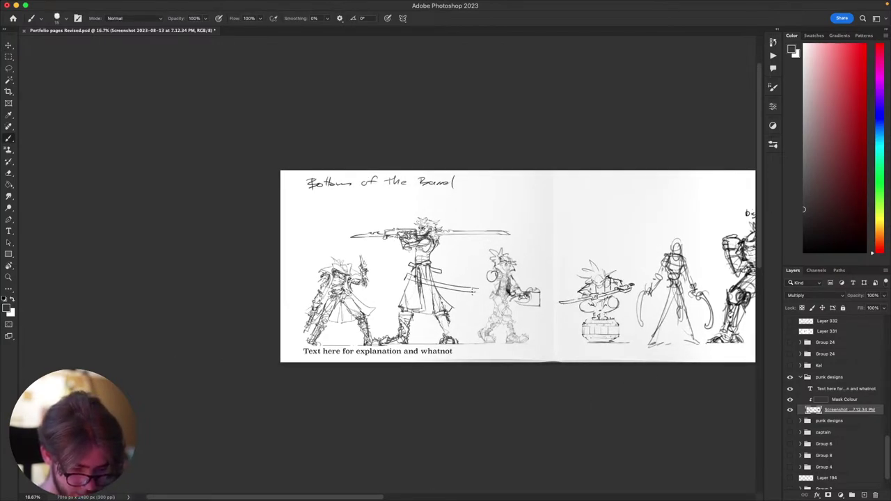
left_click_drag(473, 291, 478, 290)
key("r")
mouse_move(597, 294)
left_mouse_down()
mouse_move(462, 392)
mouse_move(381, 350)
left_mouse_up()
left_click_drag(433, 344, 506, 333)
key("e")
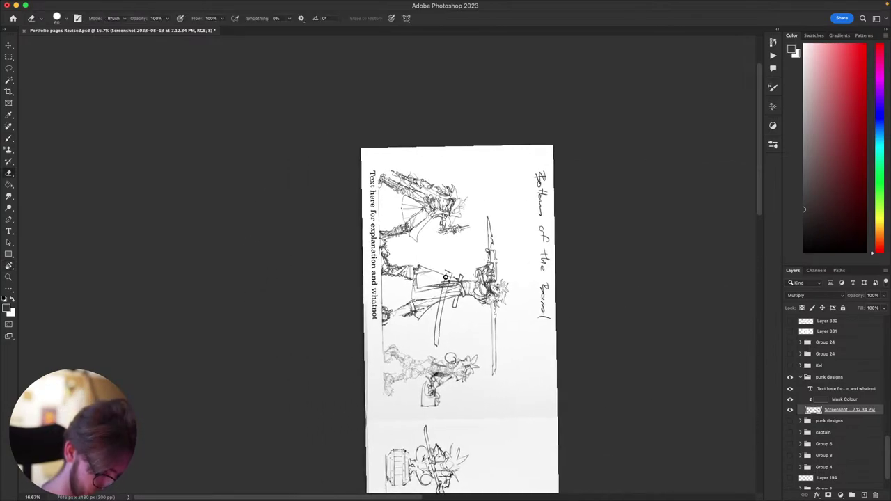
left_click_drag(446, 277, 437, 345)
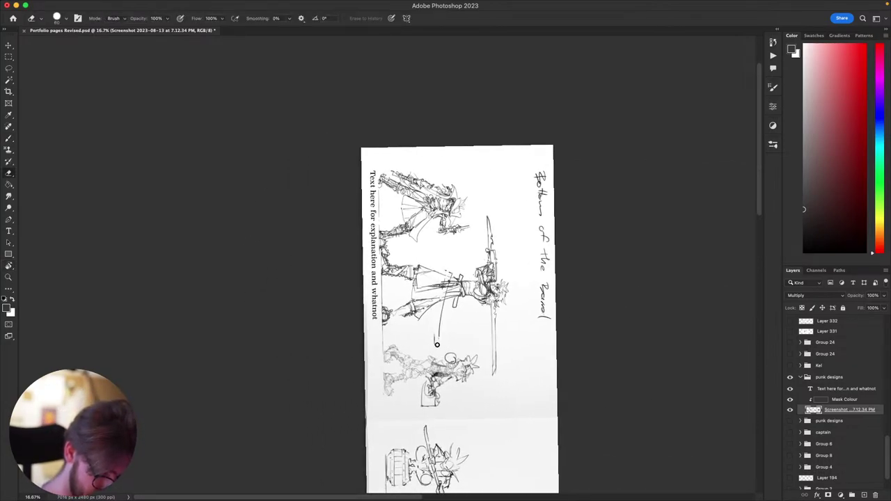
key("b")
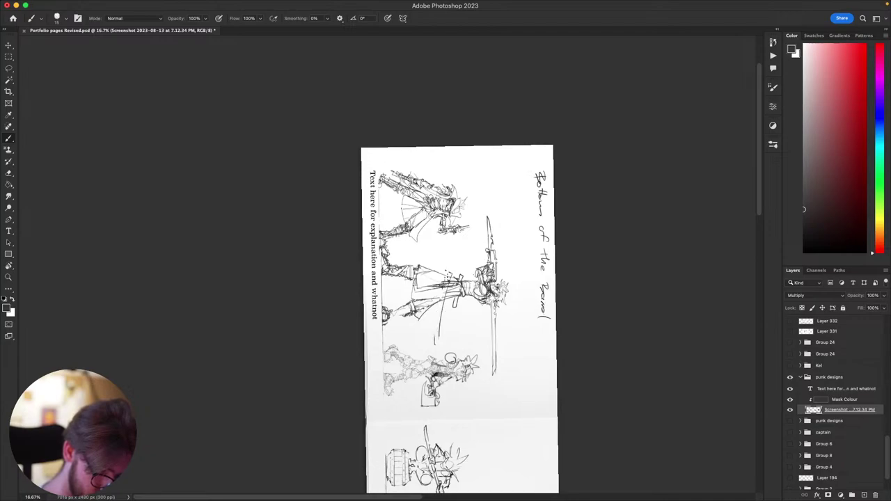
left_click_drag(450, 277, 440, 350)
- Sketch a slim curved hilt extending forward from the lower sword's guard
key("Escape")
mouse_move(496, 404)
left_mouse_down()
mouse_move(569, 485)
mouse_move(426, 318)
left_mouse_up()
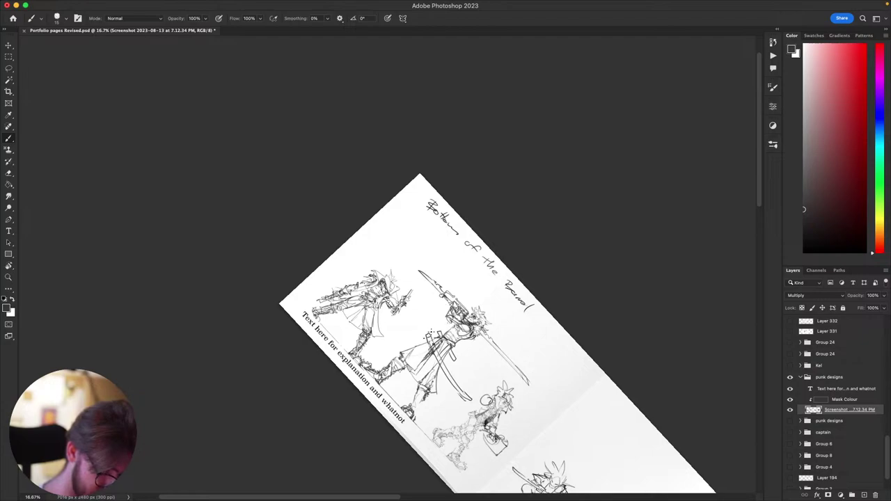
left_click_drag(420, 335, 417, 310)
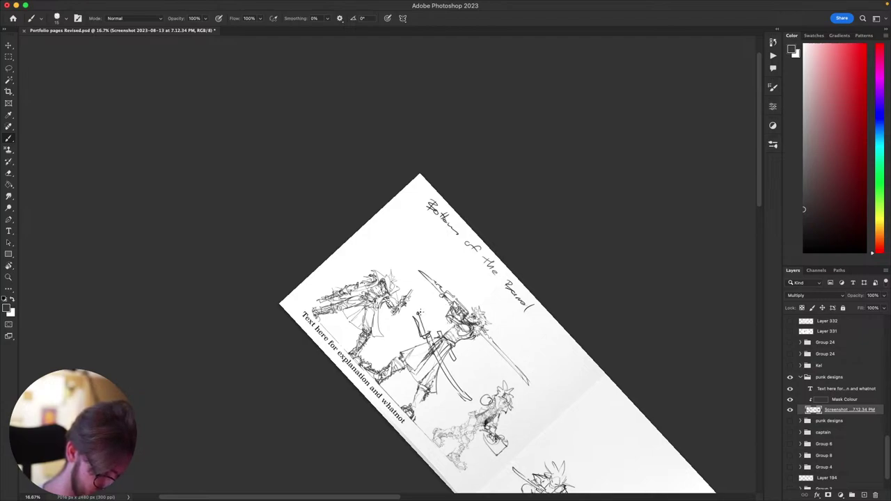
key("Escape")
- Clean up the lower sword's outline and refine its pointed tip behind the tall swordsman
mouse_move(662, 394)
left_mouse_down()
mouse_move(672, 360)
mouse_move(663, 322)
mouse_move(665, 356)
mouse_move(649, 377)
mouse_move(590, 276)
left_mouse_up()
key("r")
key("b")
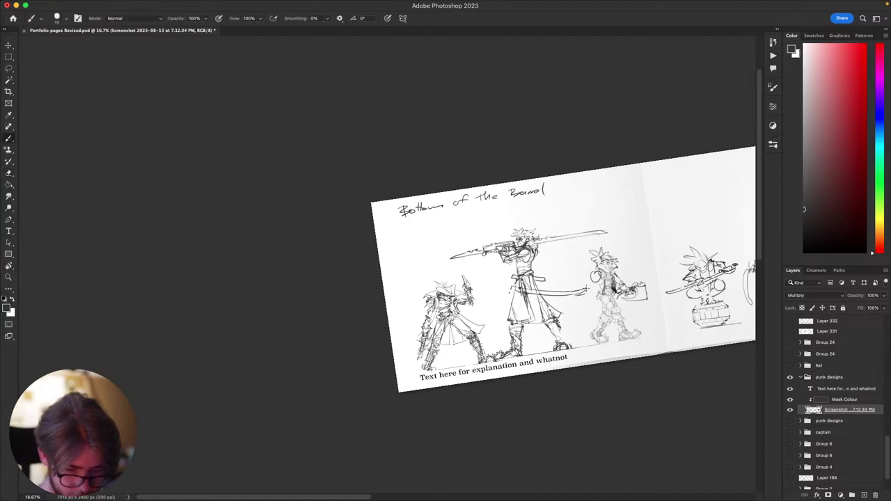
key("e")
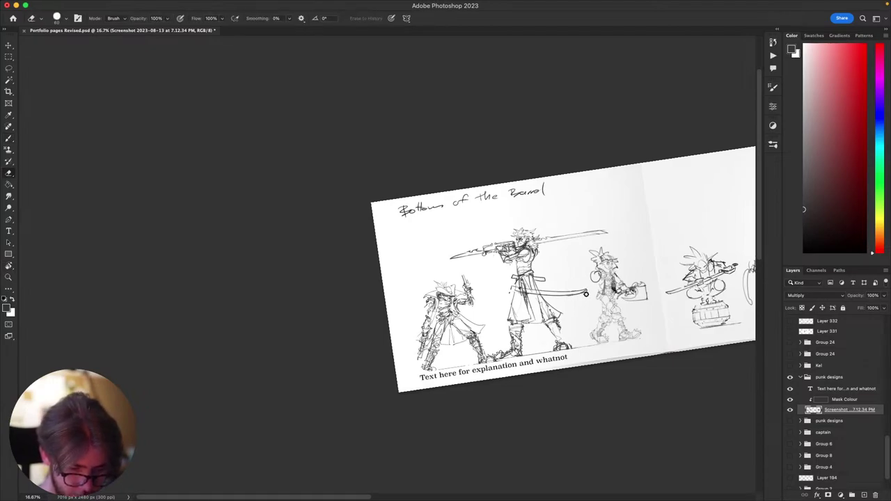
key("b")
key("Escape")
left_click_drag(571, 399, 582, 397)
key("e")
key("b")
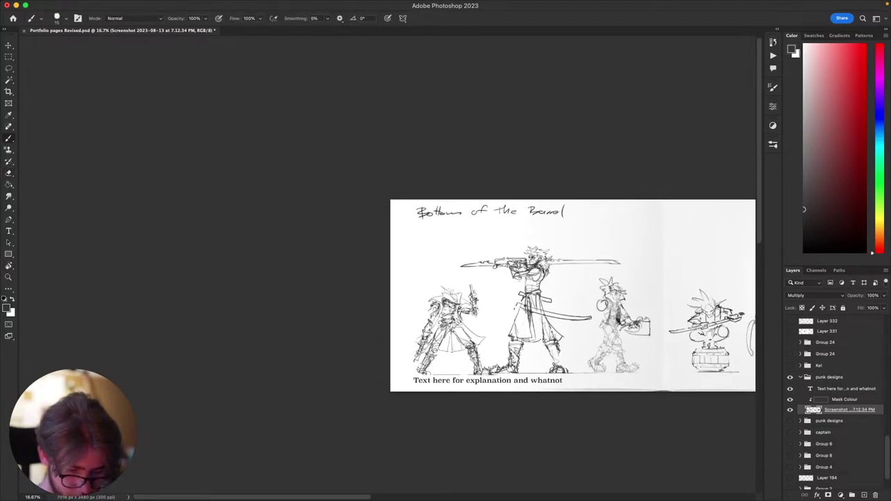
- Try reshaping the lower edge of the tall swordsman's coat so its corners flare outward on both sides
key("e")
key("b")
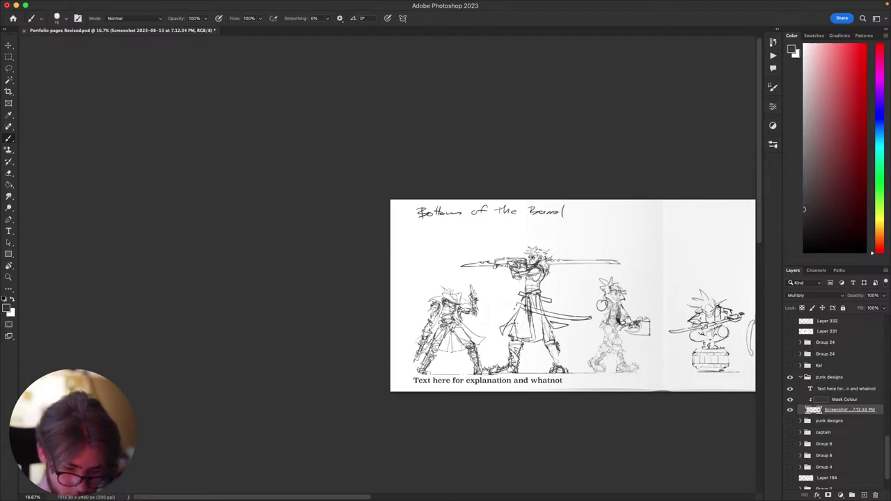
left_click_drag(513, 377, 508, 354)
left_click_drag(681, 286, 713, 182)
left_click_drag(675, 255, 583, 288)
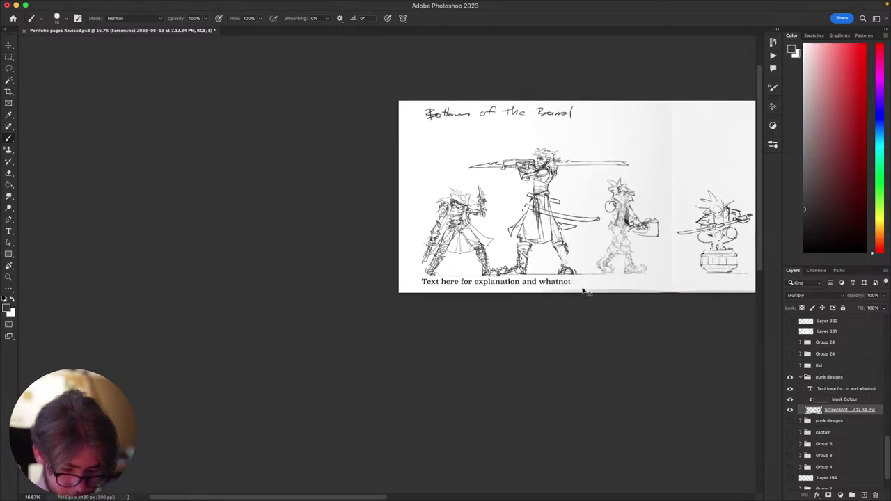
key("super+minus")
key("super+minus")
key("super+plus")
key("super+plus")
key("super+plus")
left_click_drag(628, 326, 541, 413)
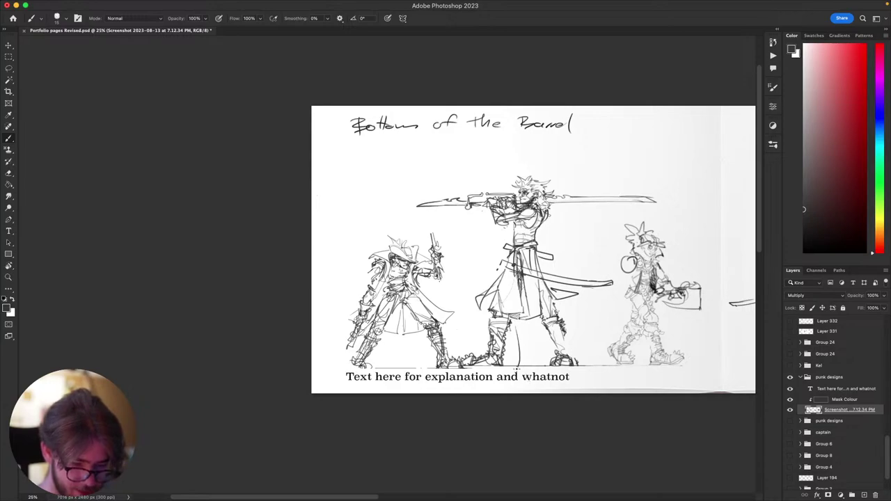
- Try sketching a straight vertical front leg with a foot under the tall swordsman's coat and delete his original front leg
left_click_drag(530, 323, 526, 364)
key("super+z")
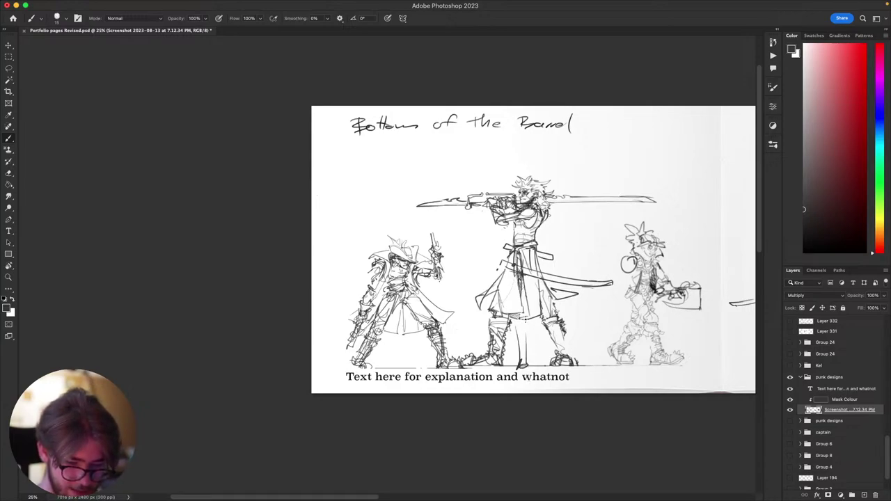
key("l")
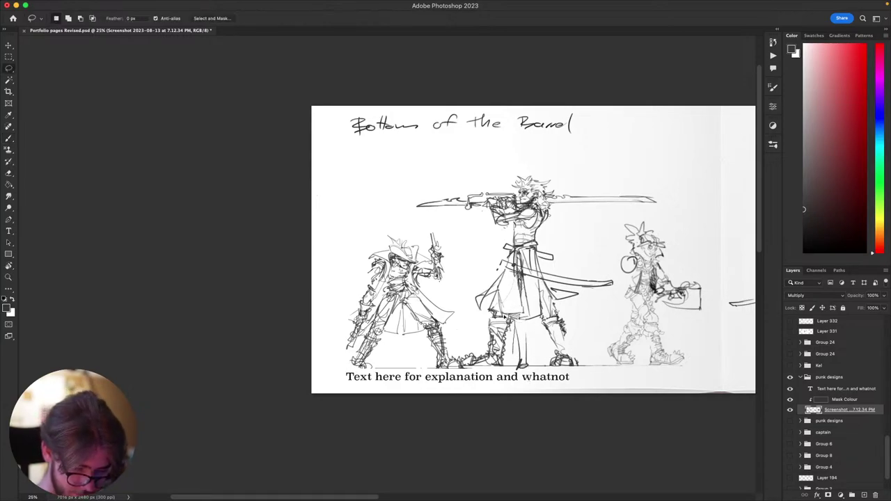
mouse_move(507, 315)
left_mouse_down()
mouse_move(463, 369)
mouse_move(480, 376)
mouse_move(532, 339)
mouse_move(563, 333)
mouse_move(533, 373)
mouse_move(519, 322)
mouse_move(549, 319)
left_mouse_up()
key("Delete")
- Delete the tall swordsman's original rear leg and try drawing a straight one close to the front leg, with simple shoes
key("b")
key("l")
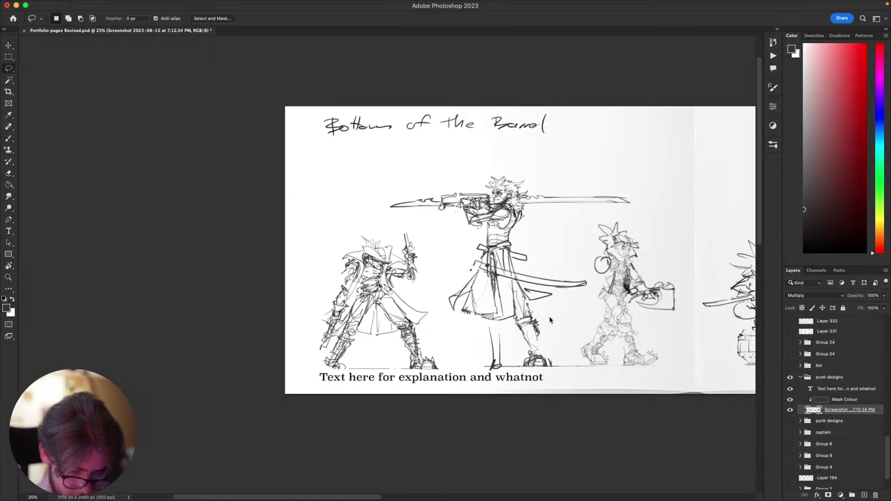
key("Delete")
key("b")
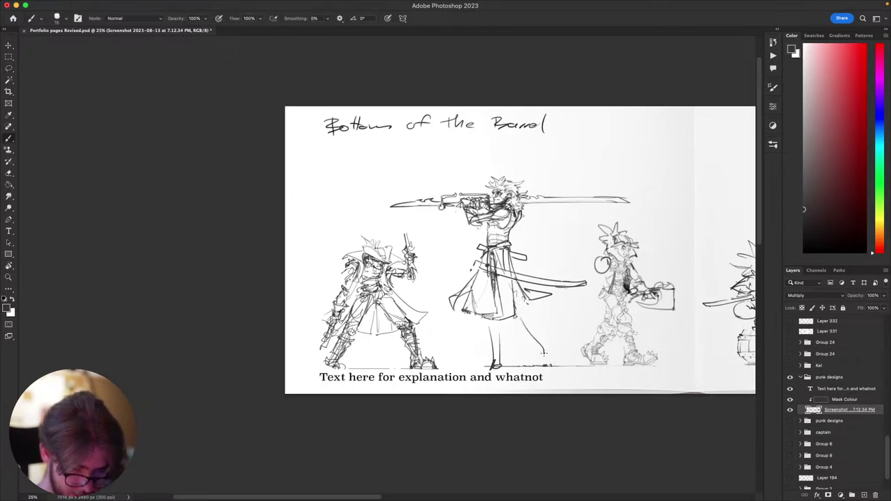
left_click_drag(515, 322, 531, 359)
key("ctrl+z")
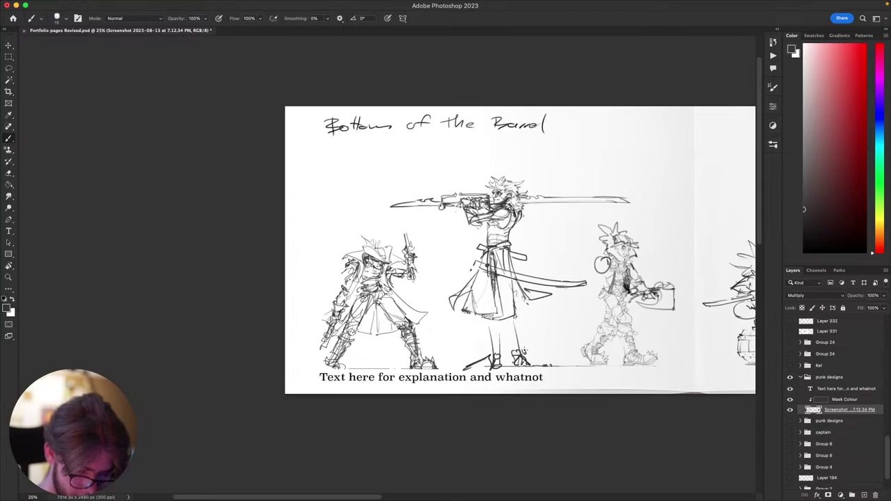
- Try erasing the flared rear corner of the tall swordsman's coat and closing the hem with a shorter rounded line
left_click_drag(609, 341, 563, 341)
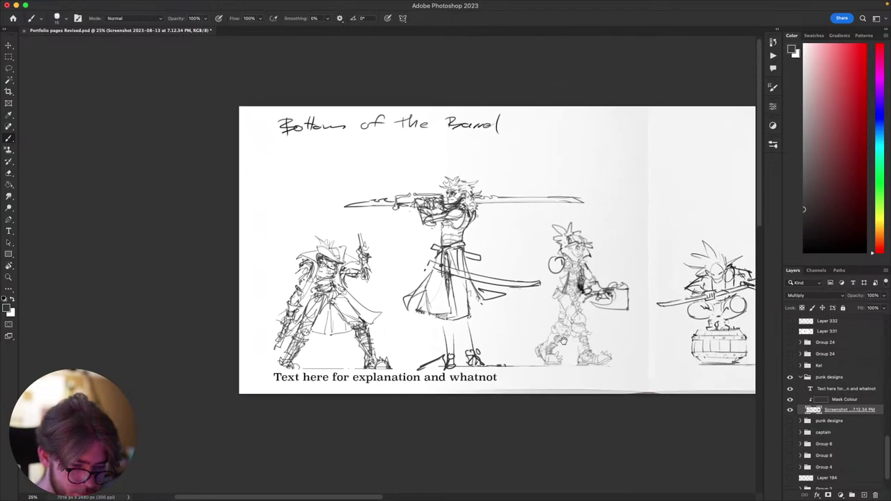
scroll(562, 340, "right", 3)
scroll(563, 340, "down", 3)
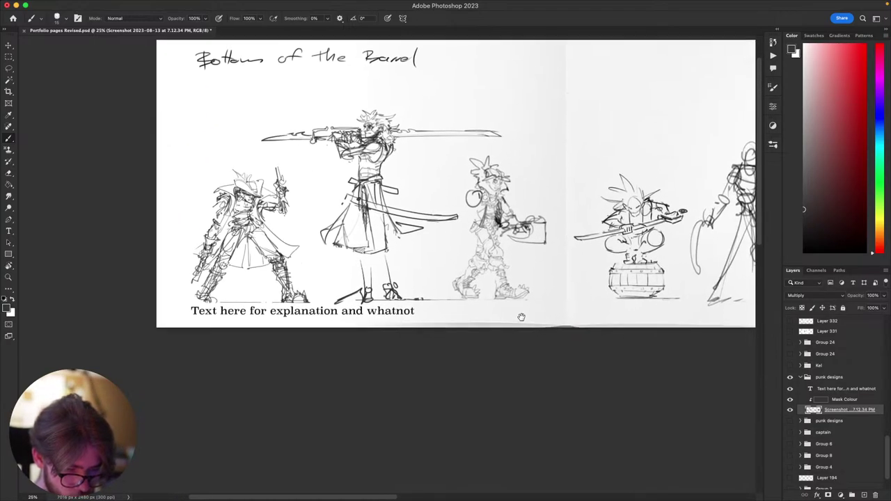
scroll(521, 317, "left", 3)
scroll(521, 317, "up", 2)
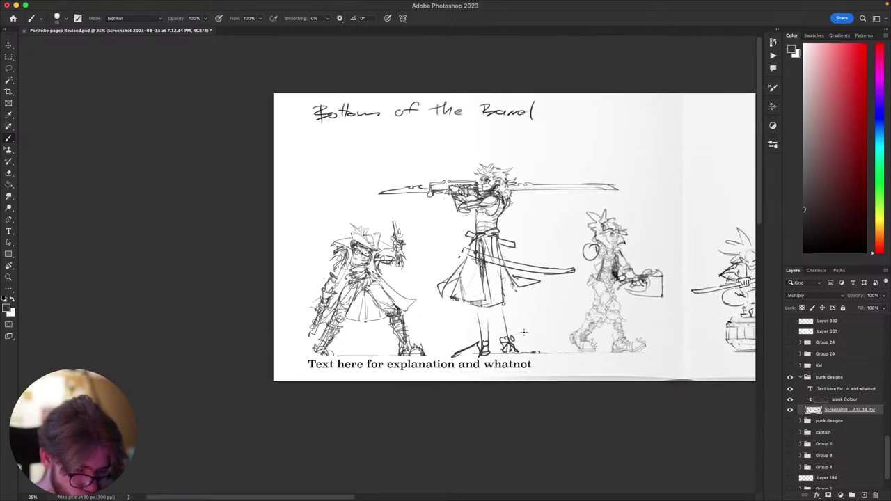
scroll(524, 333, "up", 2)
scroll(523, 333, "left", 2)
key("e")
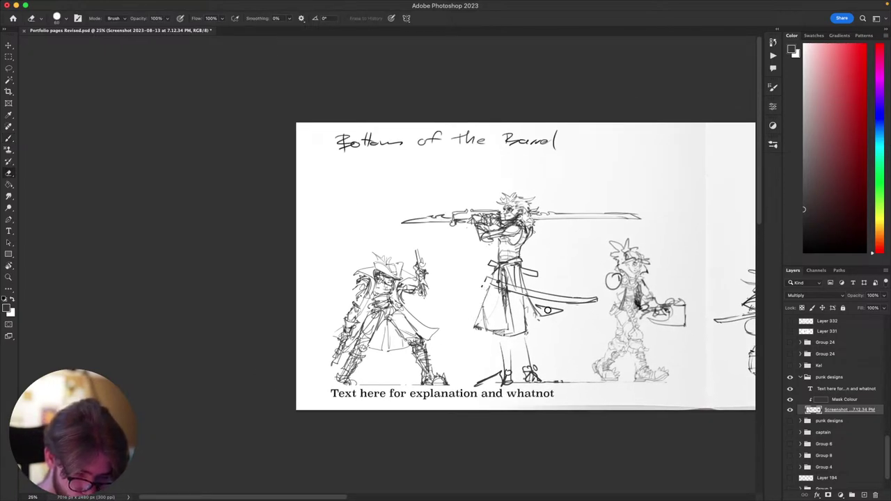
left_click_drag(548, 311, 565, 305)
key("b")
mouse_move(478, 329)
left_mouse_down()
mouse_move(540, 332)
mouse_move(499, 336)
left_mouse_up()
key("super+z")
key("super+z")
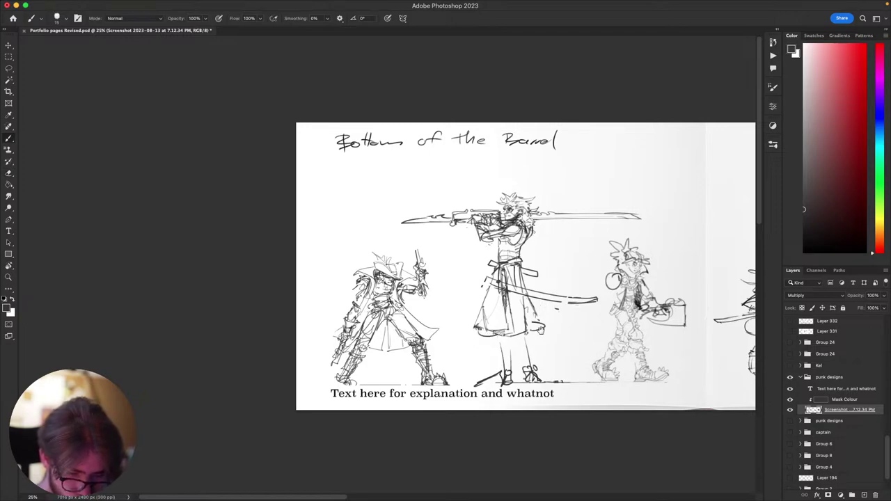
- Try trimming the front flare of the tall swordsman's coat and redrawing its edges into a narrower, straighter skirt
scroll(542, 329, "right", 3)
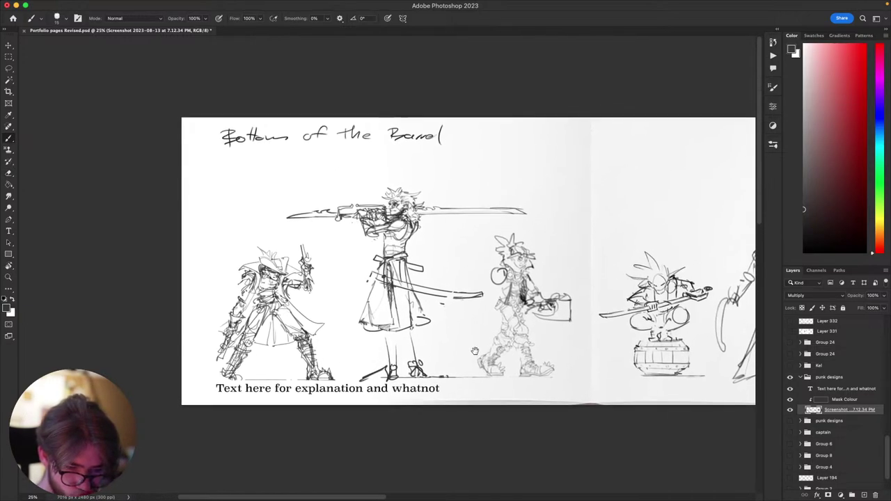
scroll(474, 351, "left", 5)
key("e")
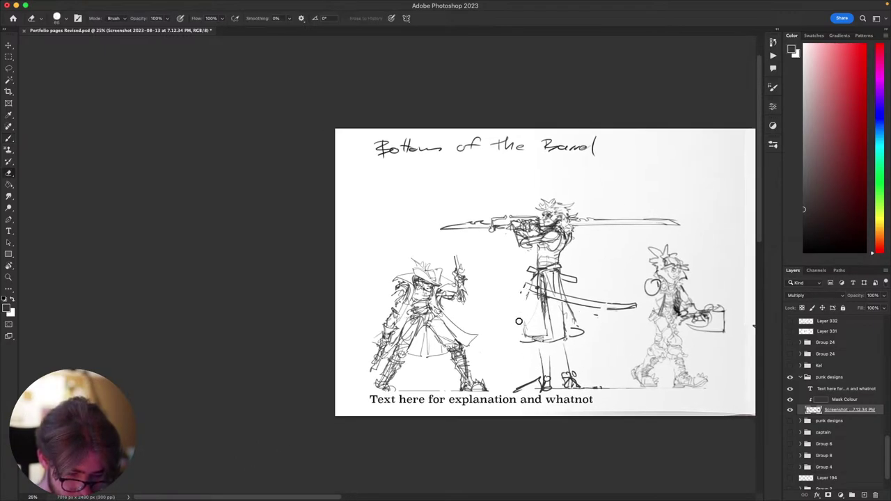
key("b")
left_click_drag(562, 314, 577, 342)
- Undo the straight-leg and flared-coat changes on the tall swordsman
scroll(545, 272, "right", 10)
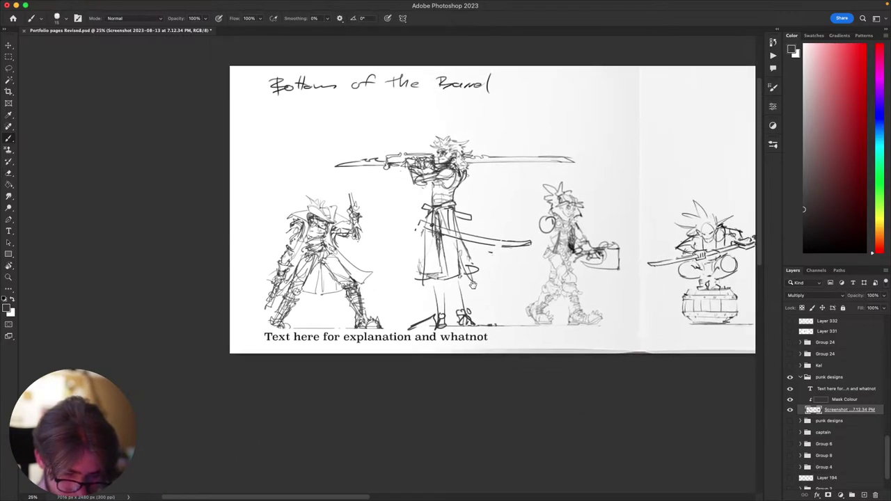
scroll(561, 293, "left", 5)
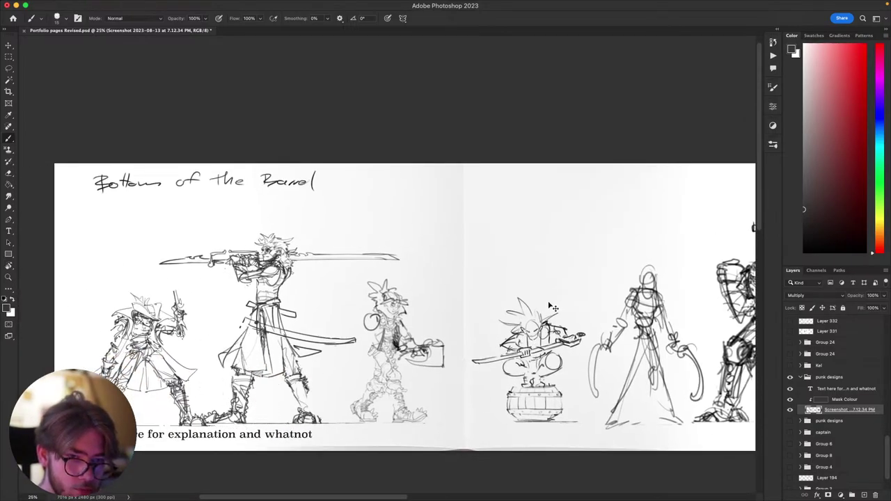
scroll(531, 335, "left", 3)
scroll(531, 335, "left", 3)
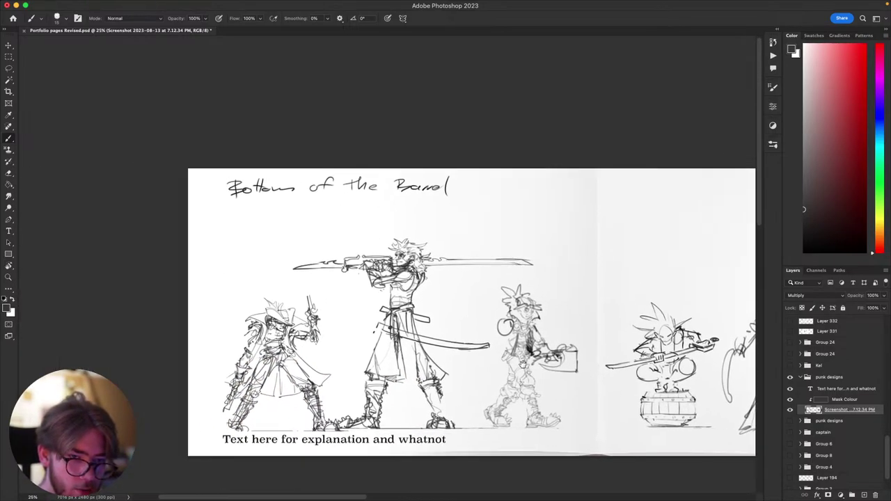
scroll(538, 342, "left", 1)
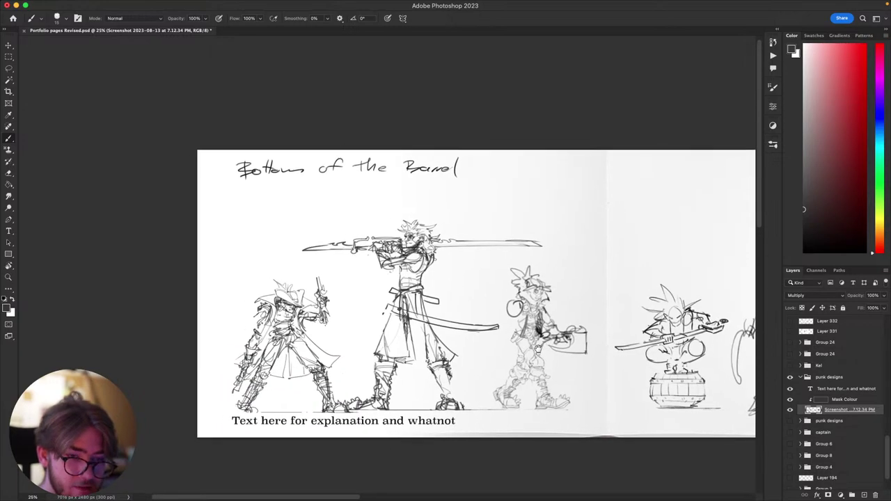
scroll(539, 350, "right", 1)
scroll(533, 353, "left", 1)
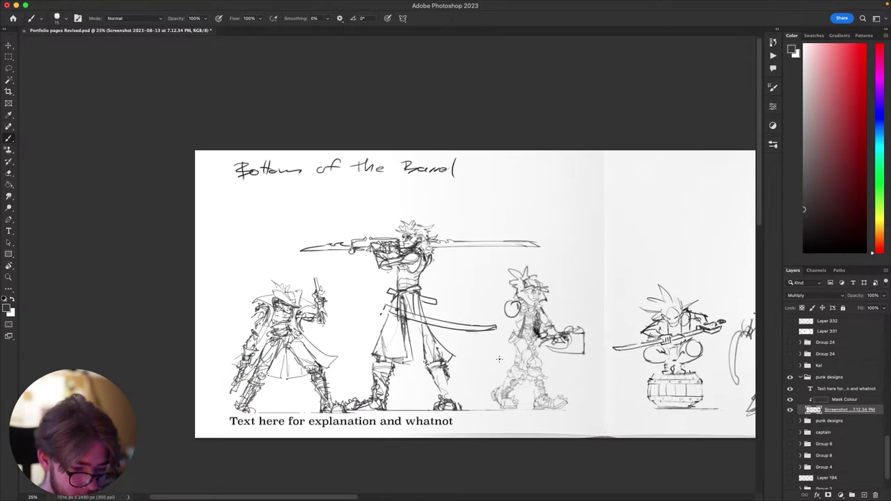
scroll(499, 359, "left", 10)
- Erase the rough outline of the tall swordsman's front shin and redraw the lower leg with darker strokes
key("e")
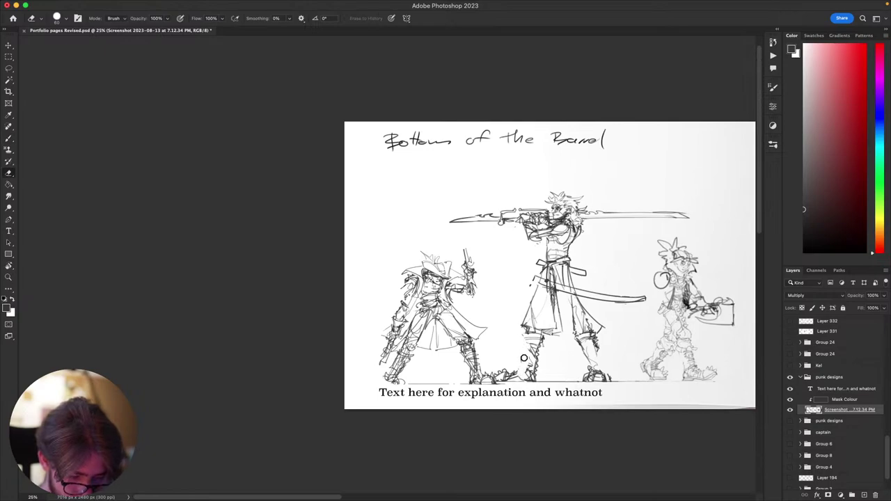
key("b")
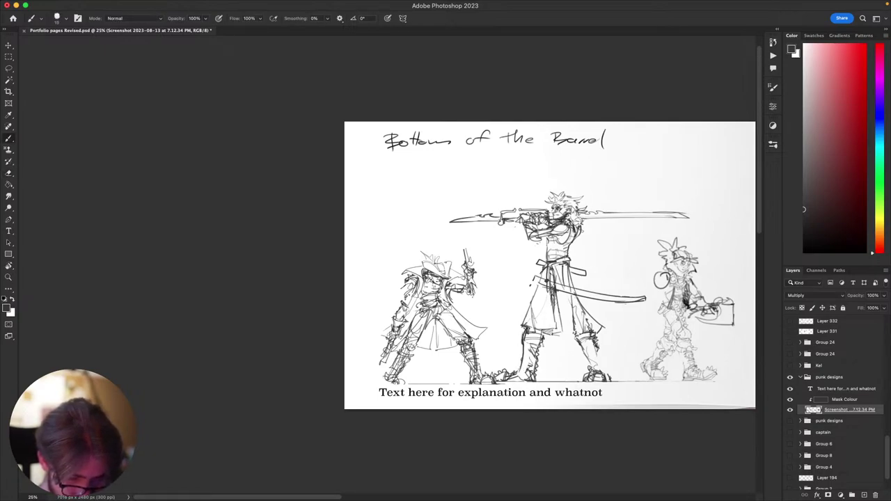
mouse_move(632, 332)
left_mouse_down()
mouse_move(650, 213)
mouse_move(654, 283)
left_mouse_up()
mouse_move(654, 317)
left_mouse_down()
mouse_move(692, 338)
mouse_move(690, 358)
mouse_move(604, 288)
mouse_move(679, 268)
mouse_move(592, 289)
left_mouse_up()
key("super+z")
key("super+z")
key("super+z")
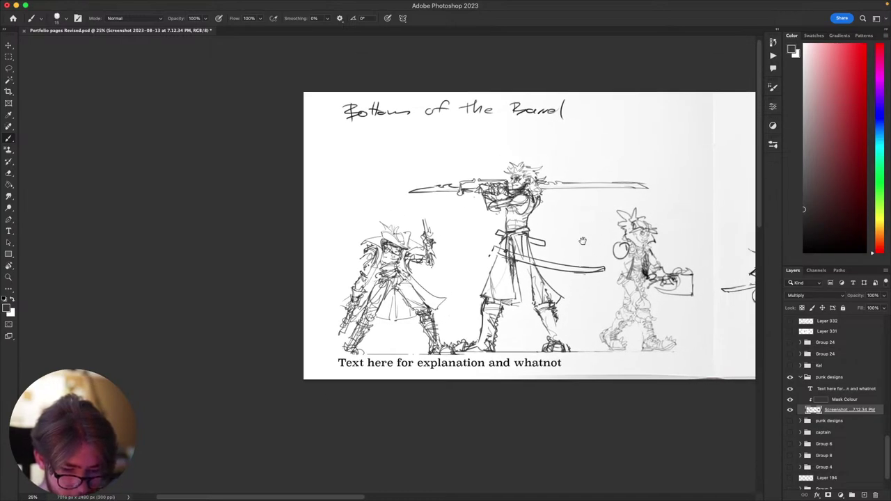
- Erase the upper part of the tall swordsman's front shin and draw a short boot with a wide cuff
left_click_drag(524, 299, 575, 303)
key("e")
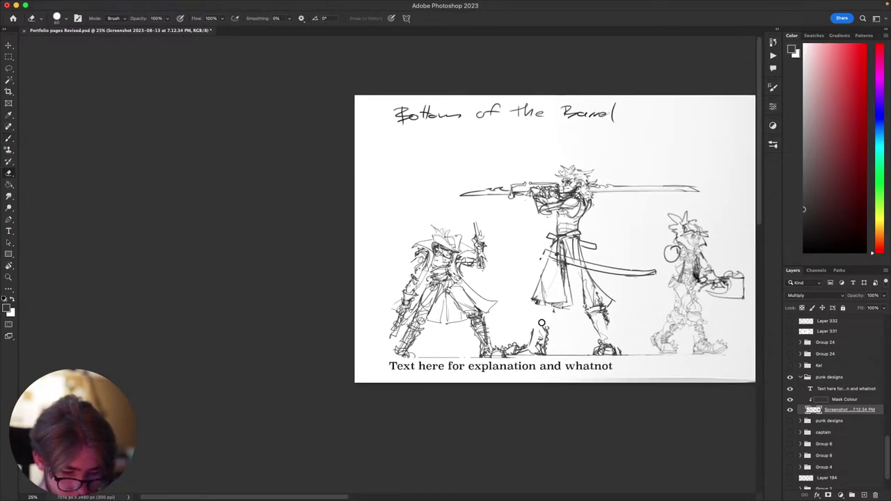
key("b")
left_click_drag(531, 325, 547, 326)
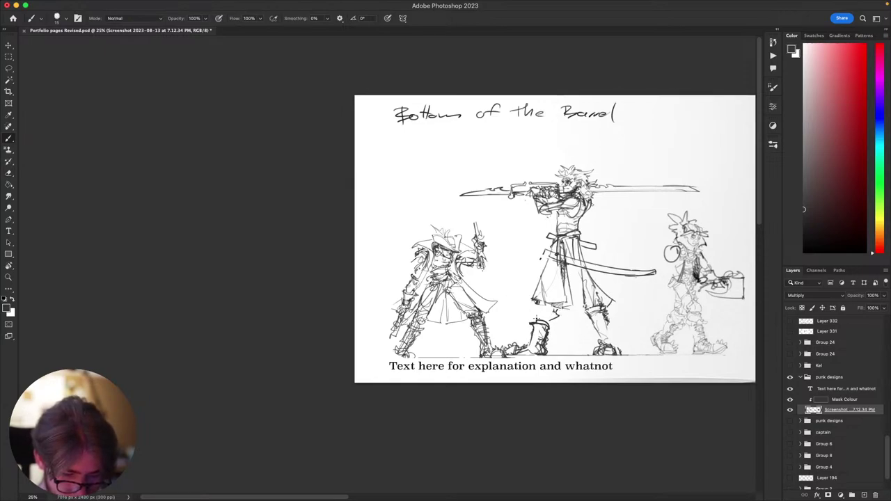
- Draw loose trouser legs below the tall swordsman's coat hem and redraw his rear lower leg and boot
mouse_move(535, 307)
left_mouse_down()
mouse_move(538, 323)
mouse_move(584, 313)
left_mouse_up()
mouse_move(559, 316)
left_mouse_down()
mouse_move(613, 330)
mouse_move(602, 311)
mouse_move(594, 325)
mouse_move(604, 313)
mouse_move(612, 347)
left_mouse_up()
key("e")
key("b")
key("super+z")
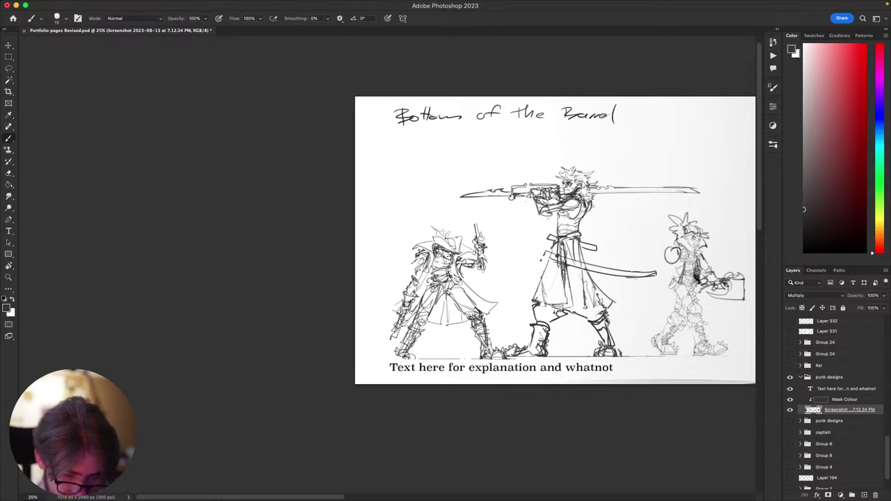
- Redraw the front edge of the tall swordsman's coat so it sweeps out to a pointed hem corner
scroll(555, 253, "up", 2)
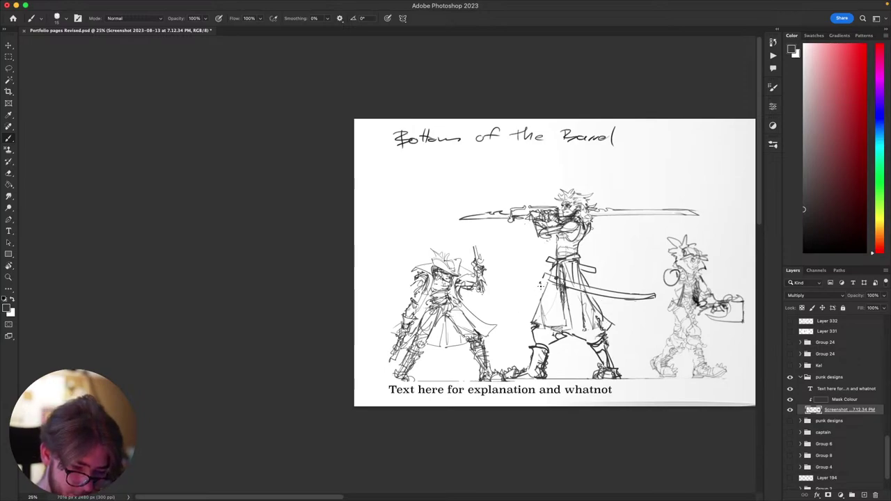
mouse_move(626, 317)
left_mouse_down()
mouse_move(669, 191)
mouse_move(586, 218)
mouse_move(601, 305)
left_mouse_up()
mouse_move(625, 209)
left_mouse_down()
mouse_move(641, 307)
mouse_move(629, 239)
mouse_move(571, 277)
mouse_move(589, 252)
left_mouse_up()
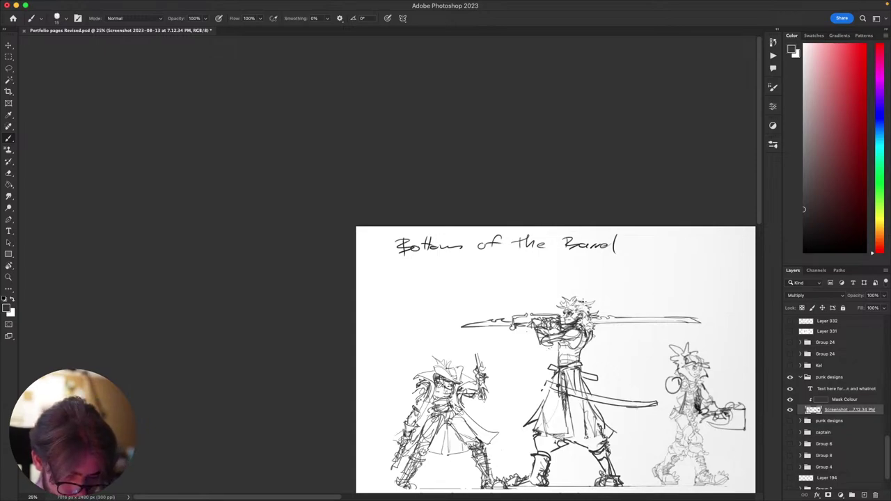
- Add tall feathers to the back of the tall swordsman's head and pointed strands hanging behind his shoulder
left_click_drag(578, 295, 600, 282)
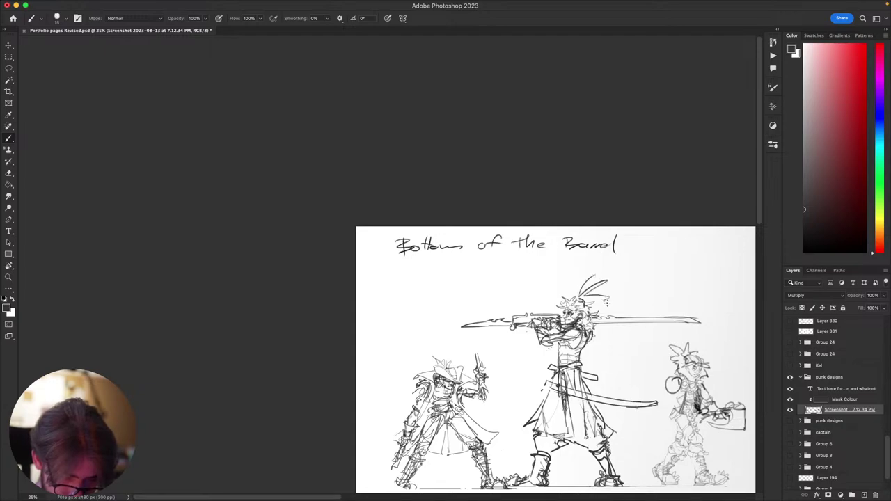
left_click_drag(686, 316, 608, 290)
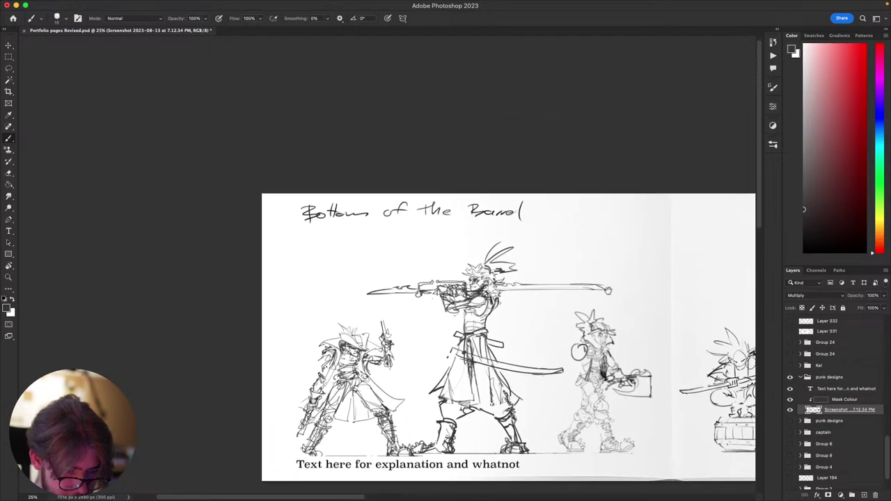
left_click_drag(520, 318, 523, 320)
key("super+z")
left_click_drag(496, 292, 515, 309)
left_click_drag(501, 296, 495, 313)
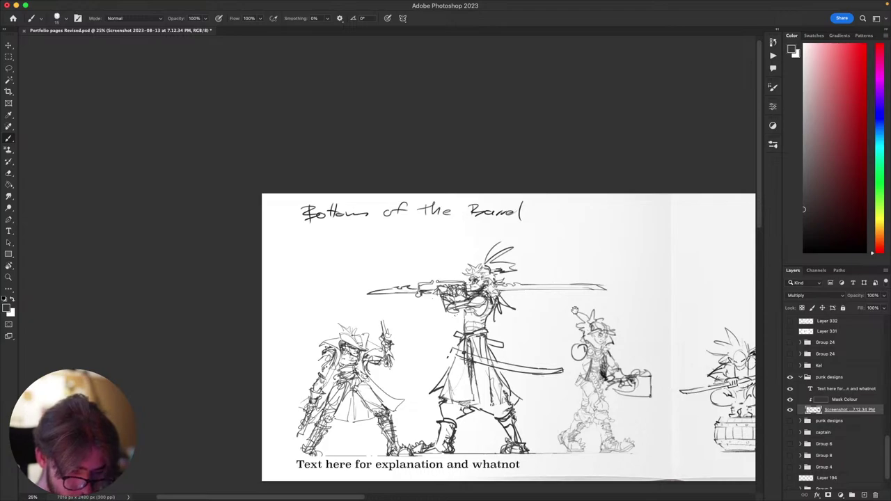
- Erase the tall swordsman's wide-cuffed front boot and redraw a slimmer wrapped shin and foot
left_click_drag(575, 311, 680, 384)
left_click_drag(447, 293, 502, 338)
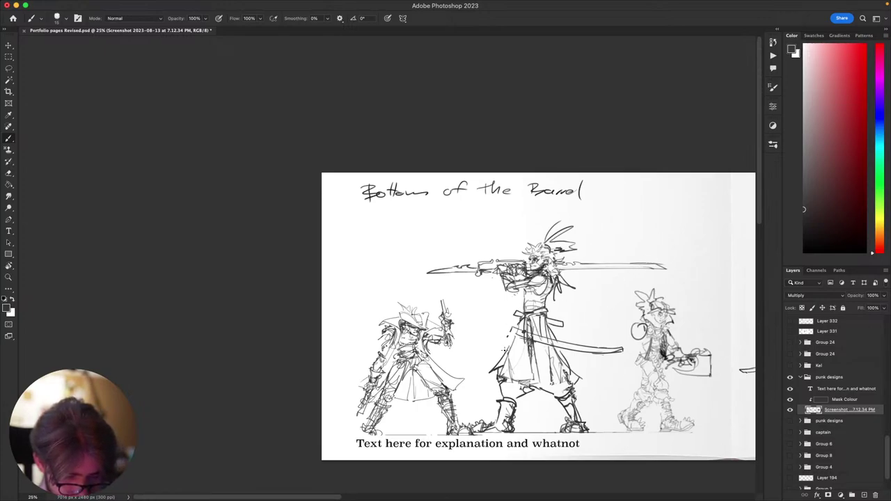
scroll(512, 355, "down", 5)
scroll(511, 355, "right", 2)
scroll(519, 341, "up", 3)
scroll(519, 341, "left", 3)
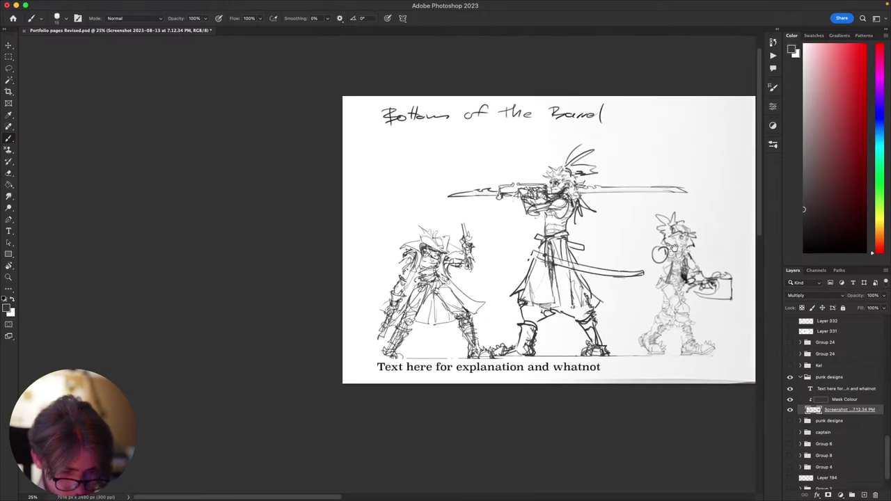
key("e")
key("b")
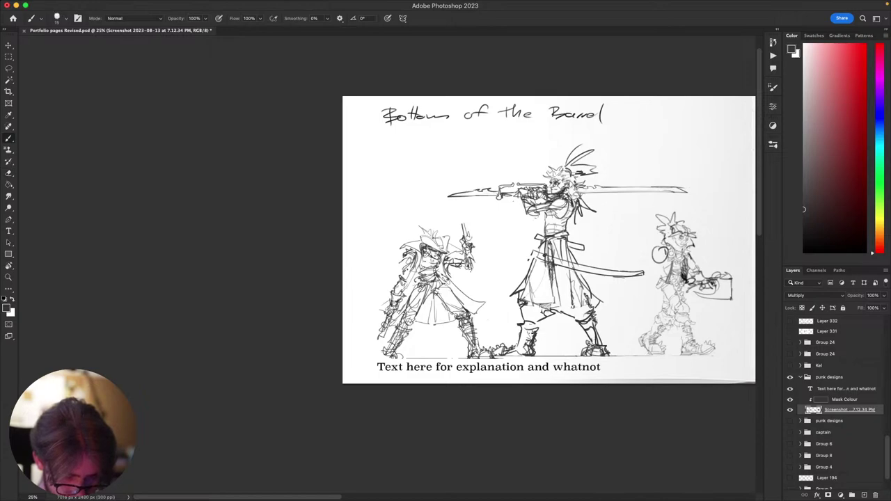
key("e")
key("b")
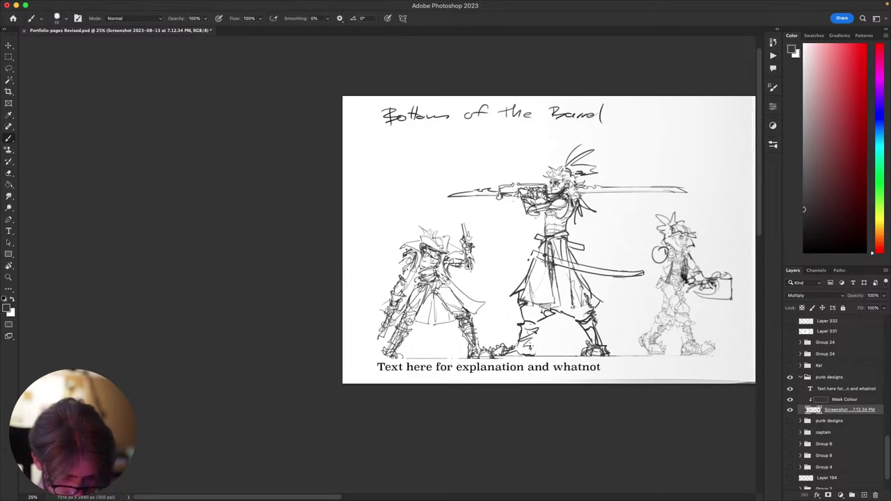
mouse_move(677, 364)
left_mouse_down()
mouse_move(653, 316)
mouse_move(679, 361)
left_mouse_up()
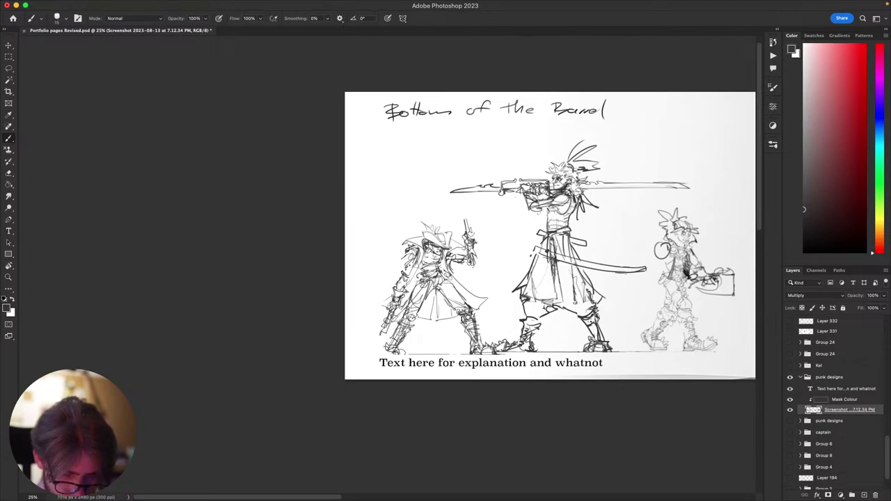
left_click_drag(608, 350, 615, 319)
scroll(614, 319, "right", 5)
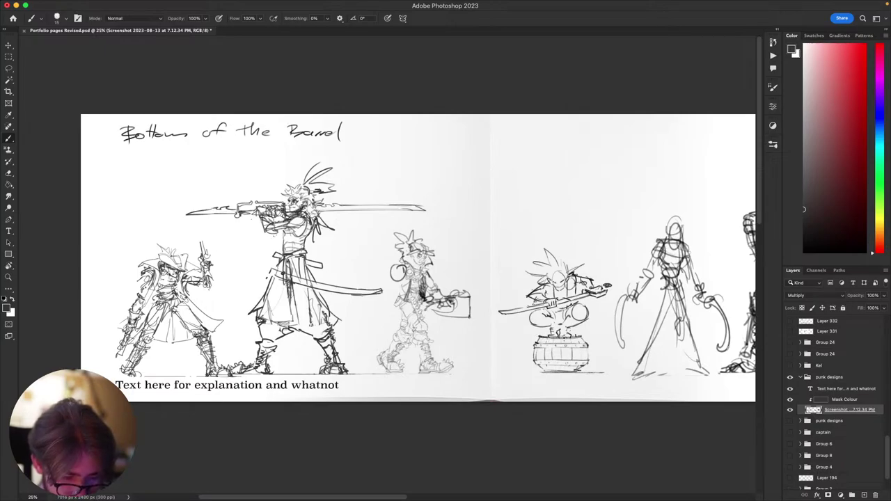
mouse_move(575, 339)
left_mouse_down()
mouse_move(589, 352)
mouse_move(570, 337)
left_mouse_up()
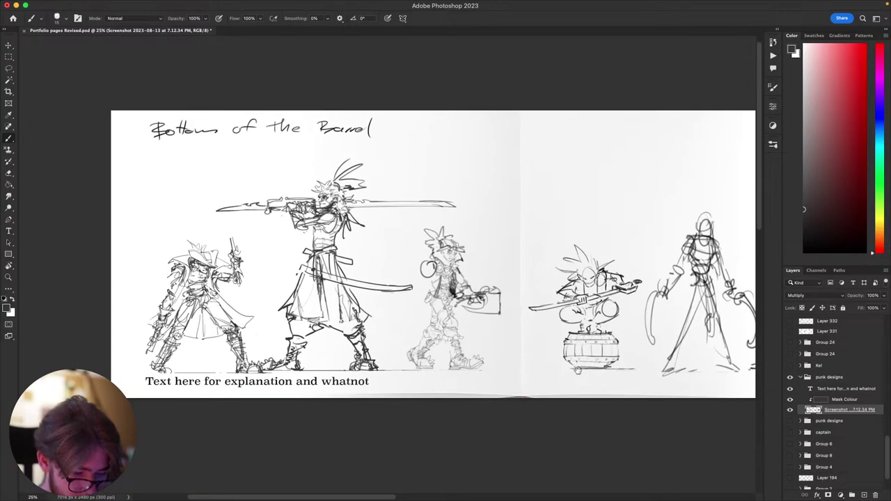
left_click_drag(569, 384, 537, 395)
left_click_drag(573, 367, 589, 378)
mouse_move(568, 266)
left_mouse_down()
mouse_move(577, 253)
mouse_move(529, 270)
left_mouse_up()
key("super+z")
left_click_drag(597, 251, 612, 264)
key("super+z")
scroll(589, 321, "right", 5)
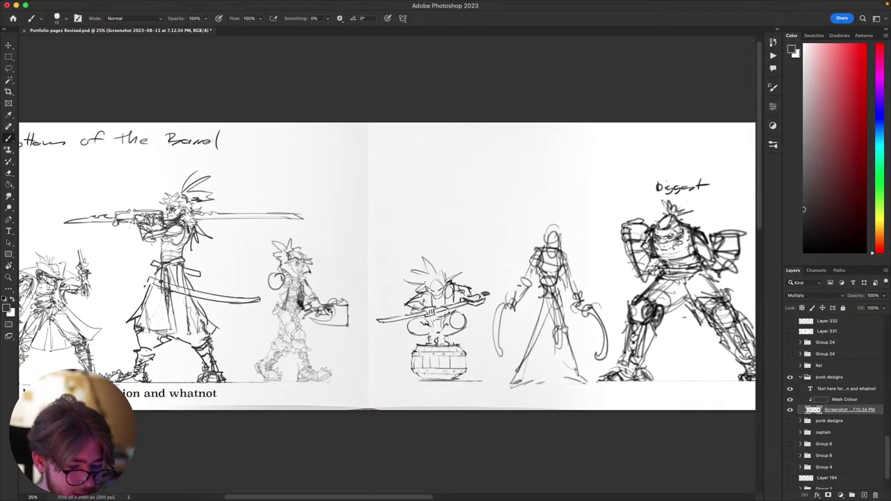
- Try to redraw the rear part of the tall swordsman's long sword as a broader blade
left_click_drag(536, 341, 606, 305)
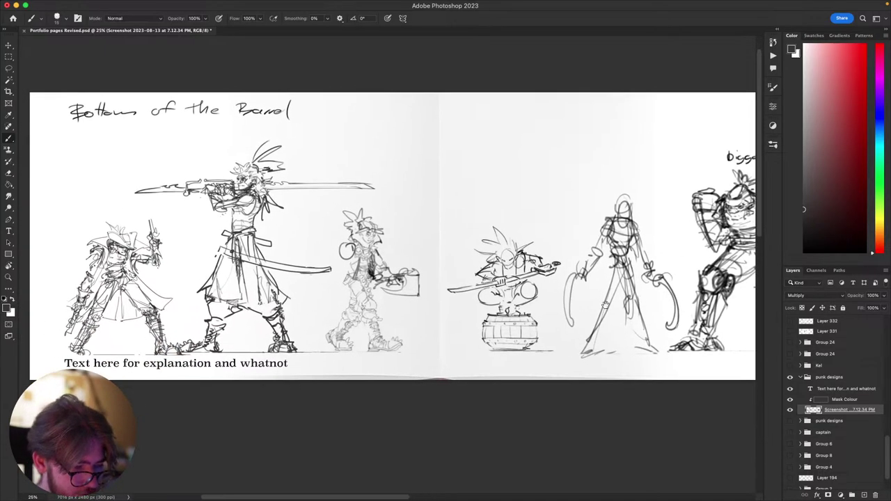
mouse_move(511, 328)
left_mouse_down()
mouse_move(617, 385)
mouse_move(642, 367)
left_mouse_up()
left_click_drag(426, 211, 522, 221)
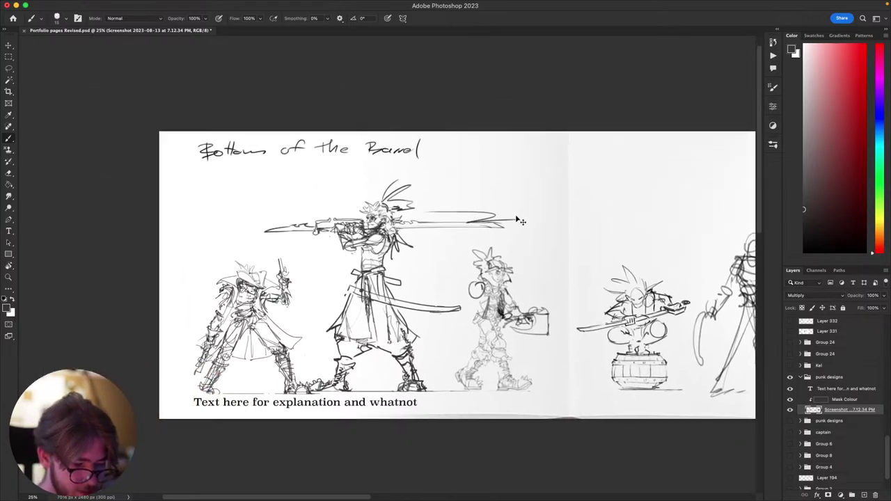
key("super+z")
mouse_move(409, 239)
left_mouse_down()
mouse_move(450, 255)
mouse_move(544, 236)
left_mouse_up()
key("super+z")
- Lasso the hatted gunman's head, raise it above his shoulders and rework the hat and face
mouse_move(465, 211)
left_mouse_down()
mouse_move(432, 192)
mouse_move(388, 185)
left_mouse_up()
mouse_move(381, 222)
left_mouse_down()
mouse_move(446, 232)
mouse_move(438, 151)
left_mouse_up()
left_click_drag(402, 112, 299, 154)
left_click_drag(551, 300, 622, 289)
left_click_drag(523, 300, 605, 293)
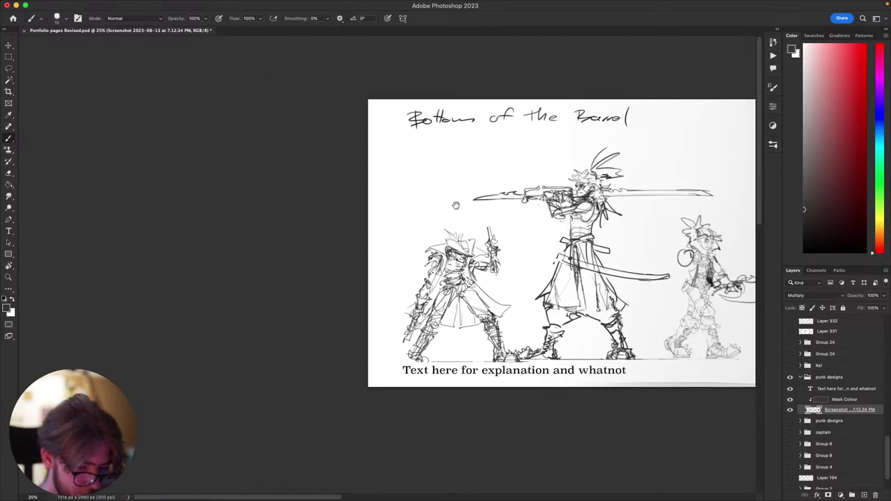
left_click_drag(456, 268, 465, 282)
key("l")
mouse_move(470, 244)
left_mouse_down()
mouse_move(486, 259)
mouse_move(481, 282)
mouse_move(468, 282)
mouse_move(465, 245)
left_mouse_up()
key("v")
left_click_drag(468, 261, 460, 255)
key("super+d")
key("b")
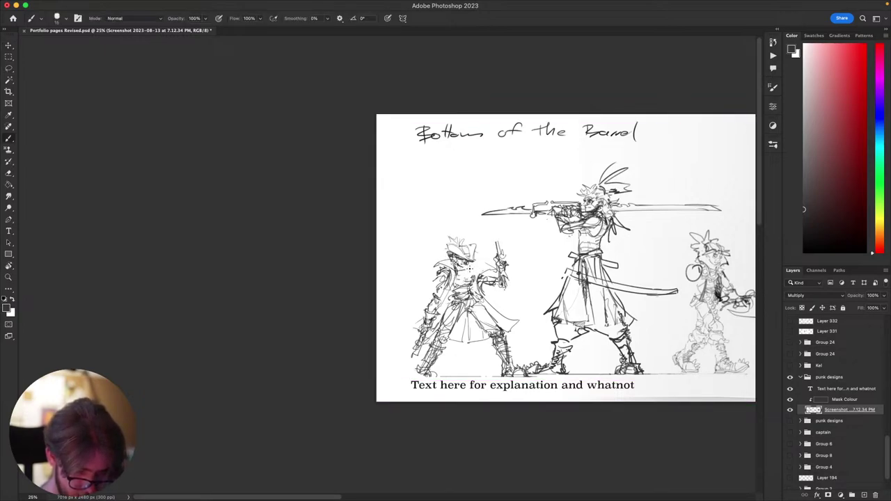
- Lasso the gunman's raised forearm and pistol and move them higher beside his head
key("l")
mouse_move(512, 255)
left_mouse_down()
mouse_move(508, 302)
mouse_move(514, 250)
mouse_move(495, 244)
left_mouse_up()
key("v")
key("super+d")
key("b")
left_click_drag(510, 294, 496, 302)
mouse_move(567, 300)
left_mouse_down()
mouse_move(576, 205)
mouse_move(606, 268)
left_mouse_up()
- Delete surplus lines by the gunman's lowered arm, then rotate the arm piece by -25.17° and set it beside his hip
key("l")
mouse_move(461, 298)
left_mouse_down()
mouse_move(434, 342)
mouse_move(456, 280)
mouse_move(445, 323)
left_mouse_up()
key("BackSpace")
key("super+d")
key("e")
key("l")
key("super+t")
left_click_drag(486, 277, 475, 262)
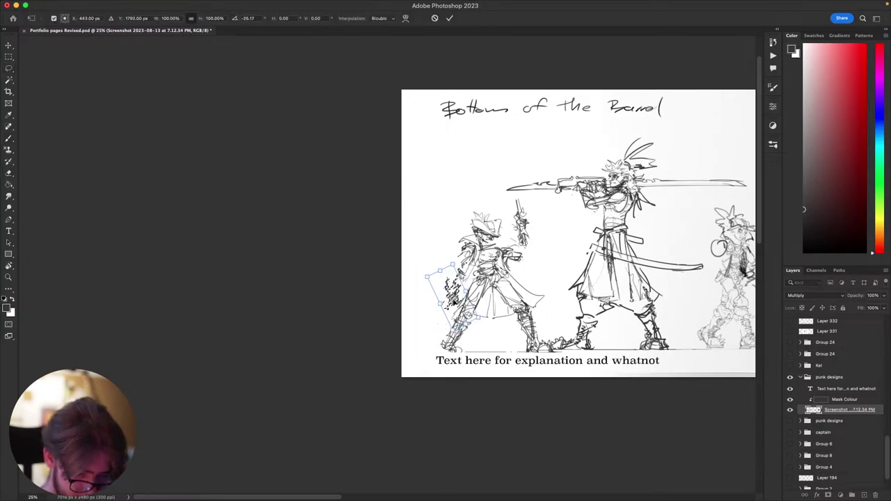
left_click_drag(456, 298, 463, 294)
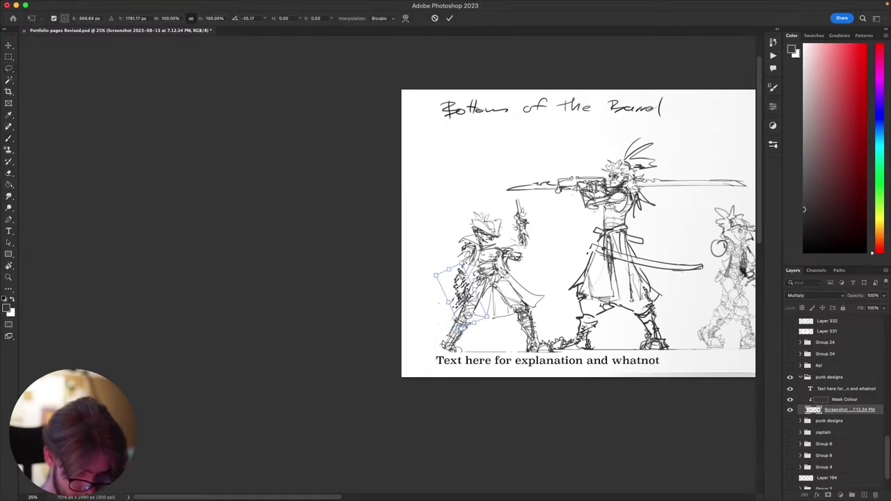
key("Return")
- Redraw the gunman's lowered arm straight along his side and sketch a narrow shape hanging below his coat
scroll(509, 332, "up", 3)
key("b")
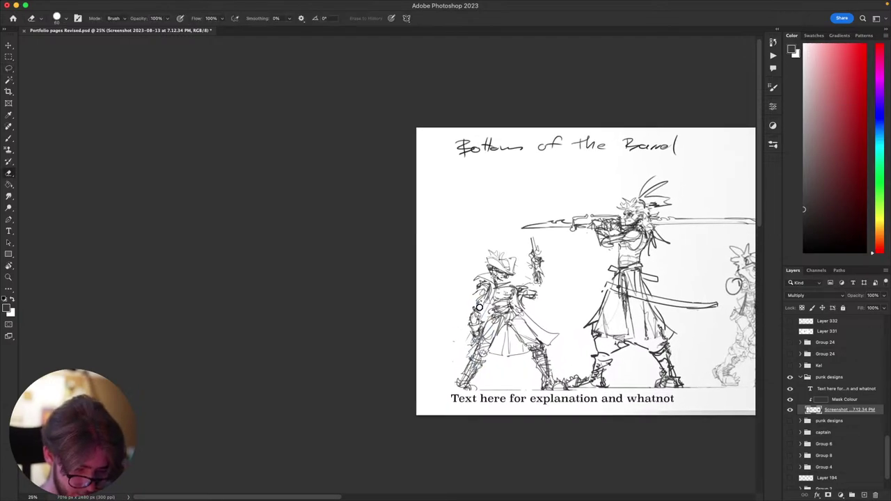
key("super+z")
left_click_drag(489, 358, 494, 374)
key("super+z")
left_click_drag(490, 353, 491, 364)
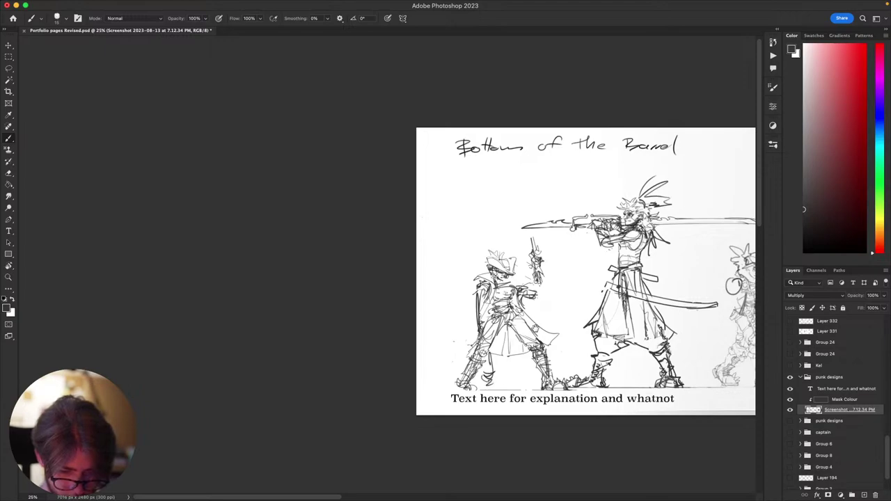
- Redraw the gunman's raised pistol with a thick barrel and flared muzzle, and connect its forearm to his shoulder
left_click_drag(536, 328, 551, 342)
mouse_move(581, 314)
left_mouse_down()
mouse_move(557, 209)
mouse_move(563, 339)
left_mouse_up()
left_click_drag(525, 276, 527, 277)
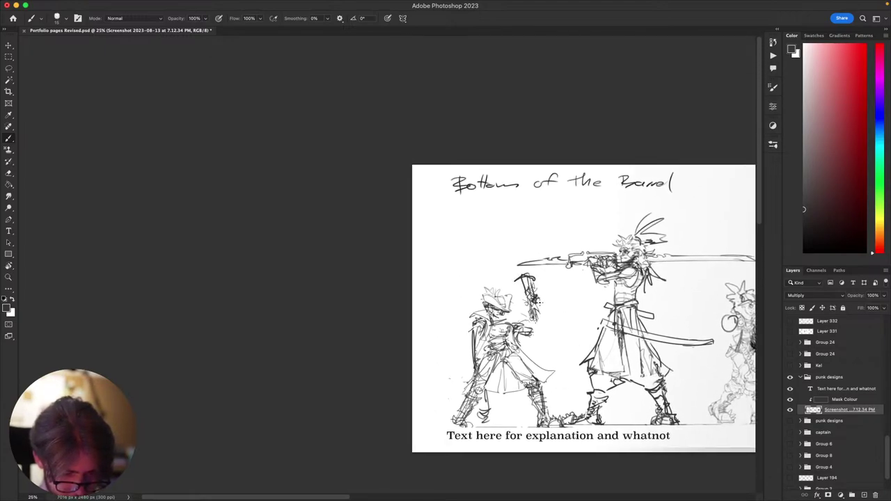
scroll(556, 349, "up", 1)
scroll(556, 349, "down", 5)
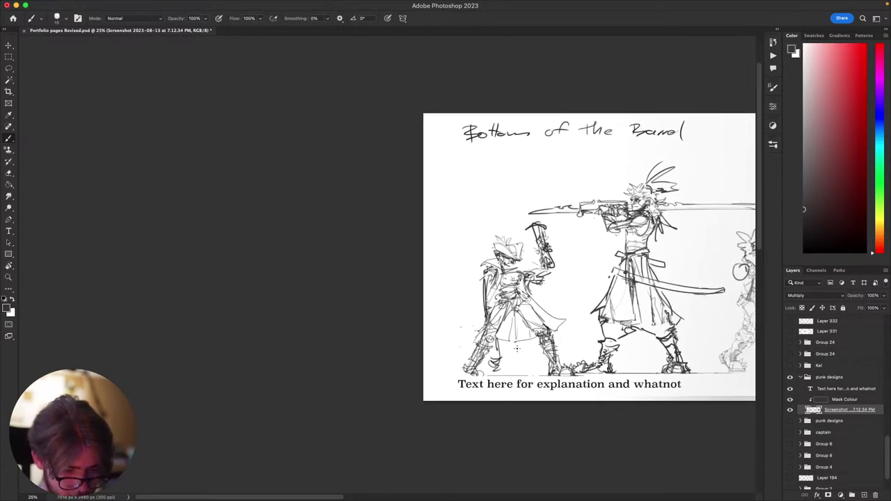
scroll(516, 348, "up", 4)
scroll(529, 328, "left", 1)
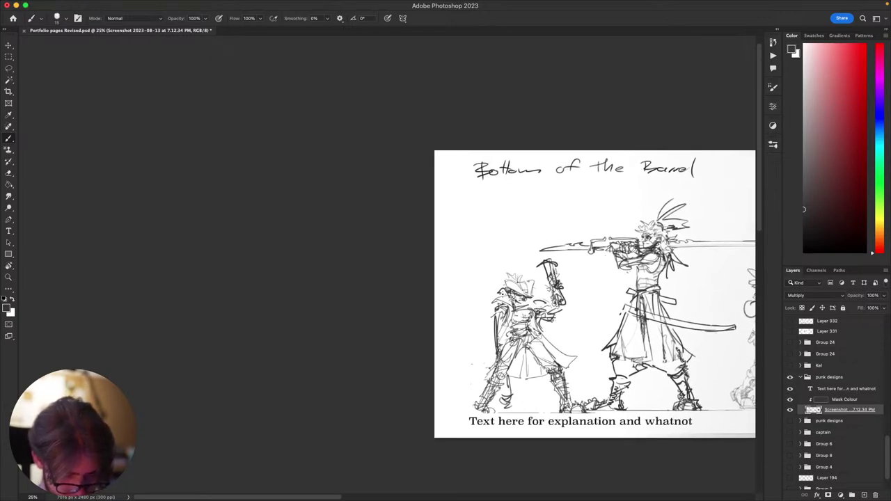
- Examine the character line-up across both pages of the spread
mouse_move(696, 306)
left_mouse_down()
mouse_move(683, 271)
mouse_move(451, 345)
left_mouse_up()
left_click_drag(586, 315, 652, 273)
left_click_drag(650, 317, 583, 350)
mouse_move(514, 250)
left_mouse_down()
mouse_move(602, 243)
mouse_move(576, 289)
mouse_move(576, 171)
left_mouse_up()
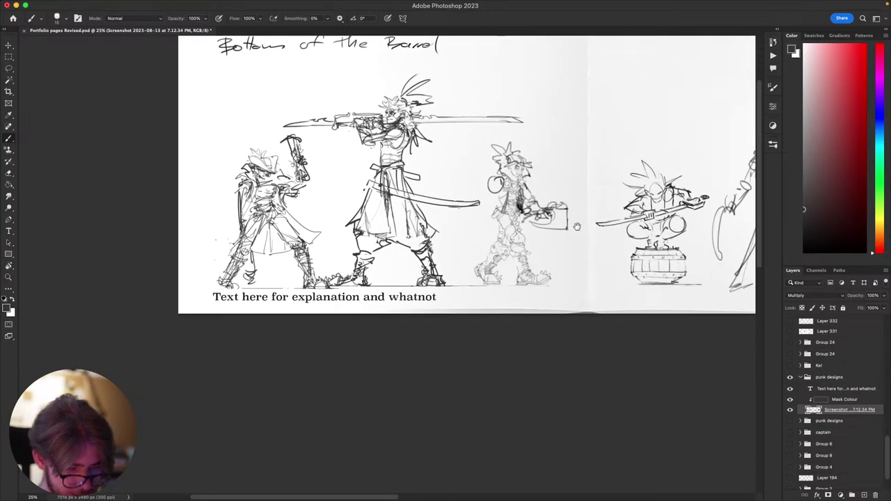
left_click_drag(613, 309, 511, 336)
left_click_drag(530, 291, 450, 343)
left_click_drag(587, 250, 573, 271)
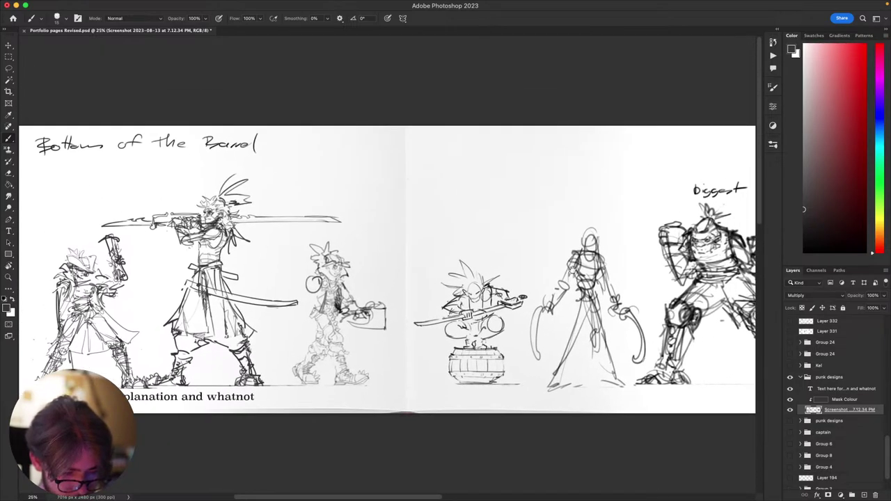
left_click_drag(494, 273, 564, 266)
left_click_drag(466, 310, 567, 332)
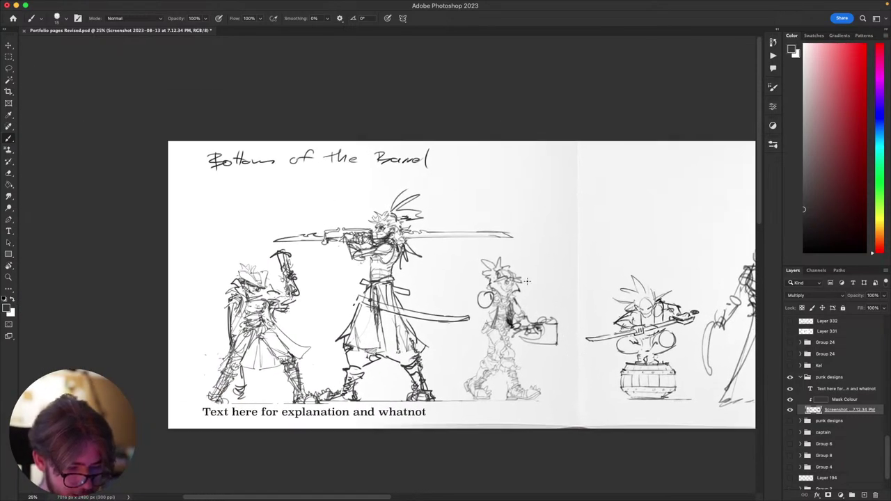
left_click_drag(541, 291, 549, 311)
left_click_drag(528, 274, 536, 289)
key("super+z")
key("super+z")
- Extend both hooked blades of the thin figure on the second page into curled ends
left_click_drag(656, 338, 551, 304)
left_click_drag(719, 298, 600, 293)
left_click_drag(635, 244, 601, 200)
left_click_drag(485, 245, 513, 286)
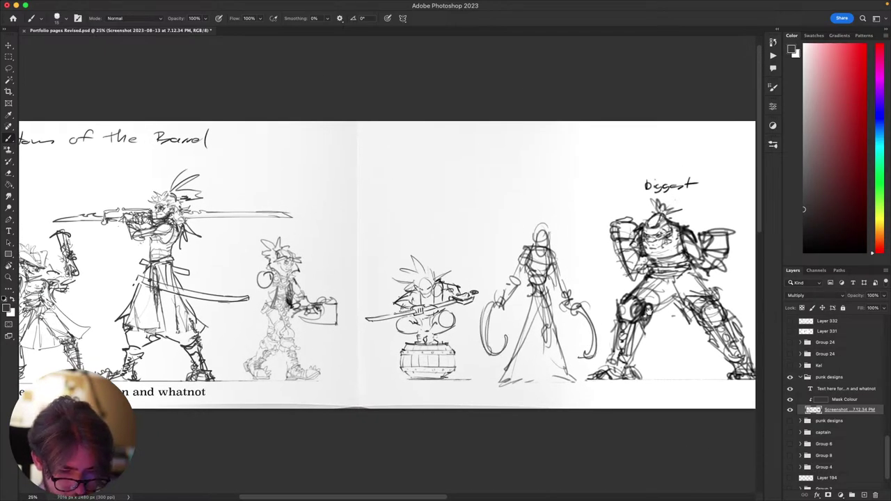
left_click_drag(654, 268, 578, 290)
left_click_drag(663, 262, 689, 251)
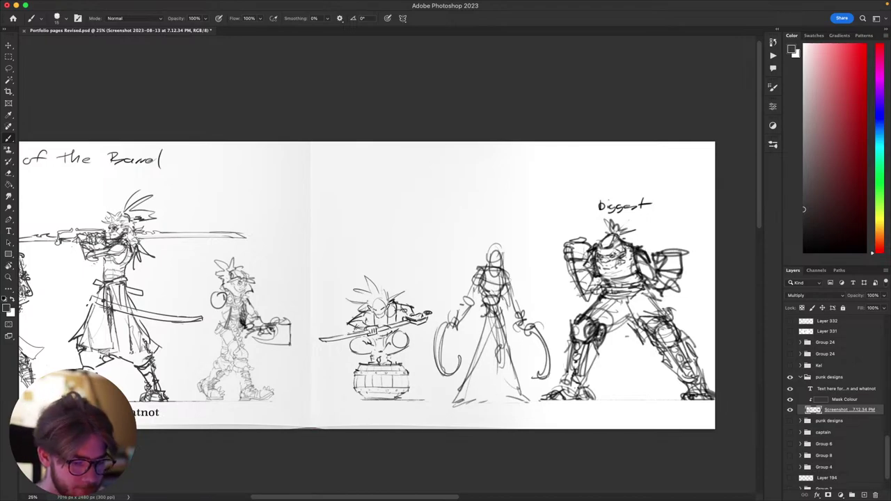
- Compare the silhouettes and proportions of all six characters across the whole spread
scroll(428, 211, "down", 5)
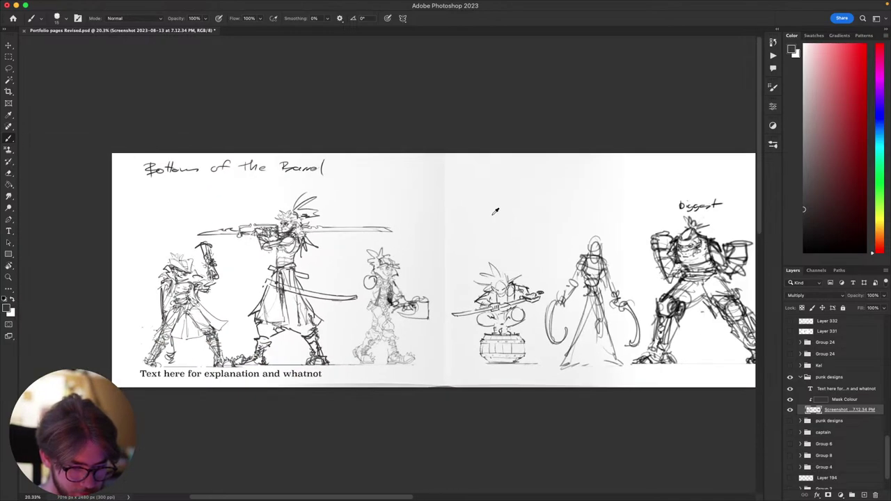
scroll(492, 213, "up", 5)
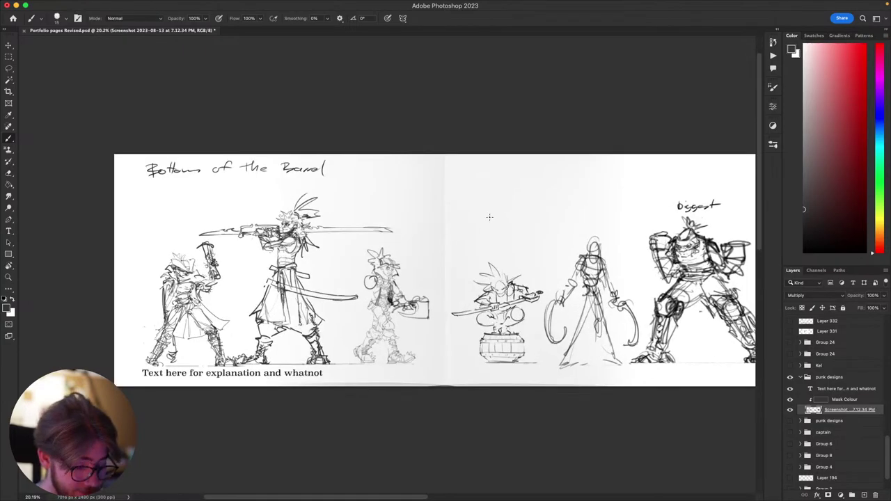
scroll(510, 221, "up", 1)
scroll(511, 221, "down", 1)
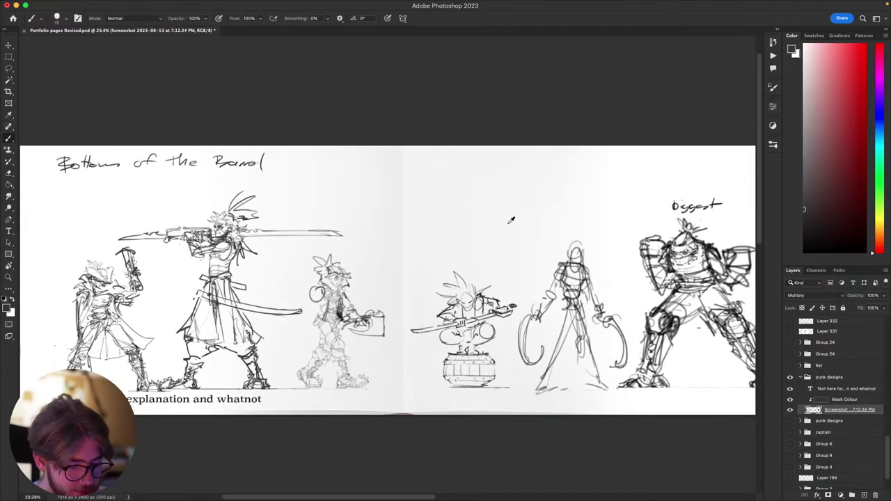
left_click_drag(477, 207, 493, 204)
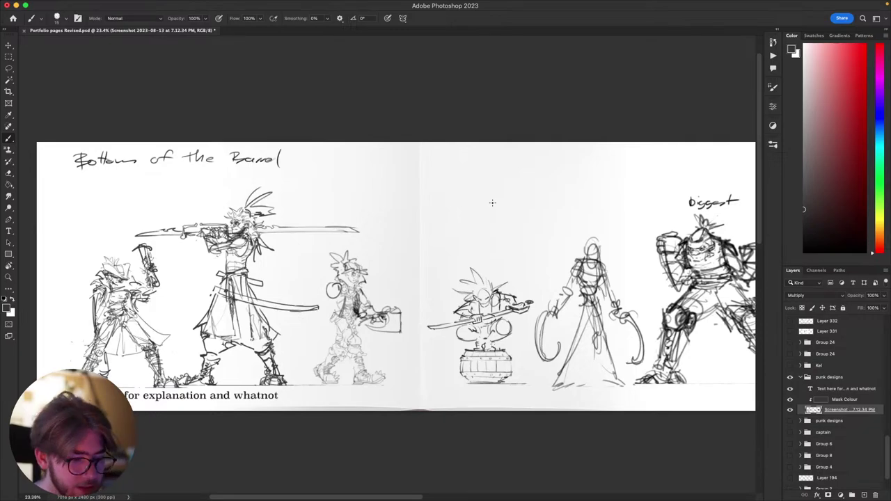
scroll(492, 203, "right", 1)
scroll(504, 229, "down", 2)
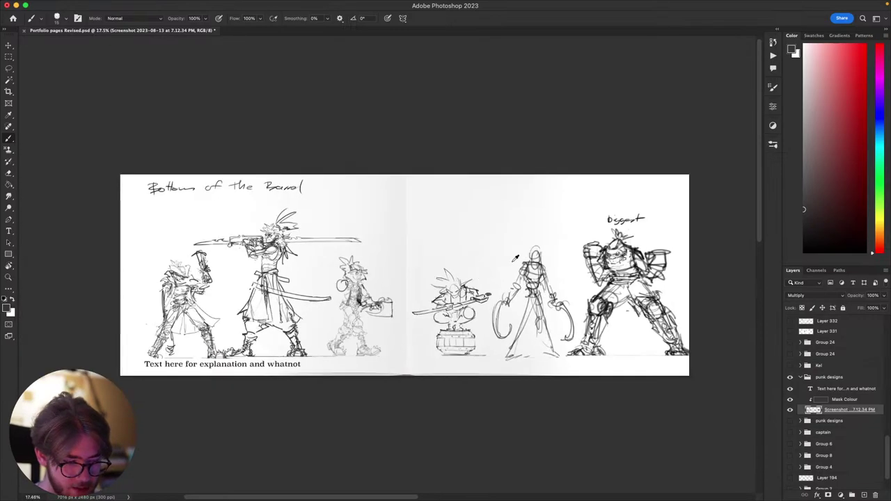
scroll(516, 255, "up", 4)
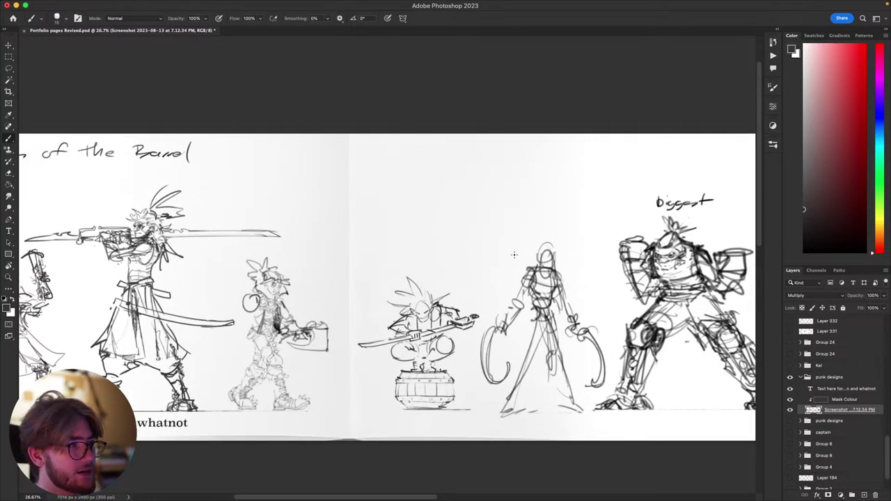
scroll(514, 255, "down", 2)
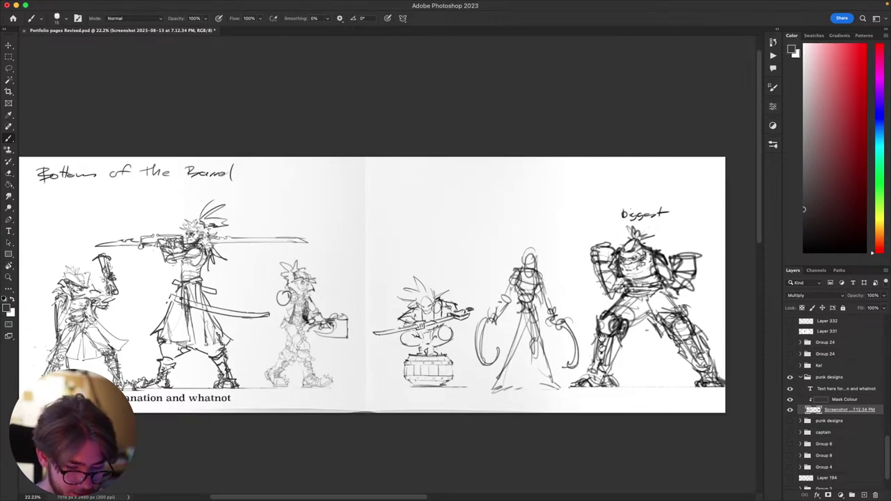
left_click_drag(686, 301, 728, 283)
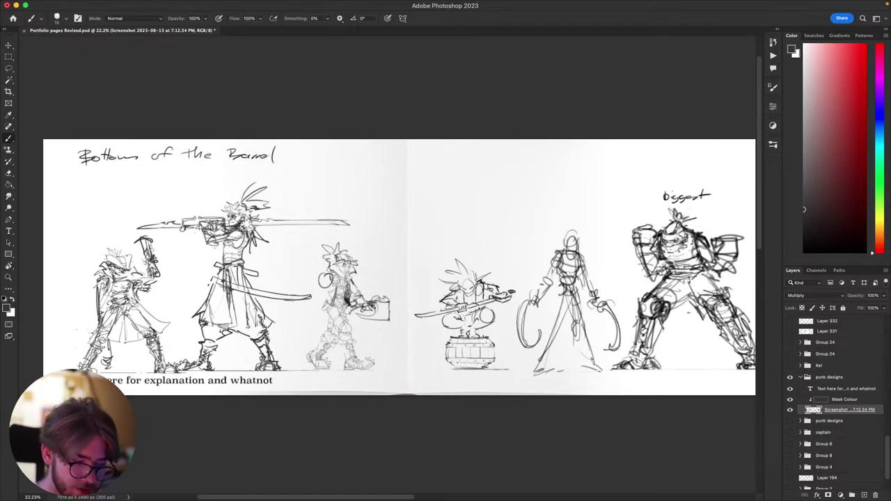
- Lasso the tall swordsman's upper body with his long sword, enlarge it slightly with Free Transform and check the whole spread
mouse_move(399, 347)
left_mouse_down()
mouse_move(601, 337)
mouse_move(654, 402)
mouse_move(680, 458)
left_mouse_up()
key("l")
mouse_move(608, 302)
left_mouse_down()
mouse_move(612, 348)
mouse_move(547, 372)
mouse_move(483, 367)
mouse_move(422, 340)
mouse_move(618, 303)
mouse_move(612, 306)
left_mouse_up()
key("ctrl+t")
left_click_drag(524, 277, 524, 271)
key("Return")
key("ctrl+d")
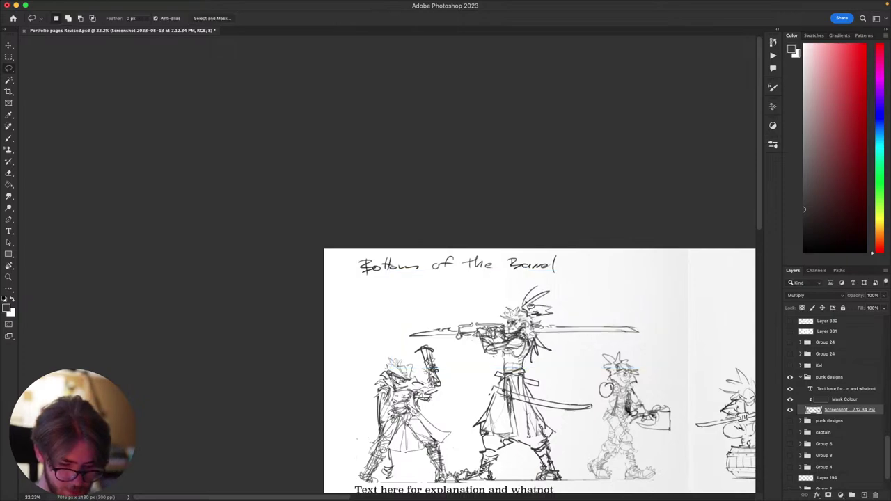
key("ctrl+minus")
key("ctrl+minus")
key("ctrl+minus")
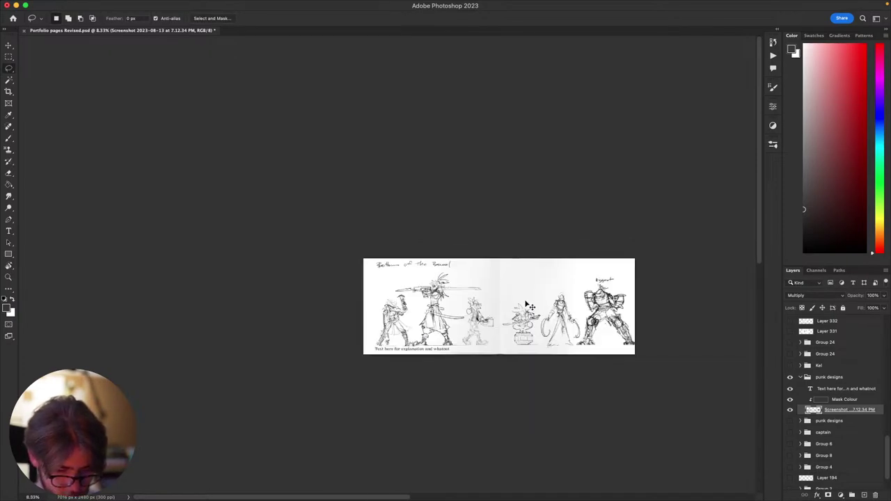
key("ctrl+plus")
key("ctrl+plus")
key("ctrl+plus")
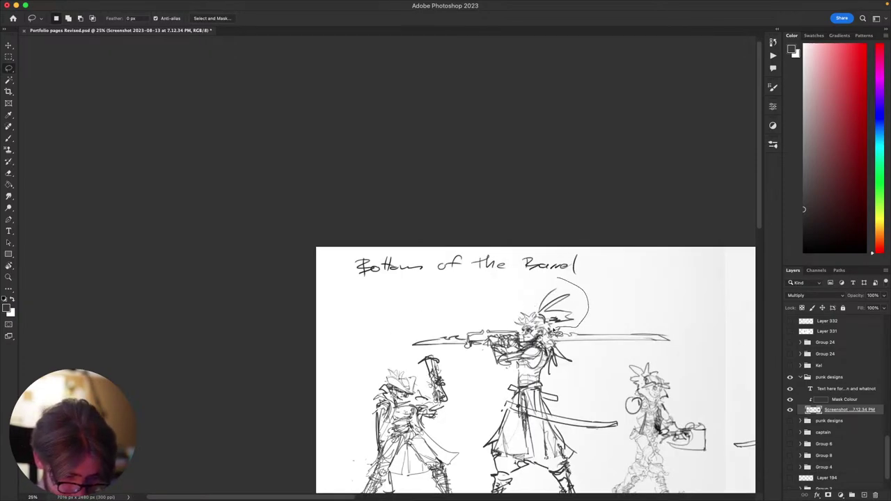
- Lasso the tall swordsman's head and hair feathers, adjust them slightly with Free Transform and check the result against the spread
mouse_move(521, 333)
left_mouse_down()
mouse_move(572, 282)
mouse_move(548, 282)
left_mouse_up()
key("ctrl+t")
key("Return")
key("ctrl+d")
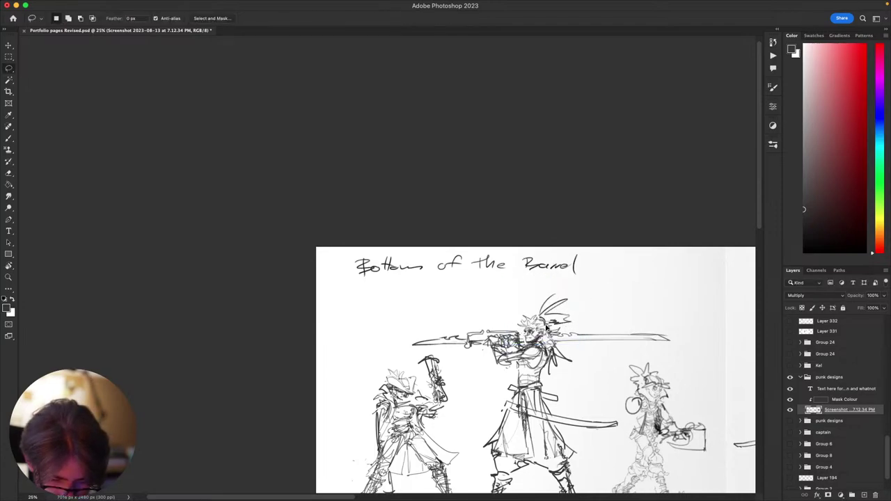
key("b")
scroll(557, 334, "down", 5)
scroll(599, 351, "right", 4)
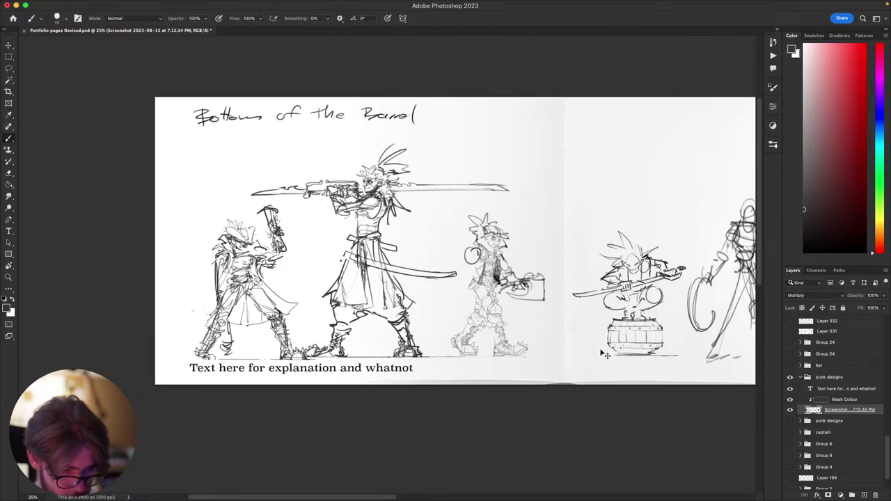
left_click_drag(631, 370, 609, 328)
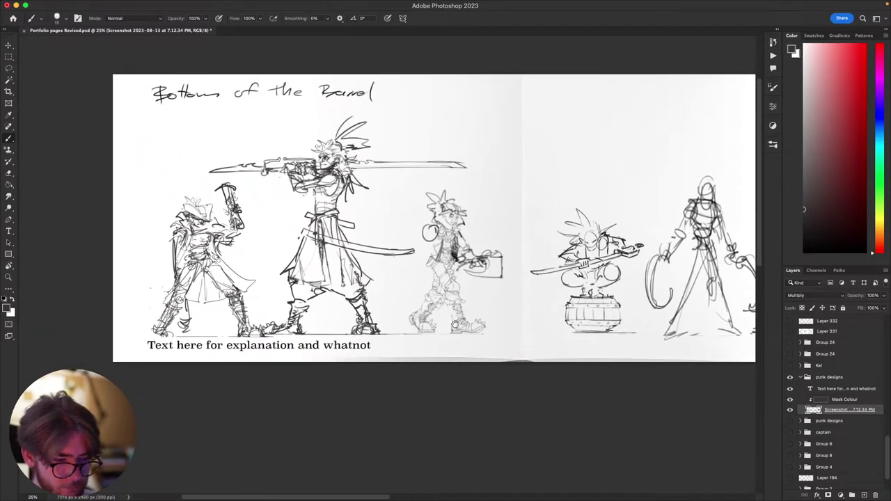
- Lasso the sash at the tall swordsman's waist, nudge it slightly with the Move tool and deselect
mouse_move(377, 254)
left_mouse_down()
mouse_move(473, 308)
mouse_move(553, 374)
left_mouse_up()
key("l")
mouse_move(525, 332)
left_mouse_down()
mouse_move(540, 357)
mouse_move(535, 367)
mouse_move(484, 347)
mouse_move(523, 329)
mouse_move(515, 331)
left_mouse_up()
key("v")
key("super+d")
key("b")
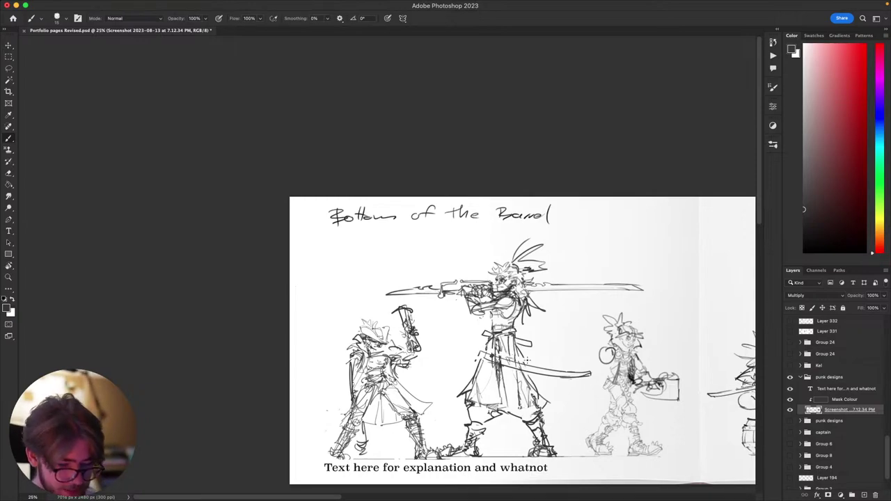
- Examine the poses, relative heights and spacing of all six characters across both pages, from the hatted gunman to the "biggest" figure
scroll(647, 374, "right", 3)
key("super+minus")
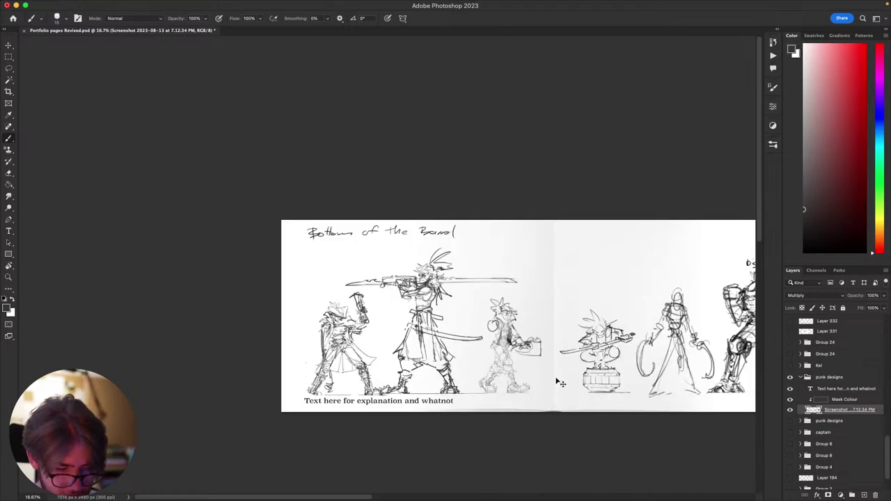
scroll(399, 322, "up", 5)
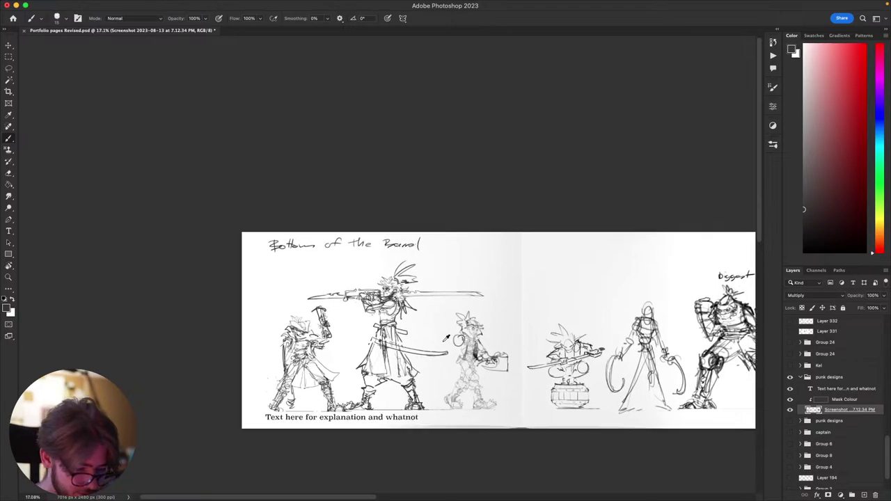
scroll(478, 364, "right", 3)
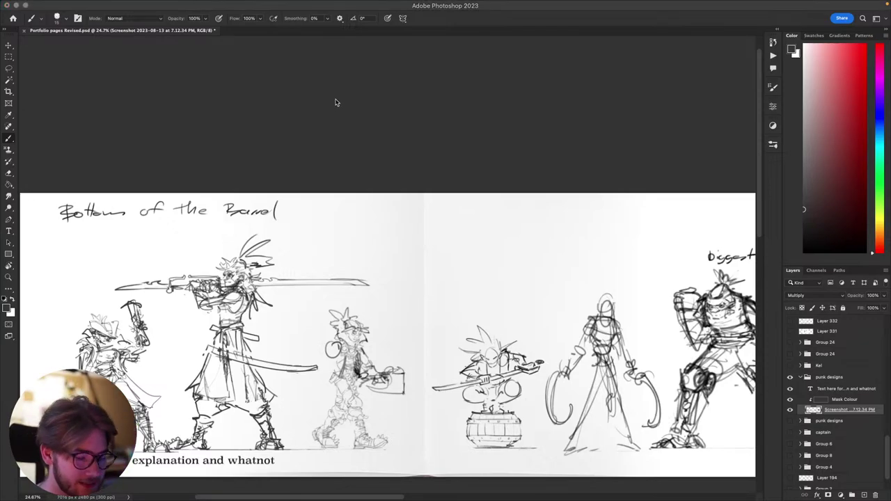
scroll(473, 270, "up", 1)
scroll(477, 266, "down", 2)
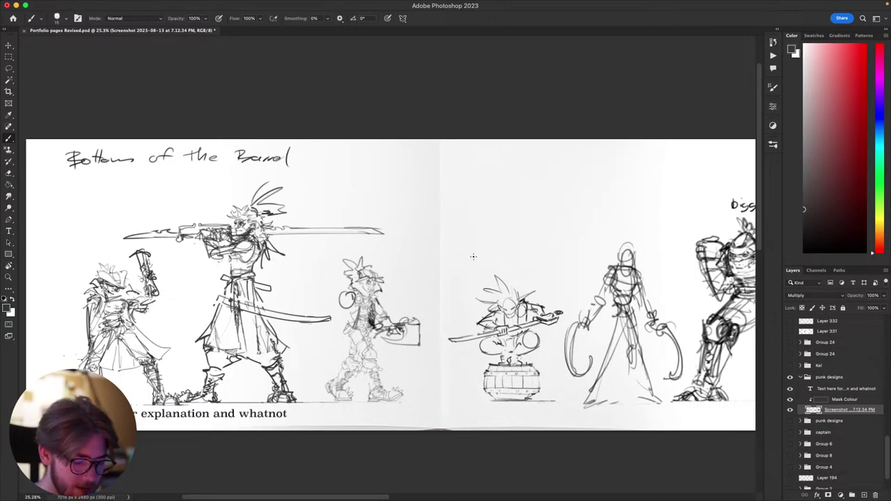
left_click_drag(536, 283, 335, 252)
scroll(335, 251, "up", 1)
scroll(335, 250, "left", 6)
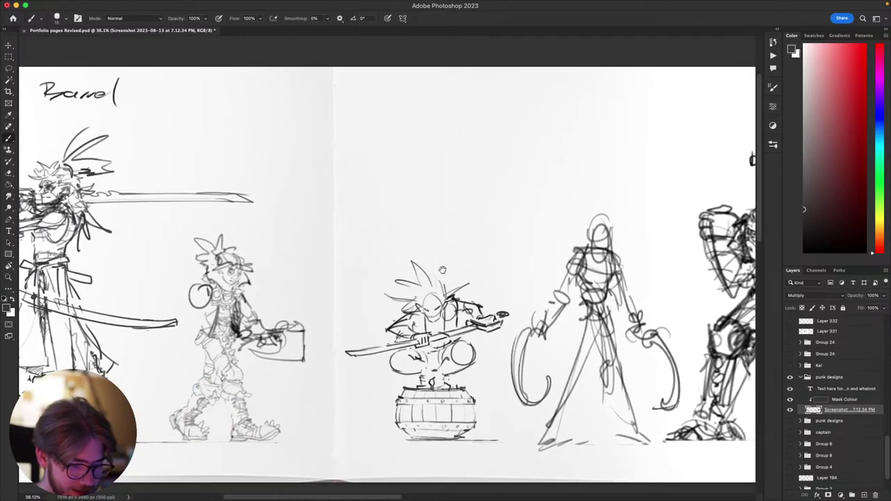
scroll(444, 265, "up", 3)
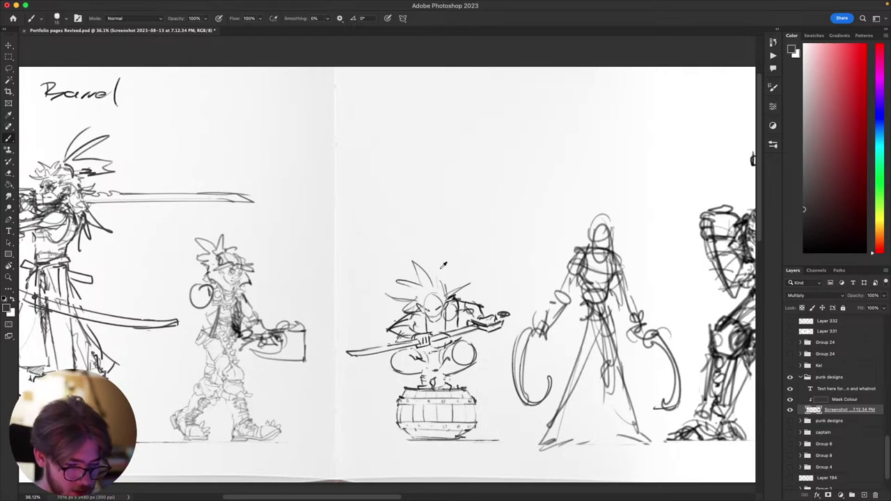
scroll(428, 261, "down", 2)
scroll(414, 279, "left", 3)
scroll(412, 265, "up", 2)
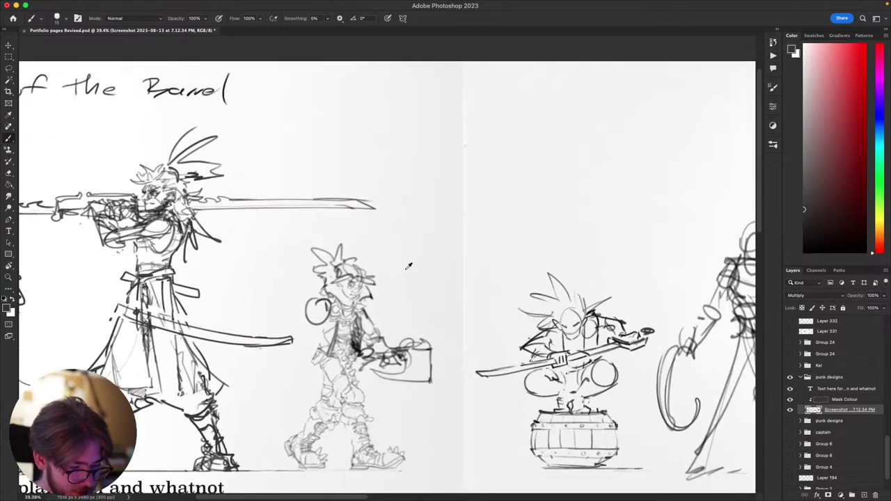
scroll(446, 292, "left", 3)
scroll(456, 287, "down", 2)
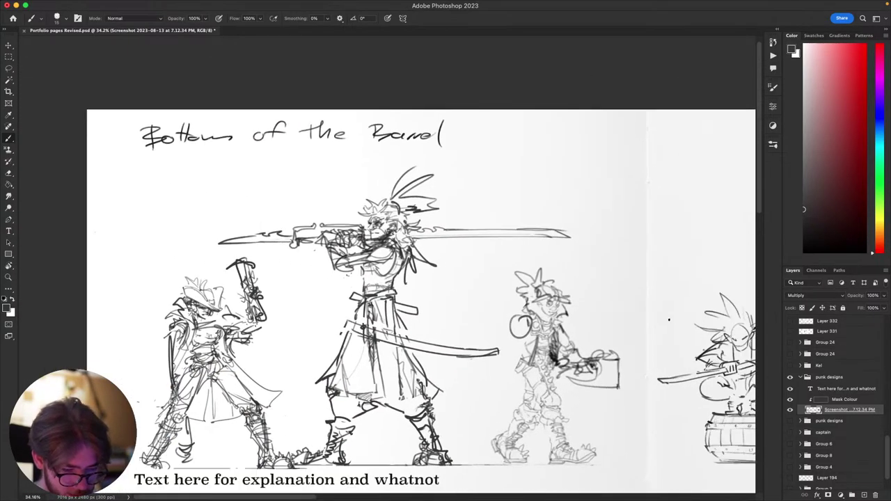
scroll(460, 299, "right", 5)
scroll(463, 323, "up", 1)
scroll(463, 322, "left", 2)
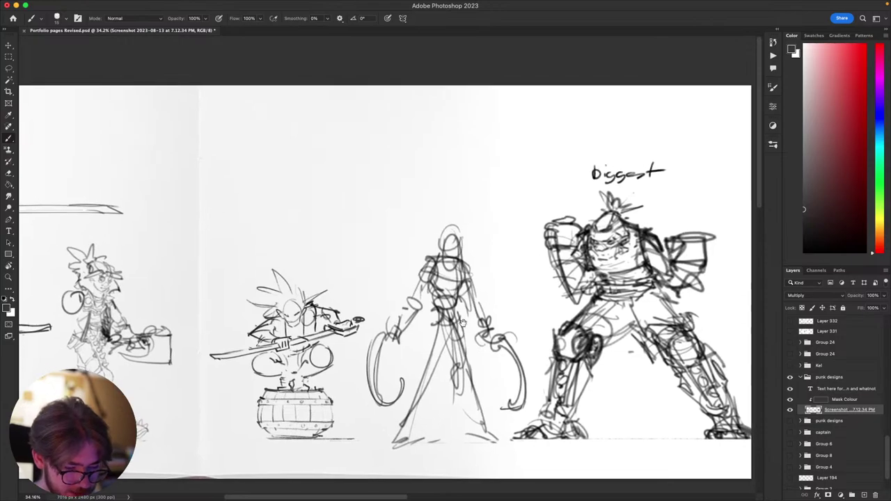